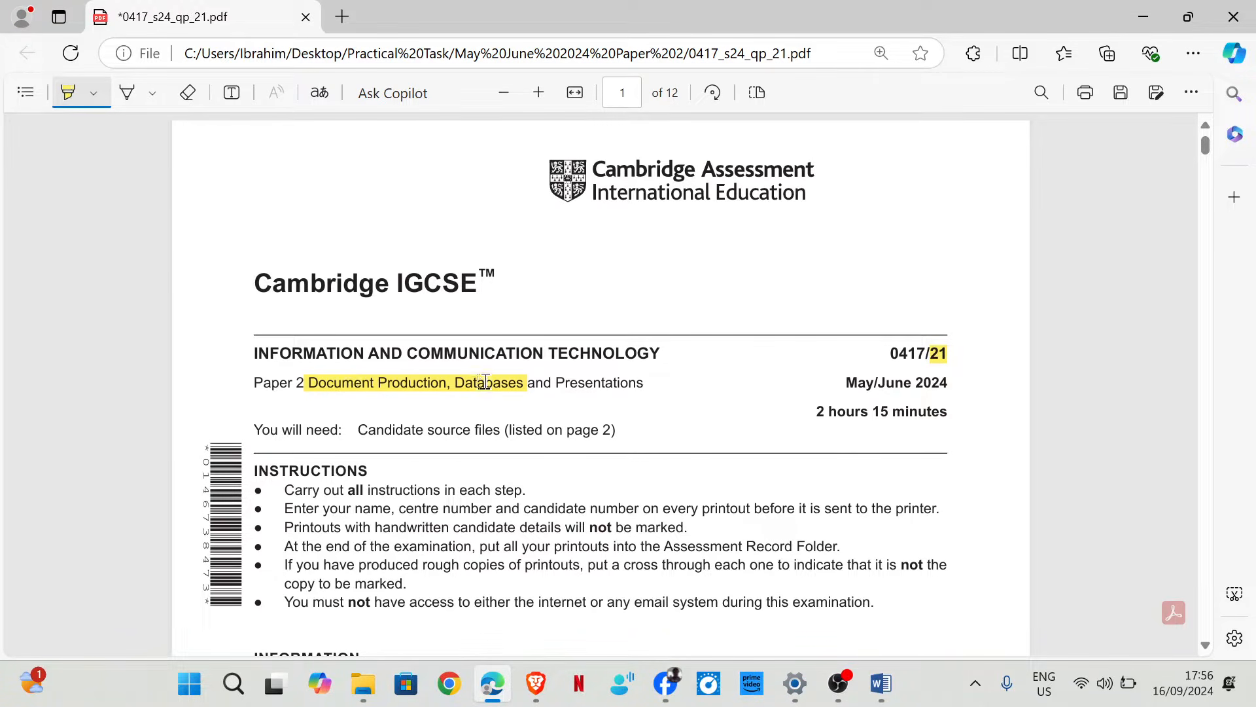
Highlight "Databases" in the exam paper's cover title and "(DMY)" in the Task 3 – Database introduction.
left_click_drag(451, 383, 525, 384)
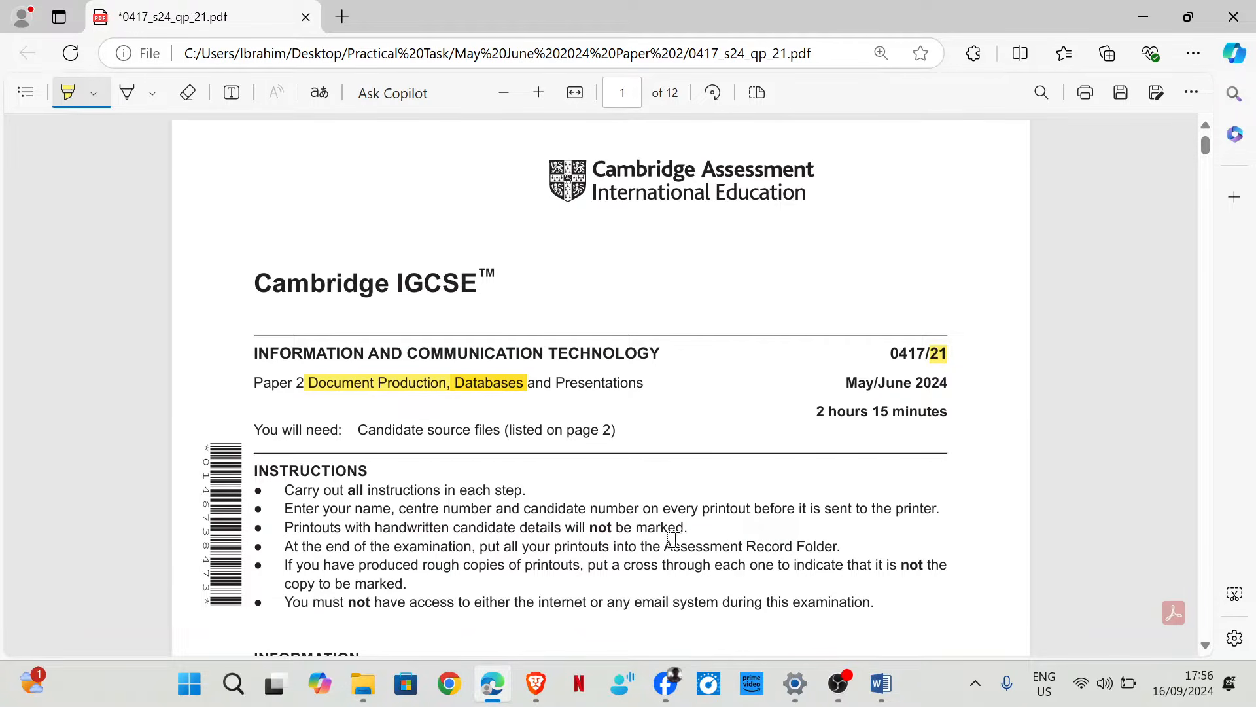
scroll(676, 547, "down", 20)
scroll(681, 408, "down", 20)
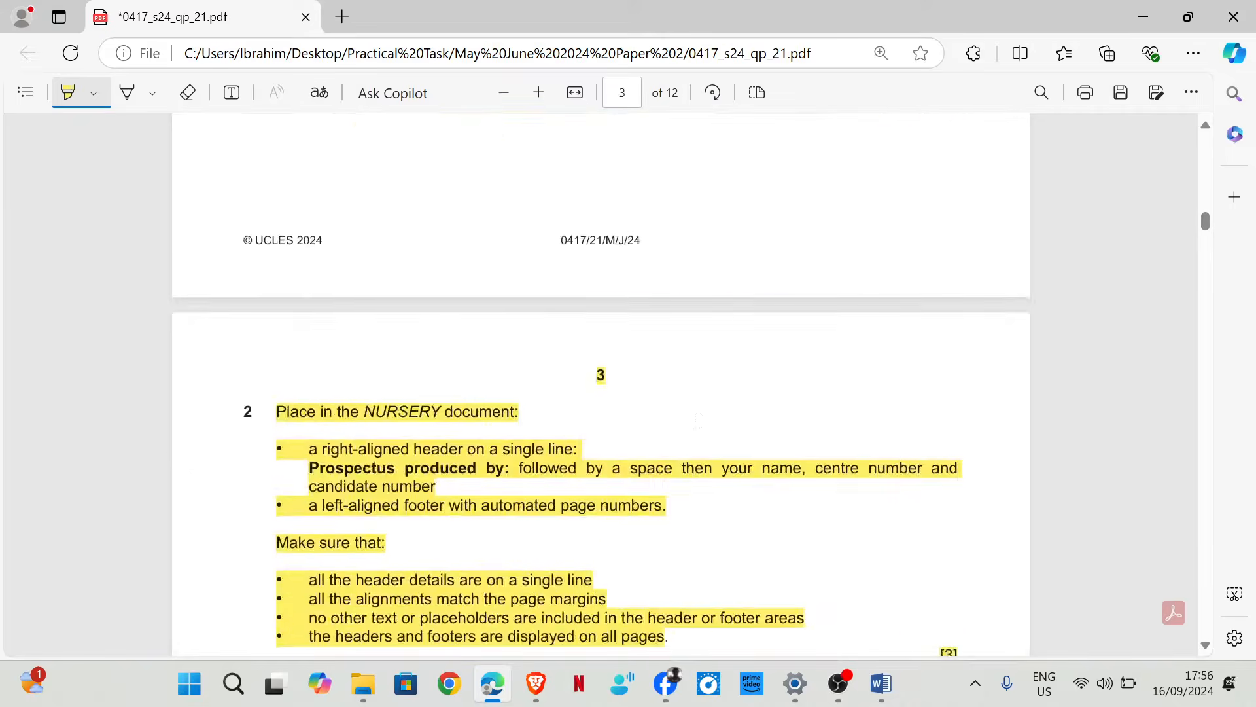
scroll(668, 422, "down", 20)
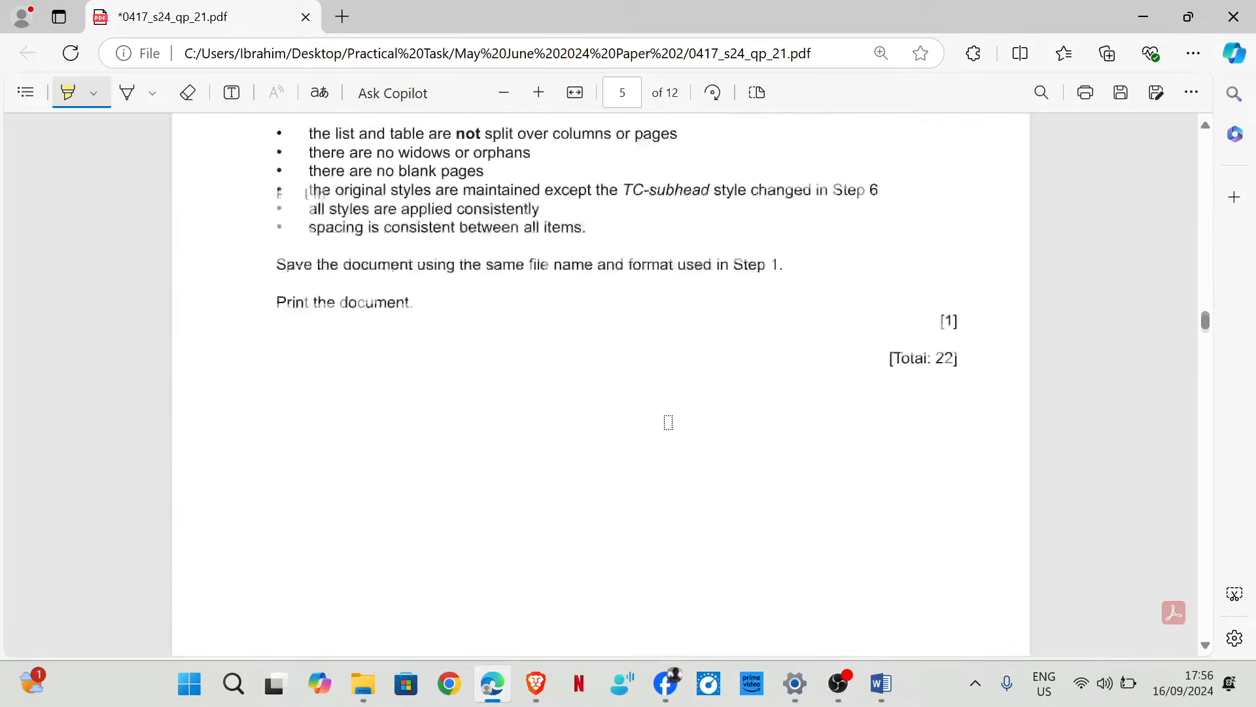
scroll(658, 416, "down", 3)
scroll(641, 353, "up", 3)
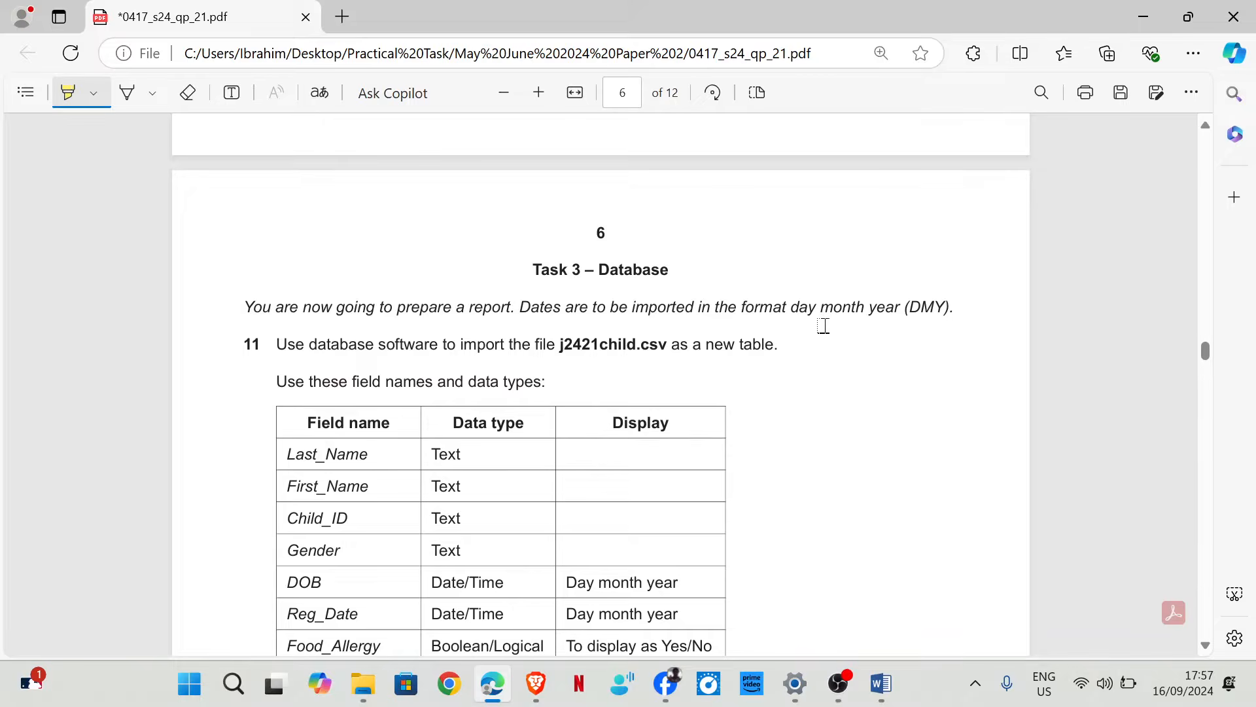
left_click_drag(904, 313, 960, 310)
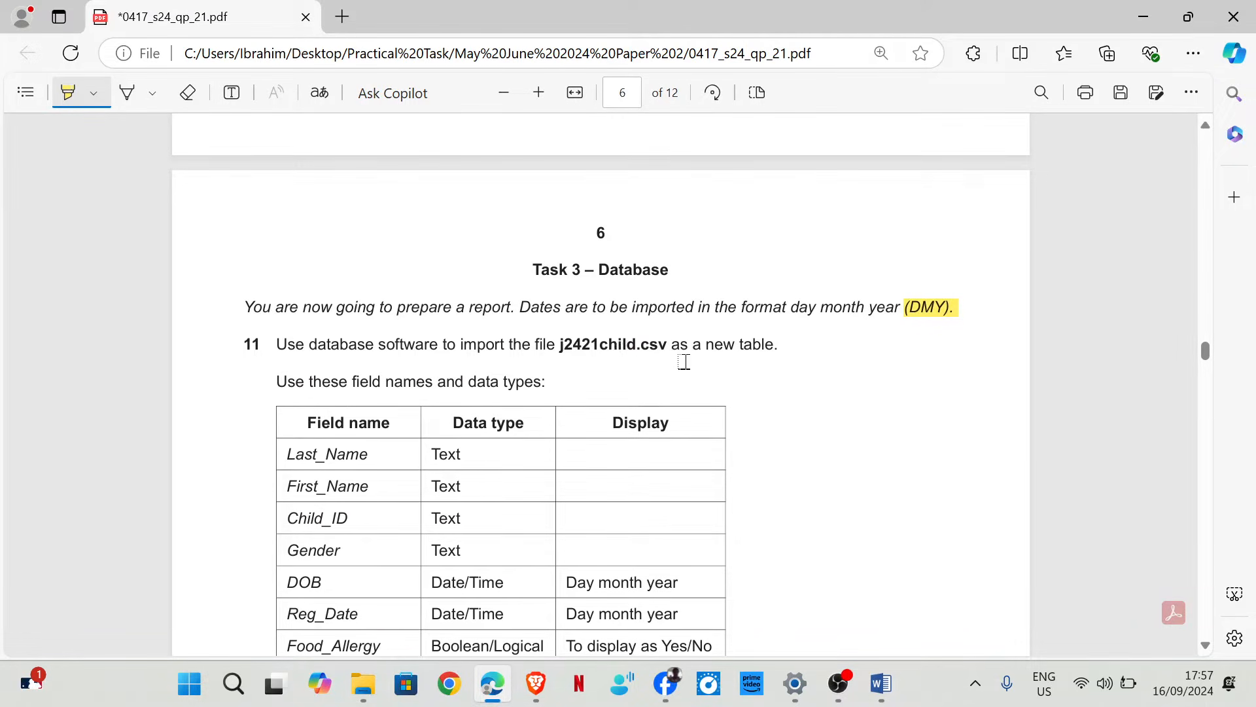
Switch to Access 2016, create the blank desktop database Database4.accdb and close its default table.
left_click(234, 684)
type("acc")
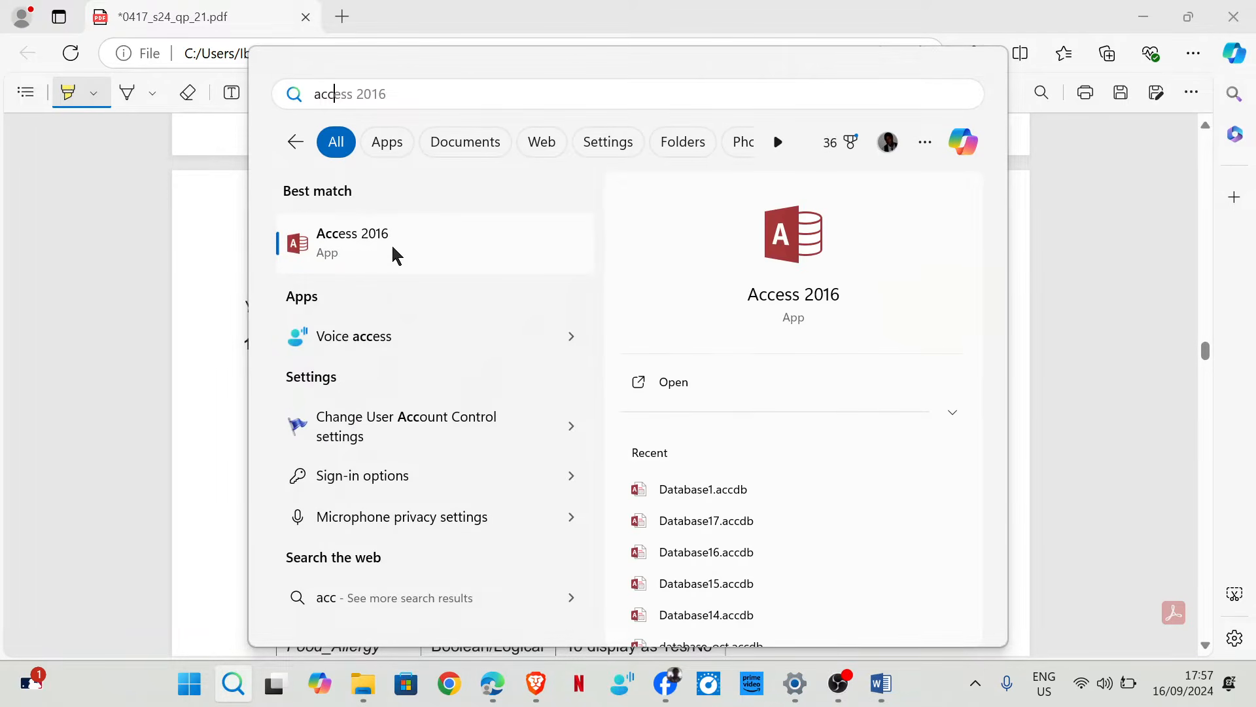
left_click(392, 245)
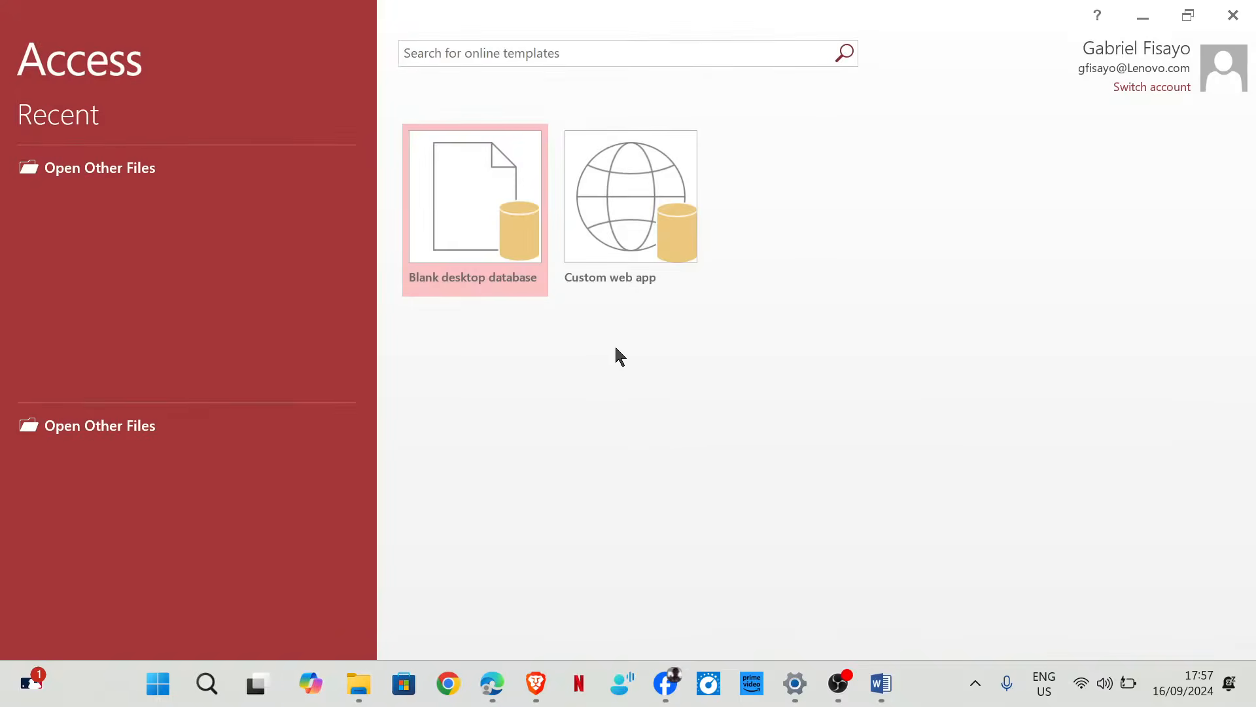
left_click(461, 174)
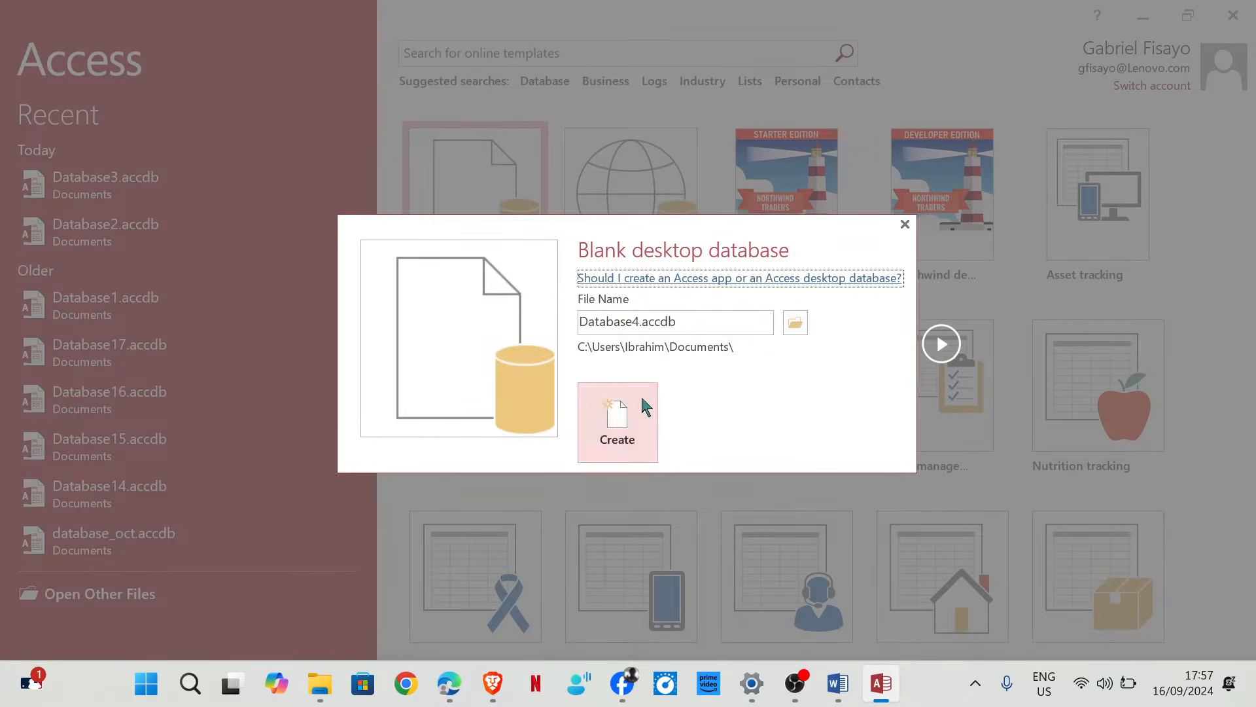
left_click(605, 415)
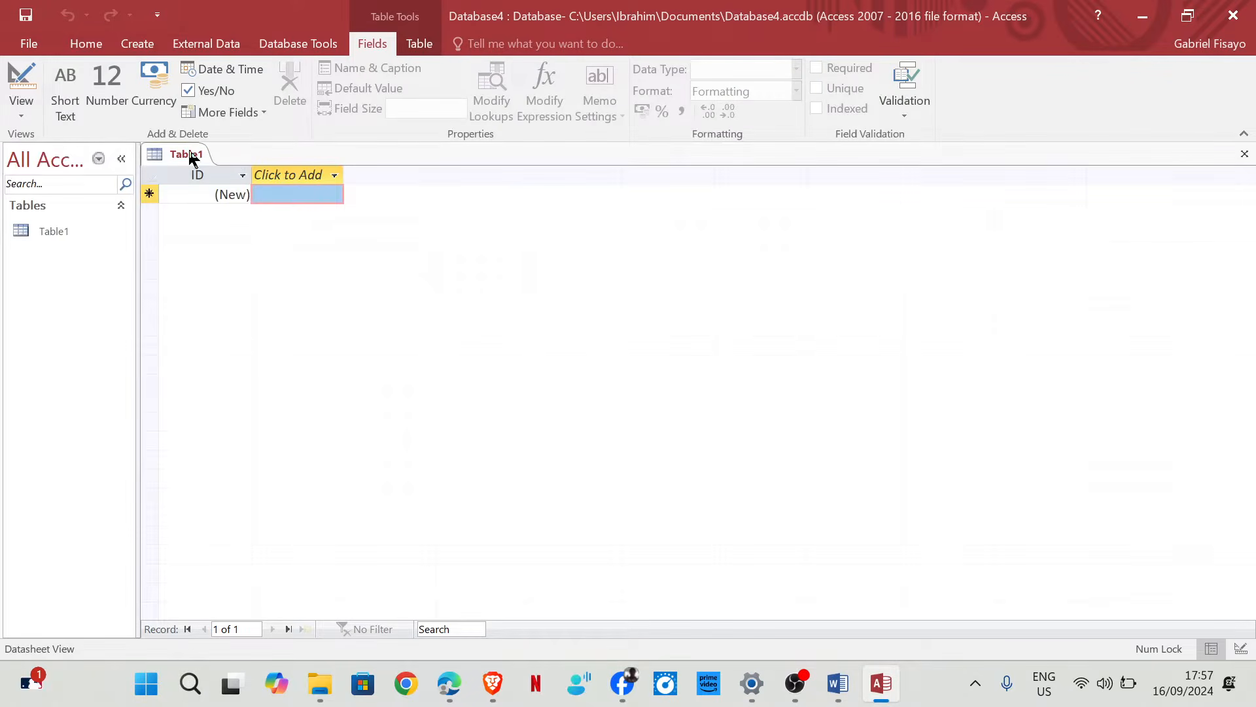
right_click(190, 157)
left_click(231, 187)
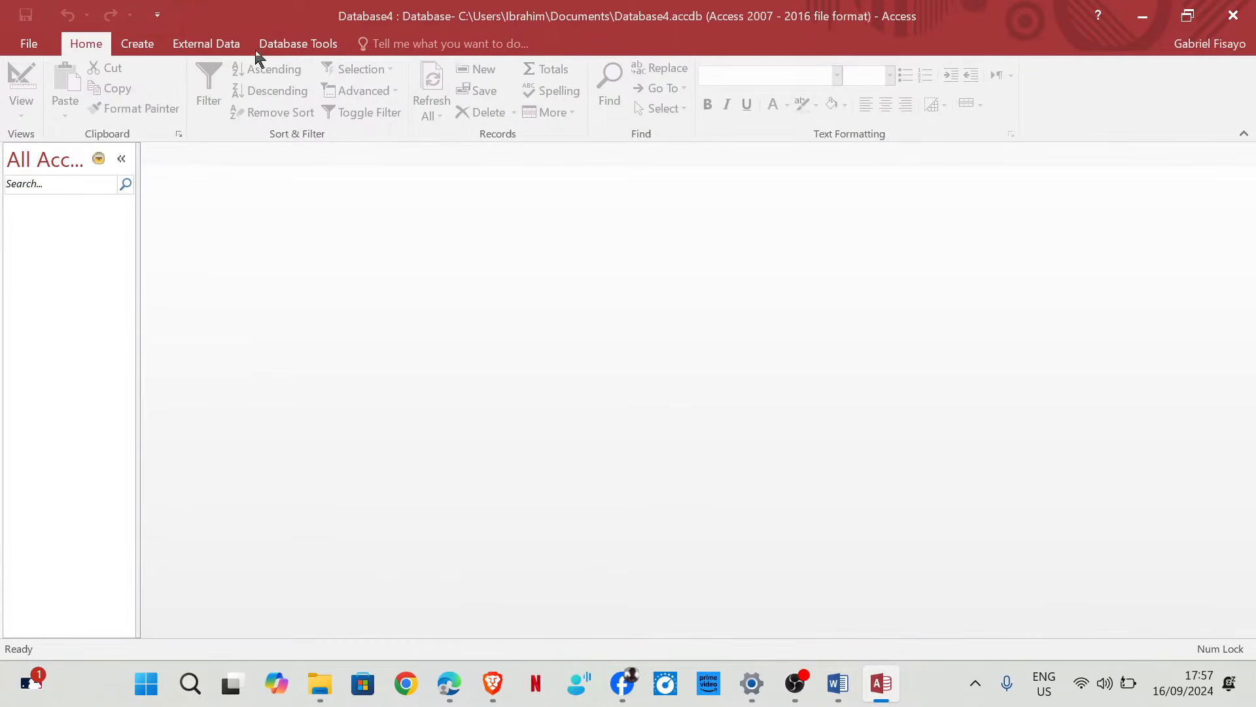
Start a text file import of j2421child.csv from the May June 2024 Paper 2 source files folder inside Practical Task.
left_click(206, 43)
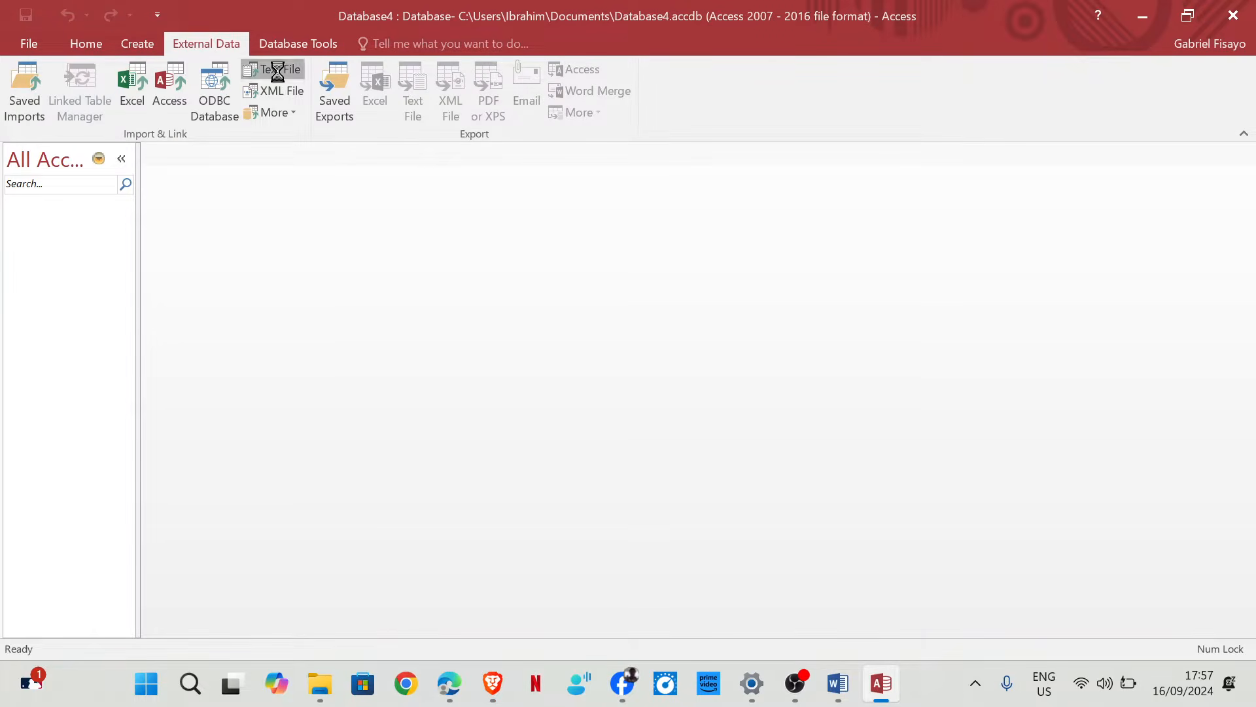
left_click(257, 69)
left_click(934, 204)
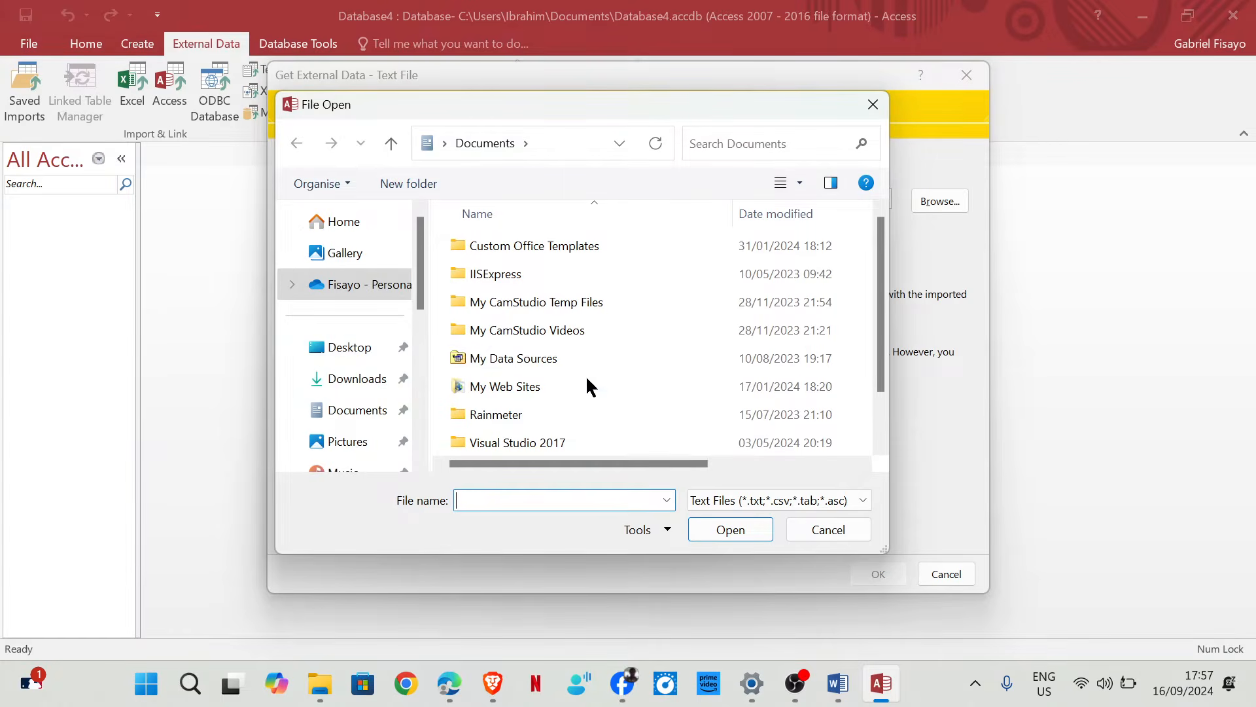
left_click(327, 348)
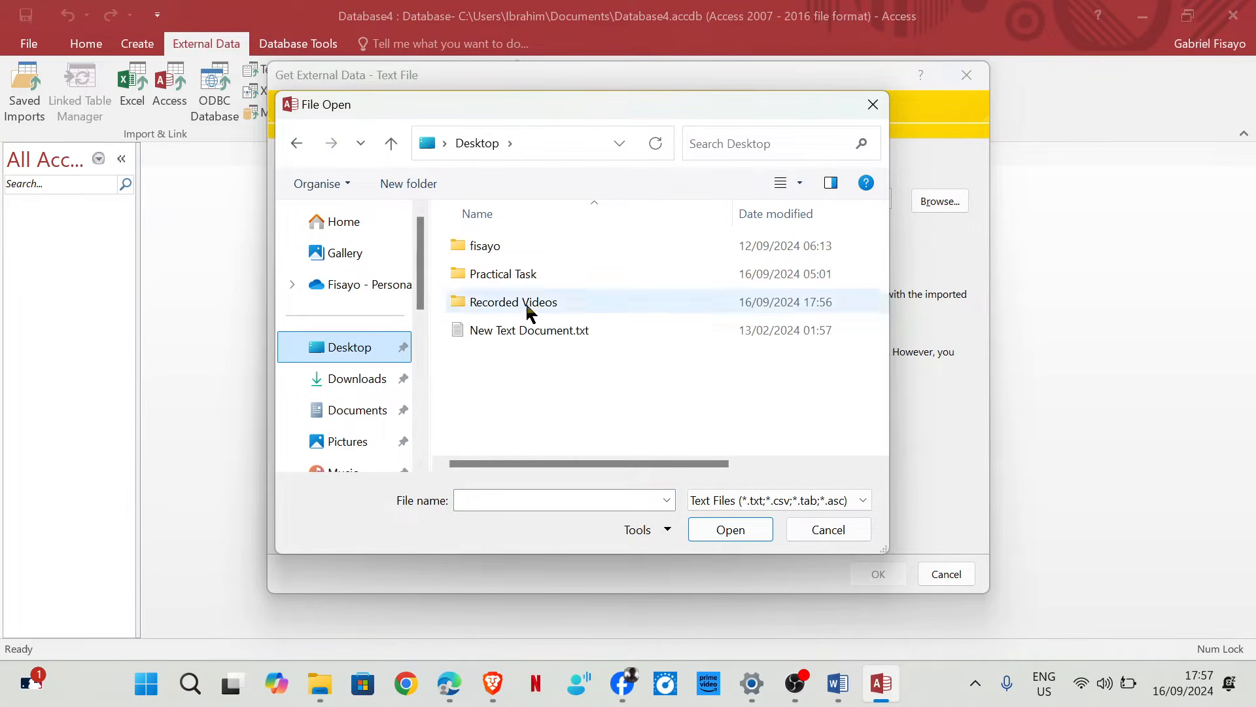
double_click(532, 275)
double_click(531, 248)
double_click(528, 248)
left_click(540, 248)
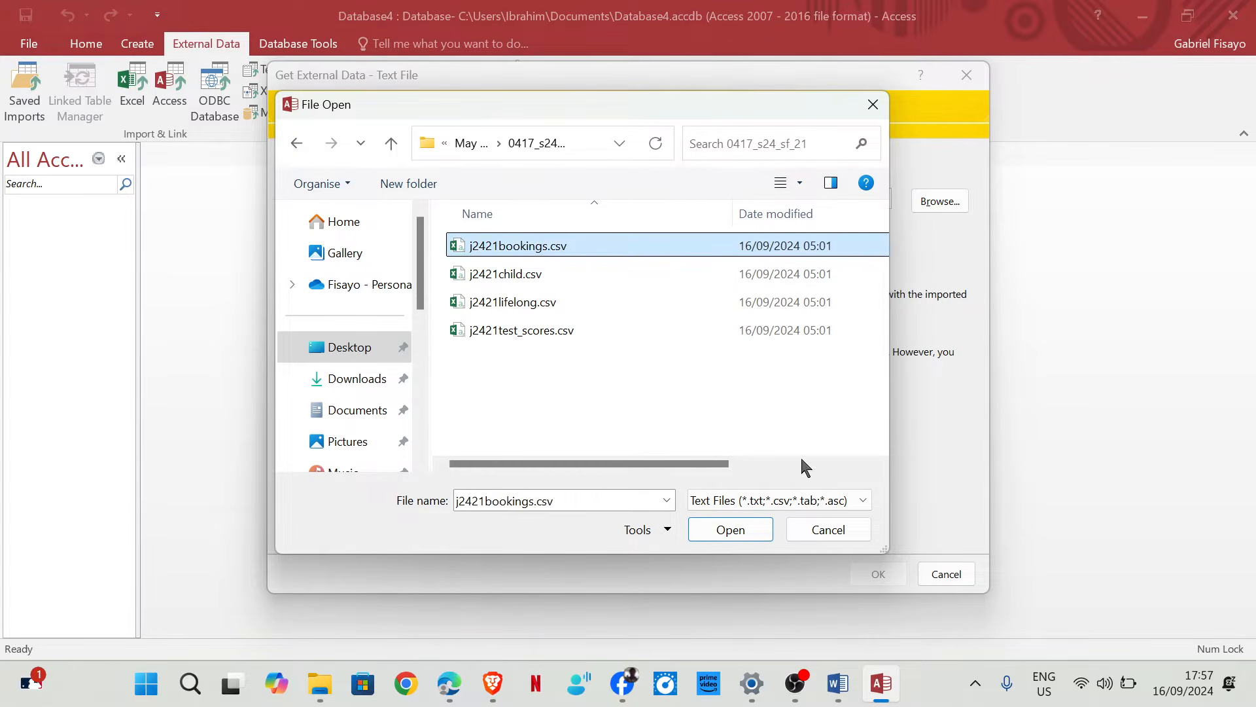
mouse_move(449, 683)
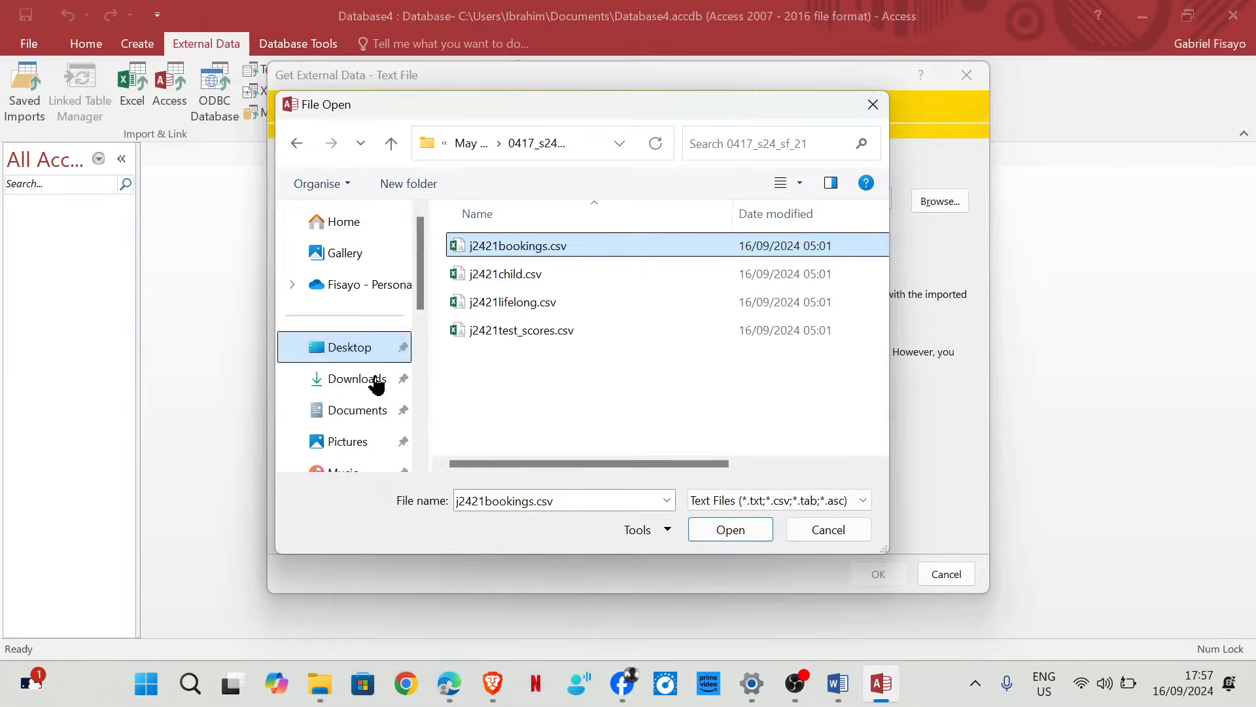
left_click(531, 276)
left_click(758, 529)
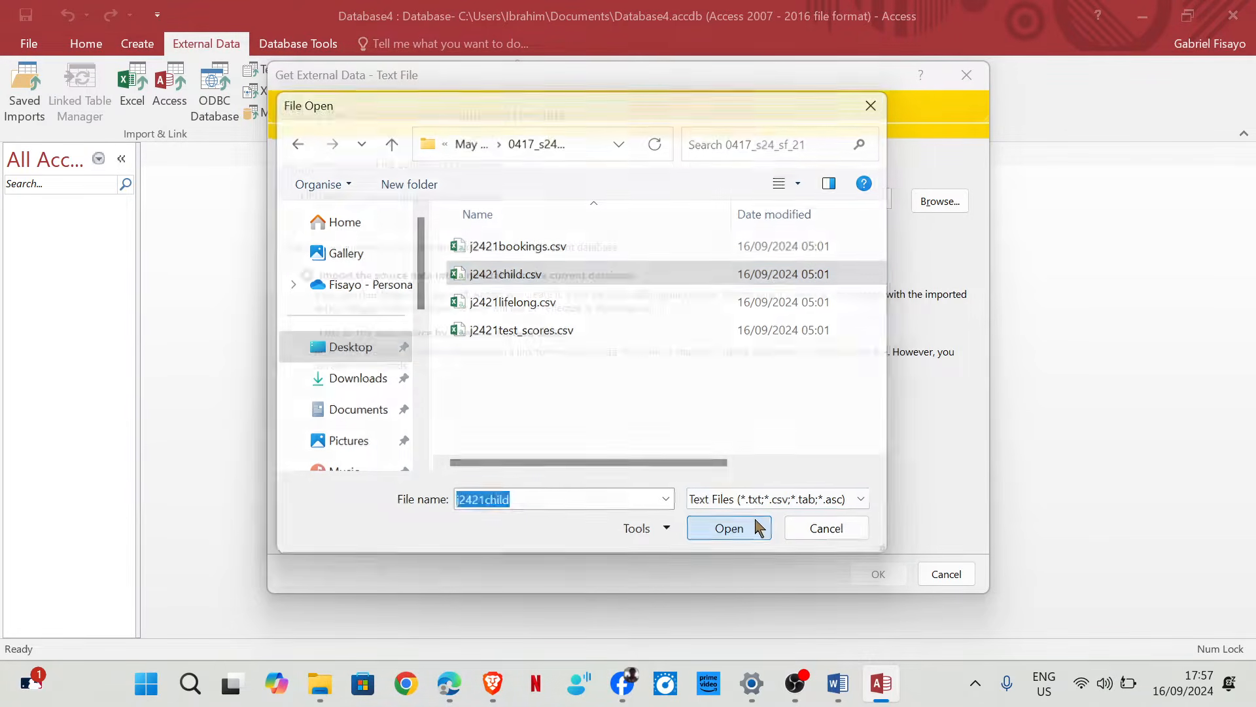
left_click(870, 575)
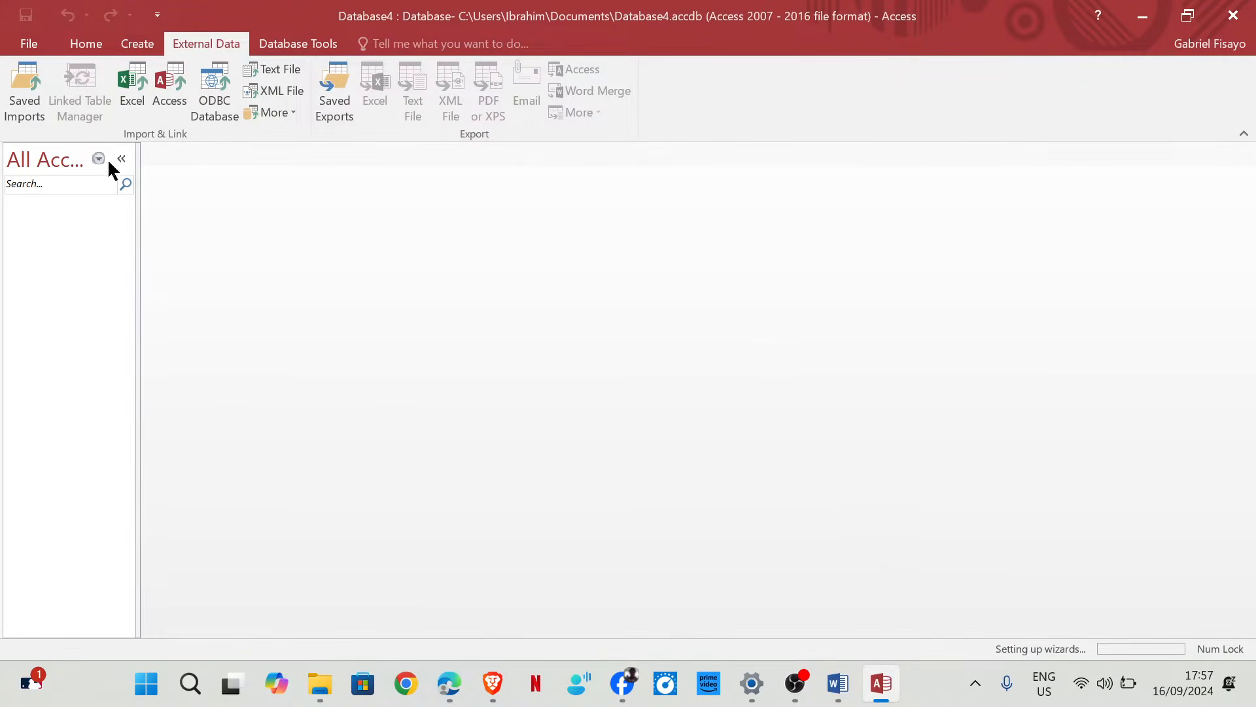
left_click(680, 460)
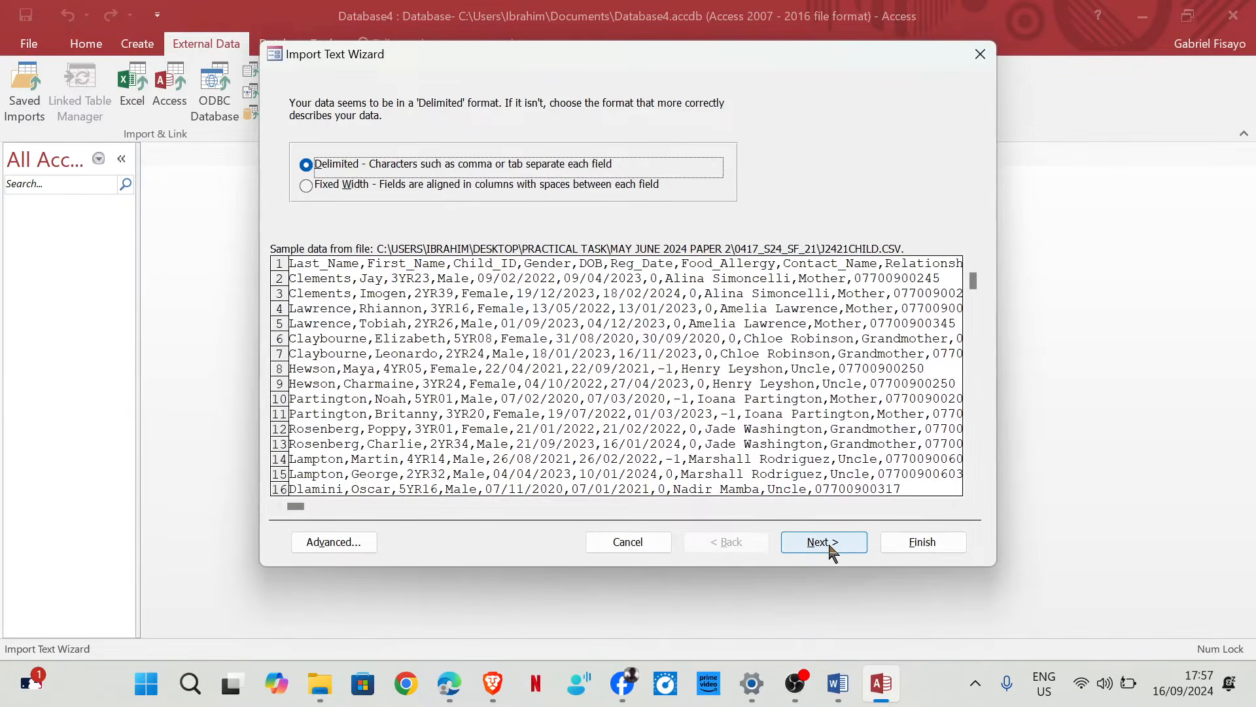
Import the data as comma-delimited, with the first row containing field names, and continue to the primary key choice.
left_click(827, 542)
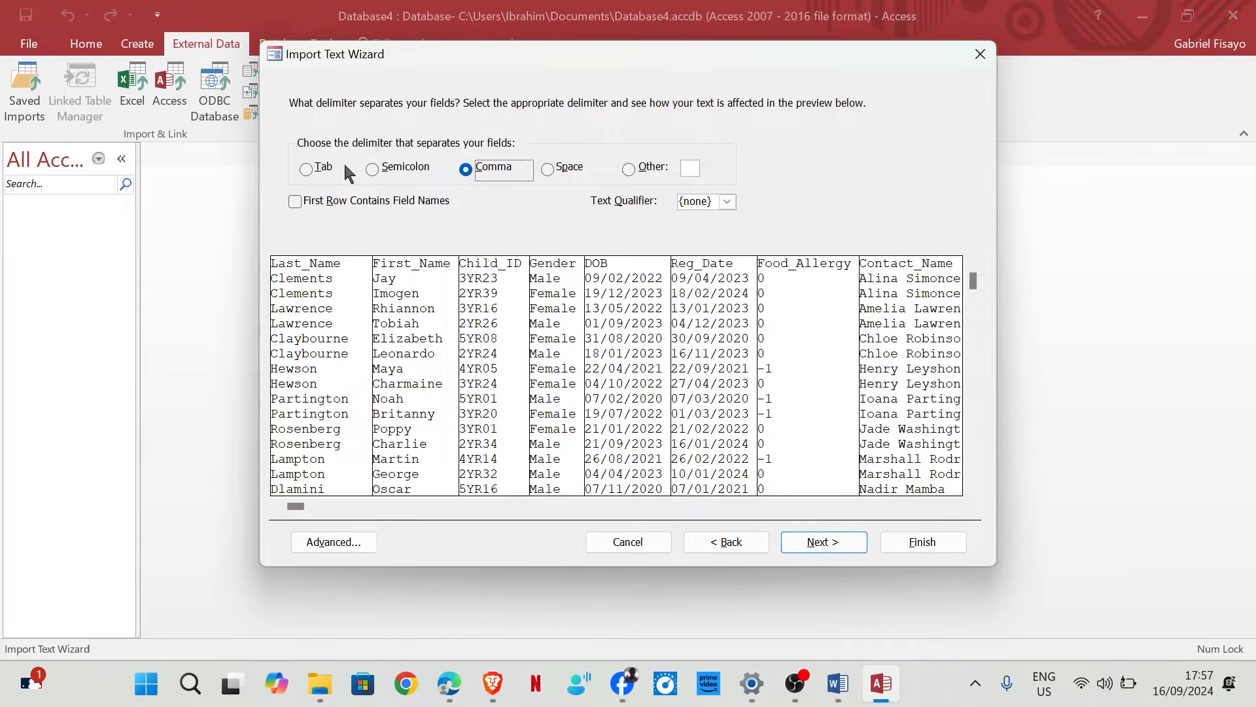
left_click(325, 206)
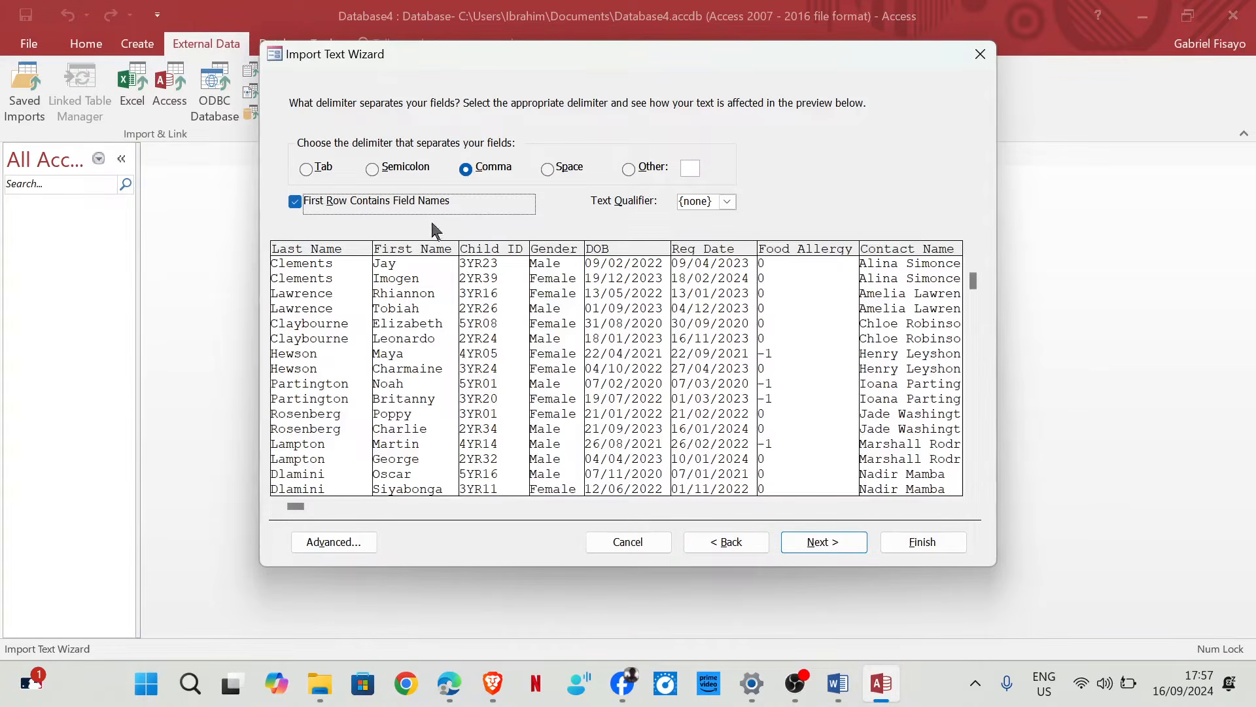
left_click(838, 546)
left_click(839, 546)
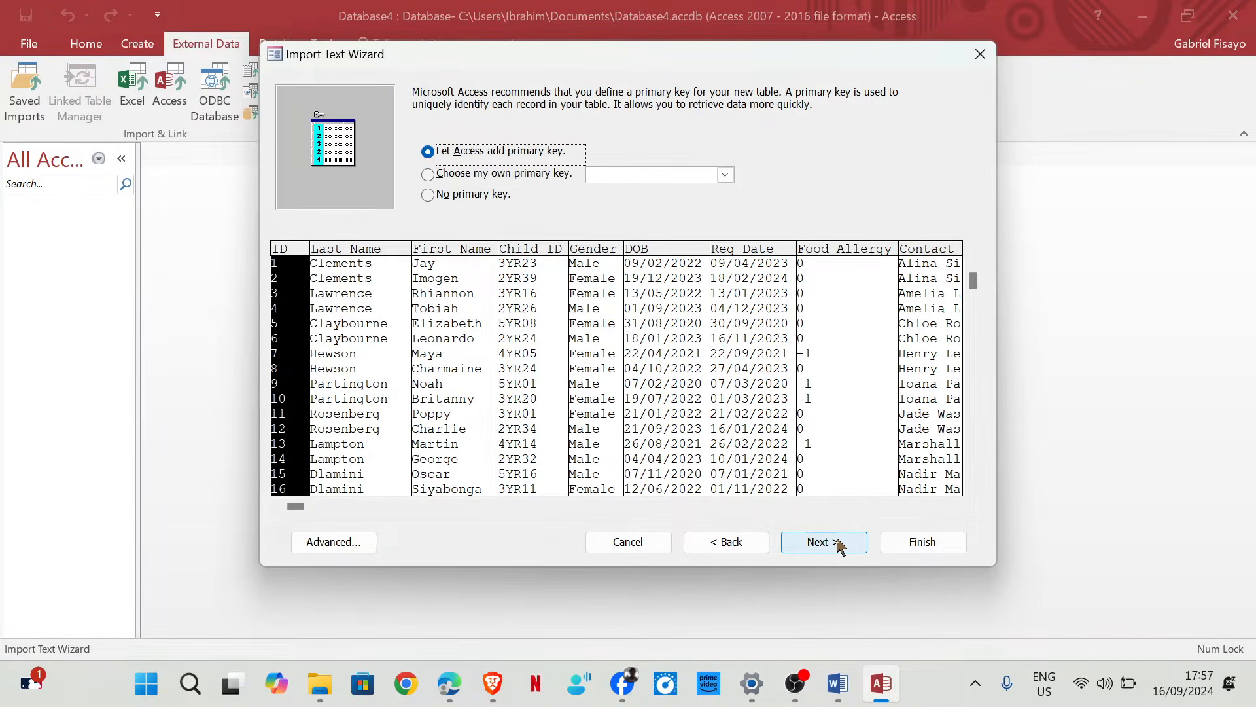
Check the primary key requirement in the exam paper in Edge, and choose Child_ID as the primary key in the Access import.
mouse_move(448, 683)
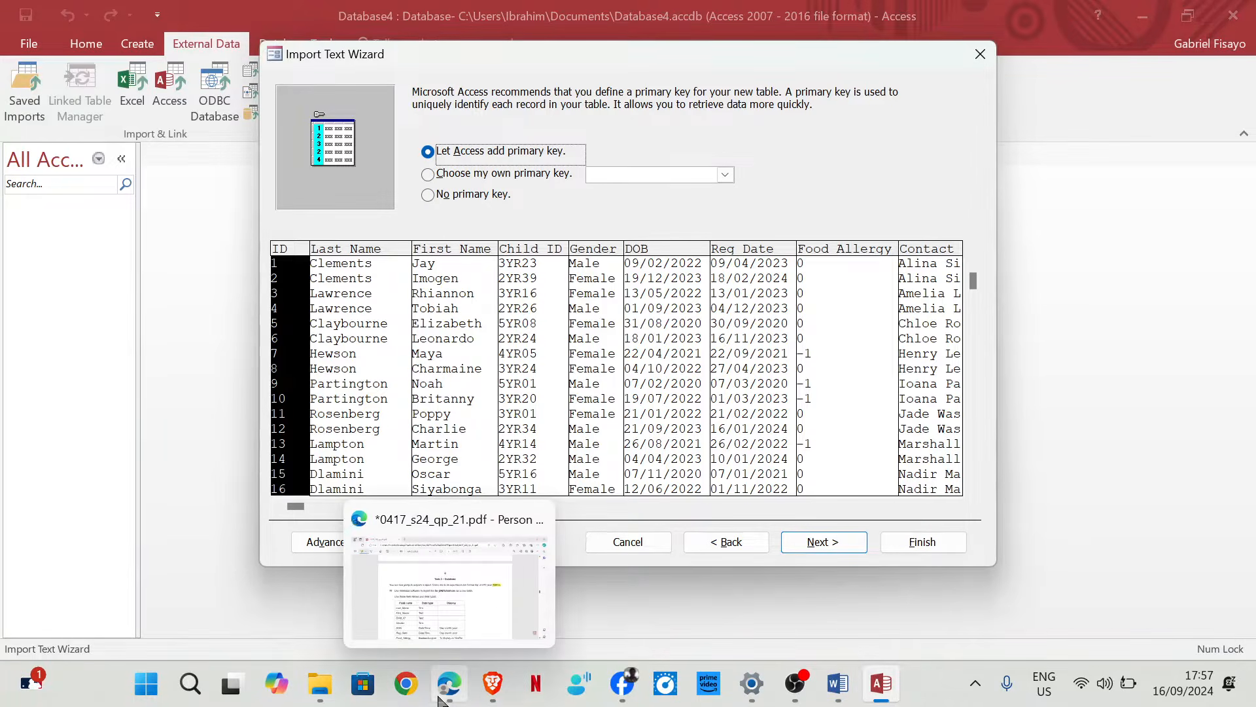
left_click(493, 592)
scroll(415, 413, "down", 5)
scroll(415, 412, "down", 4)
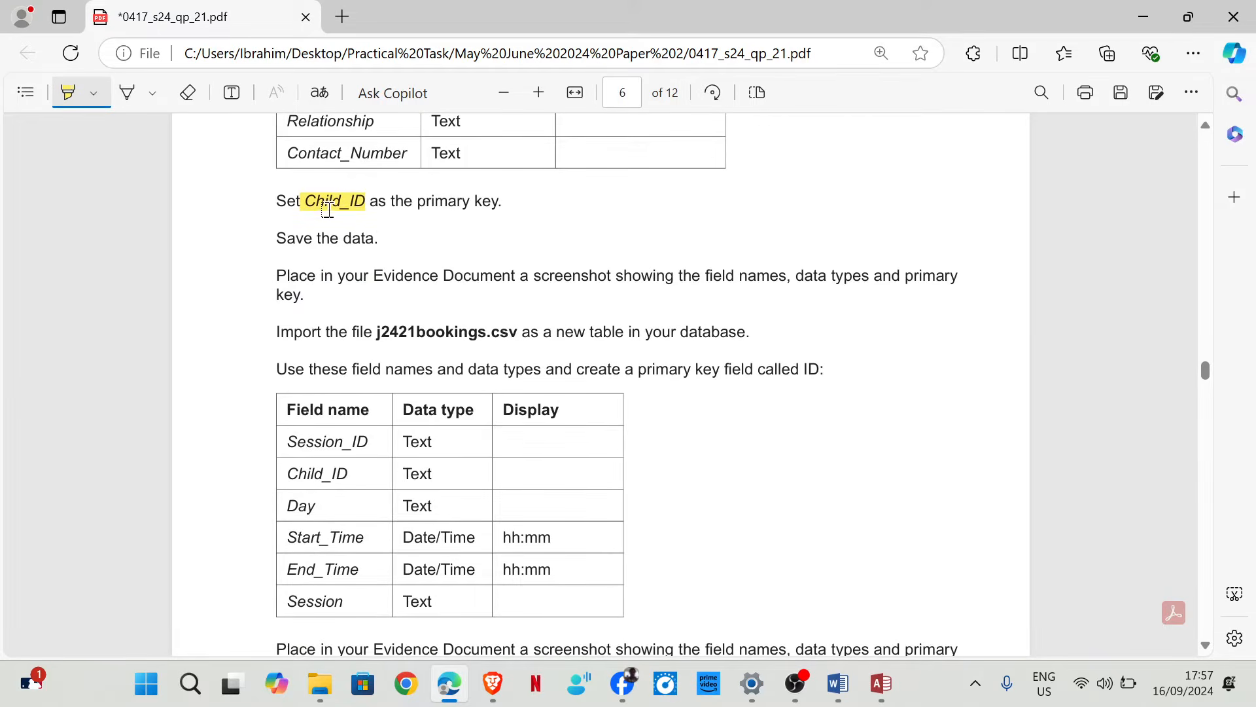
scroll(352, 303, "up", 5)
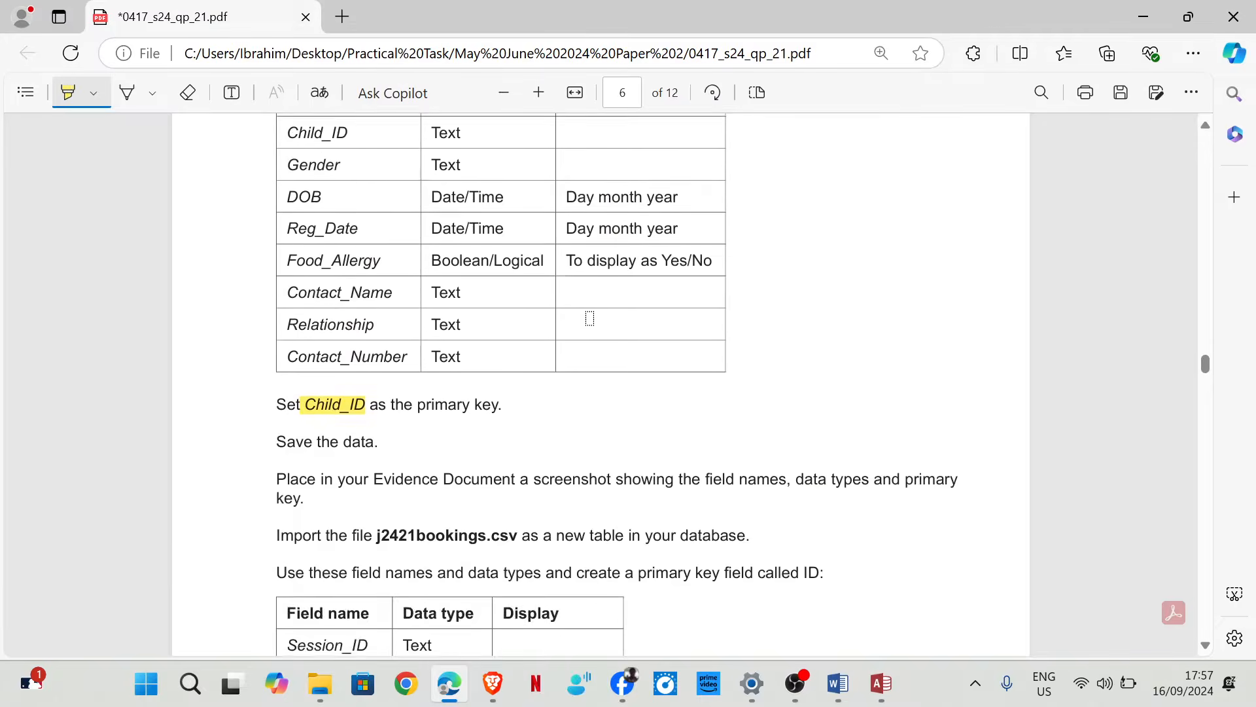
mouse_move(884, 691)
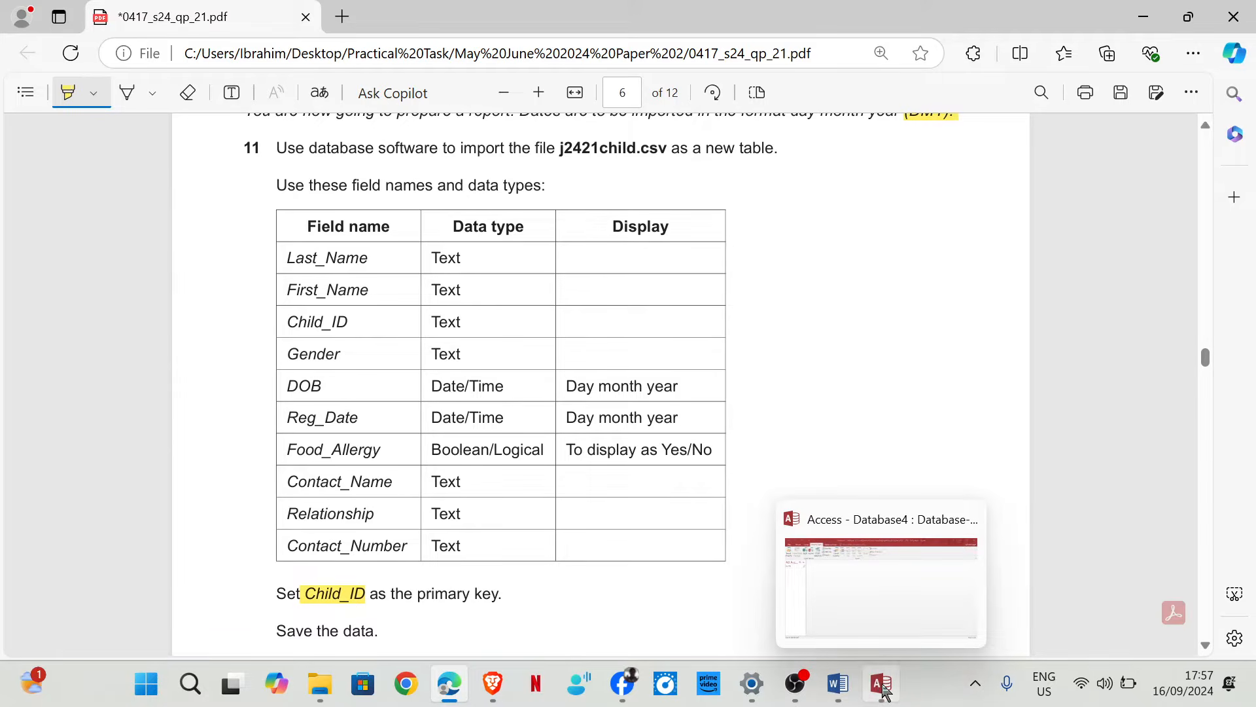
left_click(888, 603)
left_click(521, 180)
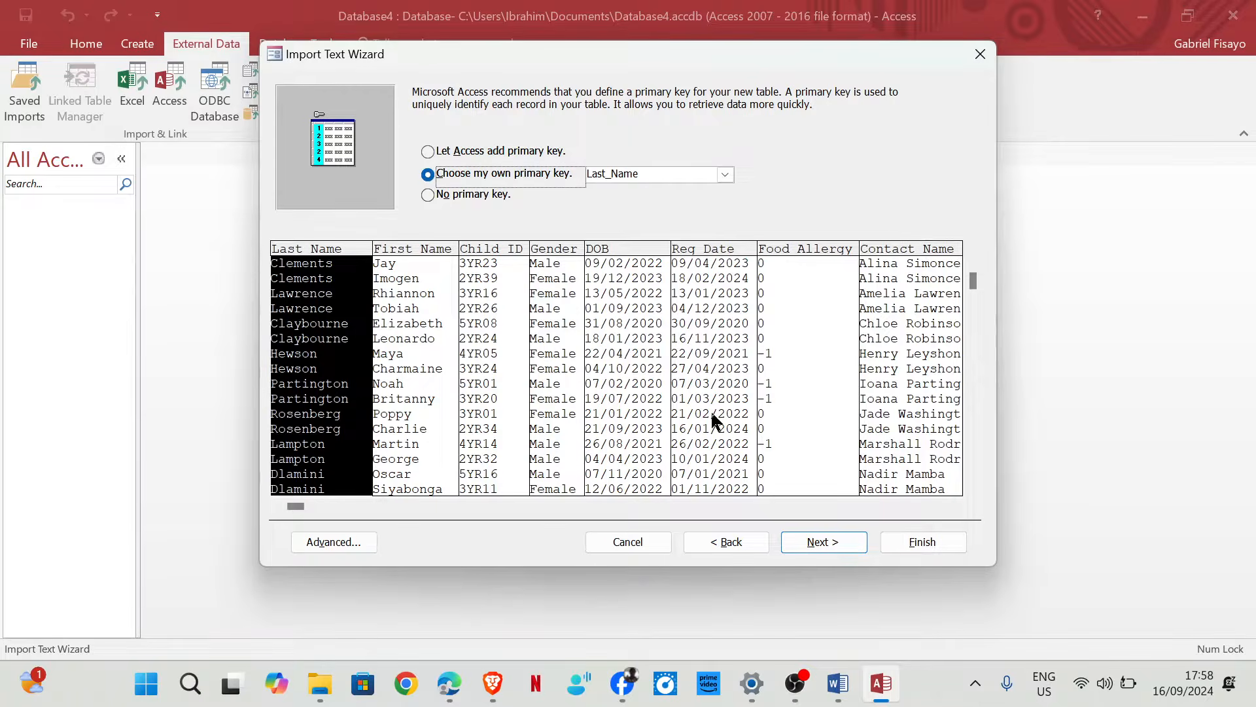
left_click(488, 317)
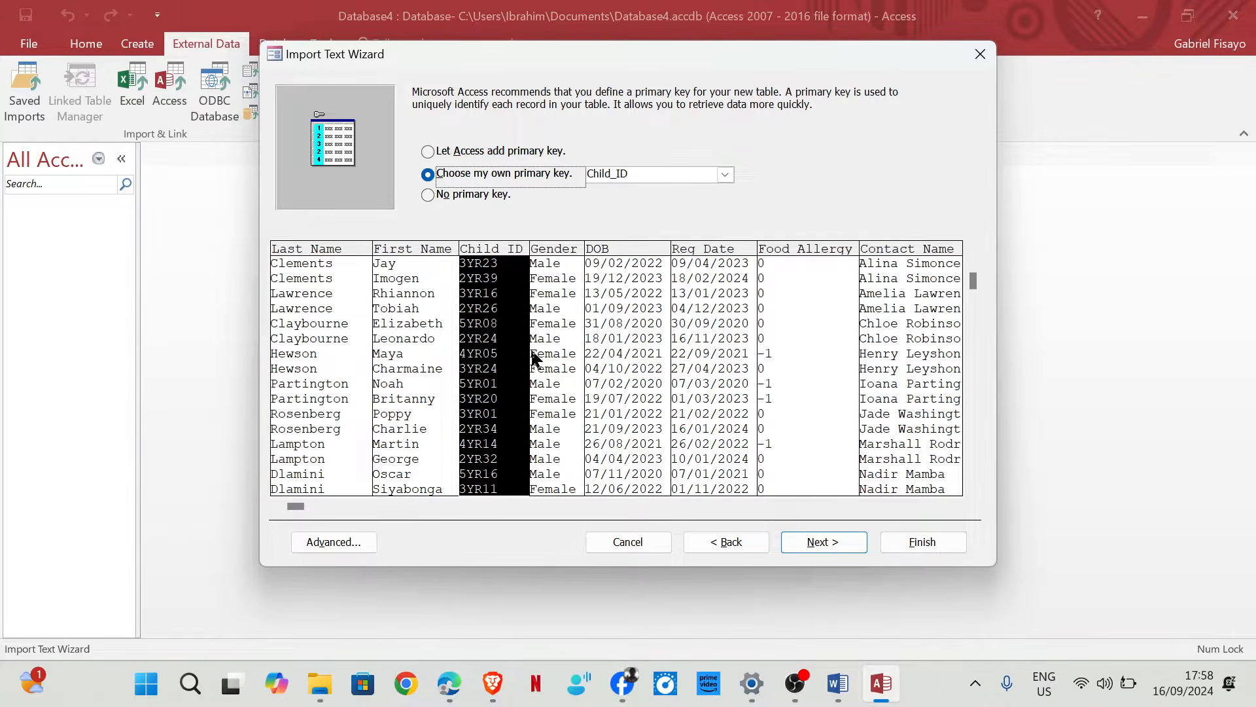
Compare the advanced import specification with the exam paper's field table and set the Food_Allergy data type to Yes/No.
left_click(351, 551)
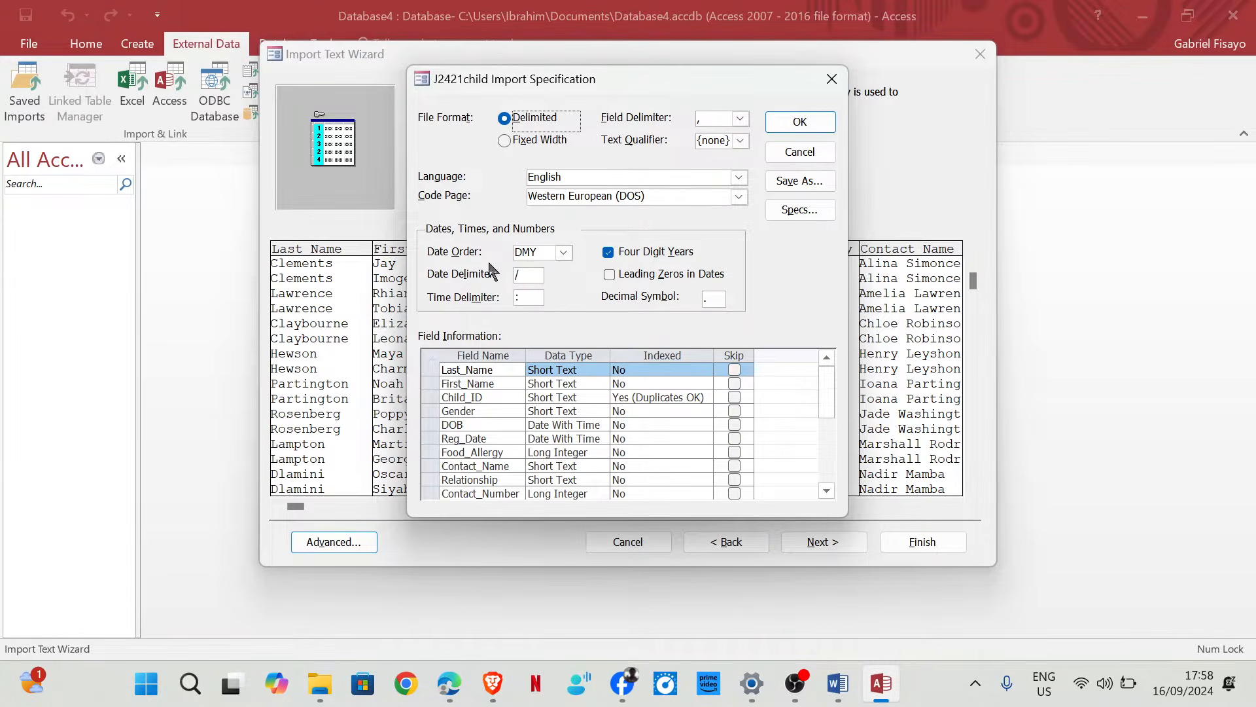
mouse_move(449, 683)
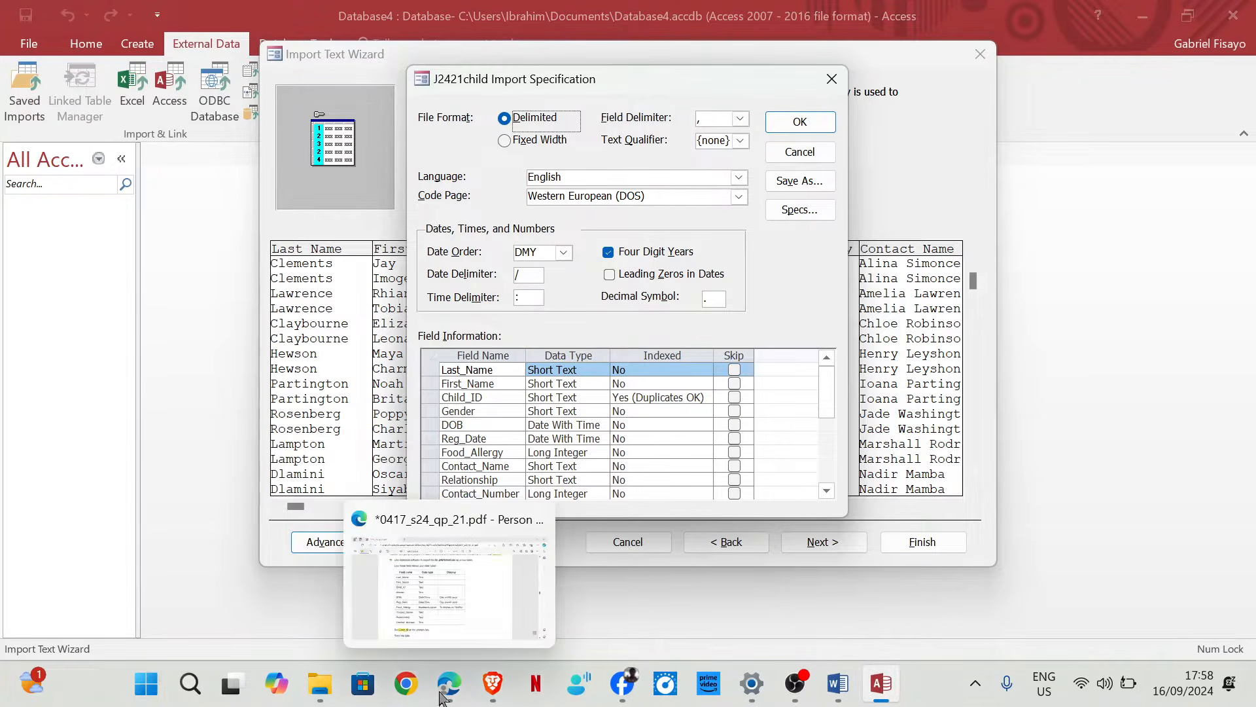
mouse_move(472, 572)
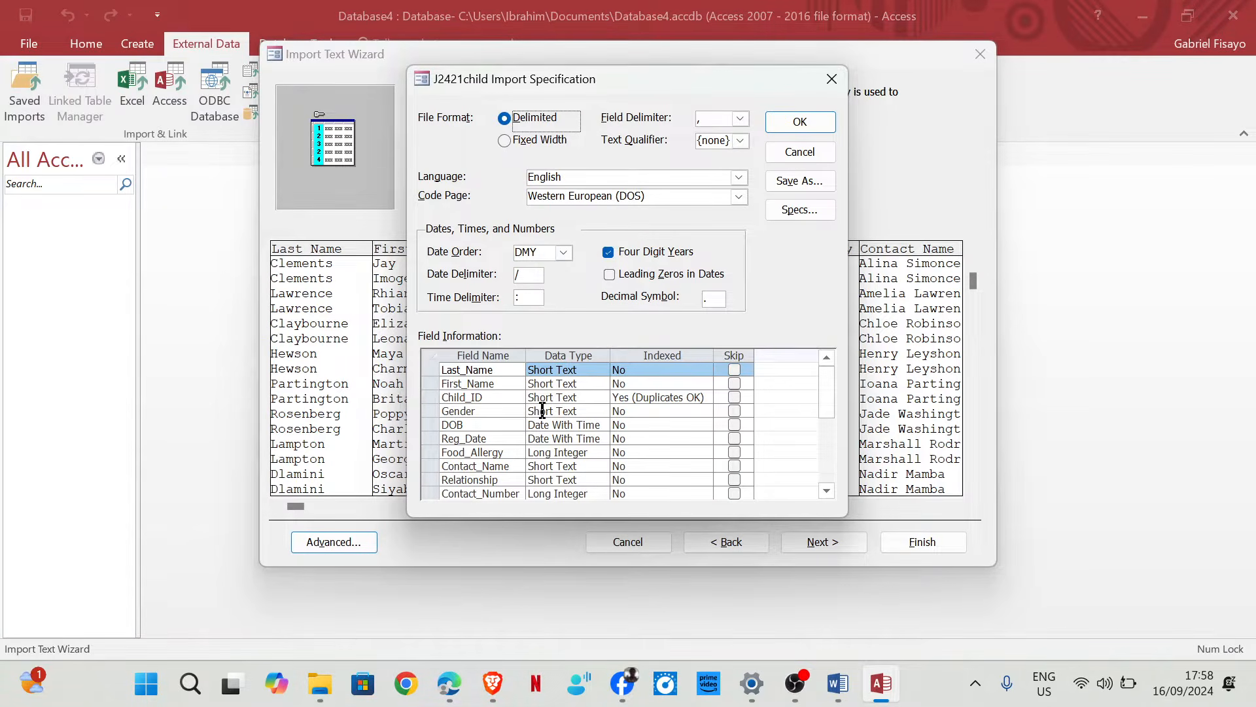
left_click(533, 524)
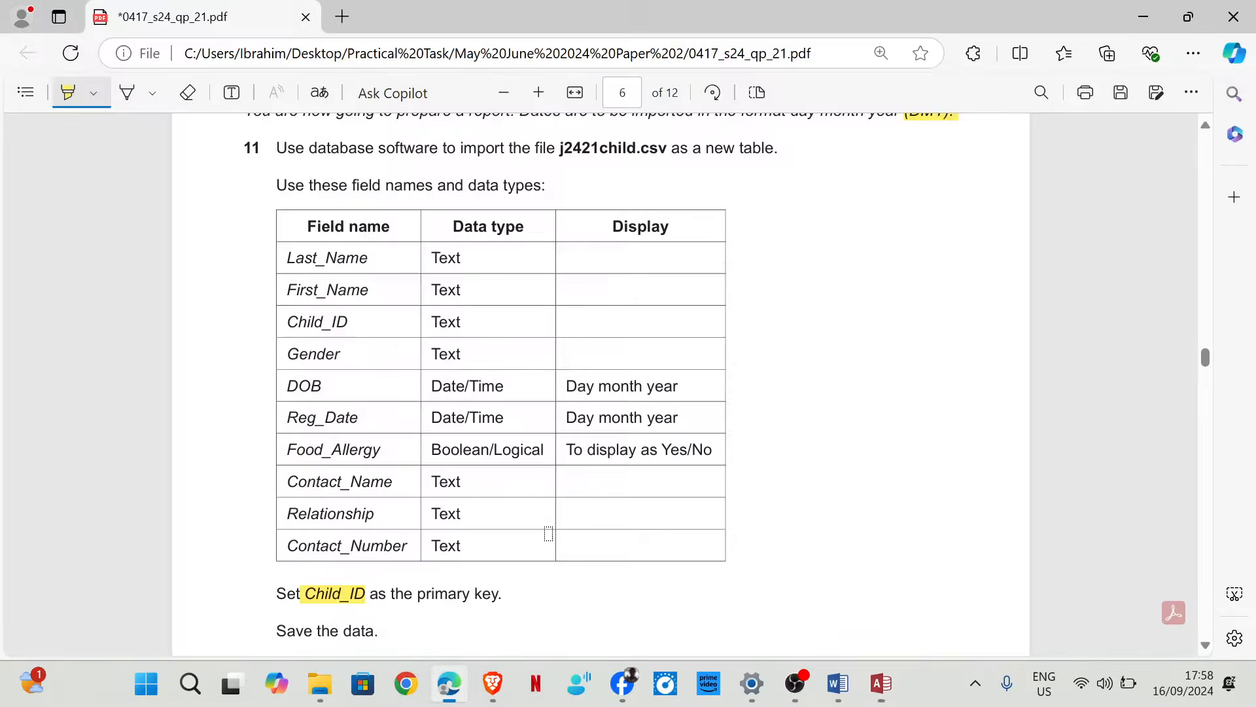
scroll(520, 269, "down", 2)
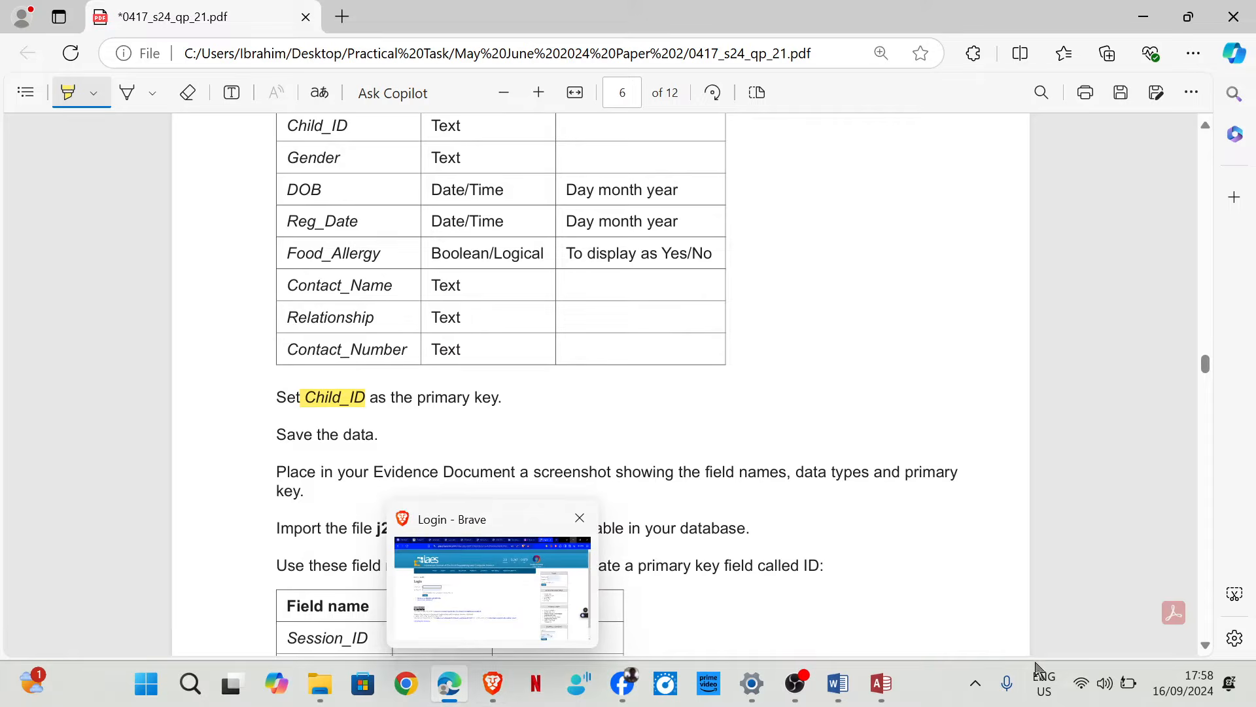
left_click(880, 683)
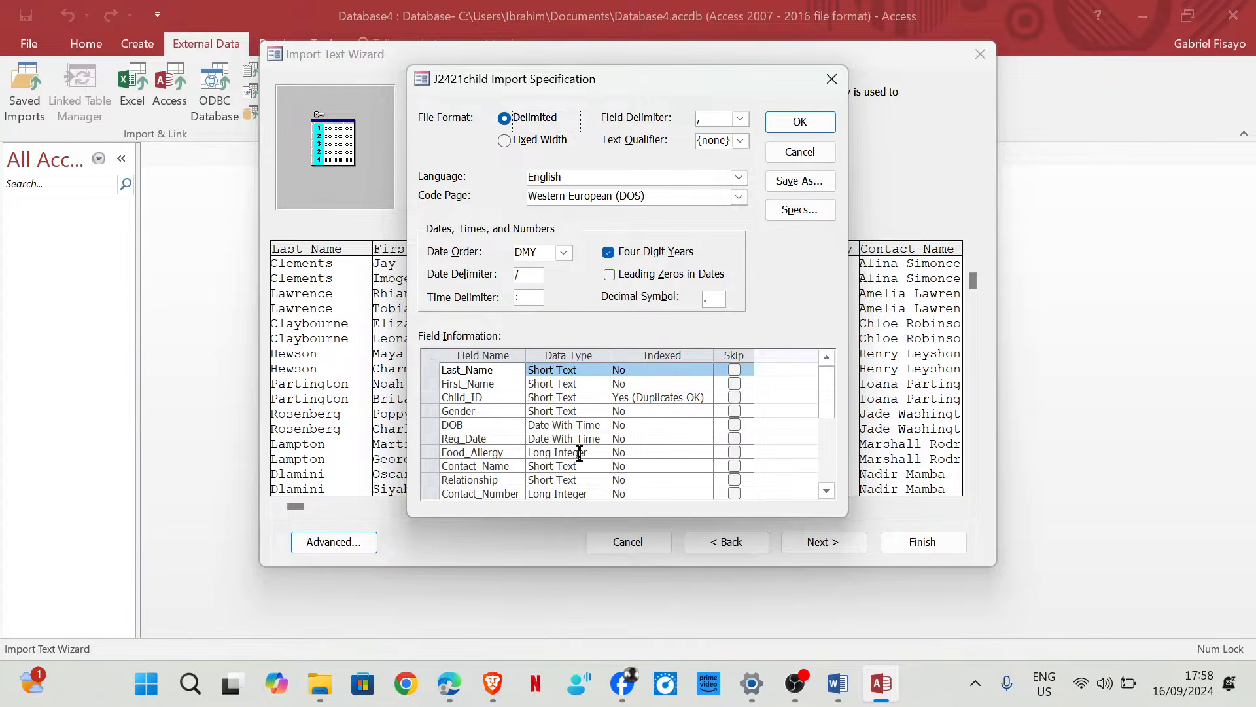
left_click(600, 452)
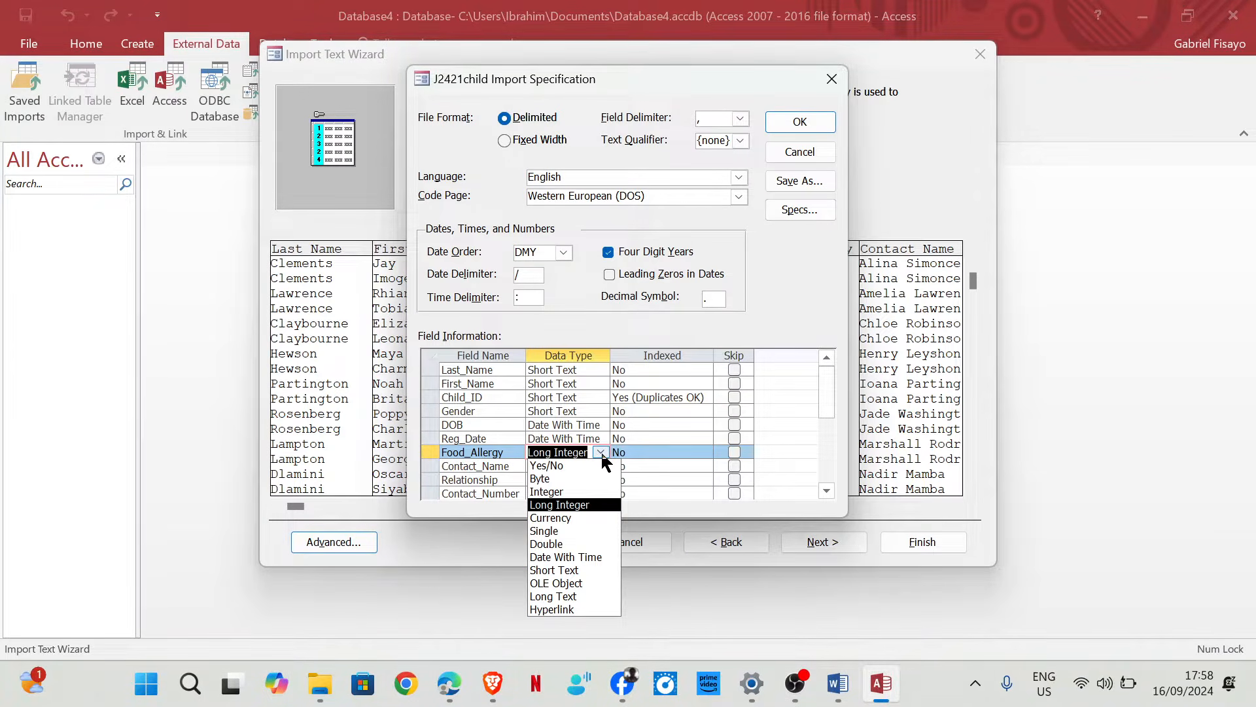
left_click(555, 463)
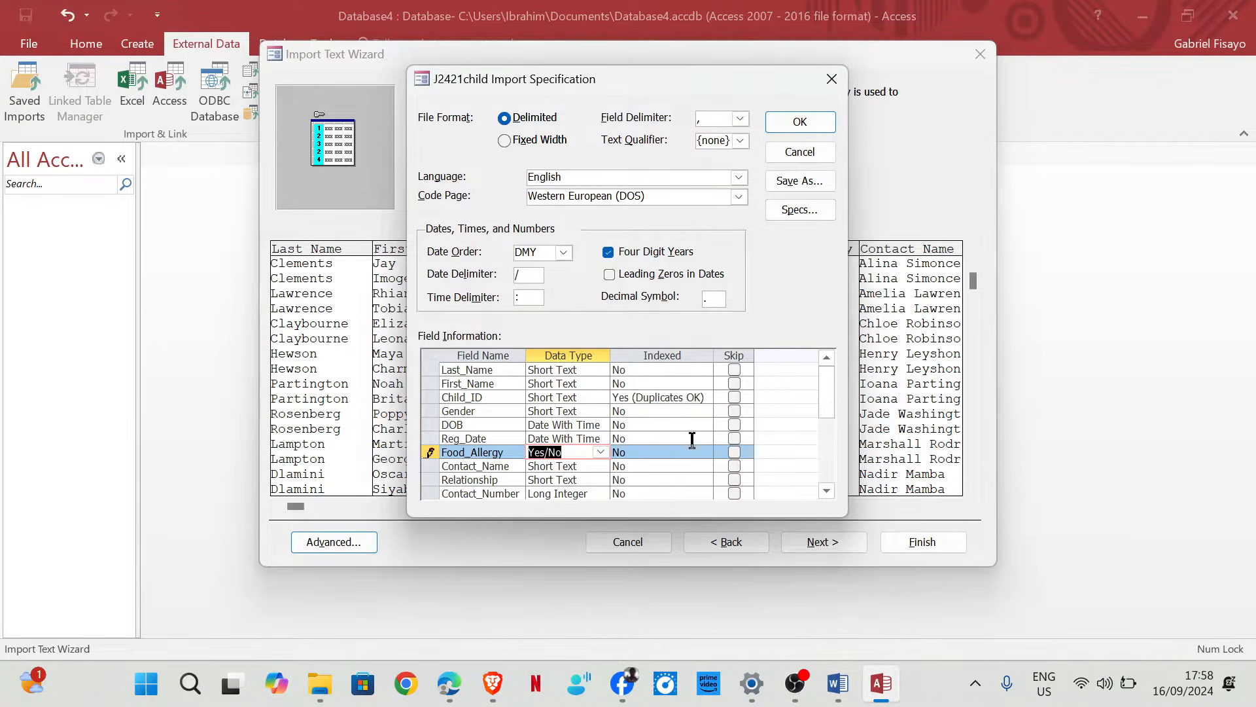
Recheck the field table in the exam paper, accept the import specification and finish importing the J2421child table.
mouse_move(448, 684)
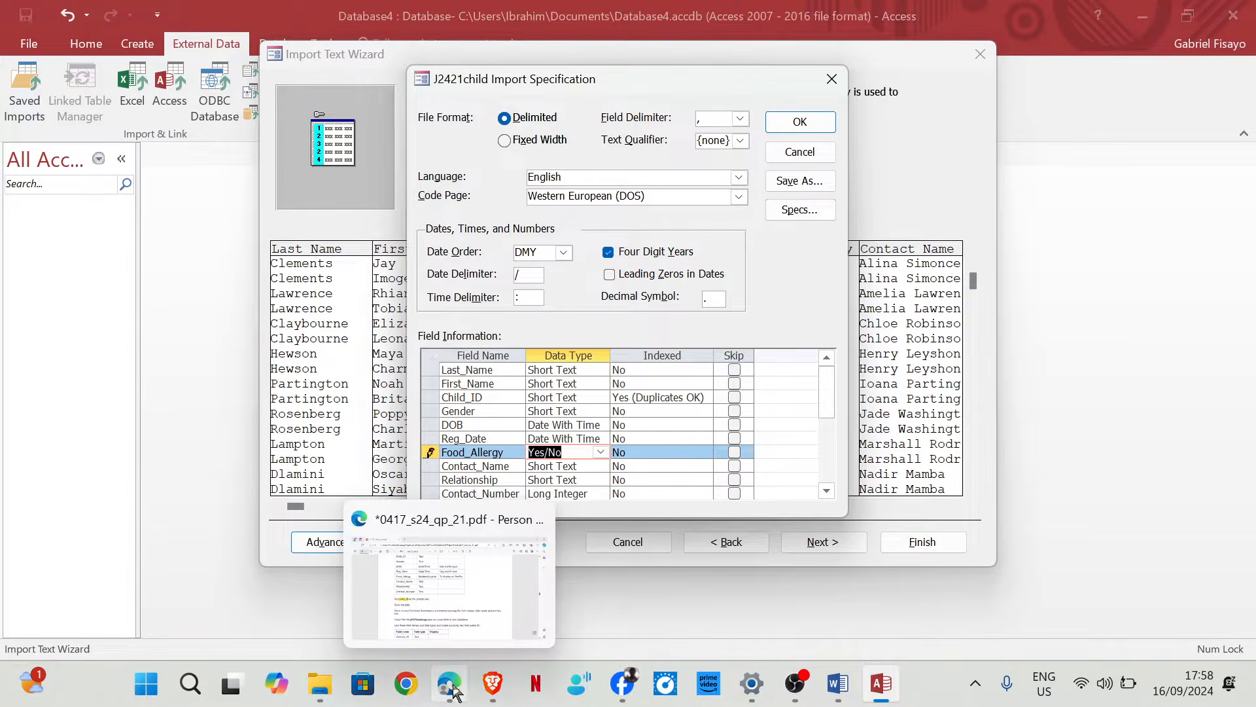
left_click(496, 568)
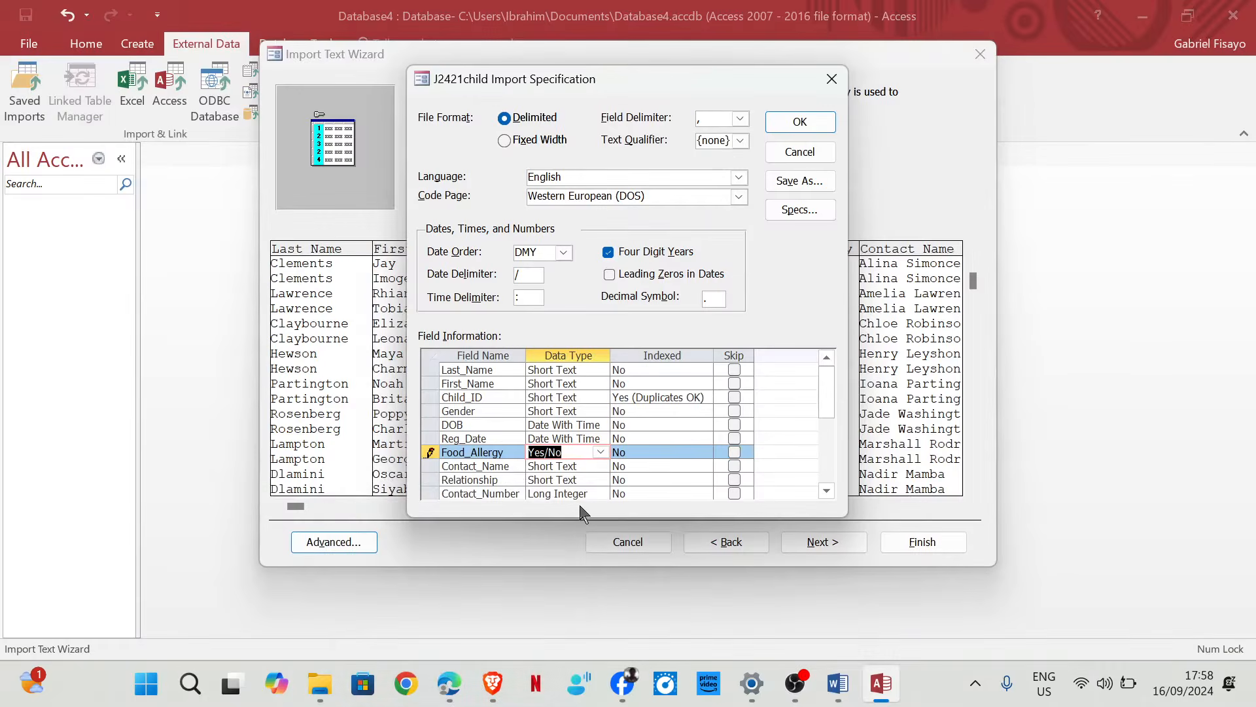
left_click(801, 122)
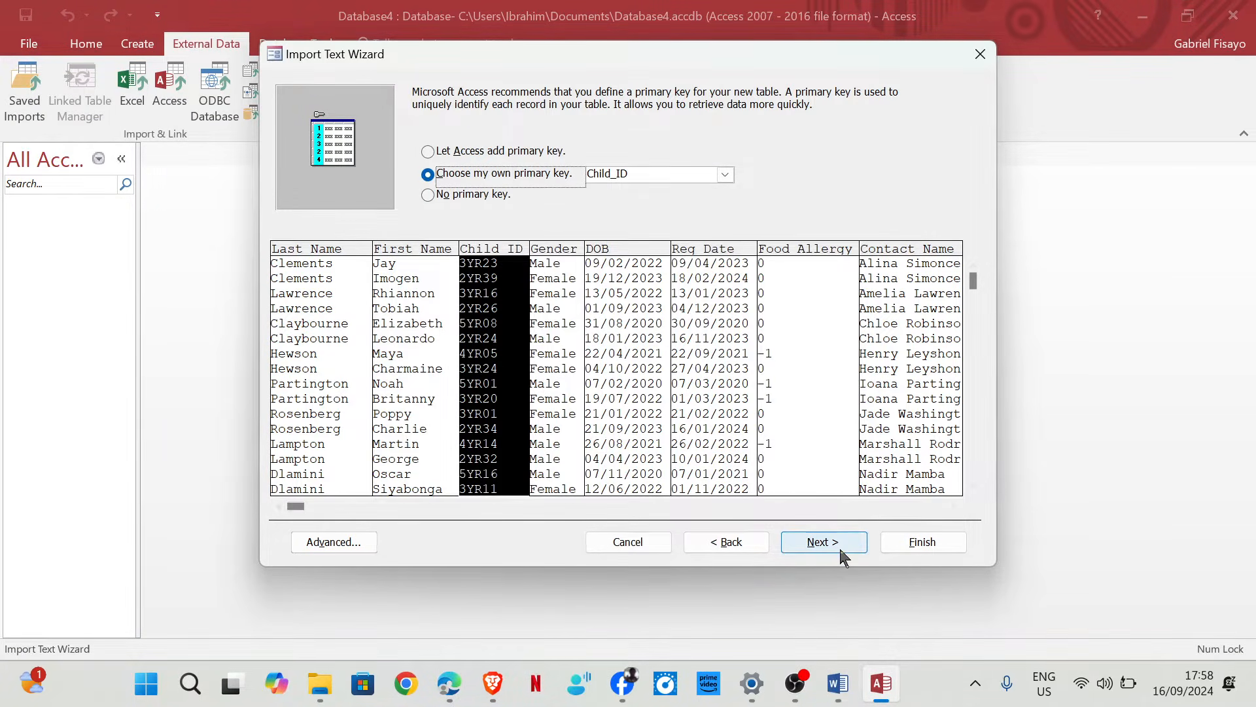
left_click(840, 543)
left_click(915, 545)
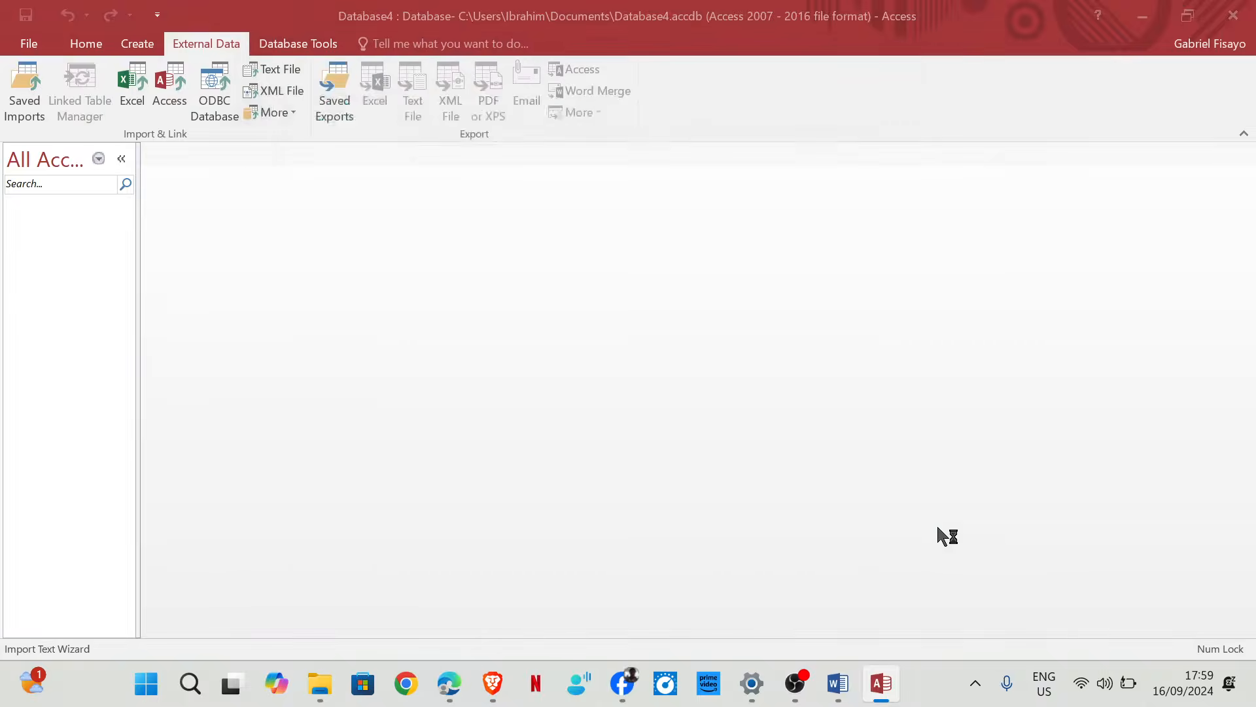
left_click(962, 575)
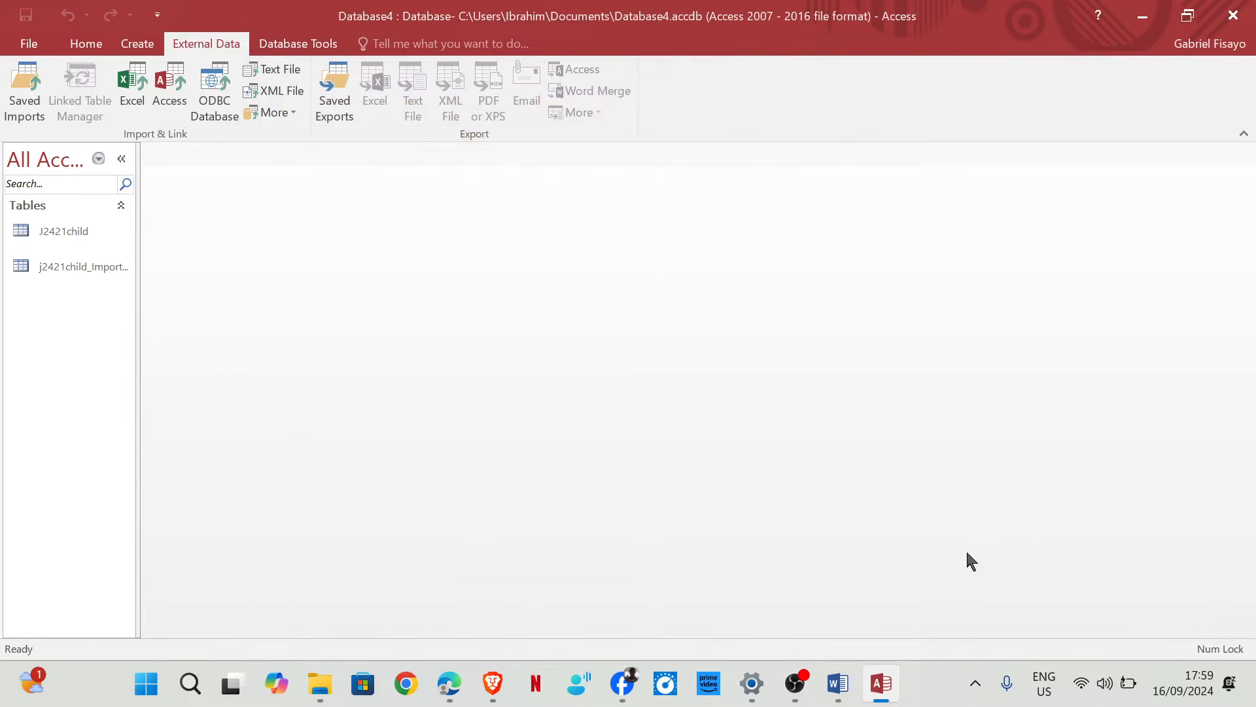
Delete the j2421child_ImportErrors table from the database.
right_click(109, 267)
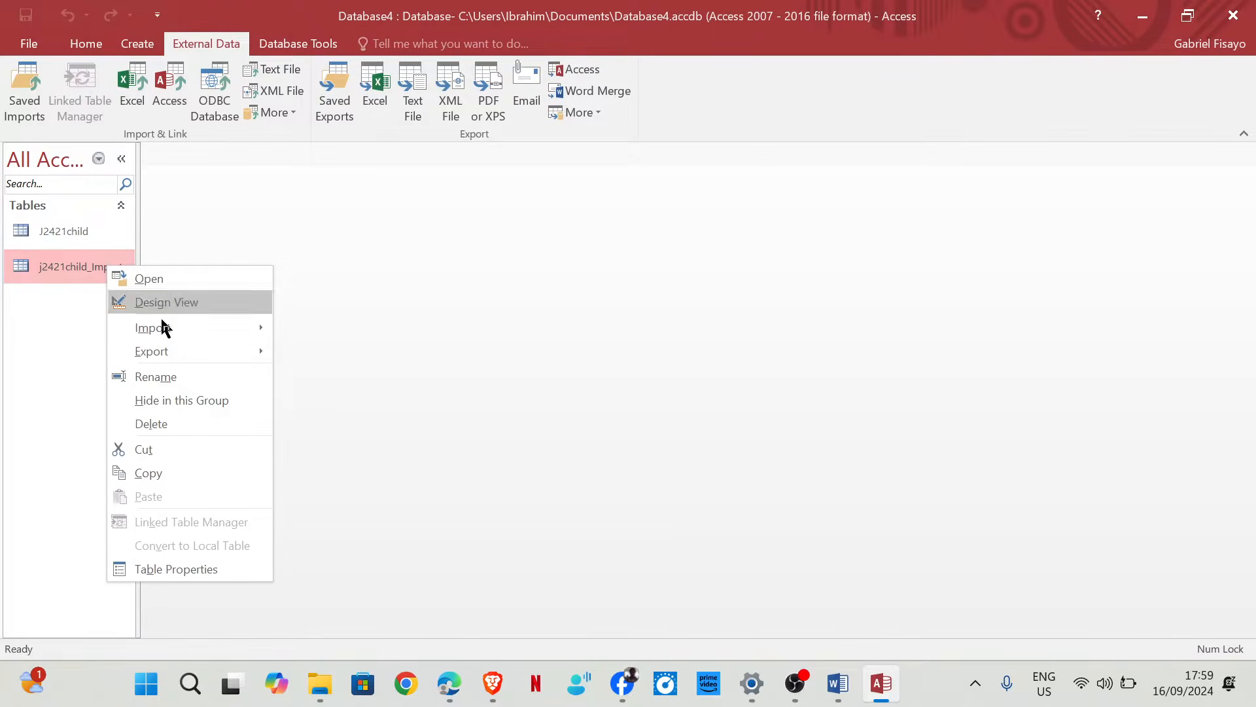
left_click(163, 429)
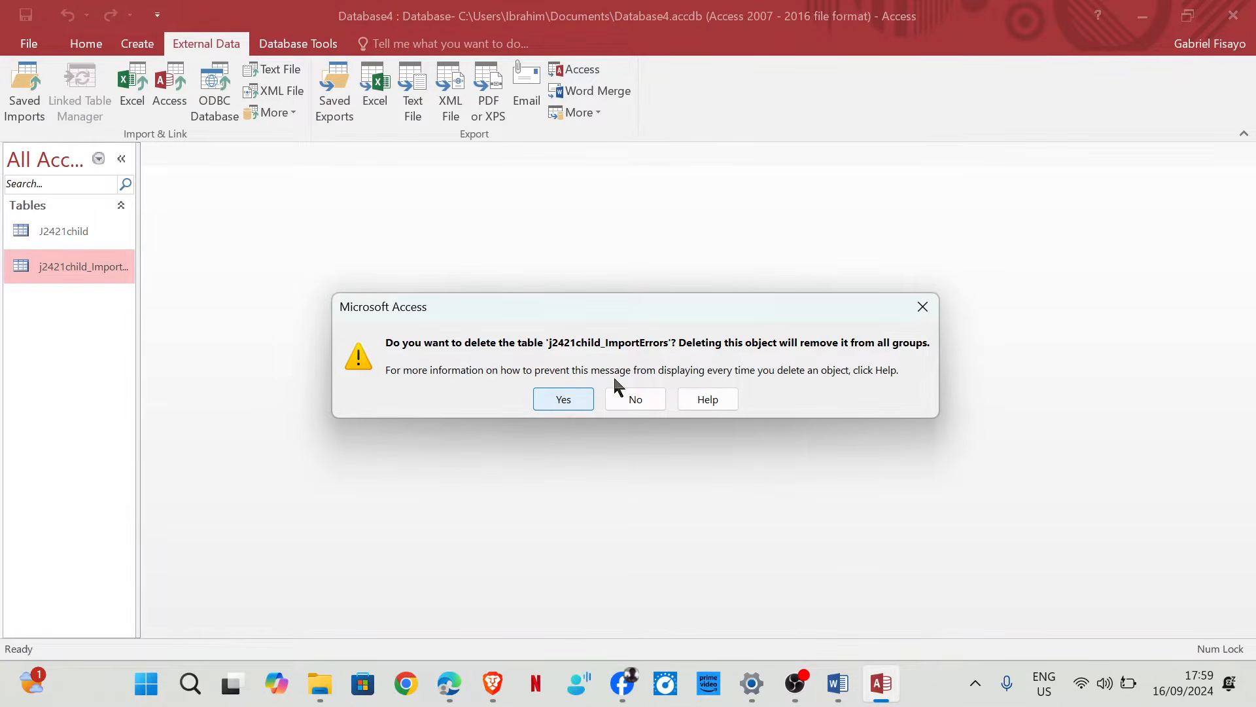
left_click(574, 402)
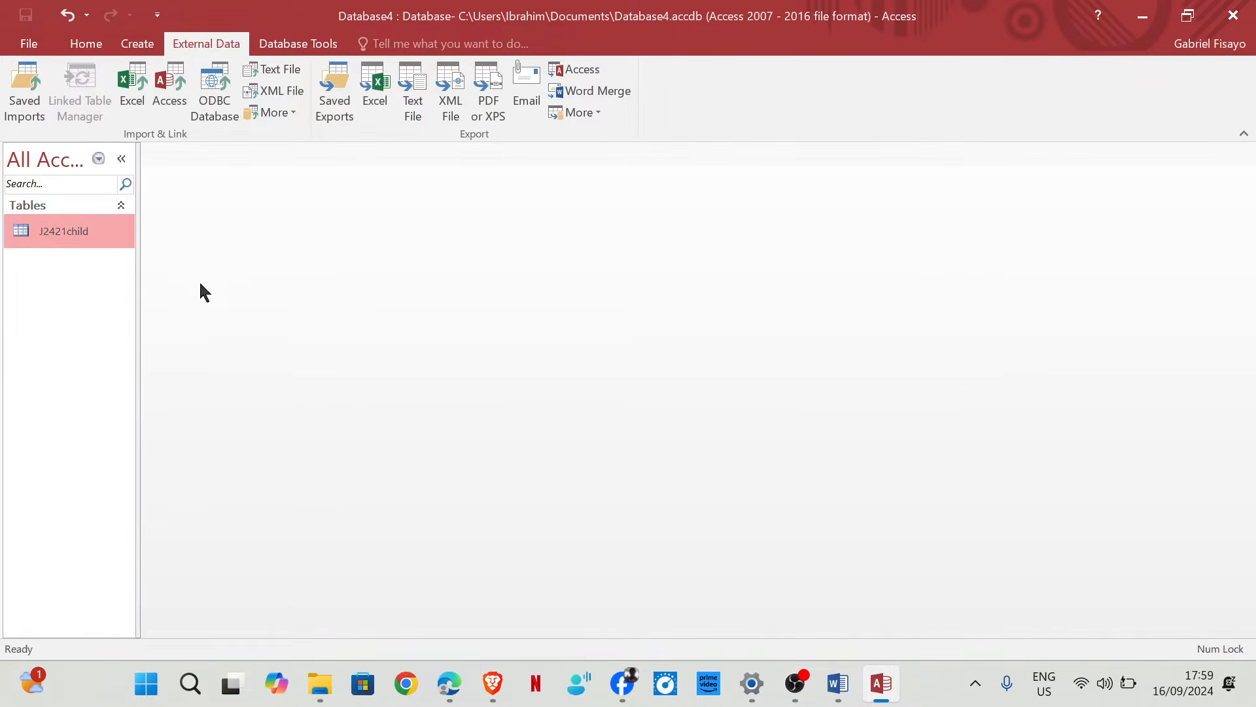
Open the J2421child table and switch it to Design view.
double_click(115, 234)
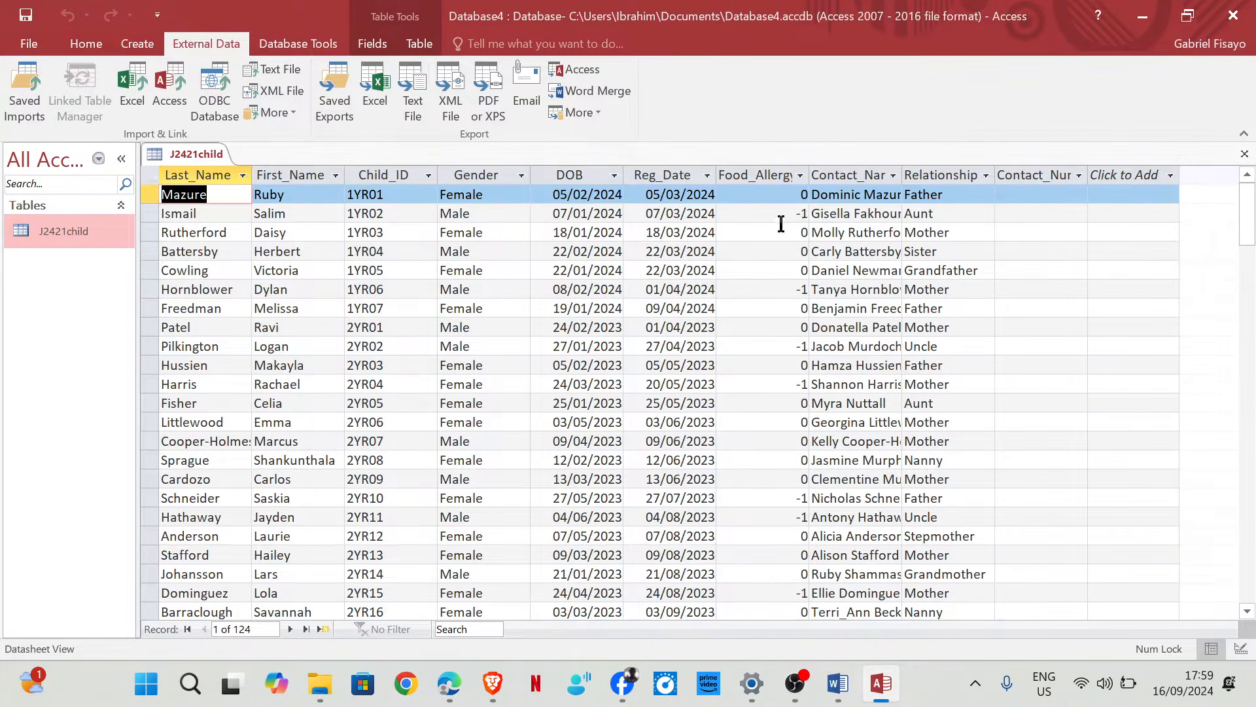
left_click(83, 44)
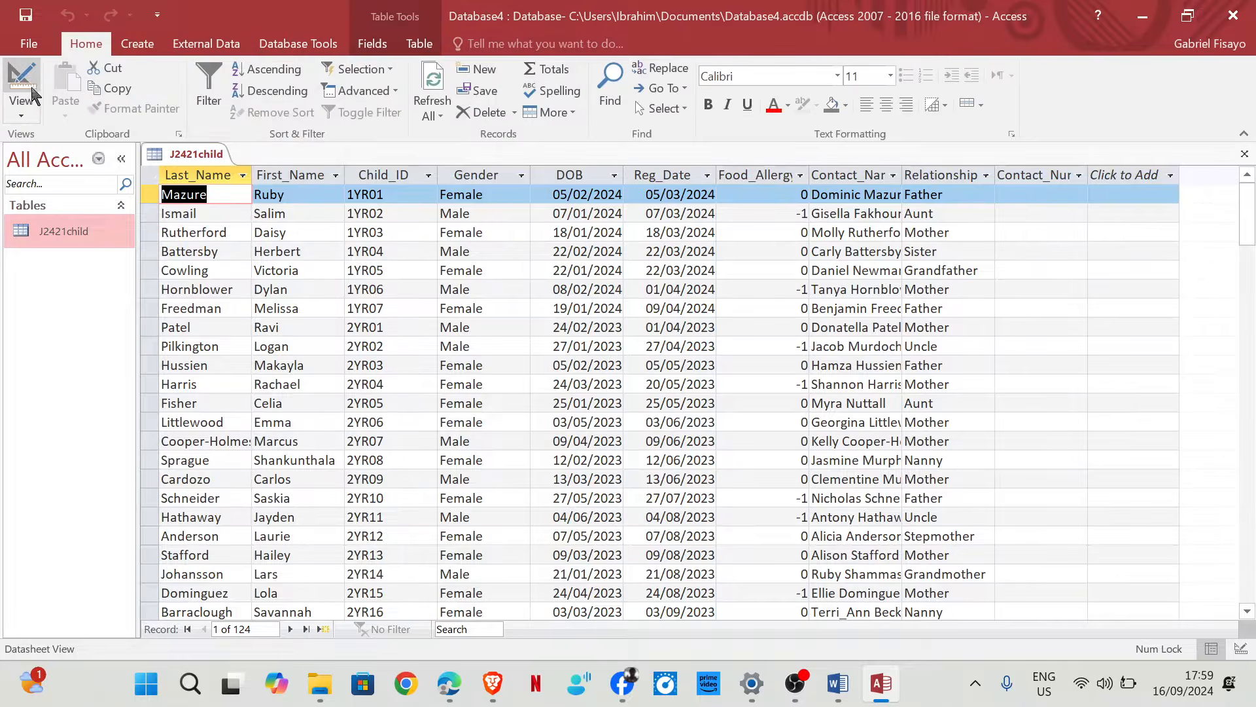
left_click(23, 104)
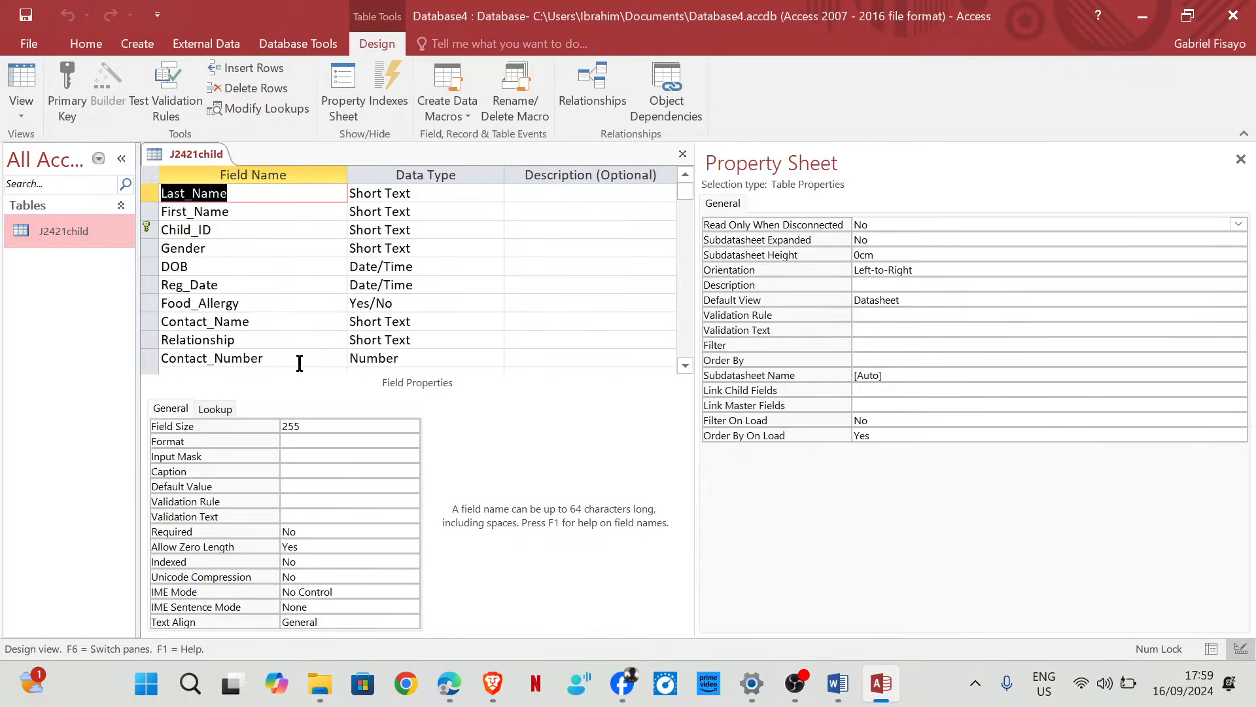
Set the Food_Allergy field's format to Yes/No, save the table and show it in Datasheet view.
left_click(314, 305)
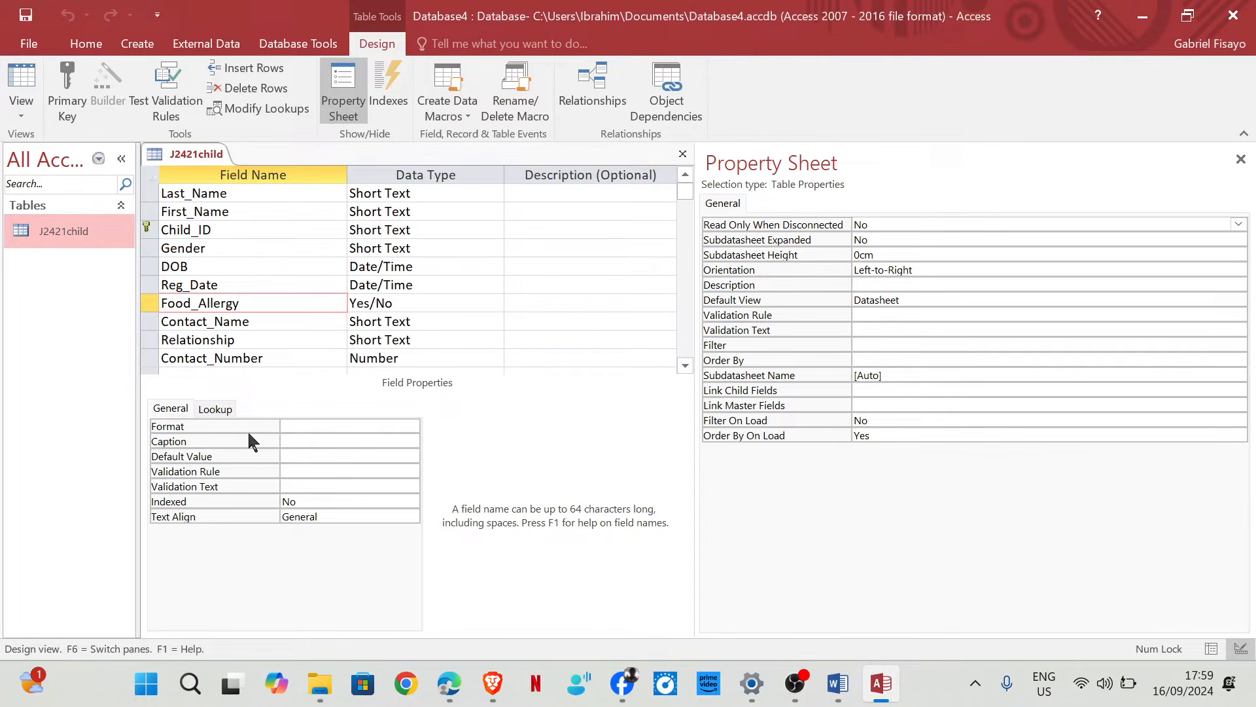
left_click(221, 411)
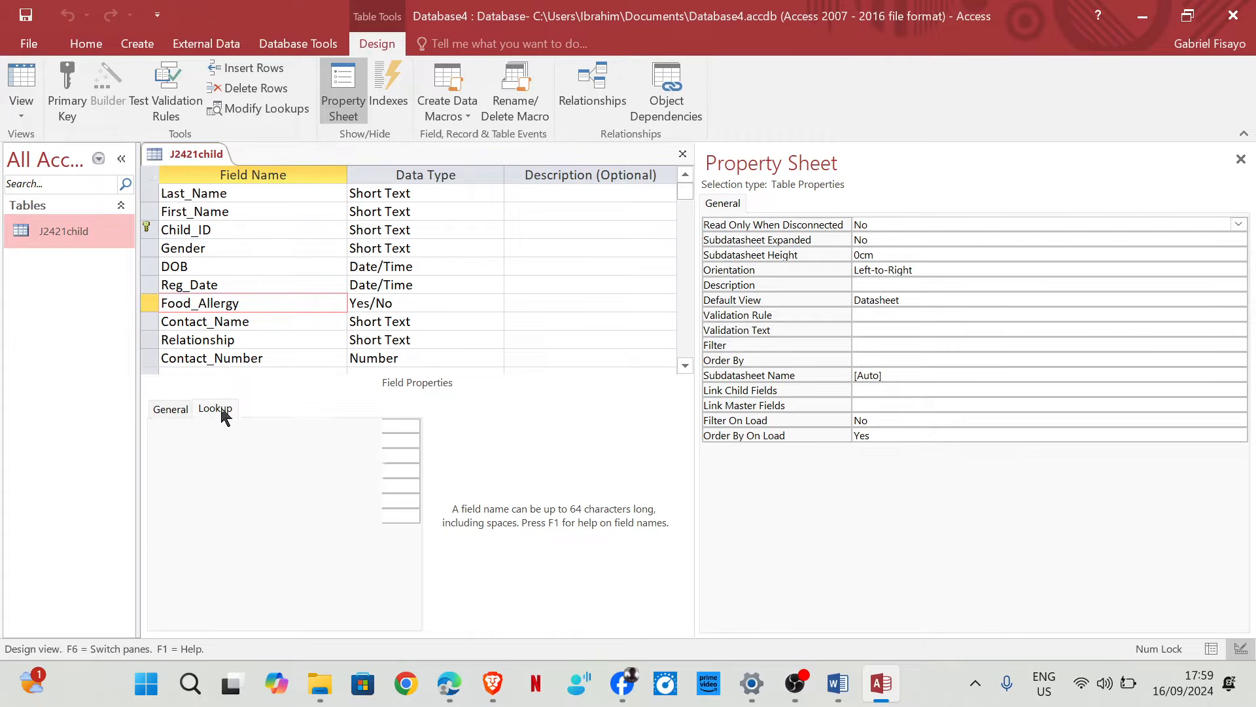
left_click(170, 410)
left_click(307, 425)
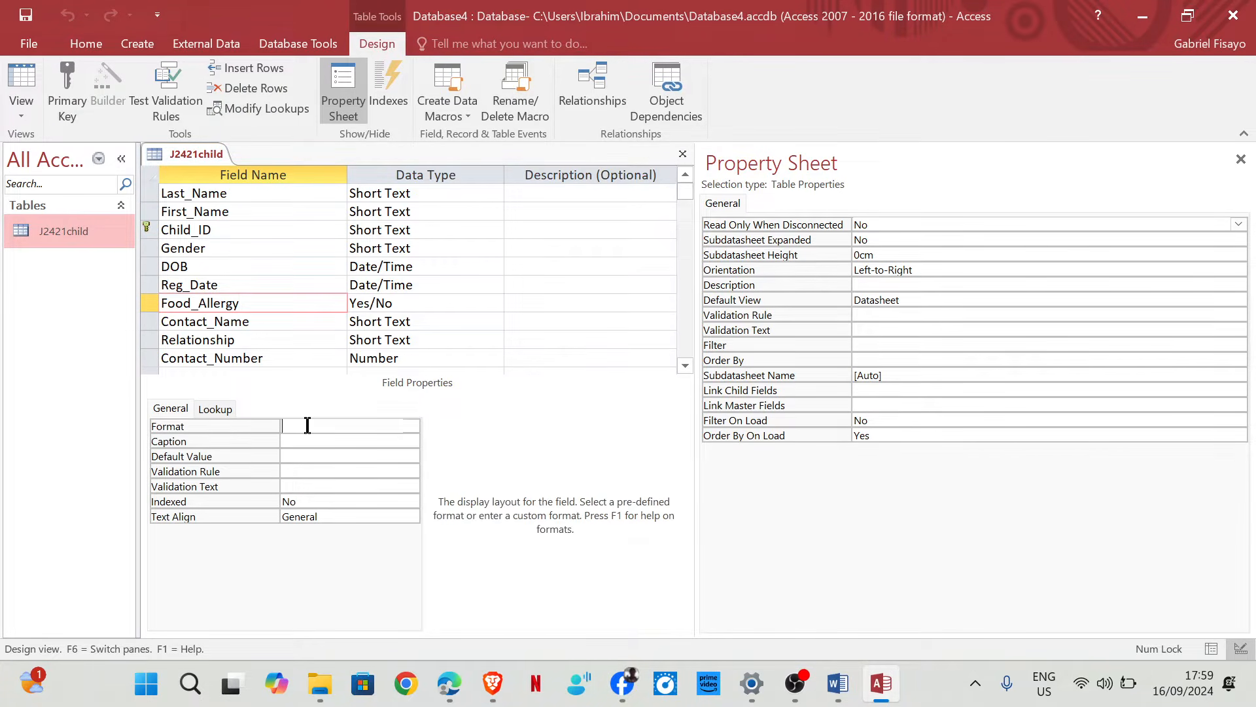
left_click(410, 426)
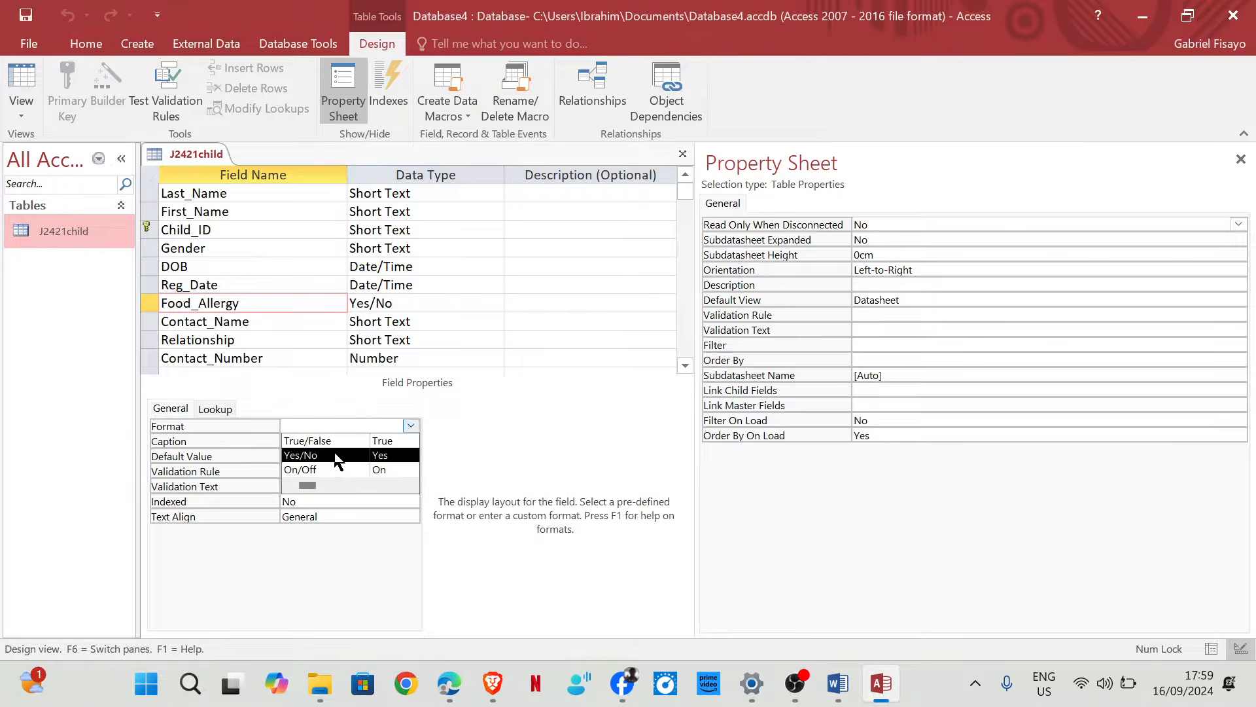
left_click(314, 455)
left_click(26, 77)
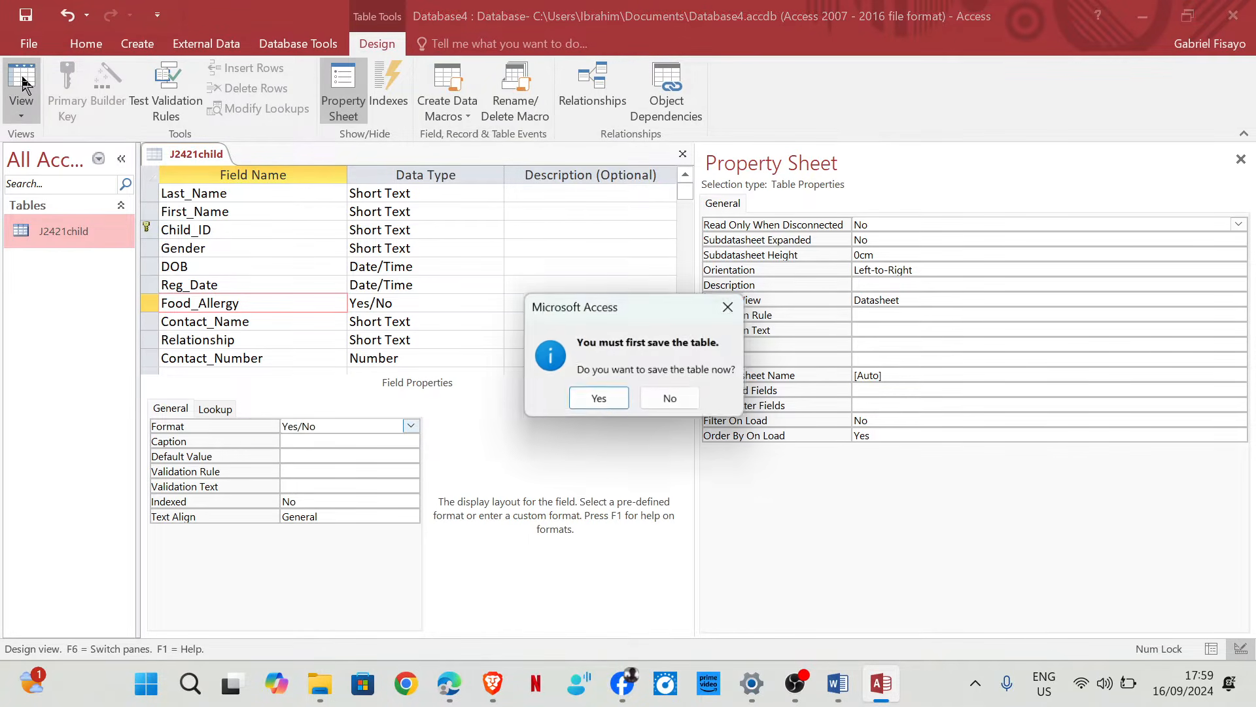
left_click(621, 400)
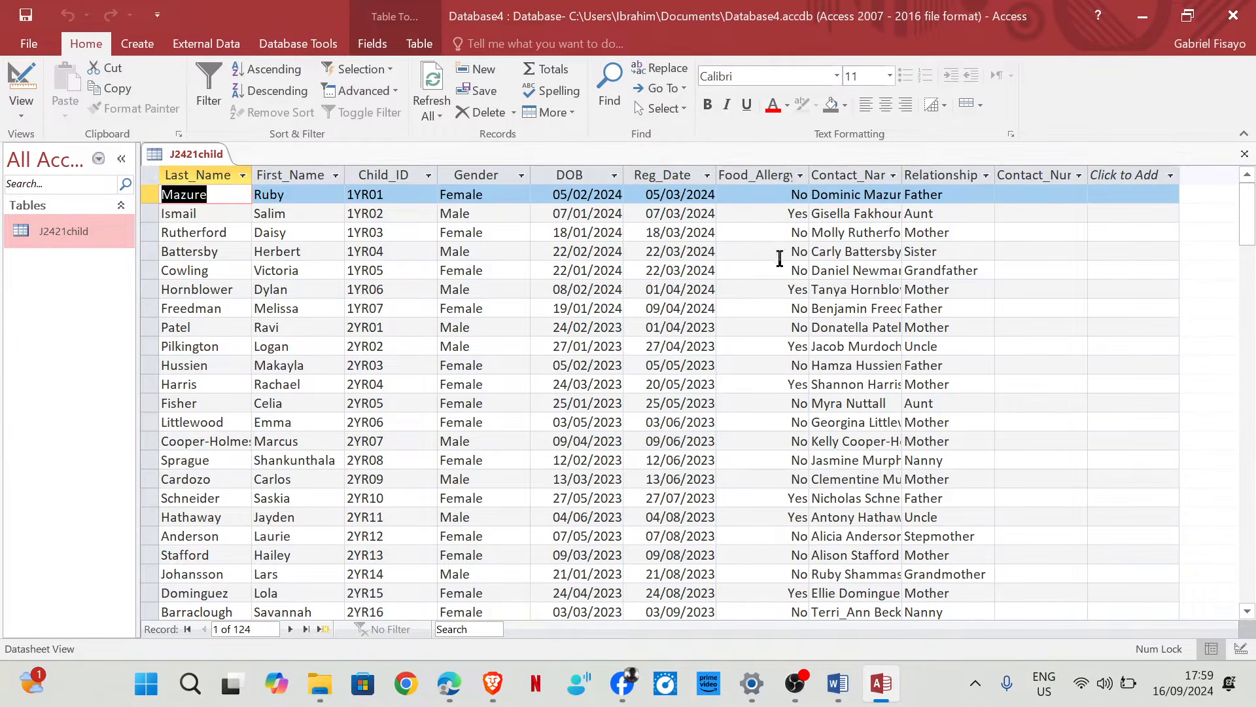
Return to Design view, narrow the Property Sheet to widen the field grid, and recheck the field requirements in the exam paper.
left_click(21, 82)
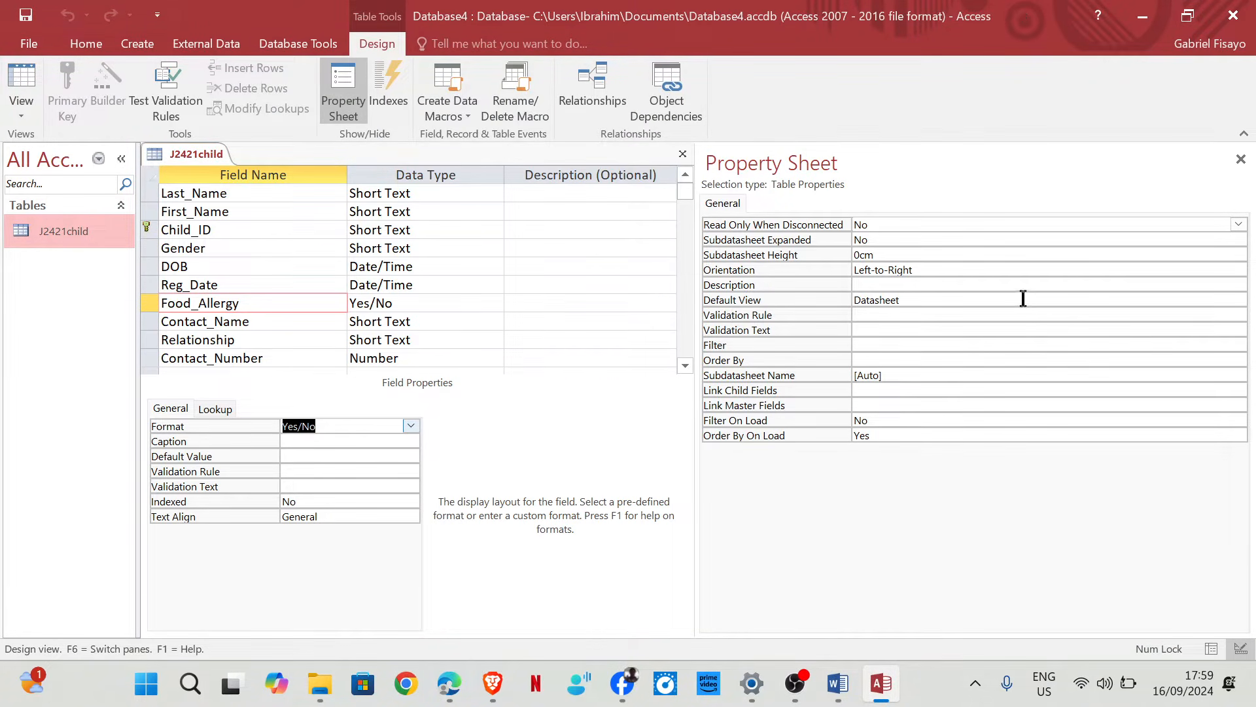
left_click_drag(696, 286, 991, 286)
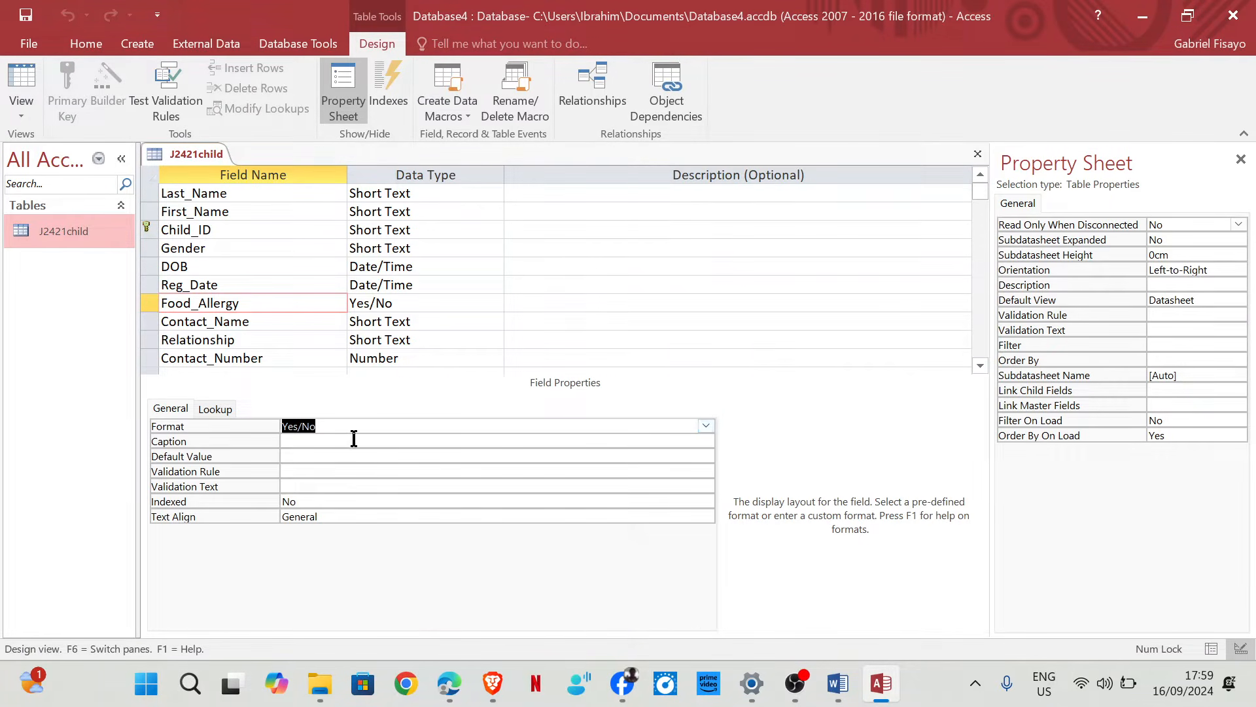
mouse_move(449, 683)
left_click(477, 563)
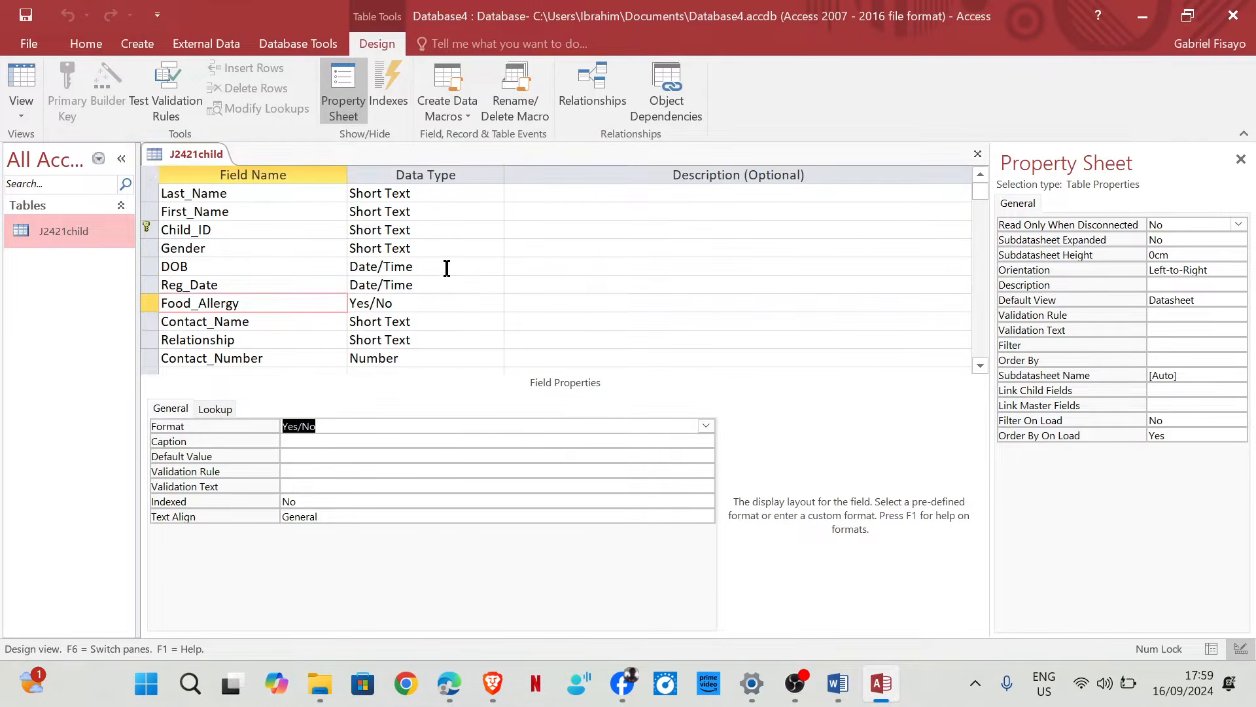
Review the DOB field's date format options, check how the dates display in the datasheet, and return to Design view.
left_click(447, 268)
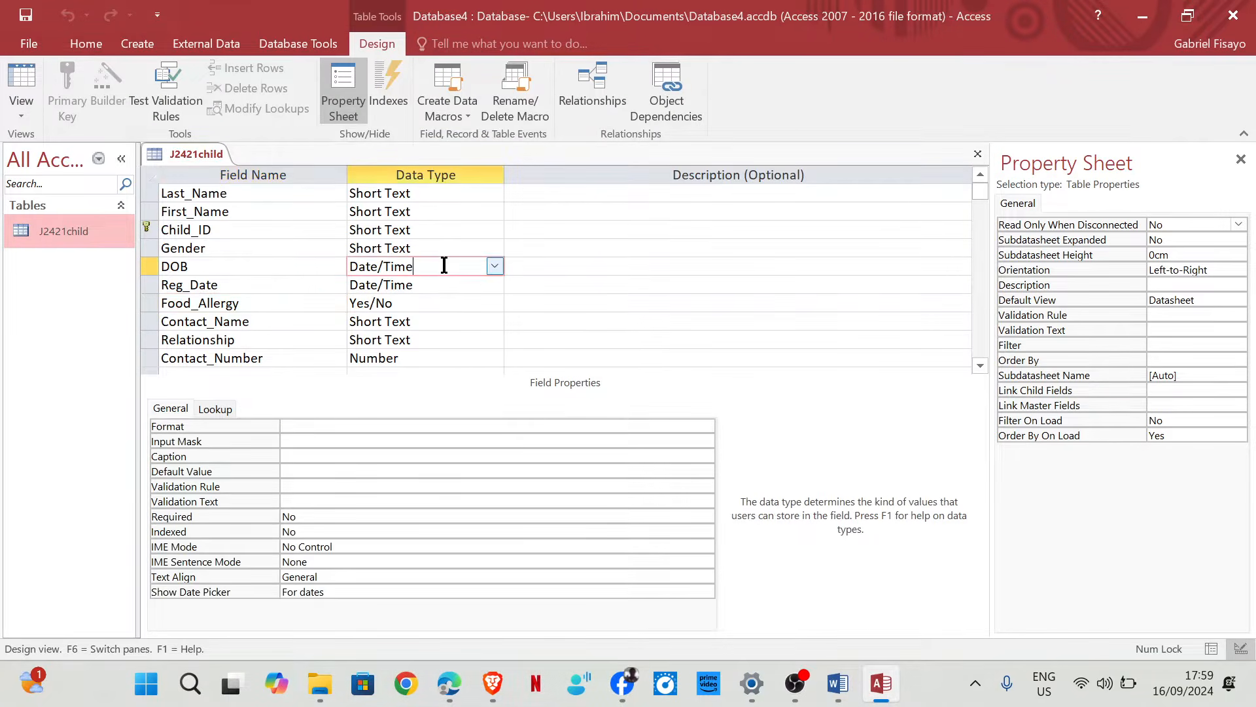
left_click(332, 426)
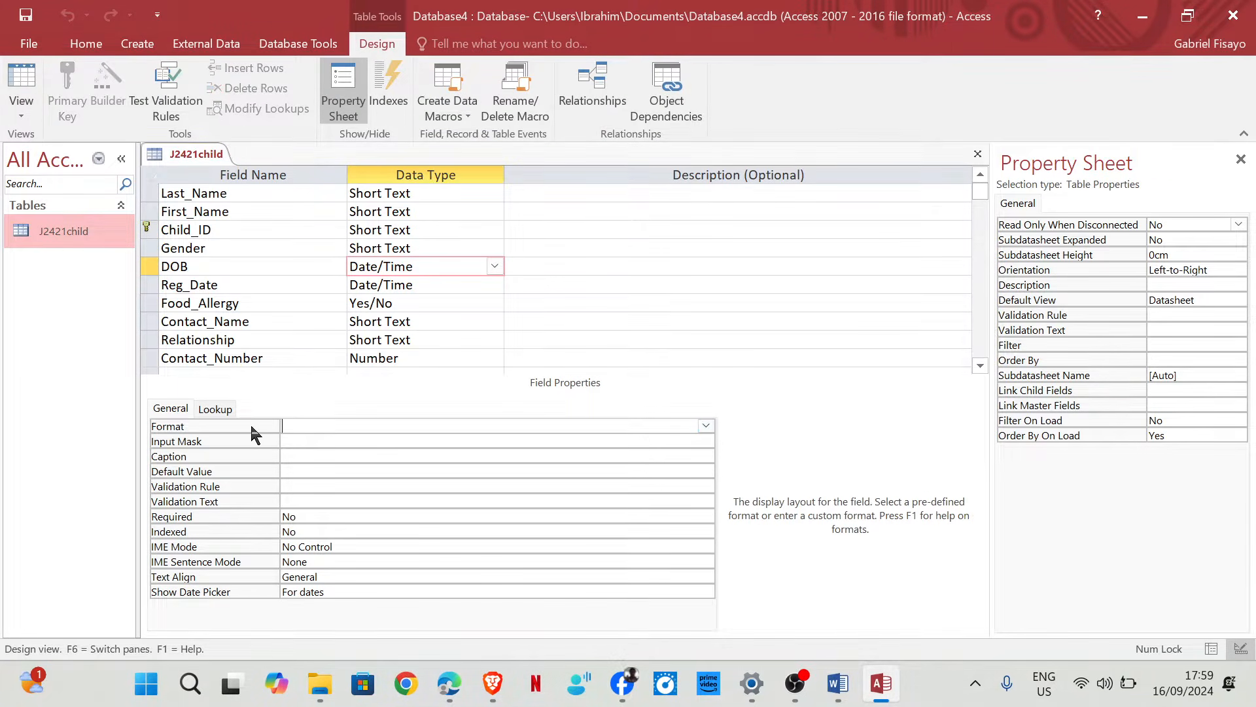
left_click(705, 426)
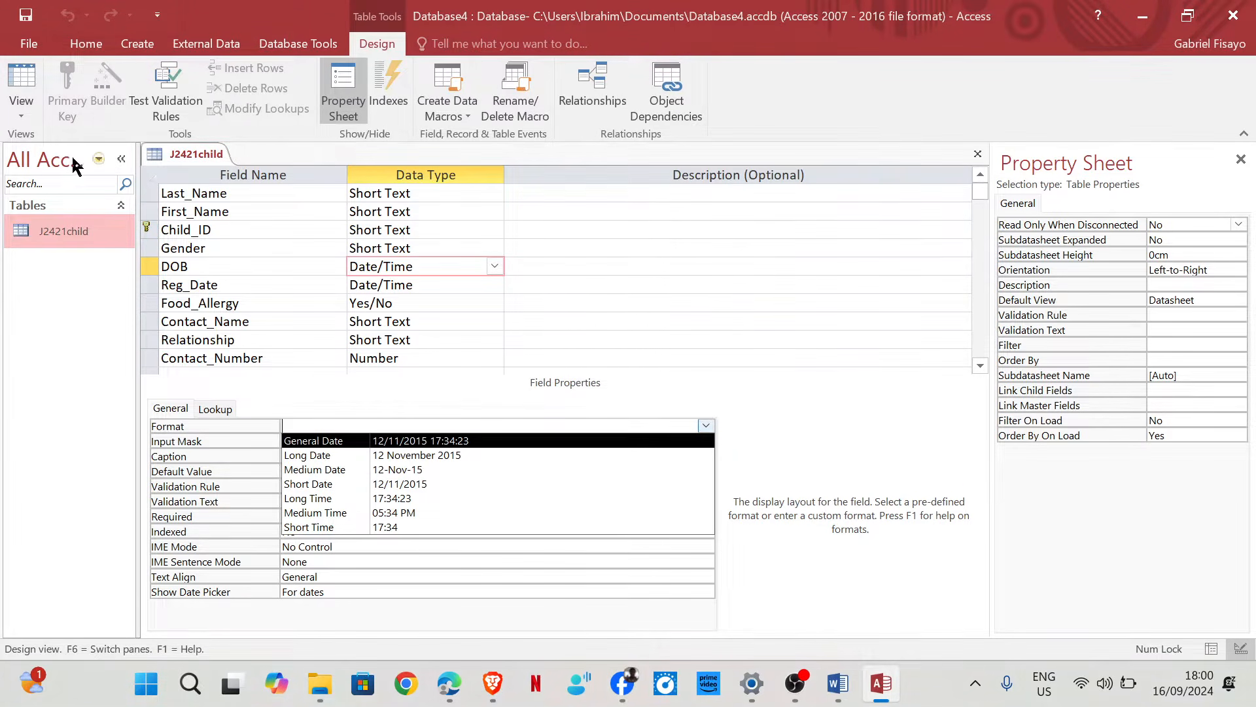
left_click(21, 82)
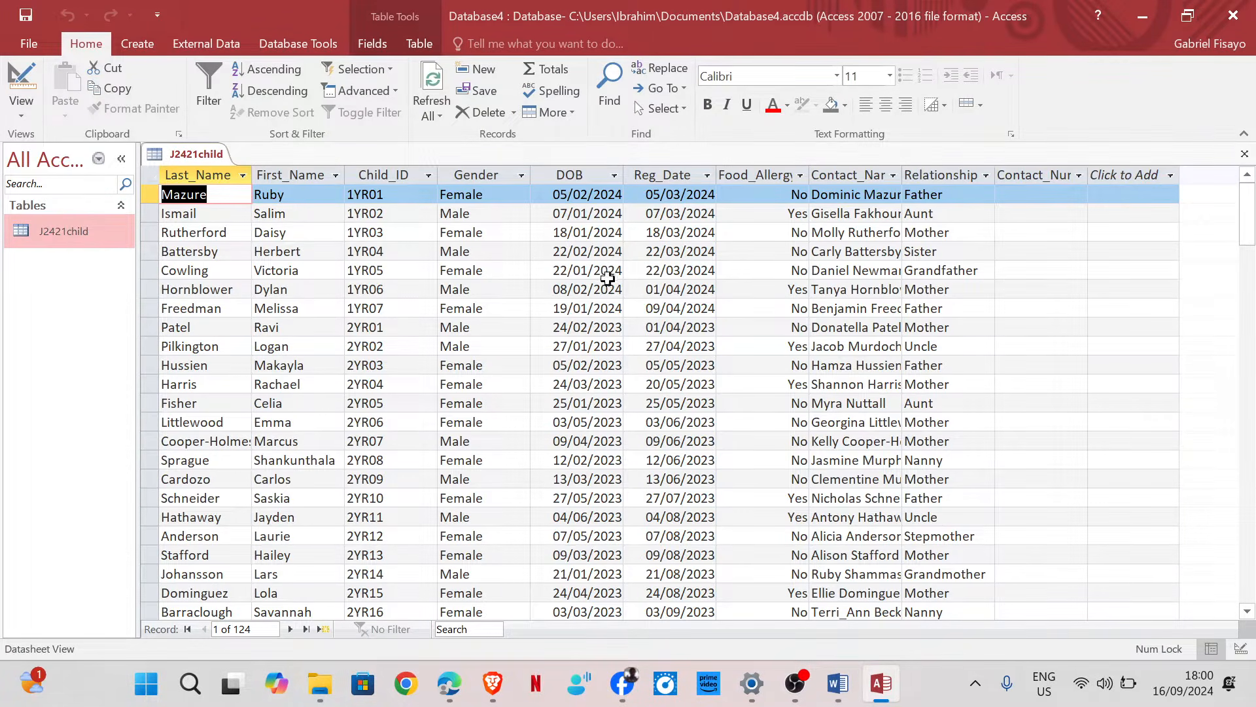
left_click(36, 96)
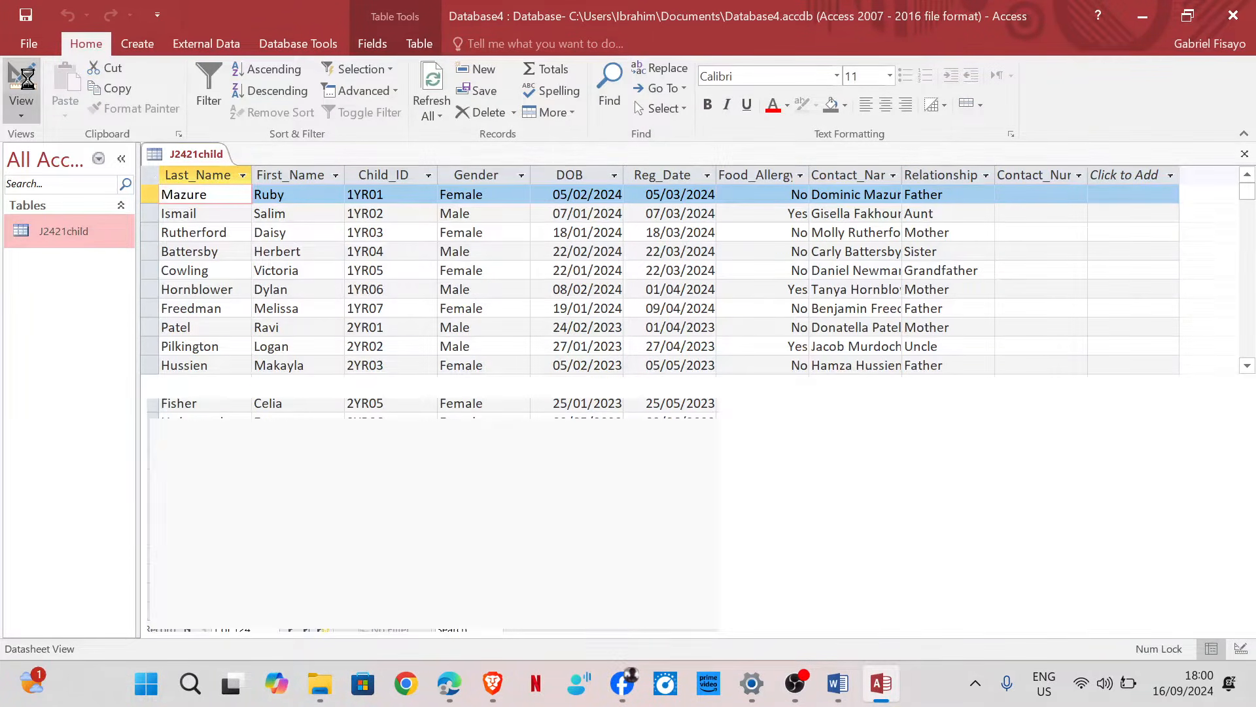
Read the evidence screenshot and j2421bookings.csv import instructions in the exam paper in Edge, and return to Access.
left_click(446, 685)
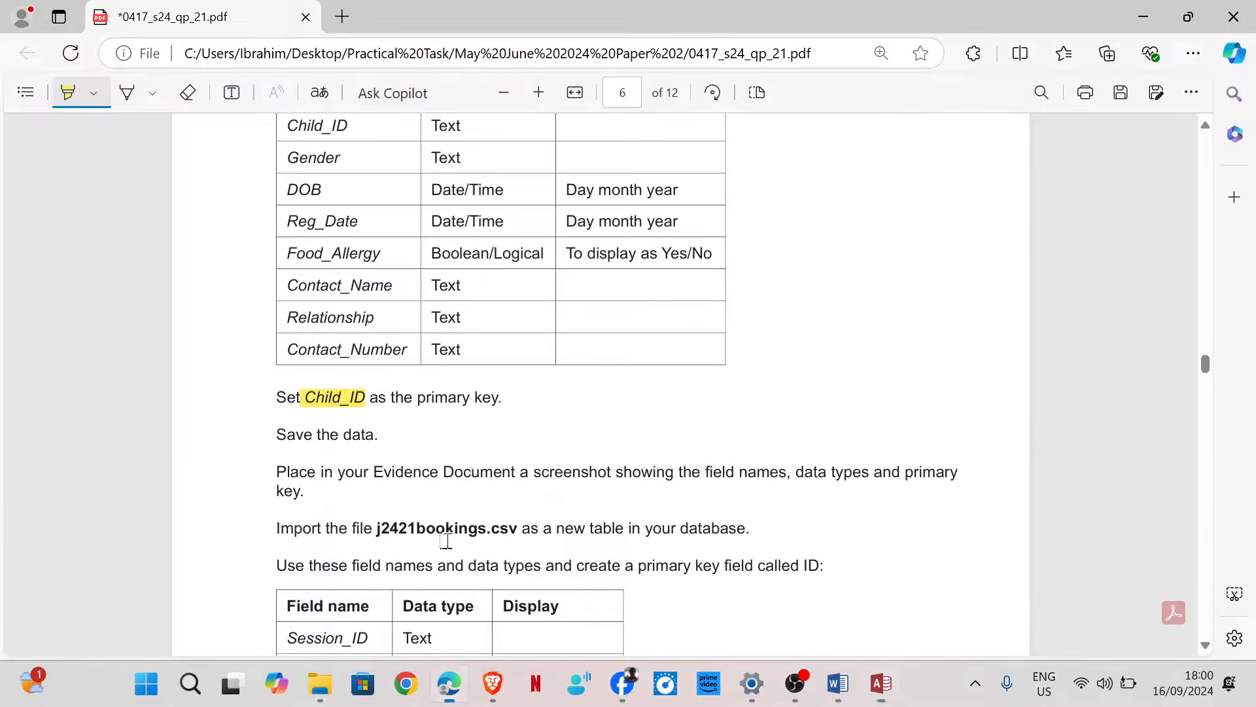
scroll(378, 354, "down", 3)
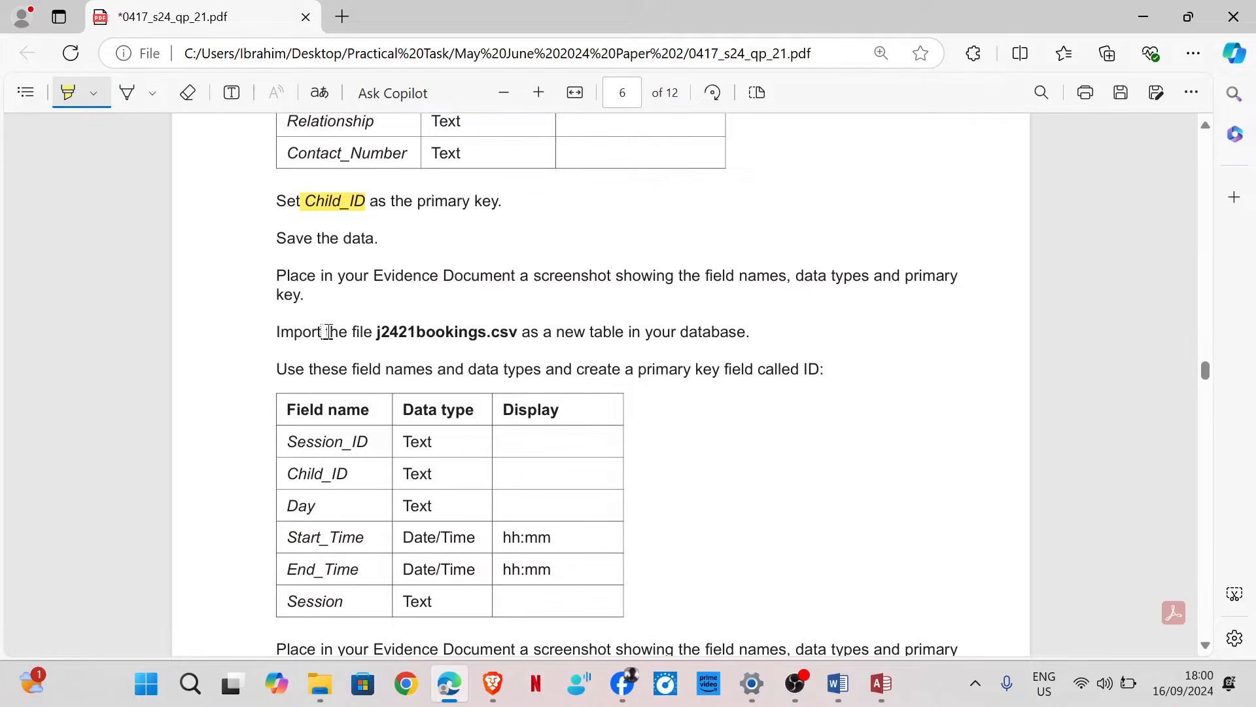
mouse_move(881, 683)
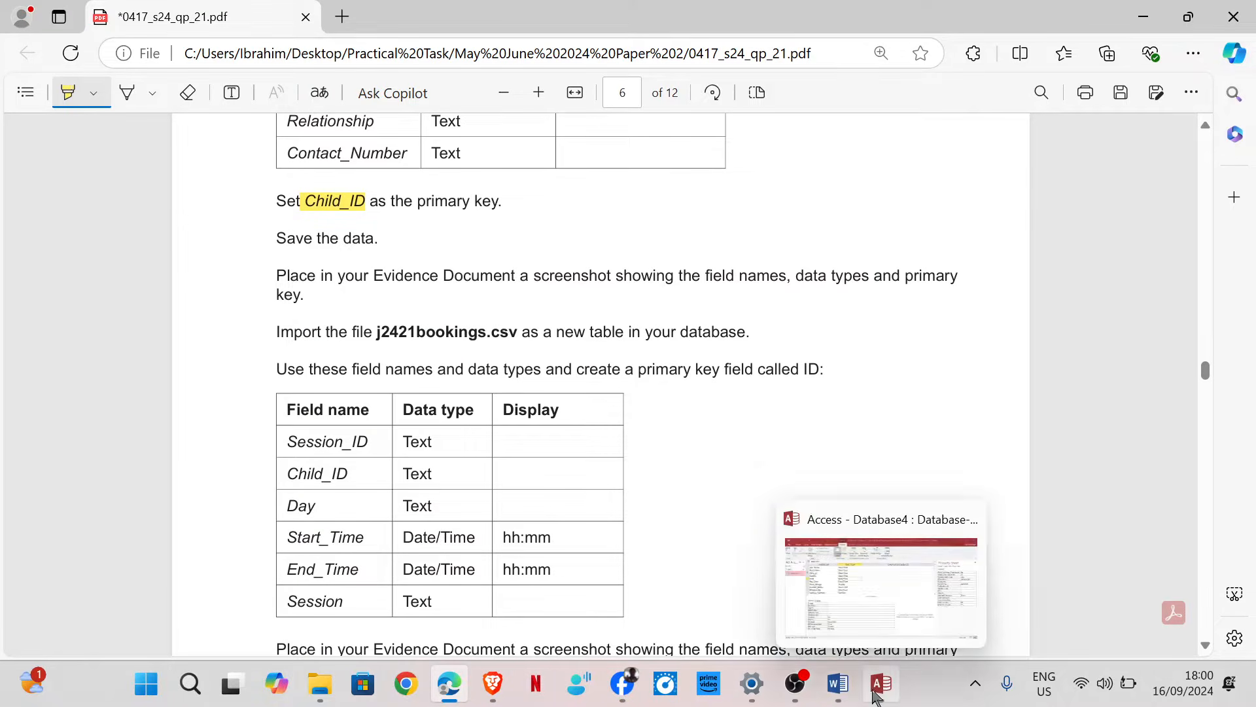
left_click(892, 561)
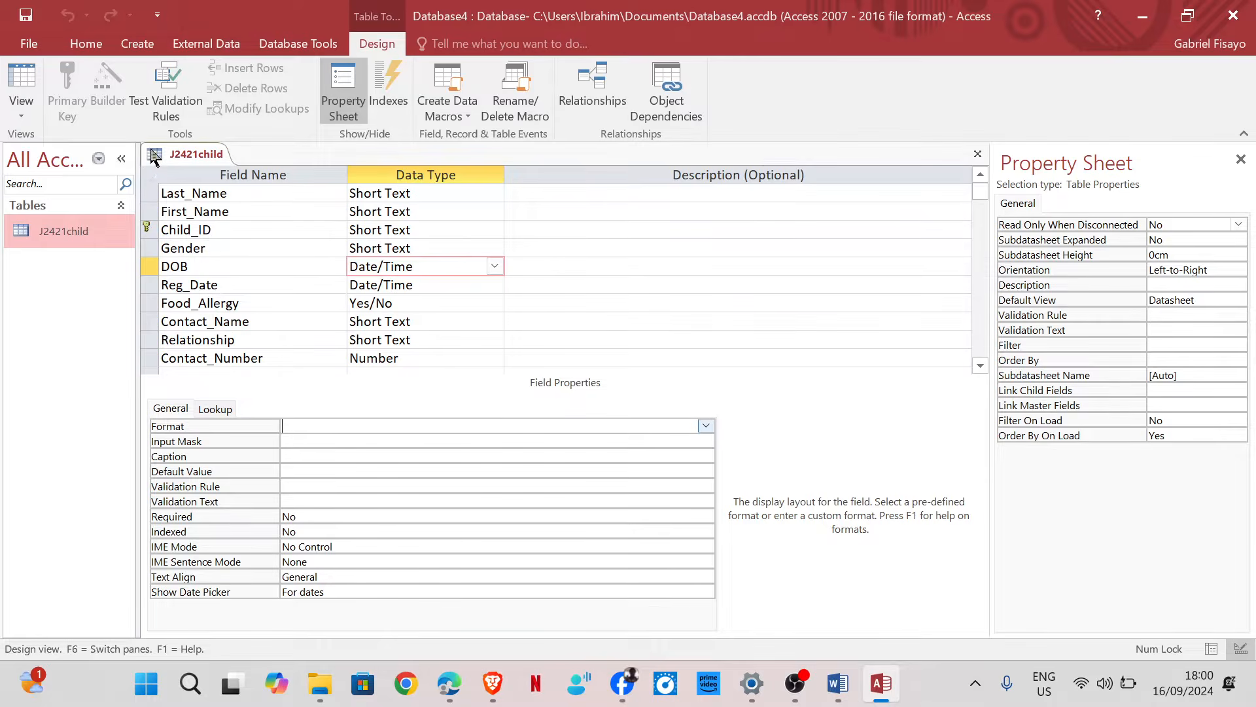
Capture a screenshot of the J2421child design grid covering the field names, data types and primary key.
key("super+shift+s")
left_click_drag(137, 142, 231, 213)
left_click_drag(292, 250, 505, 393)
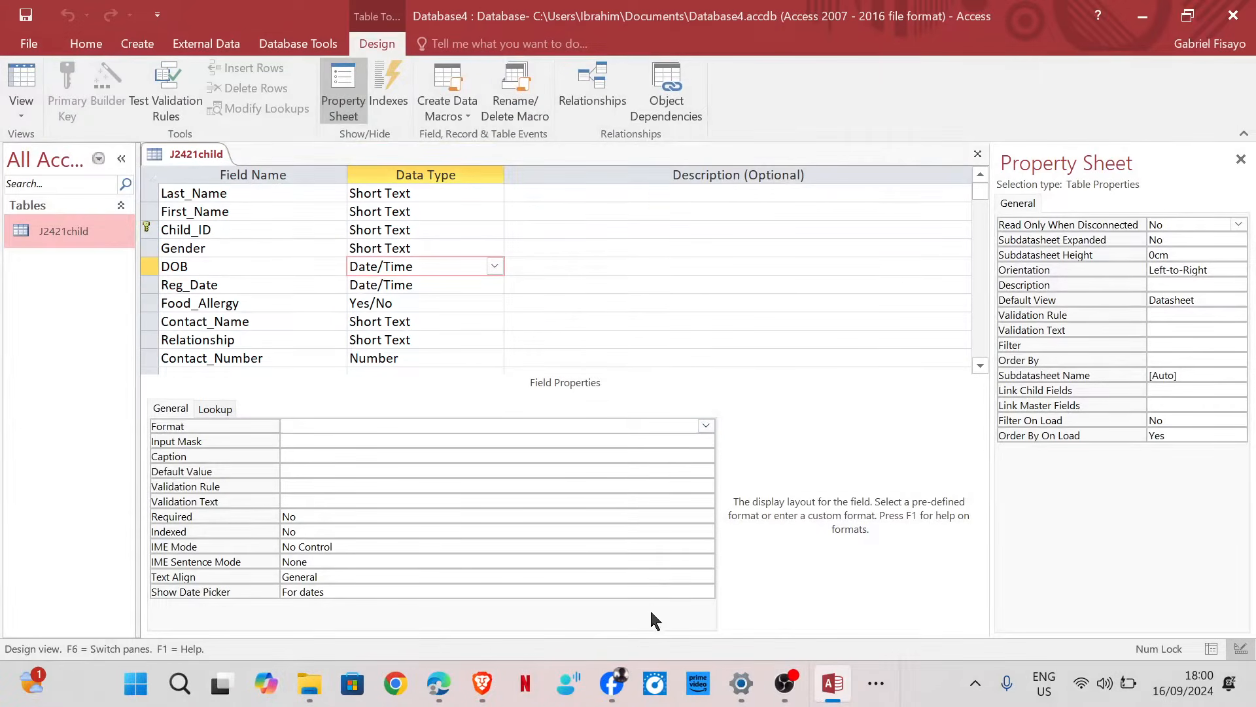
Switch to EVIDENCE1234.docx in Word and paste the table design screenshot under the Step 11 evidence heading.
mouse_move(832, 683)
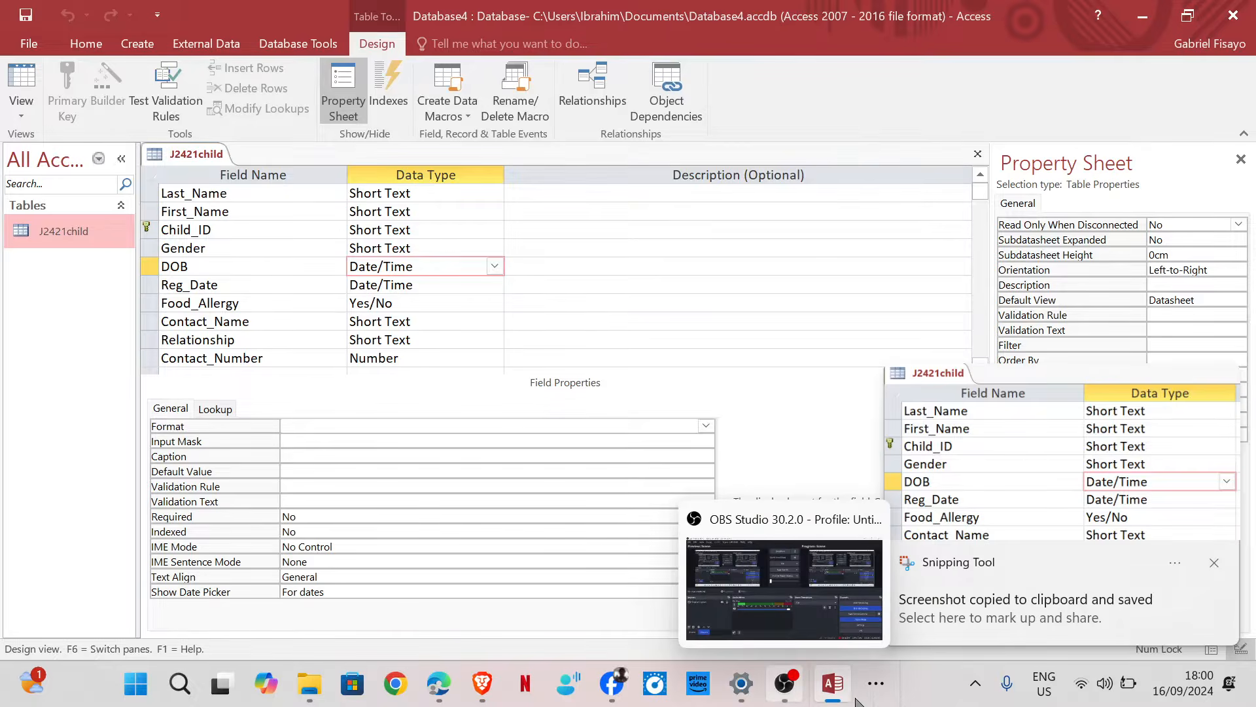
left_click(876, 683)
left_click(862, 627)
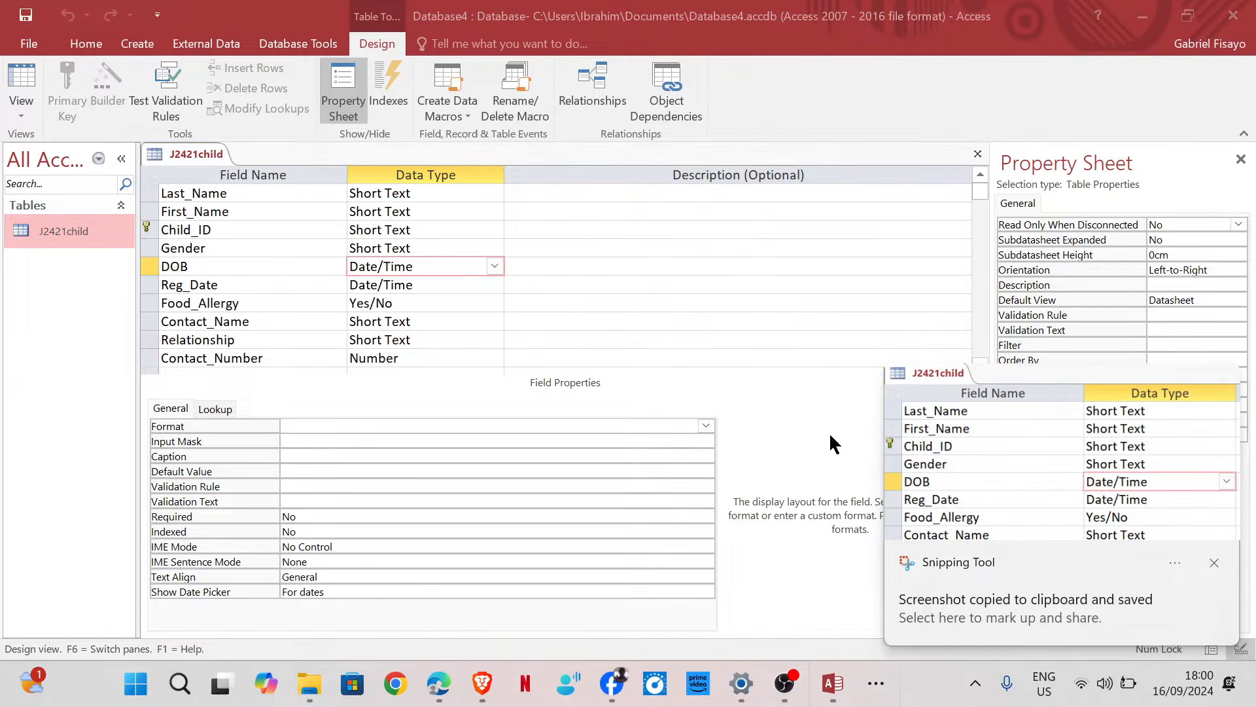
left_click(413, 349)
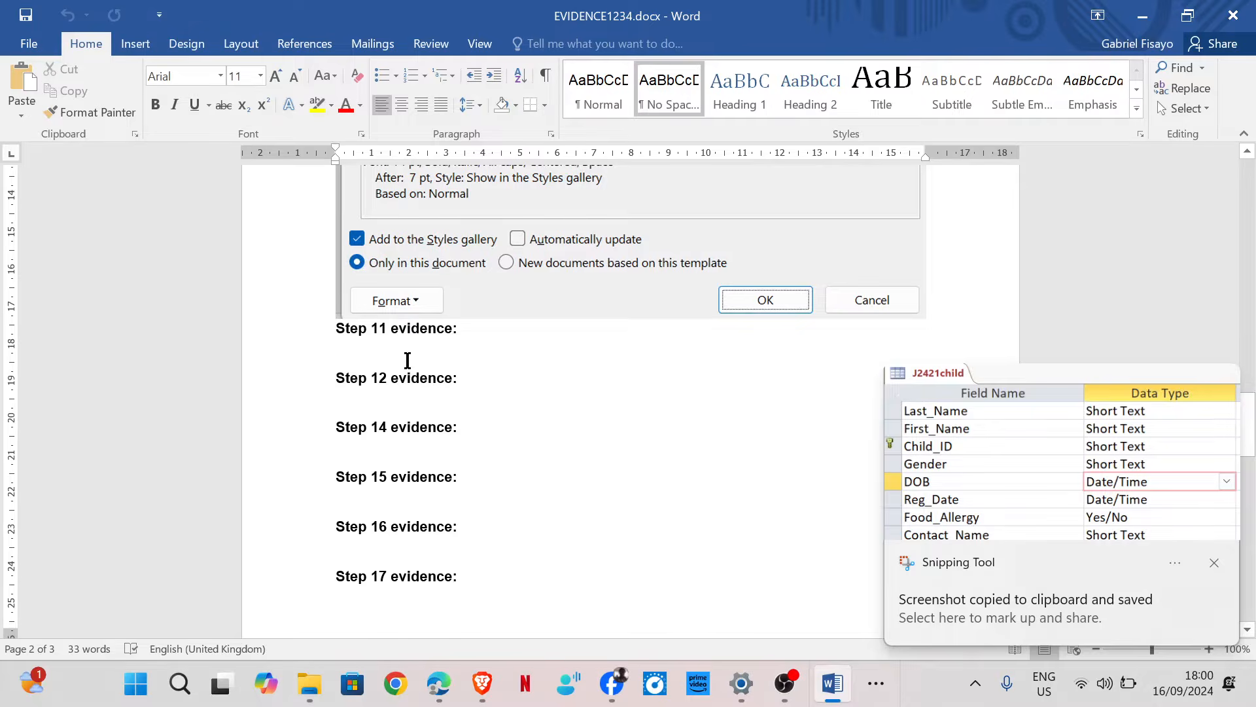
key("ctrl+v")
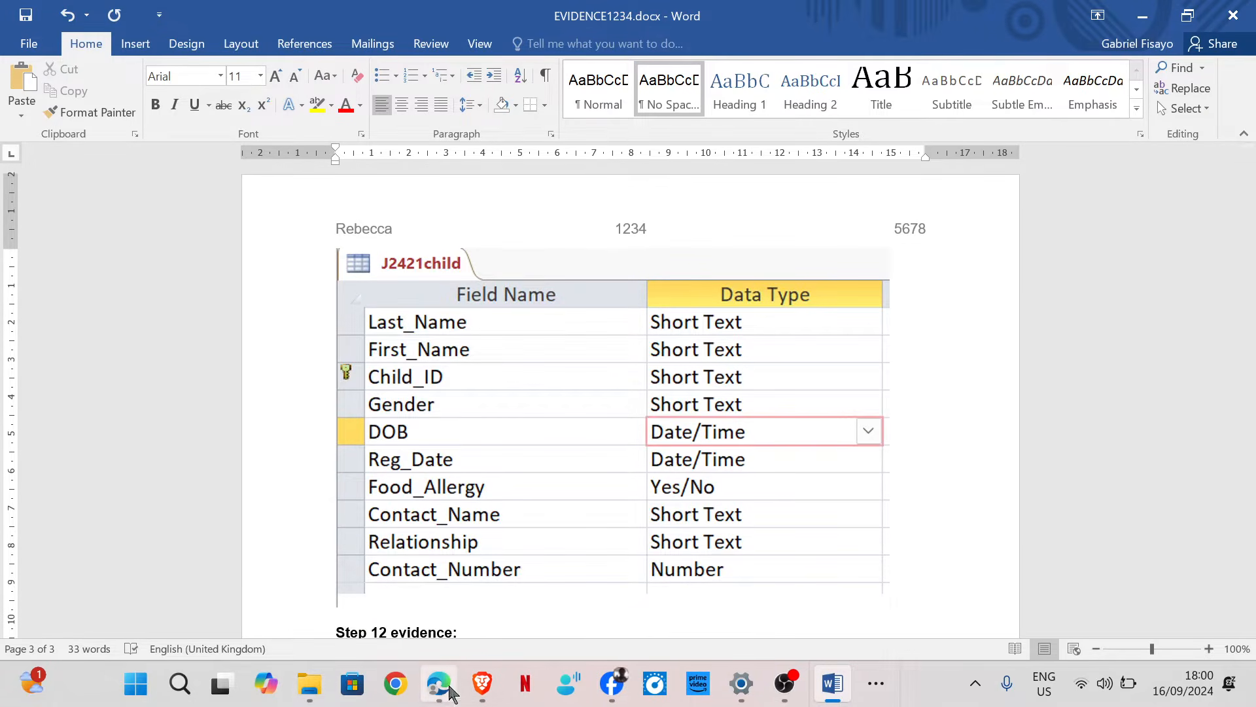
Switch to the exam paper in Edge and examine the field names, data types and evidence required for j2421bookings.csv.
mouse_move(444, 687)
left_click(478, 530)
scroll(406, 348, "down", 3)
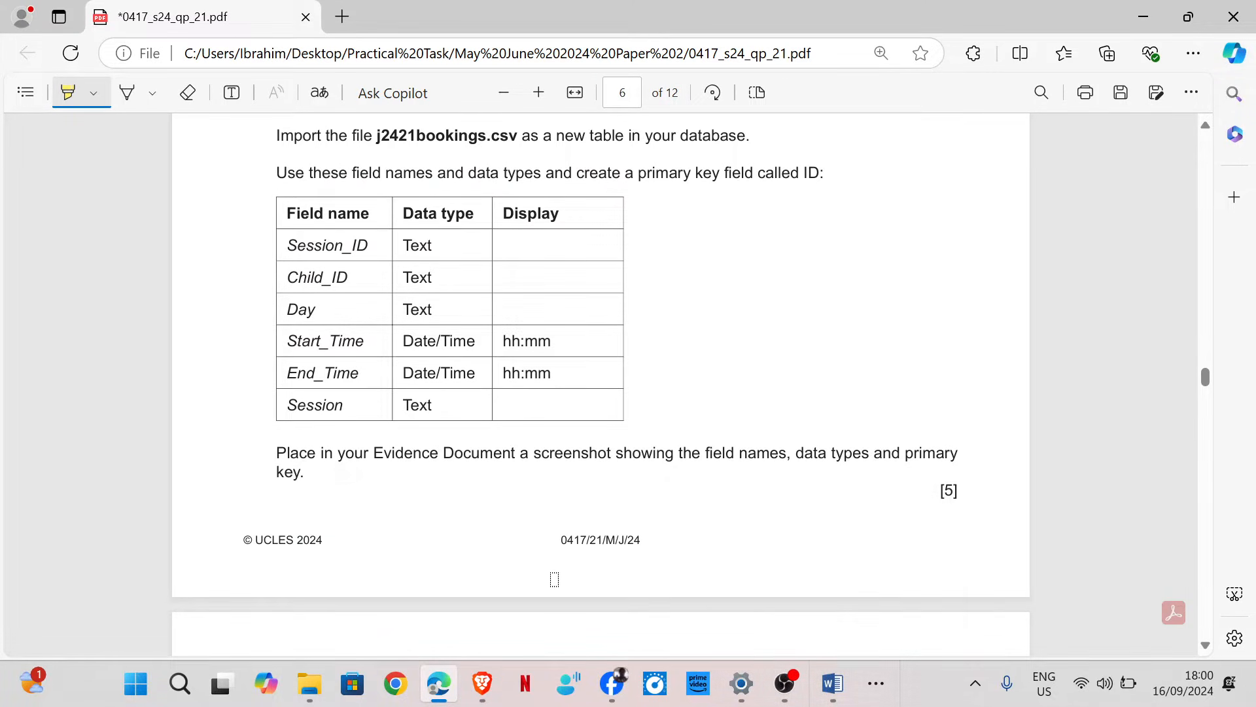
Switch to Access and close the J2421child table.
left_click(867, 686)
left_click(902, 625)
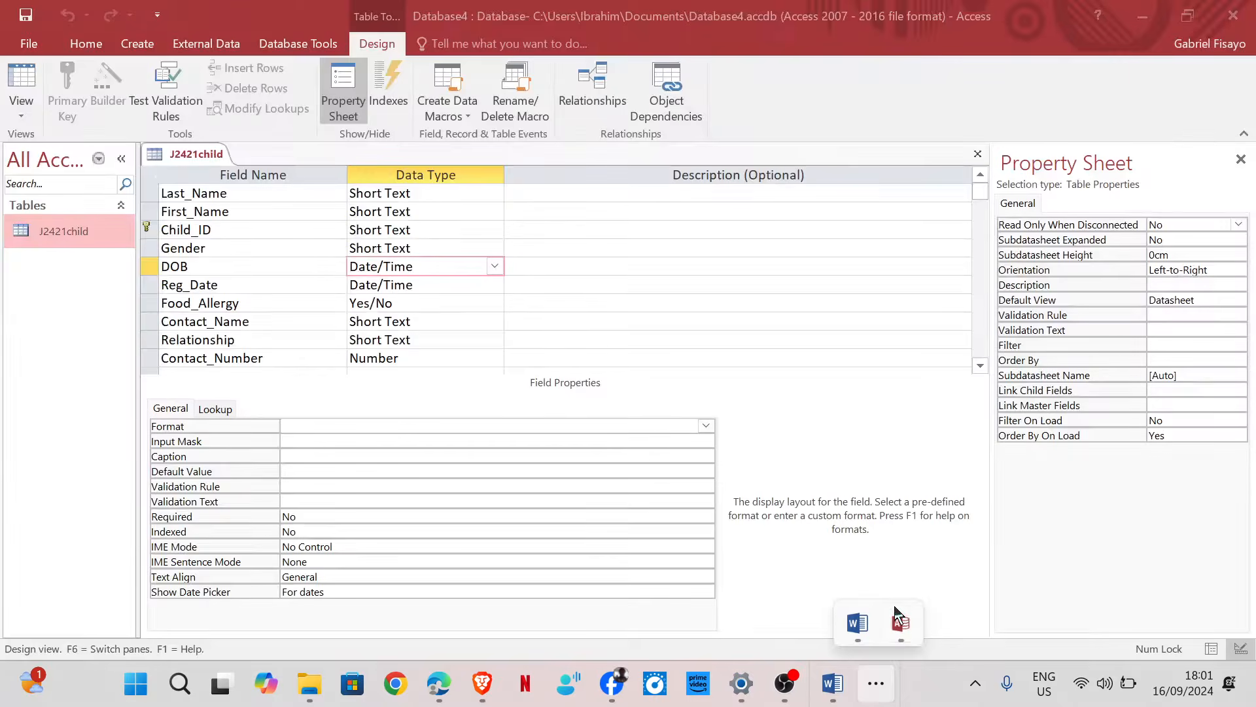
right_click(203, 154)
left_click(250, 185)
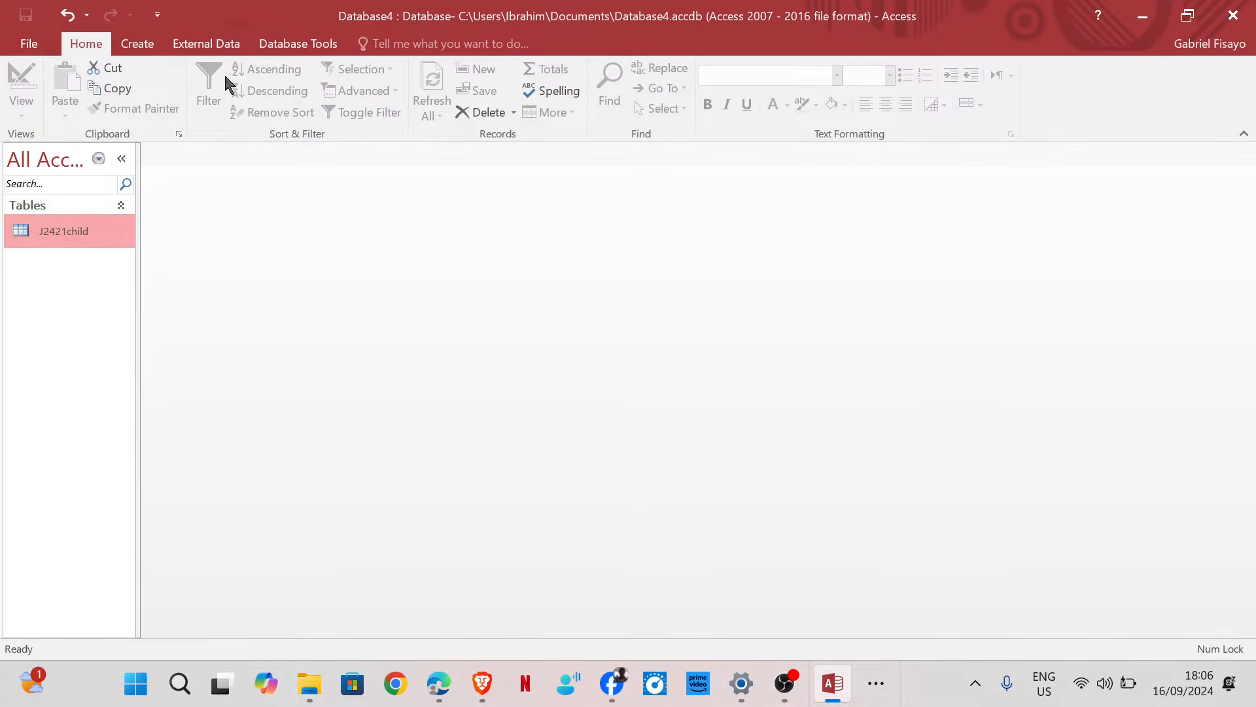
Start a text file import of j2421bookings.csv from the 0417_s24_sf_21 folder into a new table in the current database.
left_click(231, 44)
left_click(284, 75)
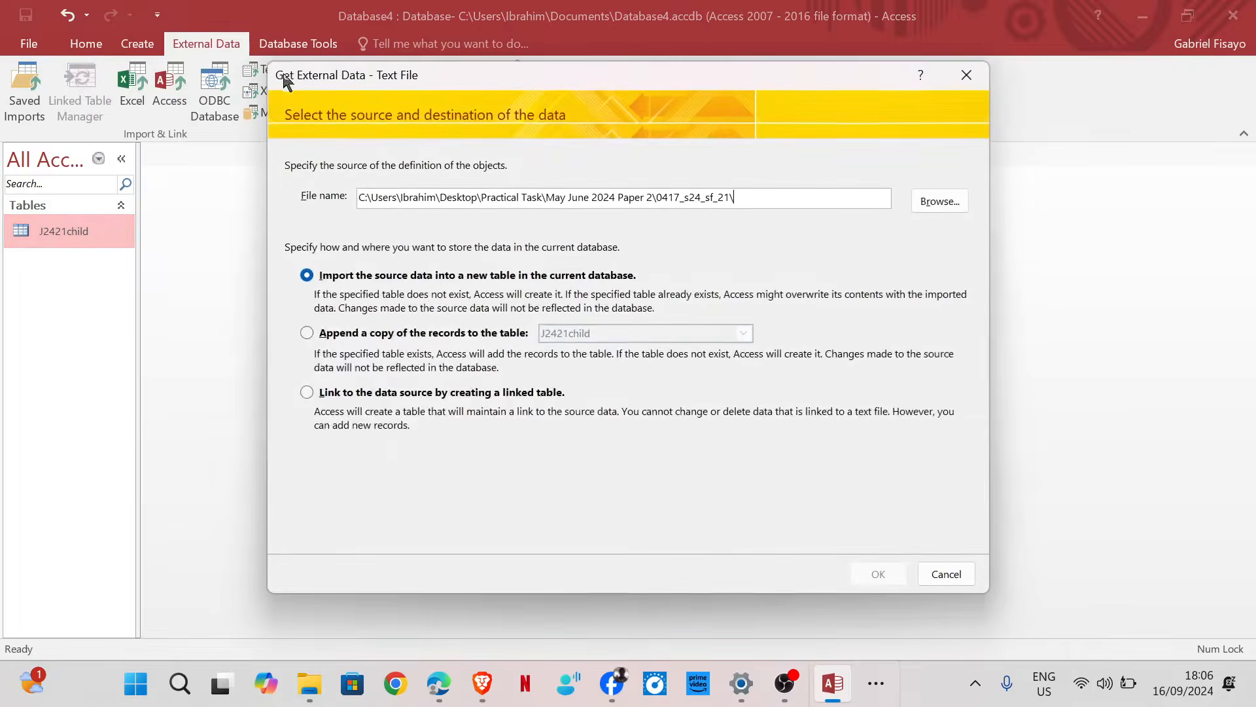
left_click(943, 203)
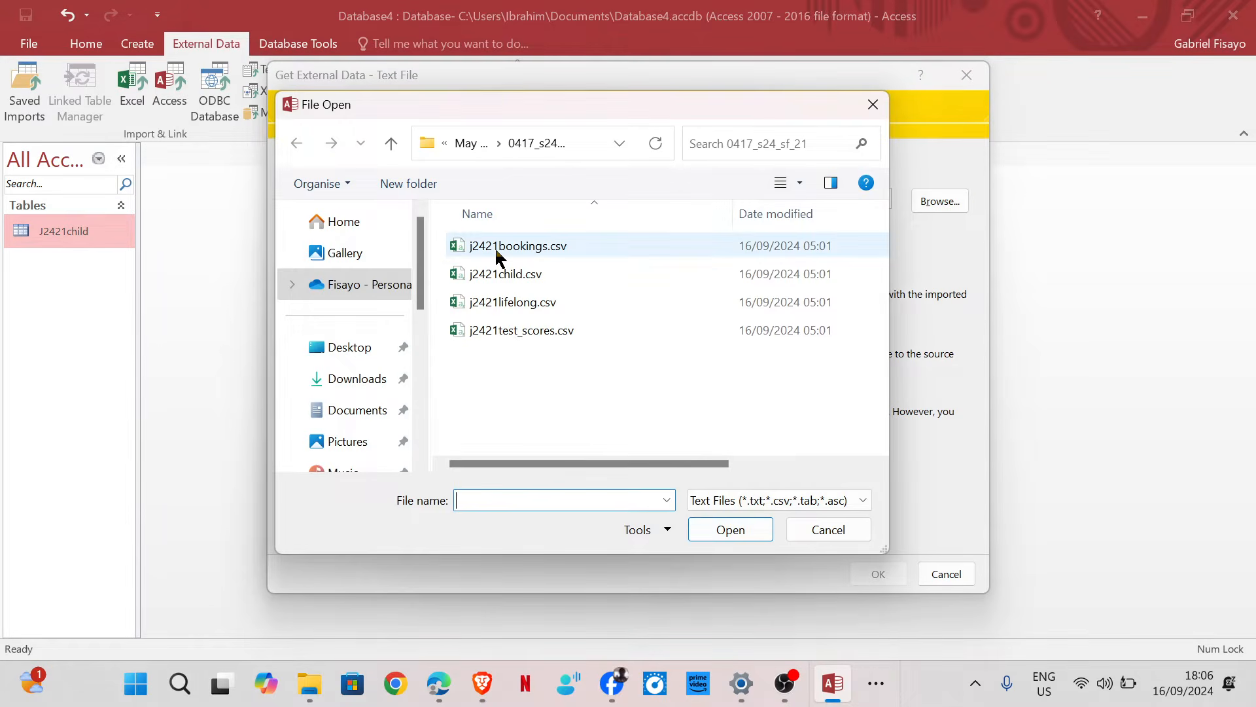
left_click(770, 247)
left_click(741, 535)
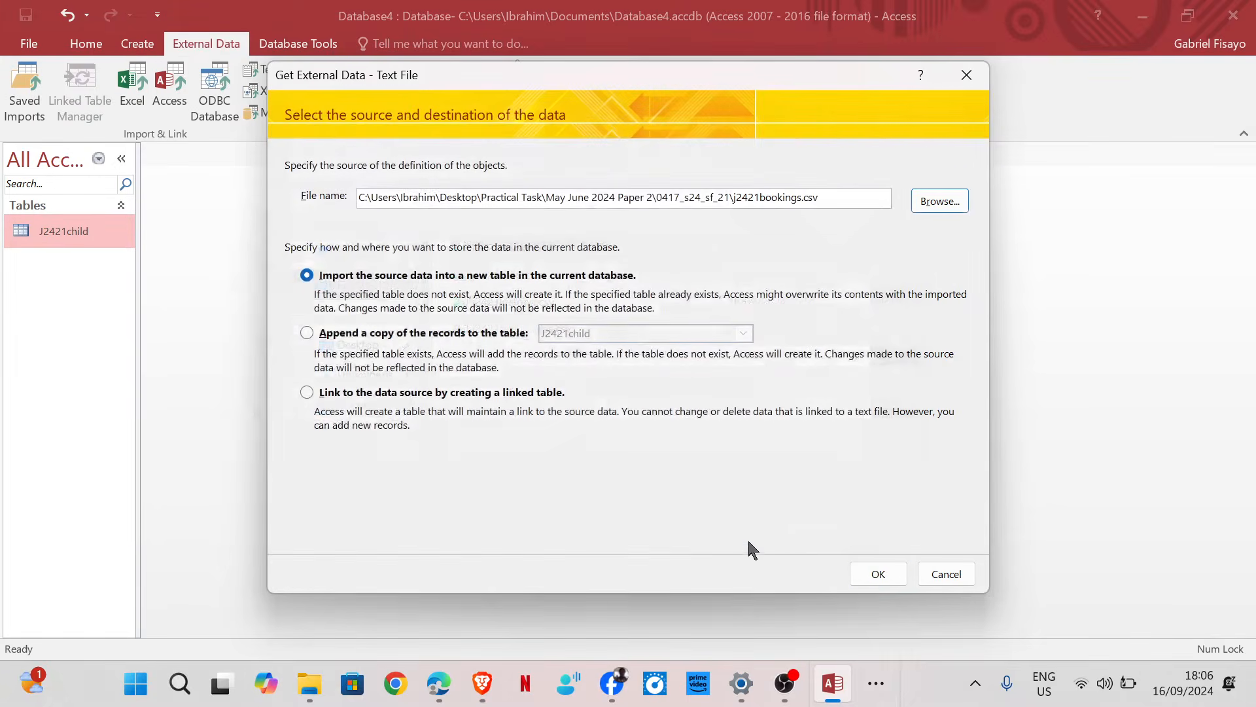
left_click(884, 576)
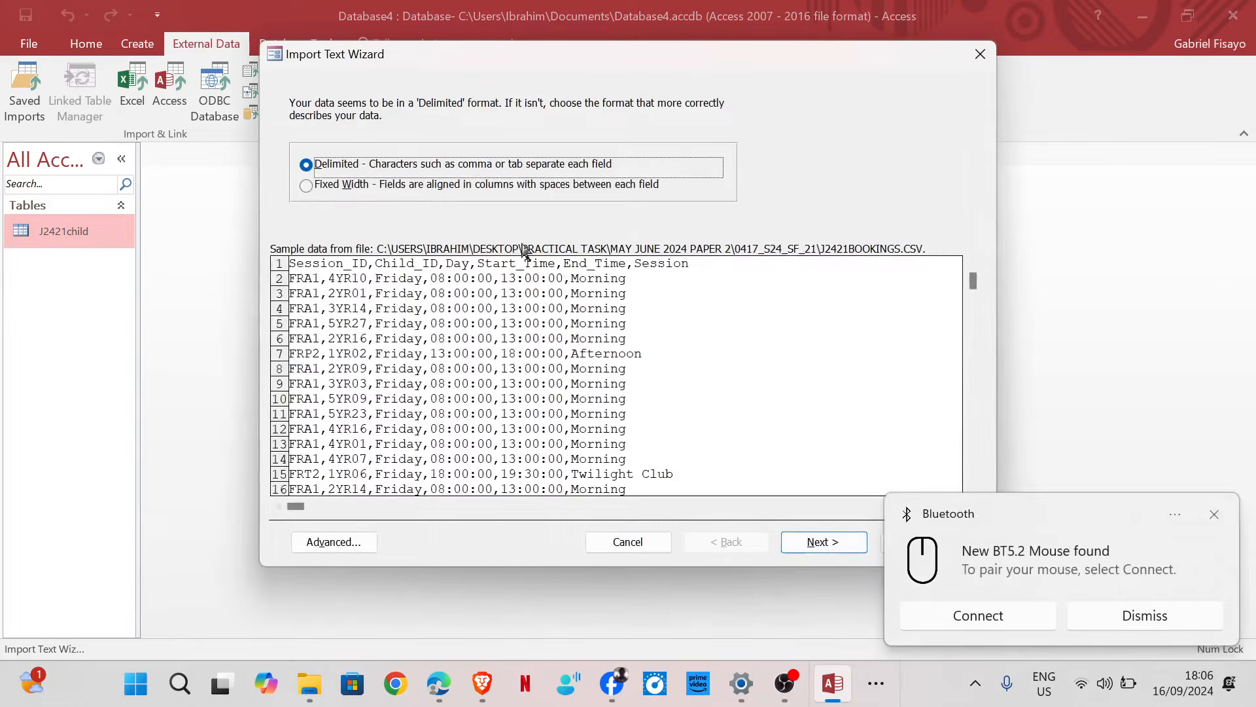
Set the import as comma-delimited with the first row containing field names, keep the default field options, and continue to the primary key choice.
left_click(831, 544)
left_click(937, 609)
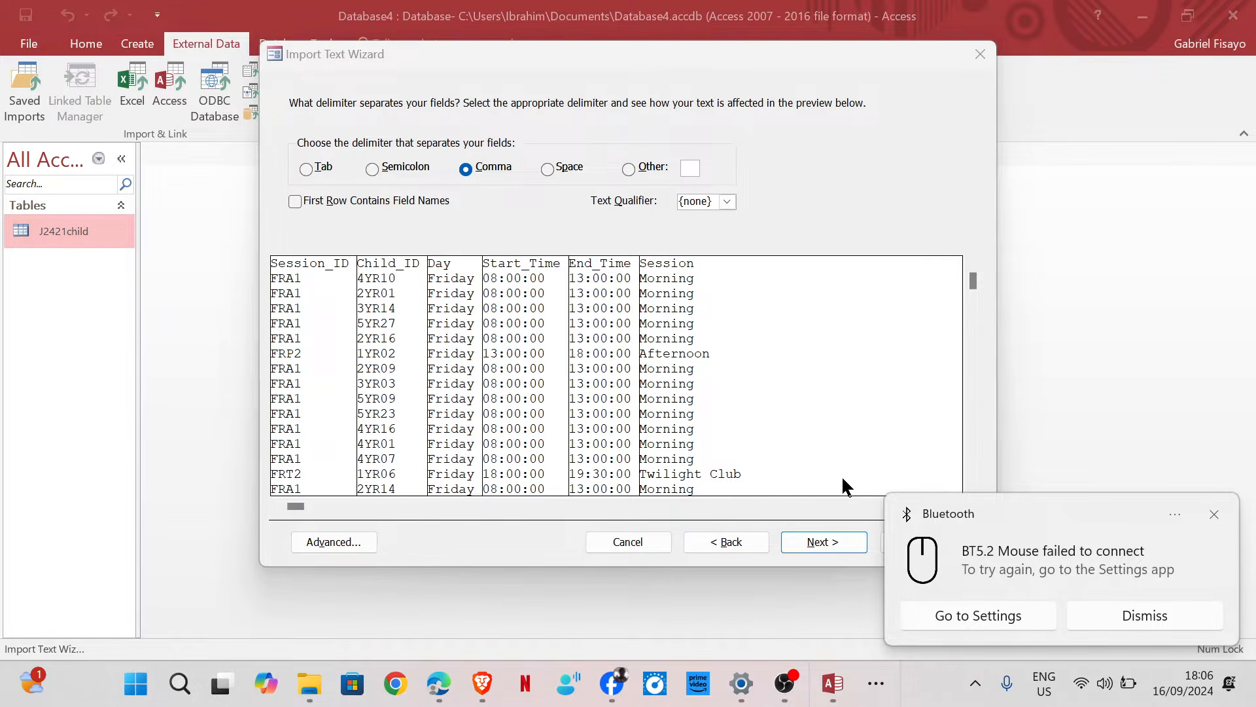
left_click(1213, 513)
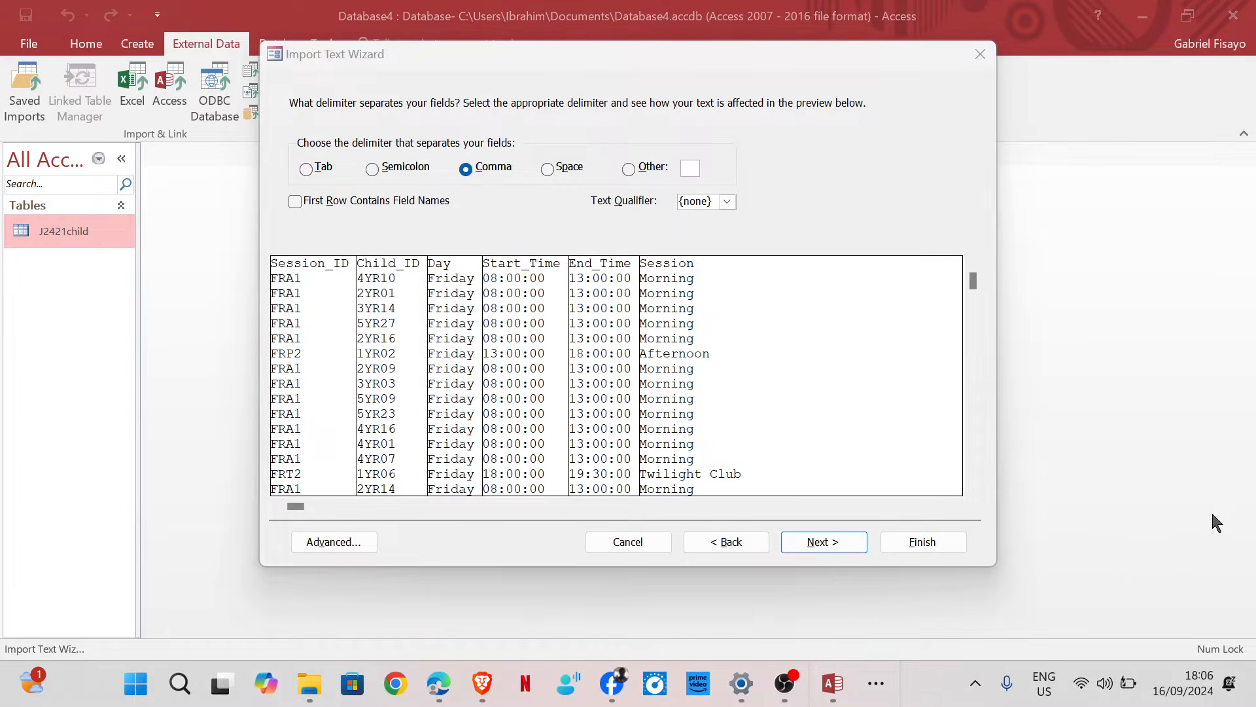
left_click(394, 204)
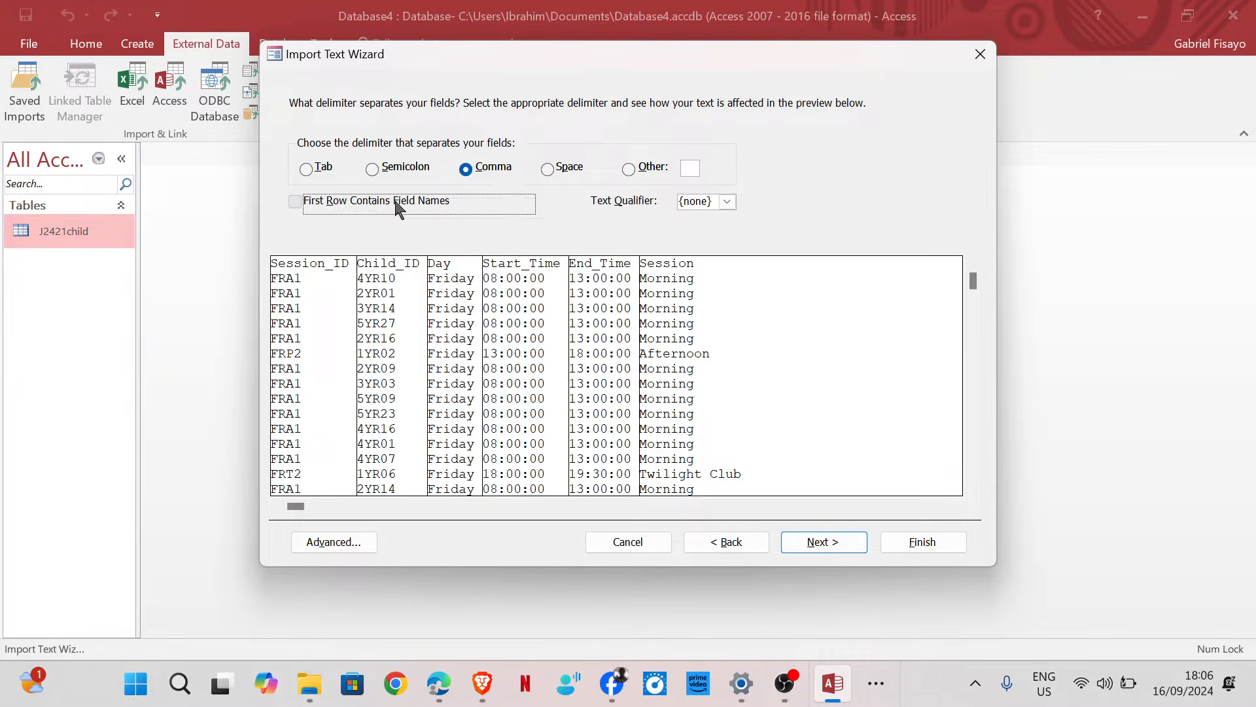
left_click(818, 537)
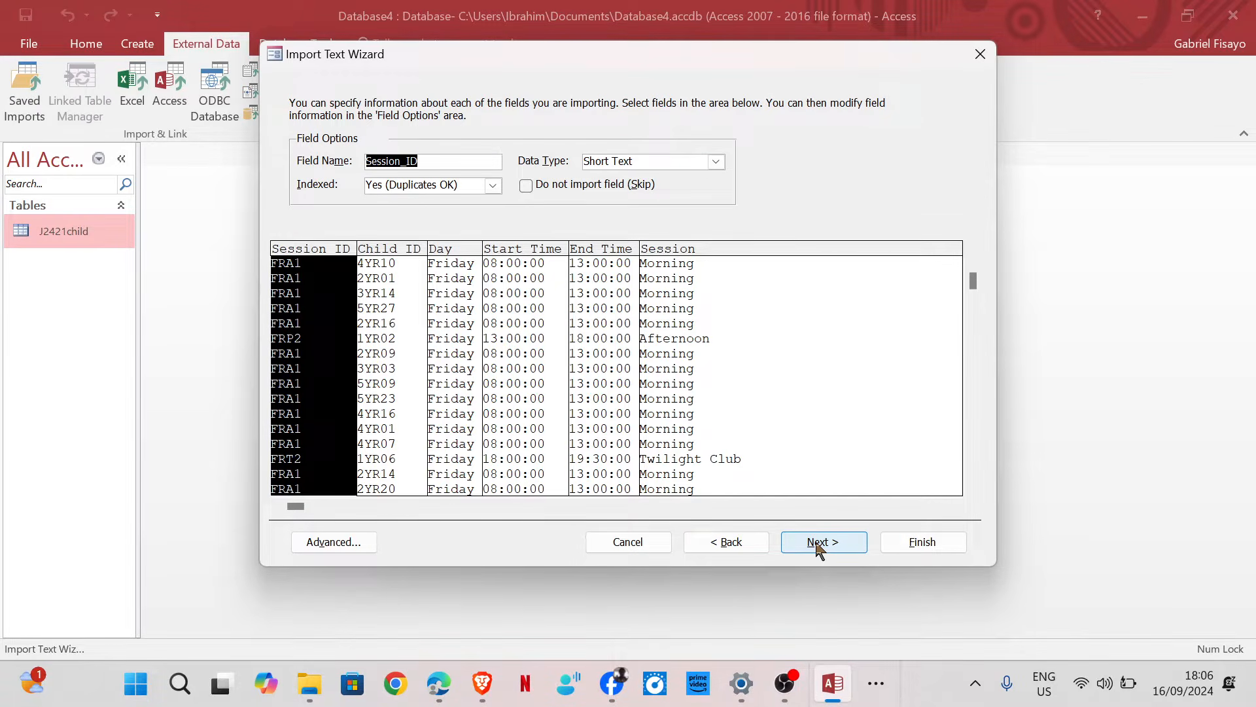
left_click(816, 543)
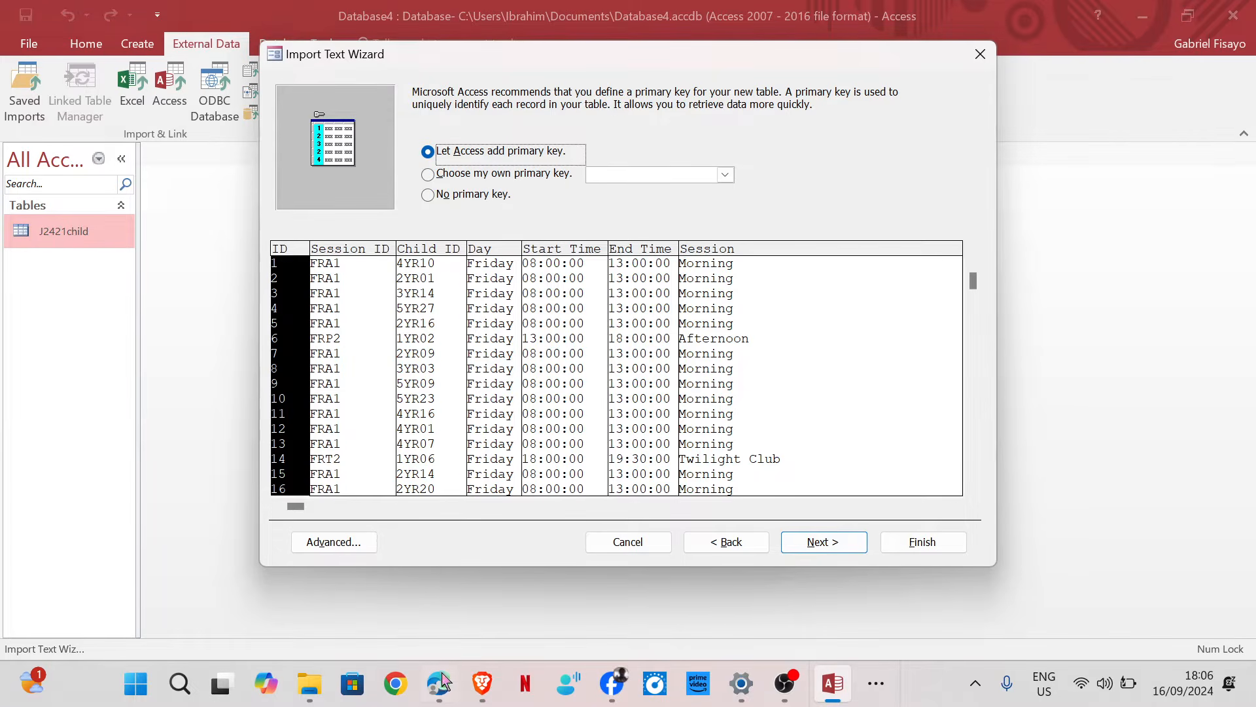
Compare the field names and data types in the advanced import specification with the bookings field table in the exam paper in Edge.
mouse_move(438, 683)
mouse_move(436, 581)
left_click(364, 543)
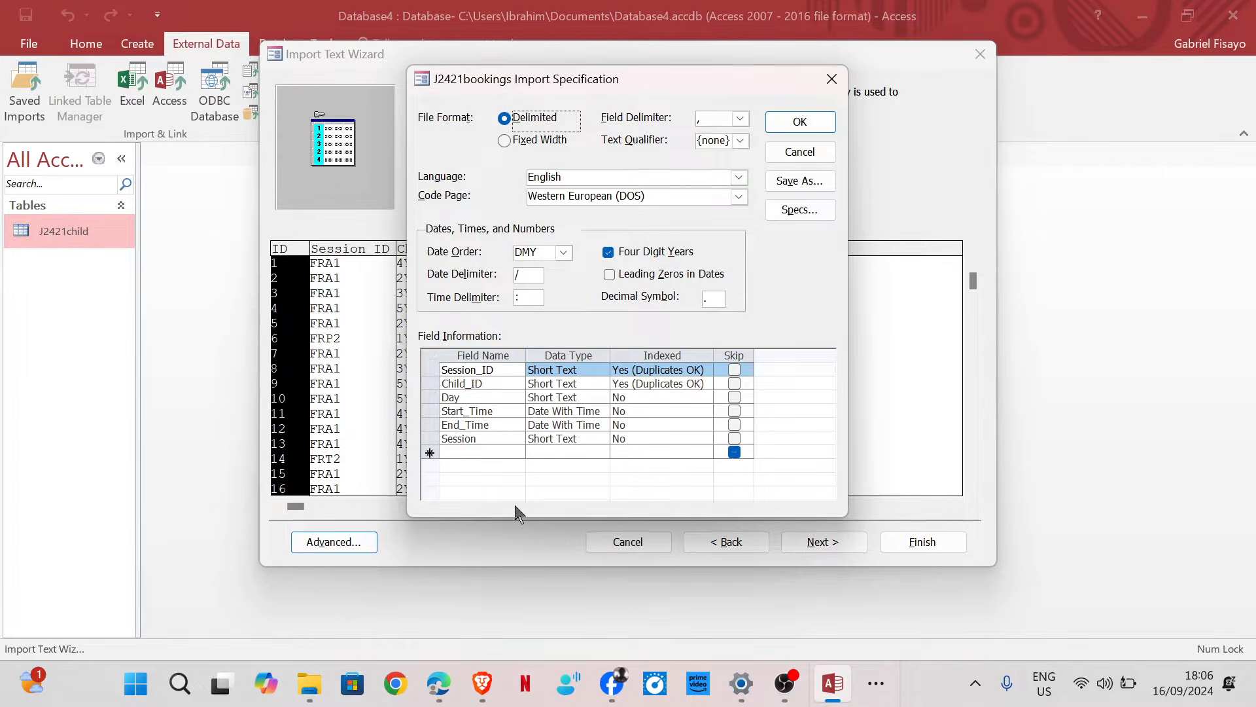
left_click(437, 685)
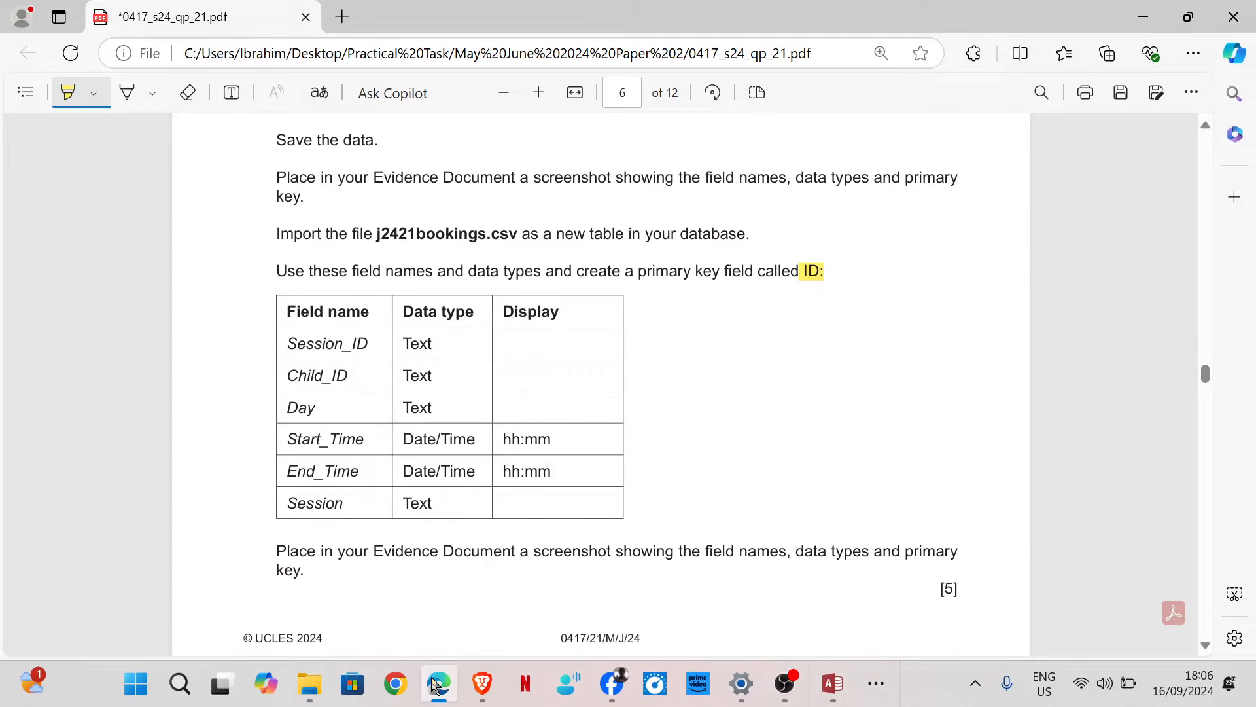
left_click(834, 685)
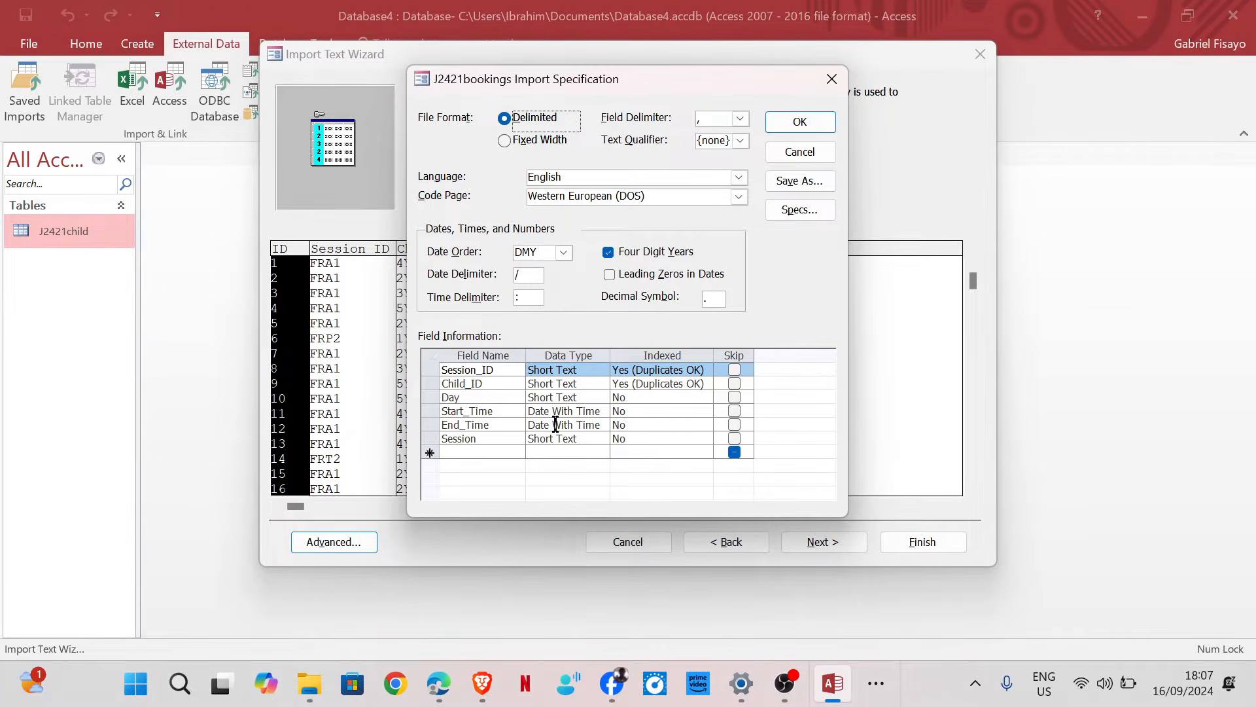
mouse_move(449, 685)
left_click(430, 594)
left_click(782, 117)
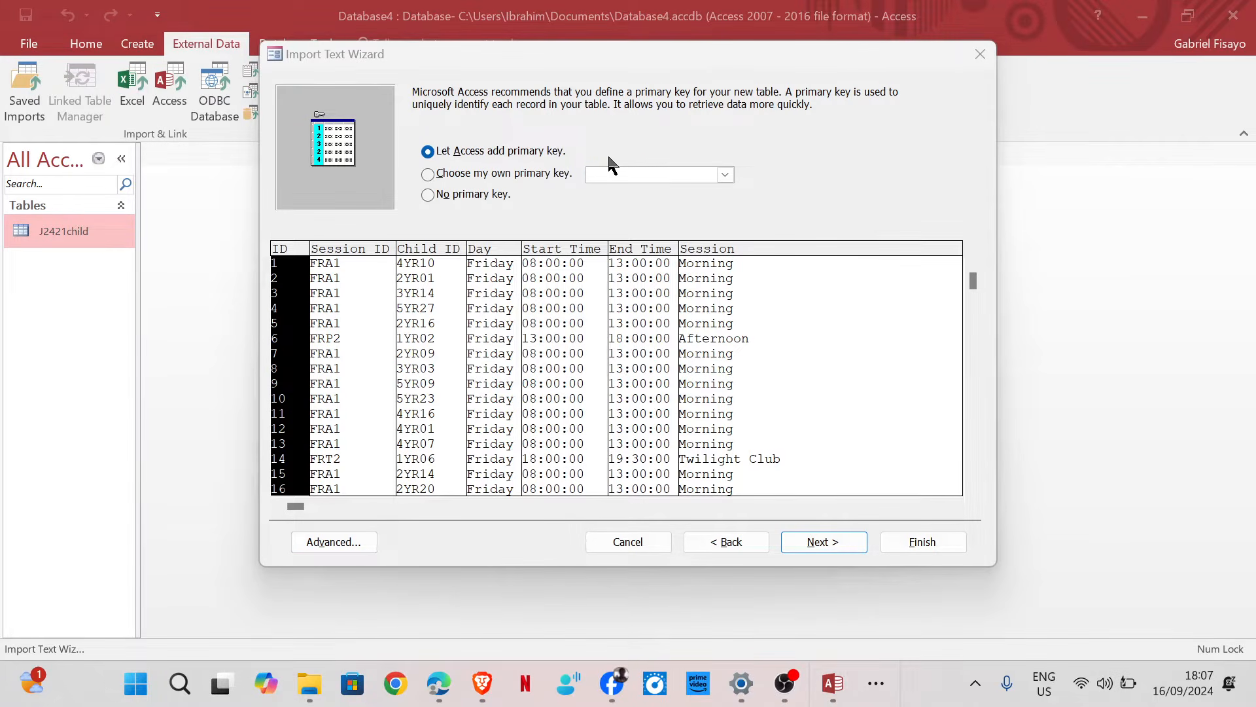
Let Access add the primary key and finish importing into table J2421bookings without saving the import steps.
left_click(498, 151)
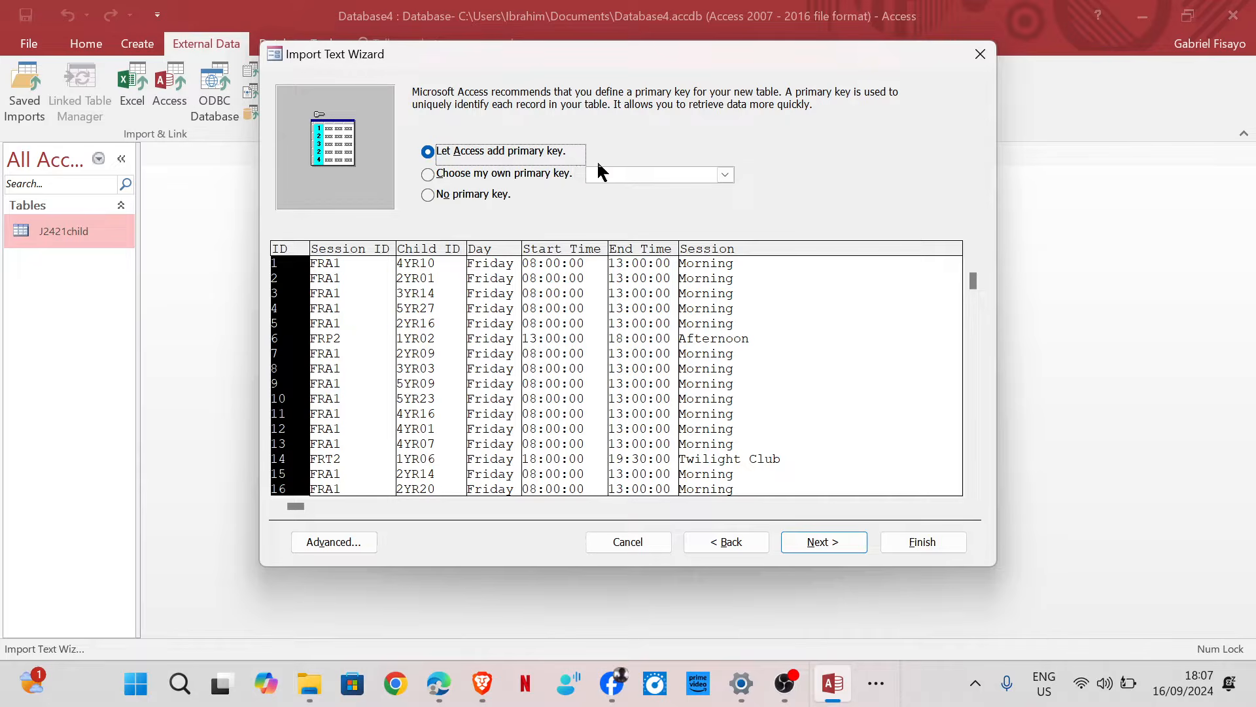
left_click(624, 173)
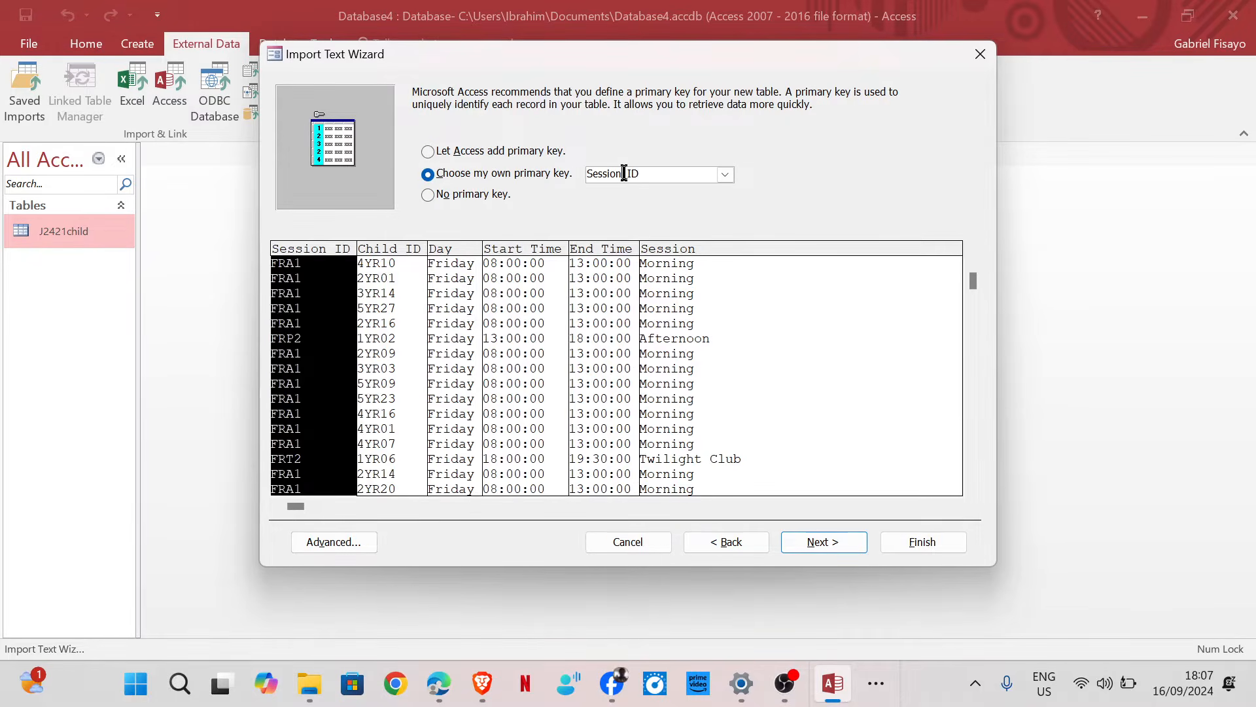
left_click(510, 158)
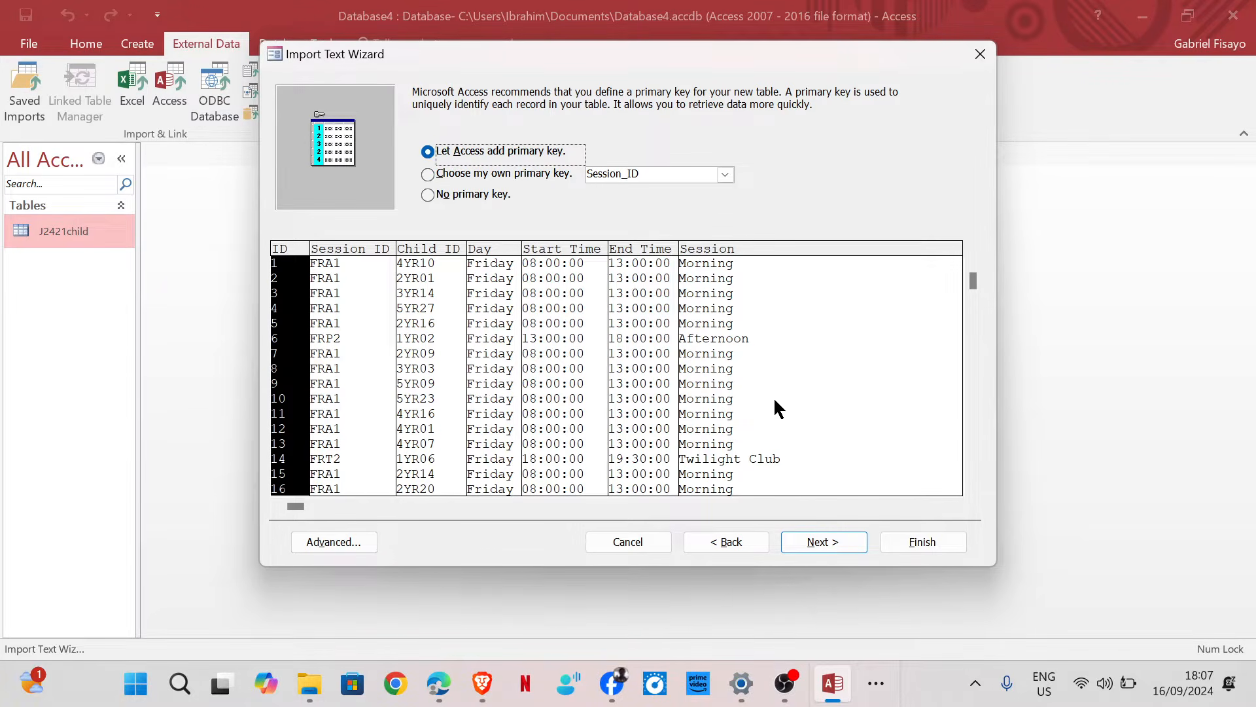
left_click(804, 544)
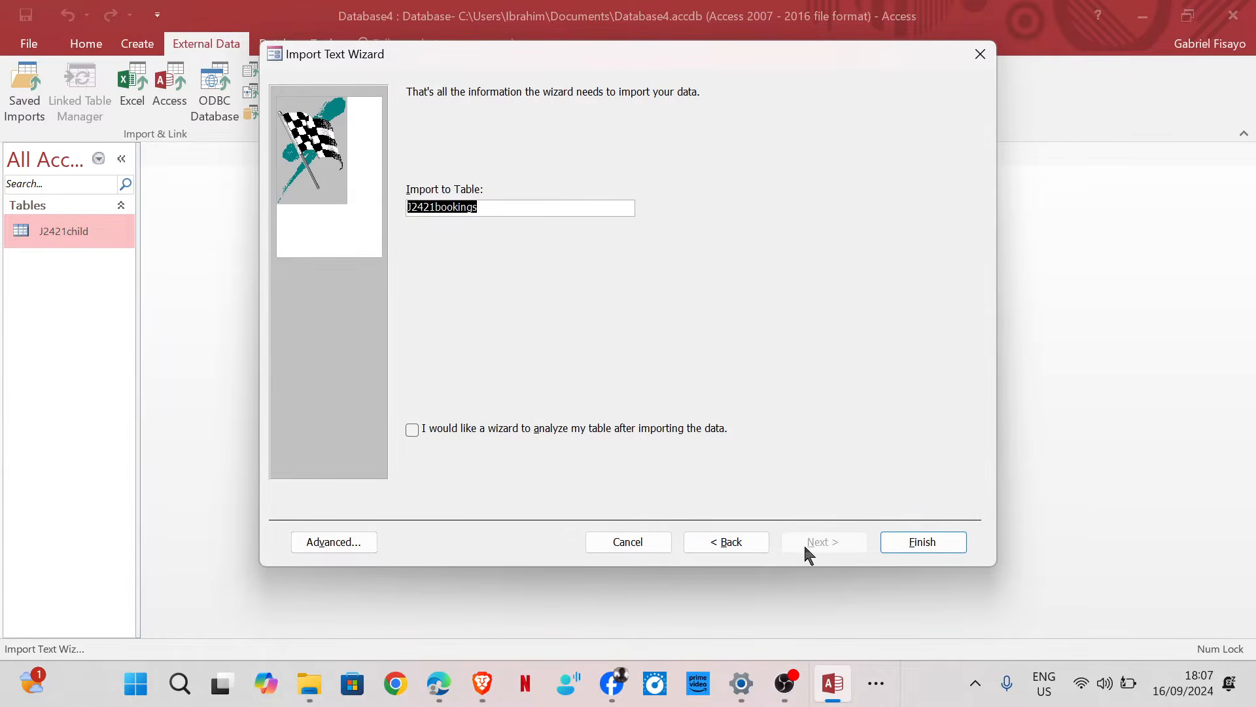
left_click(899, 542)
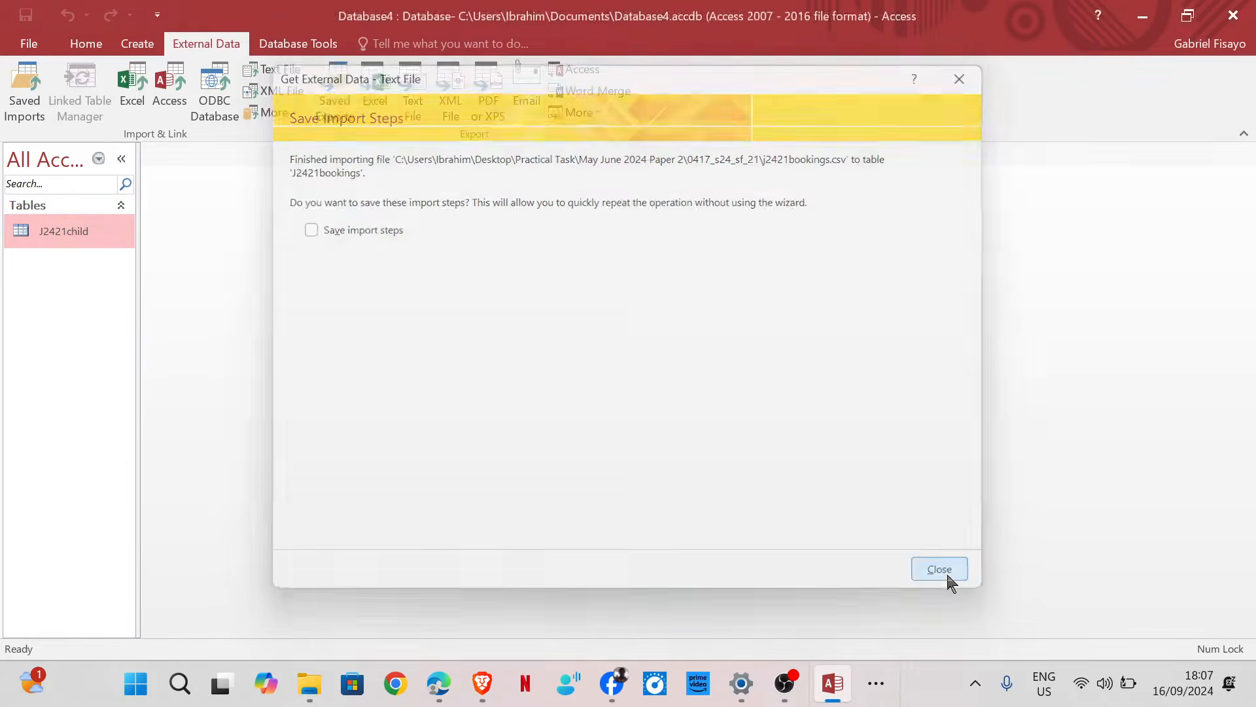
left_click(942, 570)
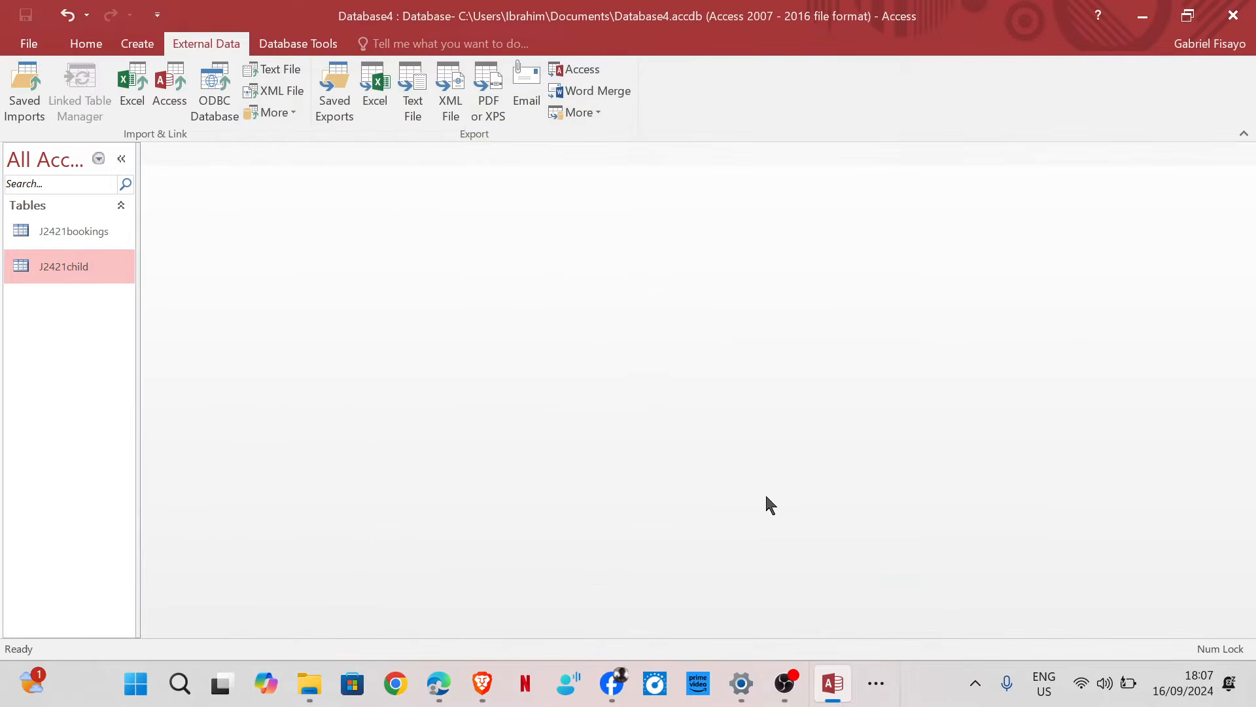
Open the J2421bookings table and show it in Design view.
double_click(82, 232)
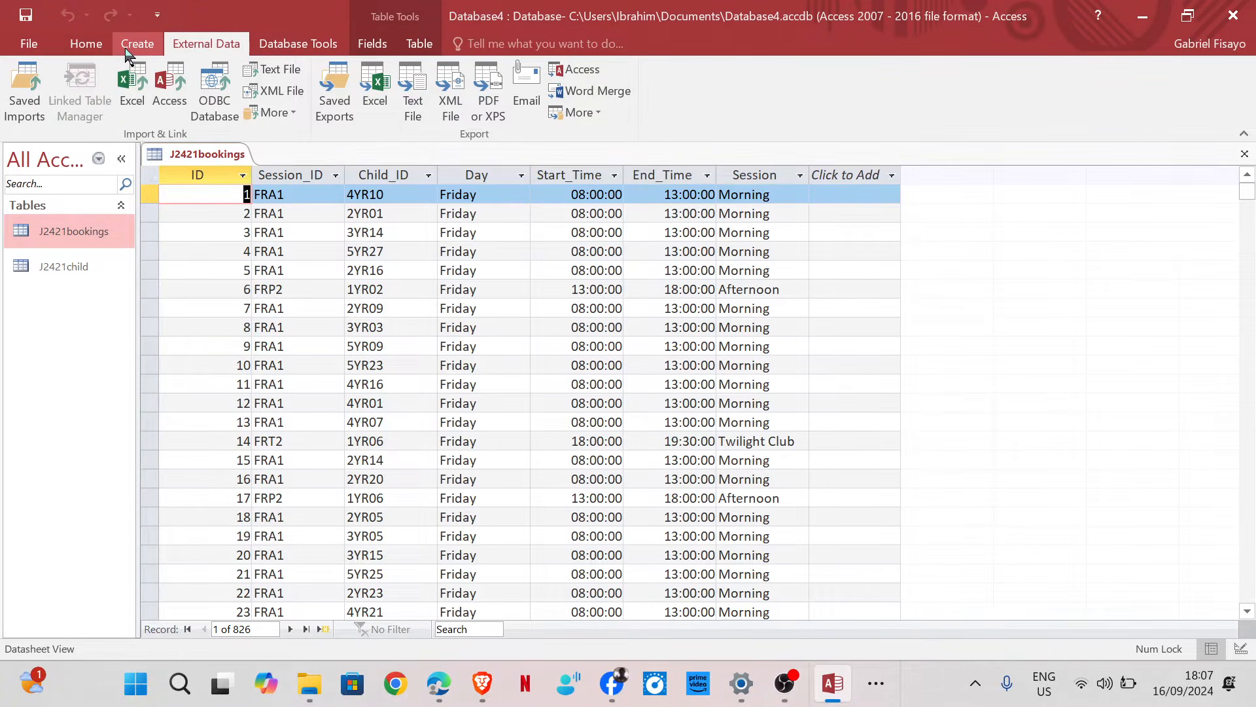
left_click(86, 44)
left_click(27, 89)
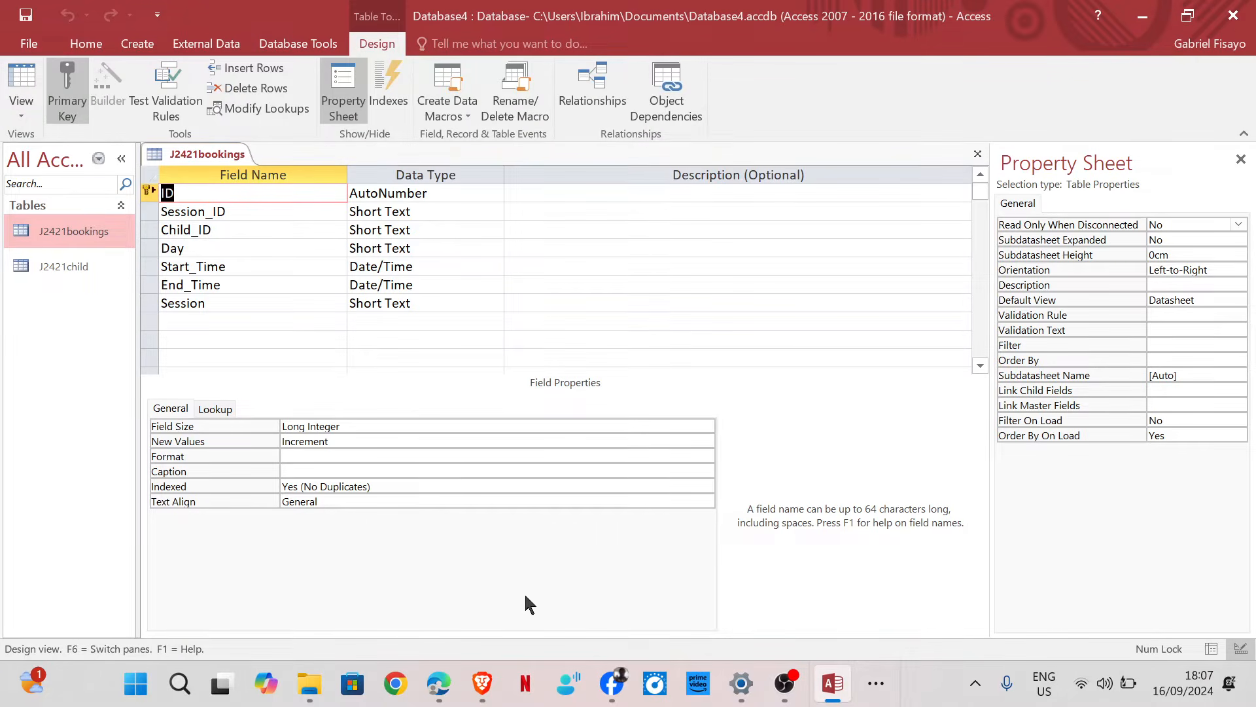
Check the required display formats for the bookings fields in the exam paper in Edge, and return to Access.
mouse_move(438, 684)
left_click(442, 603)
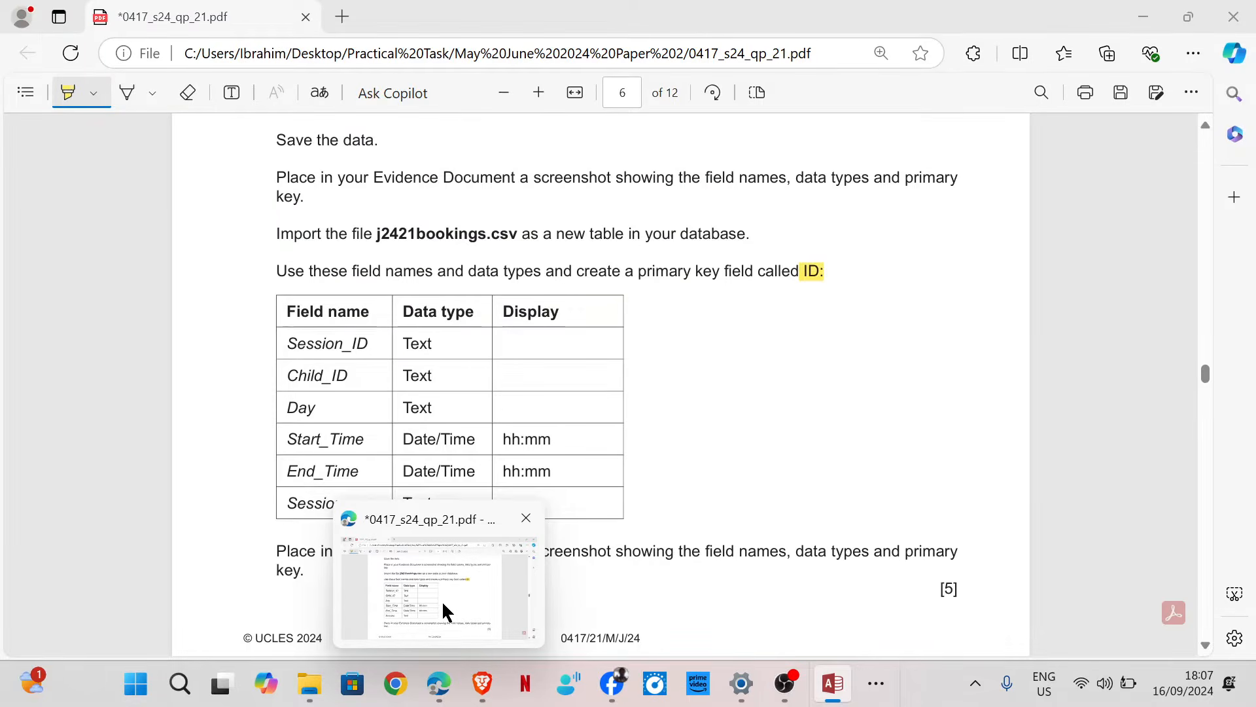
left_click(441, 599)
scroll(507, 530, "up", 1)
scroll(507, 530, "down", 3)
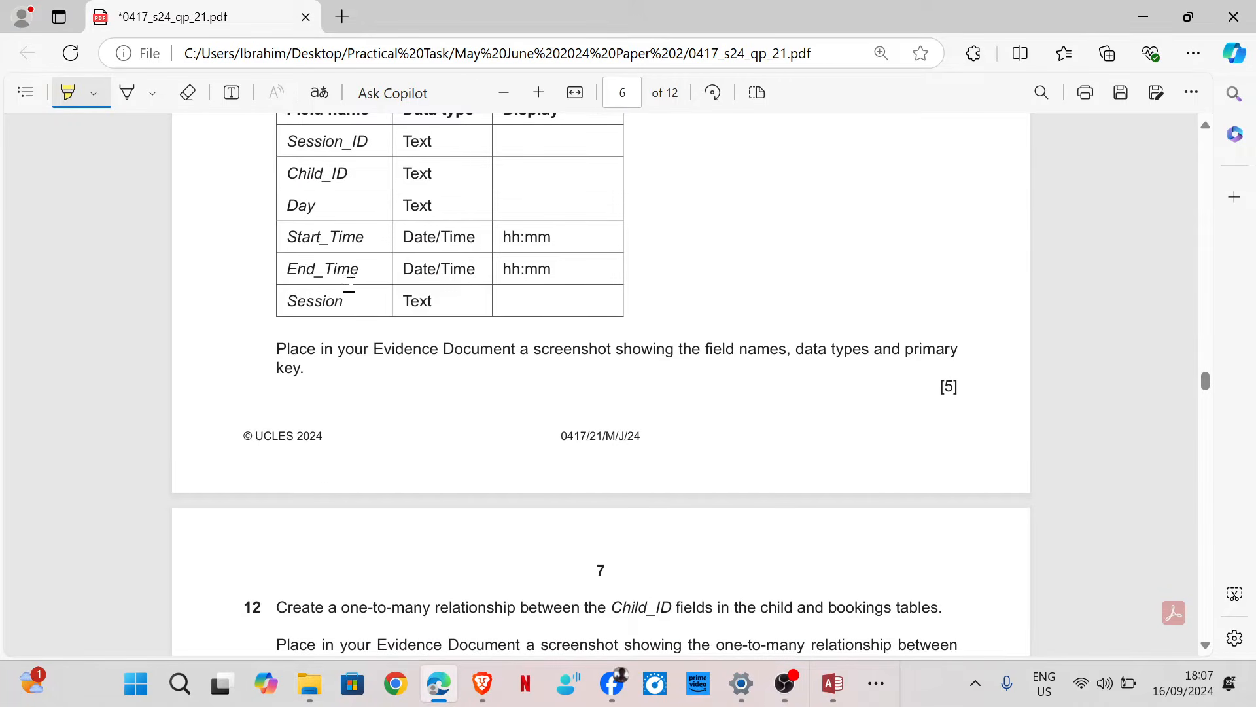
left_click(834, 697)
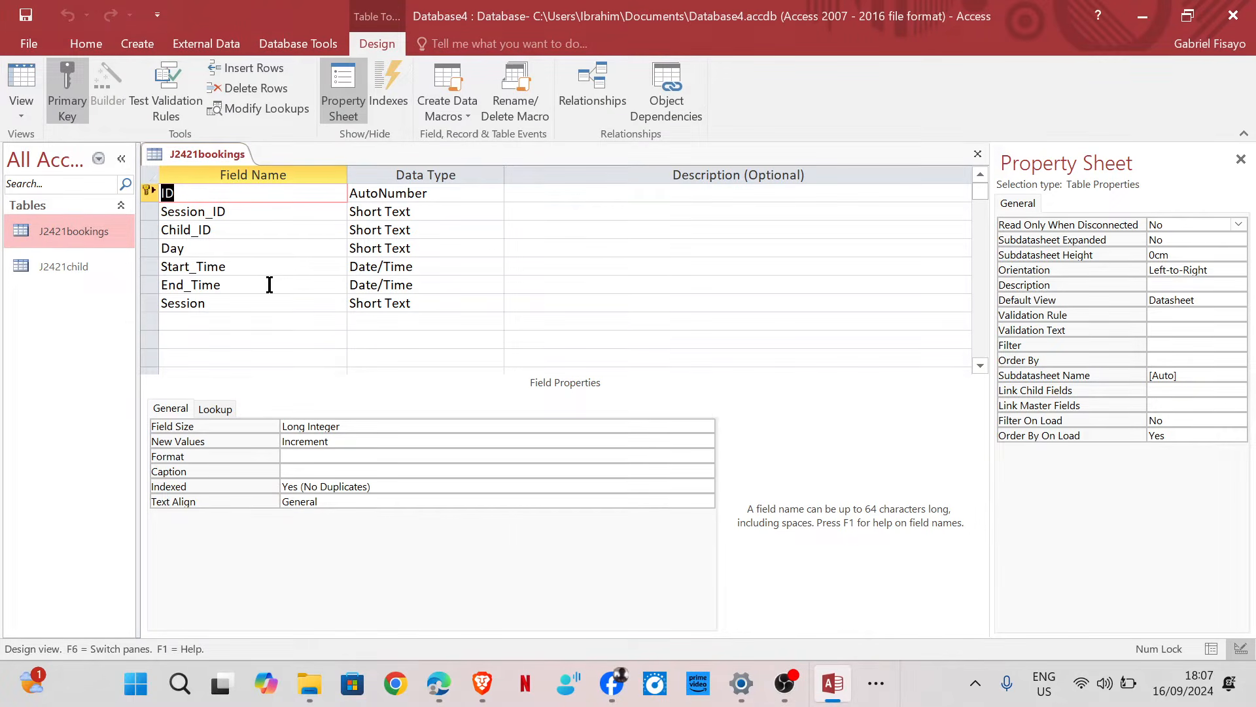
Set the Start_Time field's format to Short Time.
left_click(299, 261)
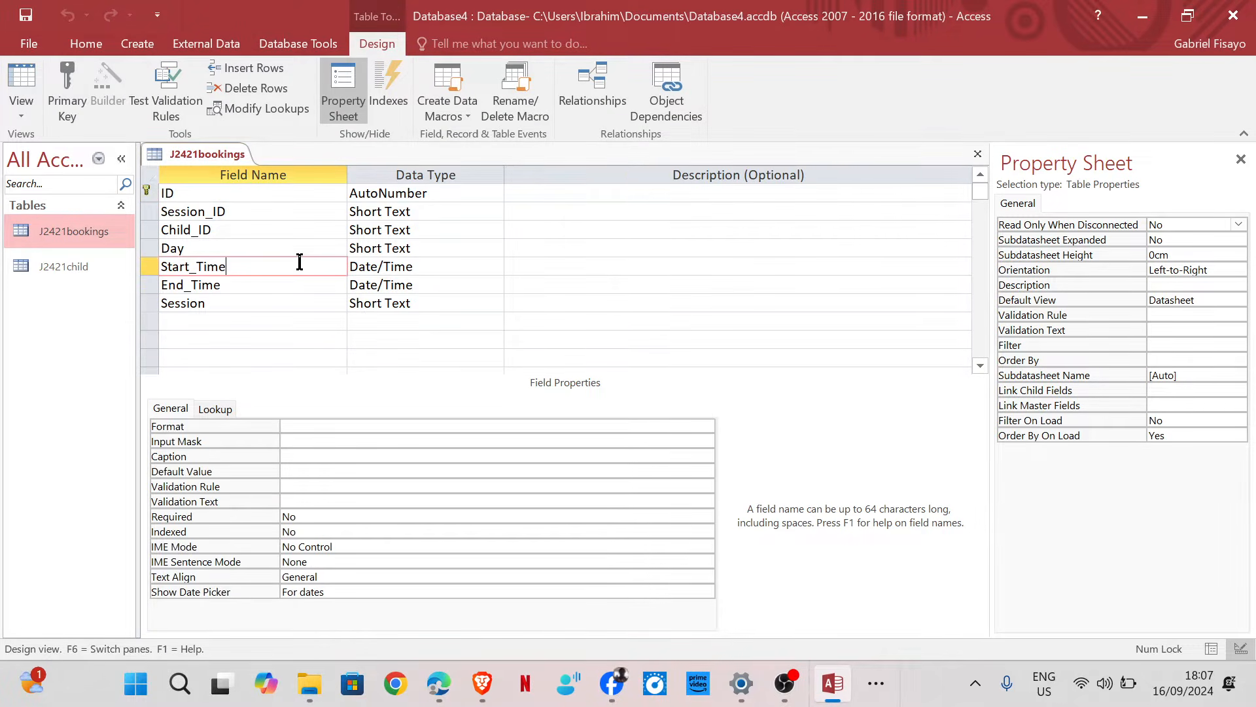
left_click(350, 426)
left_click(706, 426)
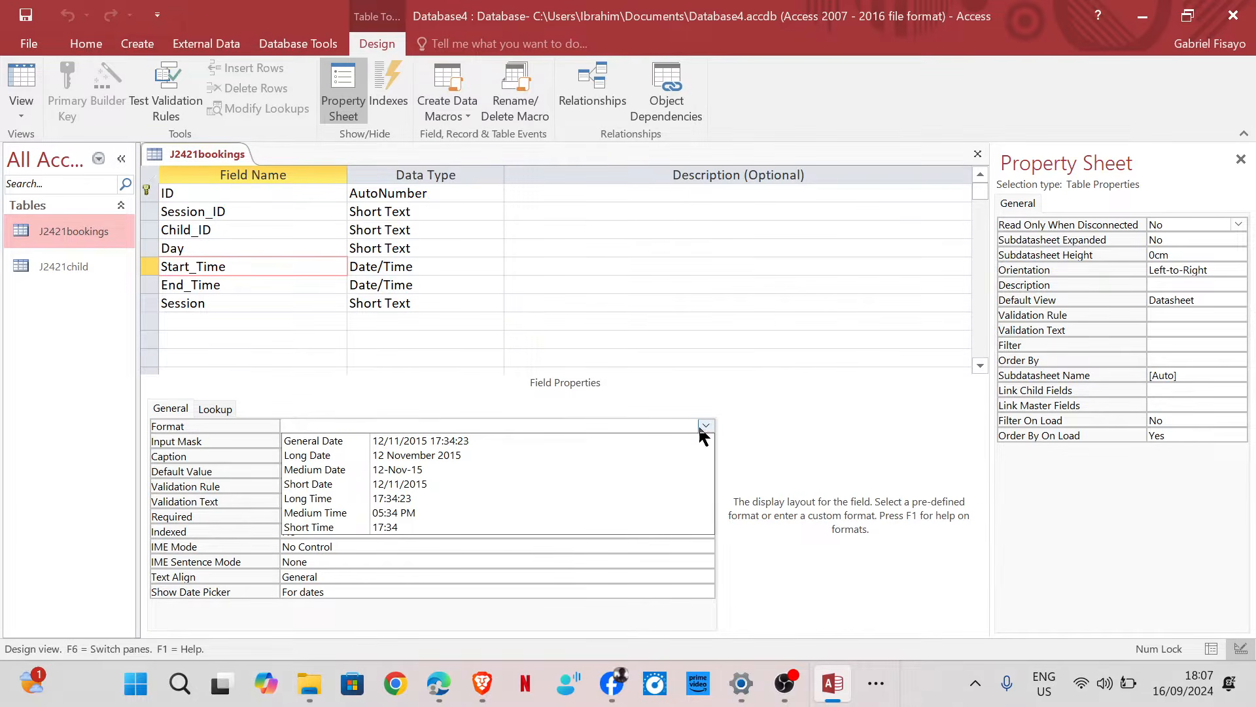
left_click(539, 531)
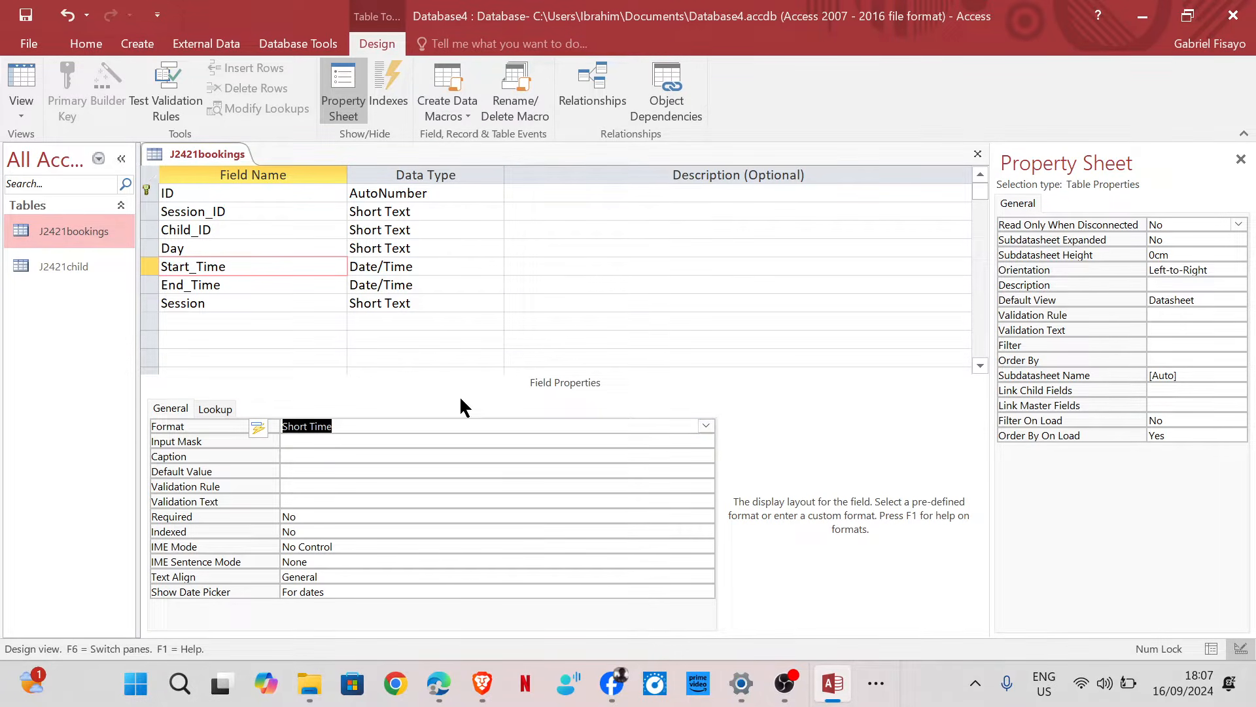
Set the End_Time field's format to Short Time.
left_click(308, 288)
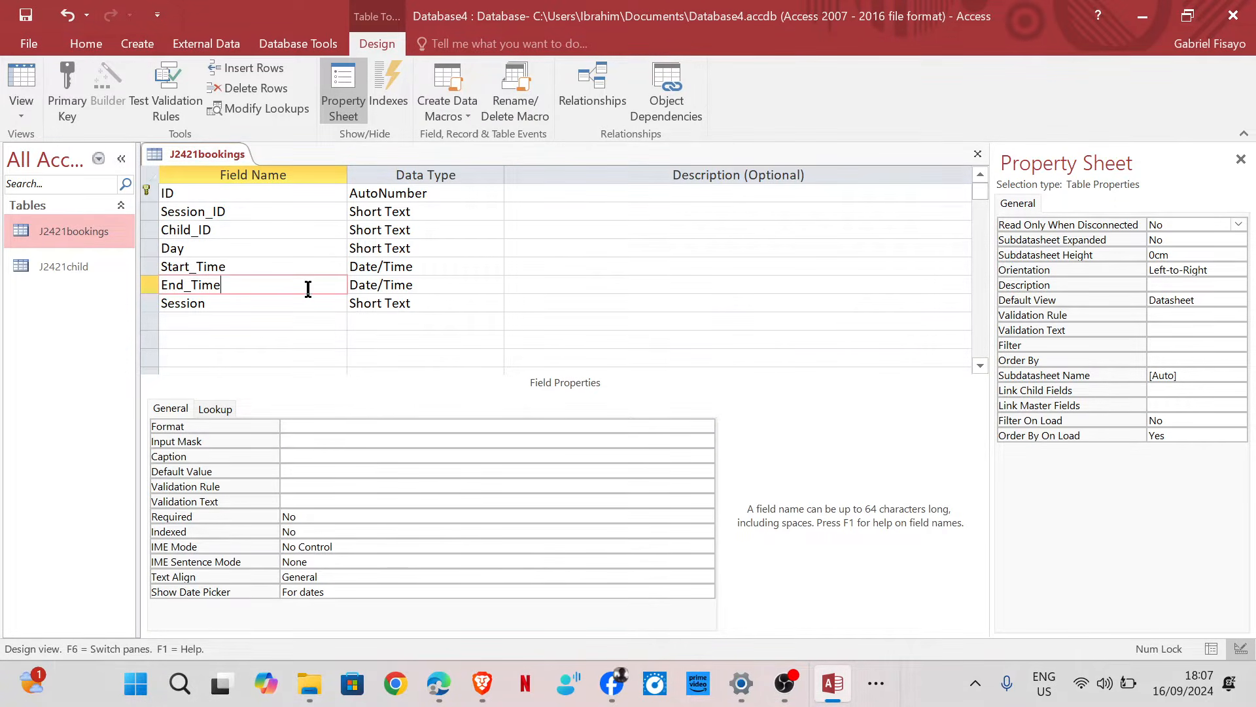
left_click(364, 420)
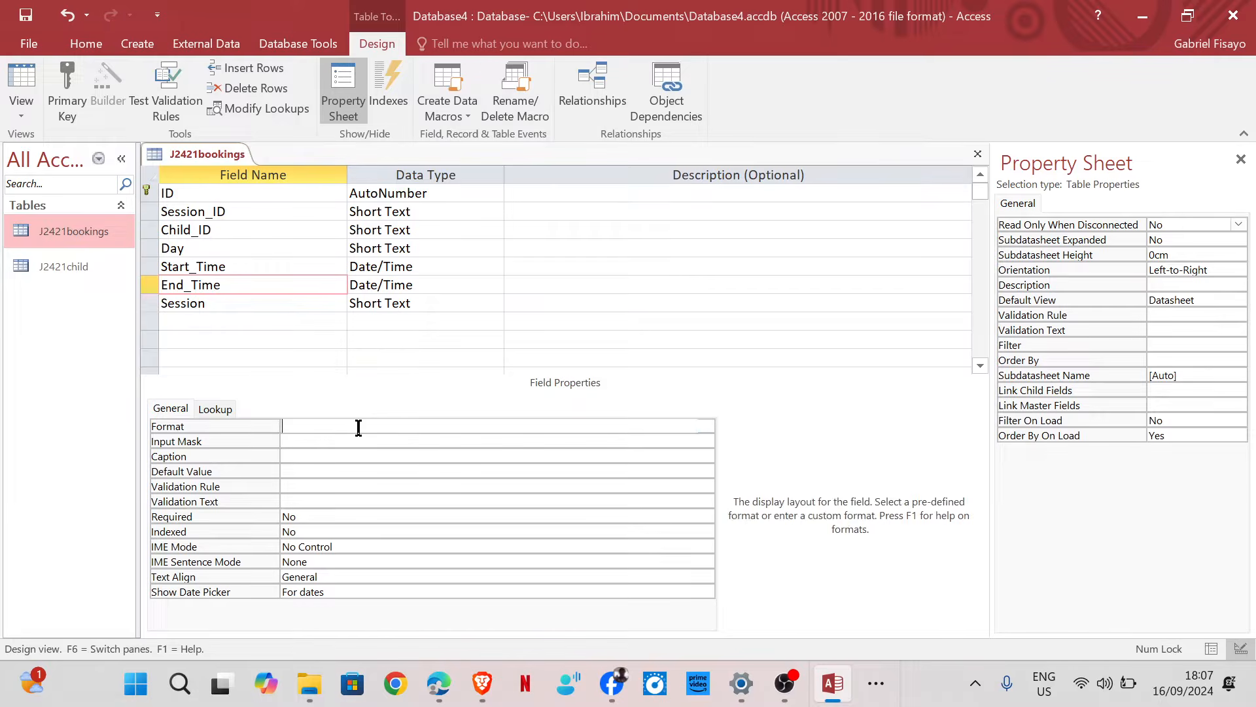
left_click(706, 426)
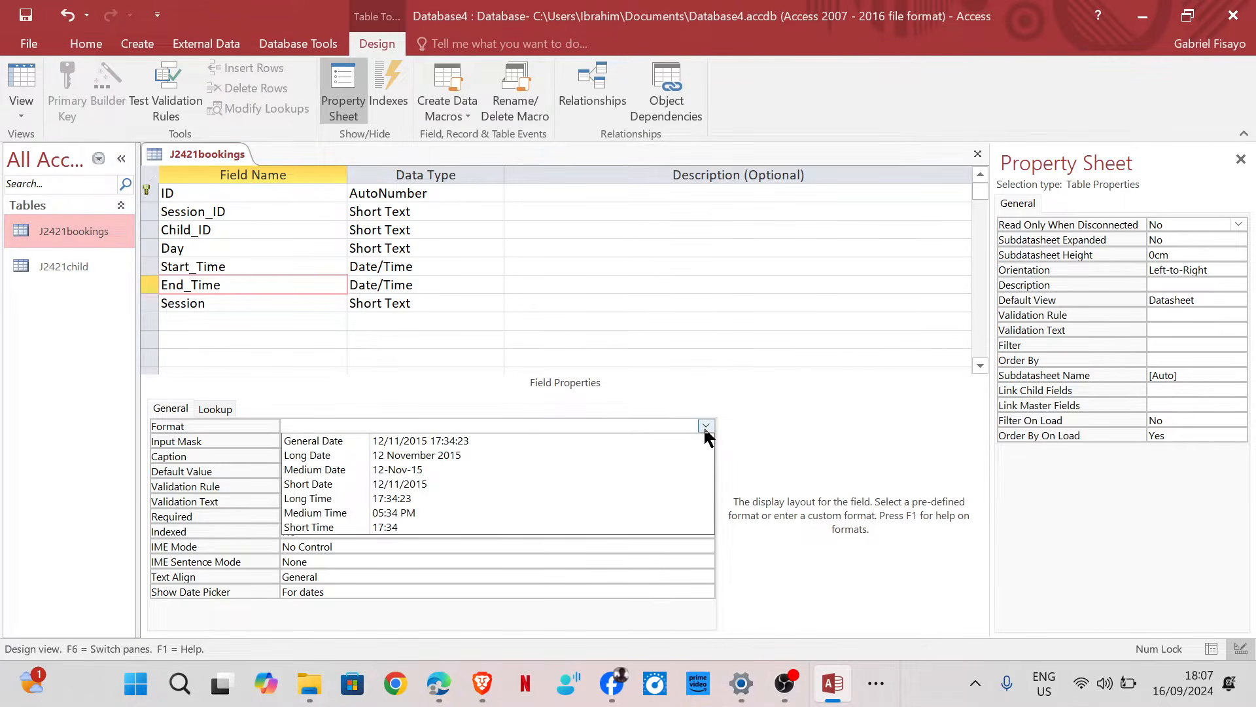
left_click(476, 527)
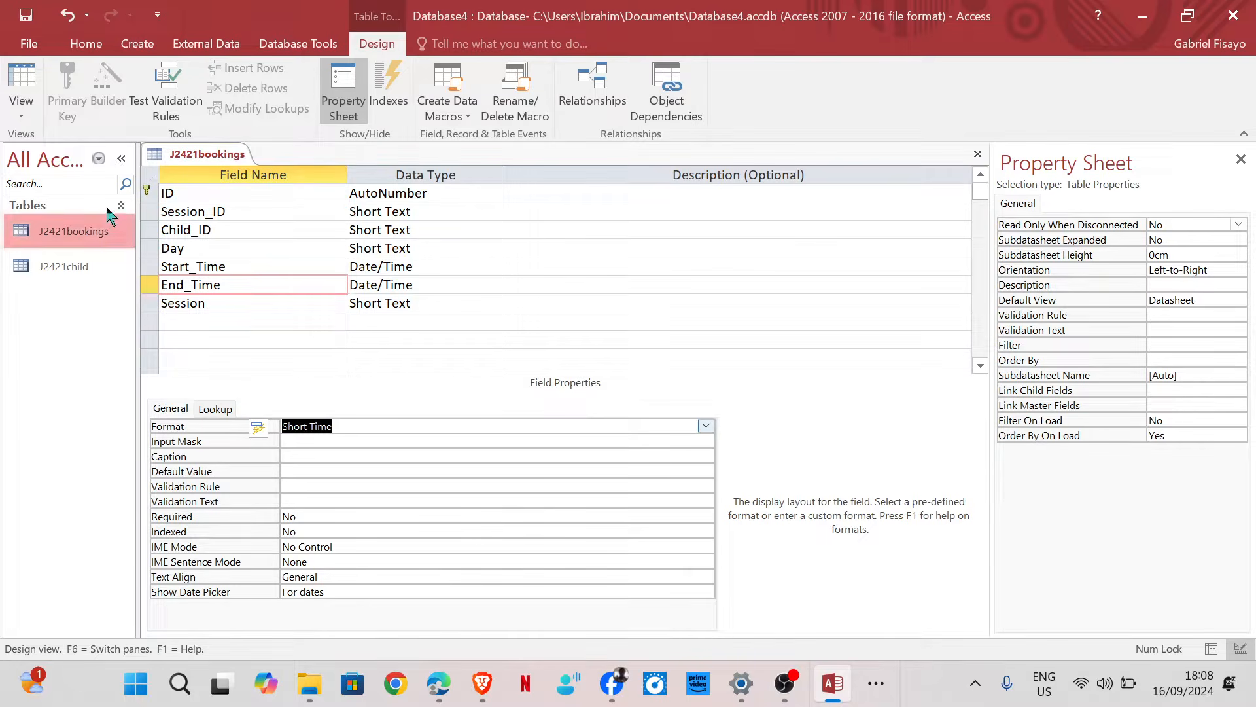
Save the J2421bookings design changes and show the table in Datasheet view.
left_click(20, 84)
key("Return")
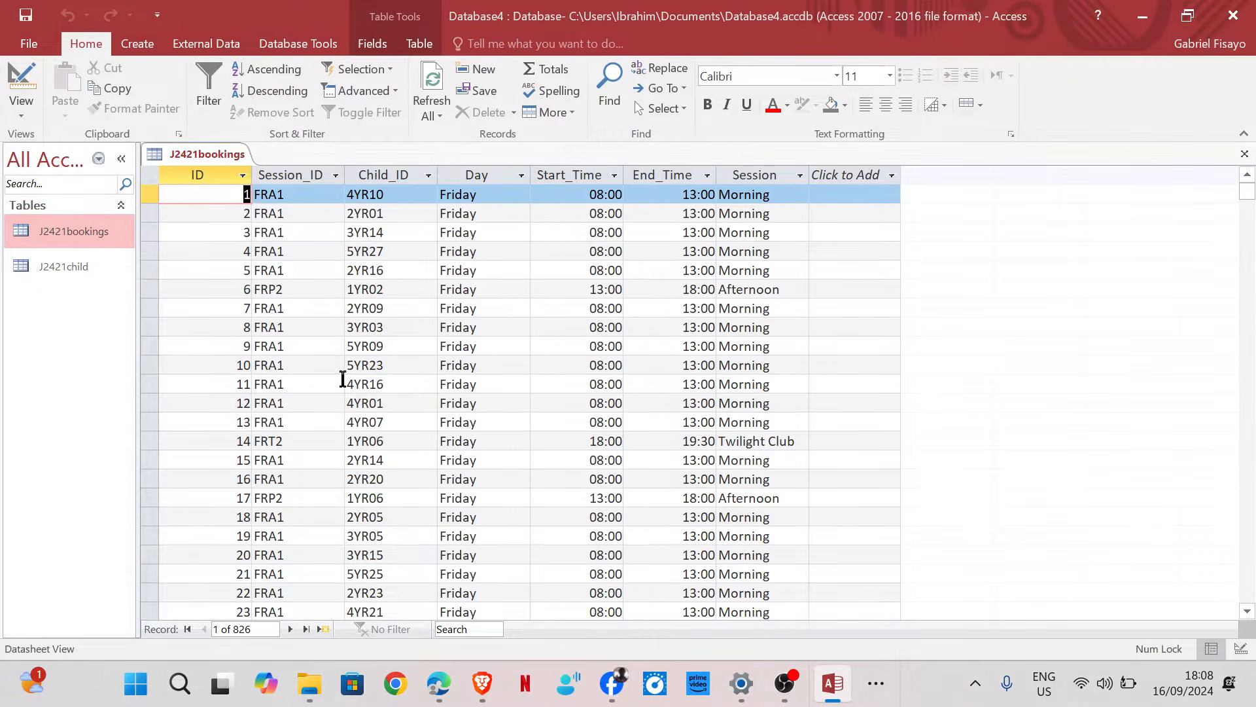
mouse_move(439, 683)
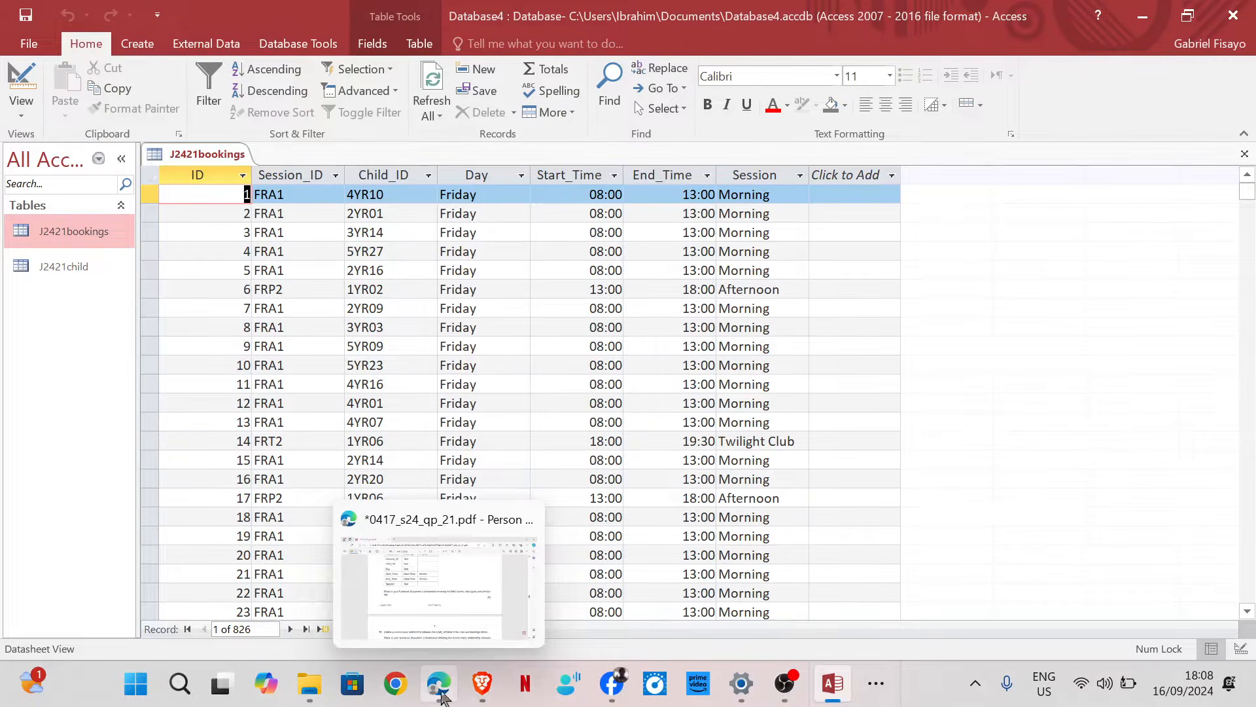
Check the bookings evidence requirement in Edge, and capture the field names, data types and primary key of J2421bookings in Access Design view.
left_click(431, 597)
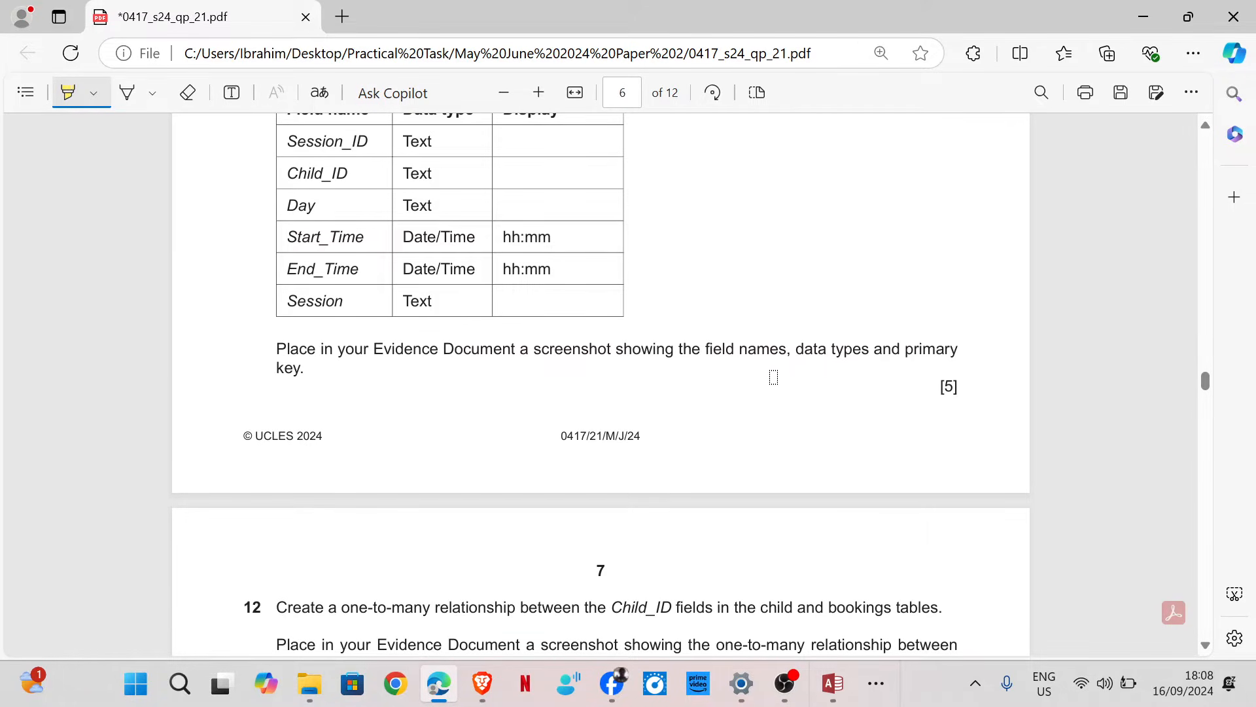
mouse_move(833, 683)
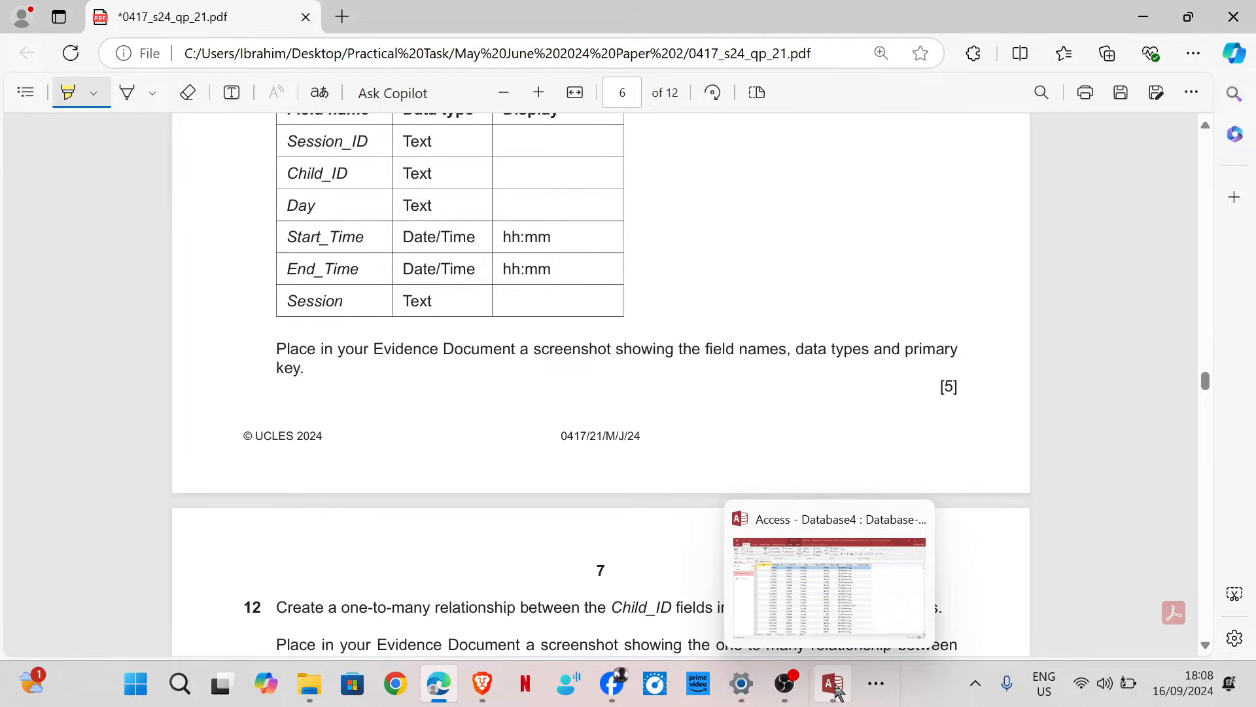
left_click(819, 609)
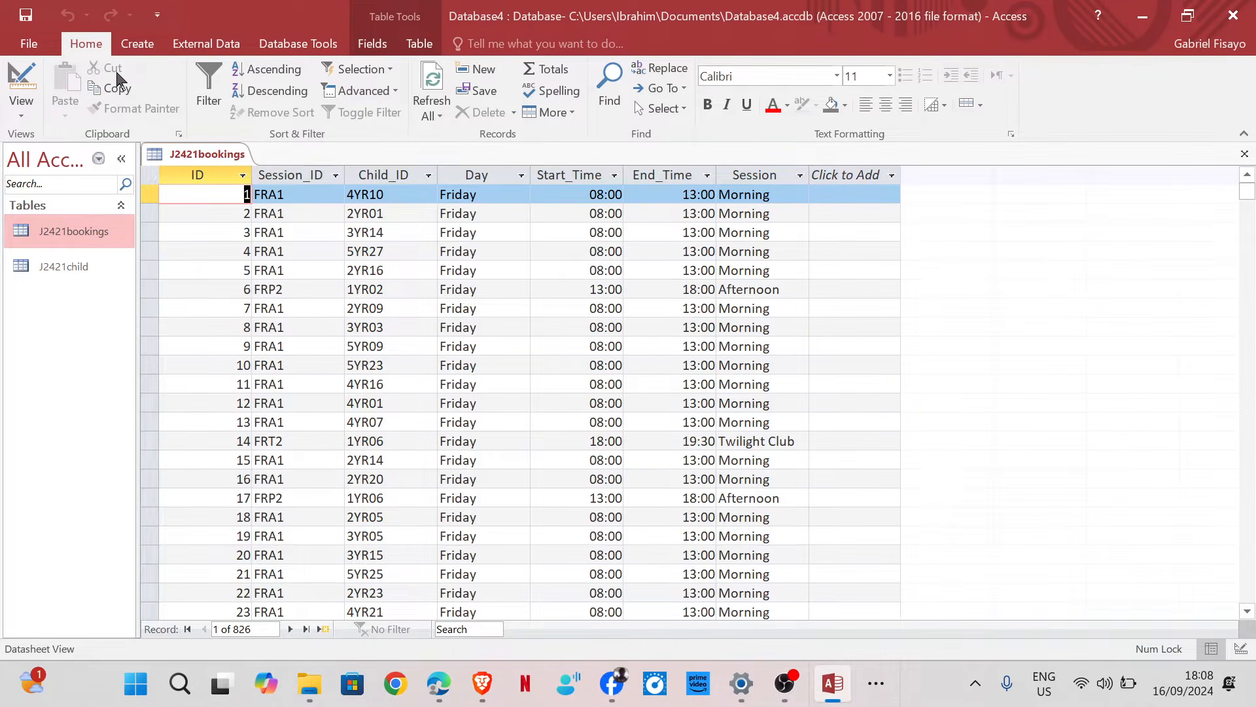
left_click(14, 77)
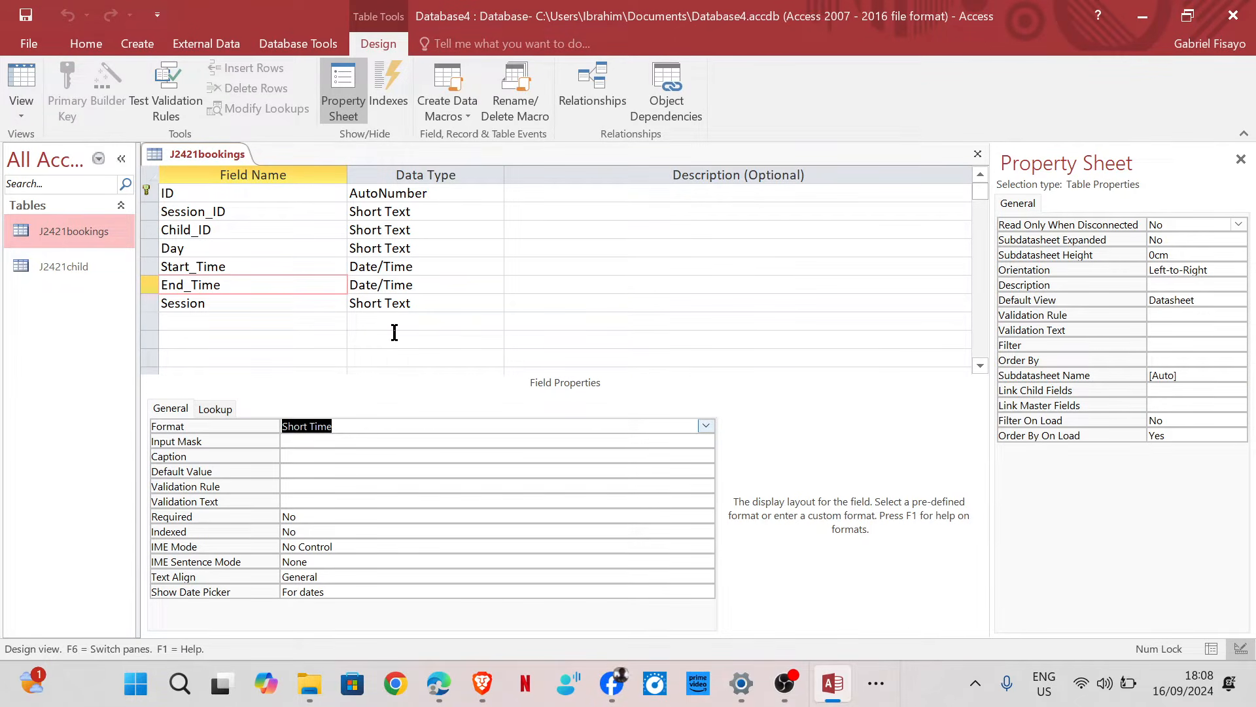
key("super+shift+s")
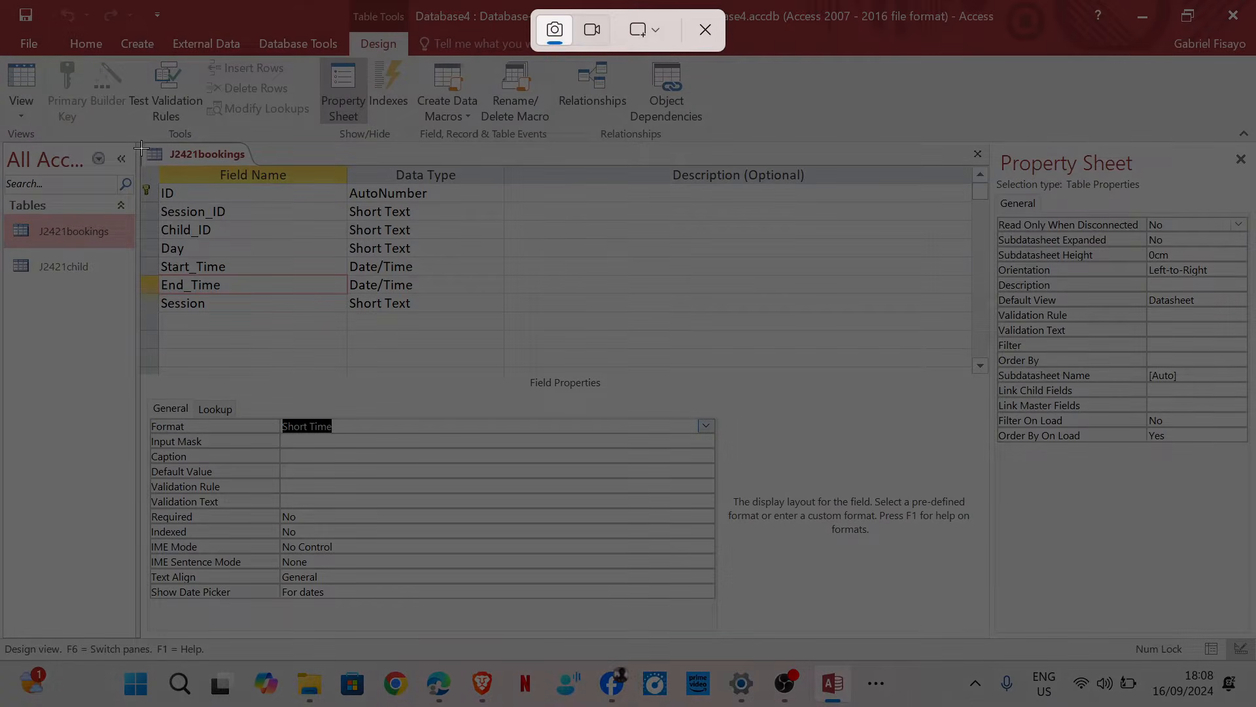
left_click_drag(141, 141, 483, 327)
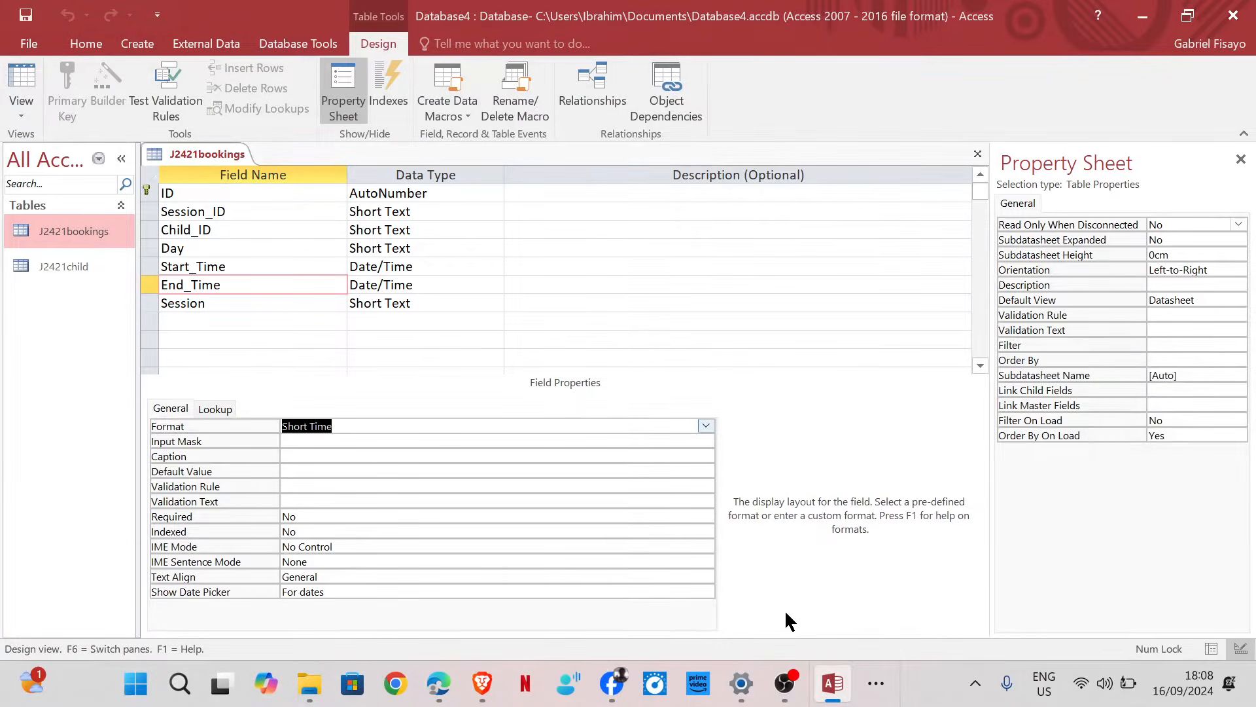
Switch to Word and paste the J2421bookings design screenshot under "Step 12 evidence:" in EVIDENCE1234.docx.
left_click(876, 683)
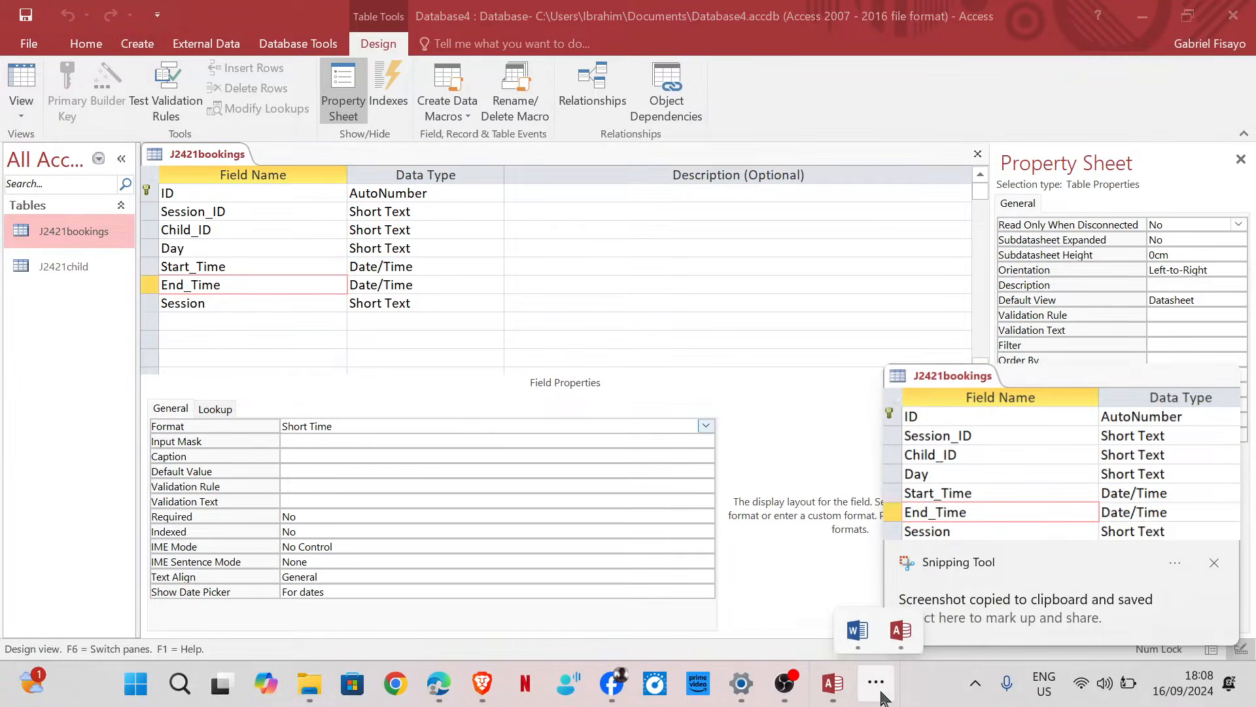
left_click(854, 620)
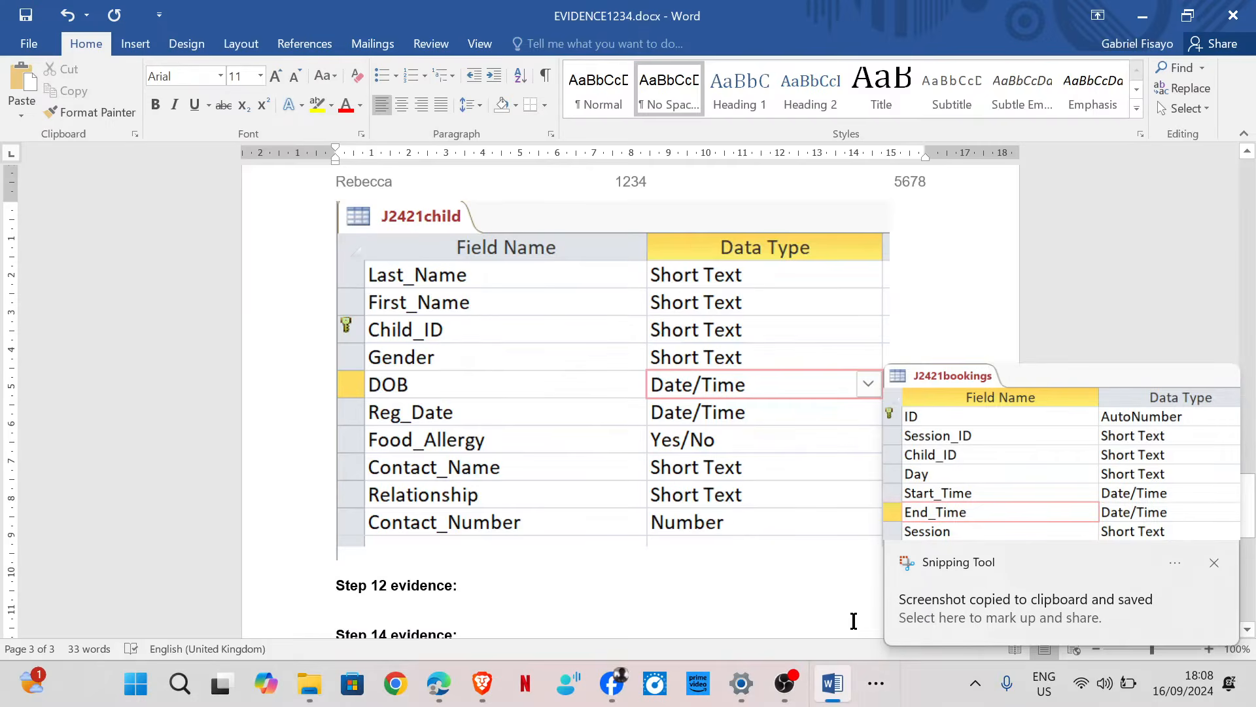
left_click(419, 611)
key("ctrl+v")
Read question 12 of the exam paper in Edge, and return to Access.
mouse_move(445, 680)
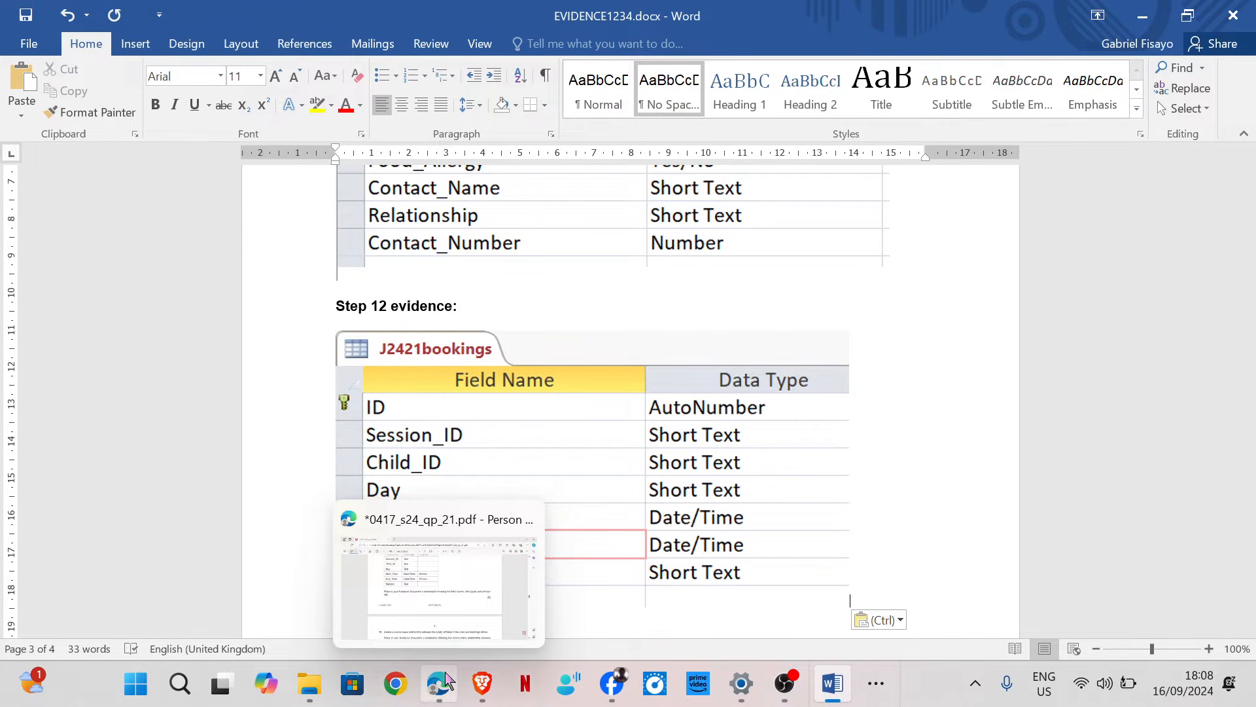
left_click(418, 614)
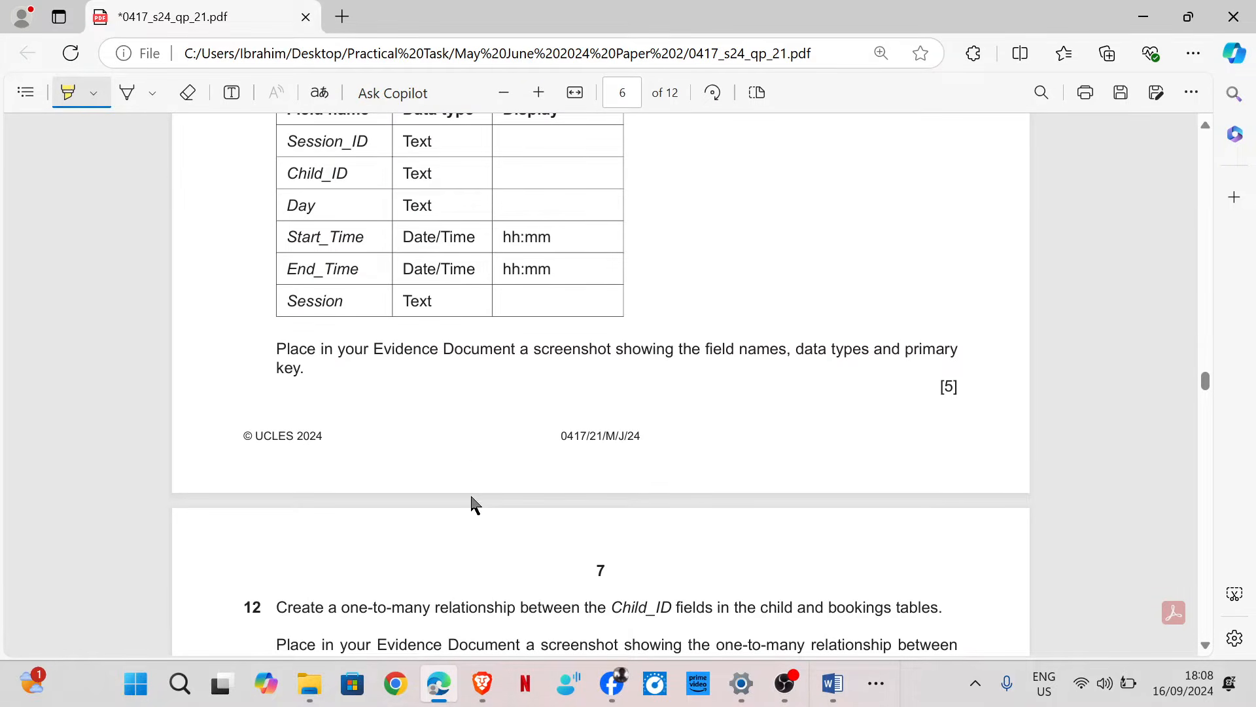
scroll(472, 497, "down", 5)
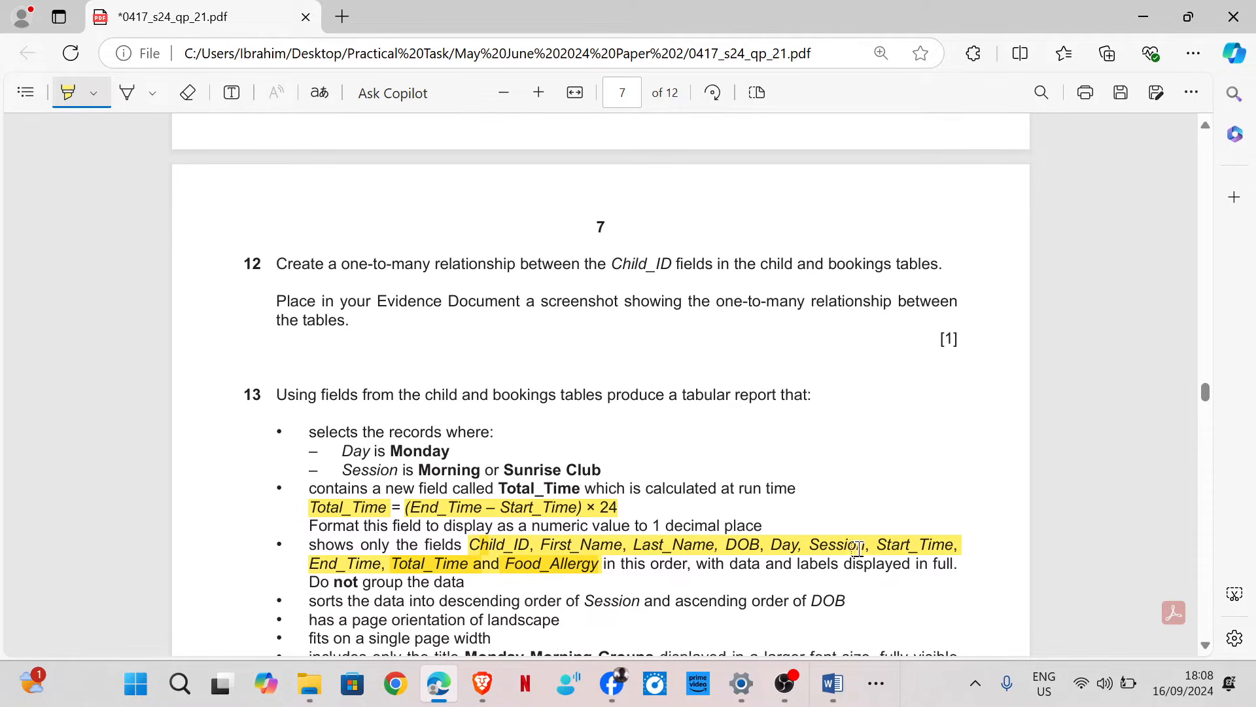
left_click(876, 684)
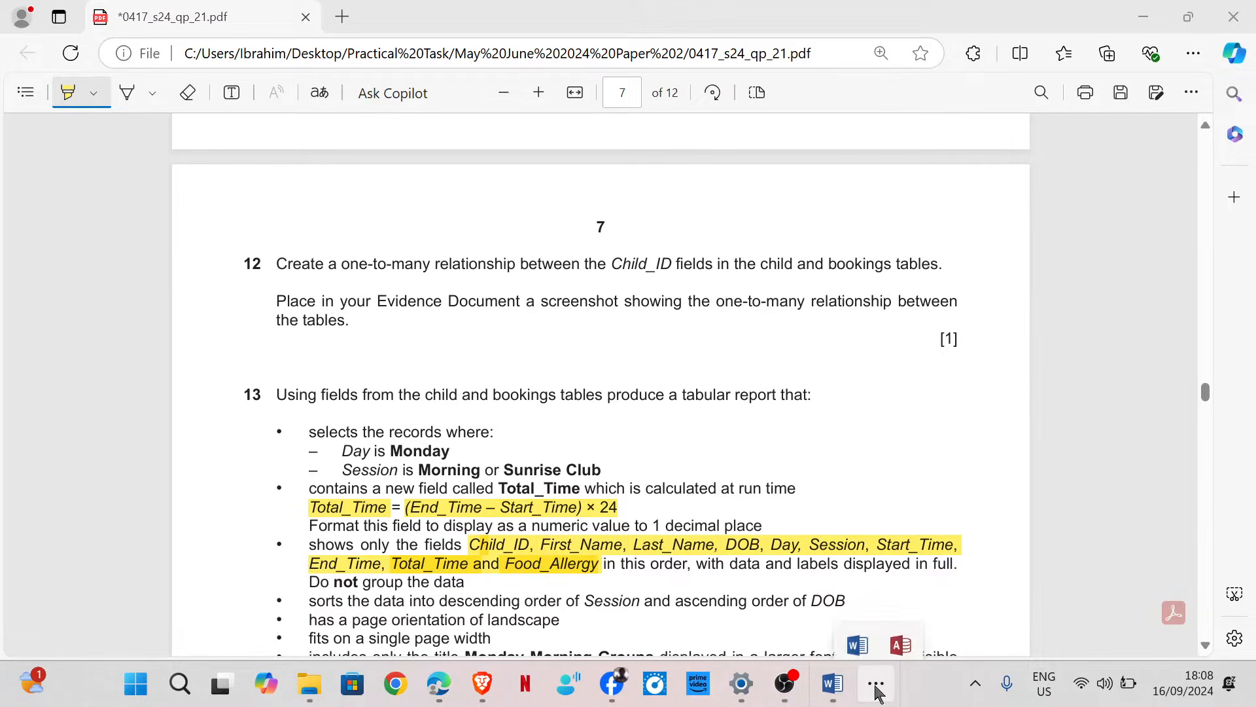
left_click(903, 647)
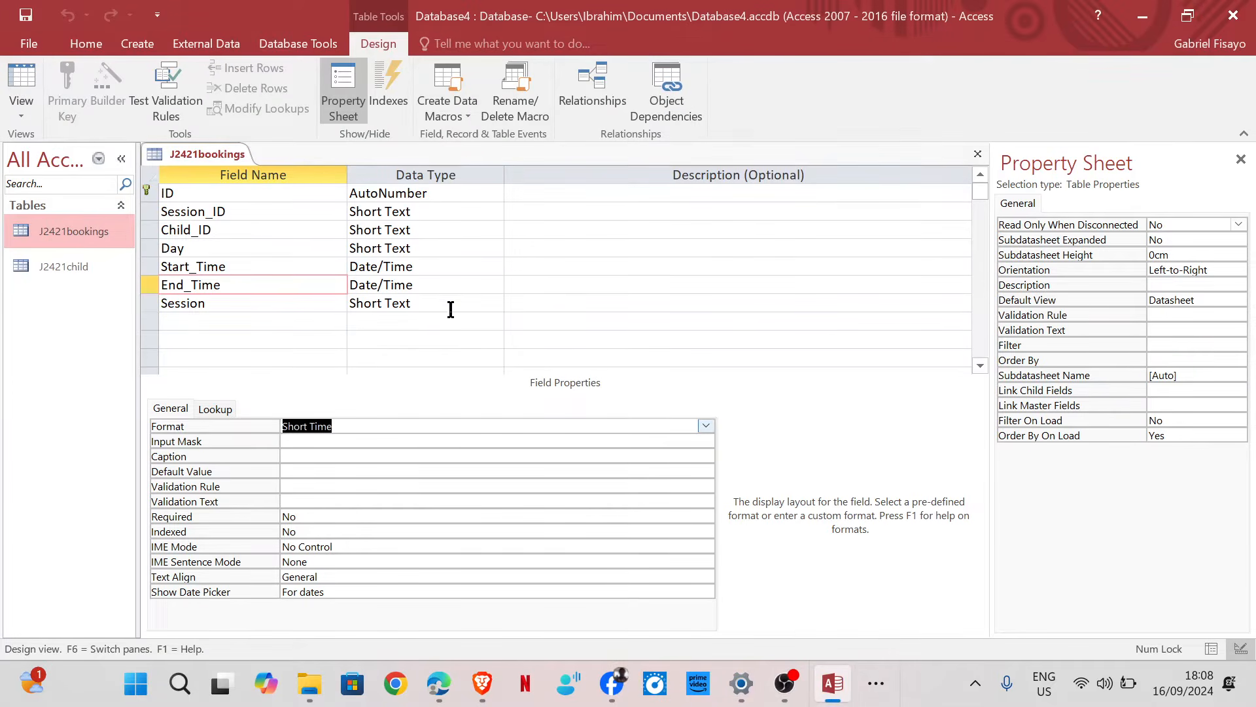
Close the J2421bookings table and add J2421bookings and J2421child to the Relationships window.
right_click(225, 155)
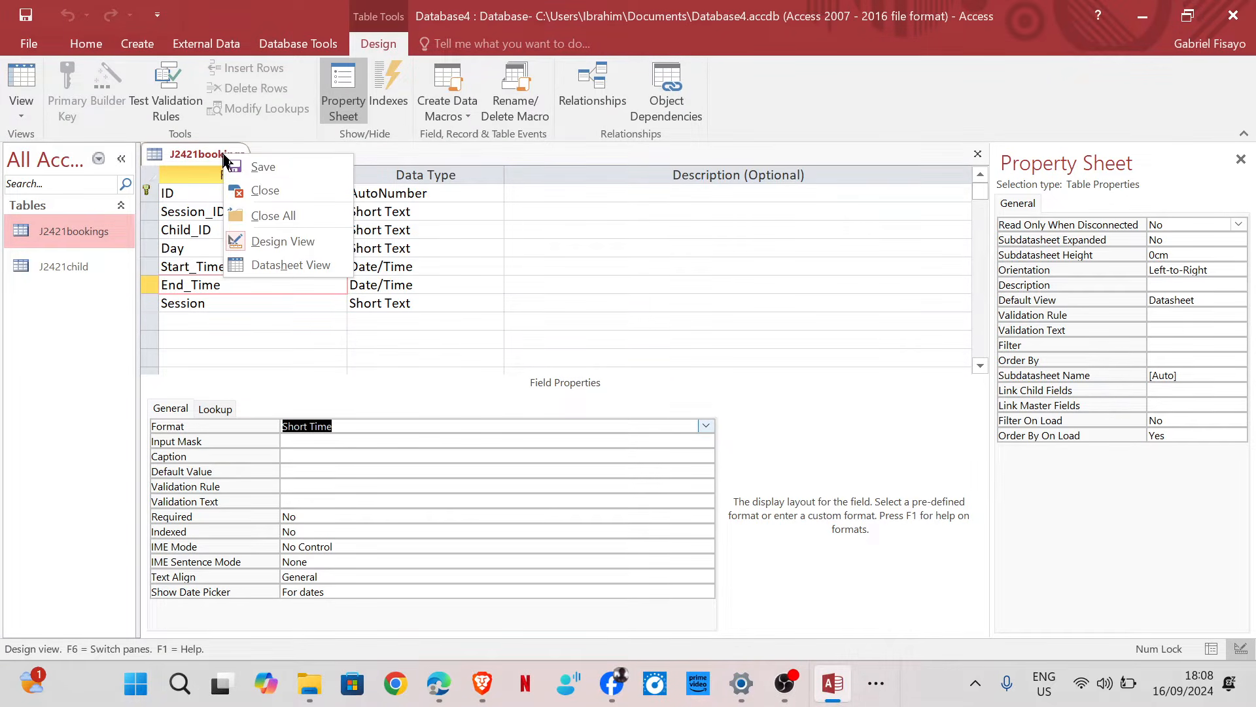
left_click(271, 191)
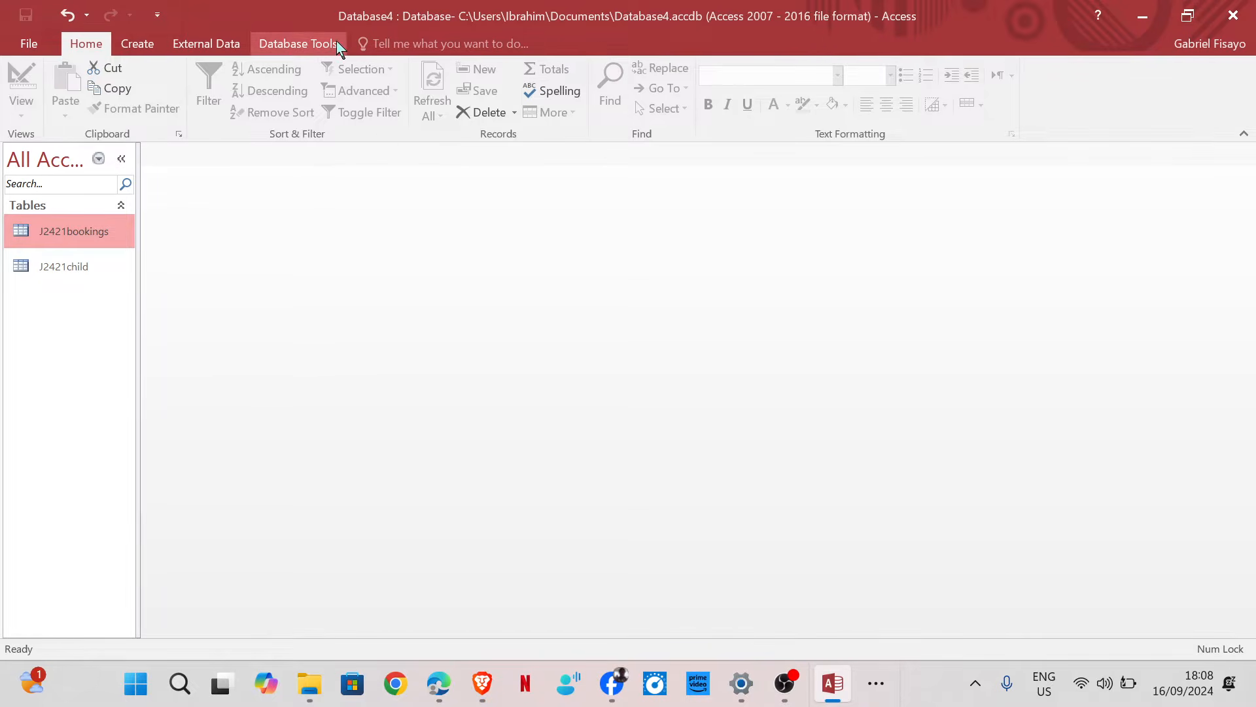
left_click(336, 47)
left_click(215, 89)
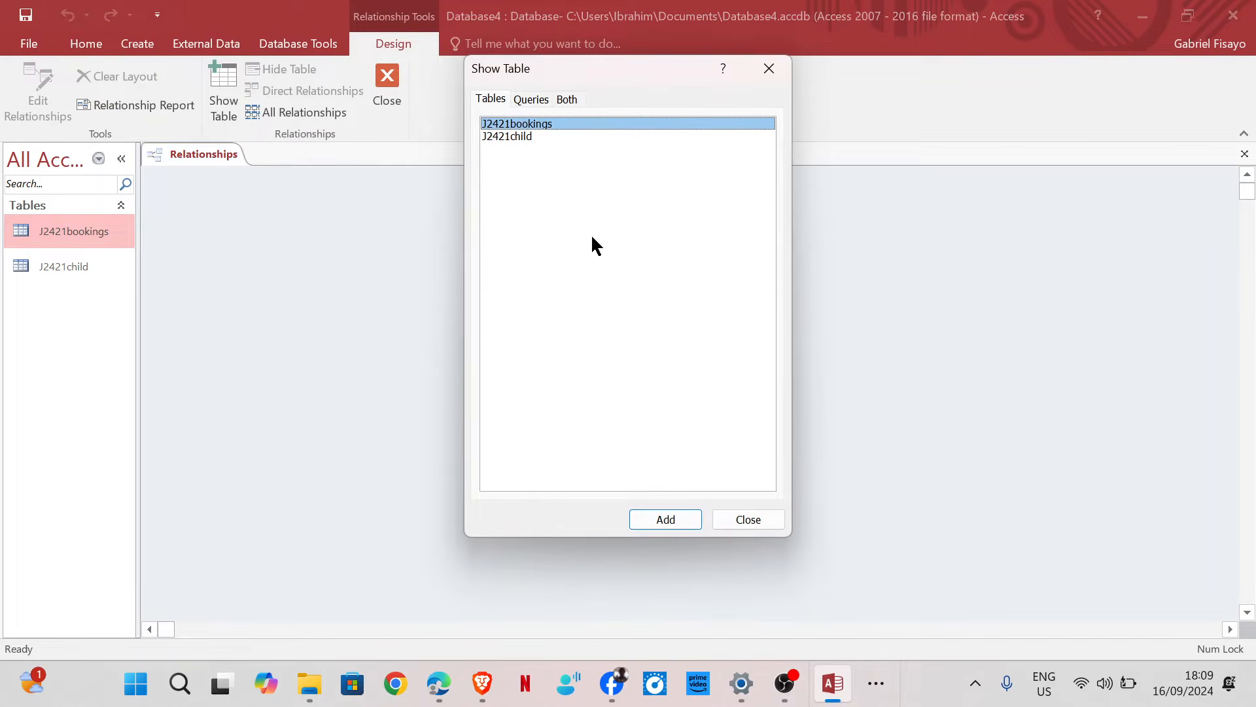
key("shift+Down")
left_click(684, 526)
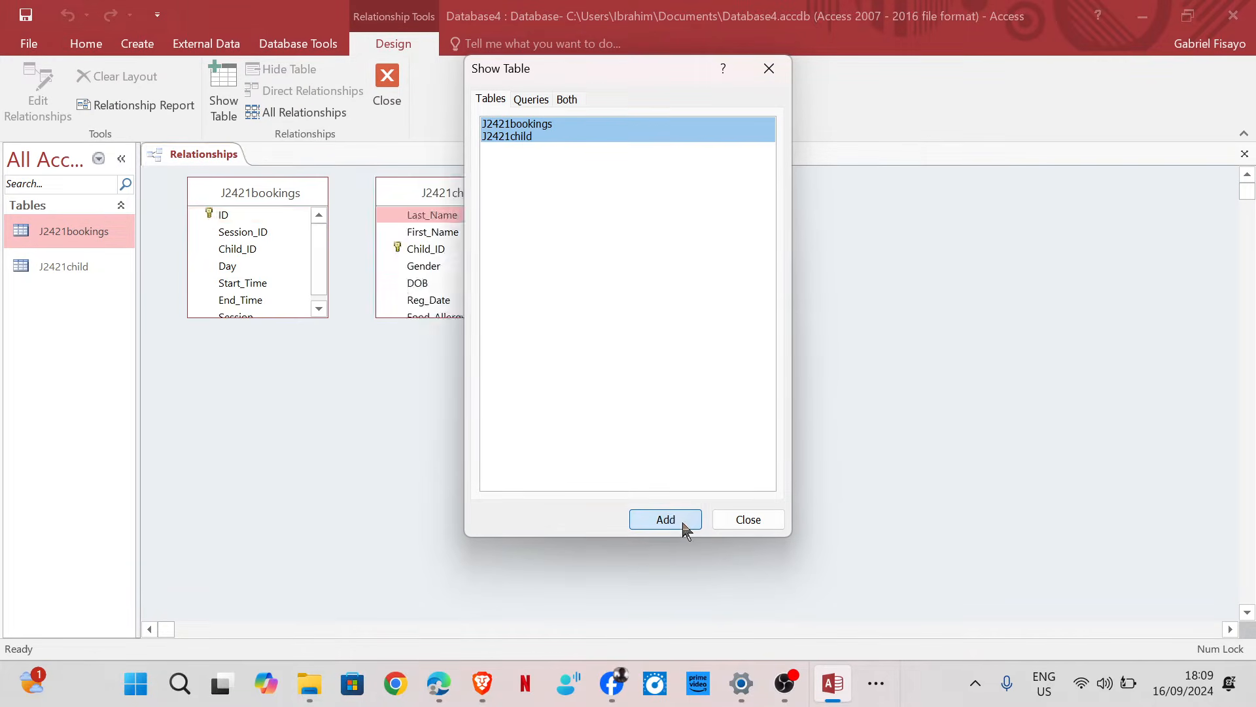
left_click(743, 521)
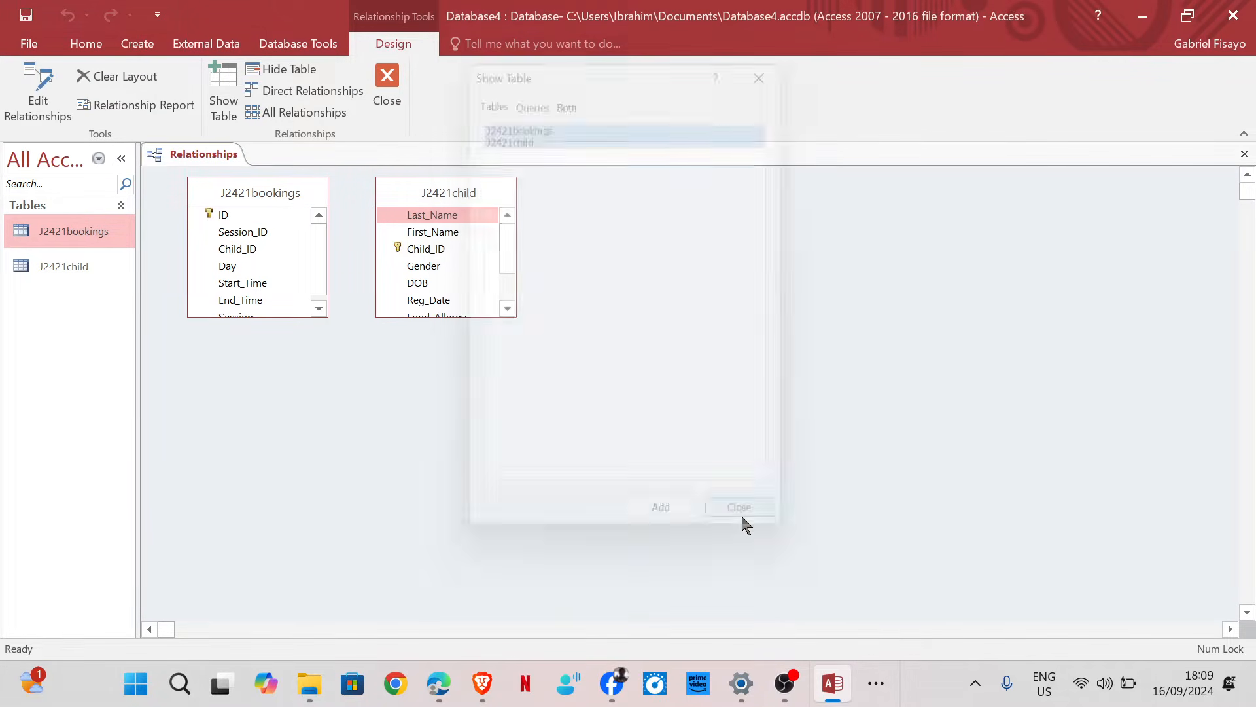
Create a one-to-many relationship from Child_ID in J2421child to Child_ID in J2421bookings.
mouse_move(437, 681)
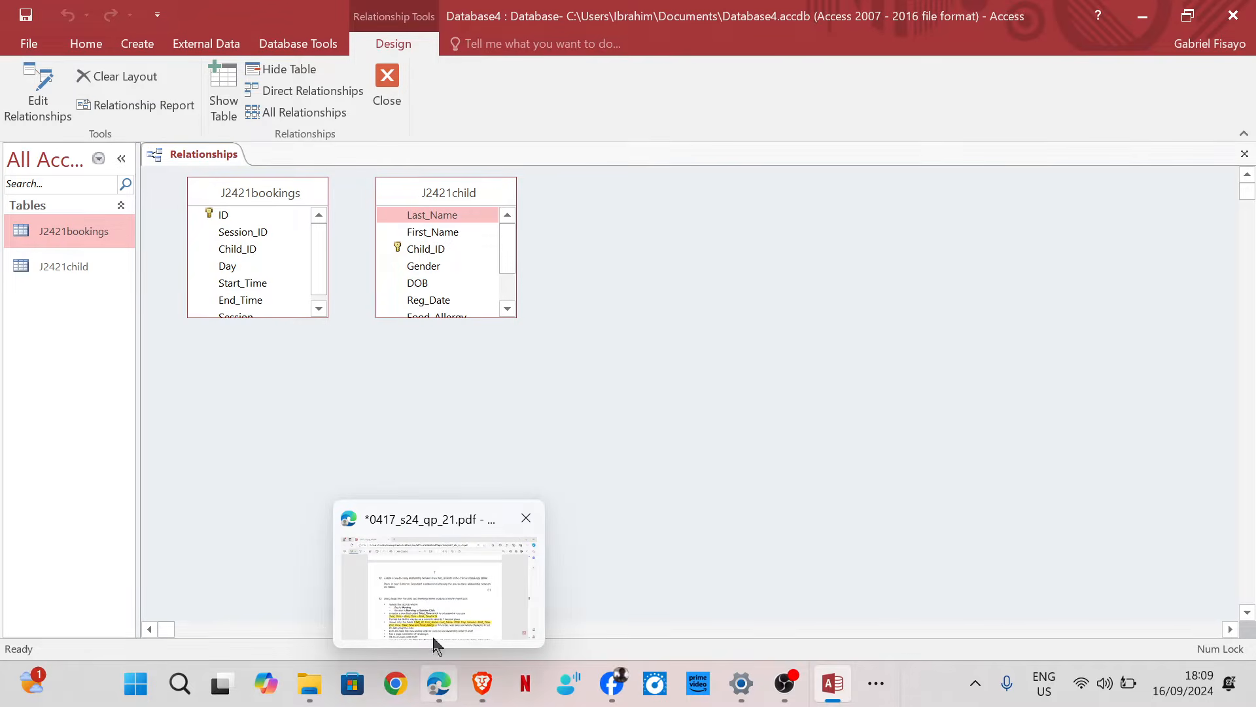
mouse_move(421, 589)
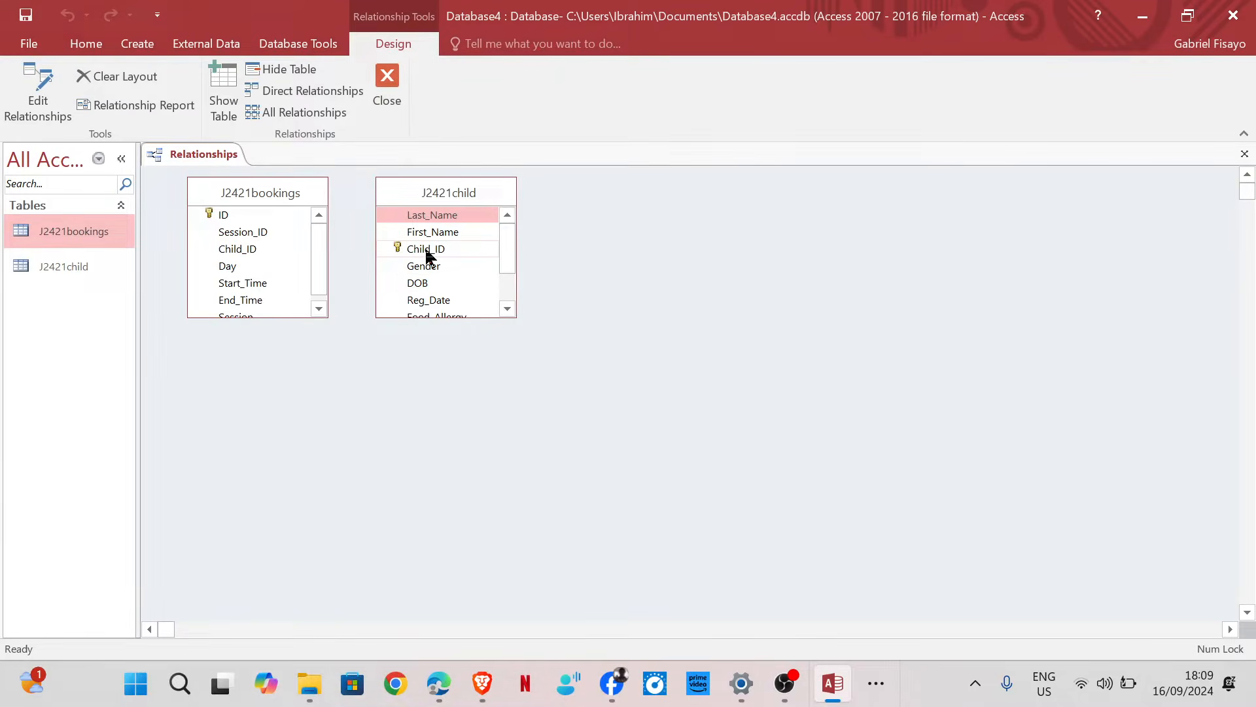
left_click_drag(426, 253, 243, 255)
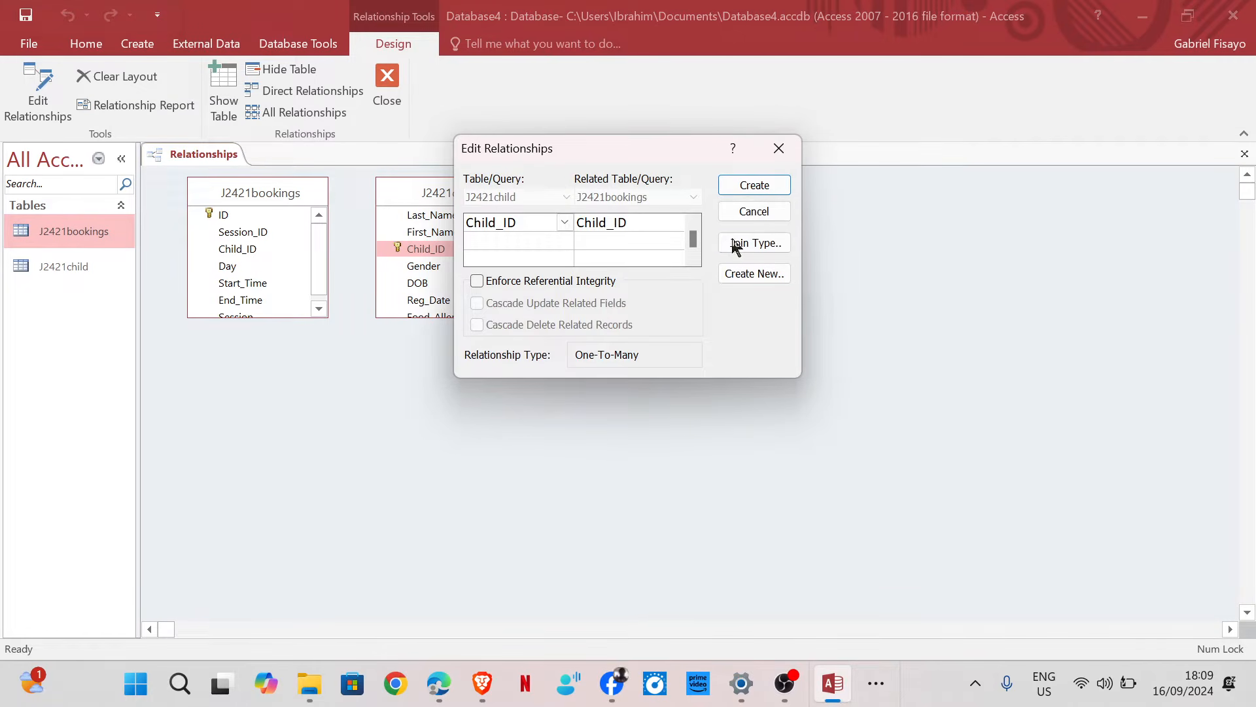
left_click(749, 187)
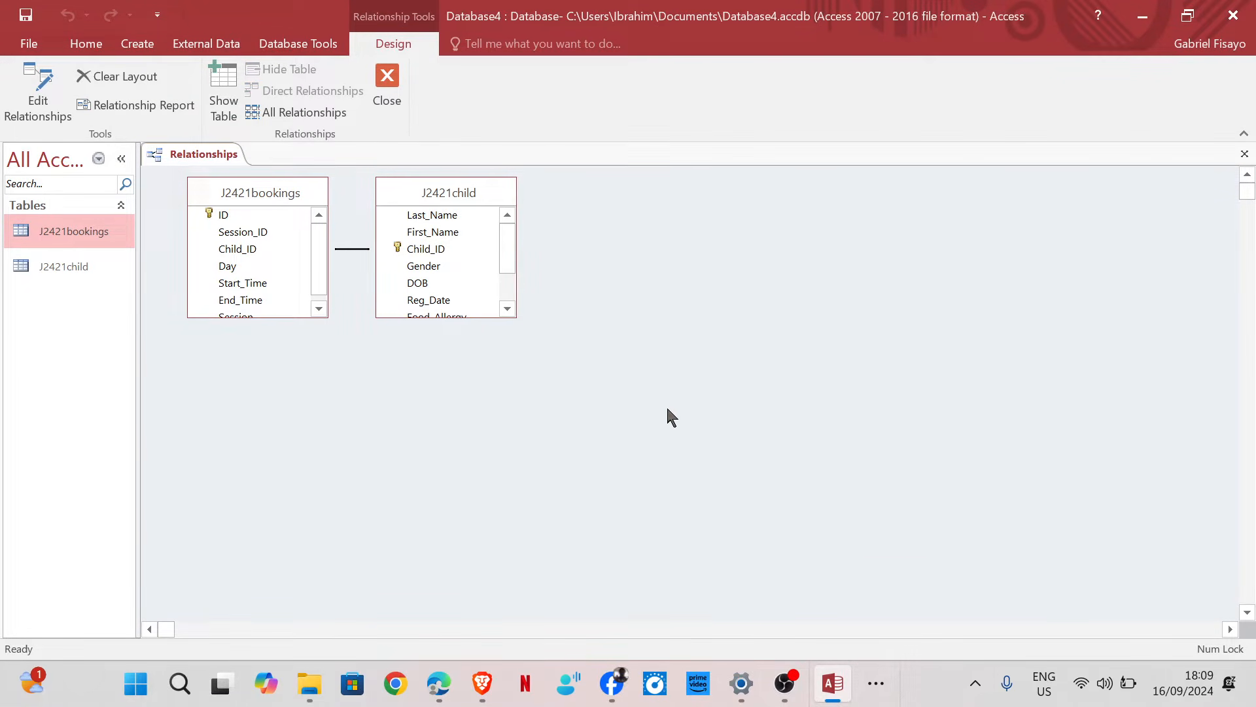
Recheck question 12 in Edge, and capture the Edit Relationships dialog for the Child_ID relationship in Access.
left_click(441, 602)
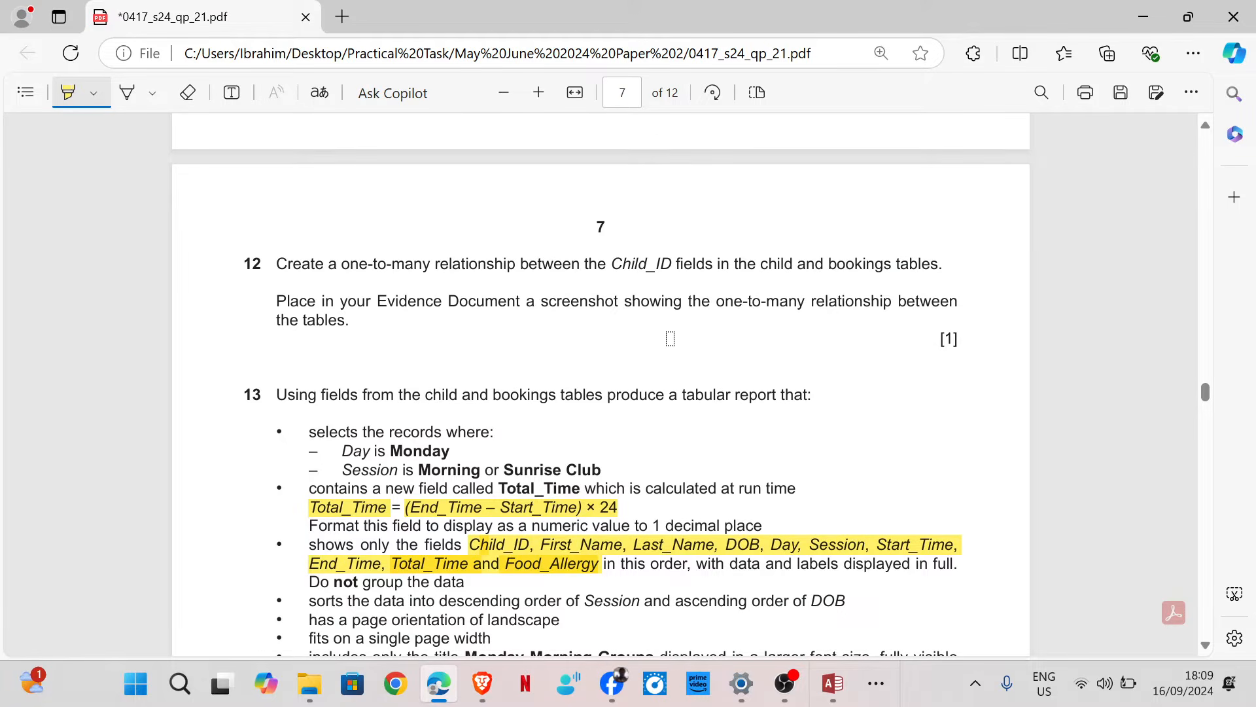
mouse_move(832, 683)
left_click(810, 598)
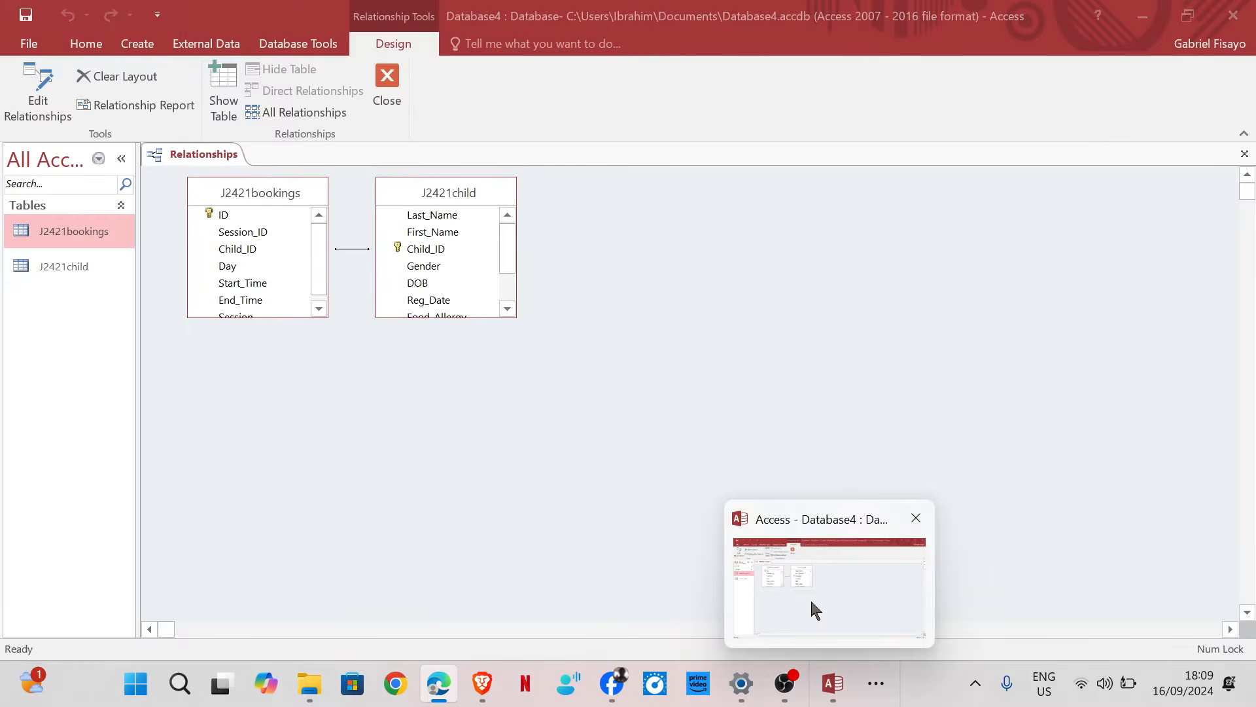
right_click(350, 249)
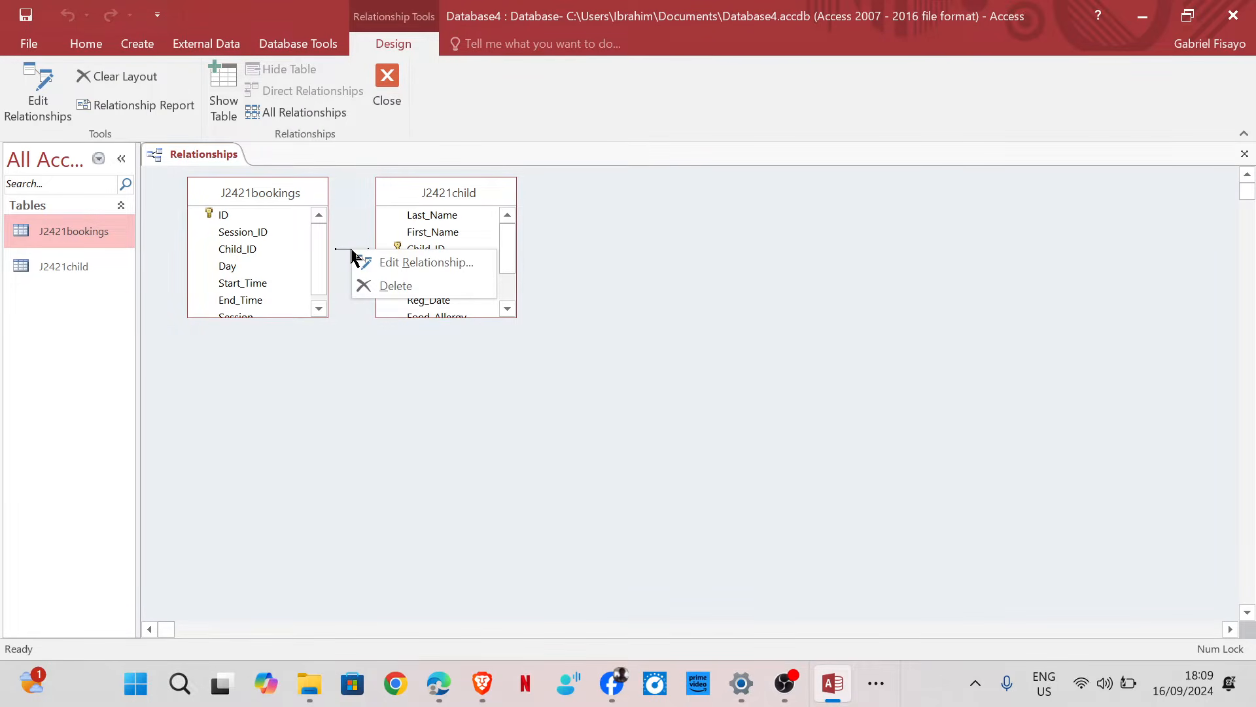
left_click(389, 268)
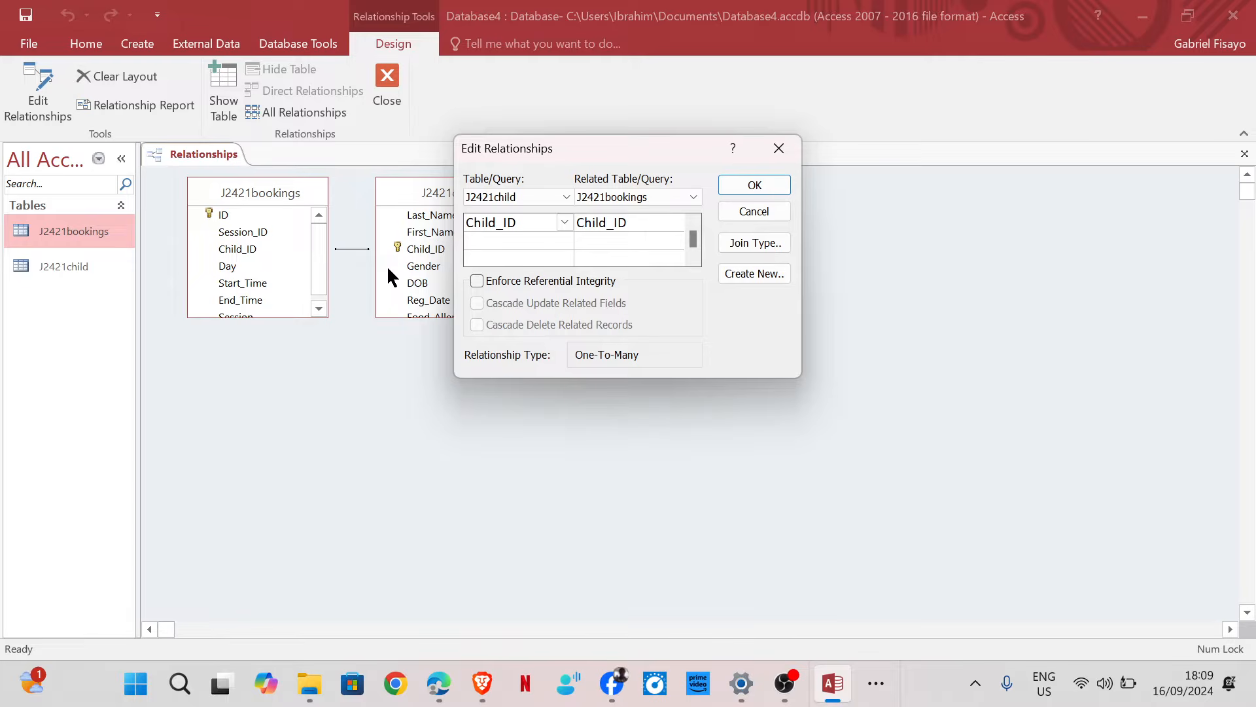
key("super+shift+s")
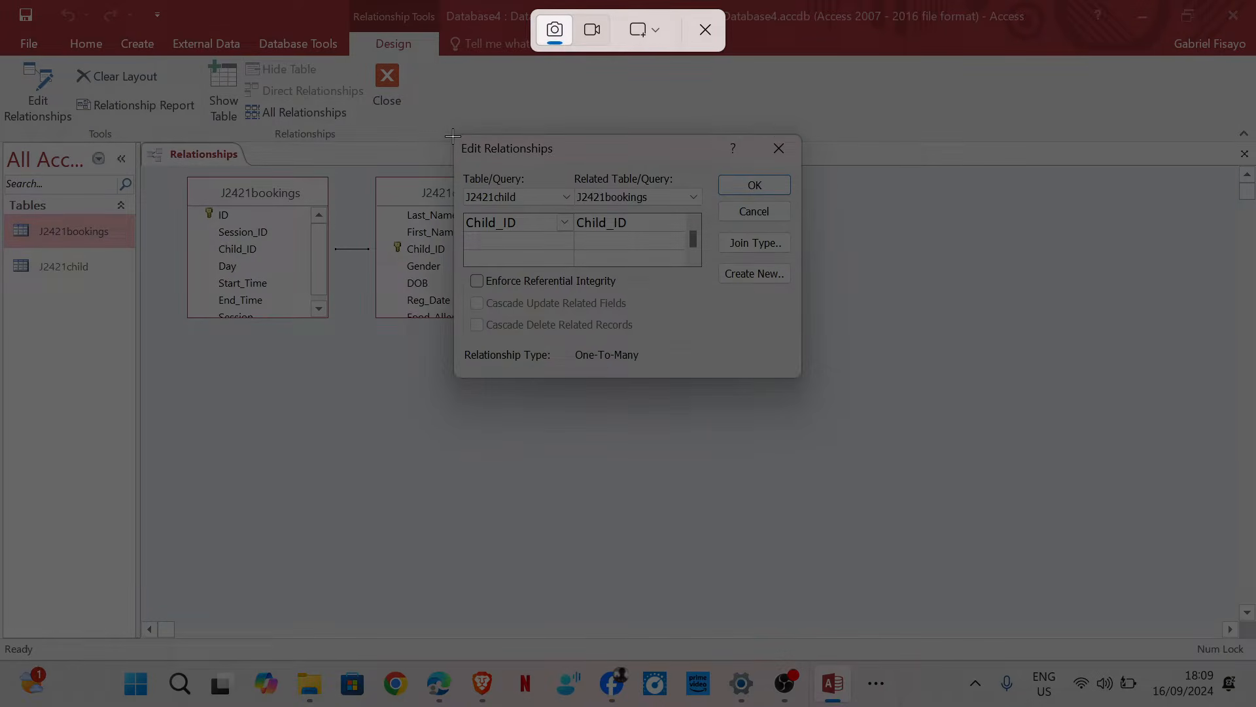
left_click_drag(453, 136, 800, 380)
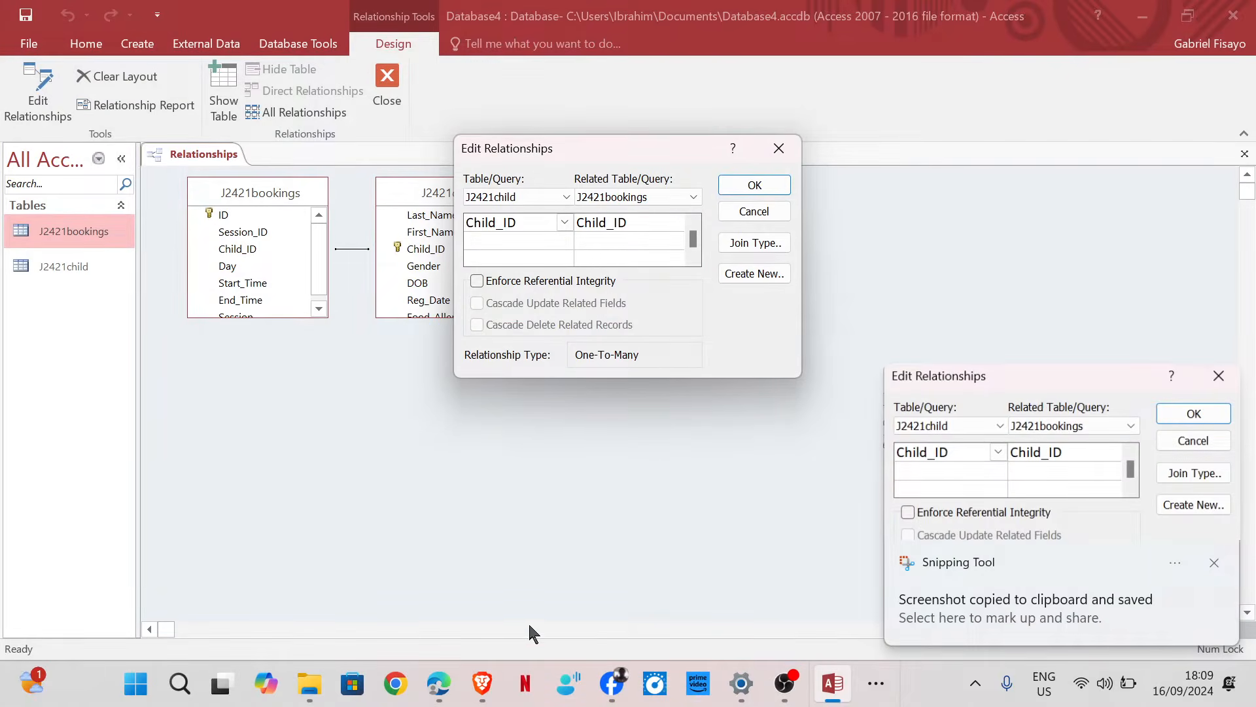
Switch to Word and paste the Edit Relationships screenshot under "Step 14 evidence:".
mouse_move(499, 673)
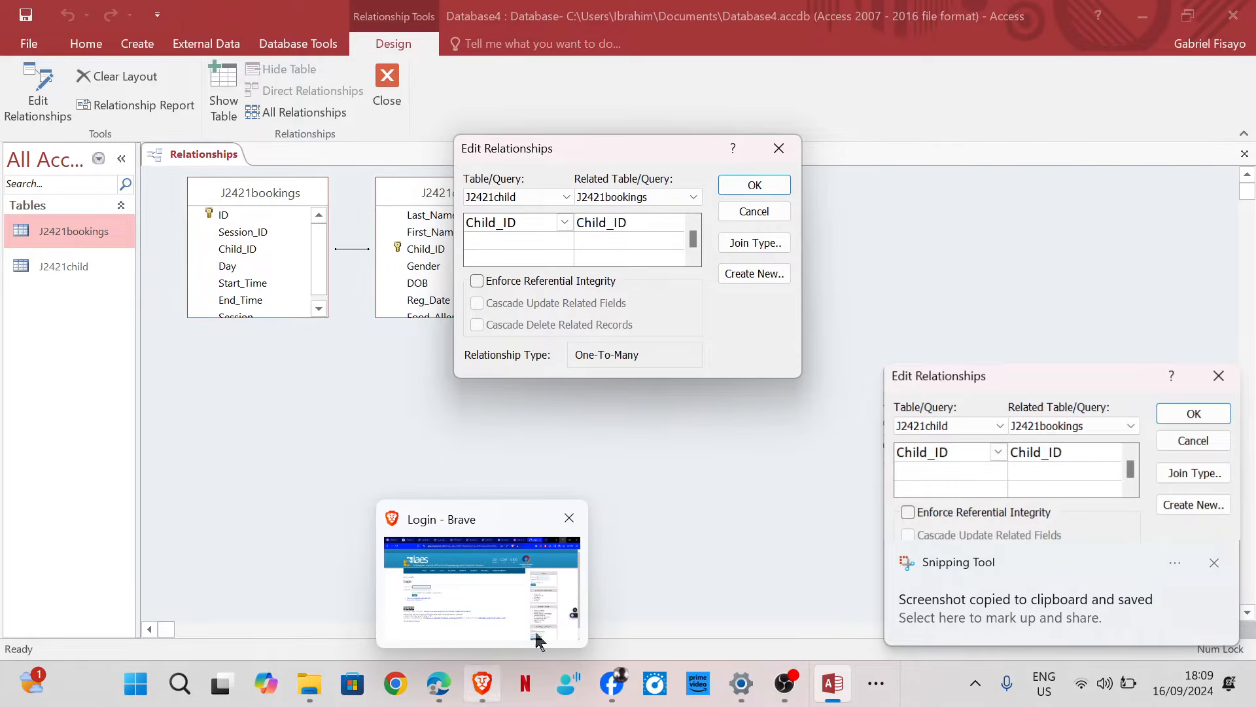
left_click(877, 686)
left_click(858, 623)
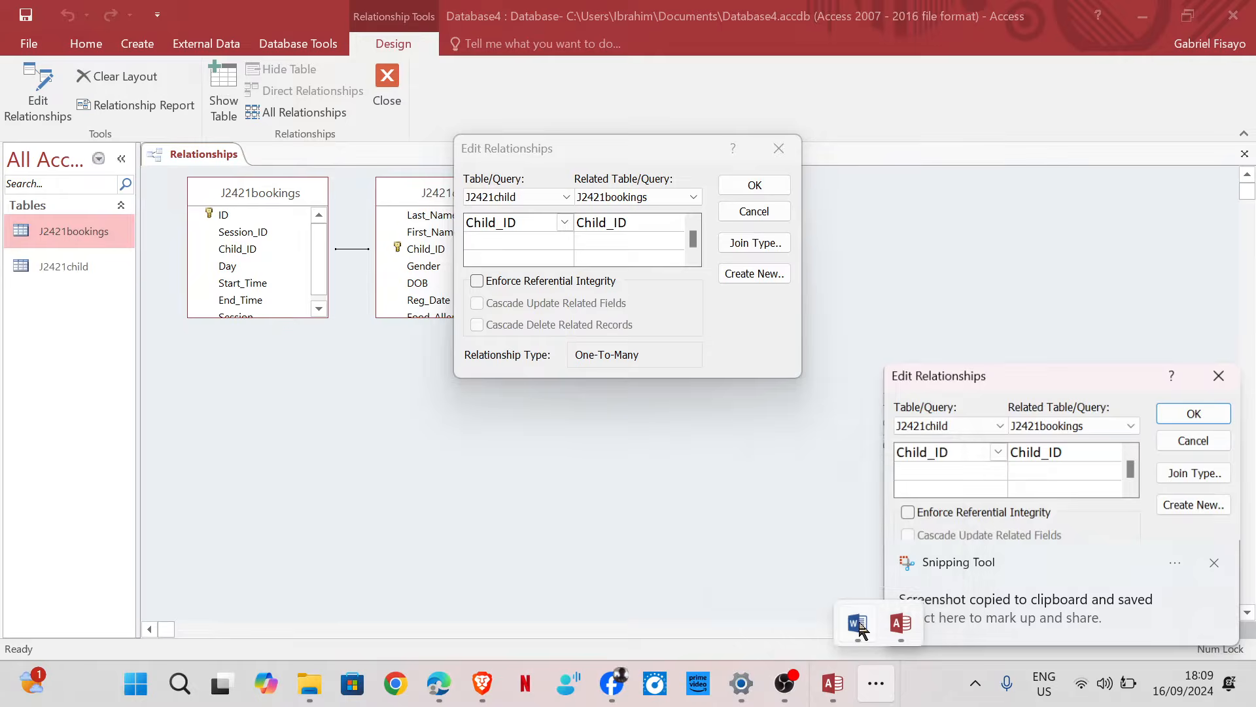
scroll(597, 591, "up", 1)
scroll(595, 590, "down", 5)
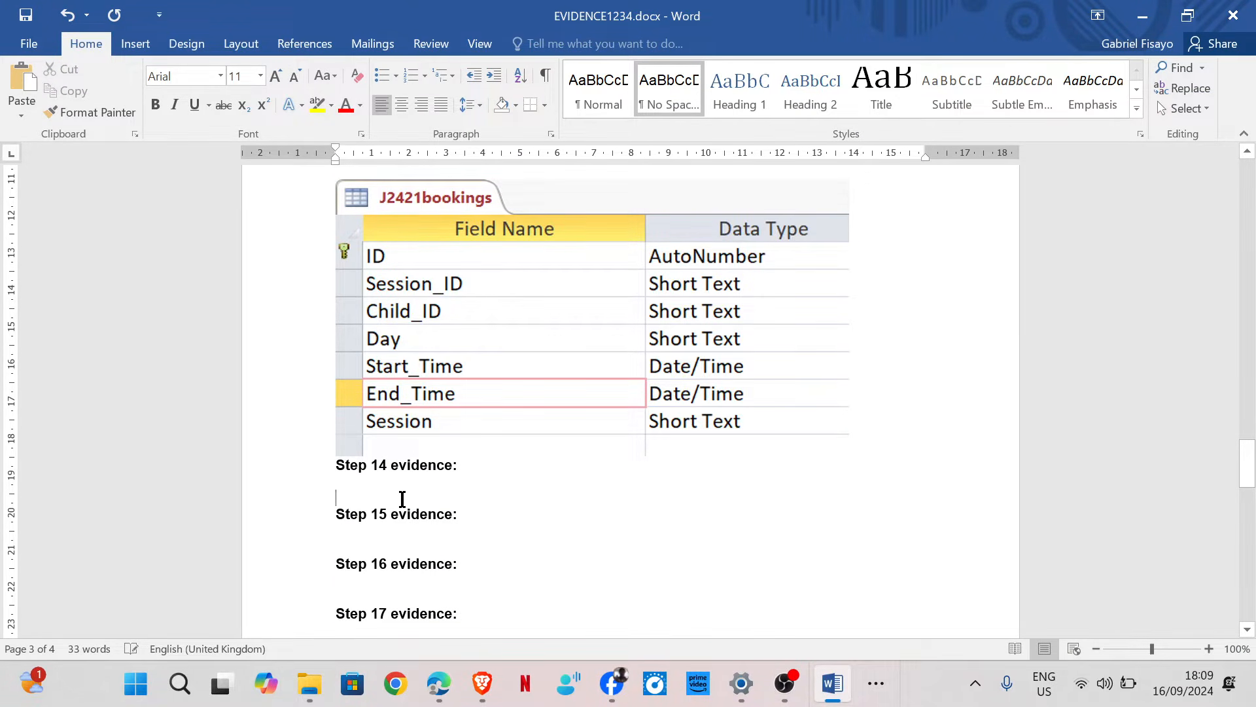
left_click(402, 499)
key("ctrl+v")
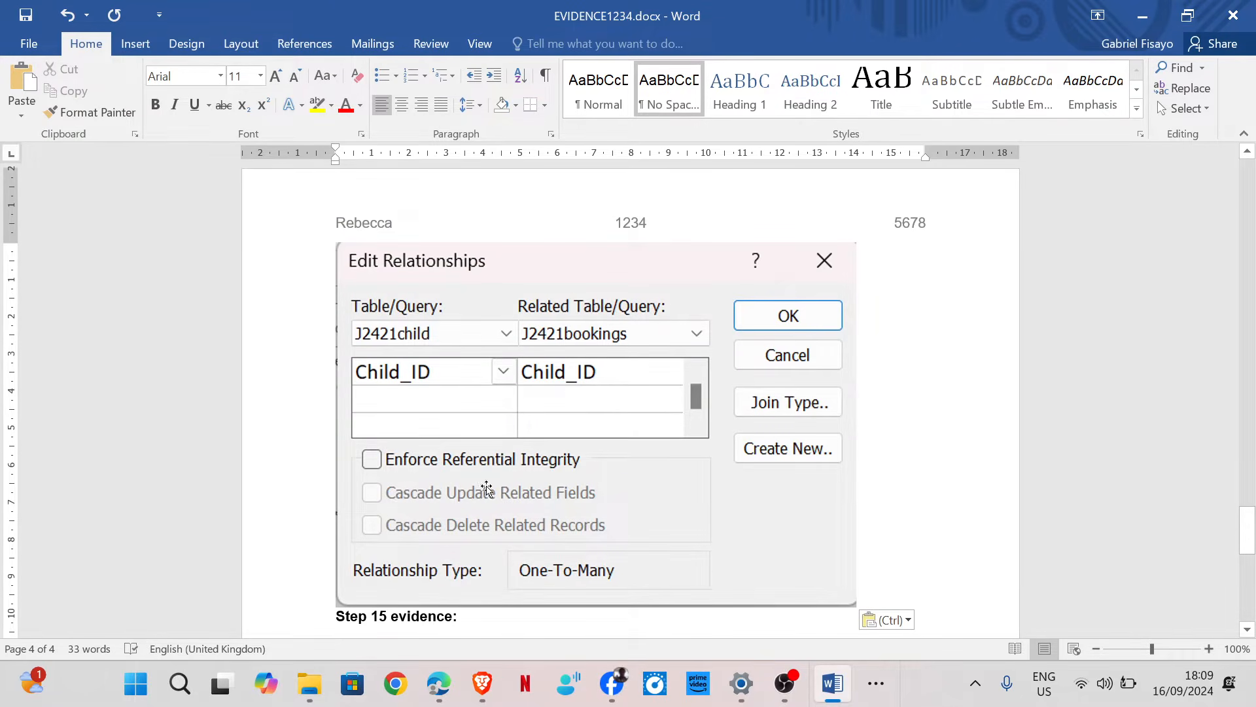
Switch to the exam paper in Edge and read the question 13 requirements for the tabular report.
mouse_move(438, 682)
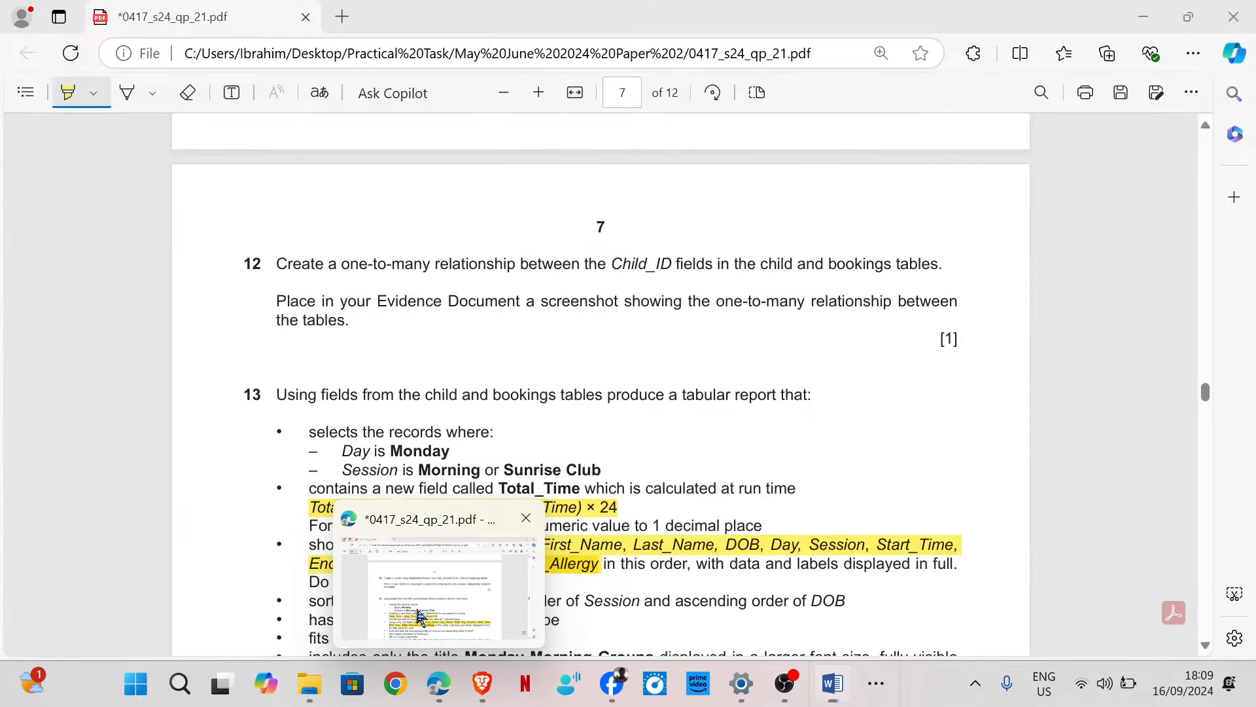
left_click(419, 617)
scroll(470, 495, "up", 1)
scroll(470, 495, "down", 2)
scroll(470, 495, "down", 1)
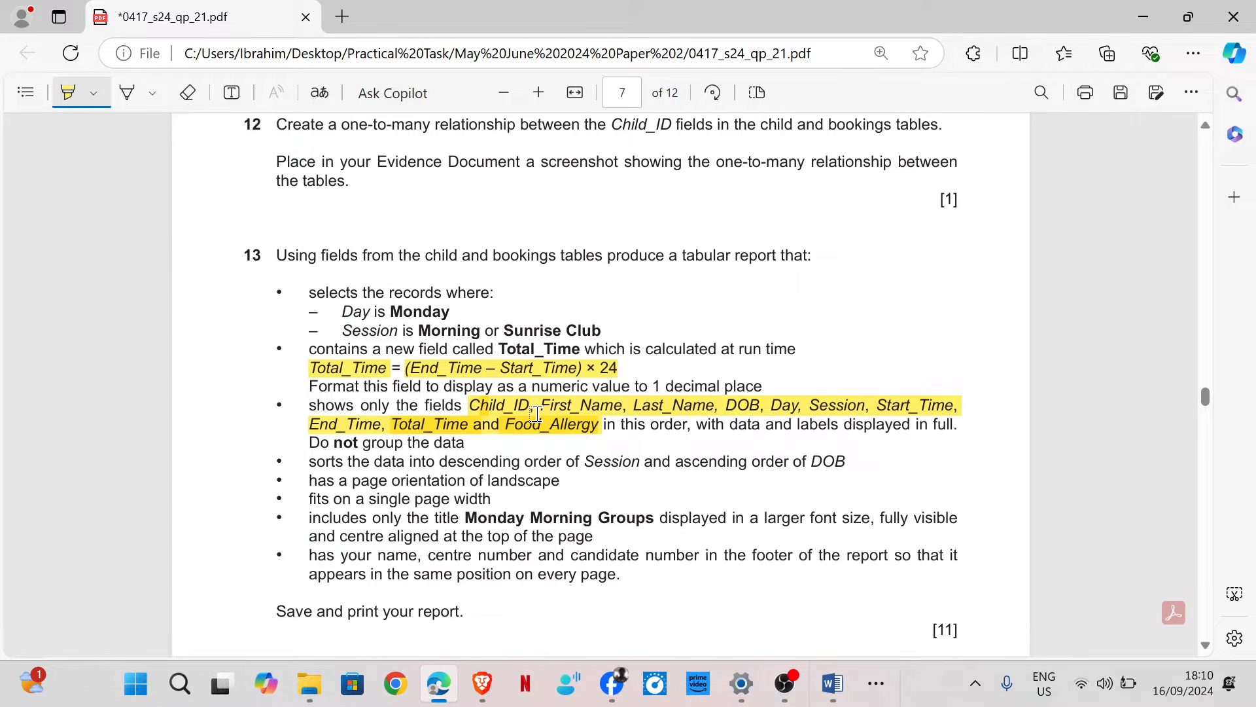
scroll(497, 412, "down", 1)
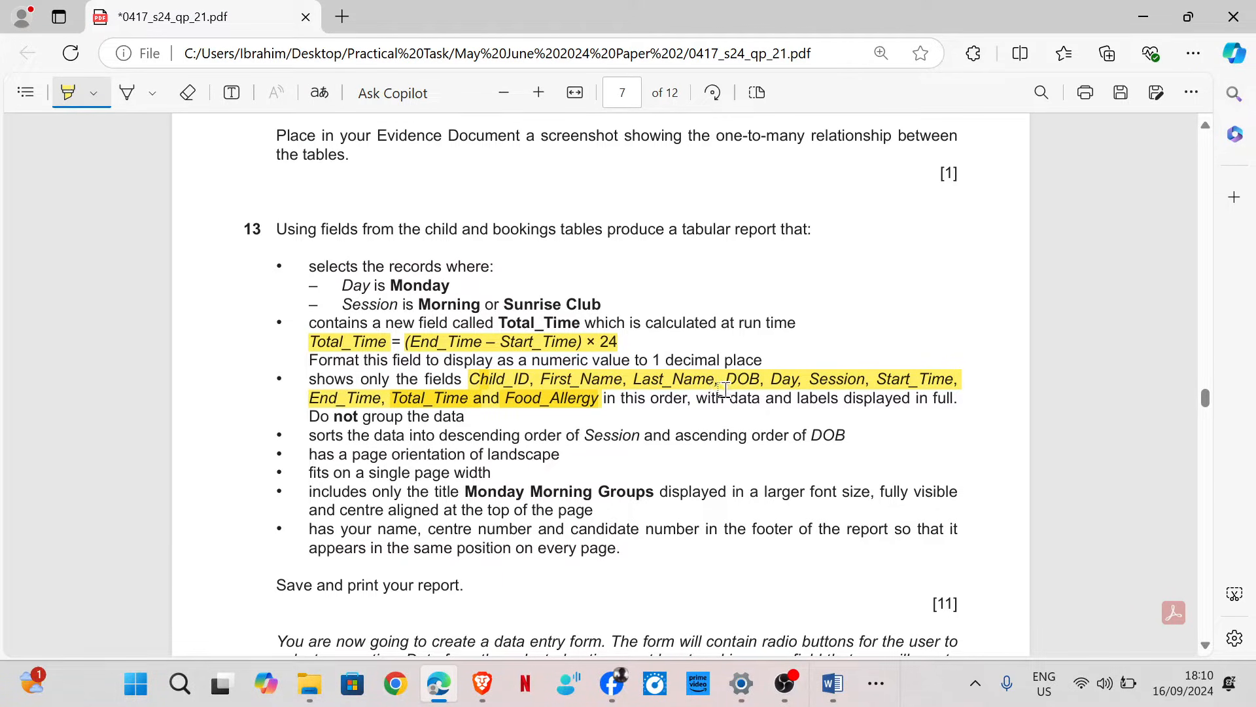
Switch to Access, accept the Child_ID relationship settings and close the Relationships window.
mouse_move(844, 683)
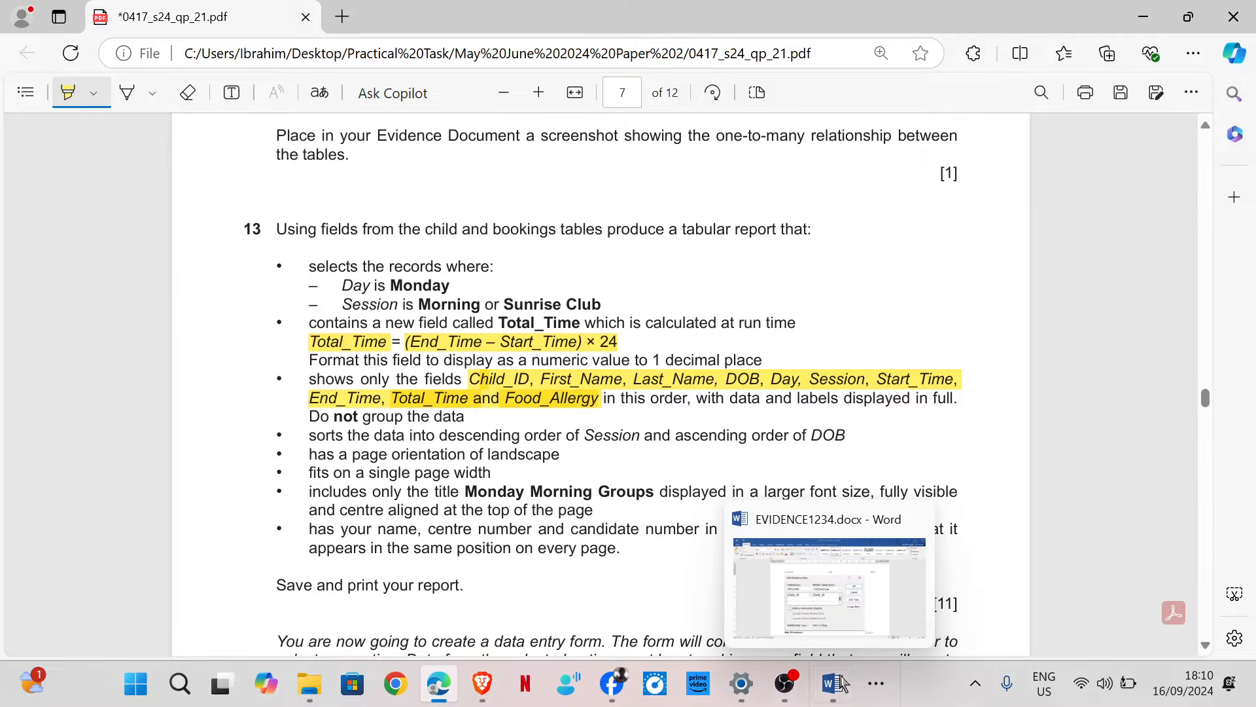
left_click(876, 683)
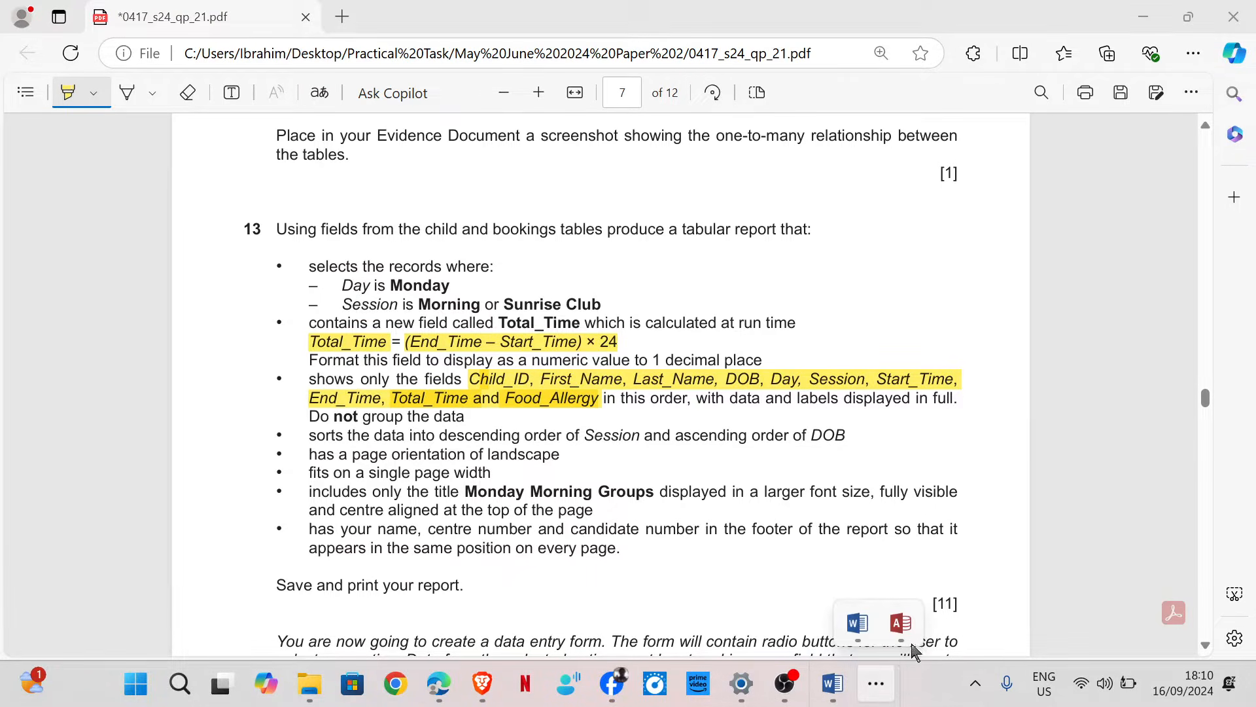
left_click(904, 623)
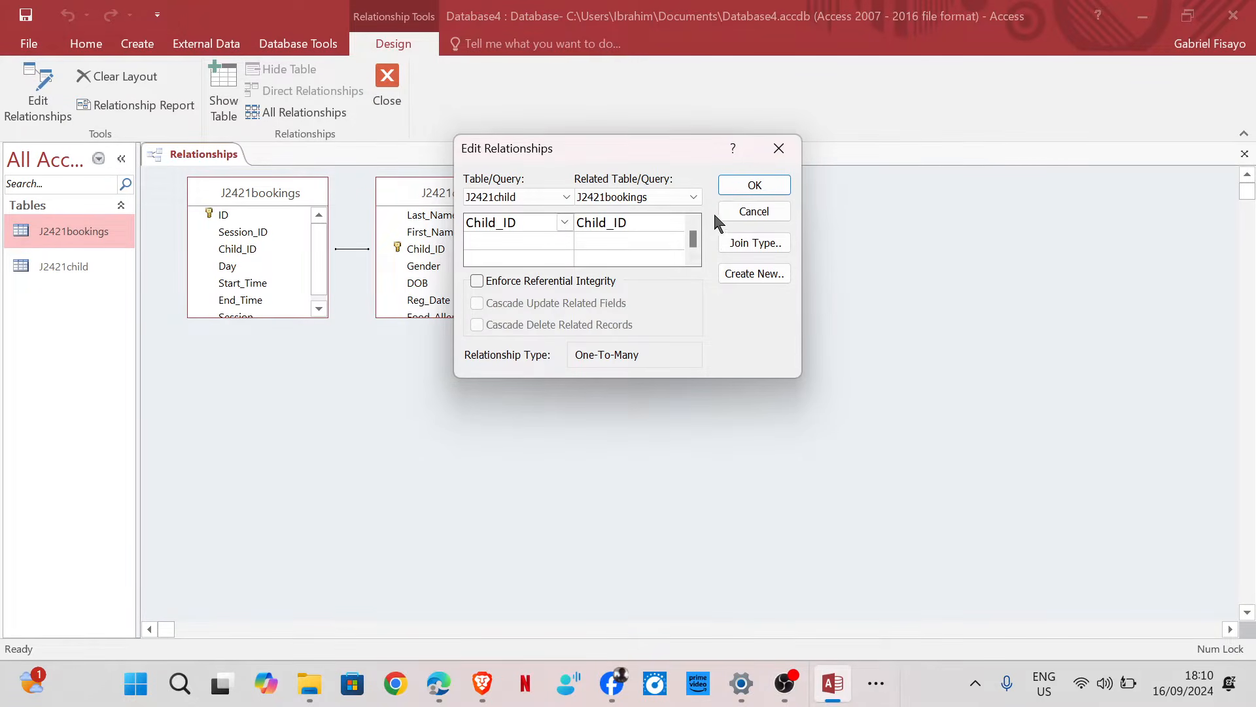
left_click(739, 189)
left_click(387, 101)
left_click(561, 398)
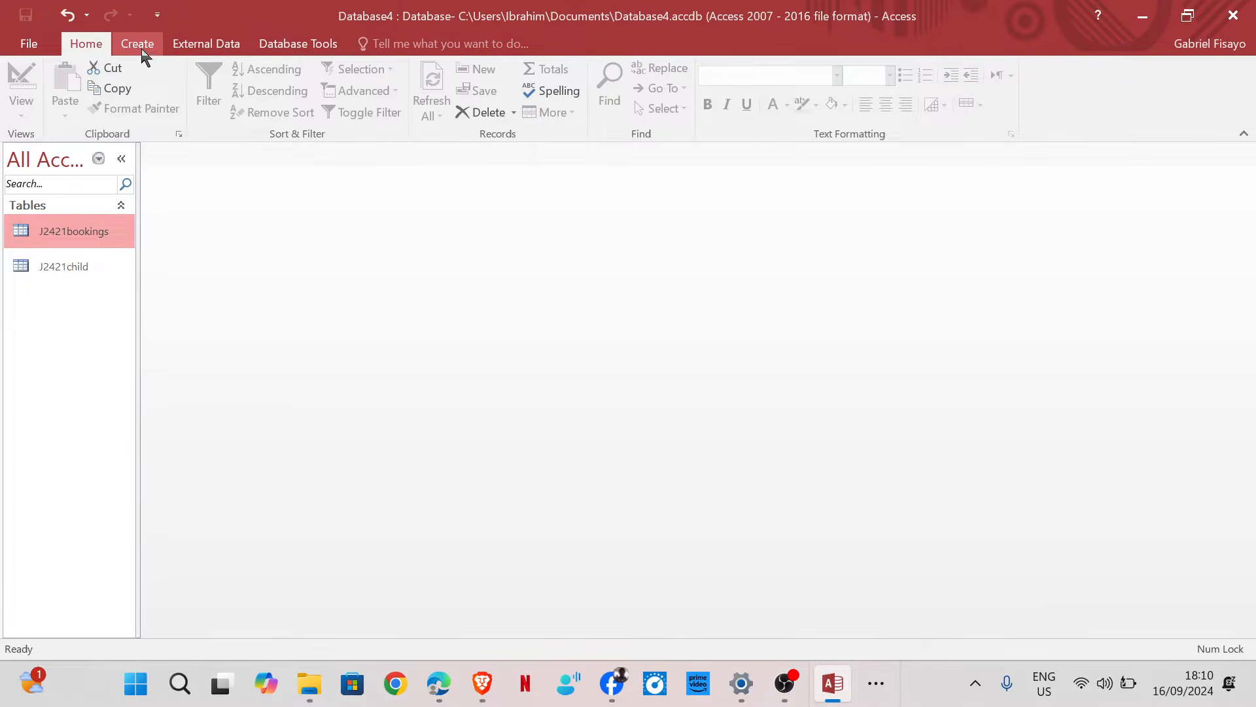
Start a query with the Simple Query Wizard and add Child_ID from J2421bookings as its first field.
left_click(137, 45)
left_click(234, 111)
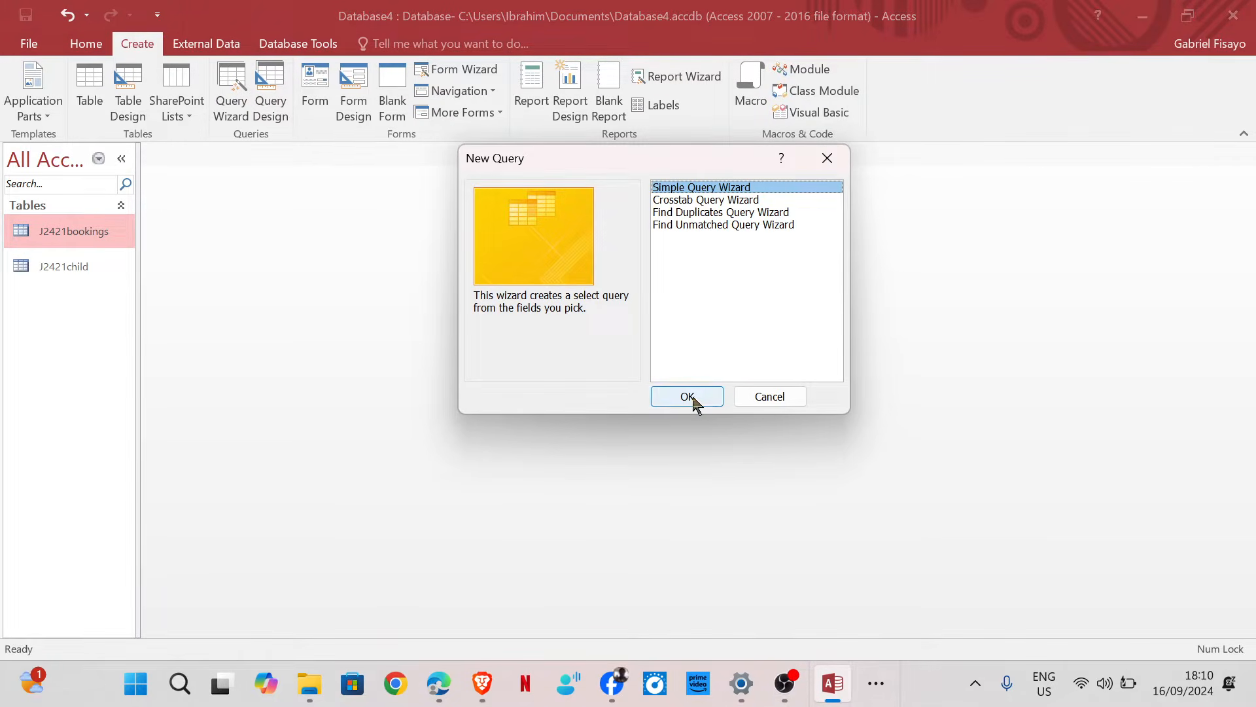
left_click(693, 397)
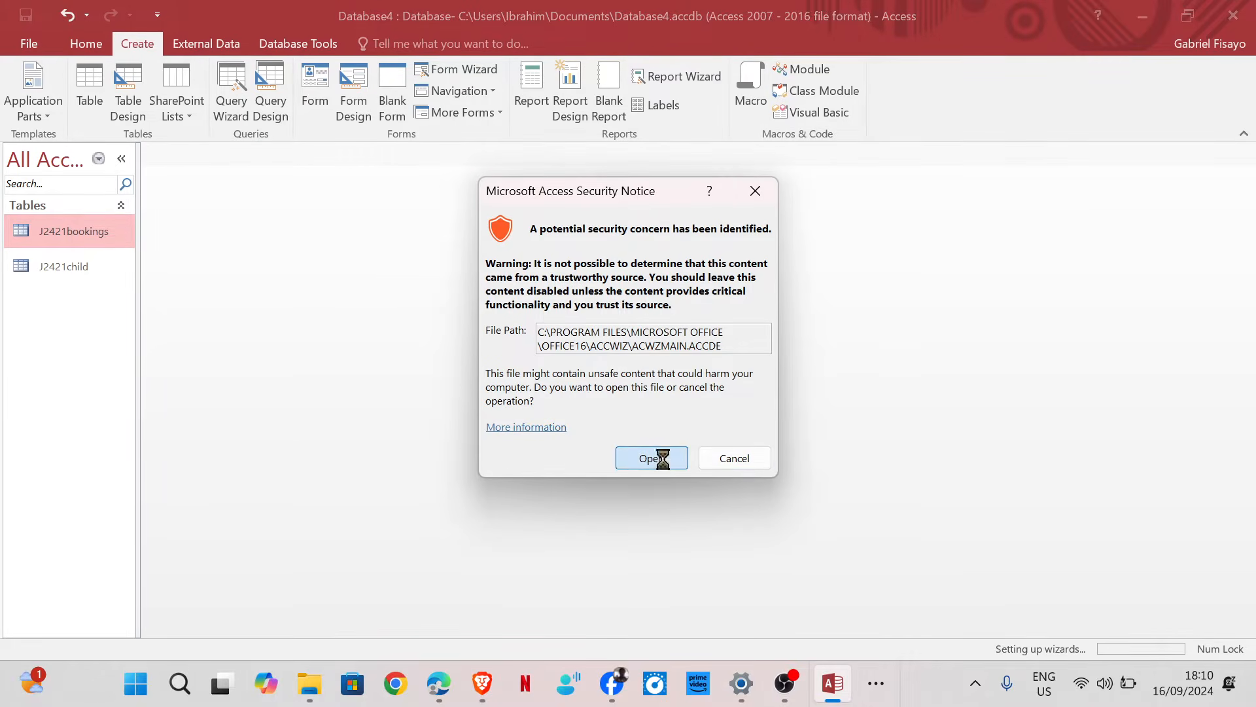
left_click(663, 463)
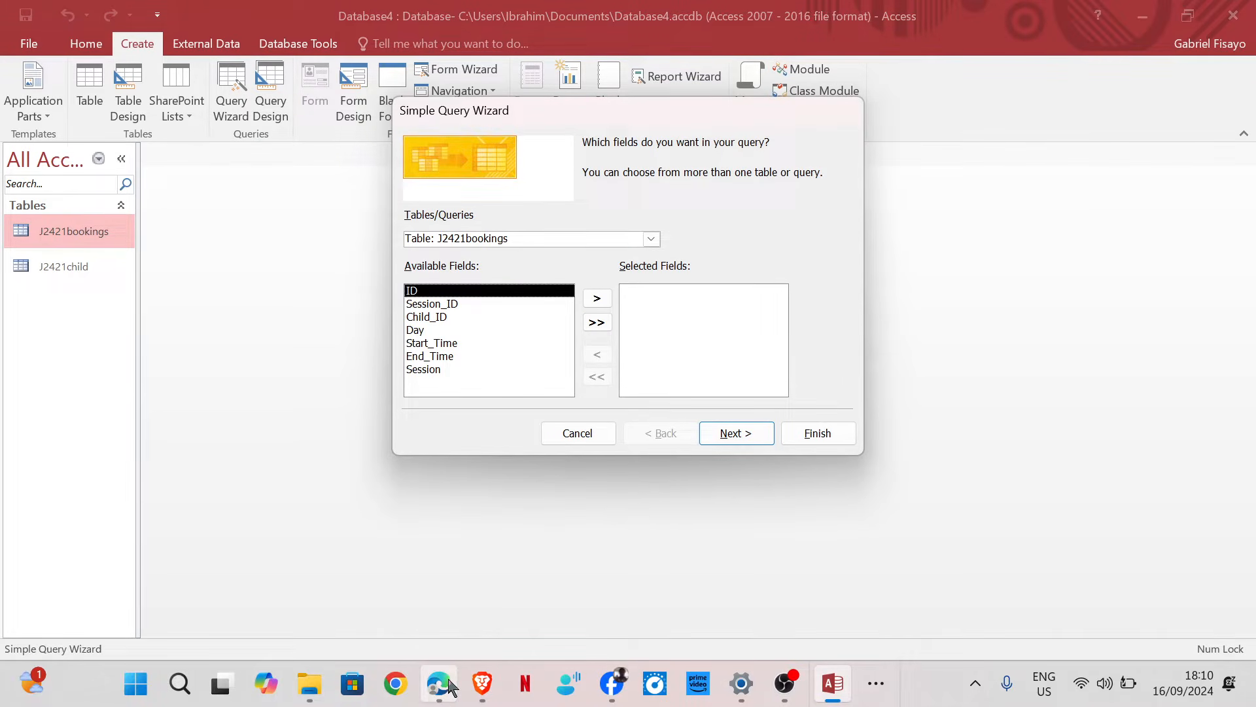
mouse_move(438, 683)
mouse_move(460, 587)
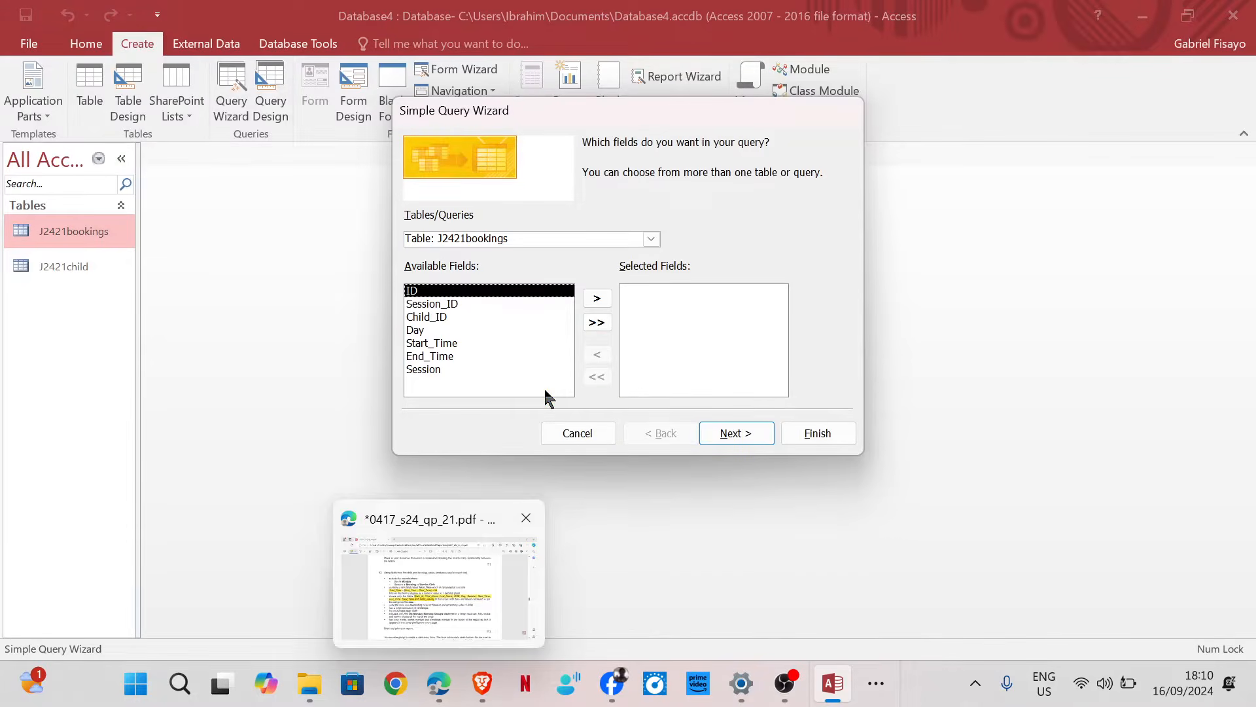
left_click(435, 316)
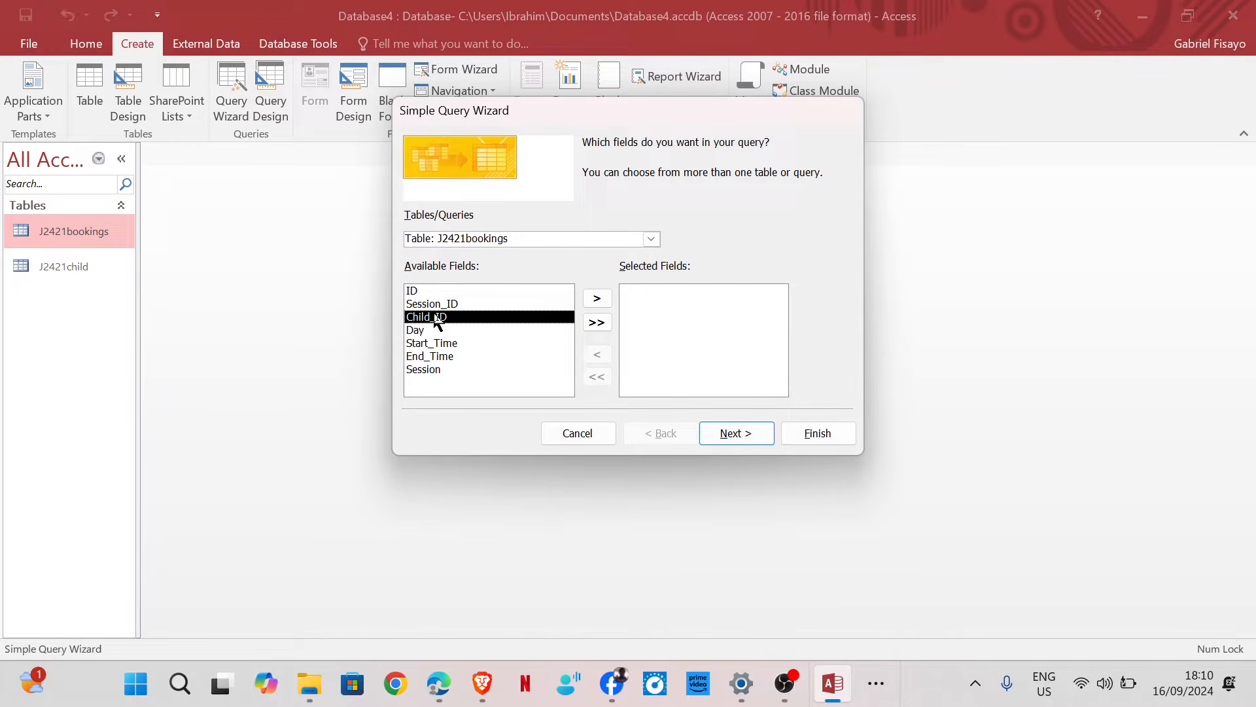
left_click(601, 301)
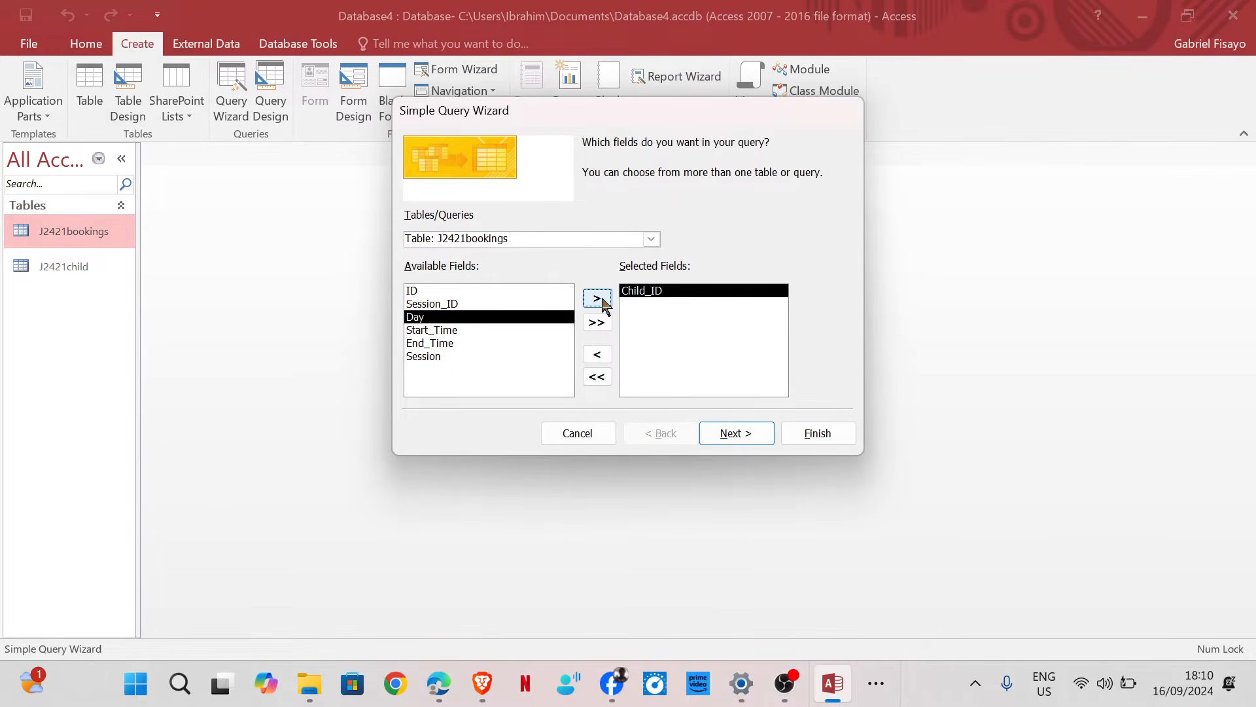
Add First_Name, Last_Name and DOB from the J2421child table to the query's selected fields, in that order.
left_click(651, 240)
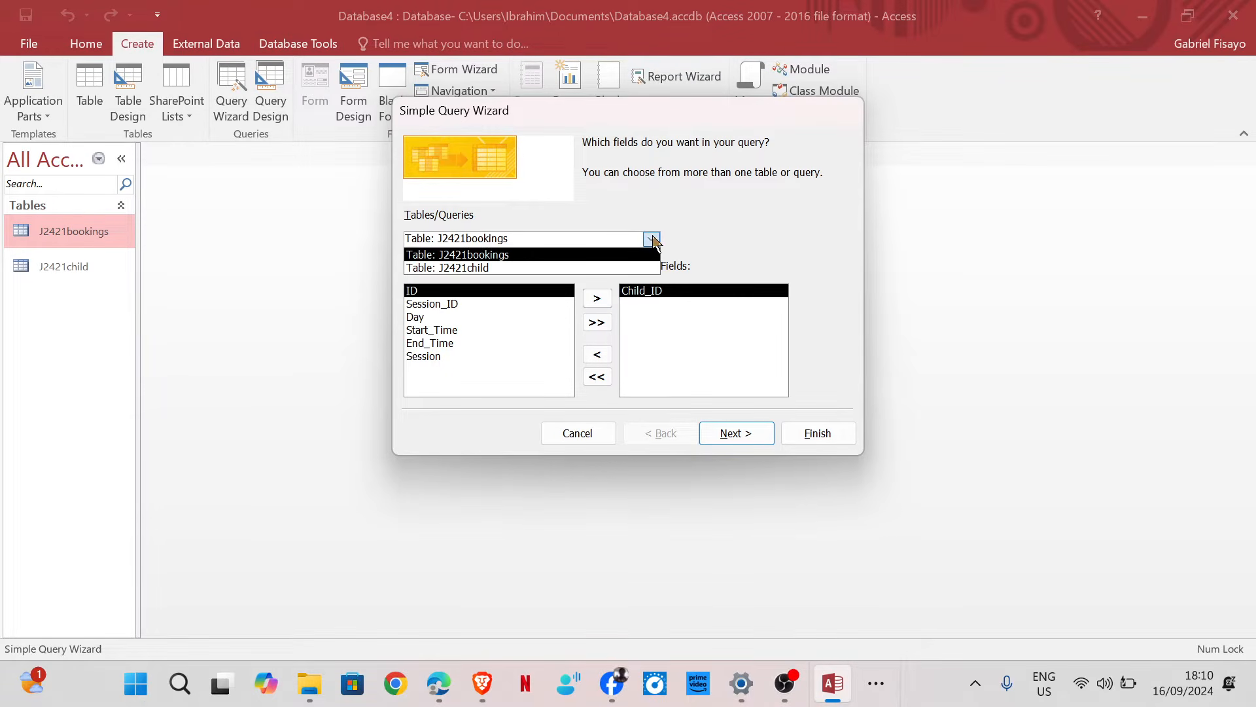
left_click(595, 269)
left_click(534, 316)
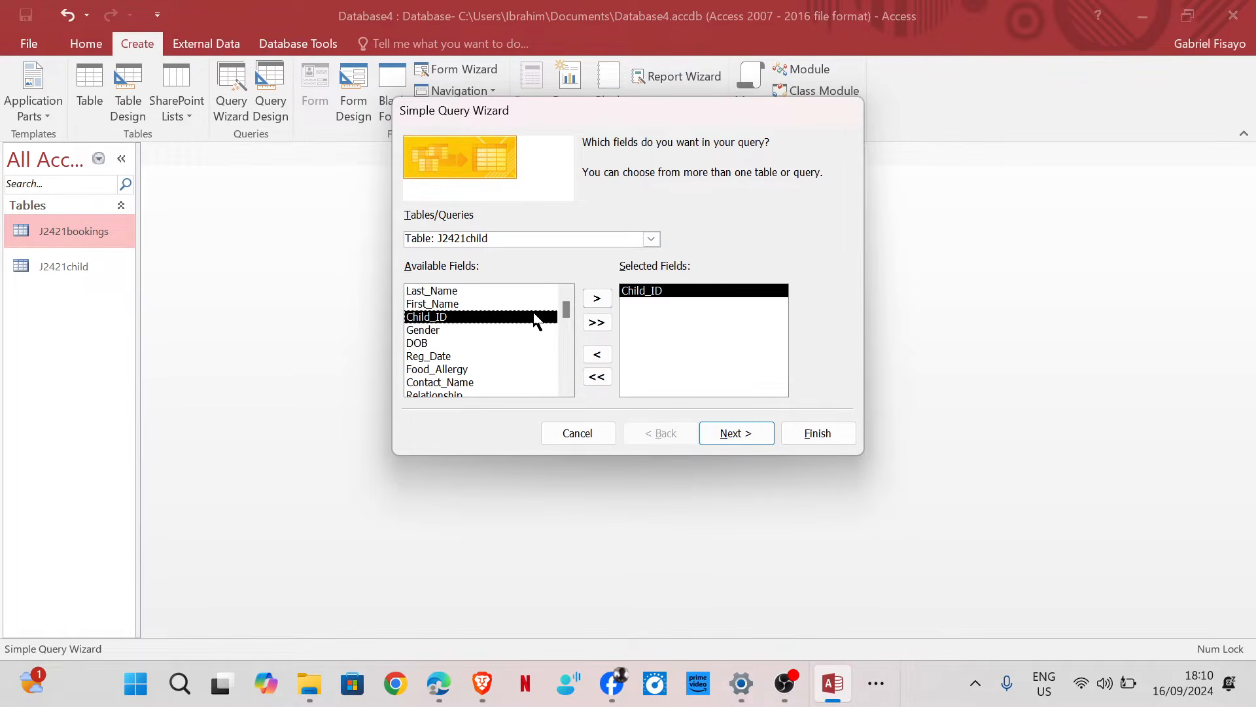
left_click(532, 303)
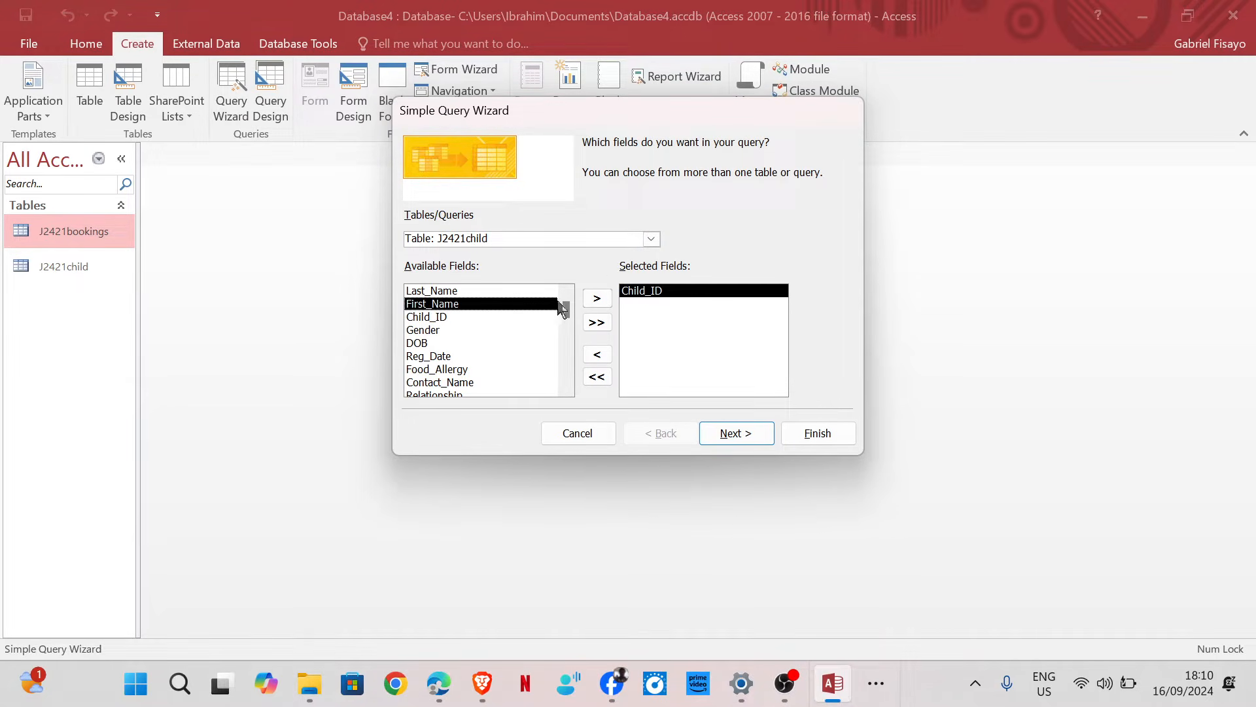
left_click(596, 300)
left_click(530, 291)
left_click(592, 297)
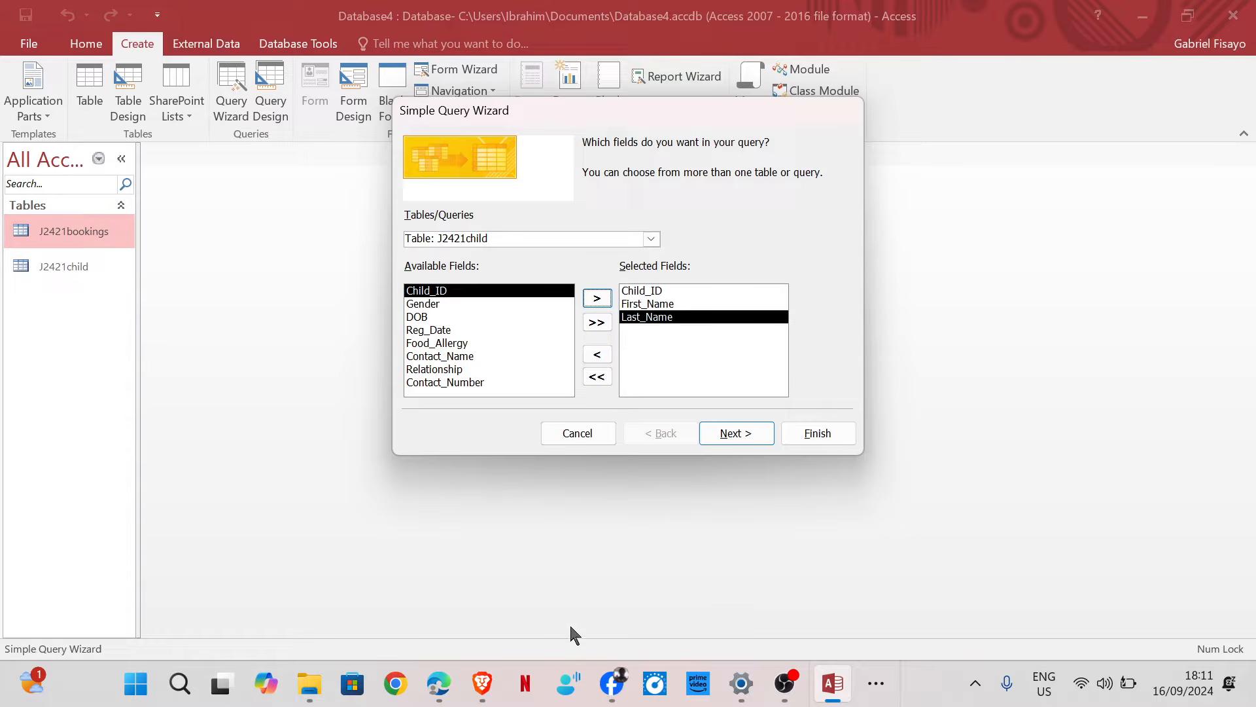
mouse_move(435, 618)
left_click(416, 318)
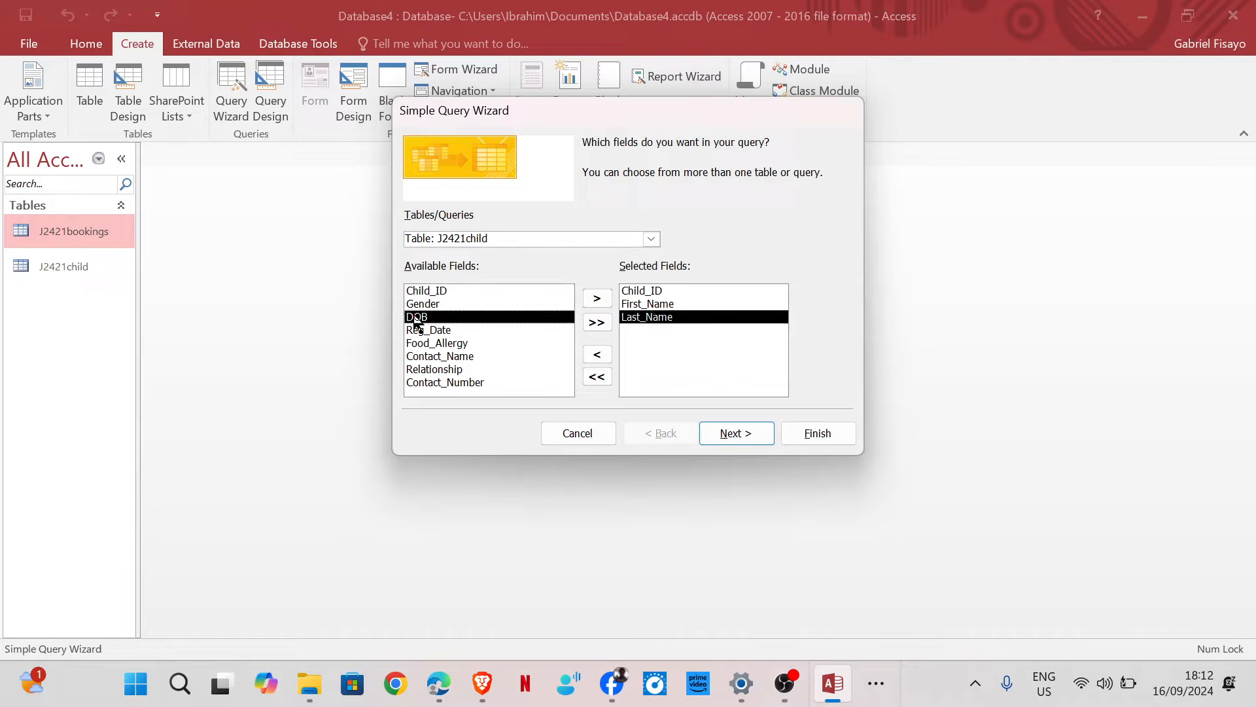
left_click(607, 301)
Add Day and Session from the J2421bookings table to the query, placing them after DOB.
left_click(651, 239)
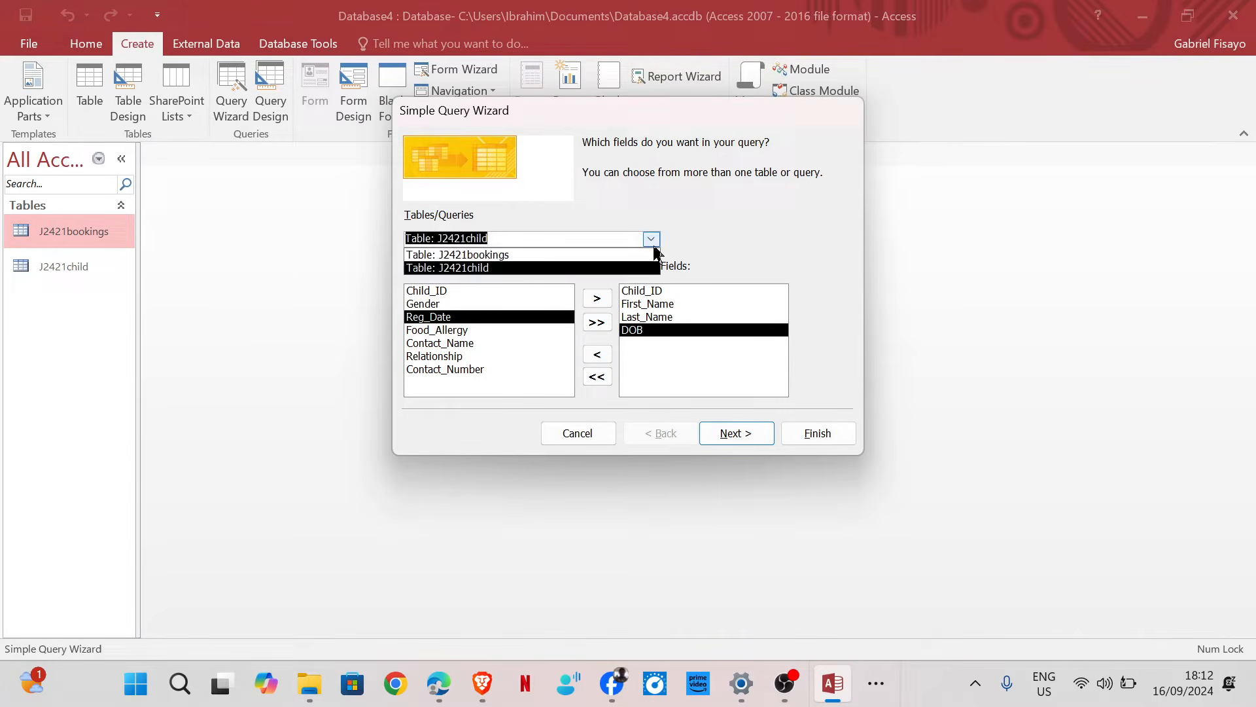
left_click(603, 248)
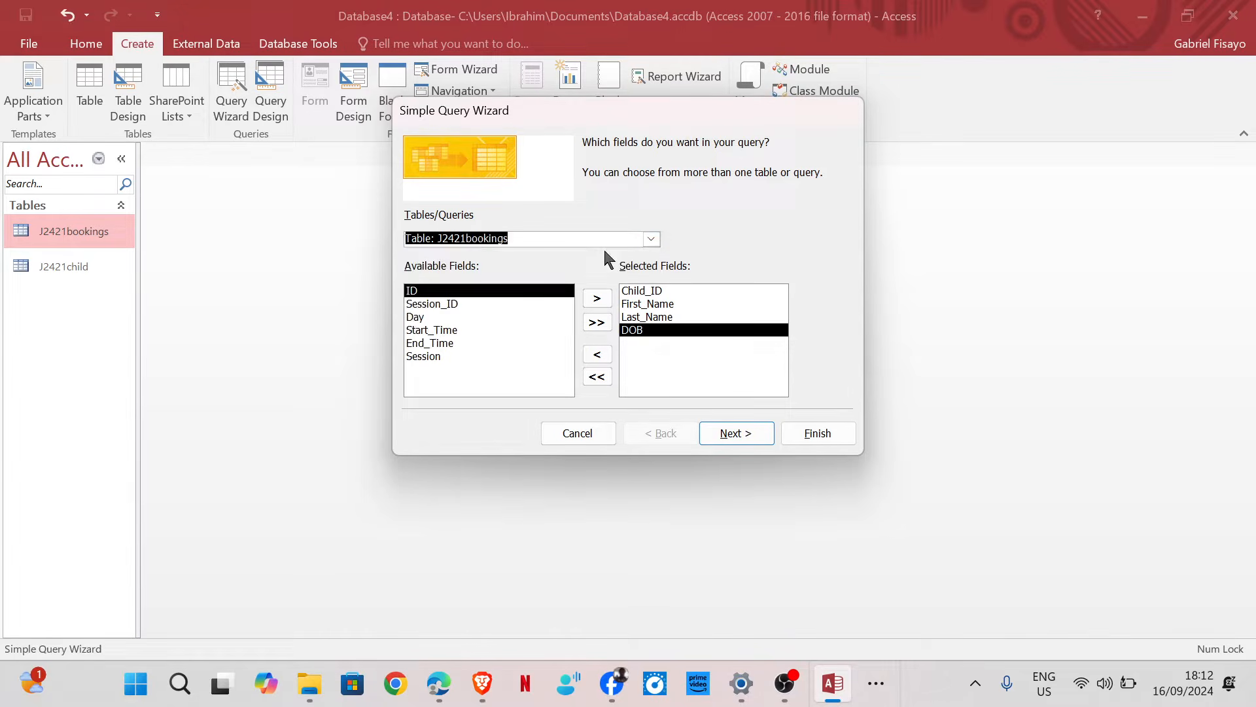
left_click(442, 318)
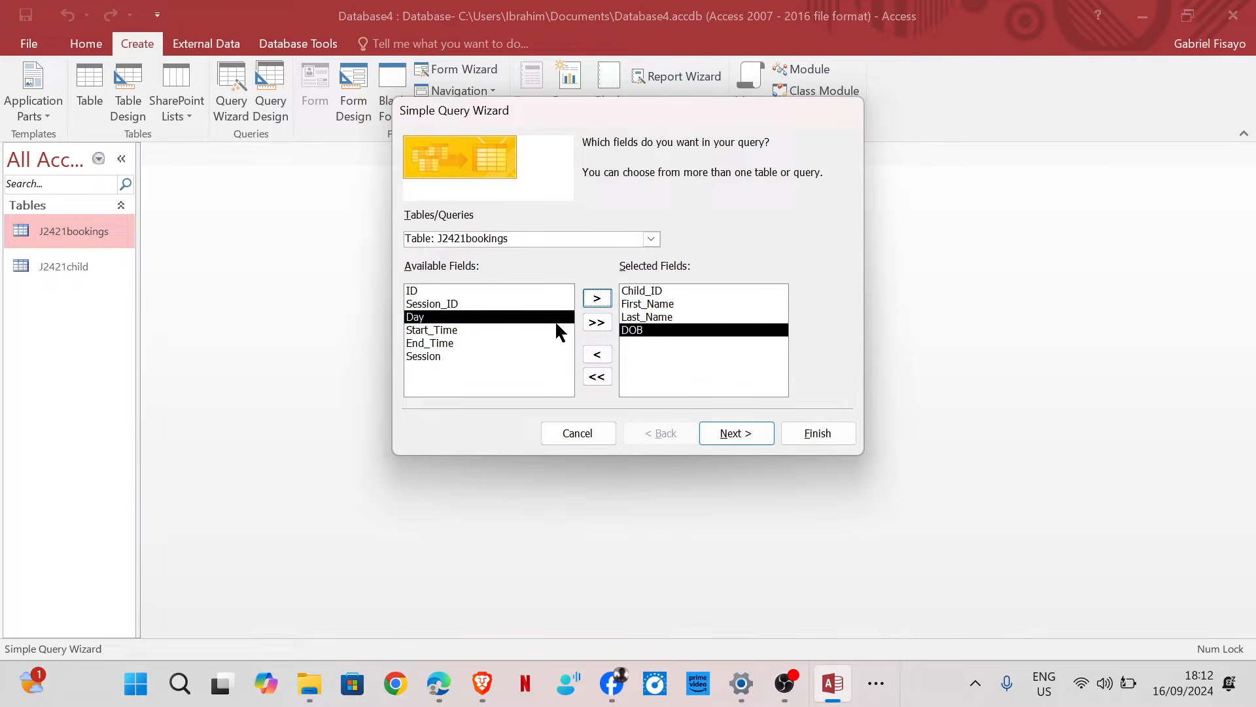
left_click(597, 298)
left_click(596, 298)
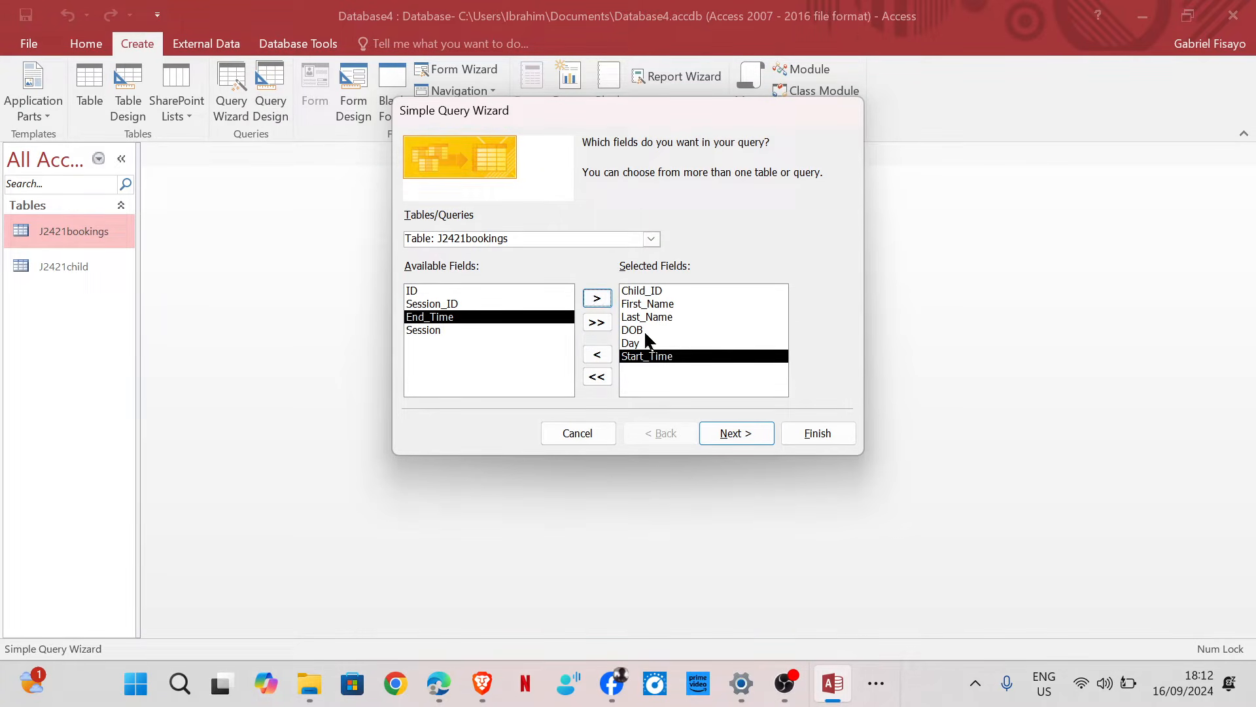
left_click(597, 354)
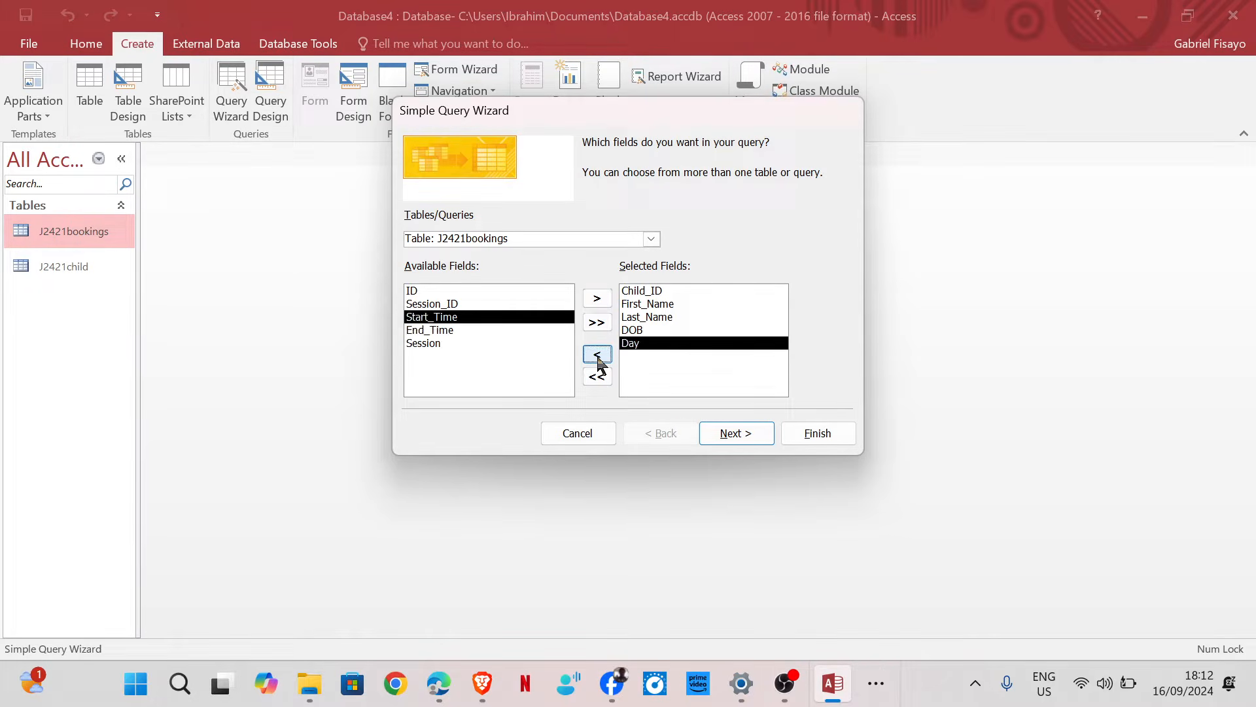
left_click(493, 344)
left_click(596, 298)
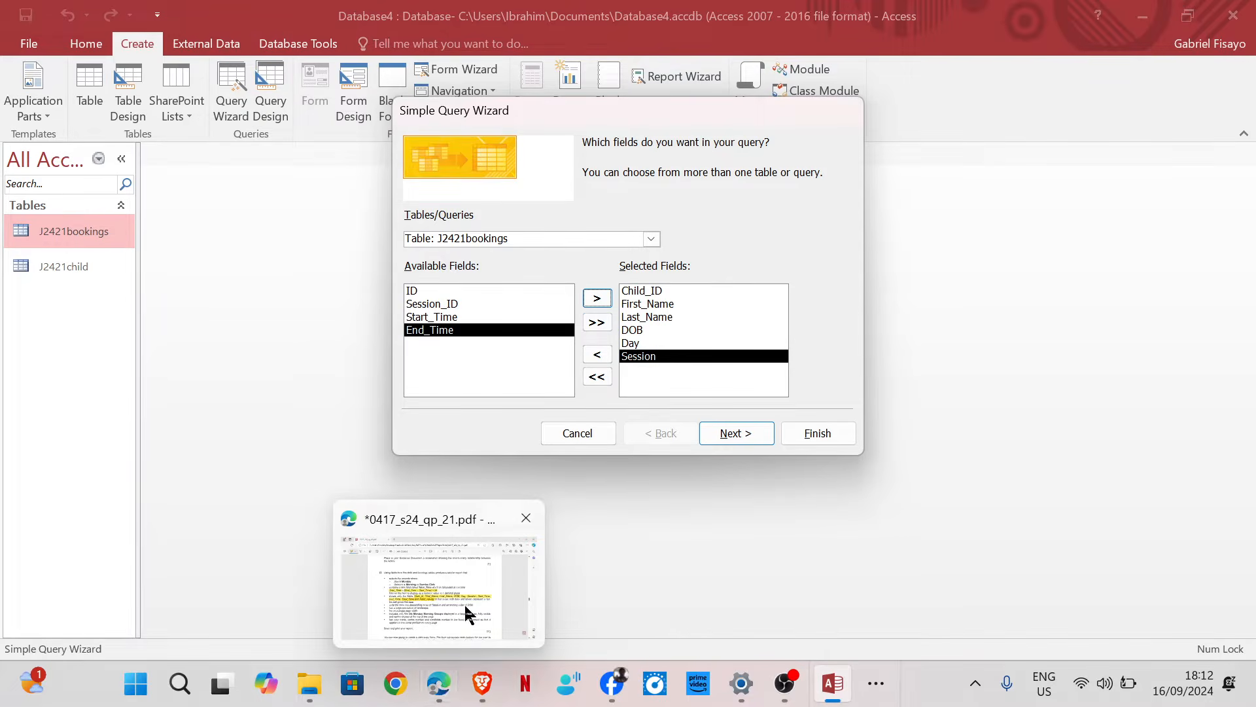
Check the field order in the exam paper and add Start_Time and End_Time to the query after Session.
left_click(469, 606)
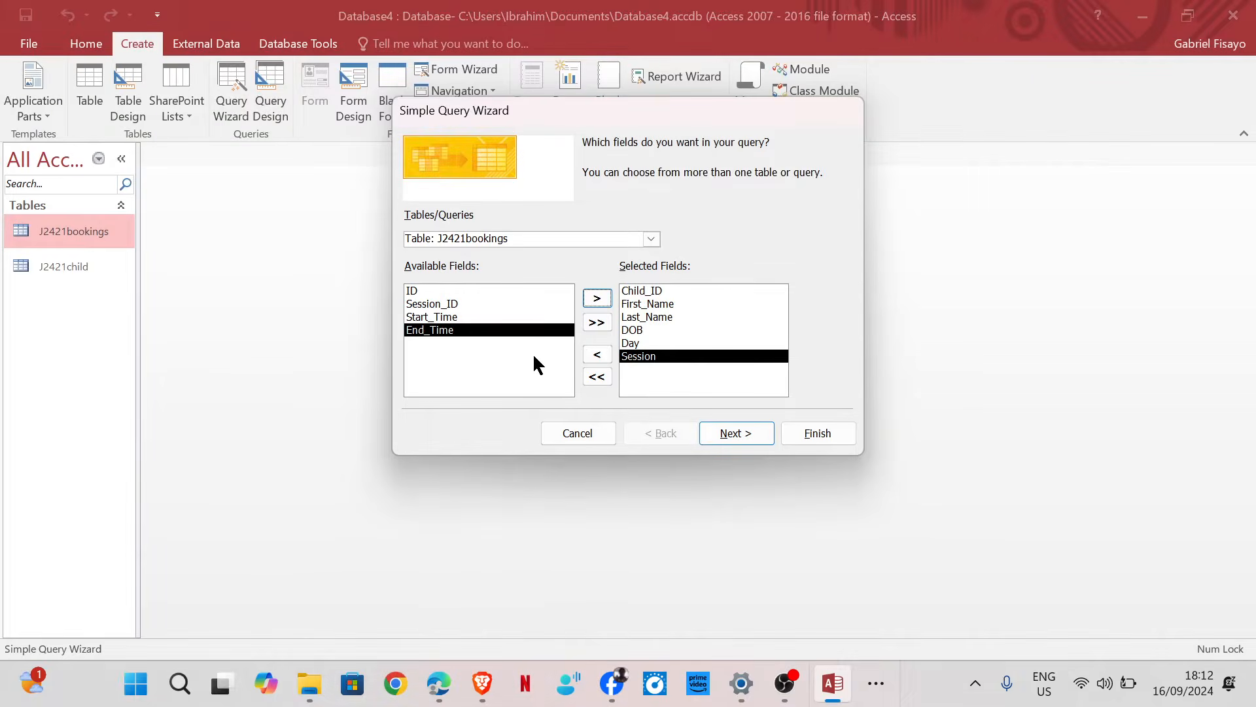
left_click(550, 318)
left_click(568, 304)
left_click(597, 299)
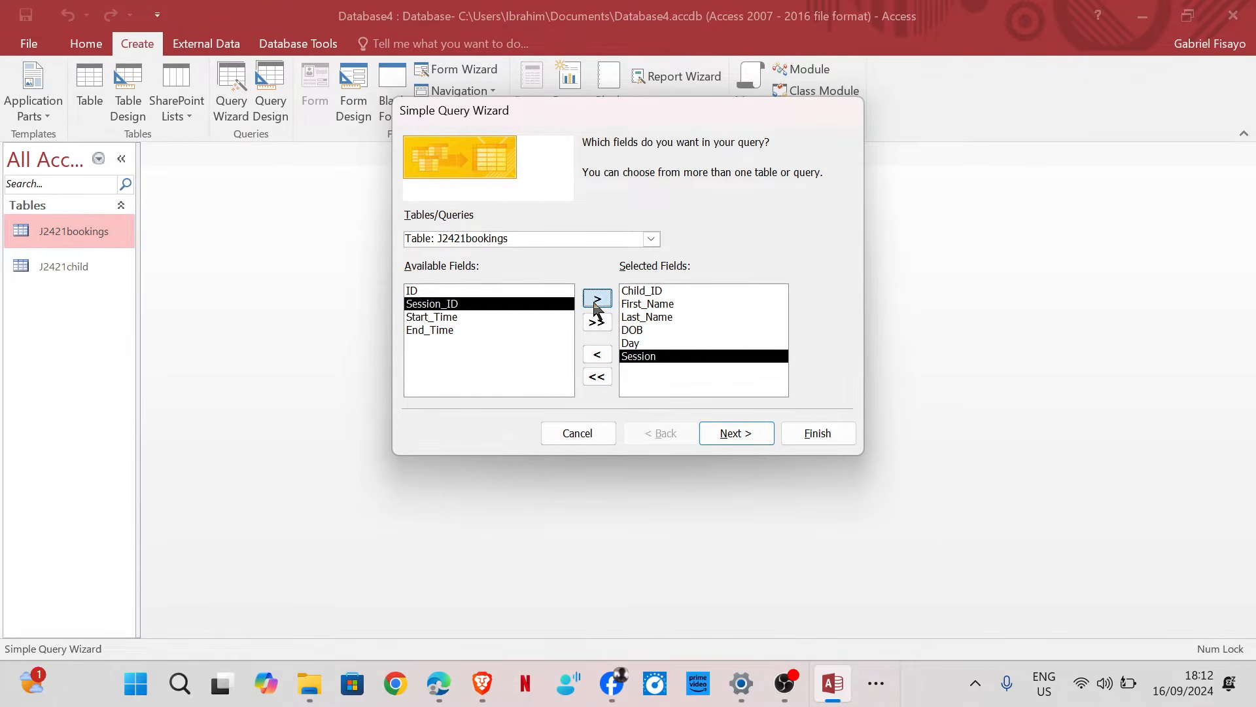
left_click(597, 354)
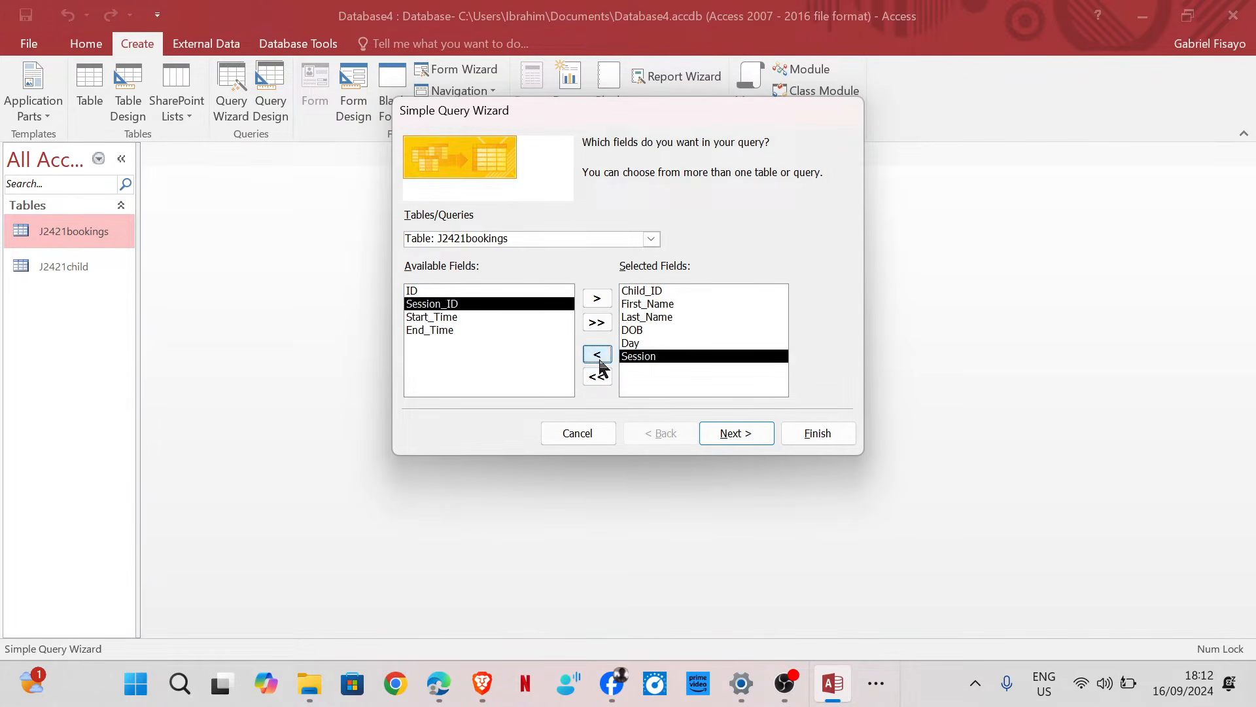
left_click(505, 317)
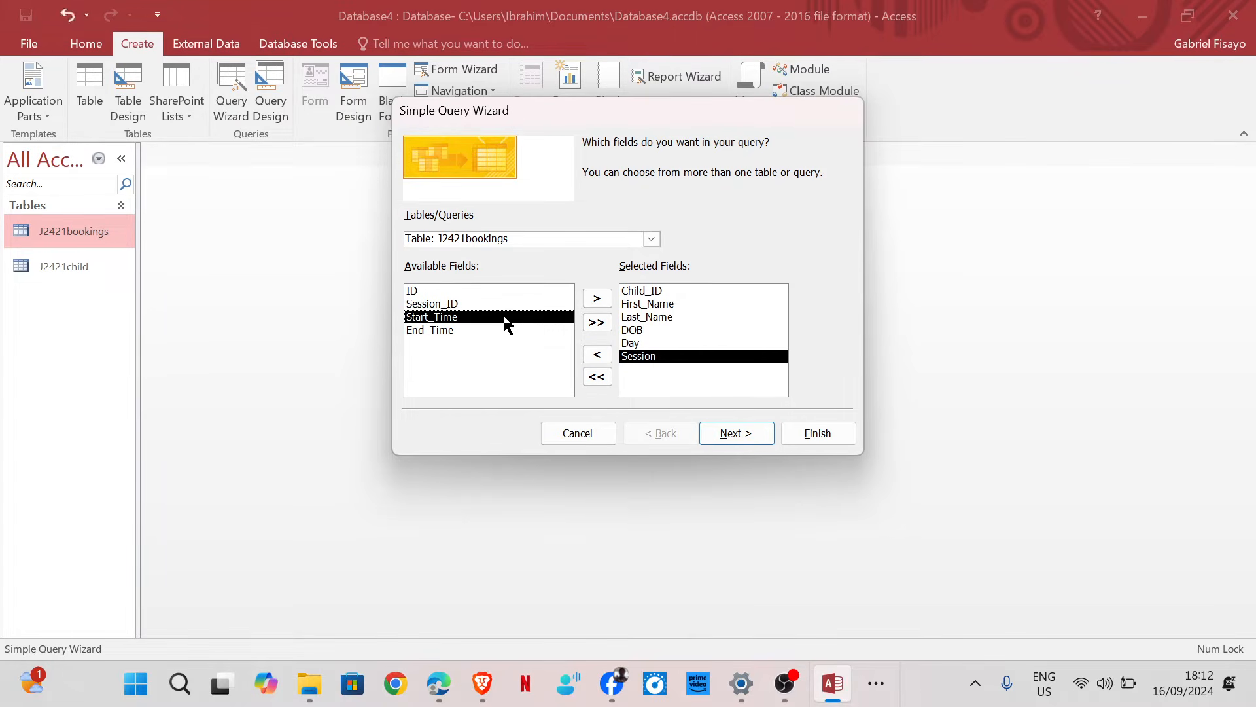
left_click(597, 303)
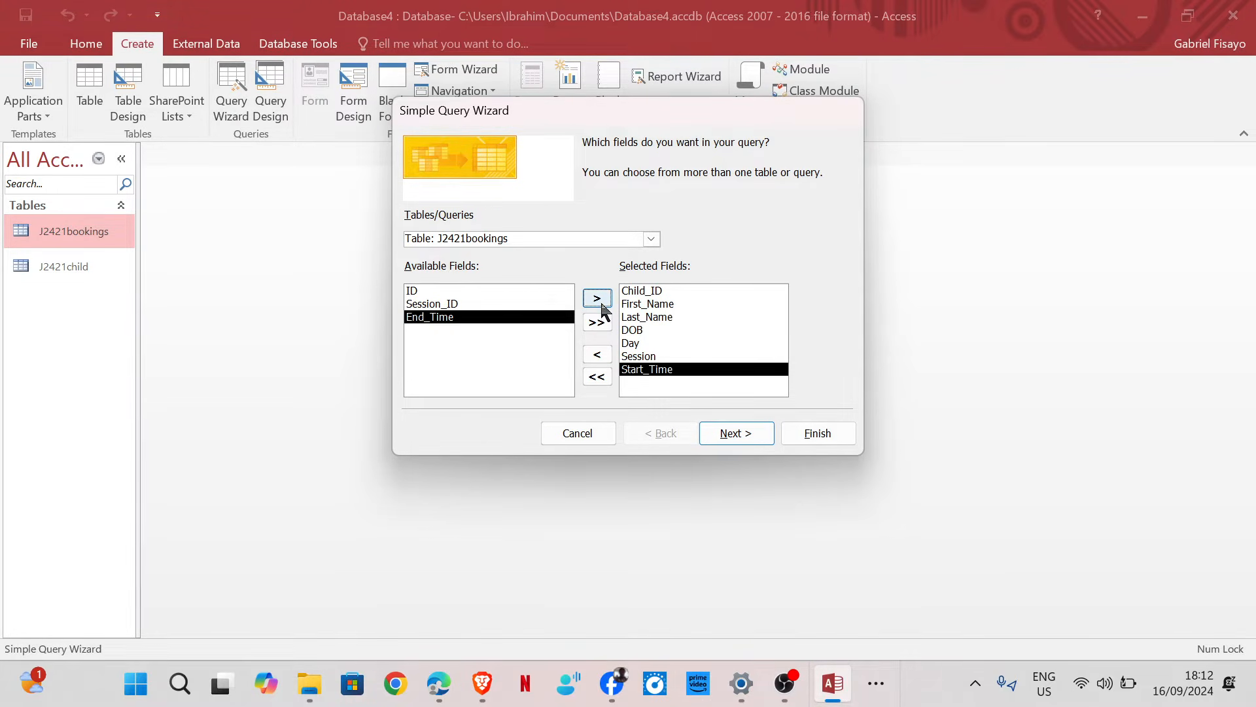
left_click(597, 300)
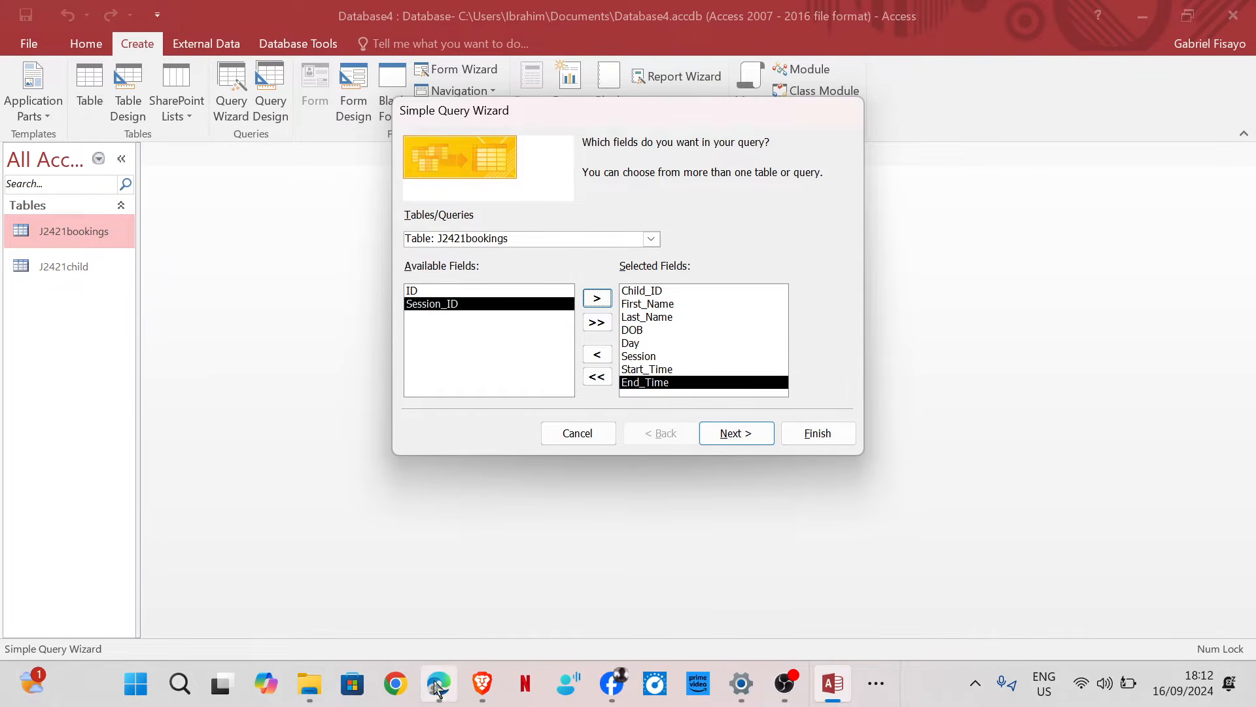
Recheck question 13 in Edge, and finish the query in Access with the title Q1, opening it to view information.
mouse_move(437, 687)
left_click(449, 599)
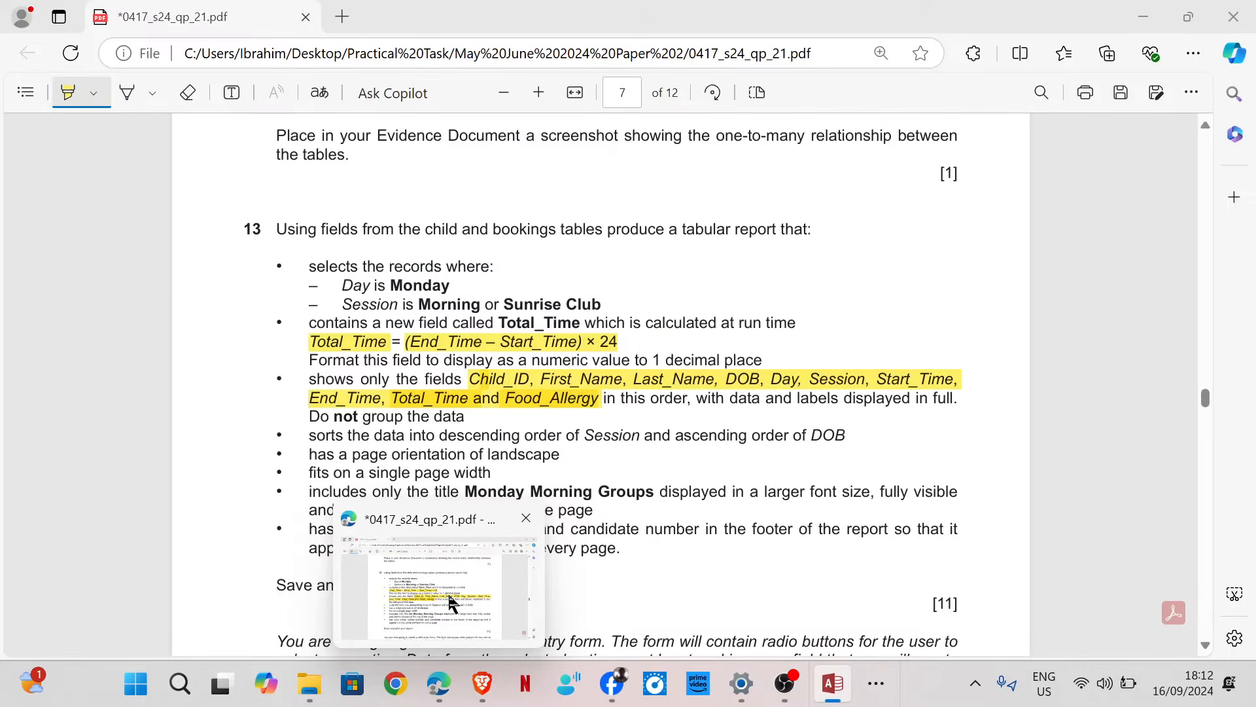
left_click(452, 602)
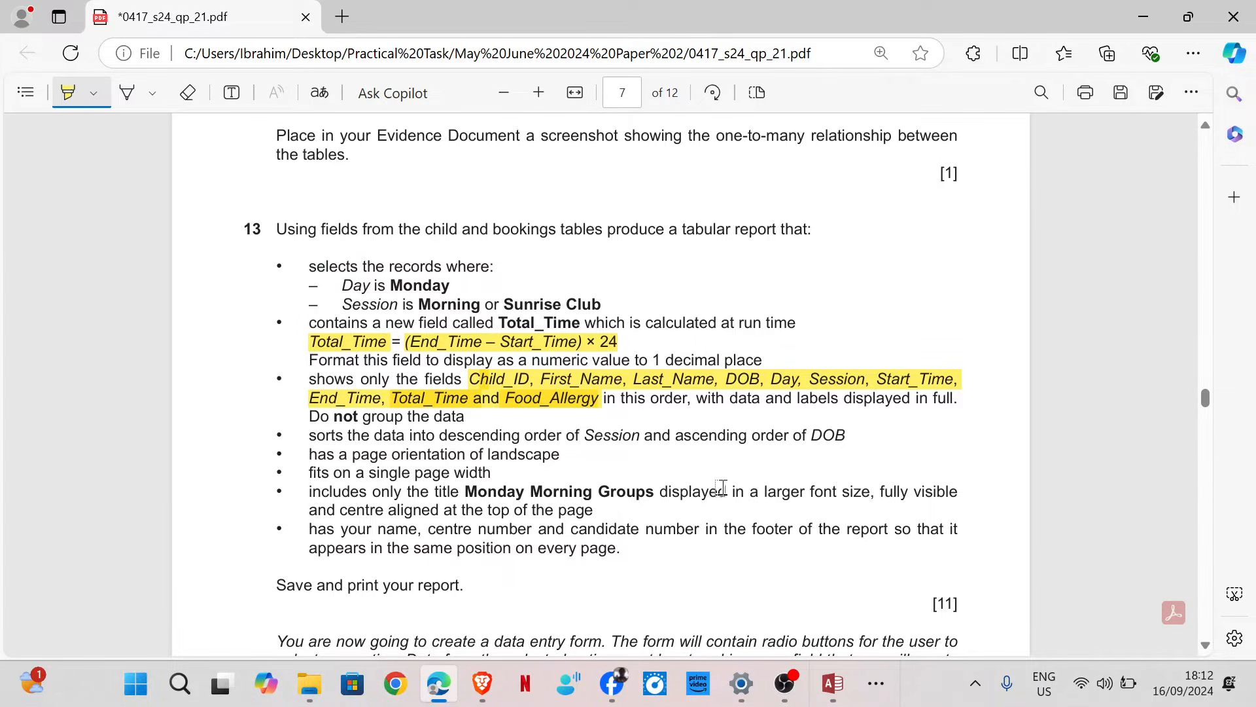
mouse_move(855, 698)
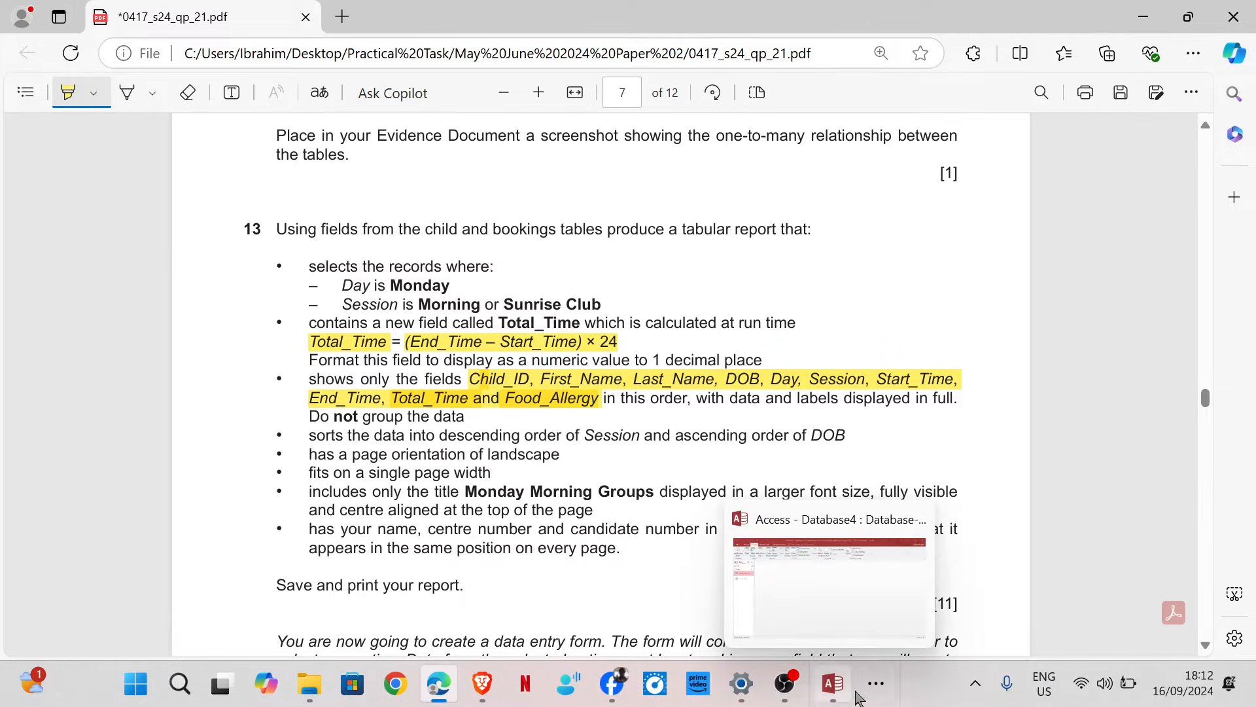
left_click(835, 618)
left_click(736, 434)
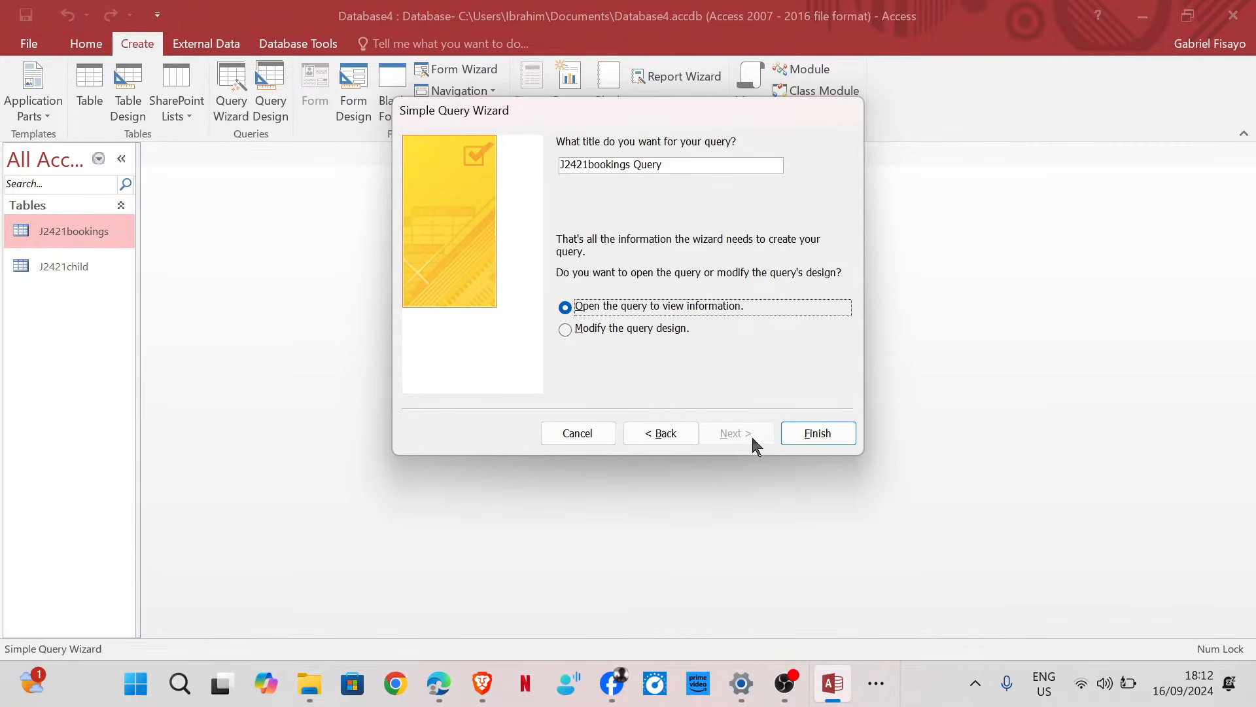
left_click(664, 164)
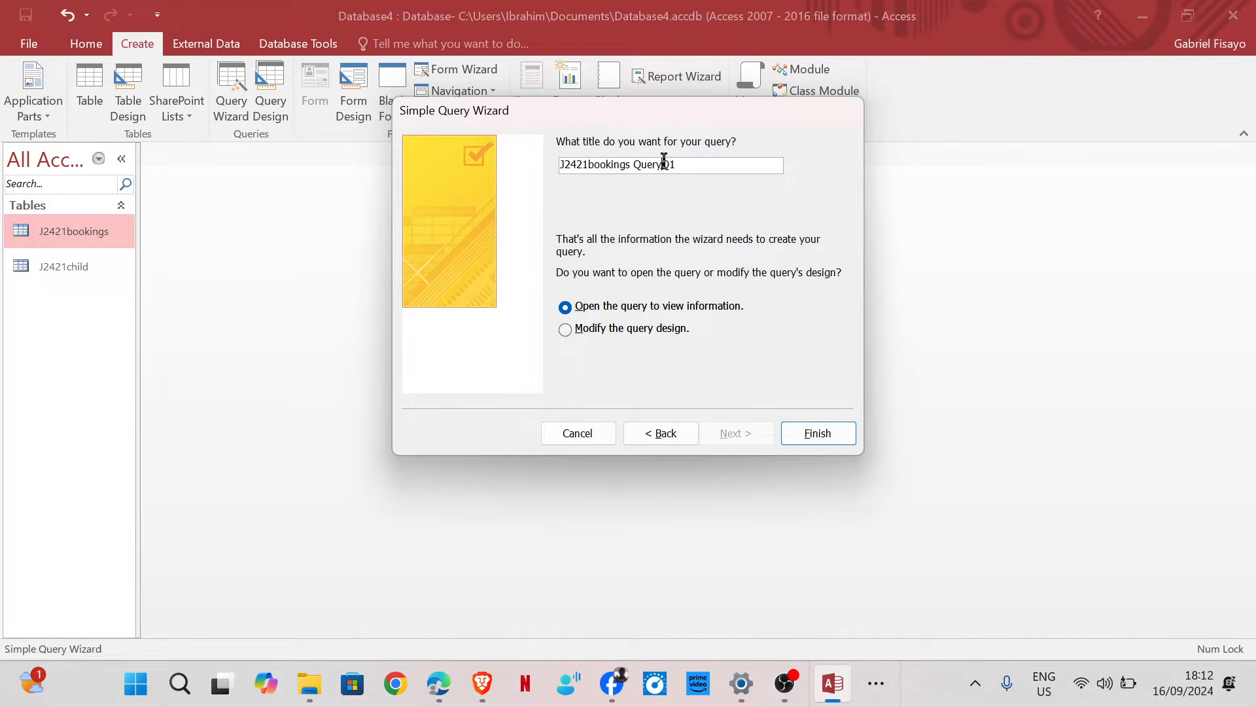
key("BackSpace")
key("BackSpace")
key("BackSpace")
key("BackSpace")
key("BackSpace")
key("BackSpace")
key("BackSpace")
key("BackSpace")
key("BackSpace")
key("BackSpace")
key("BackSpace")
key("BackSpace")
key("BackSpace")
key("BackSpace")
key("BackSpace")
key("BackSpace")
key("BackSpace")
key("BackSpace")
key("BackSpace")
type("Q1")
left_click(806, 437)
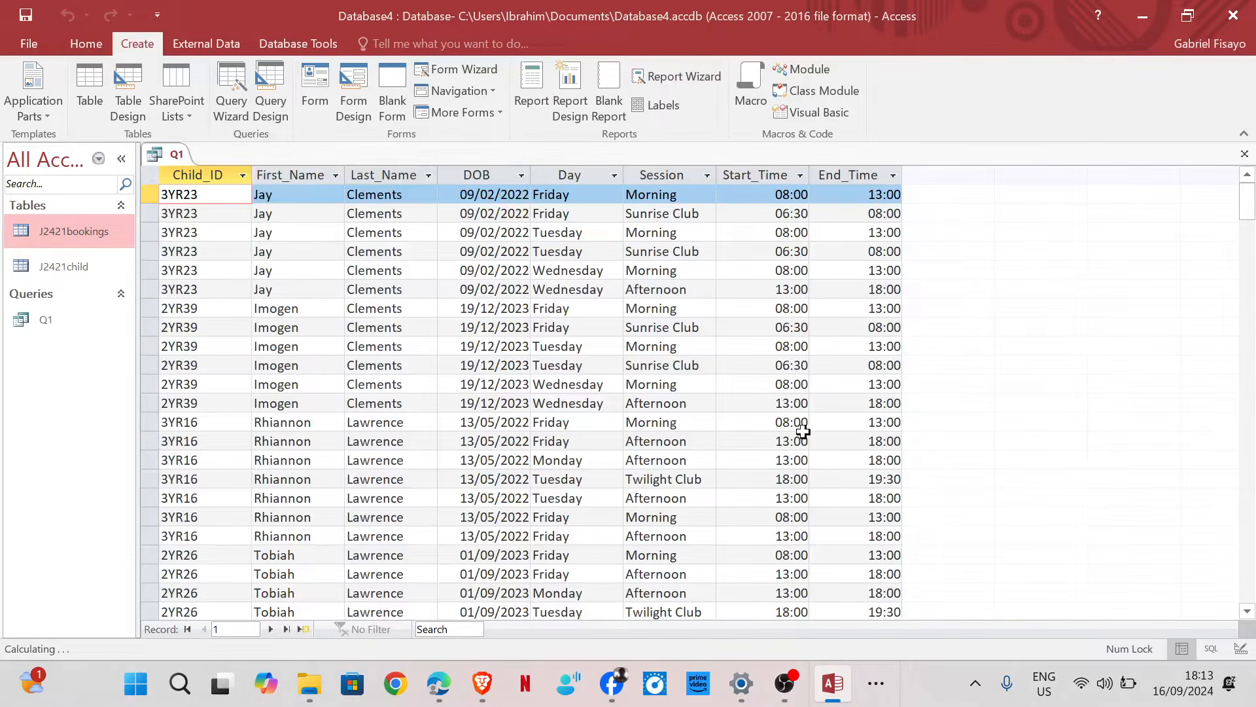
Switch query Q1 to Design View and close the Property Sheet.
left_click(90, 43)
left_click(14, 98)
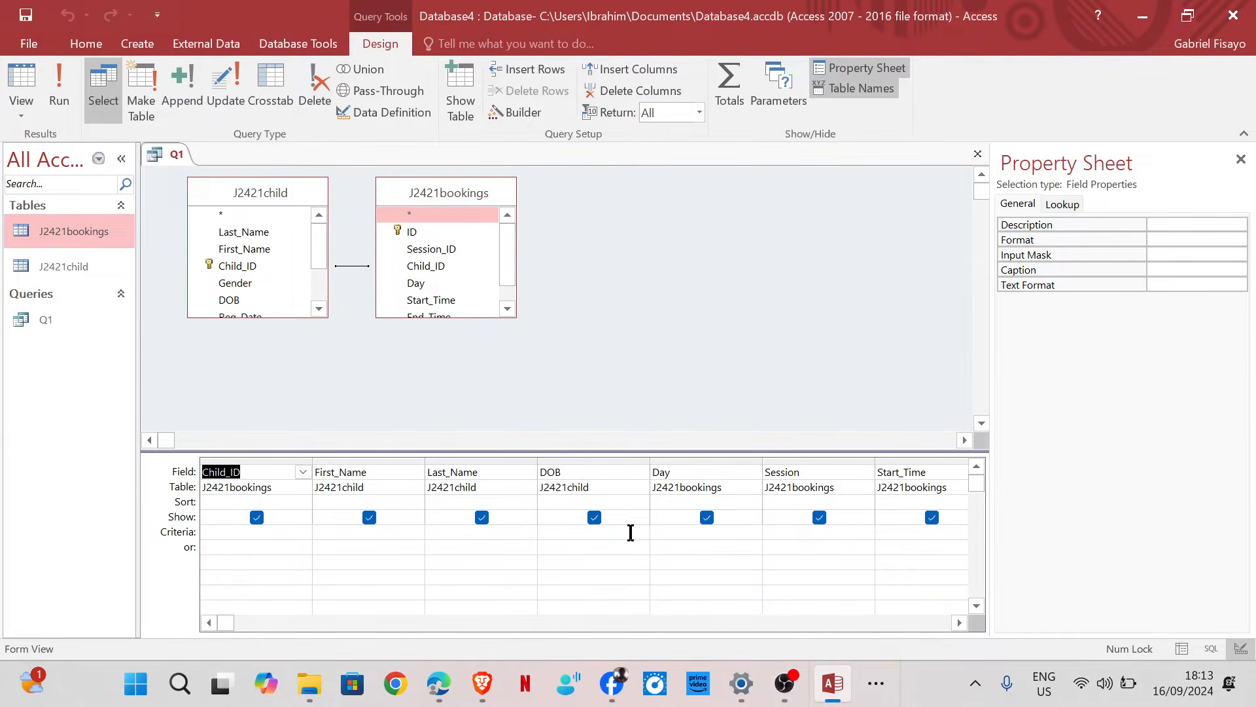
left_click(1239, 161)
Check the formula in the exam paper in Edge, add Total_Time: ([End_Time] - [Start_Time]) * 24 after End_Time in Access, and run the query.
left_click(1152, 471)
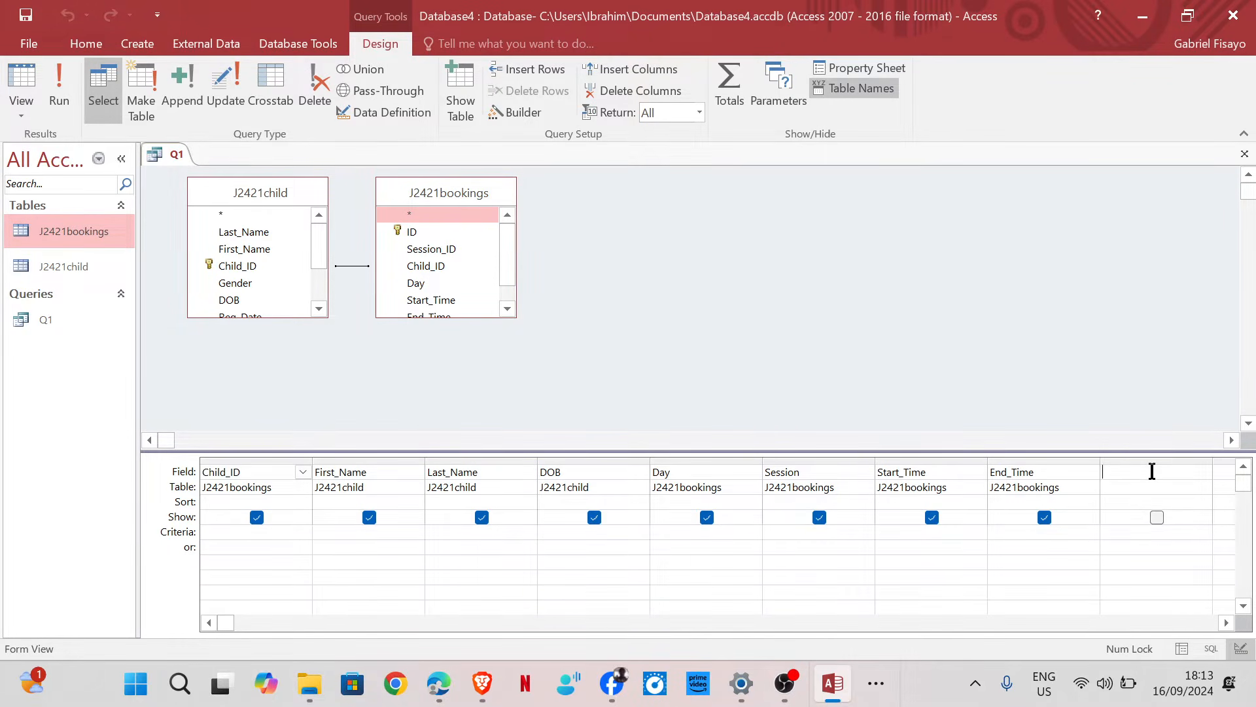
left_click(442, 684)
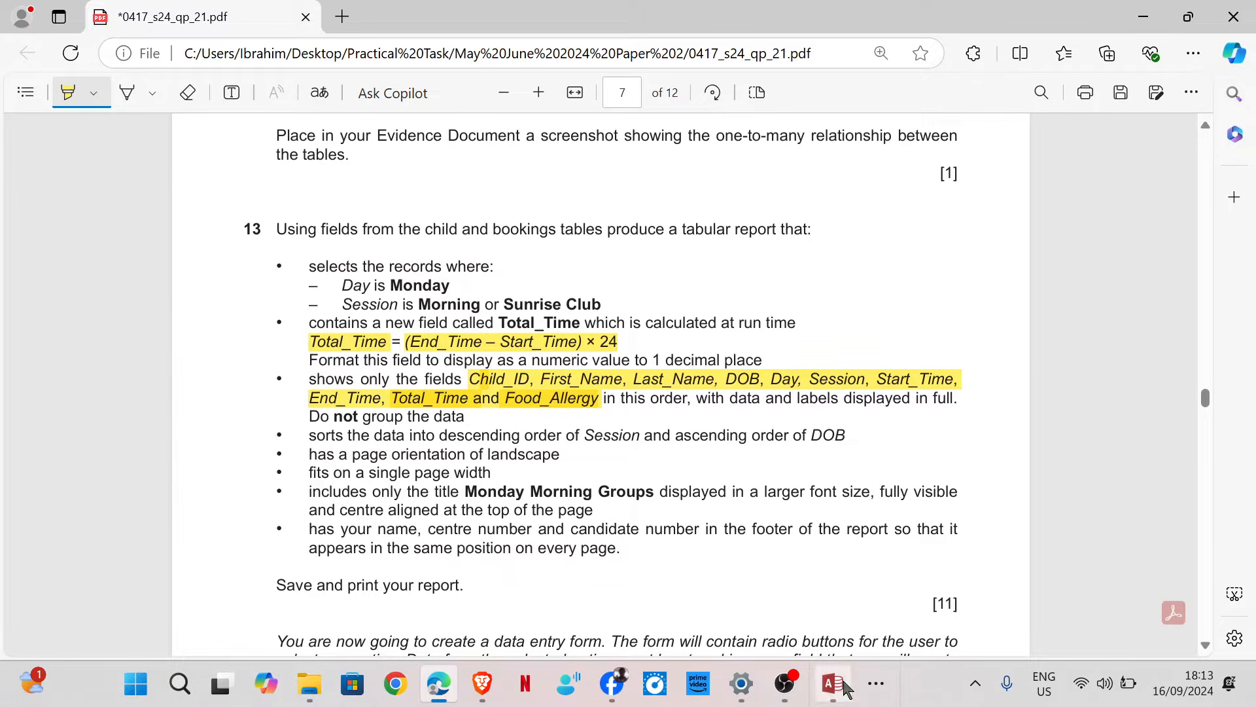
mouse_move(846, 688)
left_click(858, 615)
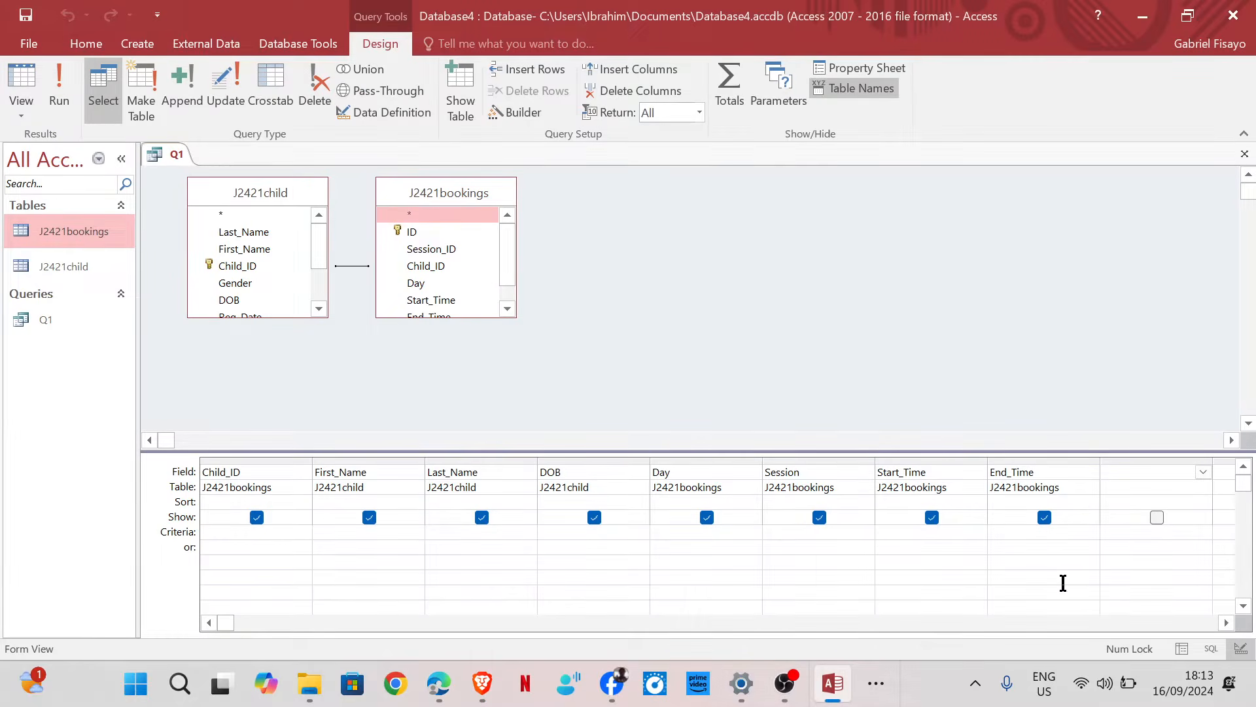
type("Total_Time:([")
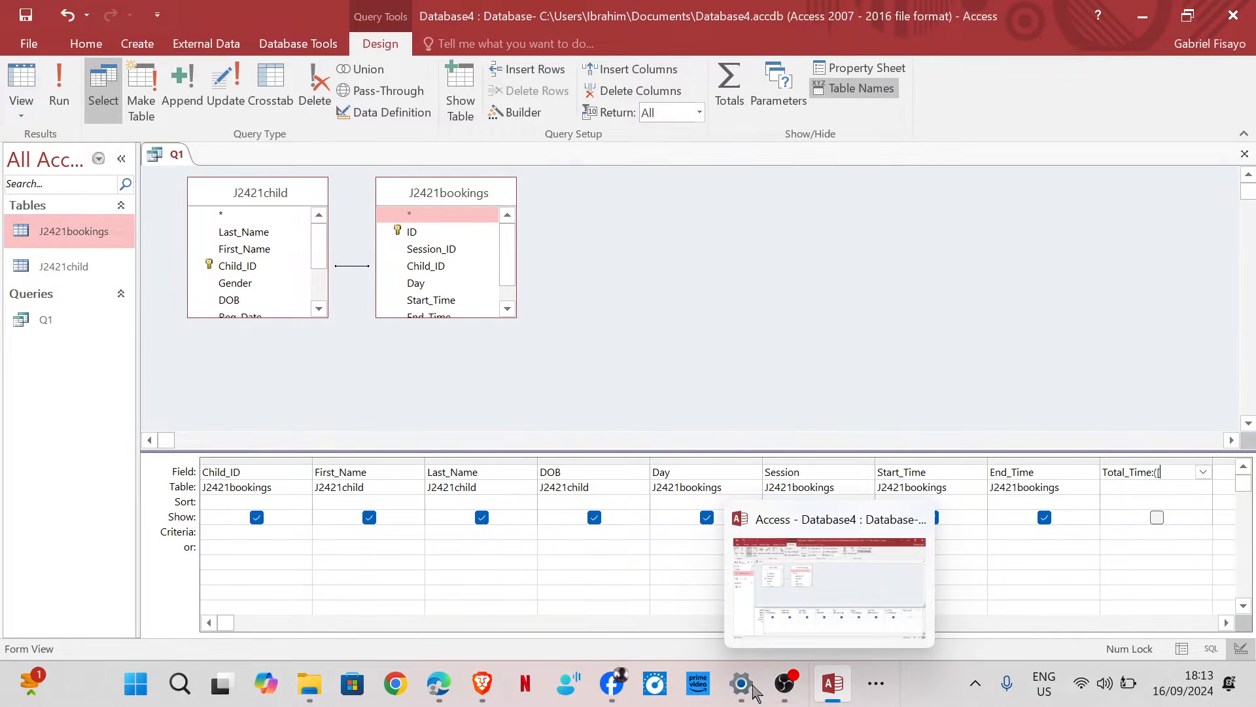
mouse_move(447, 700)
mouse_move(432, 628)
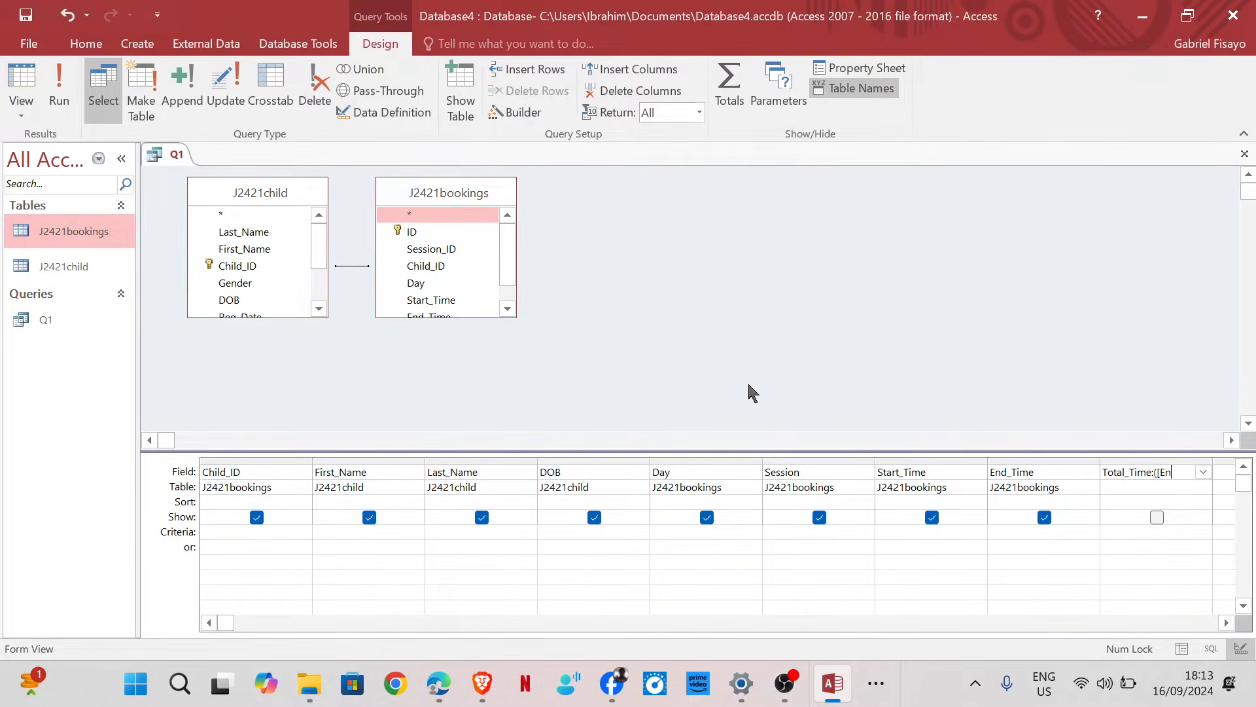
type("im")
type("e] - [S")
type("tart_T")
type("ime])")
left_click(439, 603)
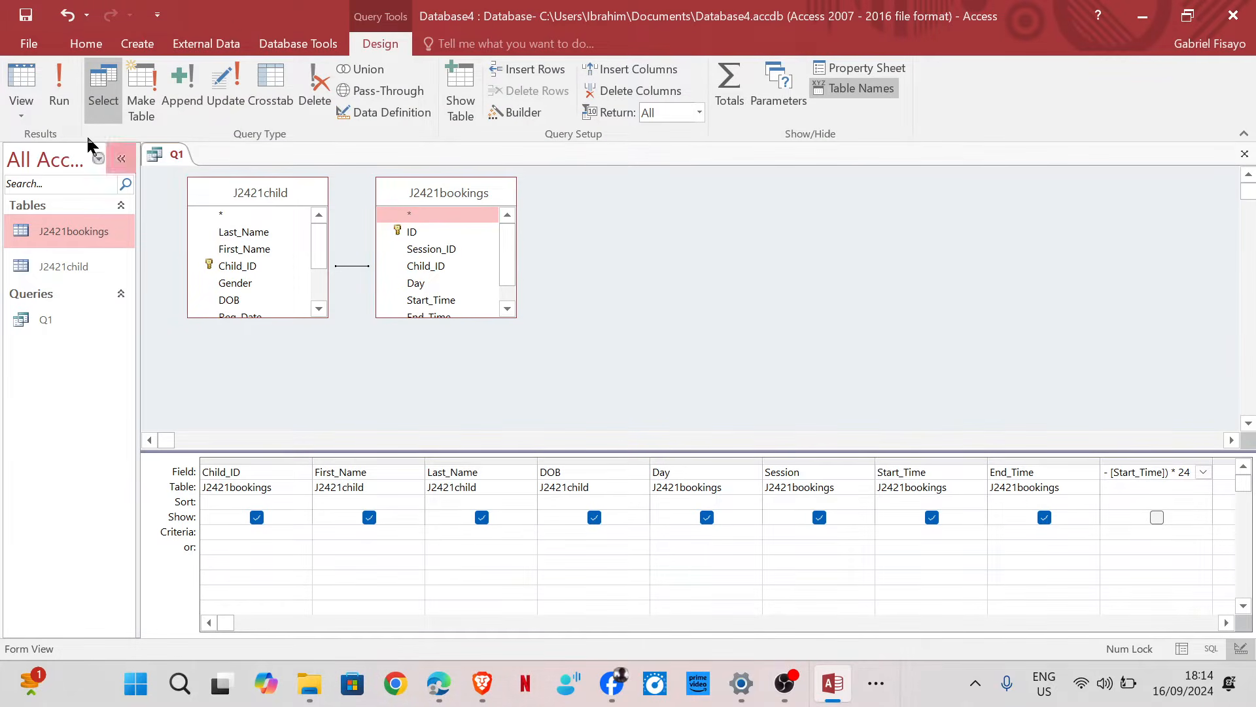
left_click(53, 95)
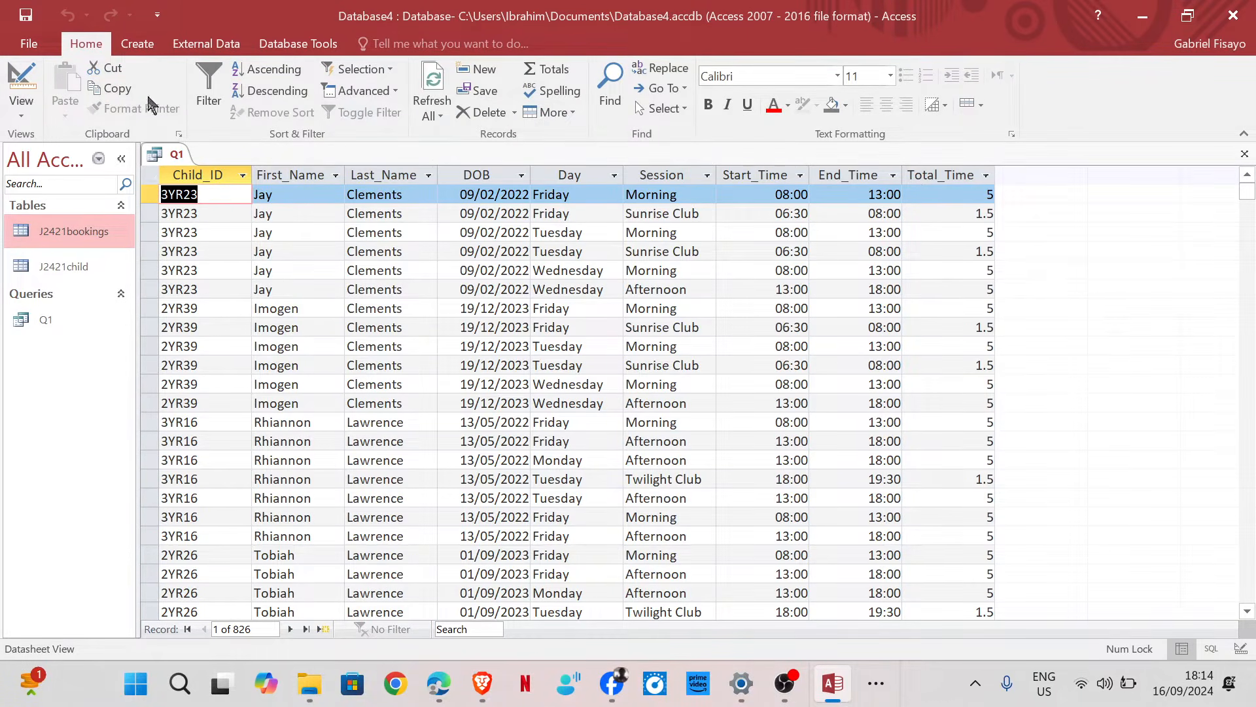
Check the Total_Time format requirement in the exam paper in Edge, and set the field's Decimal Places to 1 in Q1's Design View in Access.
left_click(21, 78)
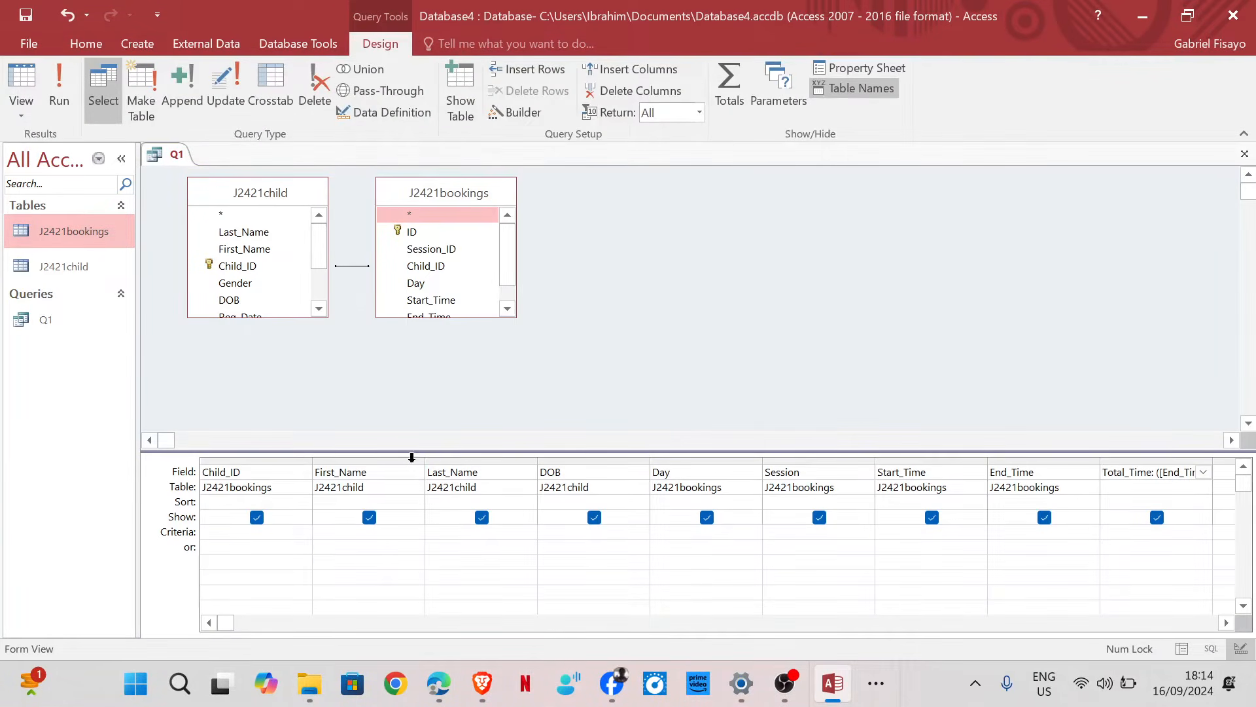
mouse_move(438, 684)
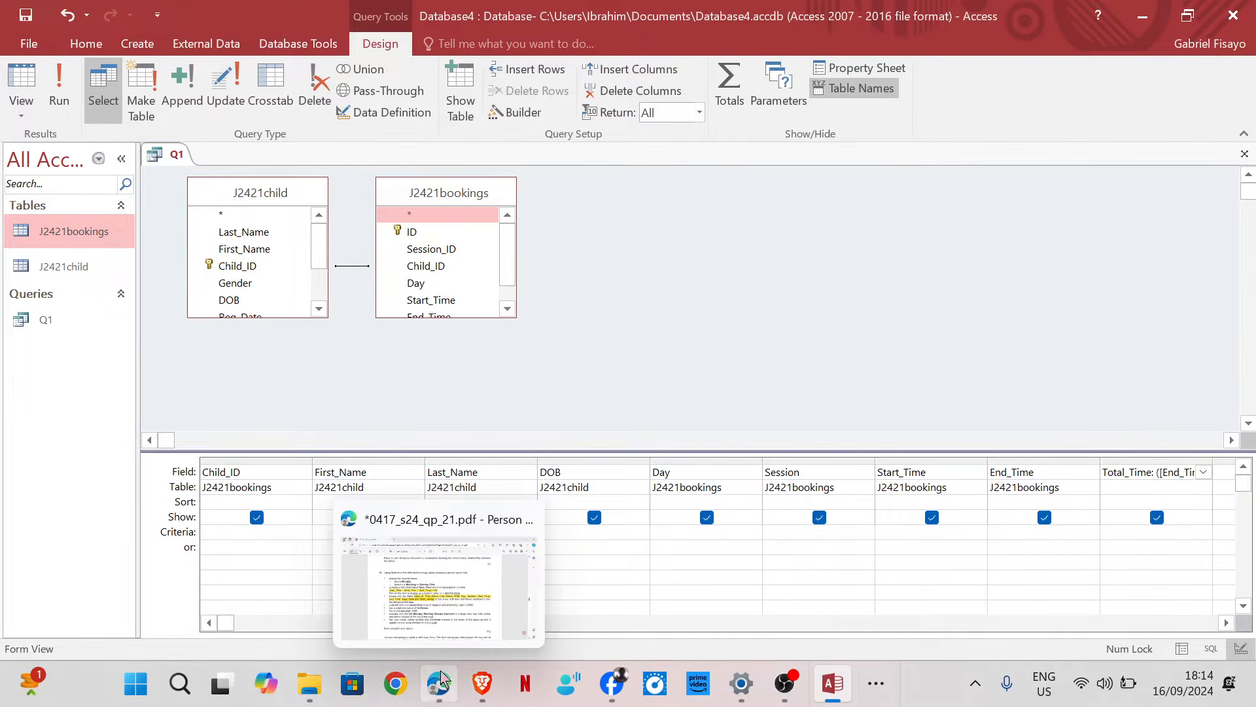
left_click(438, 571)
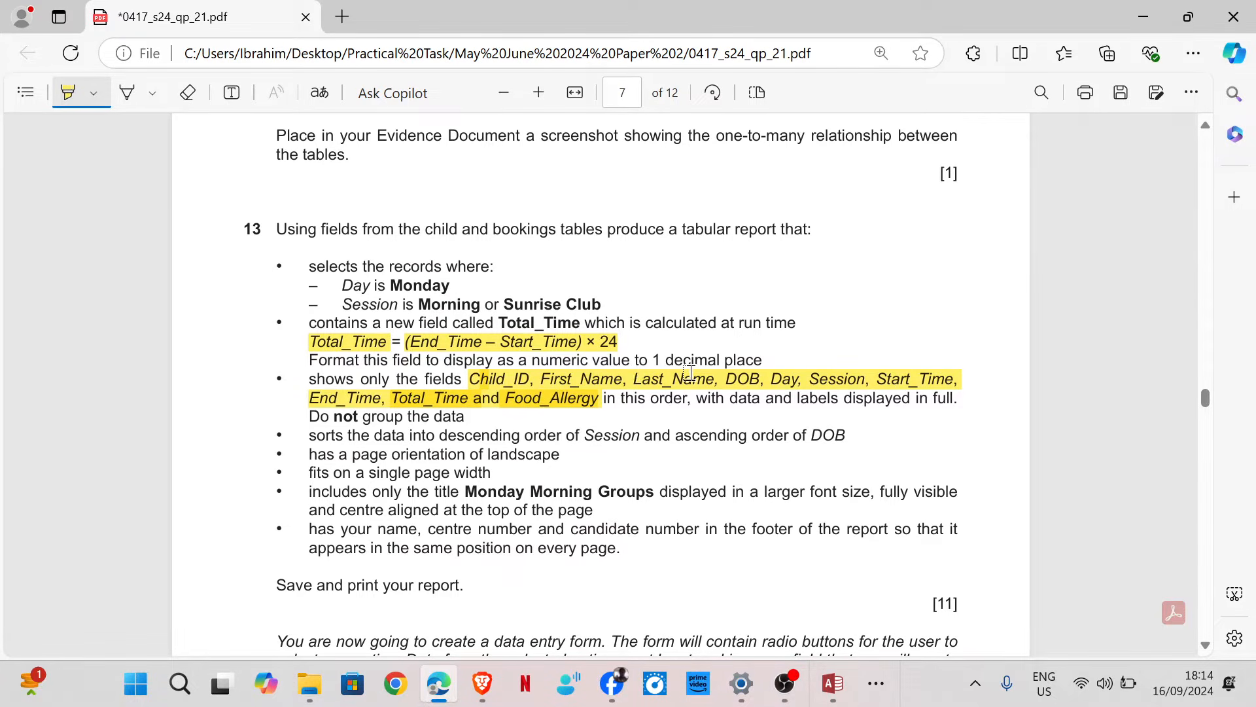
mouse_move(825, 701)
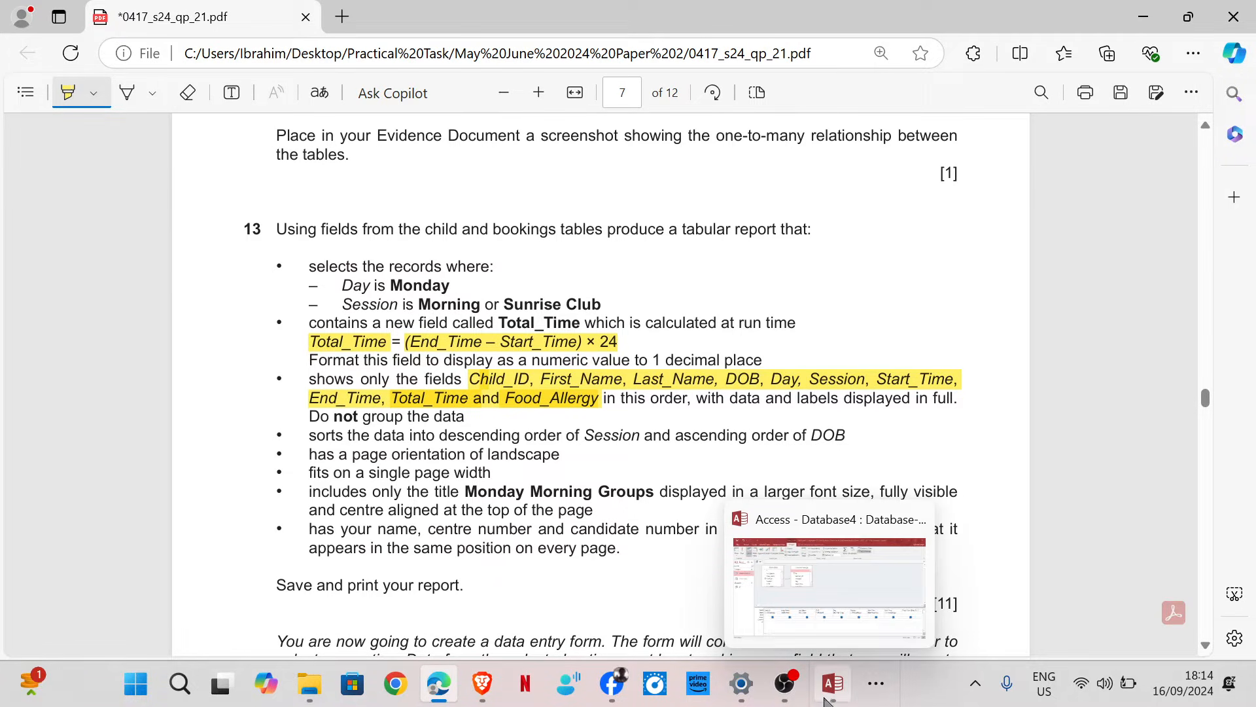
left_click(823, 615)
left_click(1124, 473)
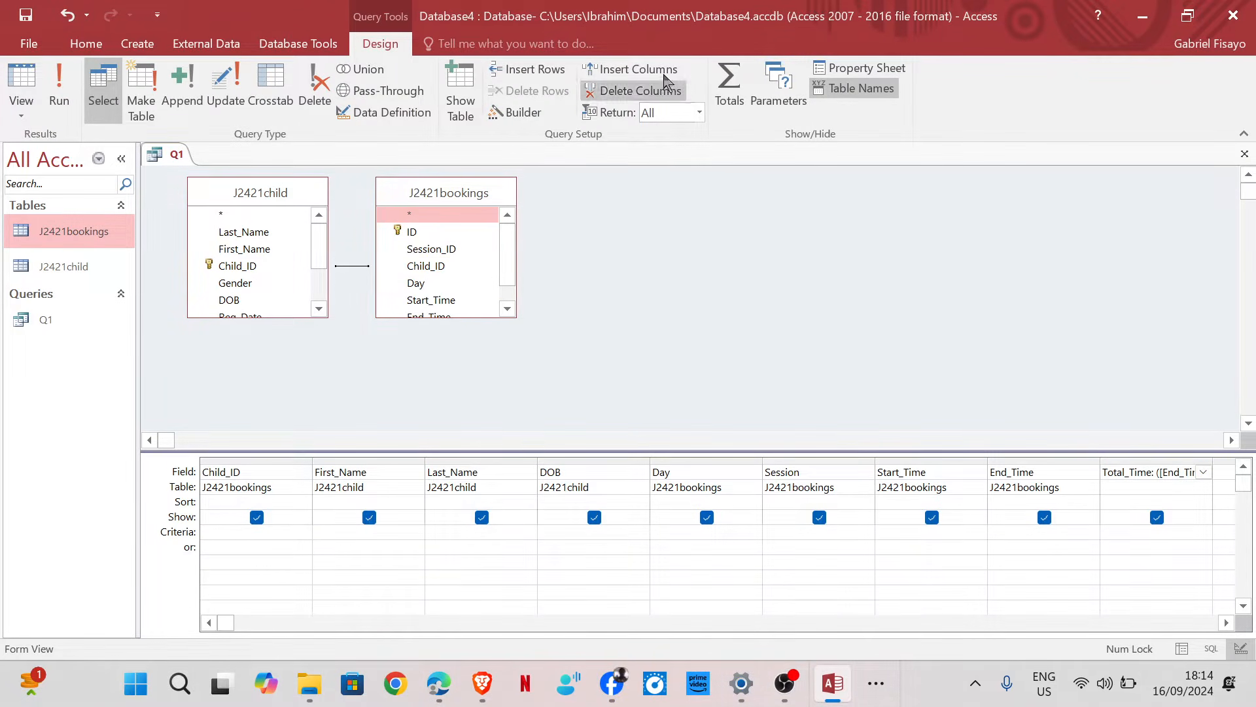
left_click(836, 73)
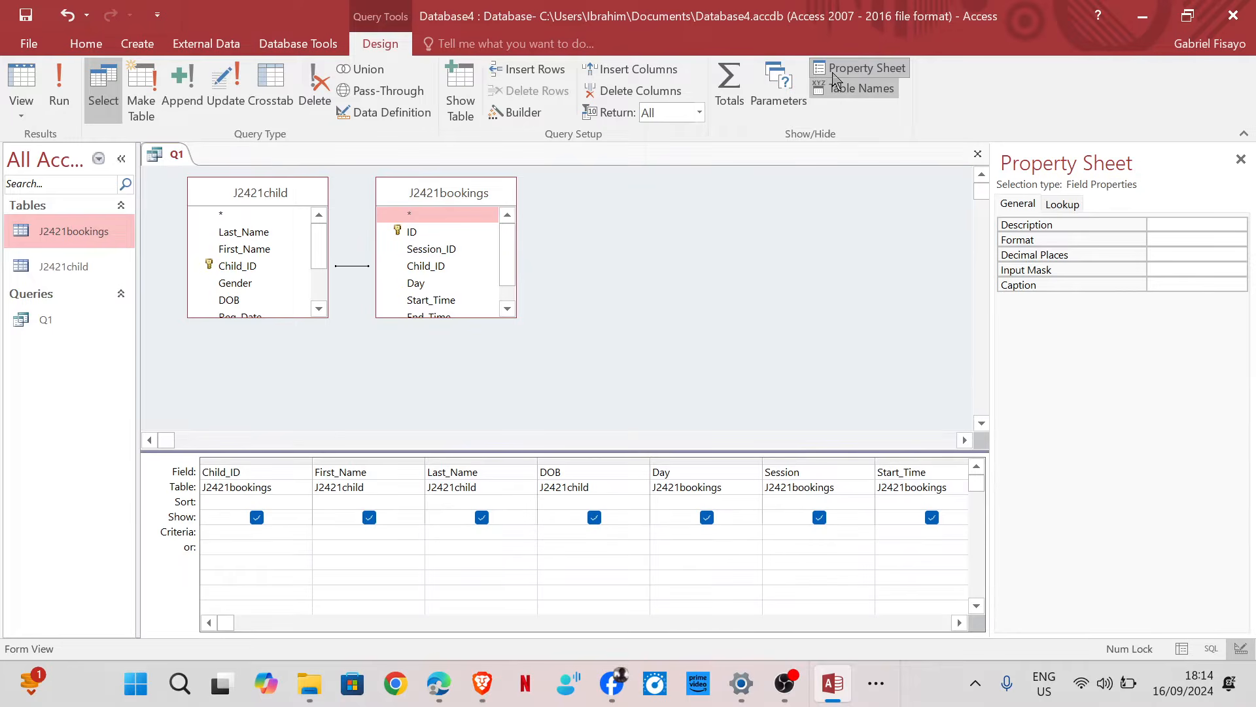
left_click(1157, 252)
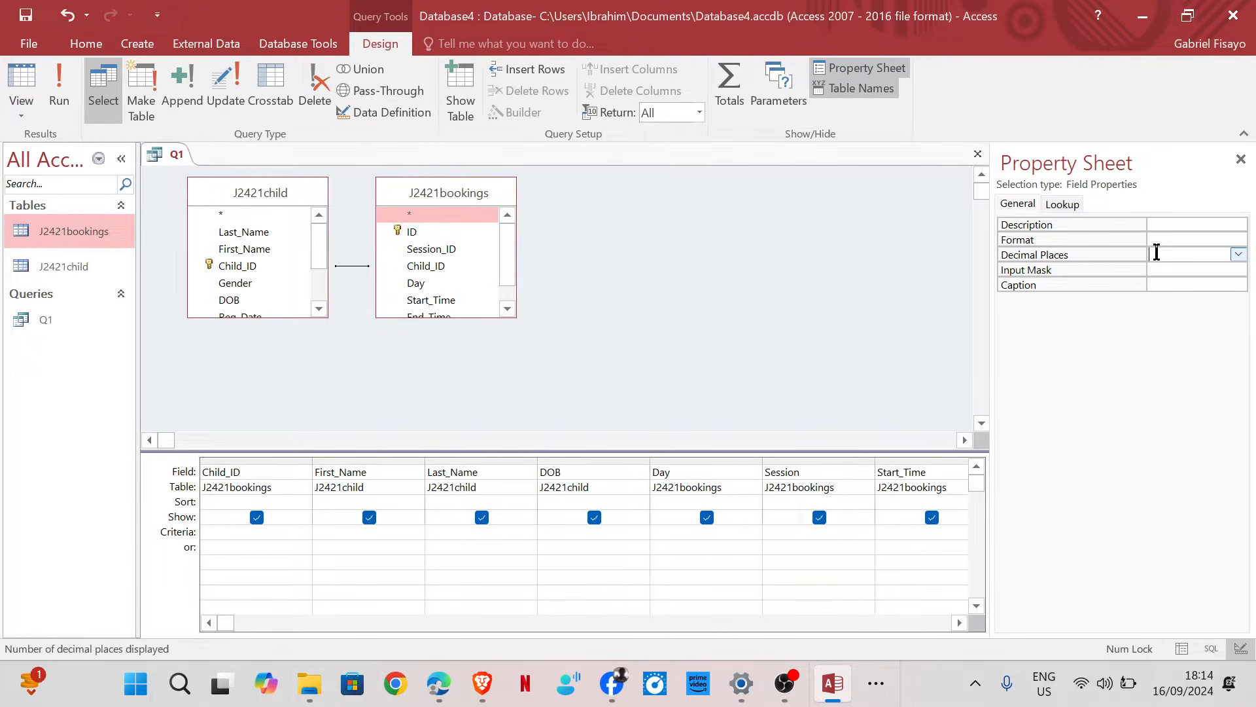
left_click(1238, 255)
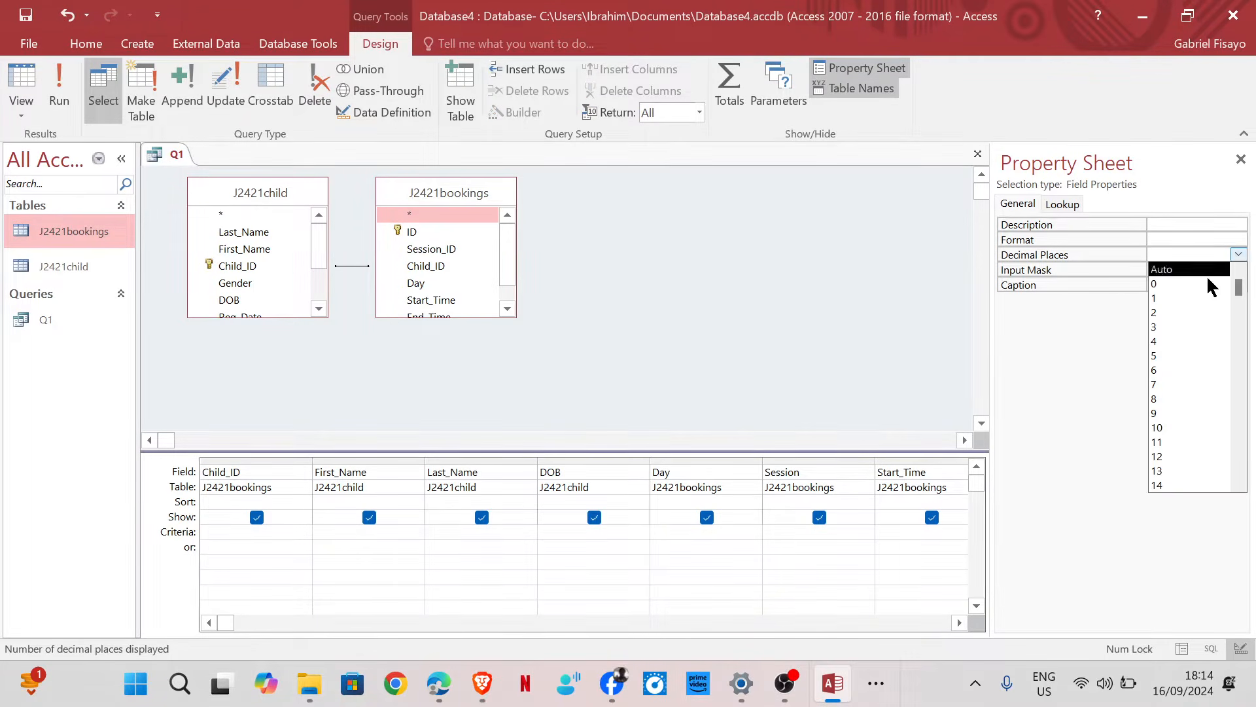
left_click(1181, 298)
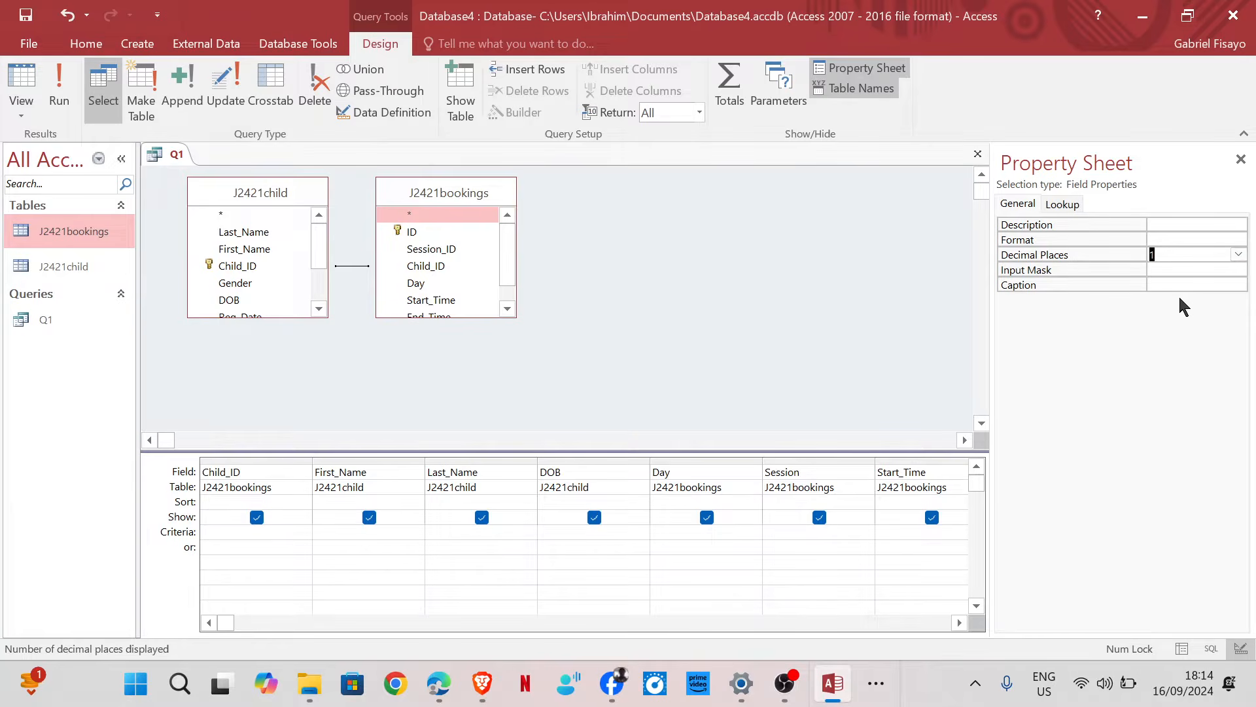
Run Q1 to inspect the Total_Time values, and return to Design View with the Property Sheet closed.
left_click(61, 92)
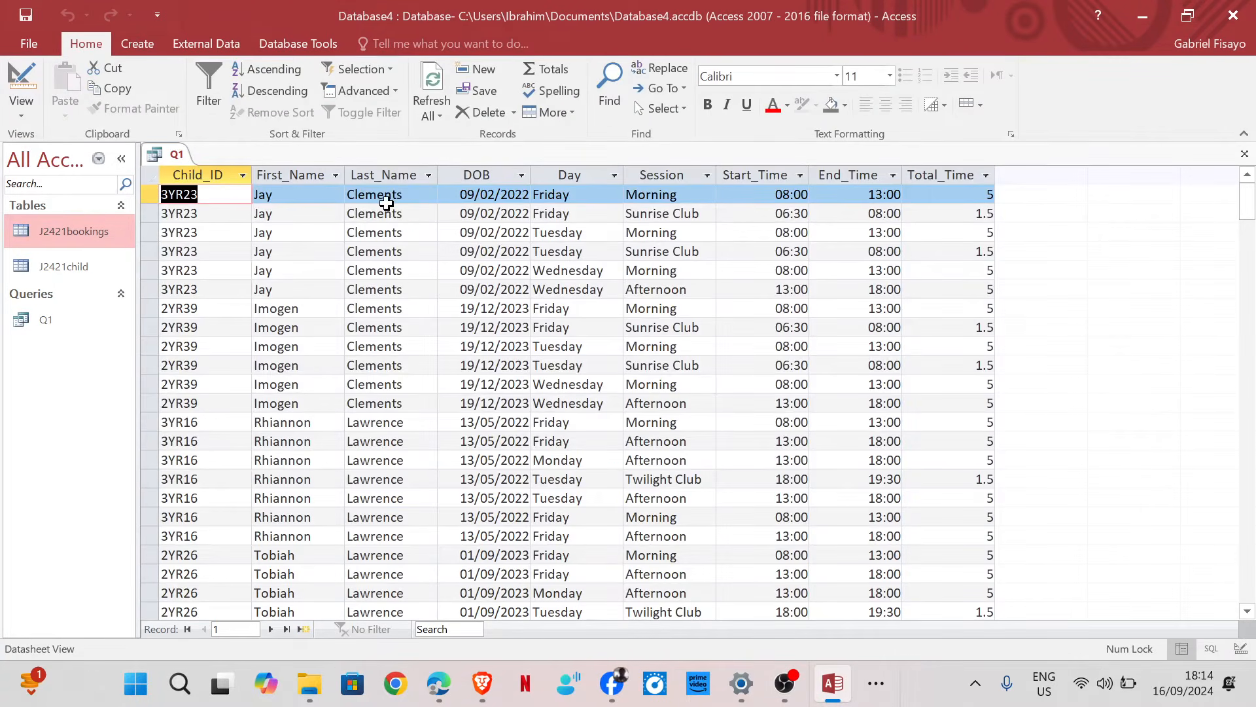
left_click(21, 82)
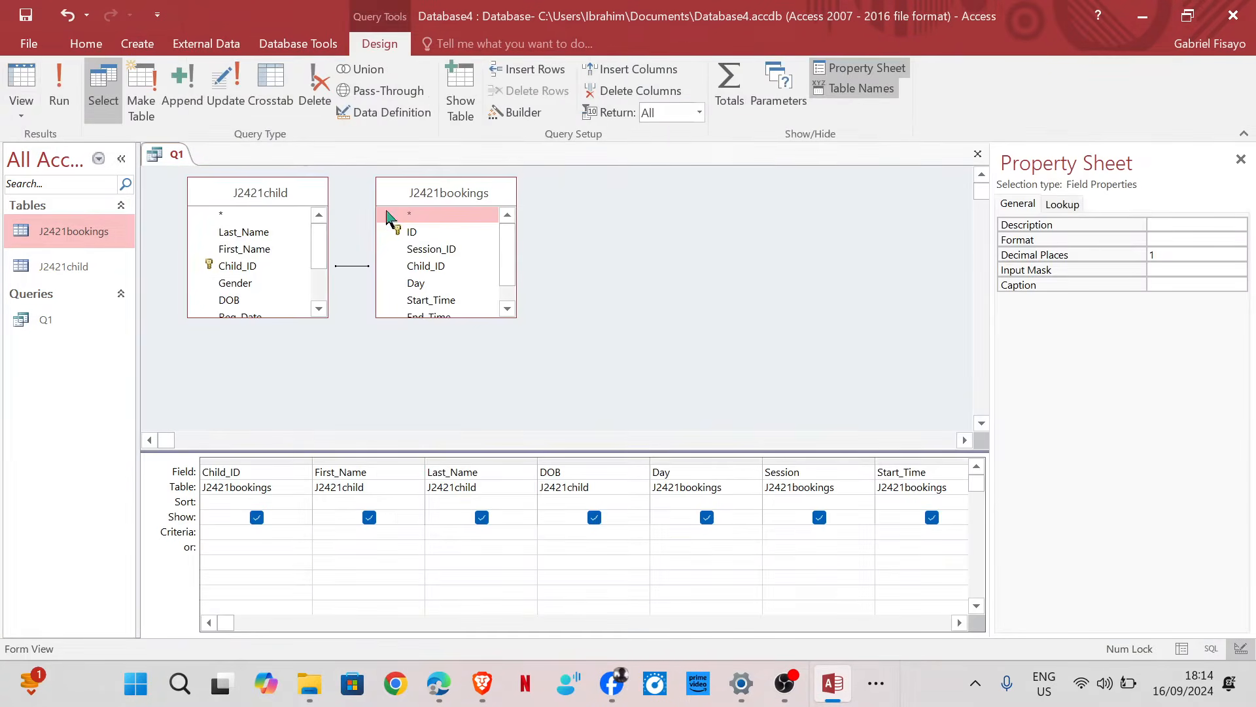
left_click(1240, 159)
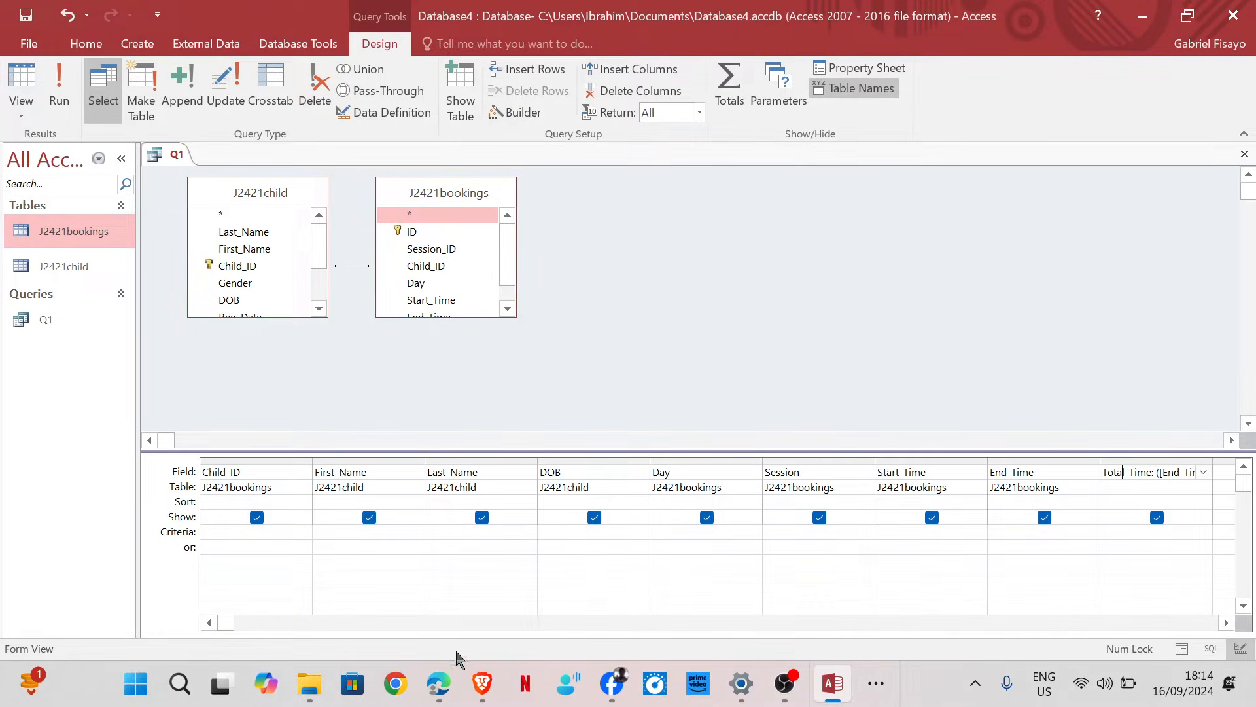
Recheck the field list in Edge, add Food_Allergy from J2421child after Total_Time in Access, and view the query's datasheet.
mouse_move(438, 684)
mouse_move(422, 617)
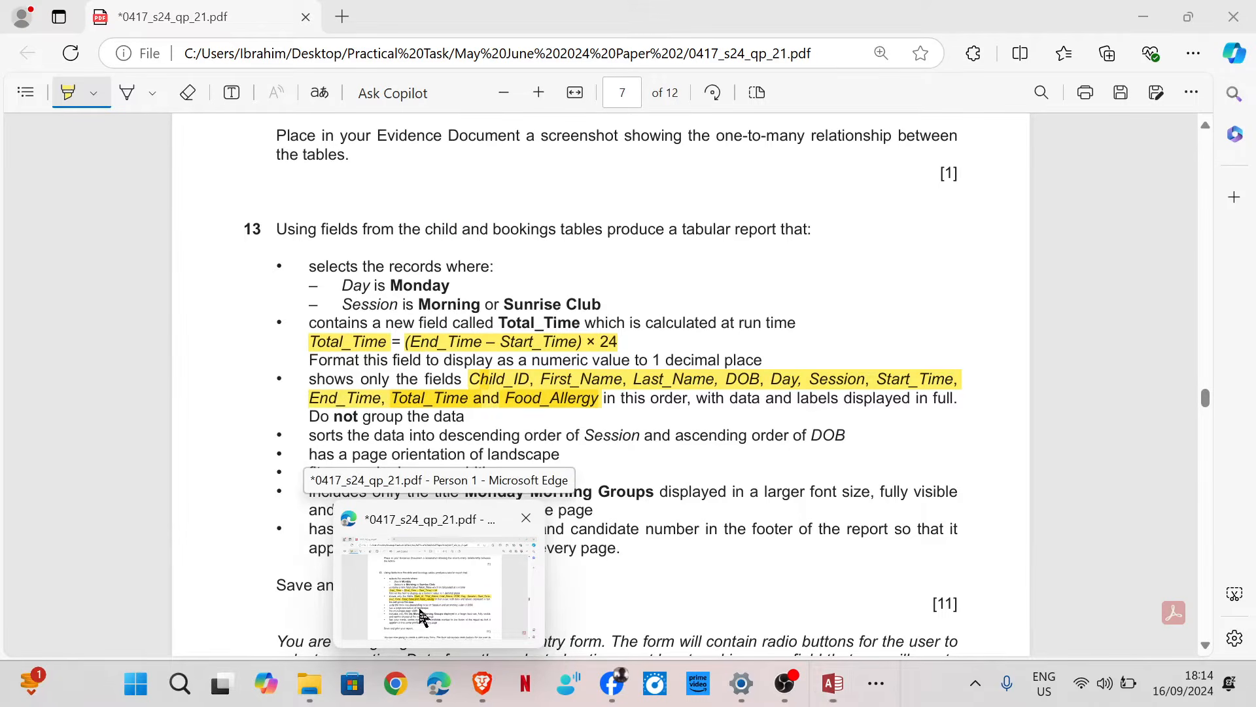
left_click(481, 533)
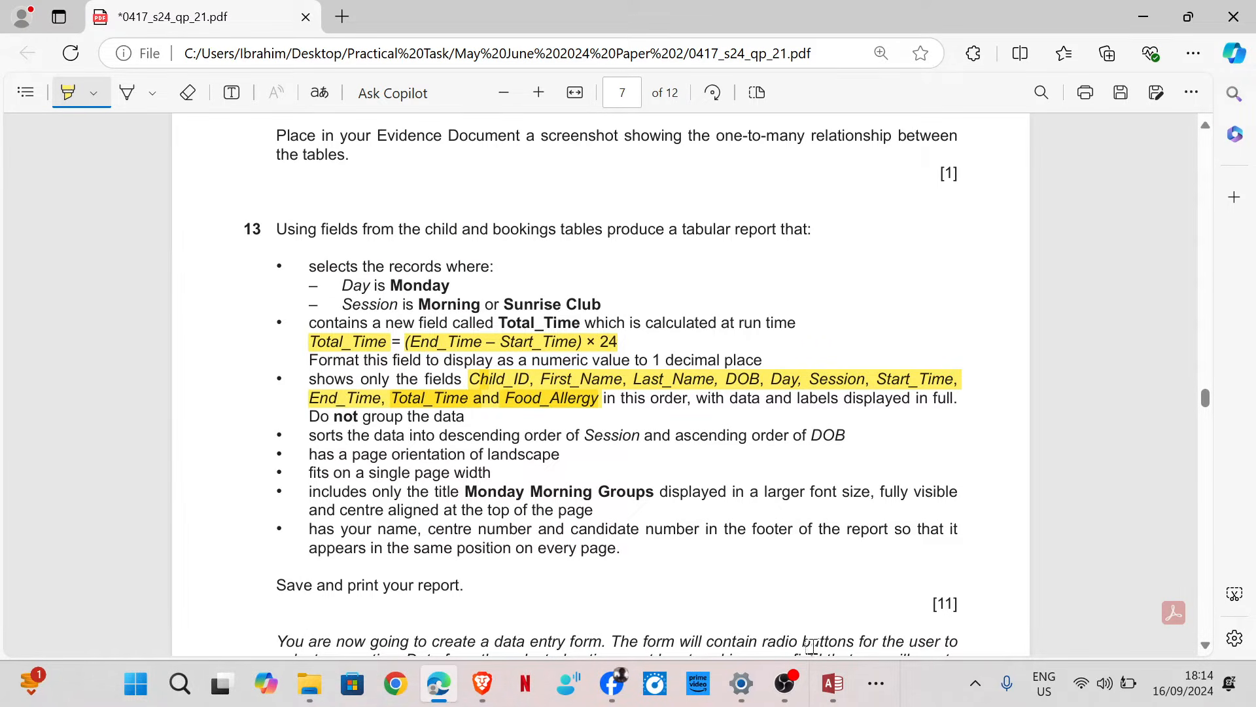
mouse_move(839, 682)
left_click(841, 615)
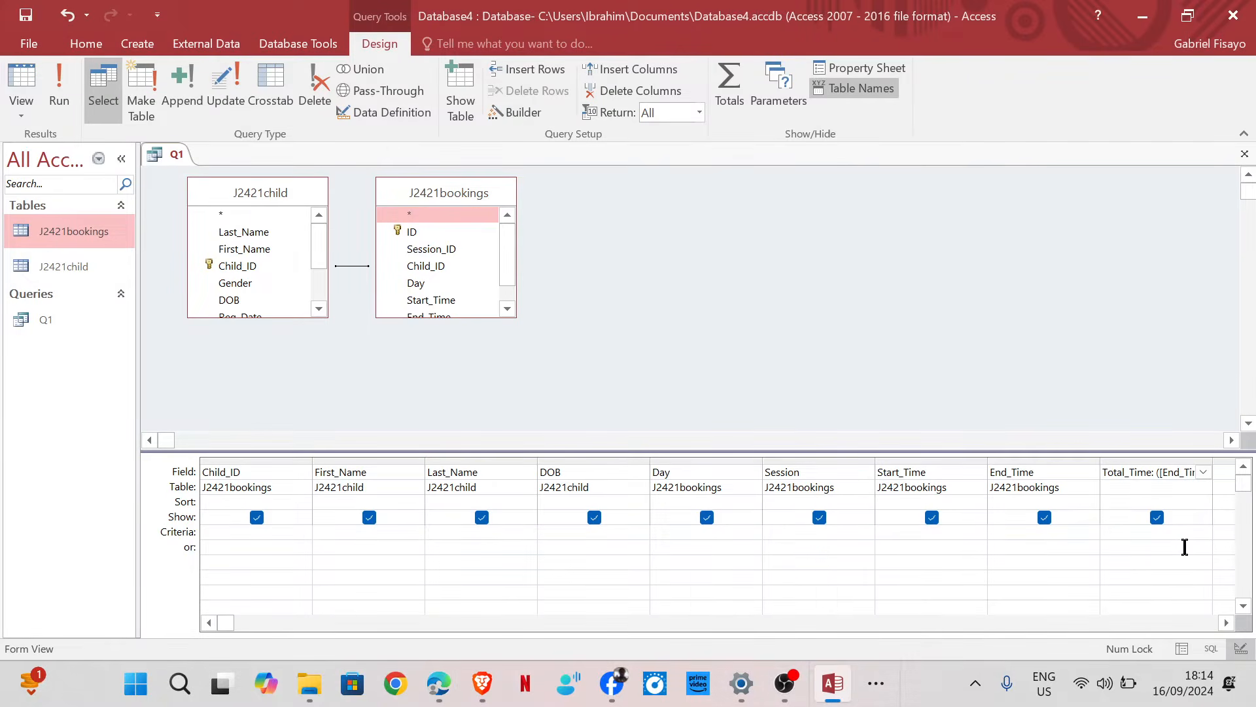
left_click(1220, 473)
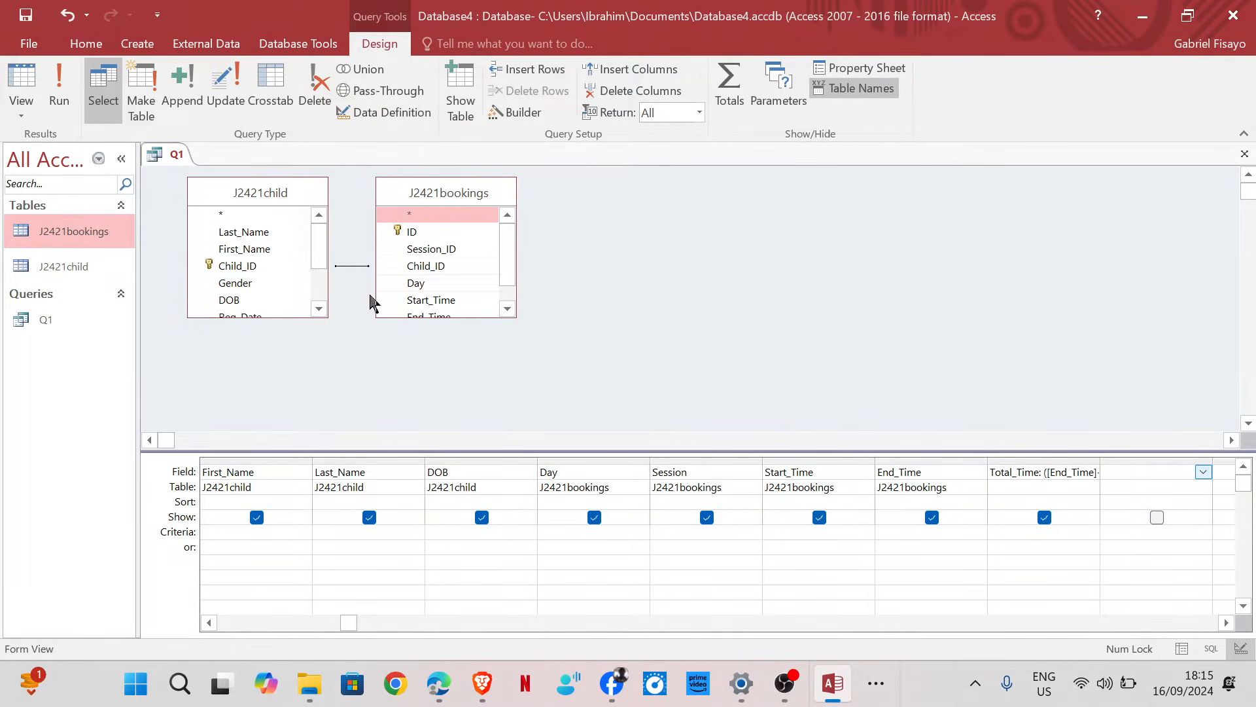
scroll(281, 291, "down", 1)
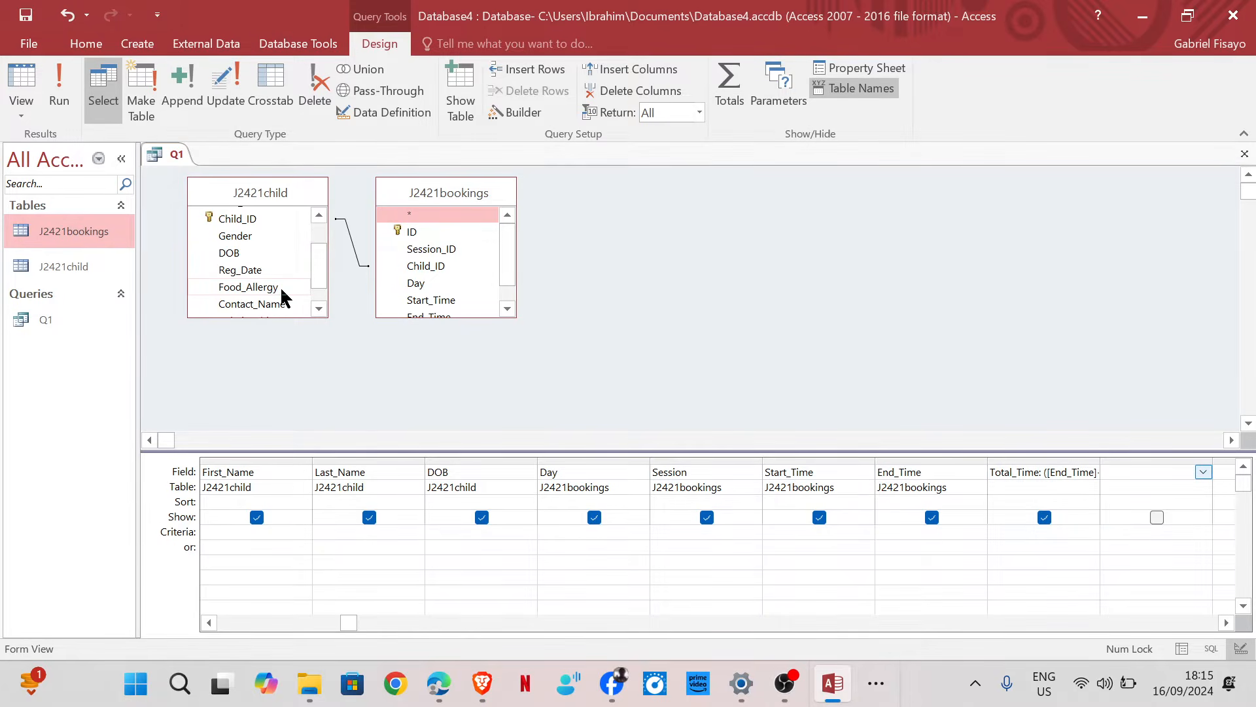
double_click(260, 288)
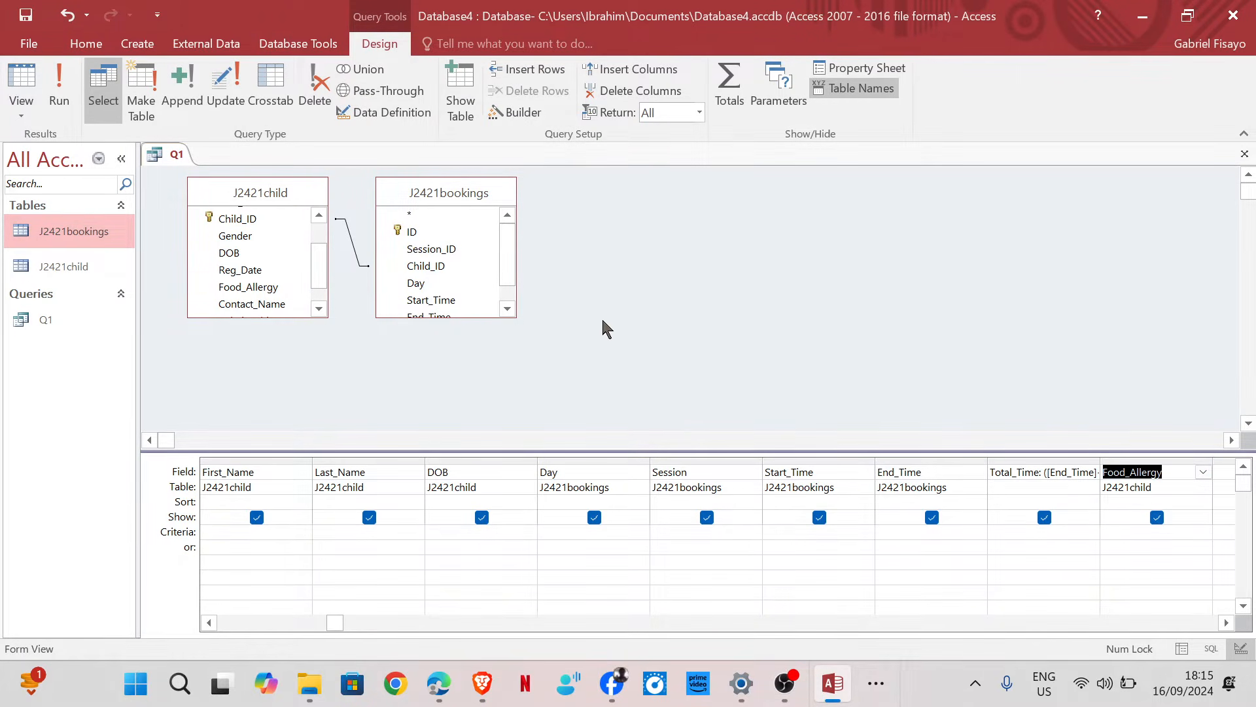
left_click(20, 104)
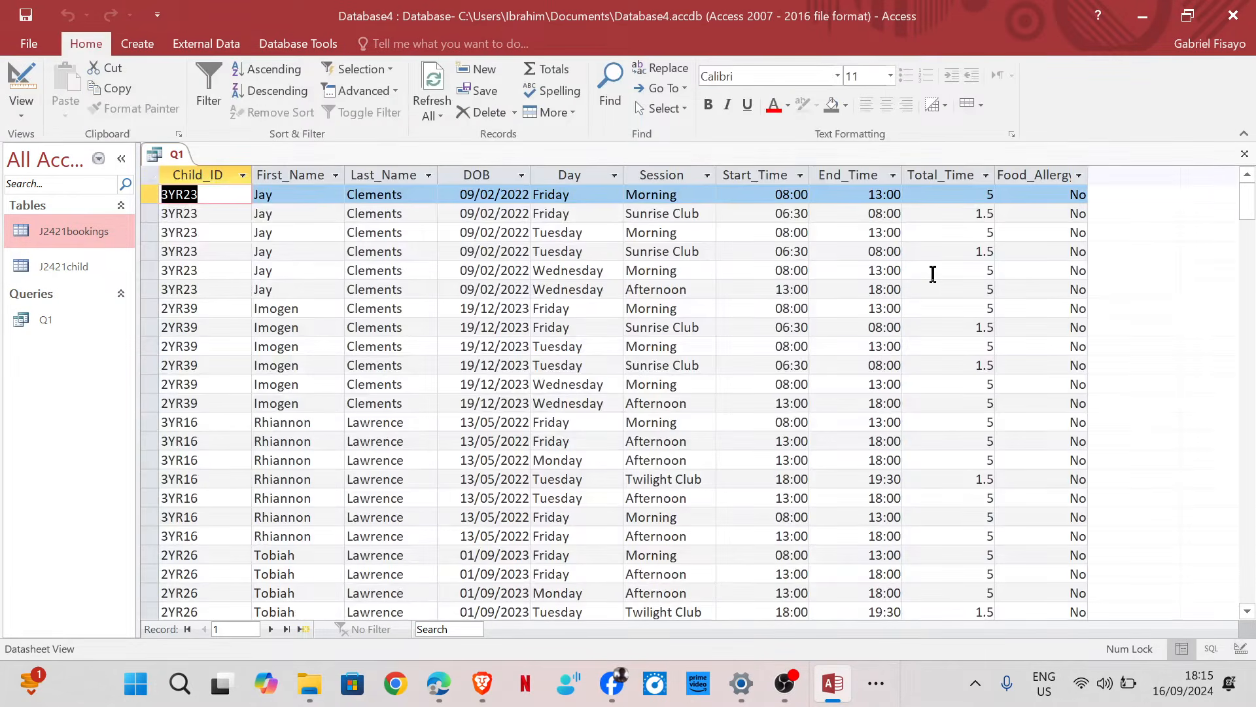
Recheck question 13 in Edge, set the Day criterion of Q1 to Monday in Access, and run the query.
mouse_move(434, 695)
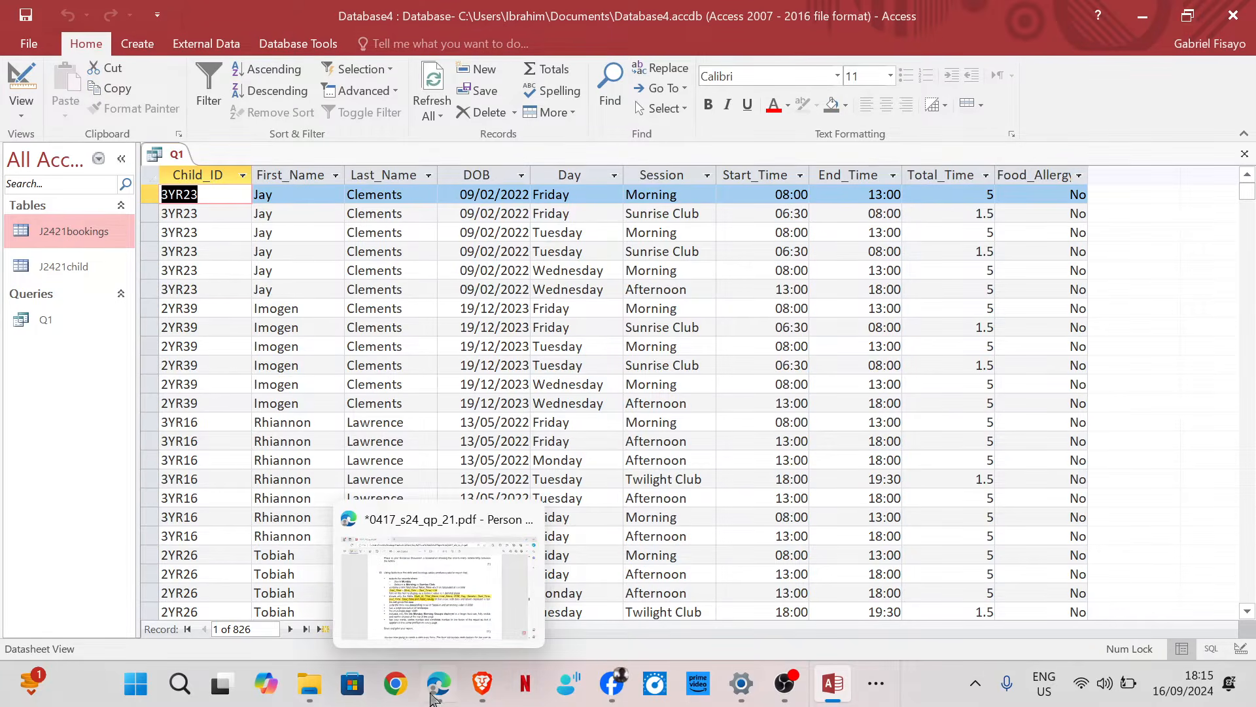
left_click(412, 619)
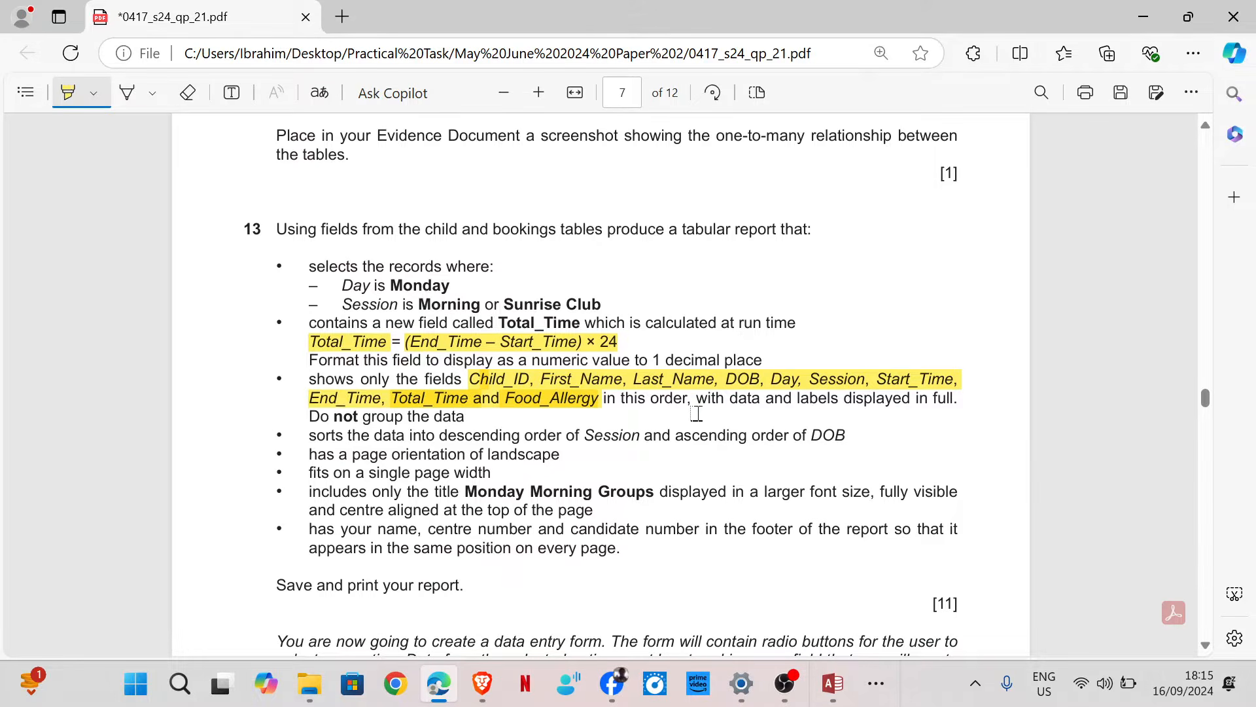
mouse_move(832, 684)
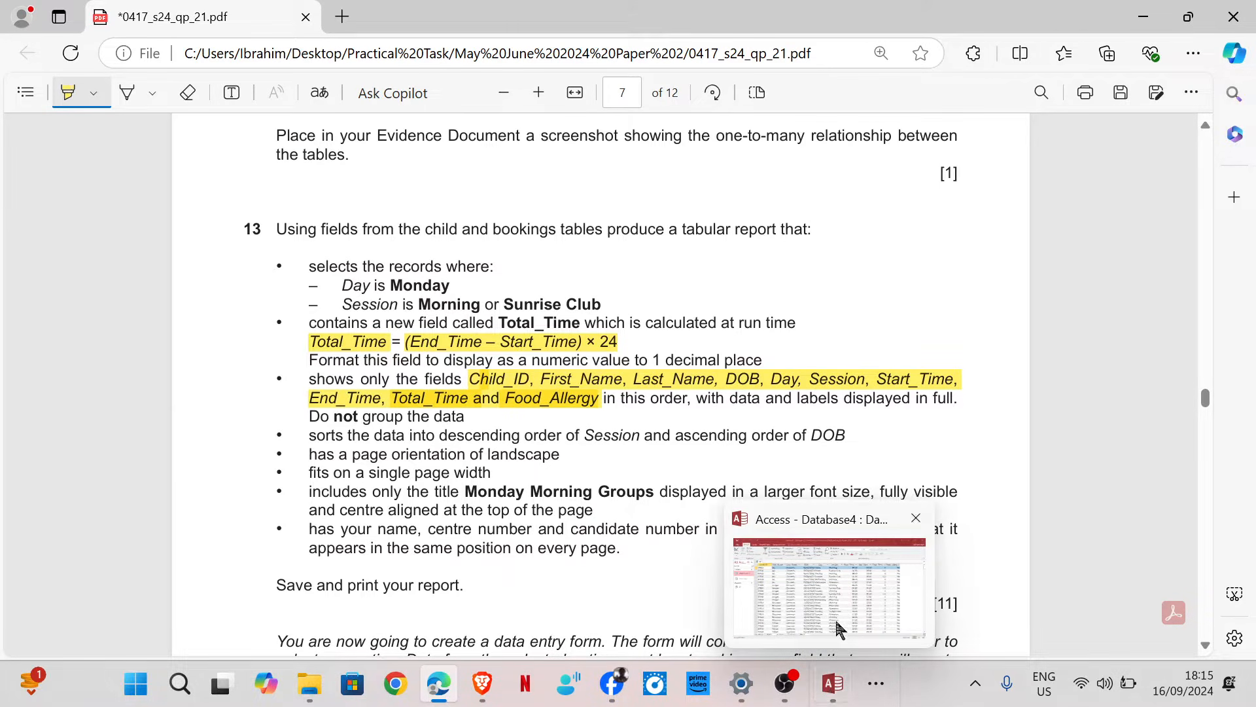
left_click(835, 606)
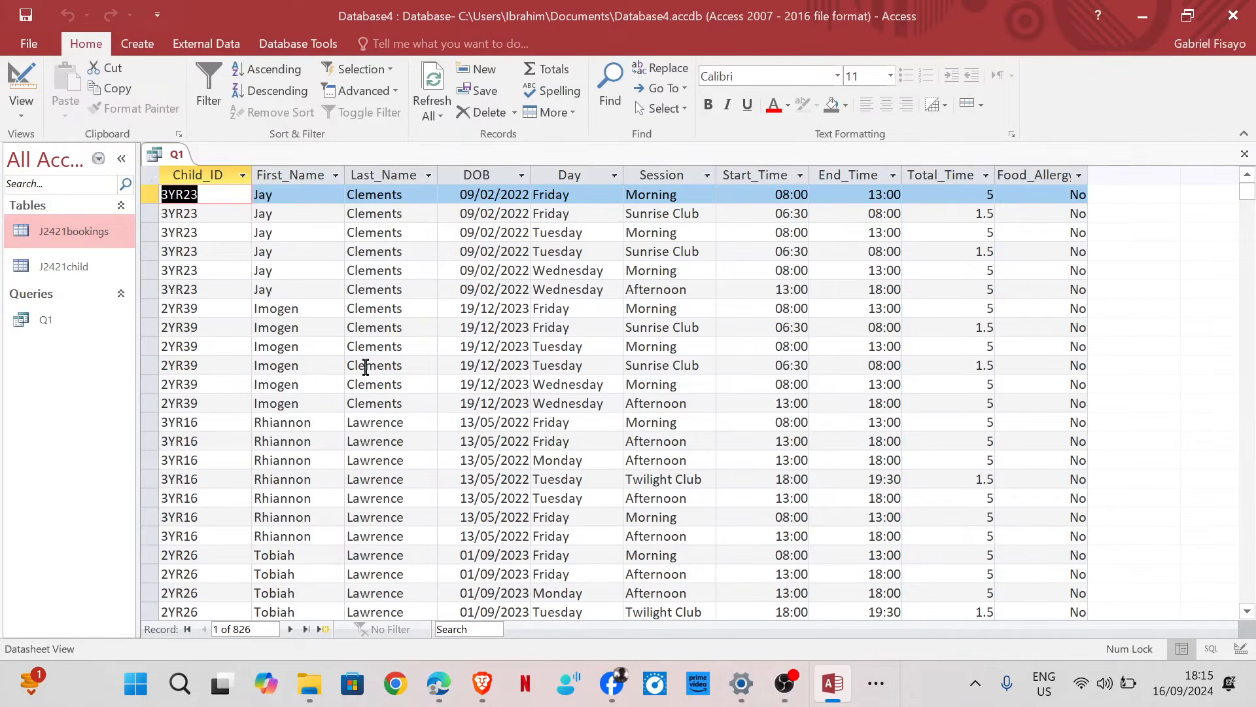
left_click(23, 96)
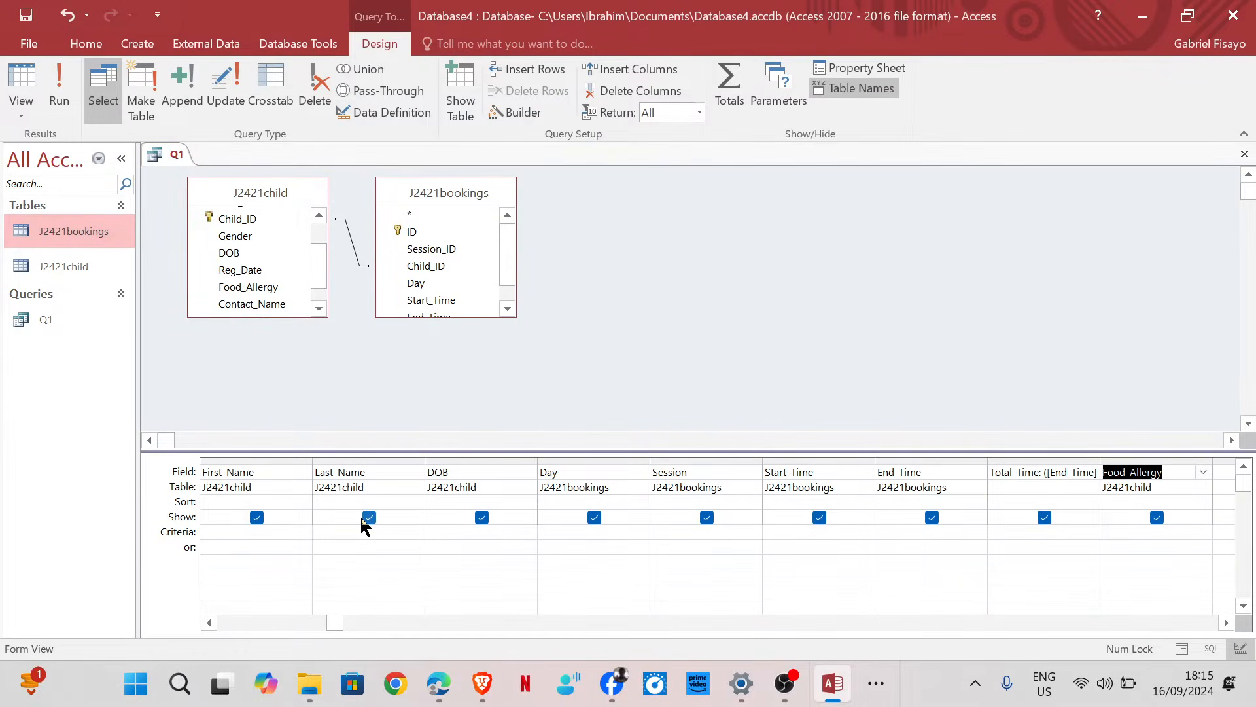
left_click(562, 531)
type("Monday")
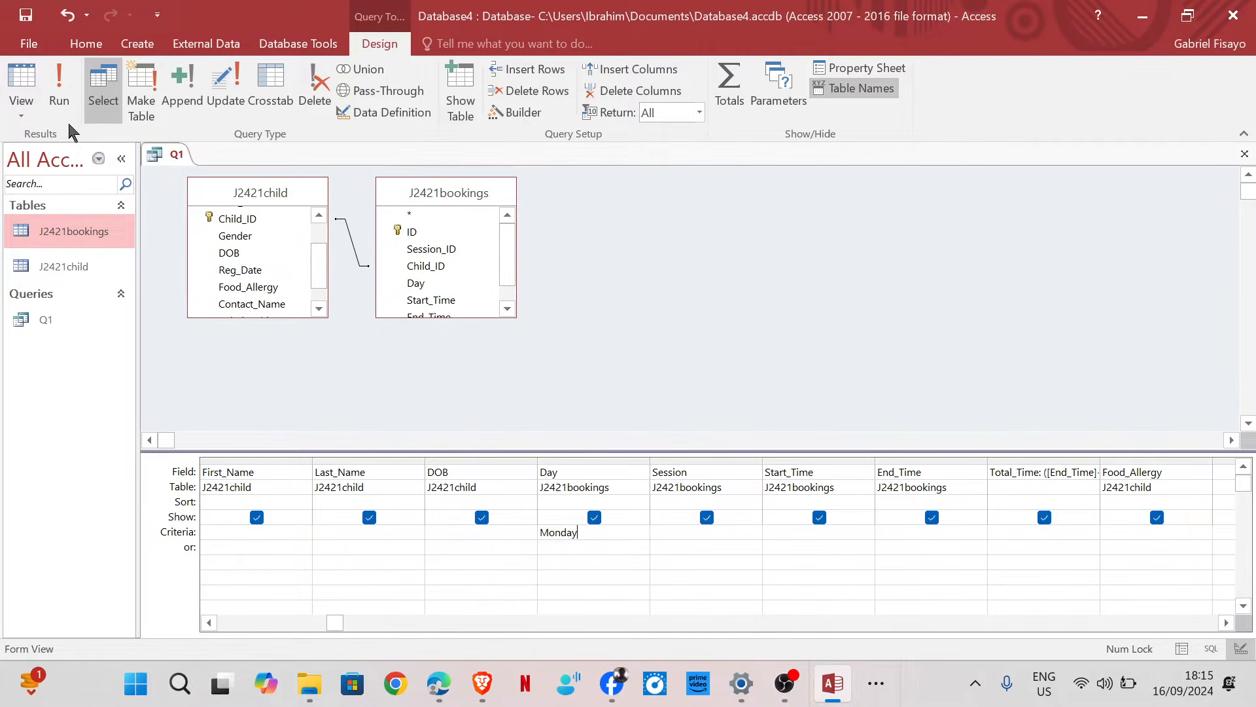
left_click(60, 91)
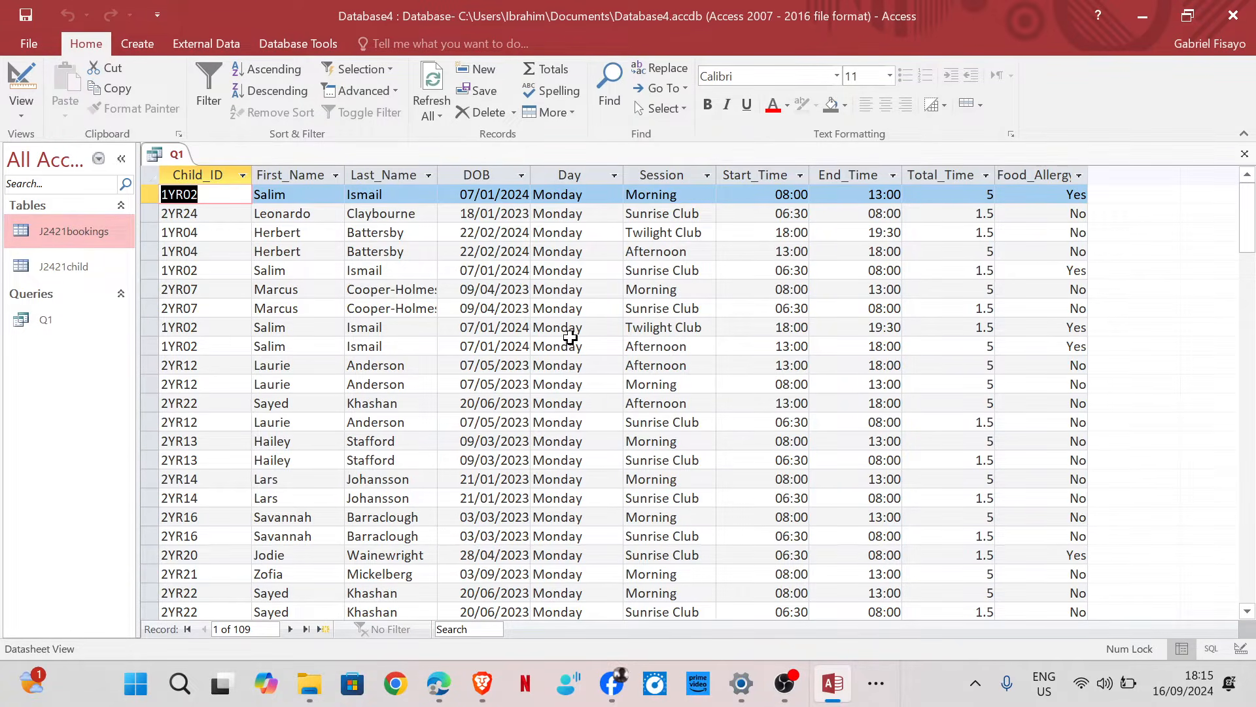
Set the Session criterion of Q1 to morning or sunrise club in Design View, and run the query.
mouse_move(438, 683)
mouse_move(440, 615)
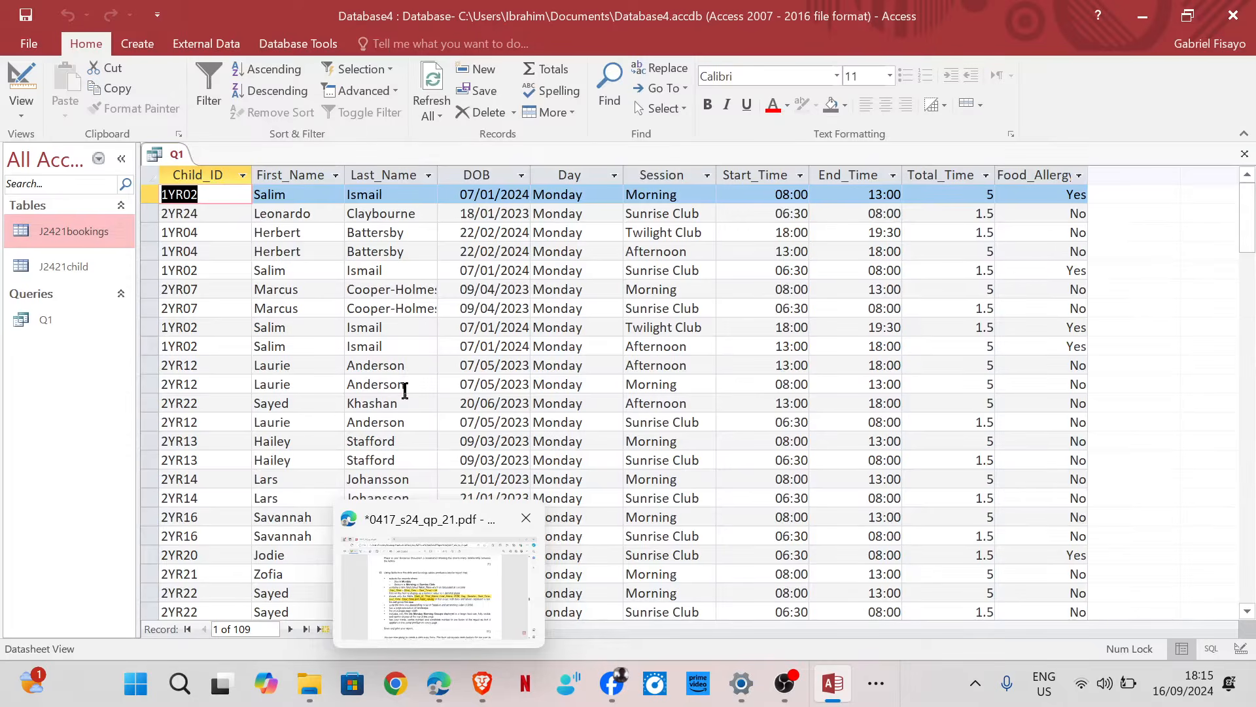
left_click(21, 78)
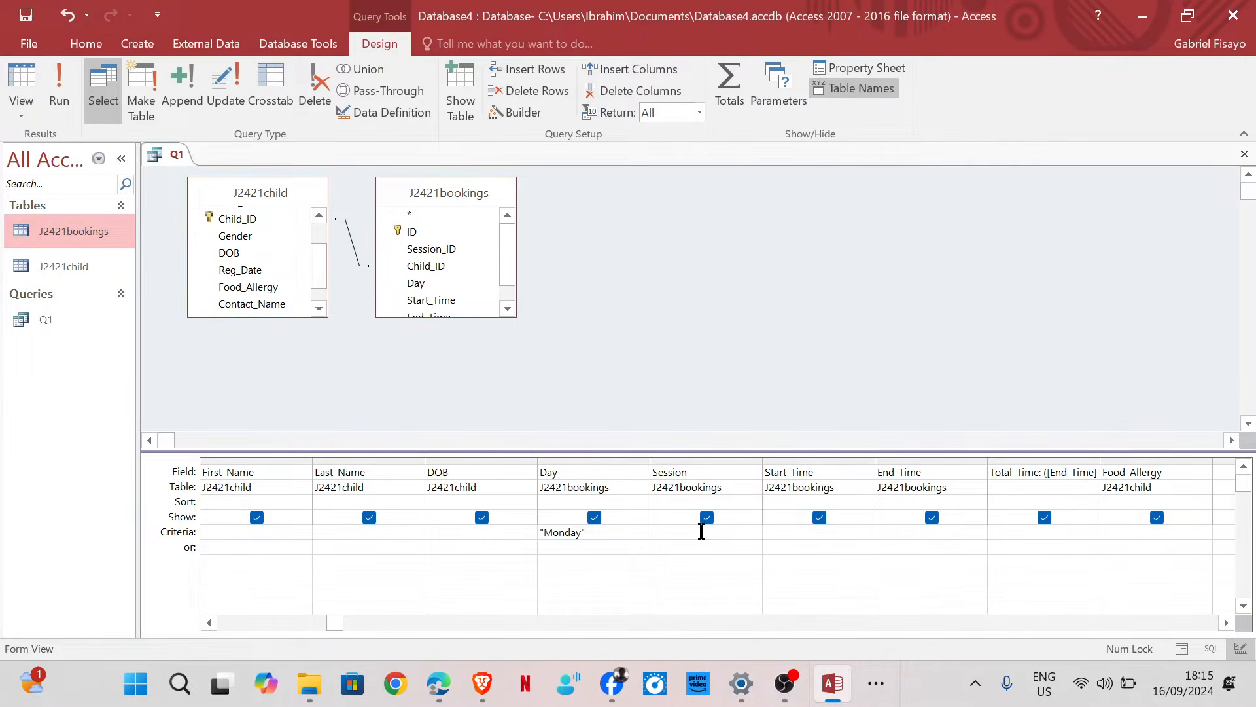
left_click(701, 532)
type("morning or sunrise club")
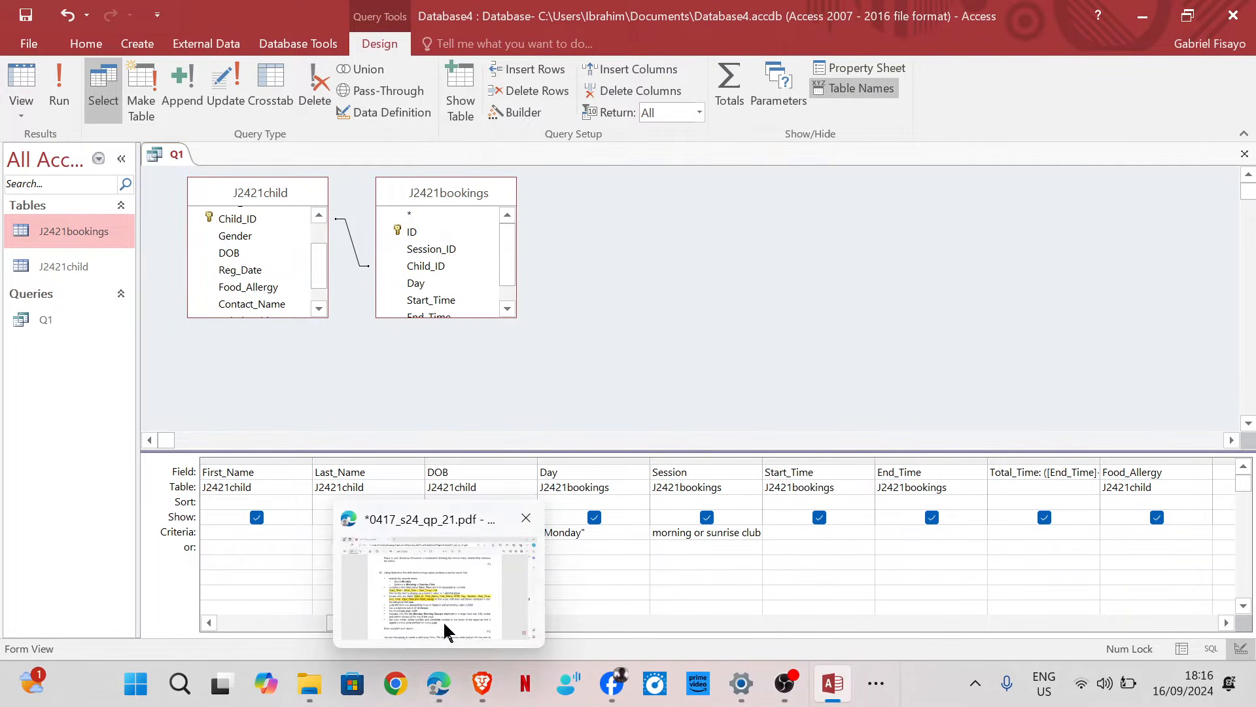
left_click(443, 620)
left_click(444, 624)
left_click(59, 104)
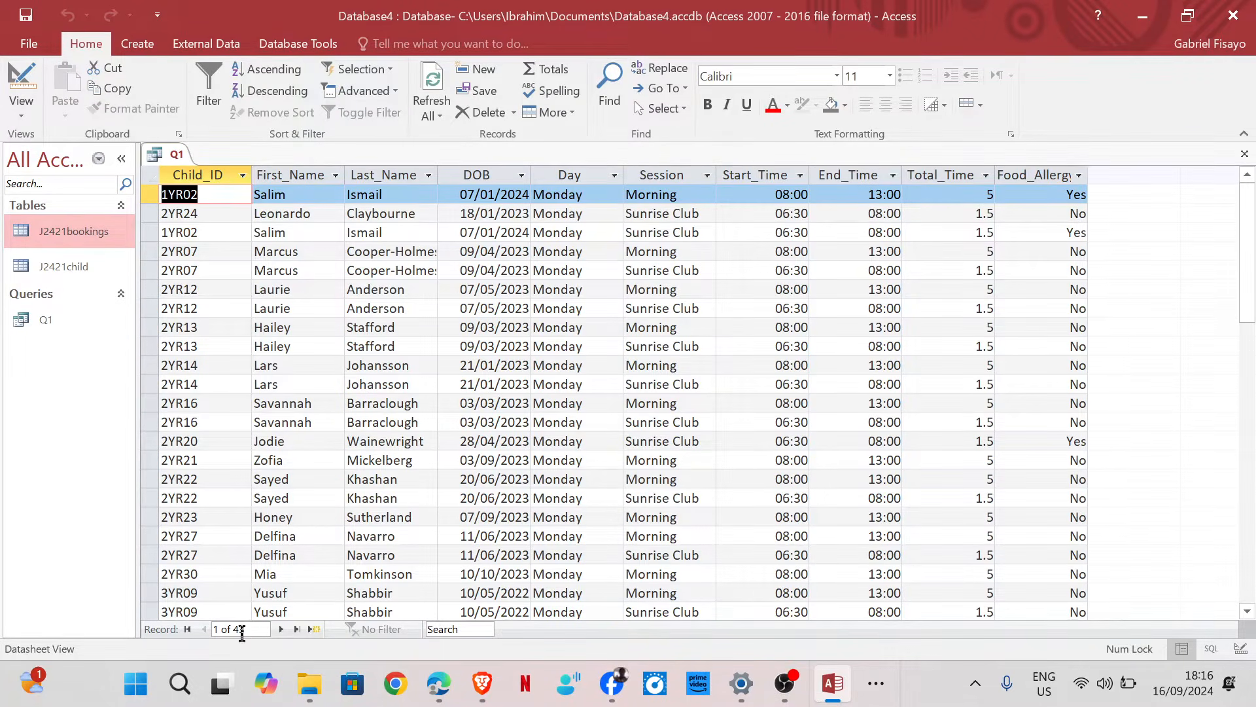
Recheck question 13 in Edge, start the Report Wizard in Access with Q1 saved, and include all of the query's fields.
mouse_move(441, 672)
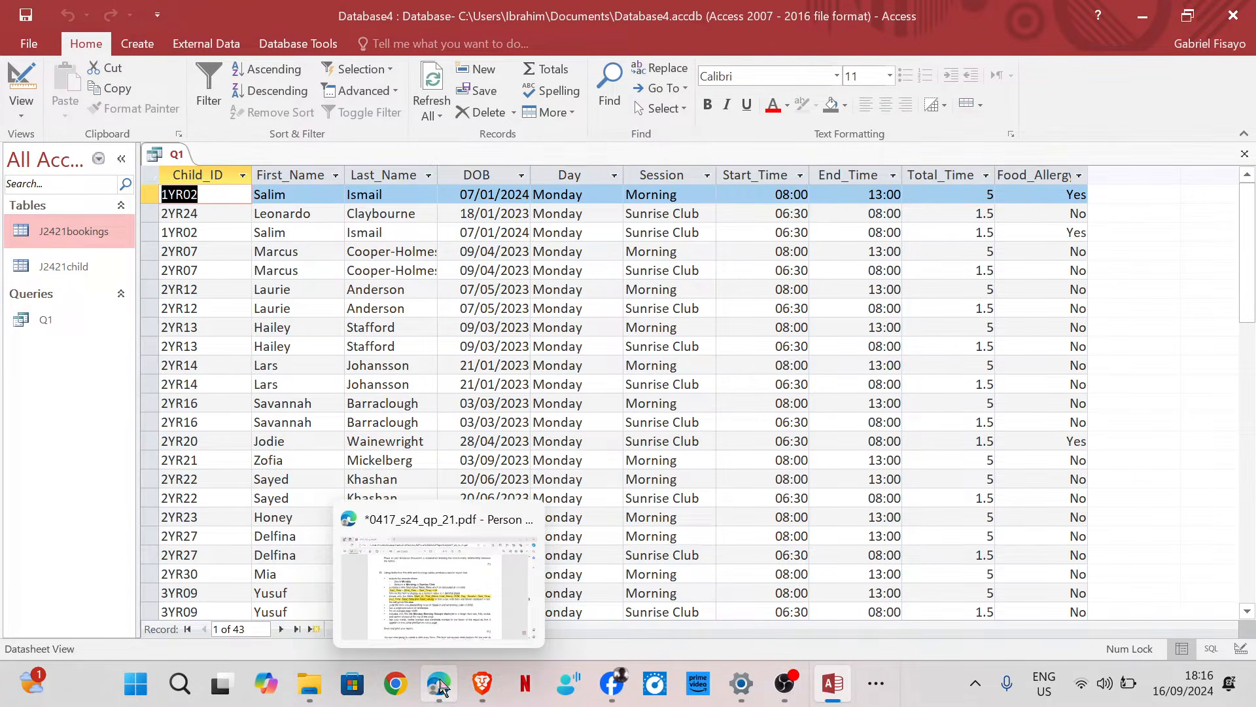
left_click(434, 575)
scroll(459, 445, "up", 1)
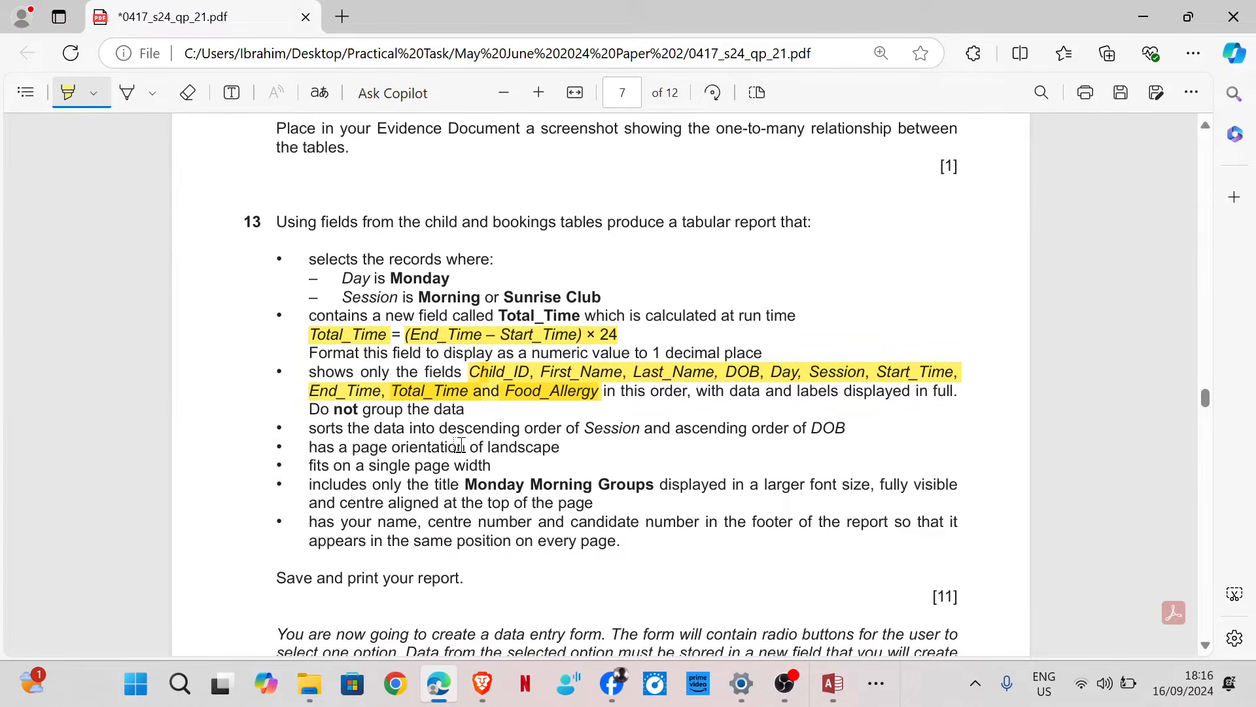
scroll(460, 444, "down", 3)
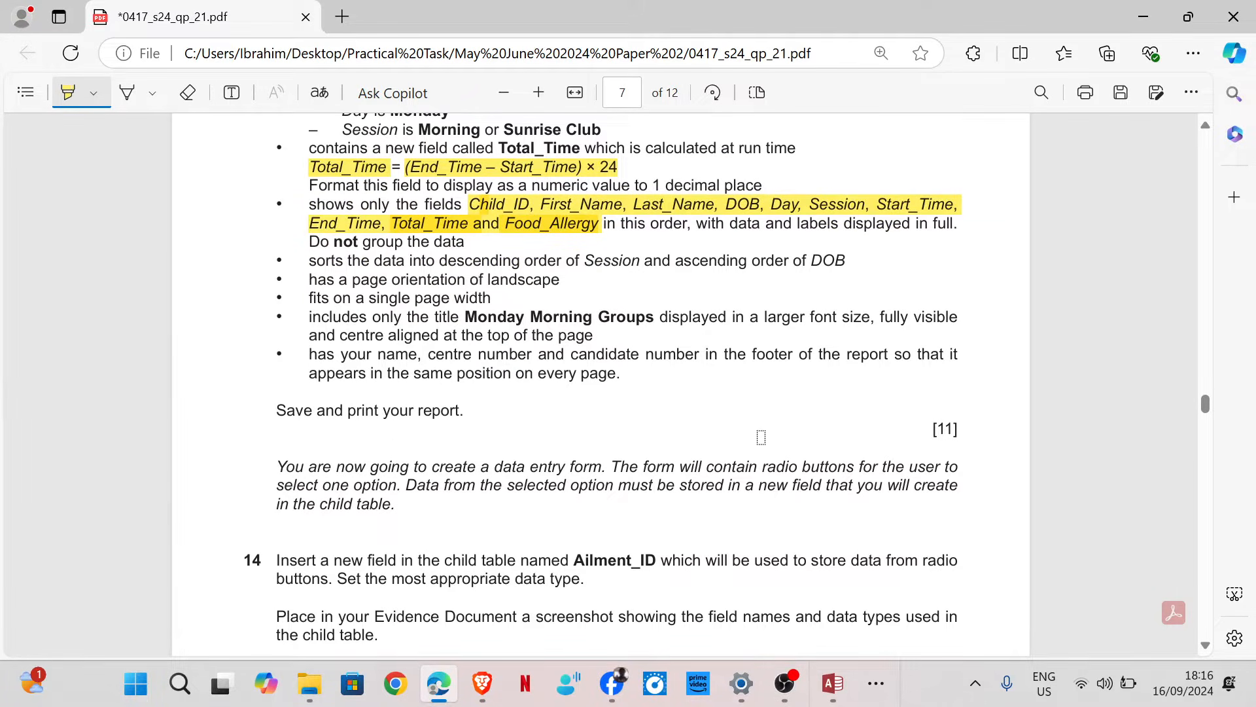
mouse_move(828, 678)
left_click(822, 597)
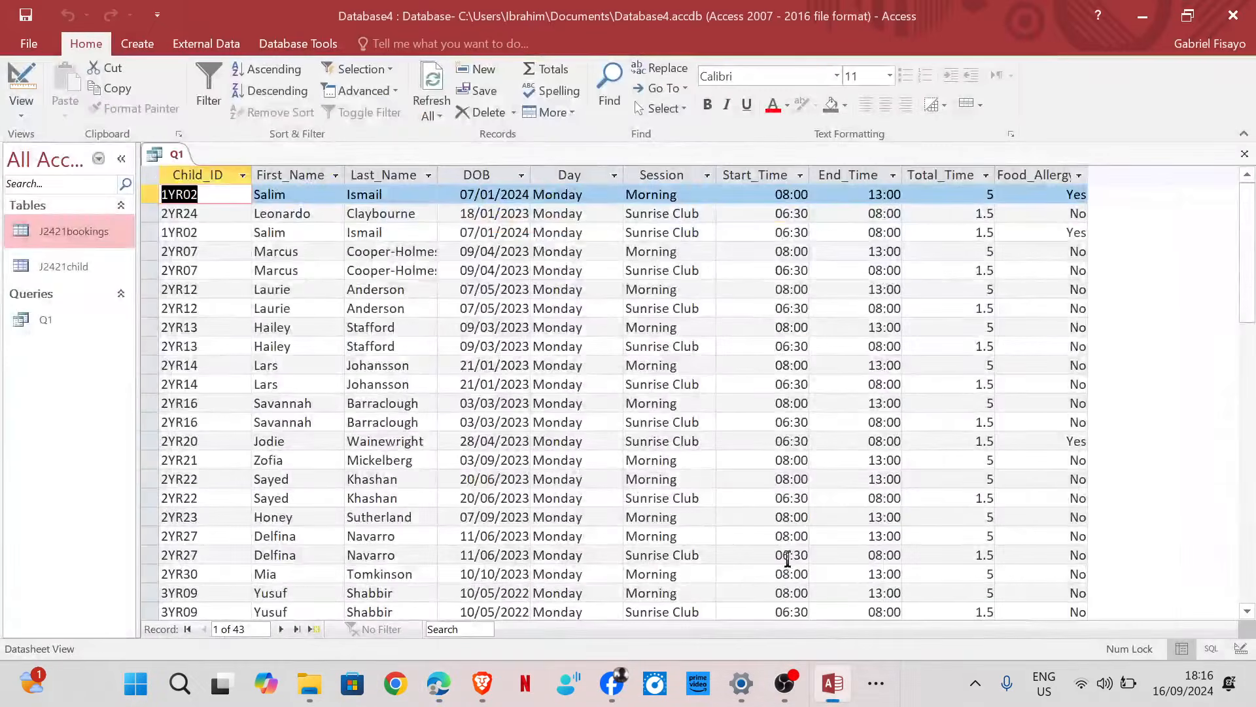
left_click(137, 45)
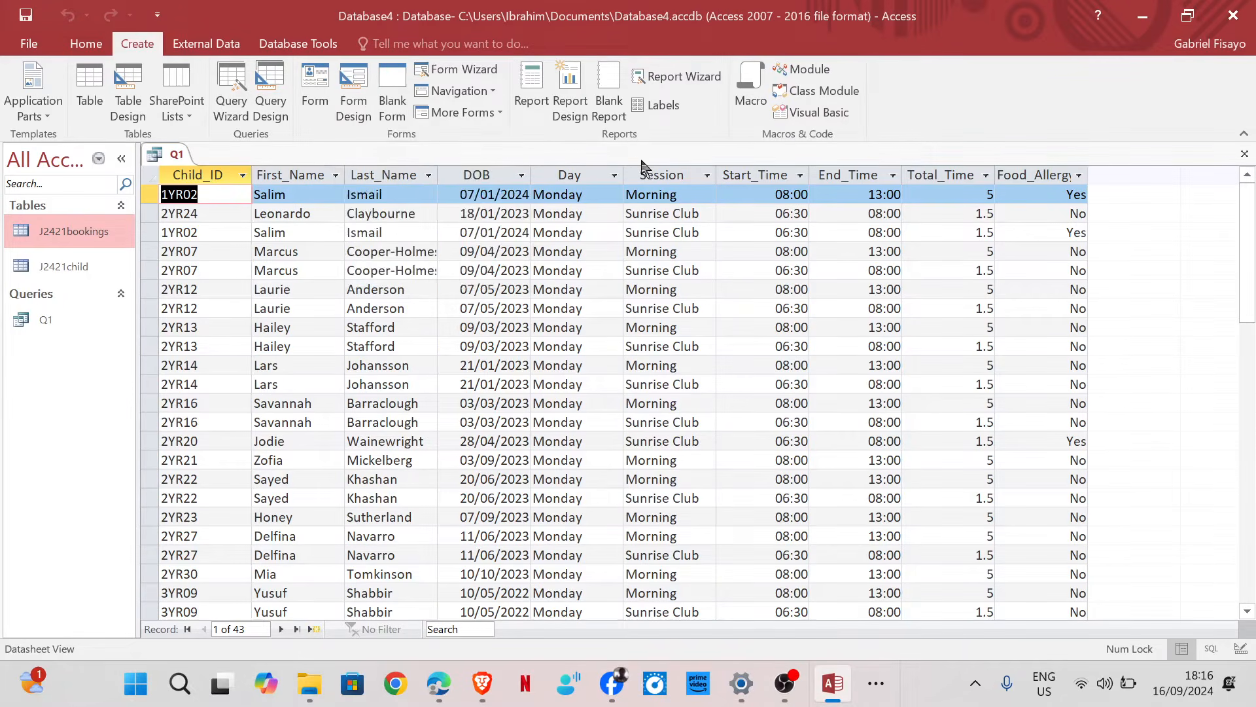
left_click(681, 79)
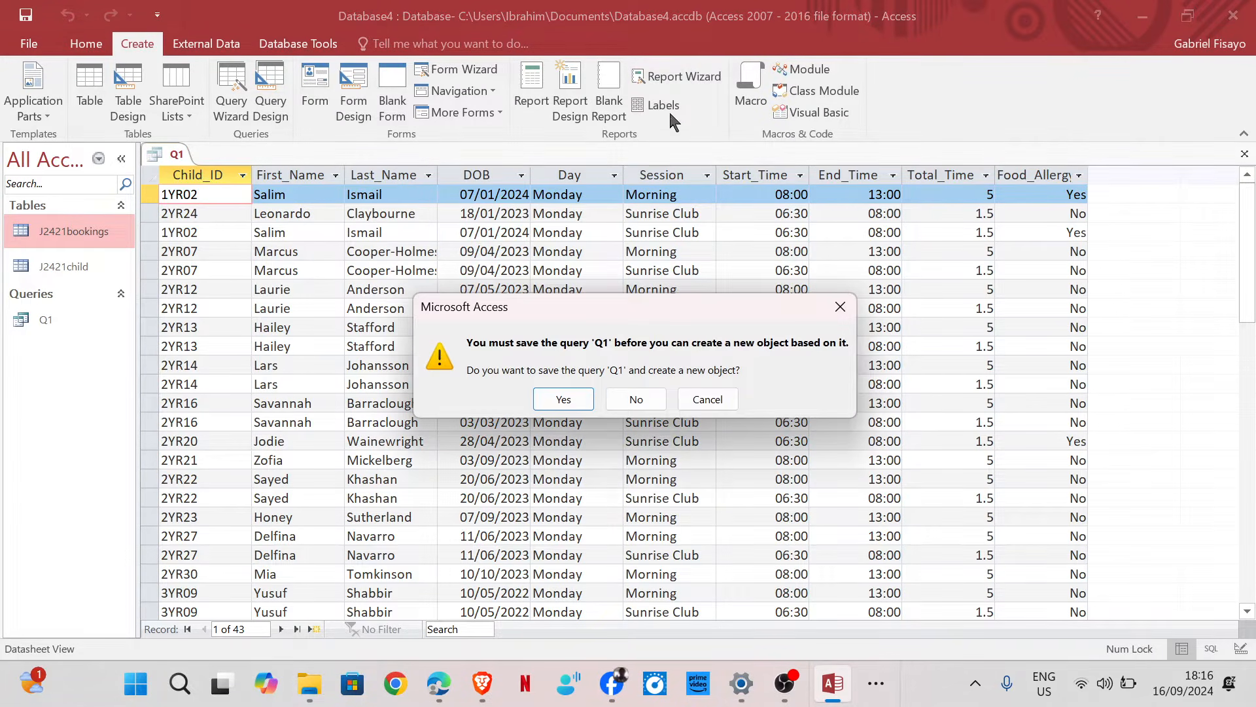
left_click(564, 400)
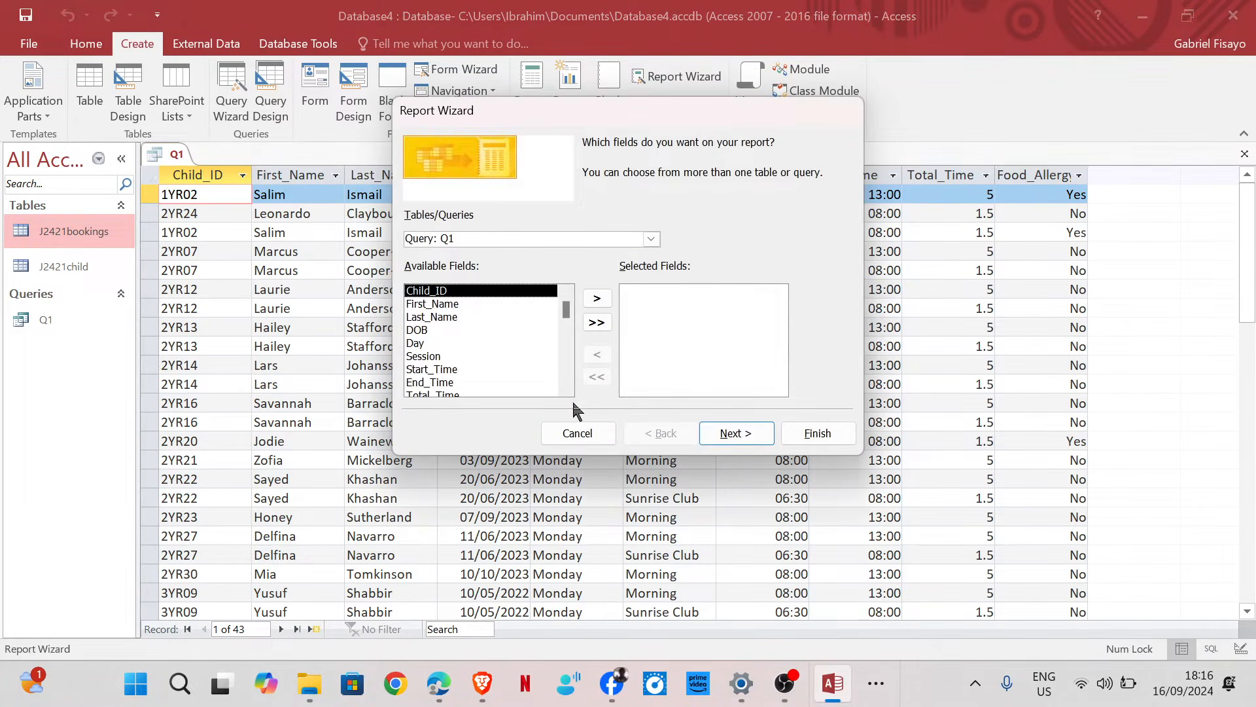
left_click(594, 322)
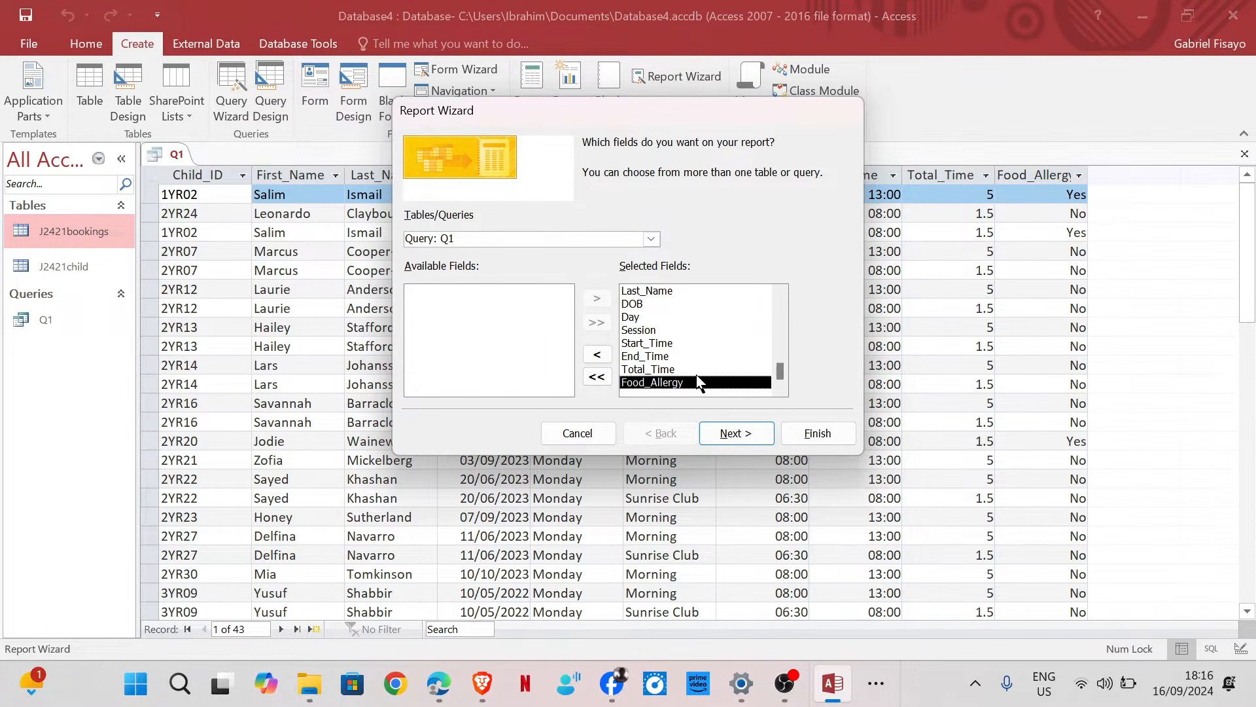
left_click(759, 438)
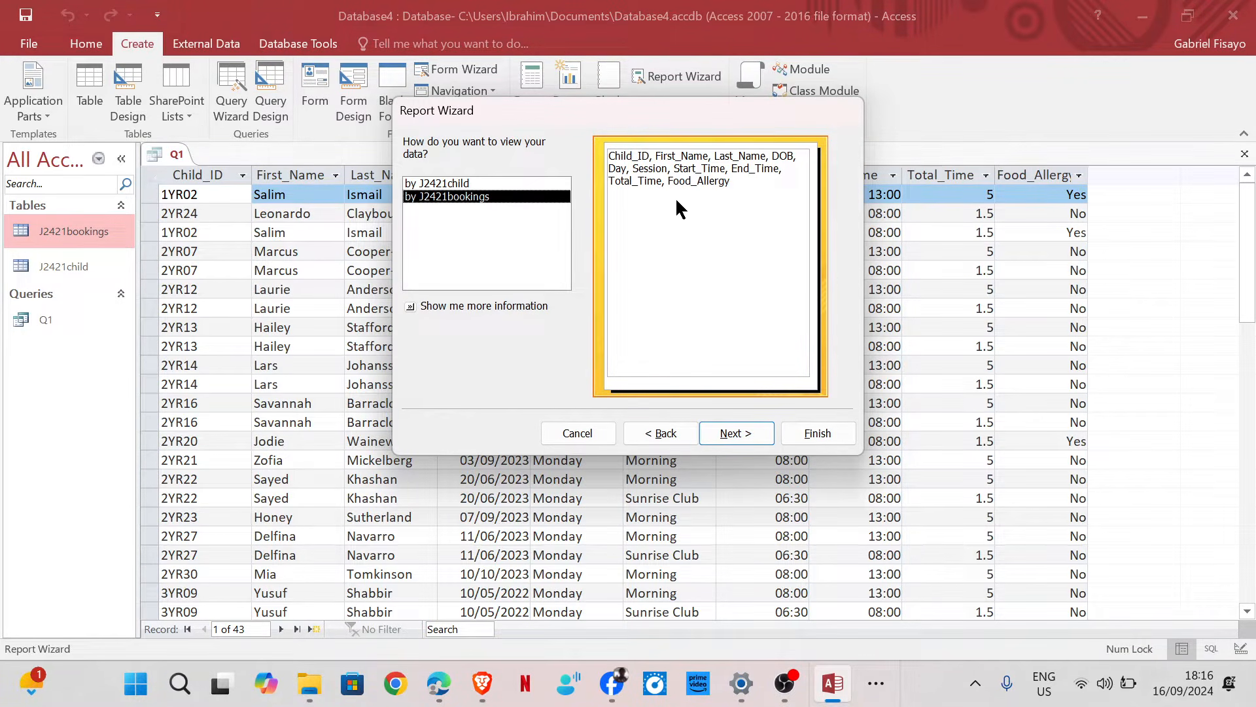
Set the report to view its data by J2421bookings, without any grouping levels.
left_click(523, 185)
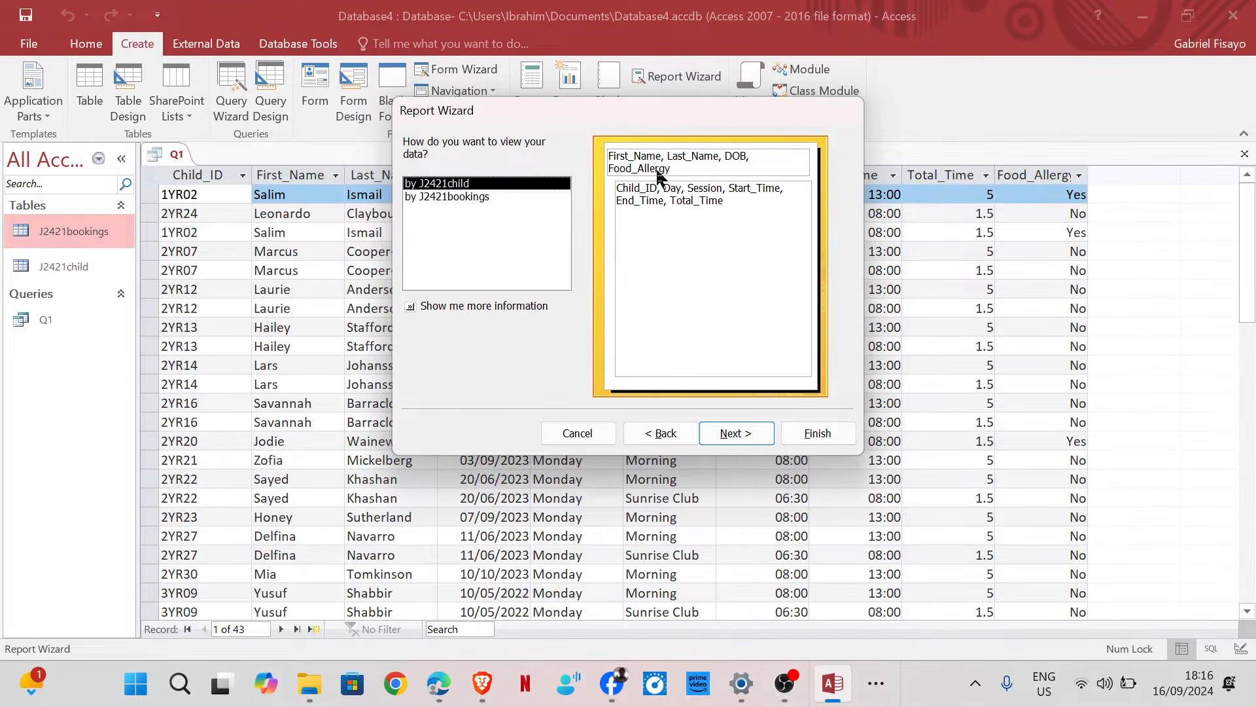
left_click(466, 197)
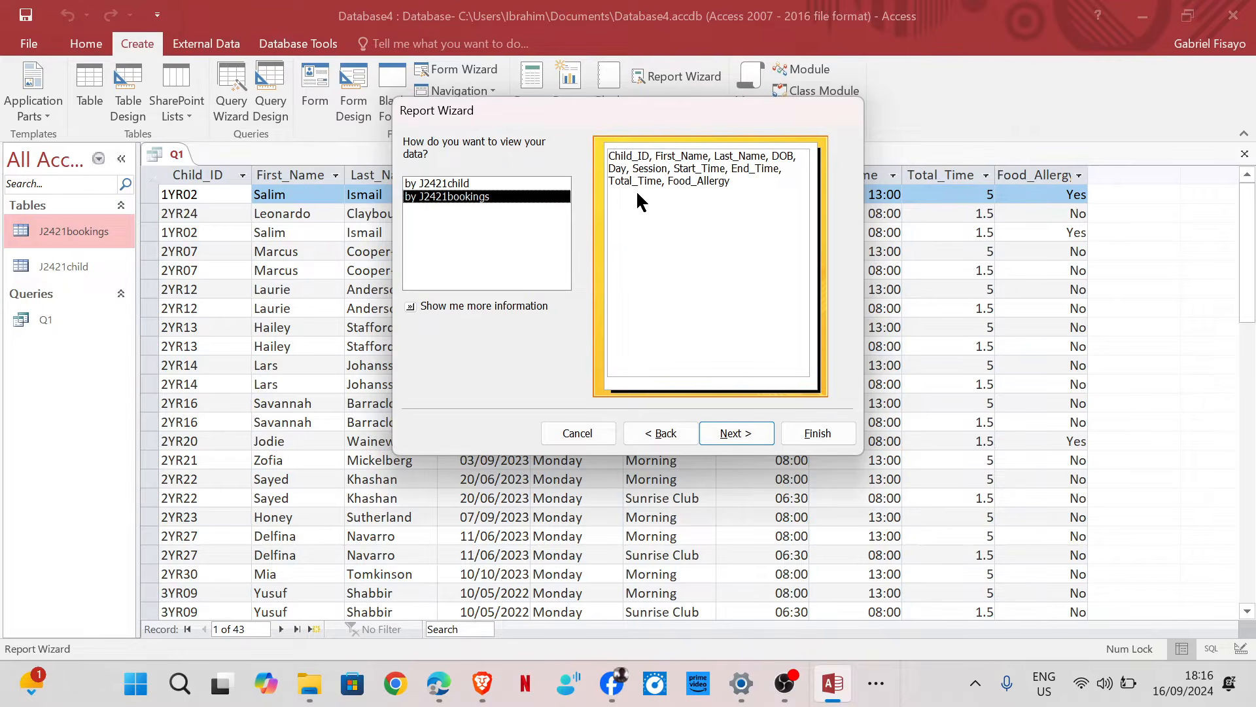
left_click(727, 444)
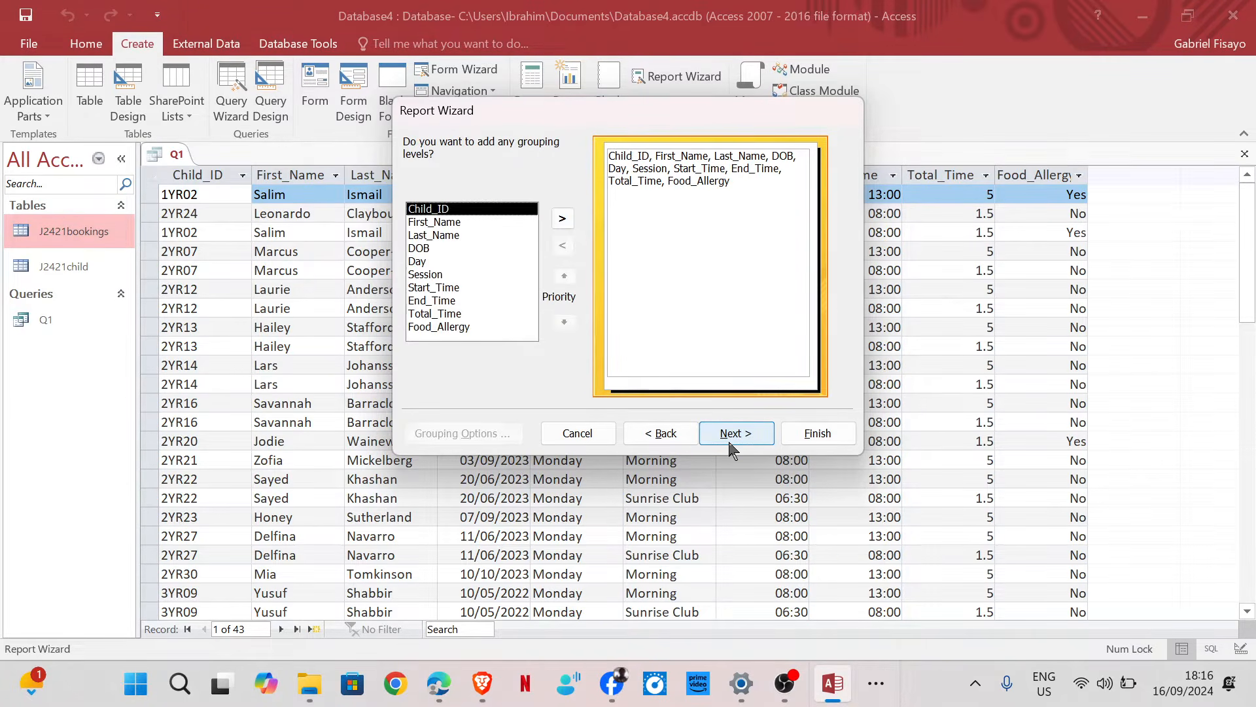
left_click(729, 447)
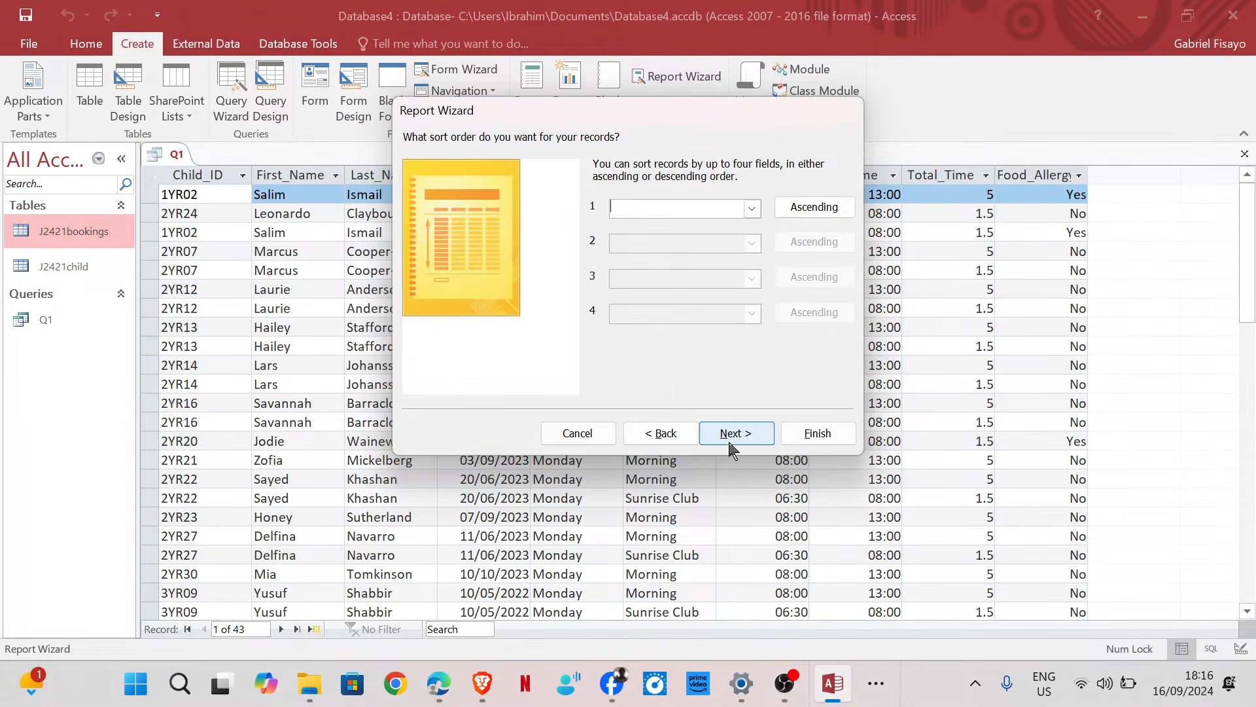
Check the required sort order in Edge, and sort the report in Access by Session descending and DOB ascending.
mouse_move(438, 683)
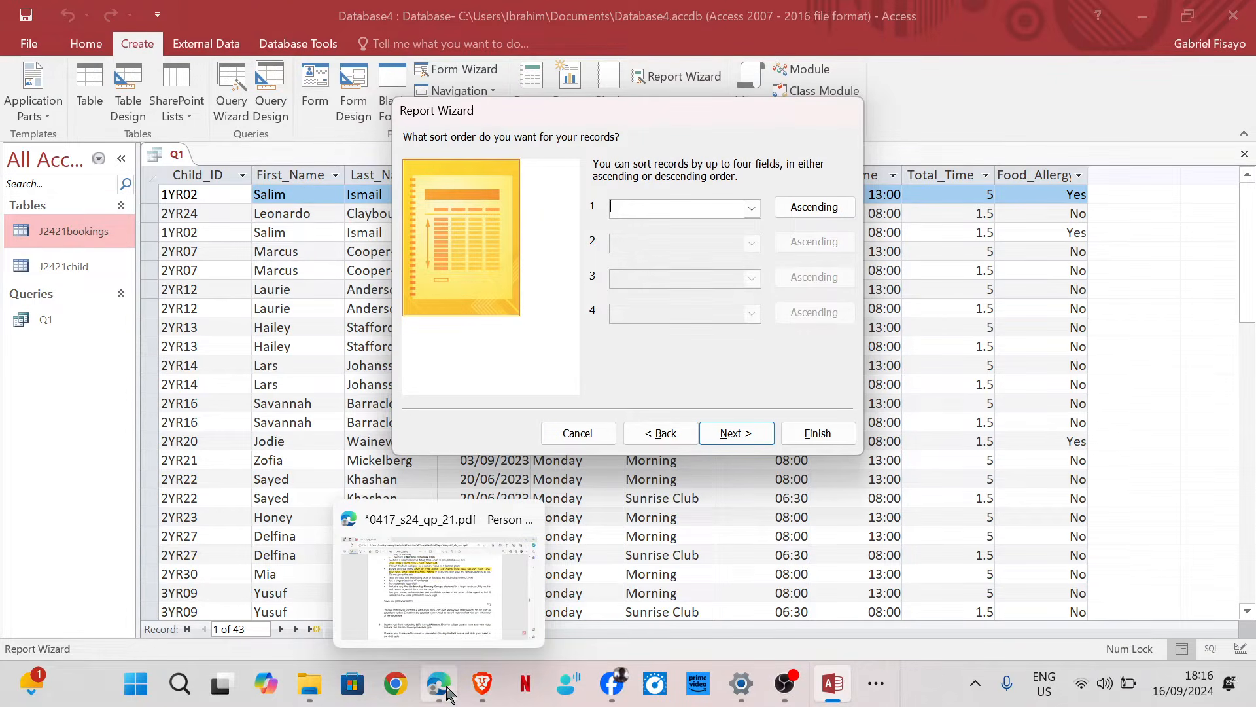
left_click(437, 598)
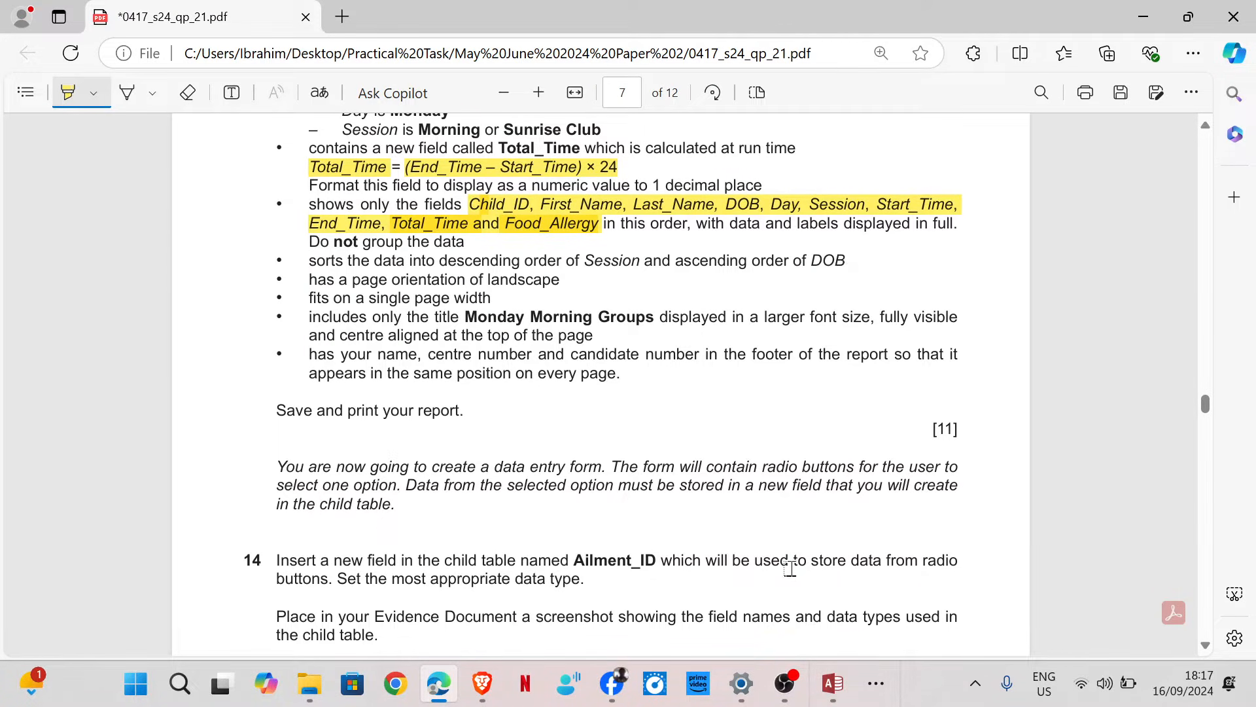
mouse_move(826, 674)
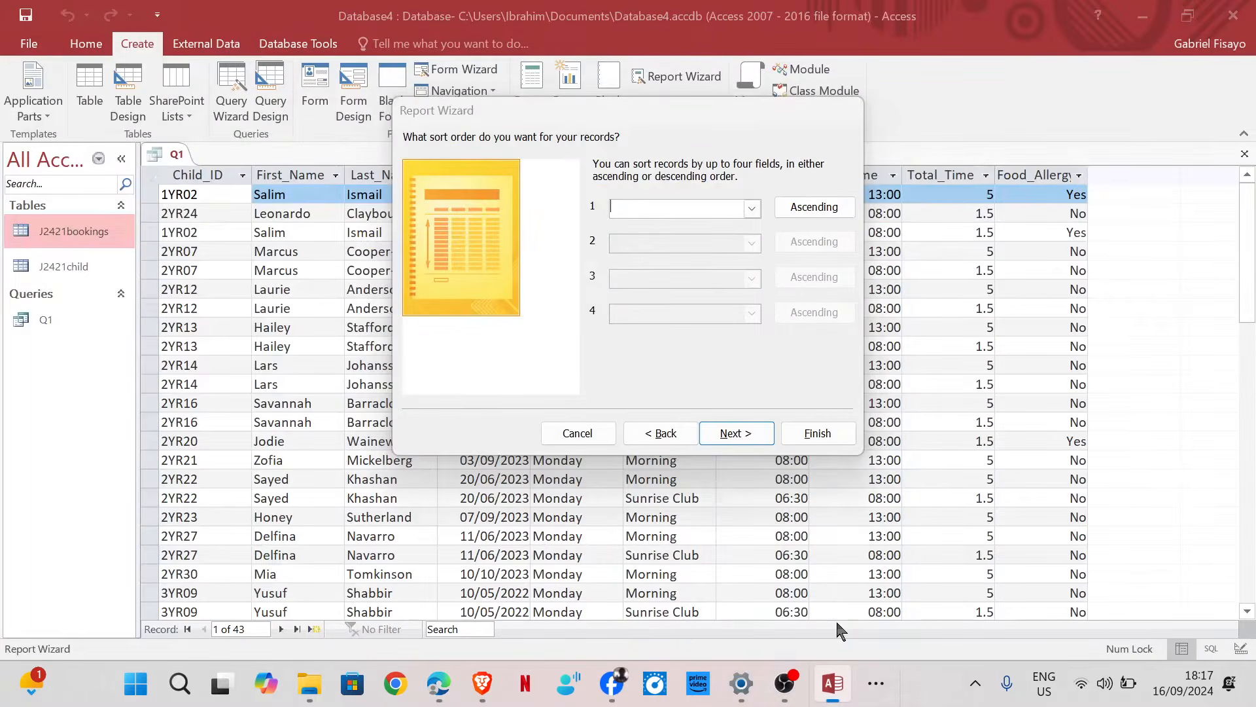
left_click(835, 619)
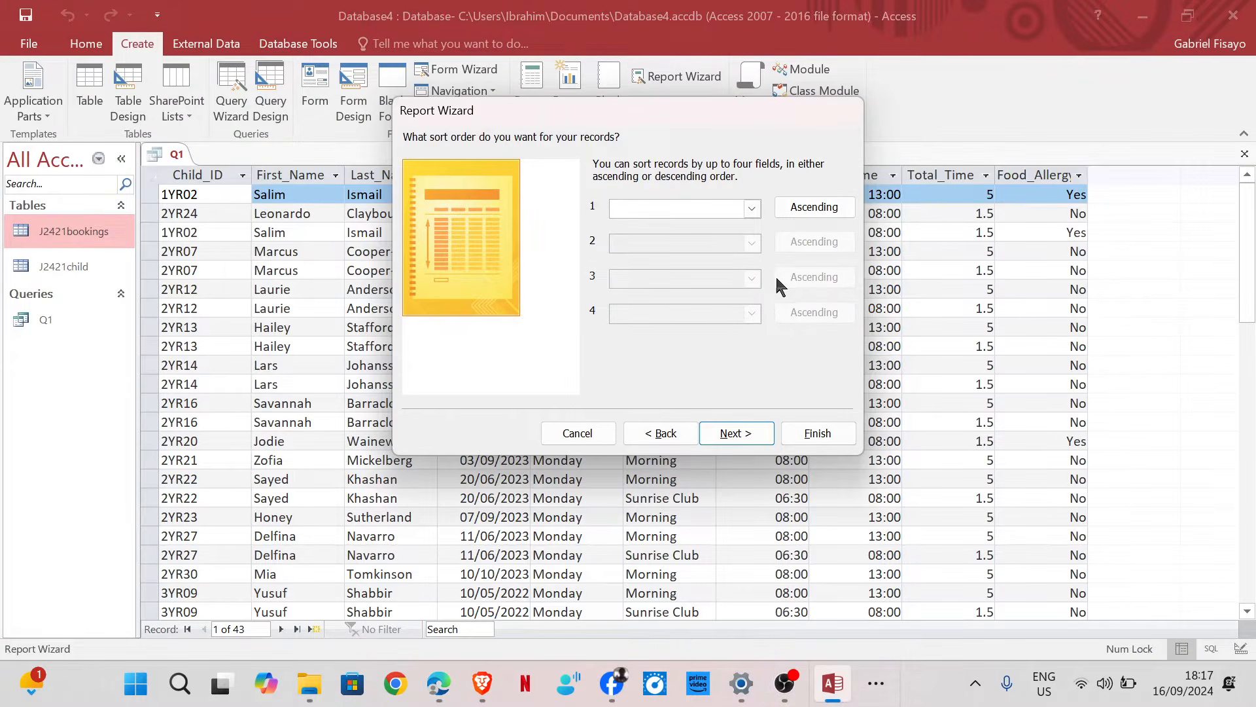
left_click(751, 209)
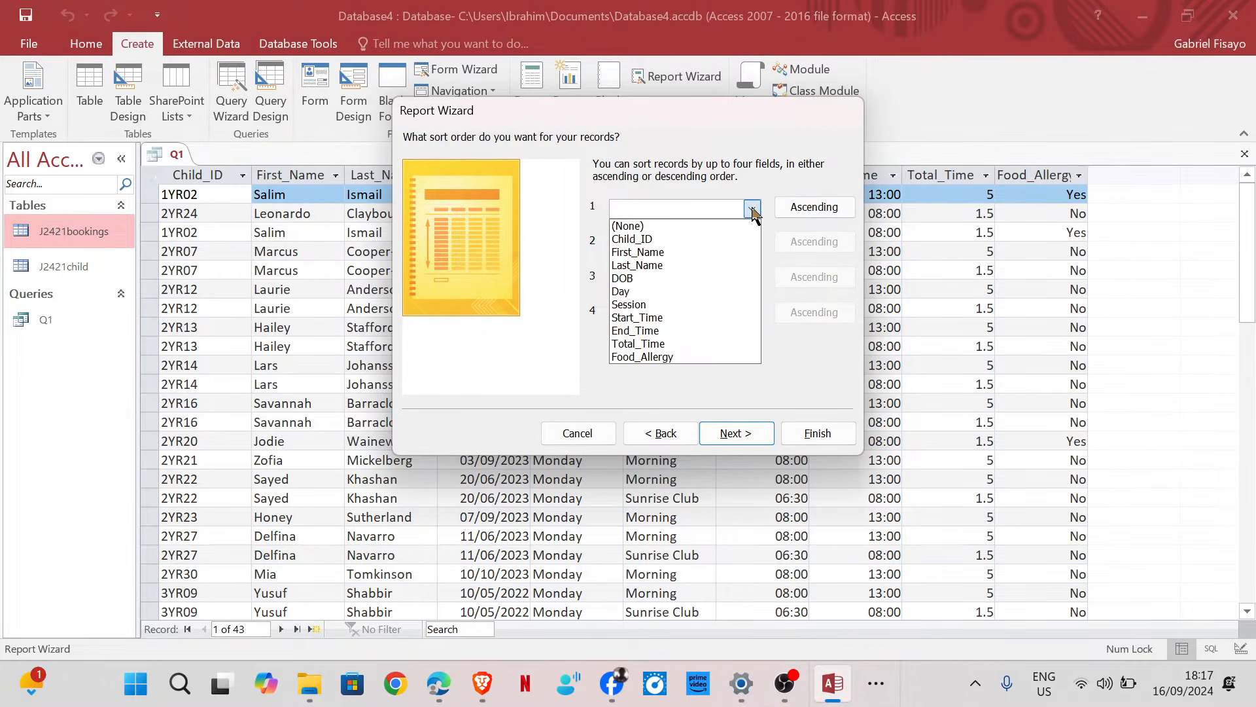
left_click(647, 306)
left_click(797, 210)
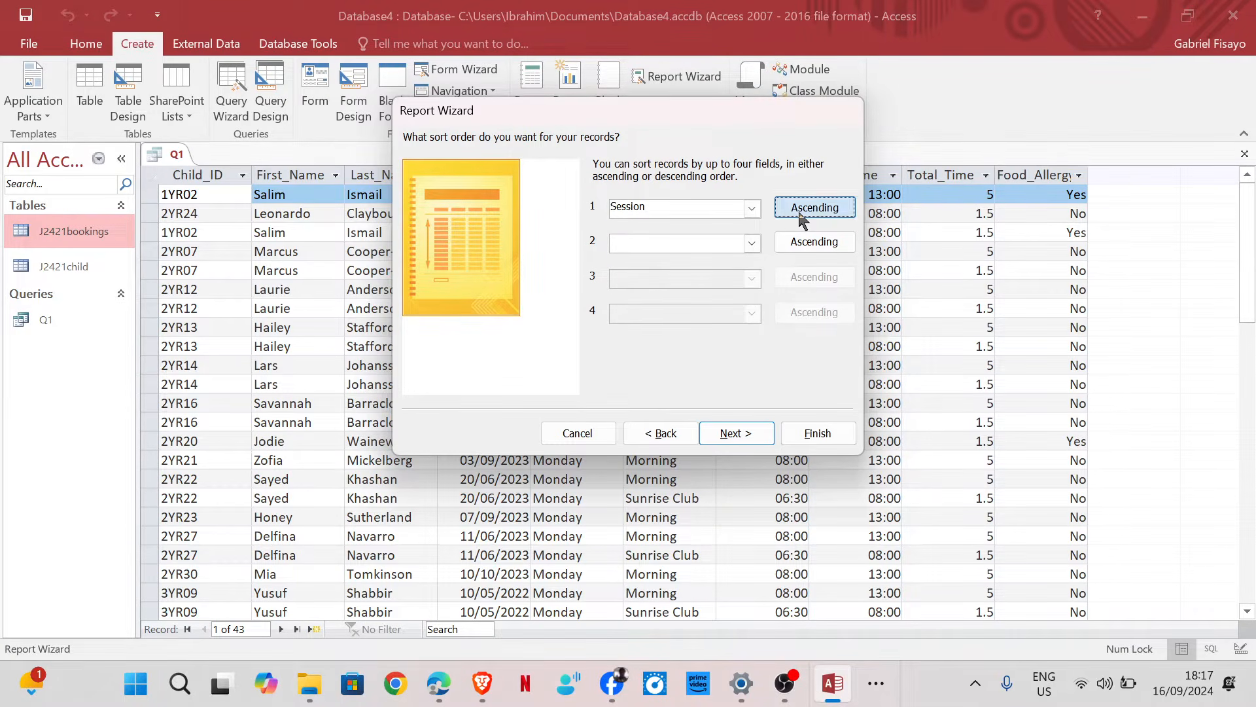
left_click(752, 242)
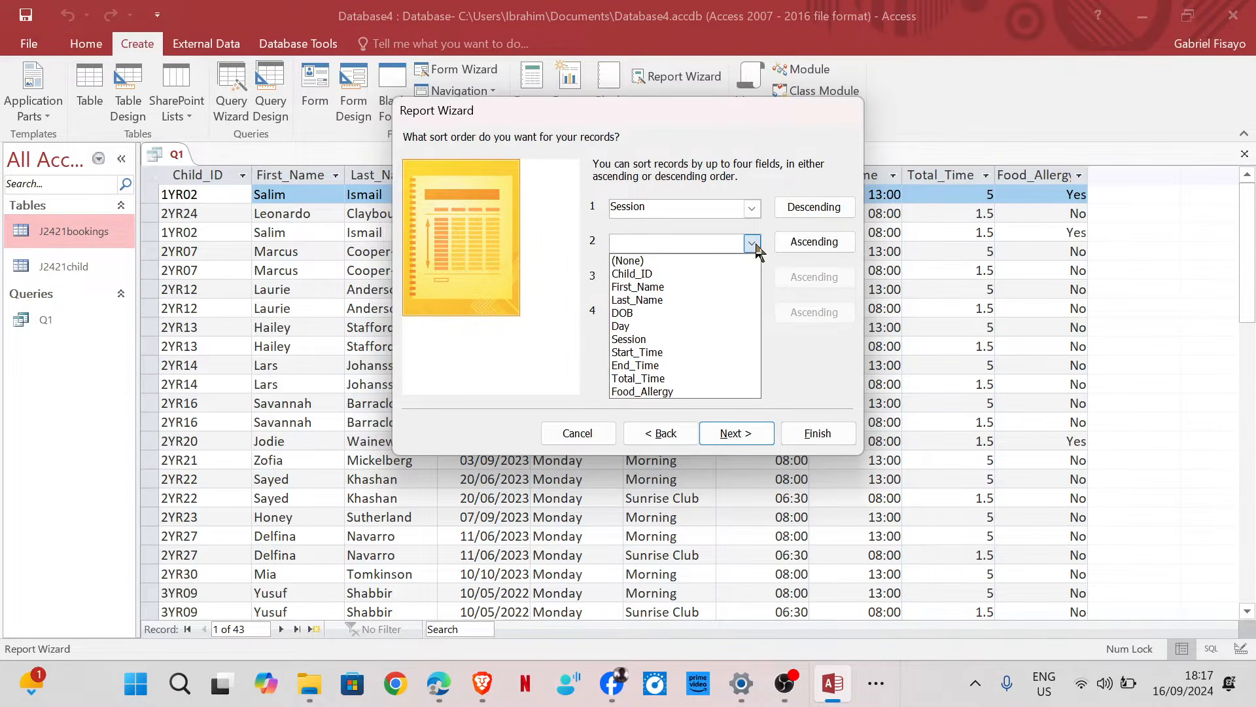
left_click(663, 314)
left_click(728, 434)
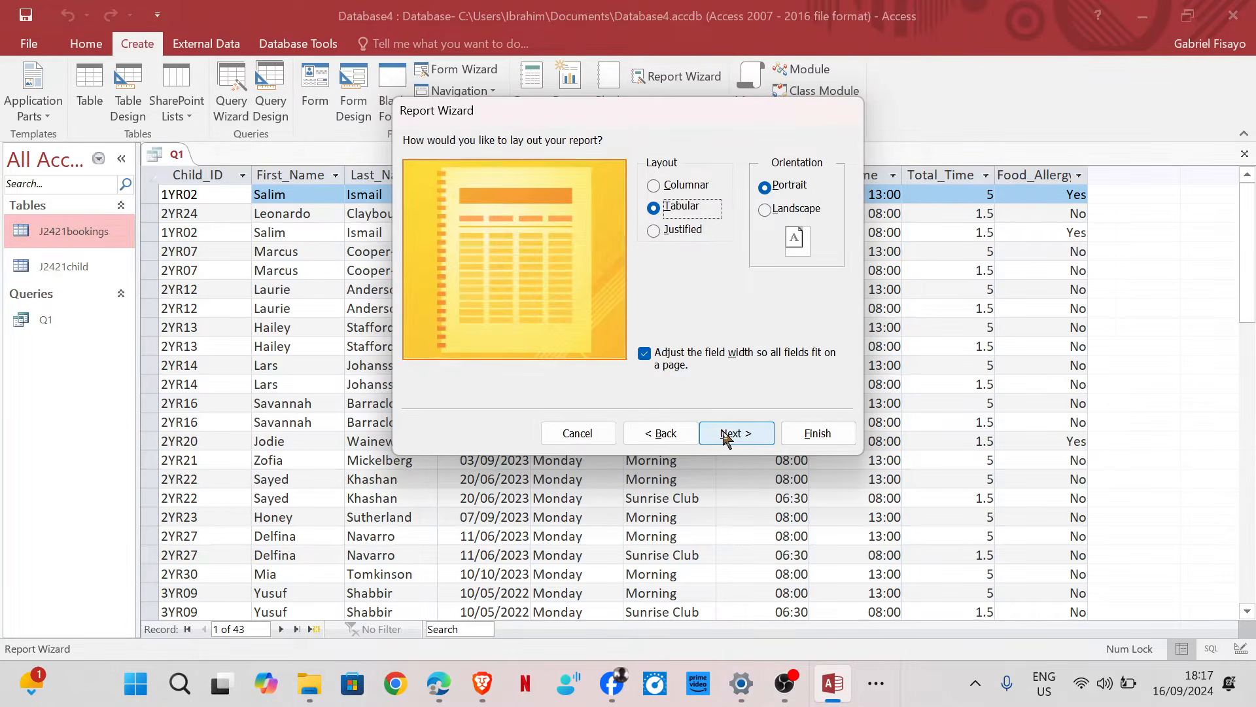
Check the page orientation requirement in Edge, and set the tabular report's orientation to Landscape in Access.
mouse_move(439, 684)
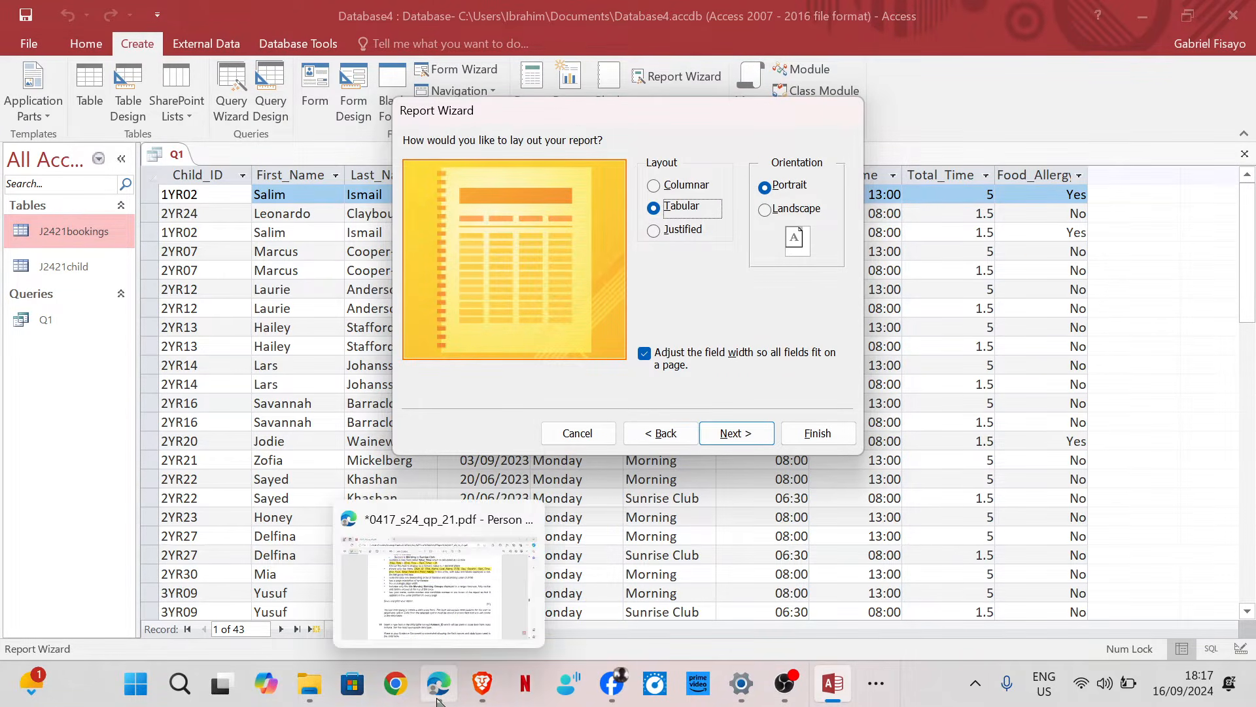
left_click(413, 588)
scroll(490, 184, "up", 2)
scroll(556, 268, "down", 1)
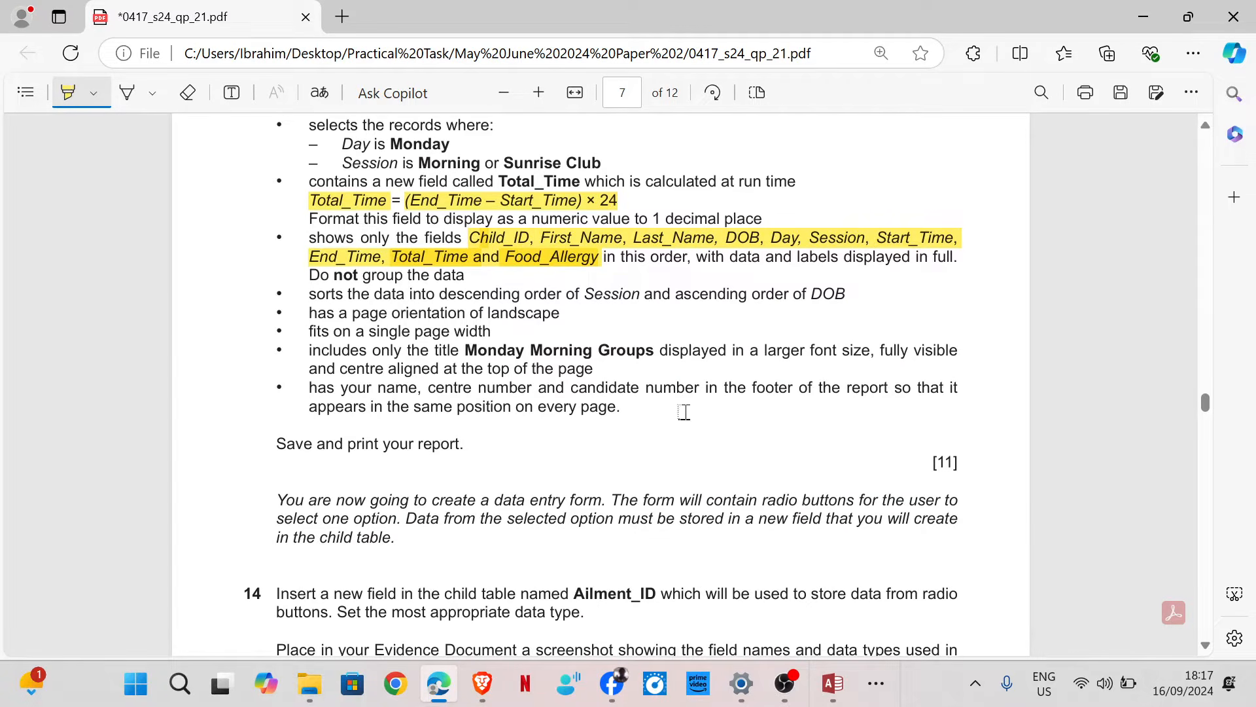
mouse_move(833, 683)
left_click(831, 582)
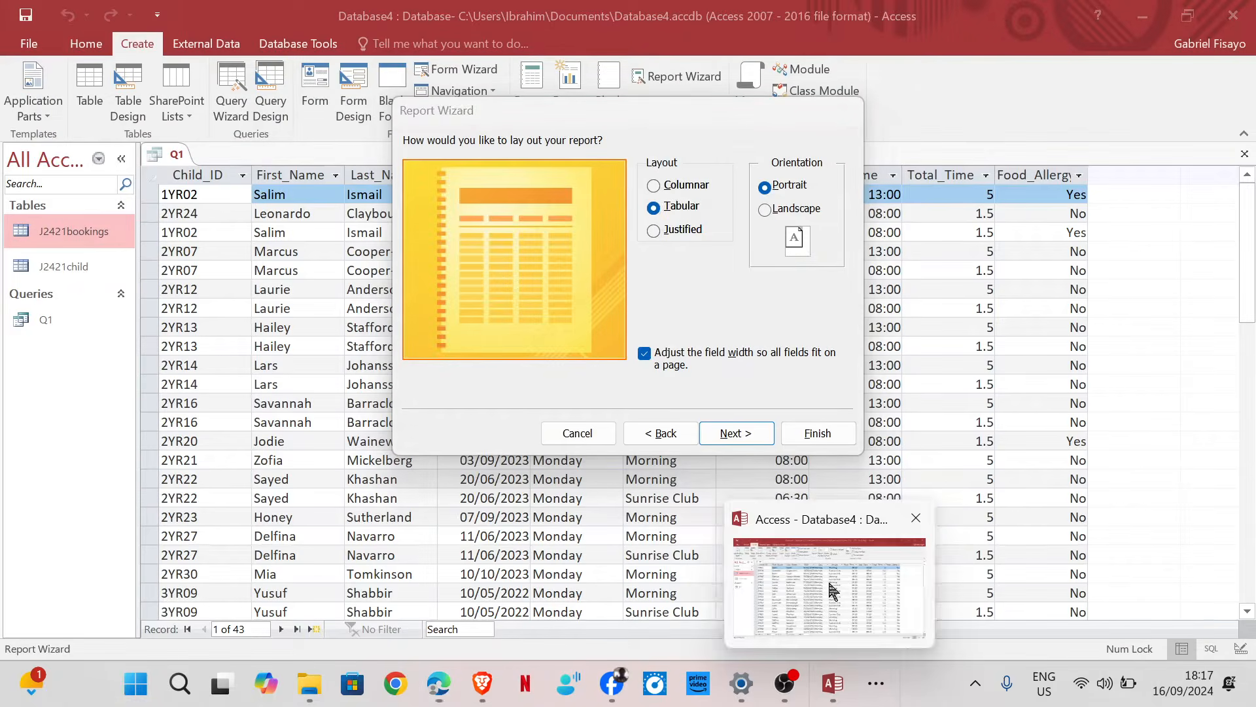
left_click(792, 210)
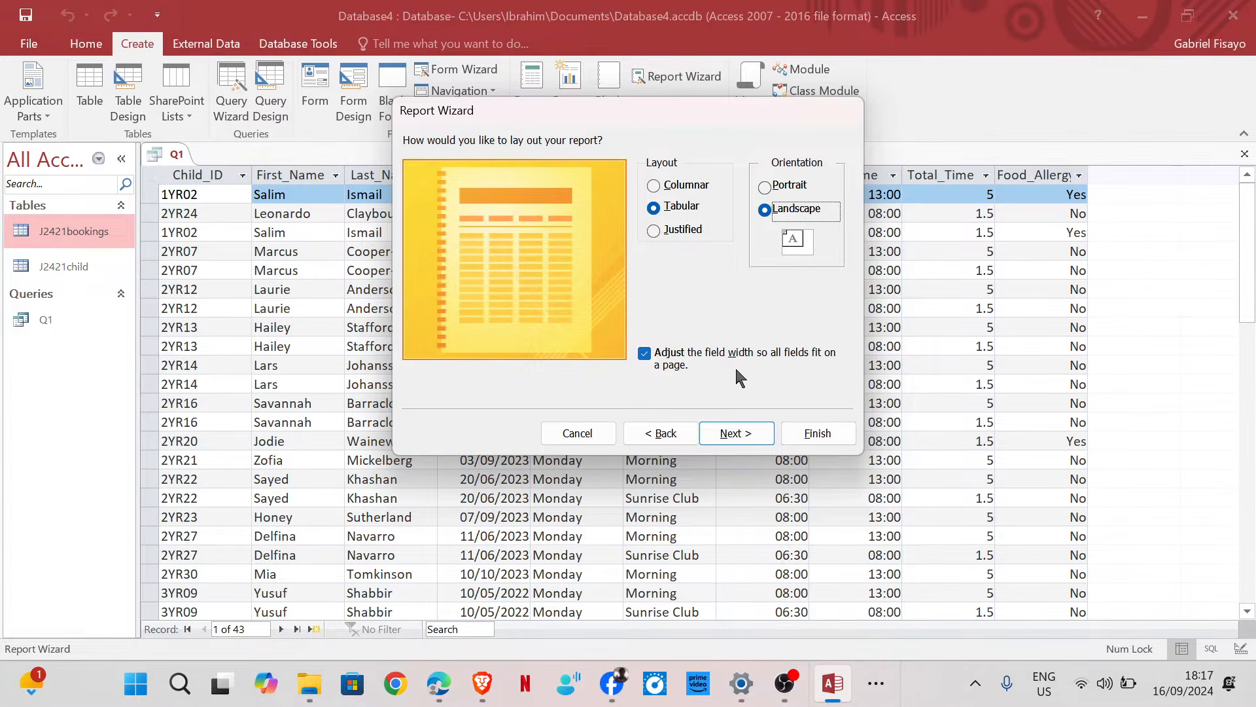
left_click(734, 432)
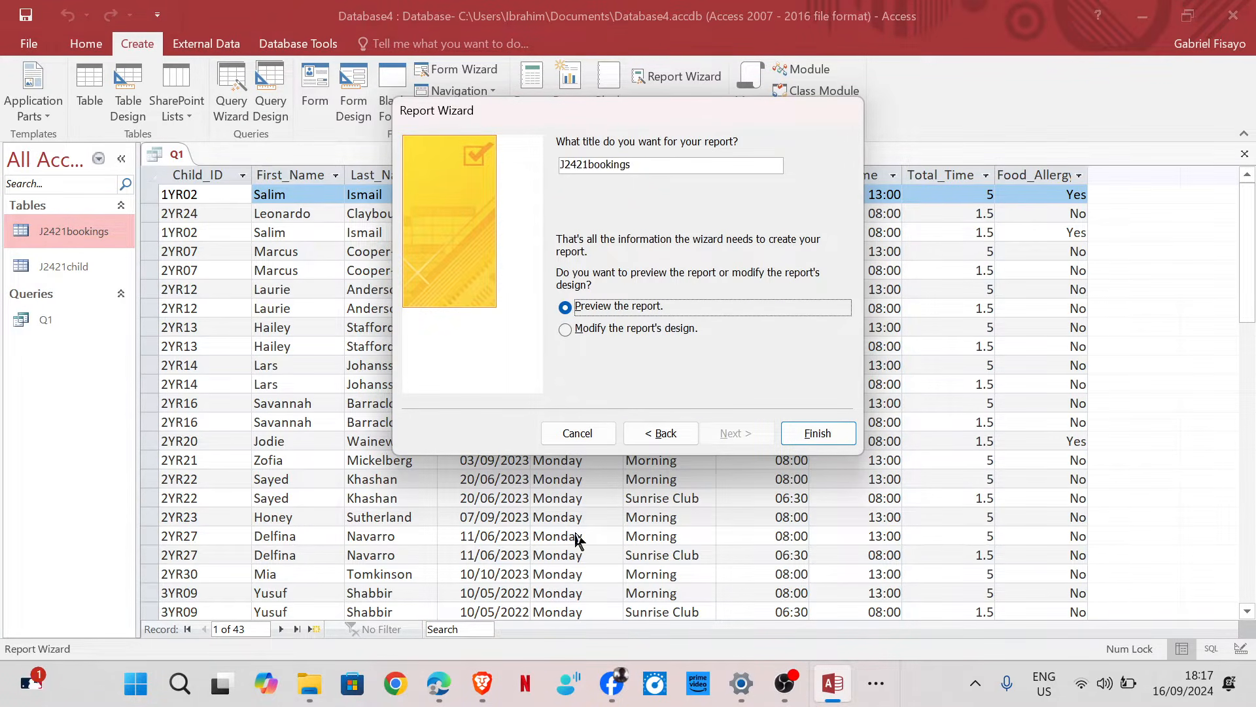
Switch to the exam paper in Edge, turn off the highlighter, and copy the report title Monday Morning Groups.
mouse_move(438, 684)
left_click(425, 615)
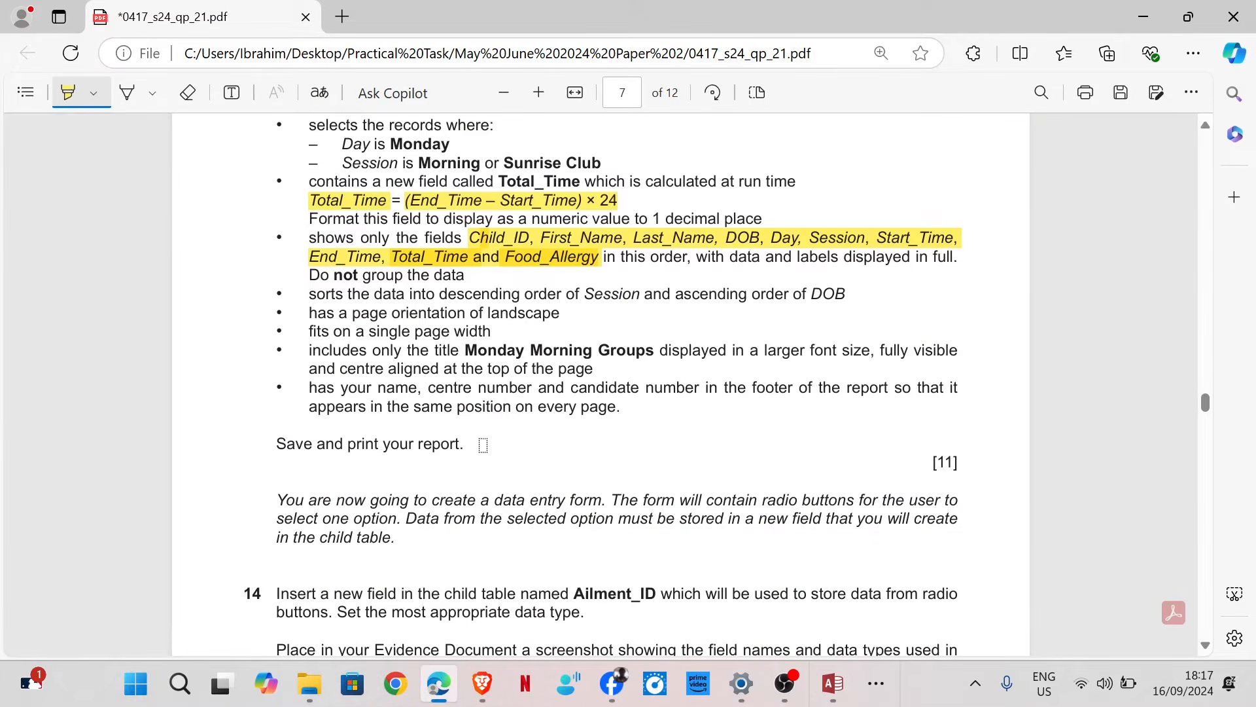
left_click(69, 98)
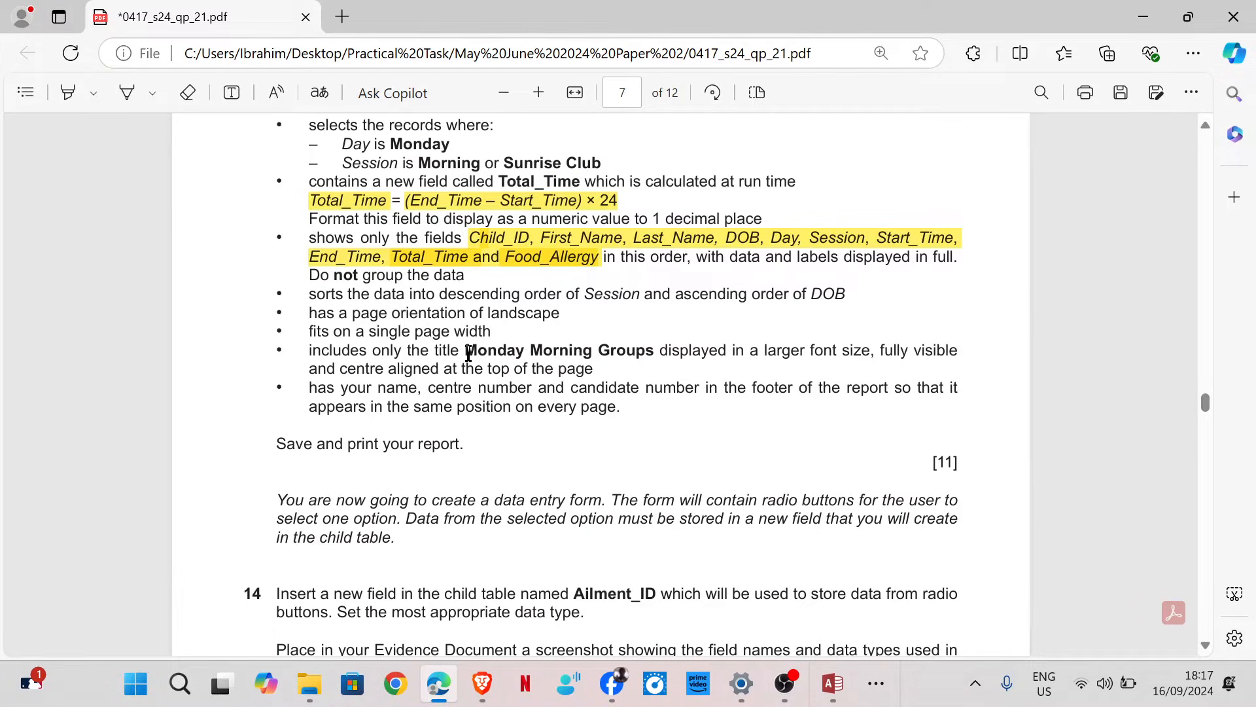
left_click_drag(468, 354, 654, 352)
key("ctrl+c")
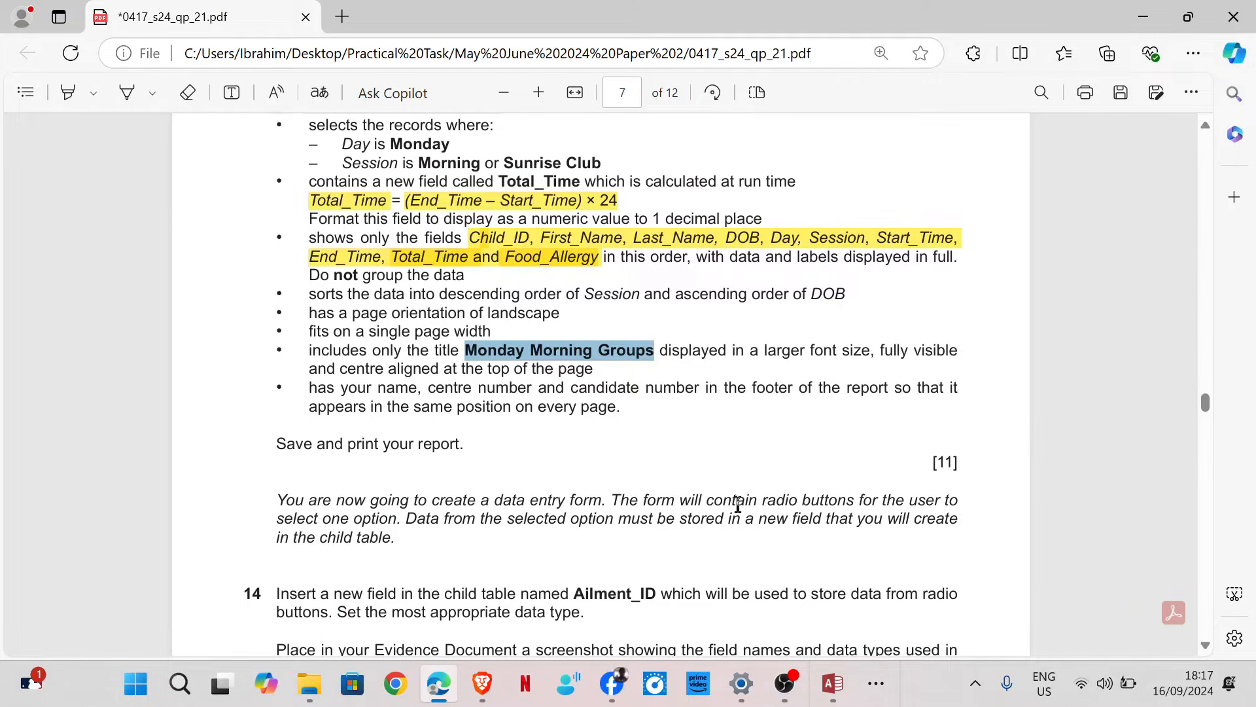
Switch to Access, give the new report the title Monday Morning Groups and finish creating it.
mouse_move(833, 684)
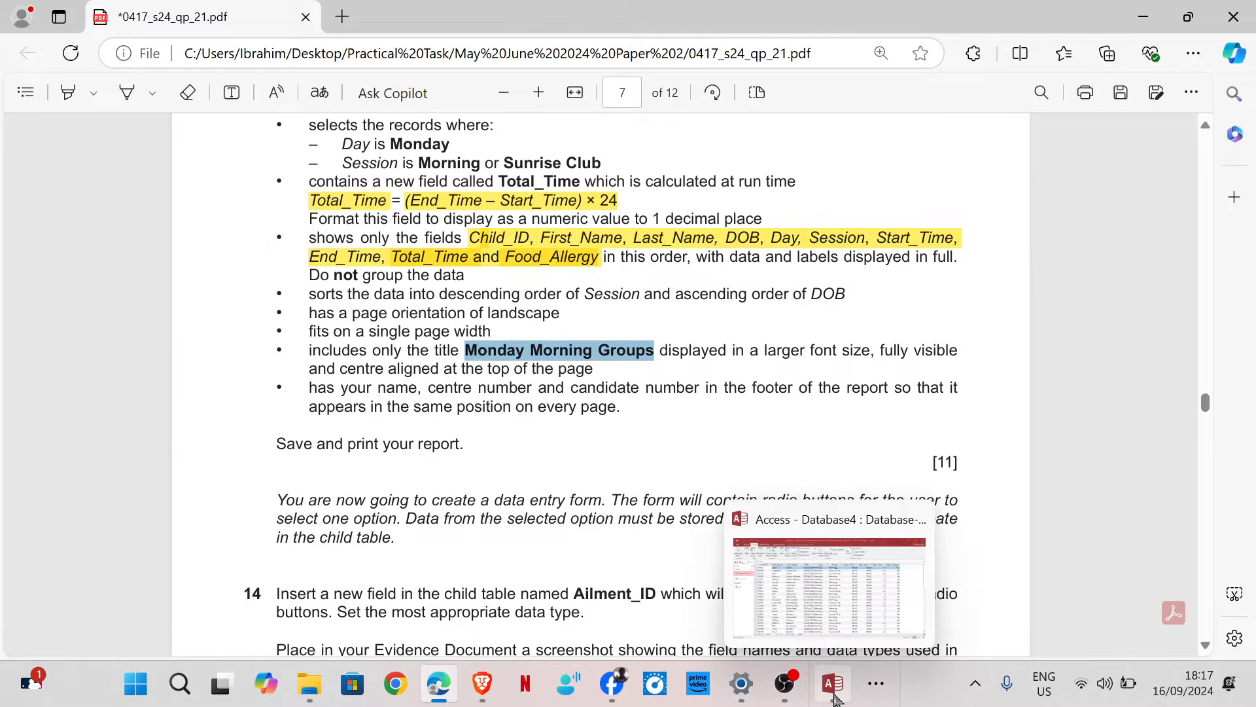
left_click(817, 615)
left_click(642, 172)
key("BackSpace")
key("BackSpace")
key("BackSpace")
key("BackSpace")
key("BackSpace")
key("BackSpace")
key("BackSpace")
key("BackSpace")
key("BackSpace")
key("BackSpace")
key("BackSpace")
key("BackSpace")
type("Monday Morning Groups")
left_click(830, 434)
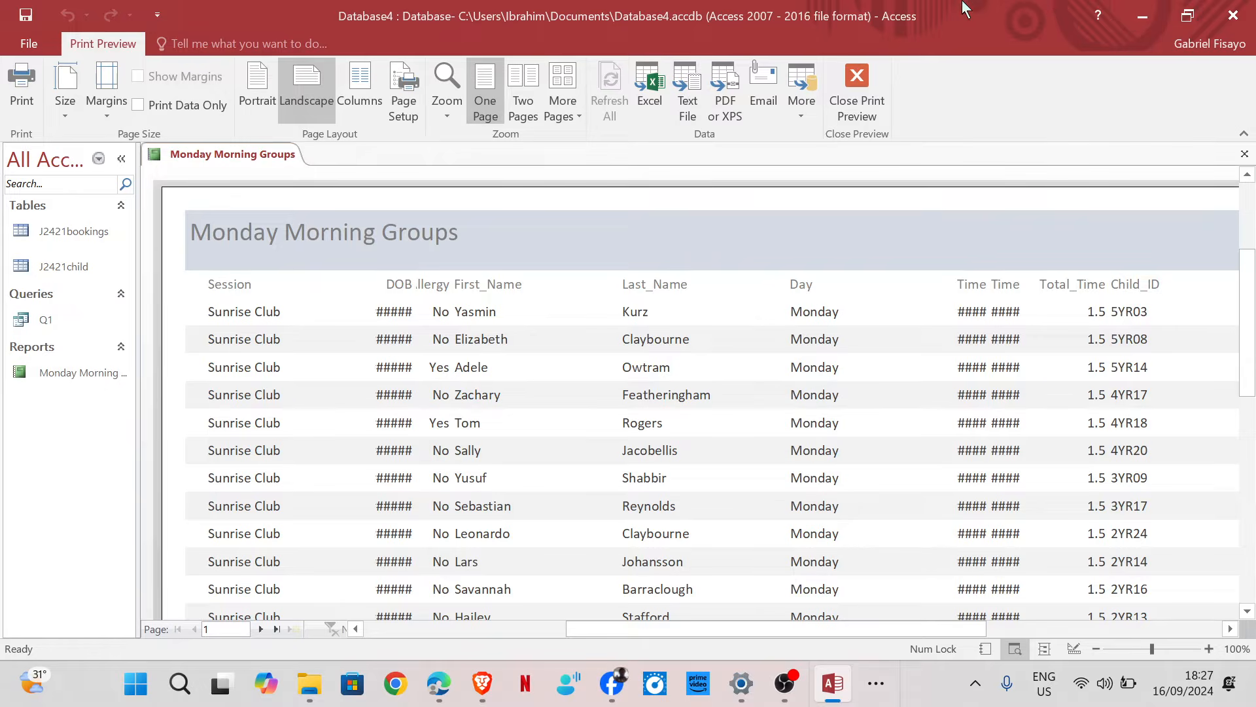
Close the report's print preview and open the report in Layout View.
left_click(853, 91)
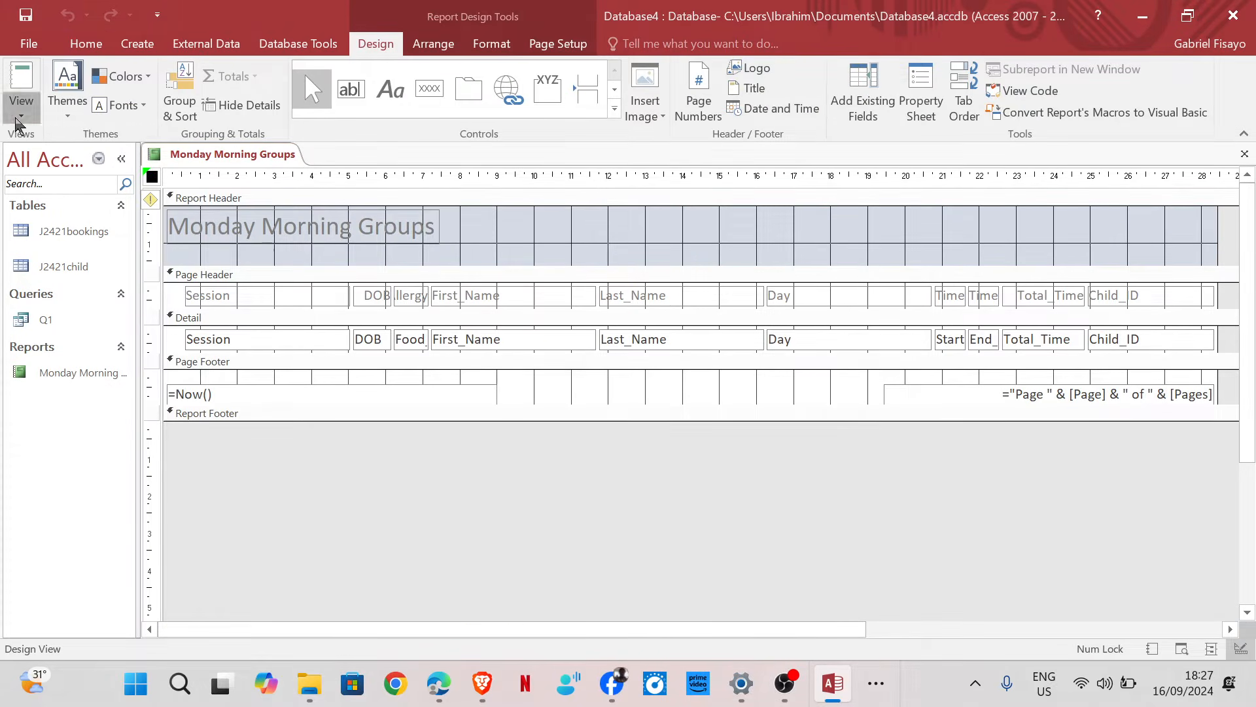
left_click(21, 108)
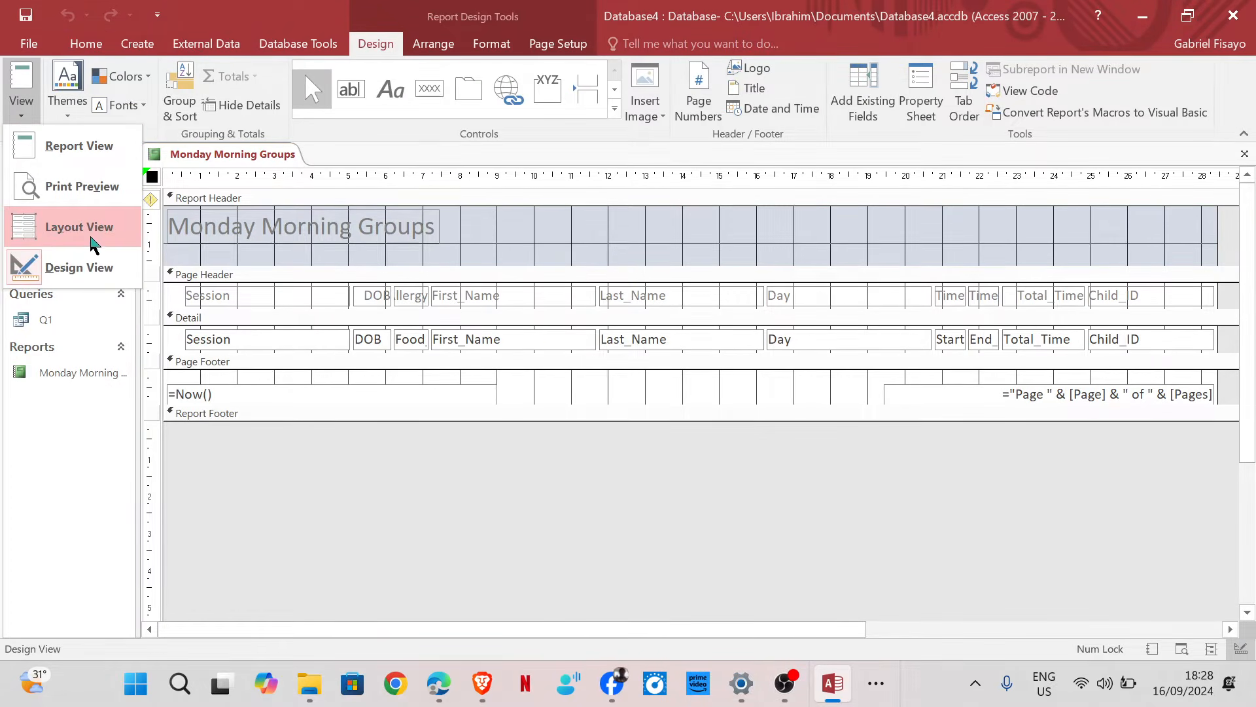
left_click(79, 227)
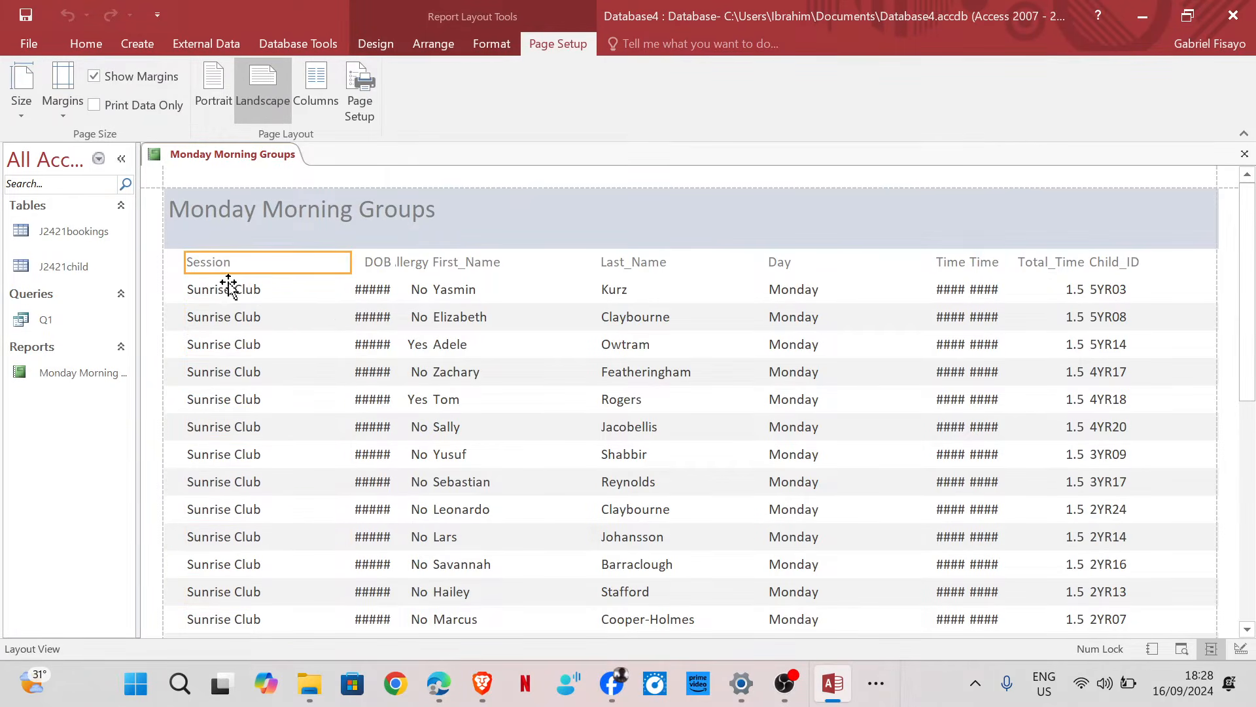
Narrow the Session column so that it closely fits its data.
left_click(223, 291)
left_click_drag(352, 265, 276, 268)
mouse_move(437, 694)
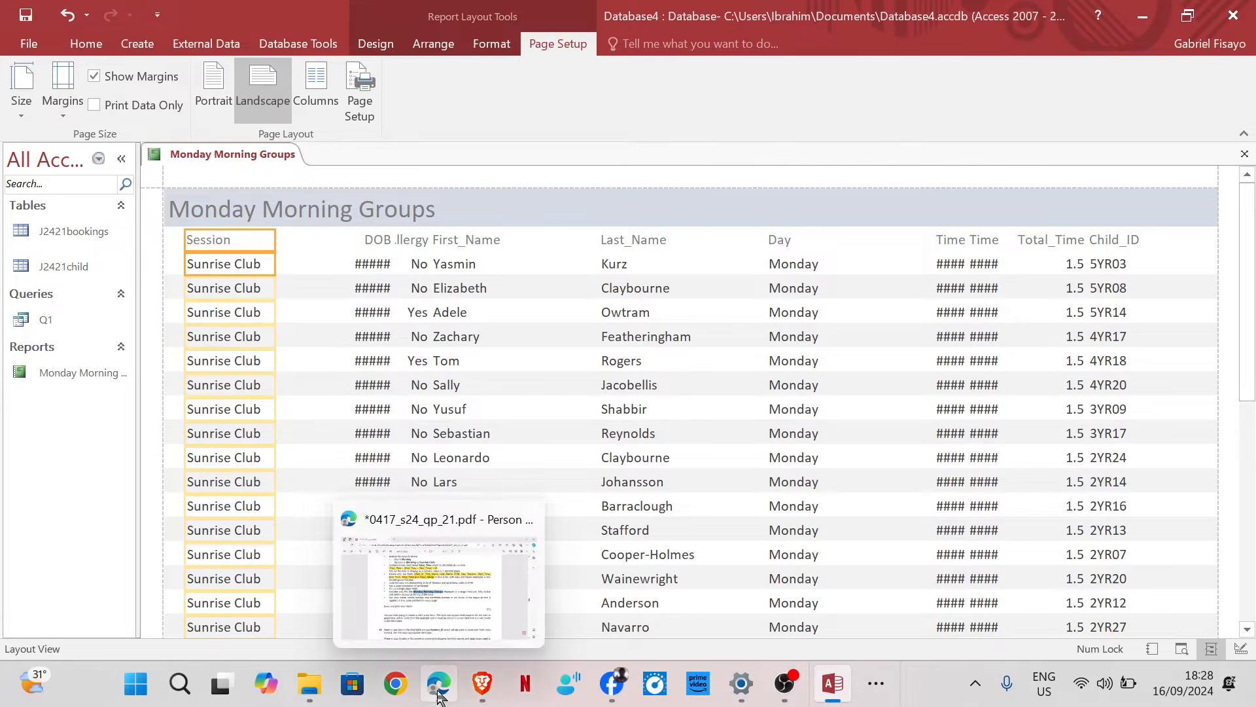
mouse_move(444, 600)
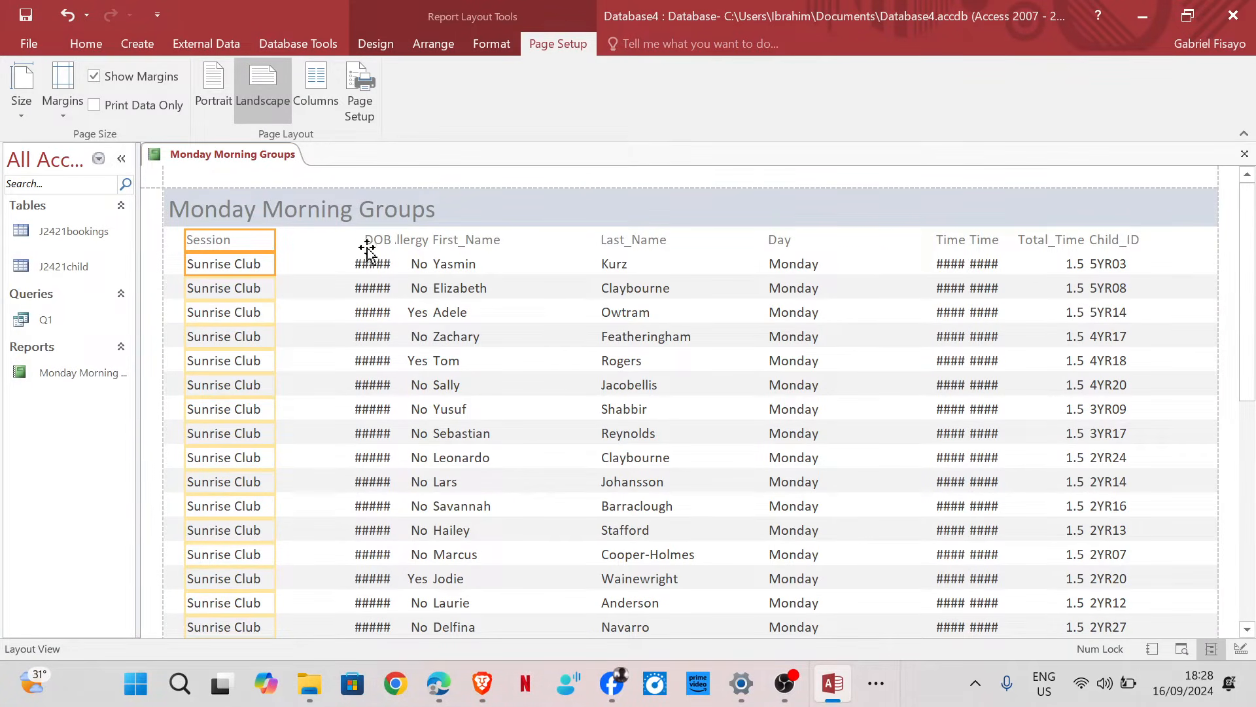
Shift the Session label and data right until they reach the DOB column, freeing space at the start of the rows.
key("Right")
key("Right")
key("Right")
key("Right")
key("Right")
key("Right")
key("Right")
key("Right")
key("Right")
key("Right")
key("Right")
key("Right")
key("Right")
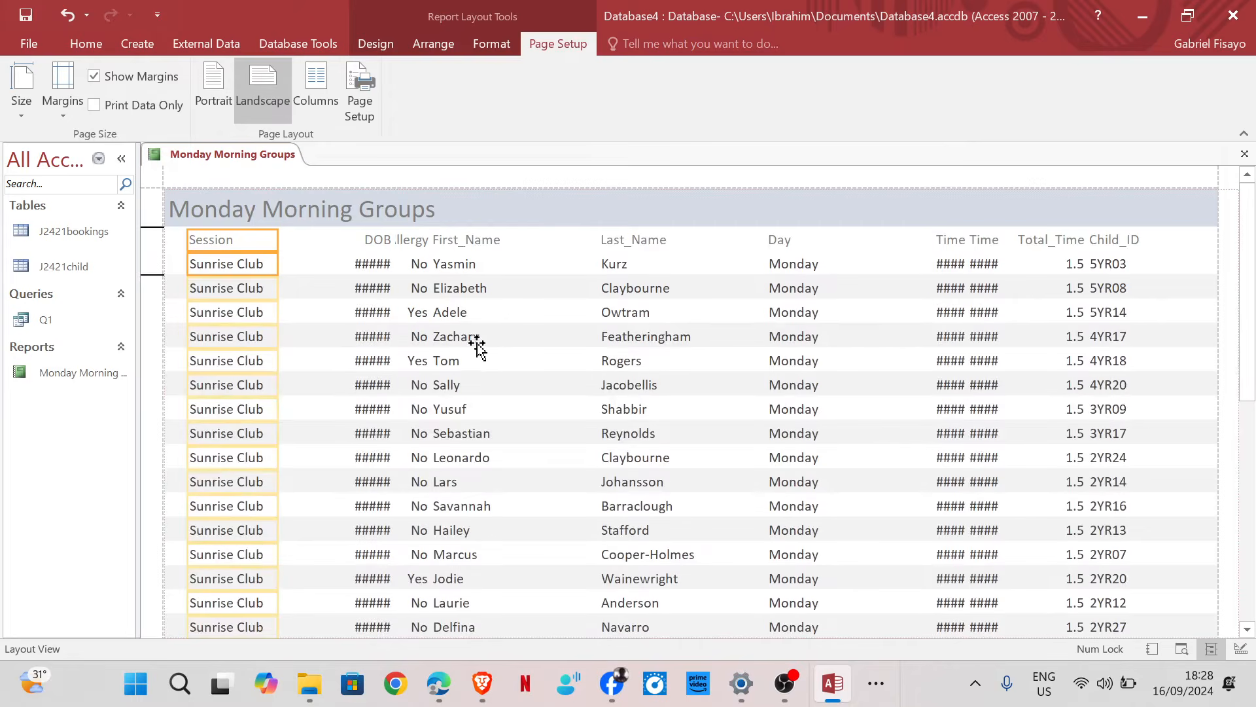
key("Right")
key("Right")
key("Right")
key("Right")
key("Right")
key("Right")
key("Right")
key("Right")
key("Right")
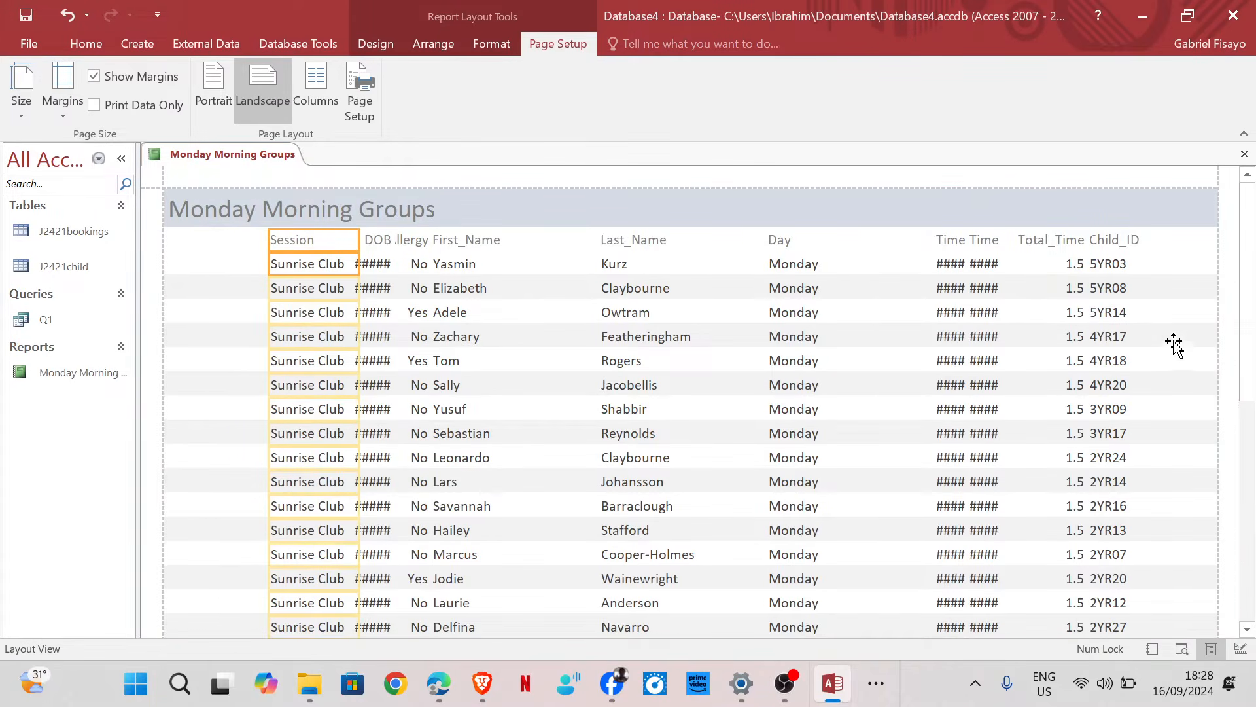
Move the Child_ID label and data to the start of the report rows and narrow the column to fit.
left_click(1115, 240)
left_click(1108, 265, "ctrl")
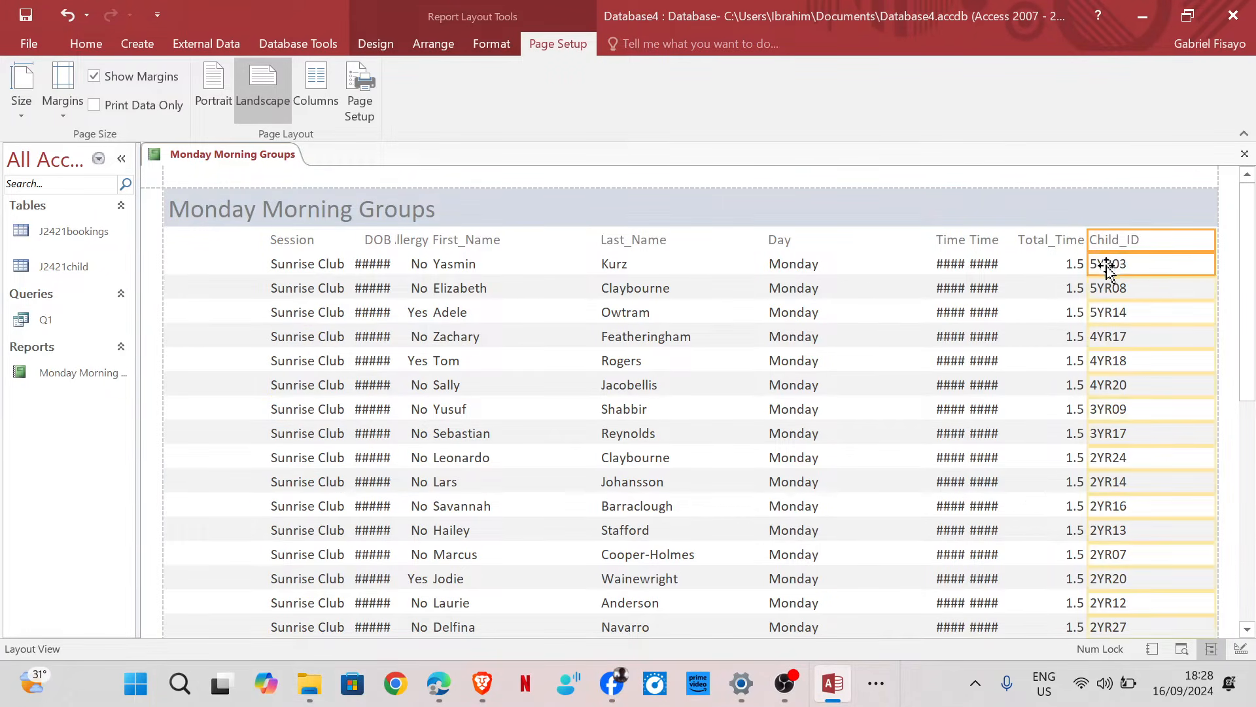
key("Left")
key("Left")
key("Left")
key("Left")
key("Left")
key("Left")
key("Left")
key("Left")
key("Left")
key("Left")
key("Left")
key("Left")
key("Left")
key("Left")
key("Left")
key("Left")
key("Left")
key("Left")
key("Left")
key("Left")
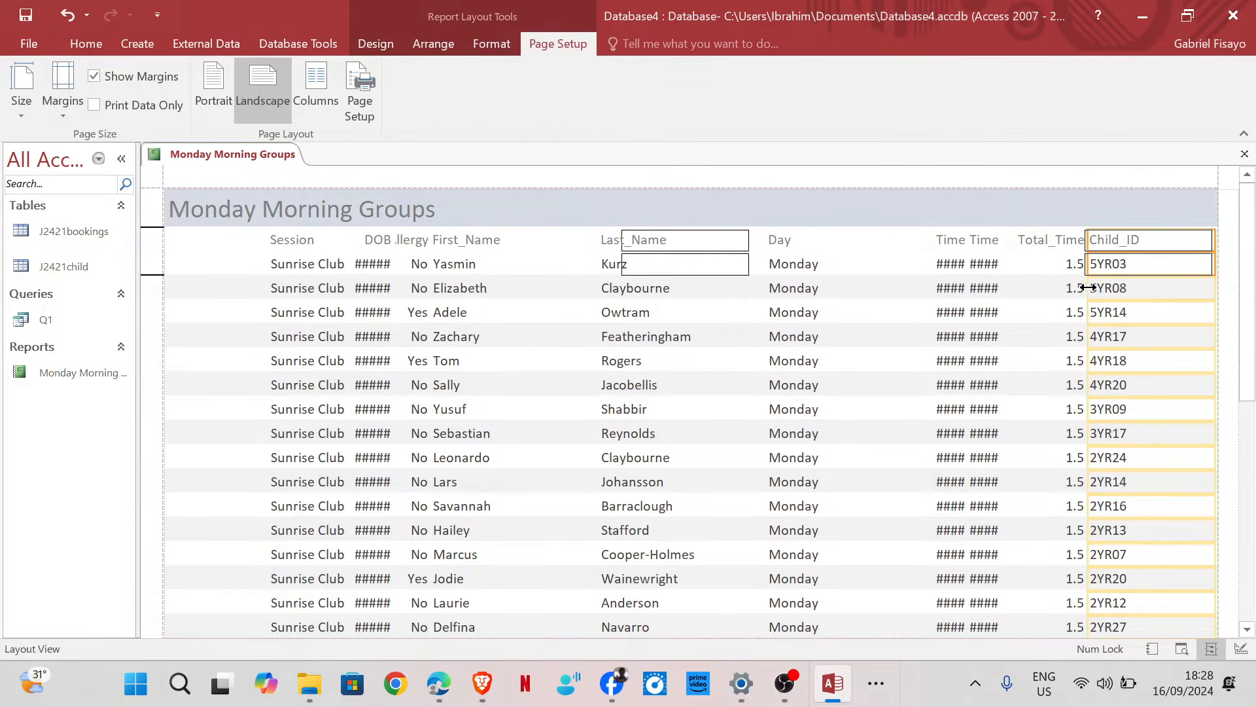
key("Left")
key("Left")
key("Left")
key("Left")
key("Left")
key("Left")
key("Left")
key("Left")
key("Left")
key("Left")
key("Left")
key("Left")
key("Left")
key("Left")
key("Left")
key("Left")
key("Left")
key("Left")
key("Left")
key("Left")
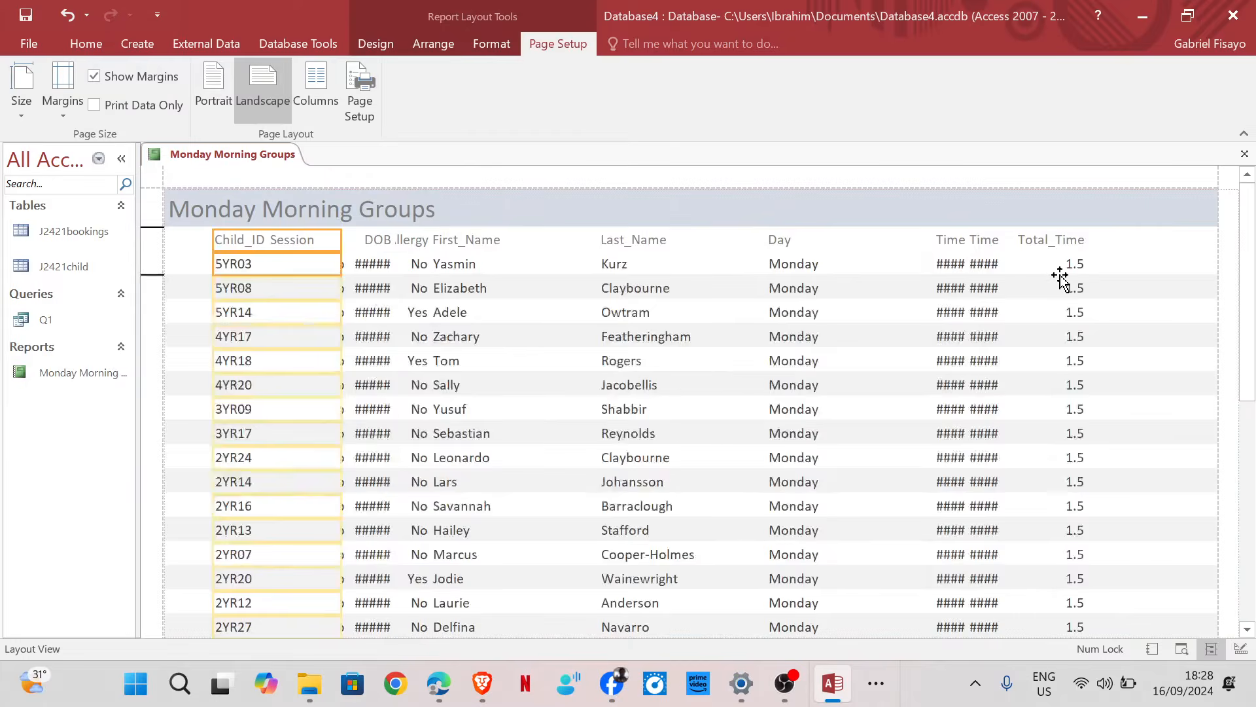
key("Left")
key("Left")
key("Left")
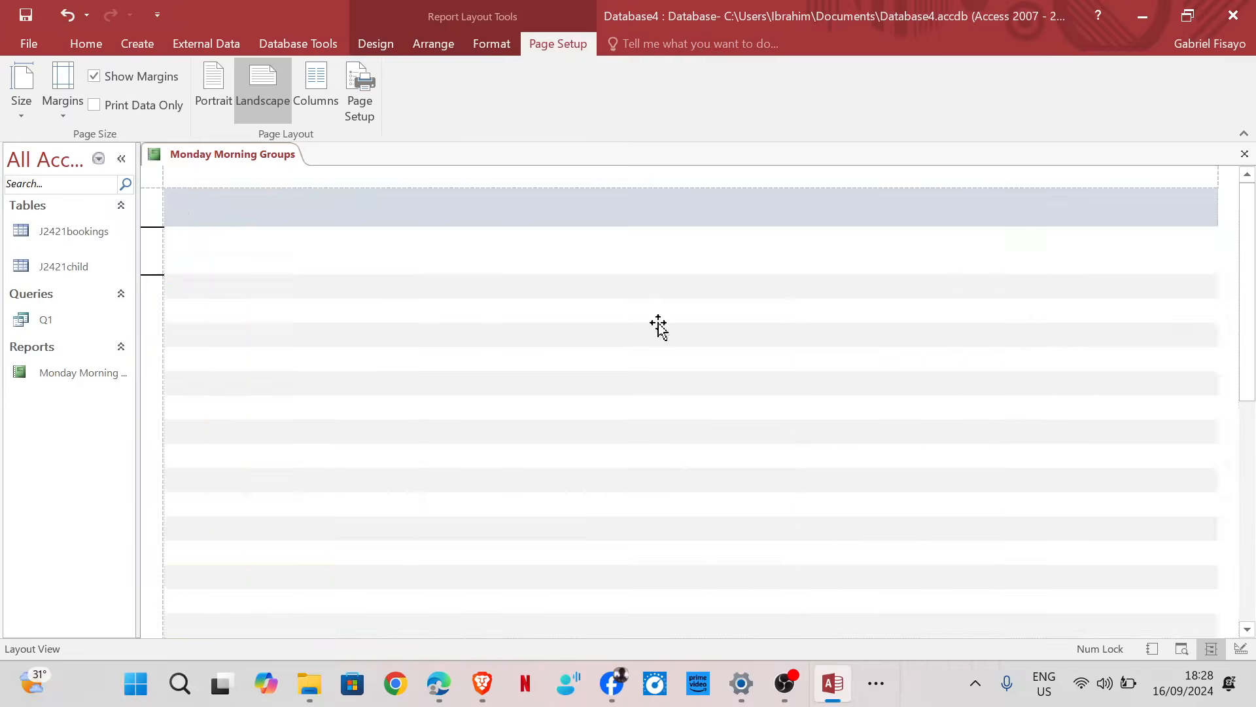
left_click_drag(298, 239, 242, 238)
Move the Session label and data to the end of the rows, after Total_Time.
left_click(288, 243)
left_click(294, 264, "shift")
left_click_drag(332, 310, 370, 317)
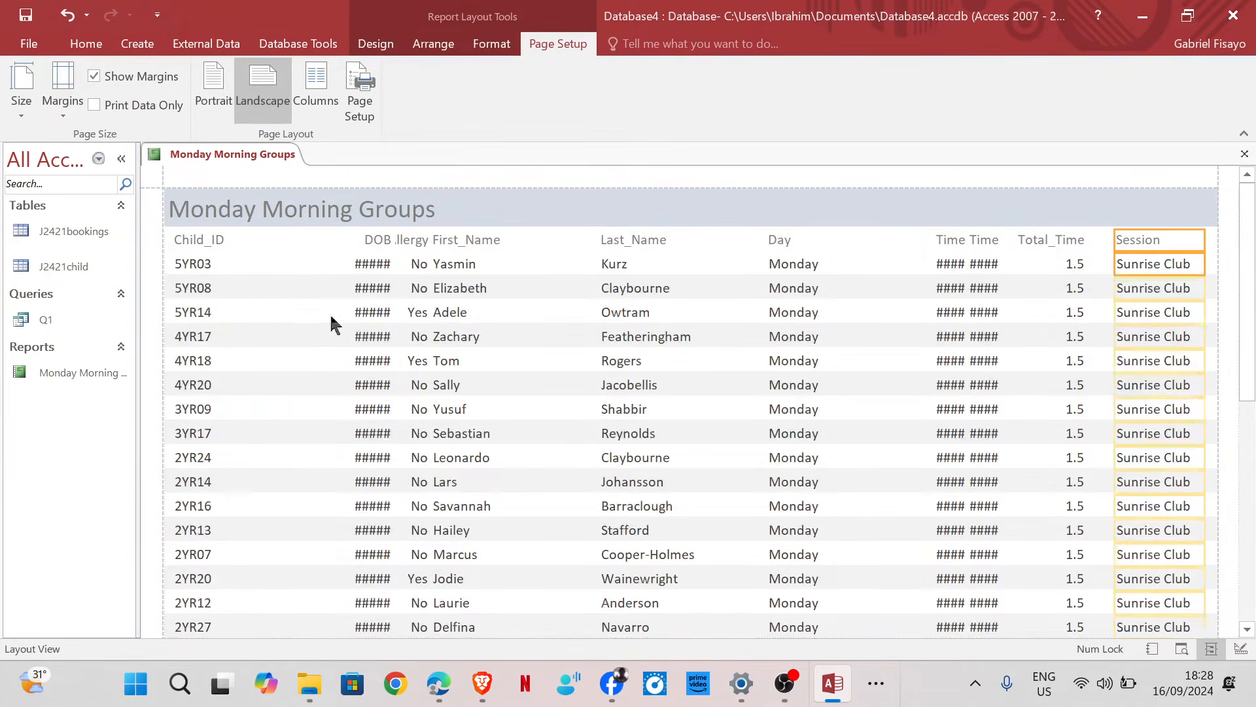
Move the First_Name label and data next to Child_ID and narrow the column to fit the names.
left_click(469, 240)
mouse_move(454, 269)
left_mouse_down()
mouse_move(452, 283)
mouse_move(457, 271)
left_mouse_up()
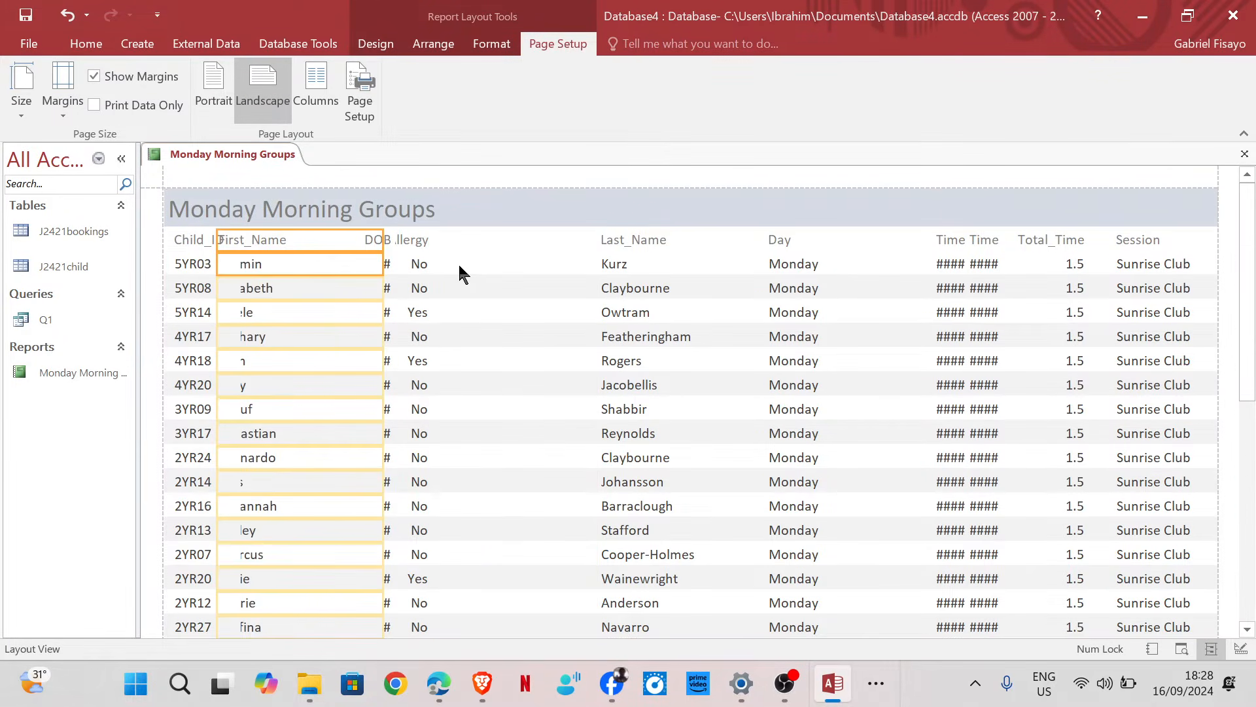
left_click_drag(412, 236, 359, 237)
Move the DOB and Food_Allergy columns, labels included, into the gap between First_Name and Last_Name.
left_click(380, 242)
left_click(372, 265, "ctrl")
left_click_drag(369, 265, 516, 321)
left_click(402, 241)
left_click(414, 266, "ctrl")
left_click_drag(414, 266, 484, 324)
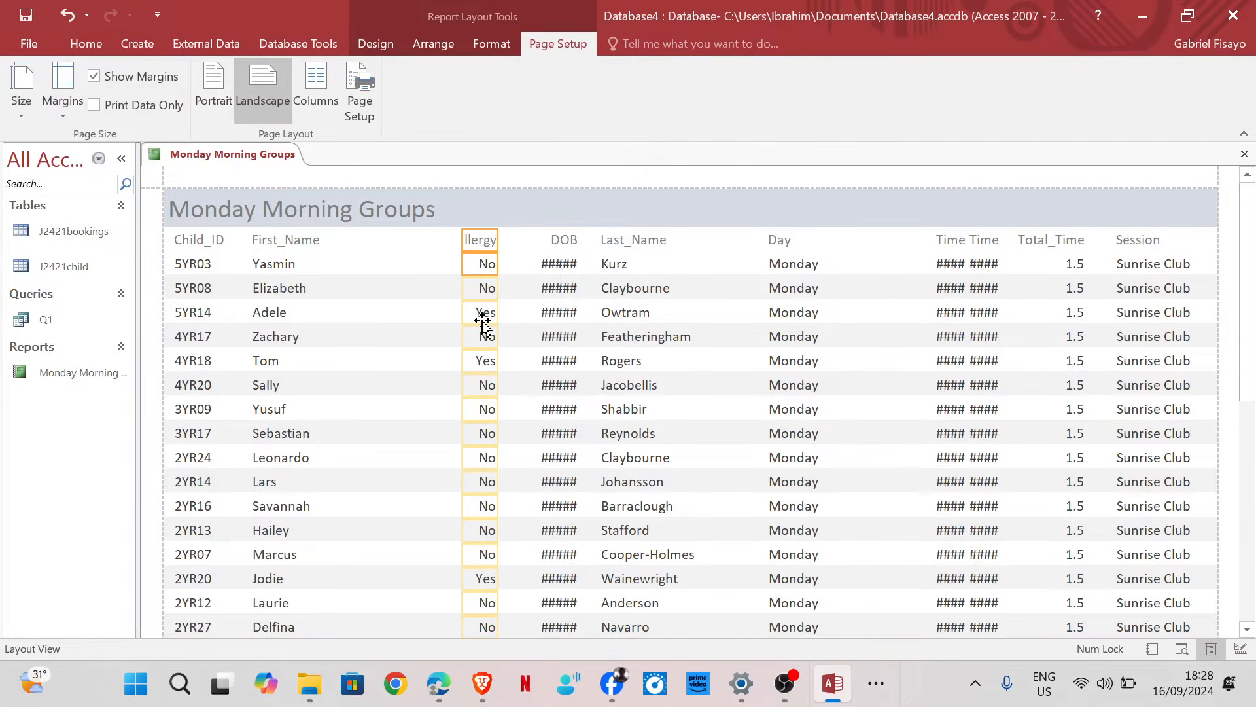
Move the Last_Name column next to First_Name, narrow it, and check that all surnames fit through the report's end.
left_click(638, 242)
left_click(624, 267, "ctrl")
left_click_drag(624, 265, 651, 292)
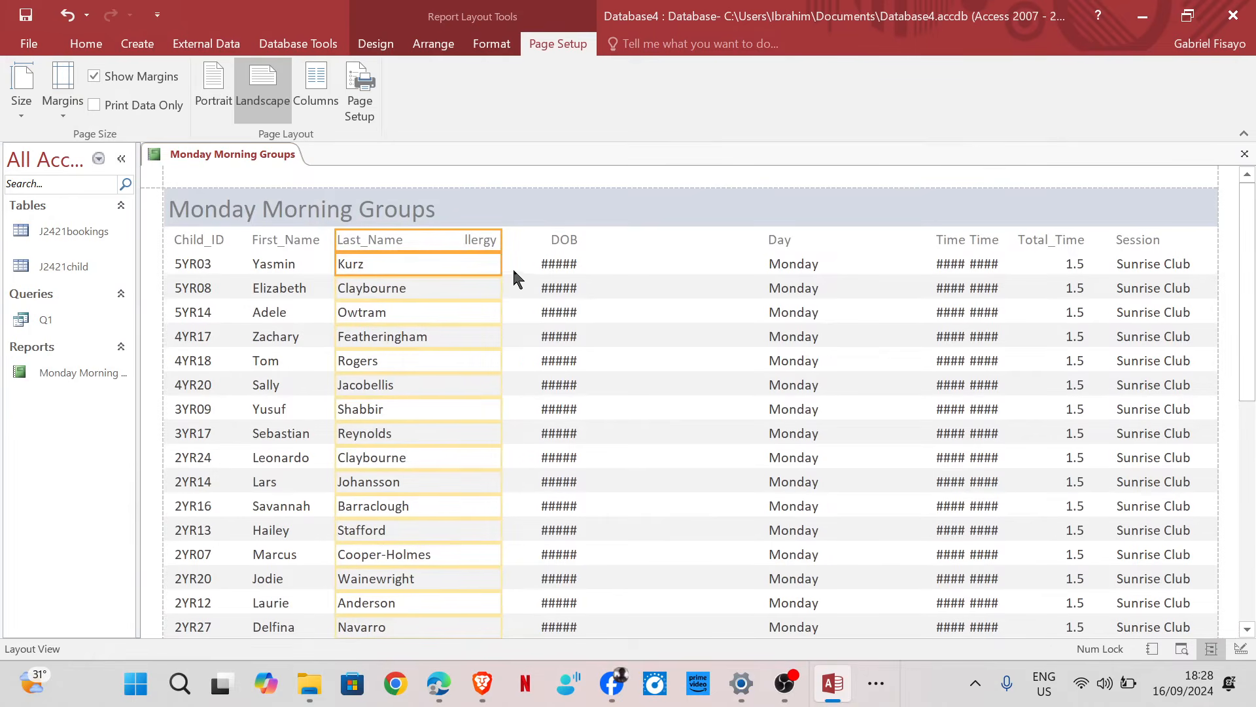
left_click_drag(498, 243, 438, 254)
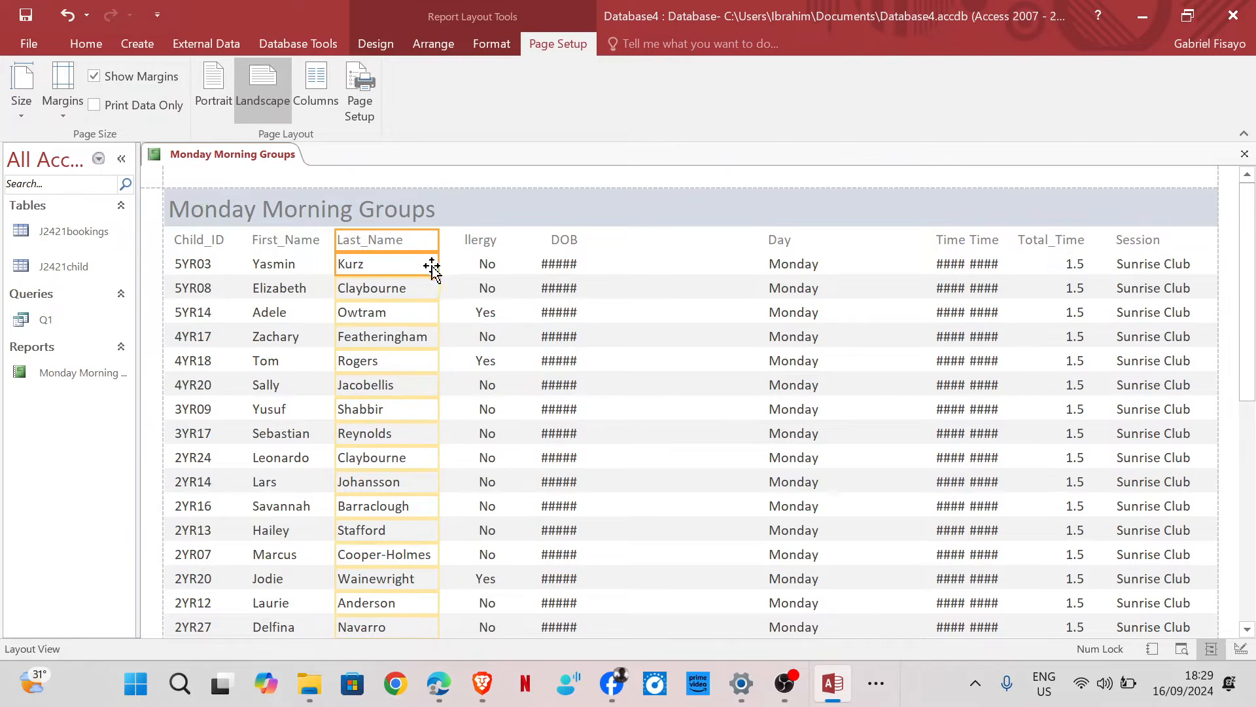
scroll(380, 360, "down", 7)
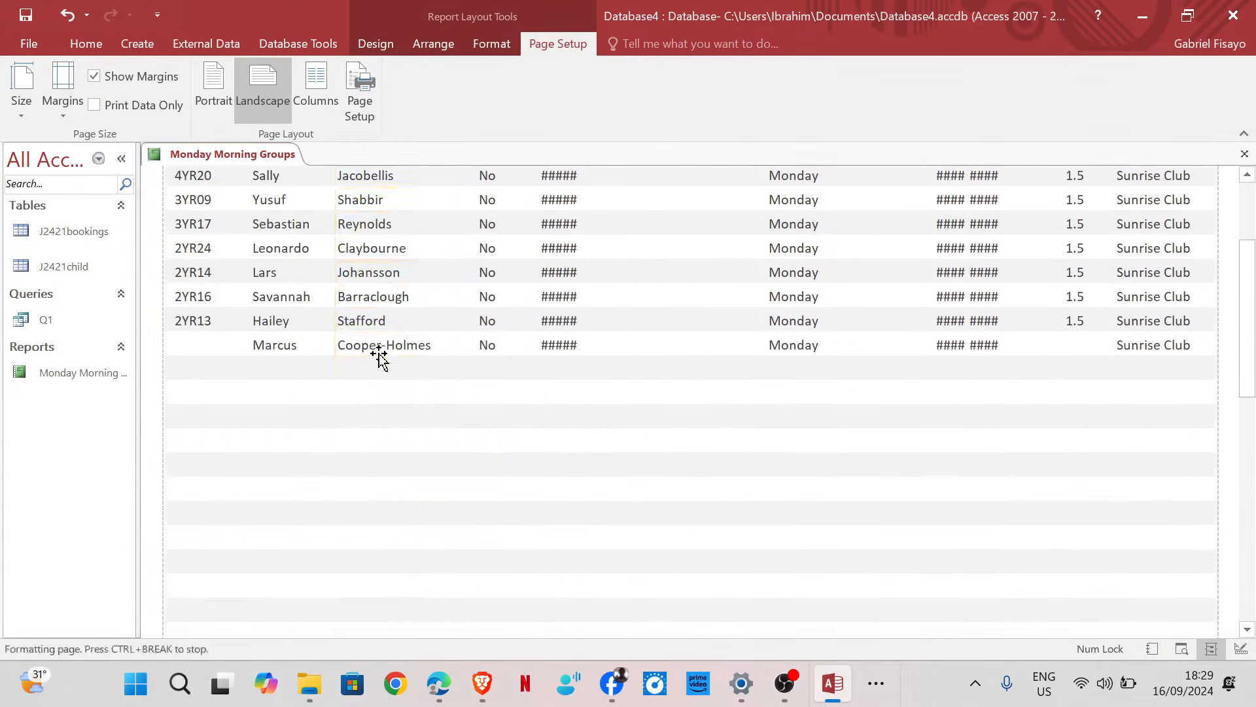
scroll(376, 369, "down", 3)
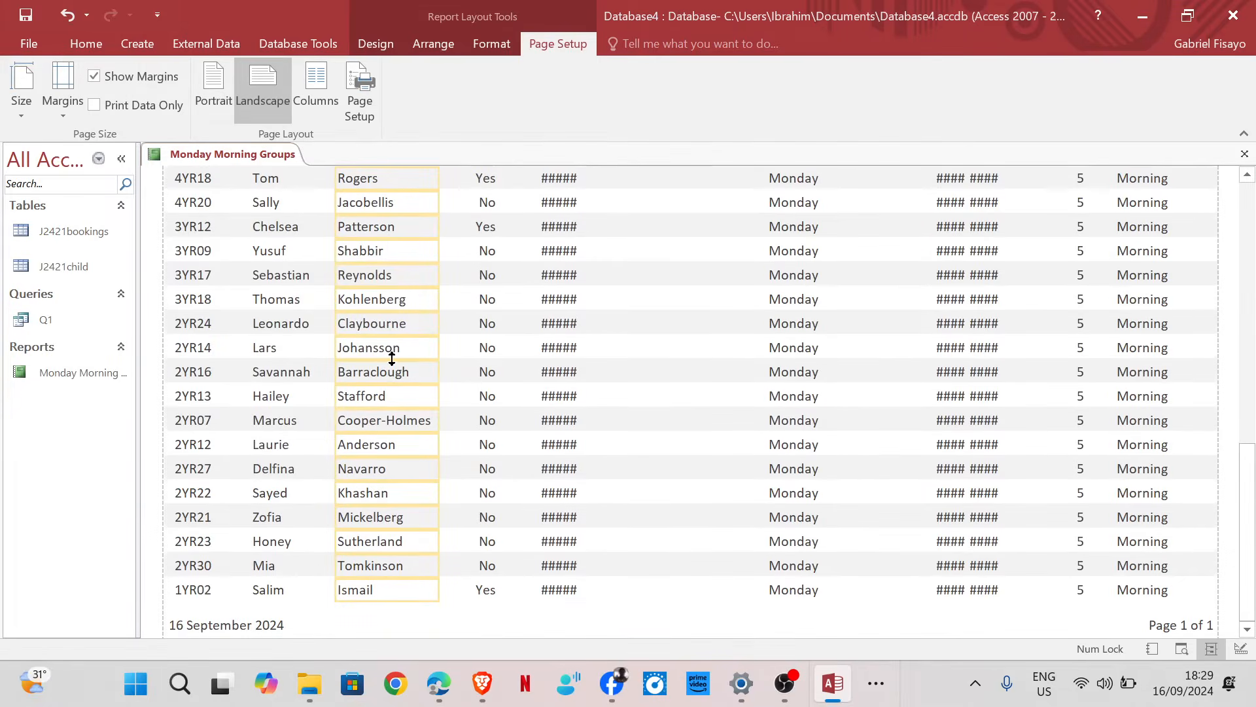
scroll(410, 432, "up", 2)
scroll(410, 425, "up", 7)
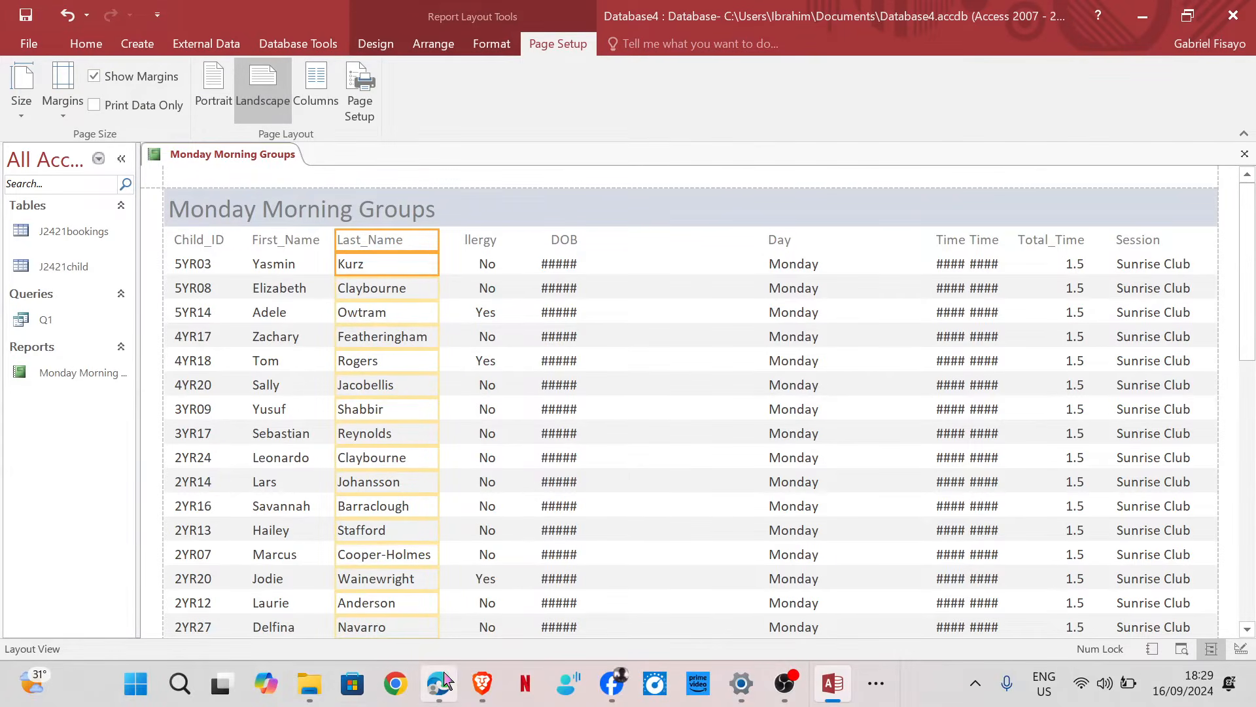
Shift the Food_Allergy label and data right, past DOB, to just before the Day column.
mouse_move(438, 683)
mouse_move(469, 575)
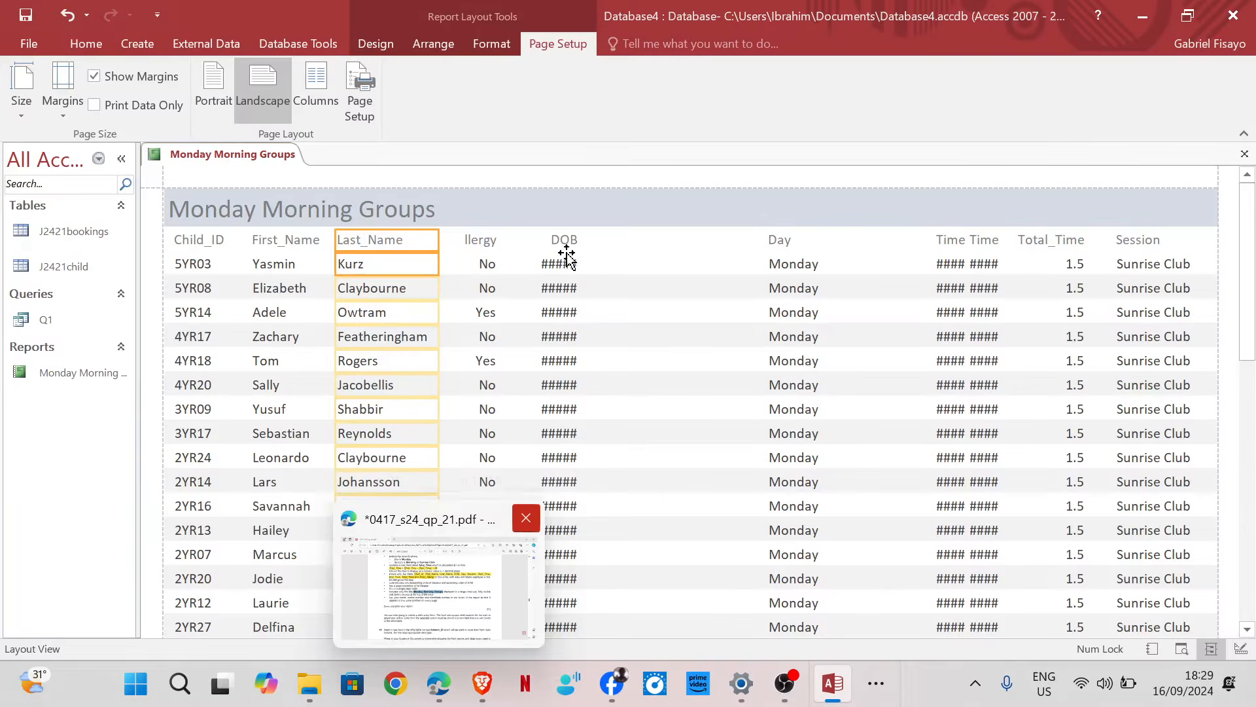
left_click(489, 241)
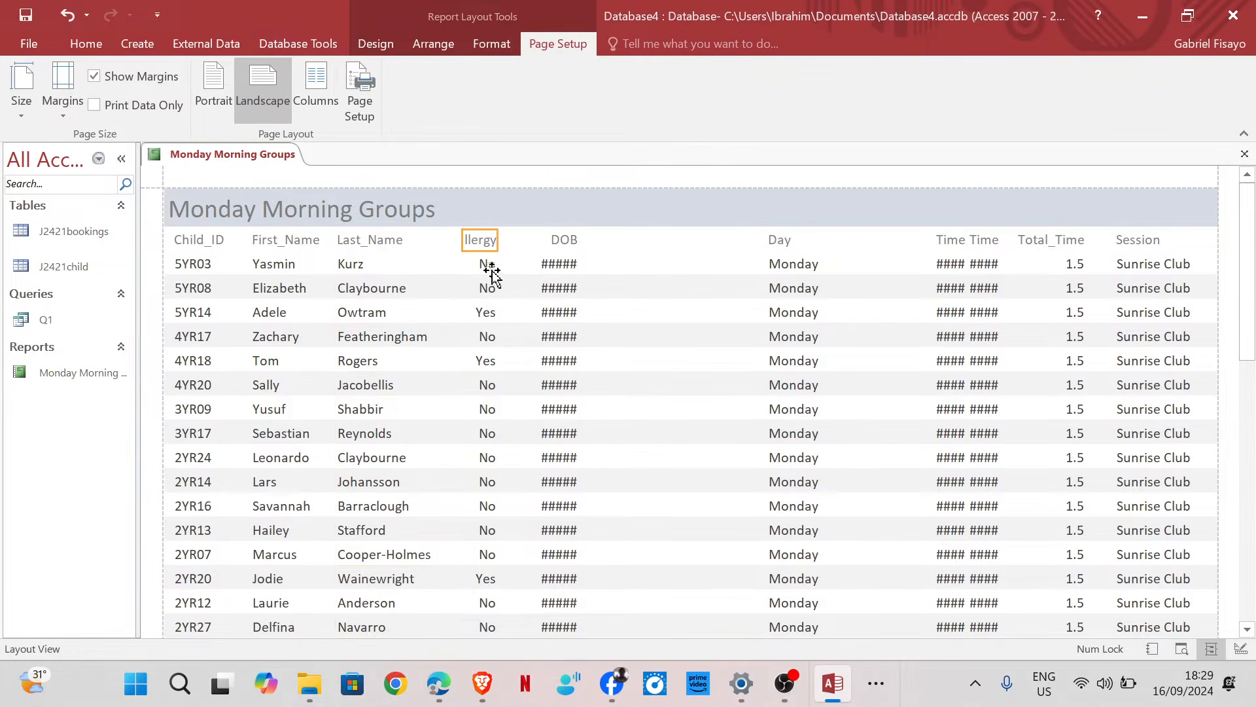
key("Right")
key("Right")
key("Right")
key("Right")
key("Right")
key("Right")
key("Right")
key("Right")
key("Right")
key("Right")
key("Right")
key("Right")
key("Right")
key("Right")
key("Right")
key("Right")
key("Right")
key("Right")
key("Right")
key("Right")
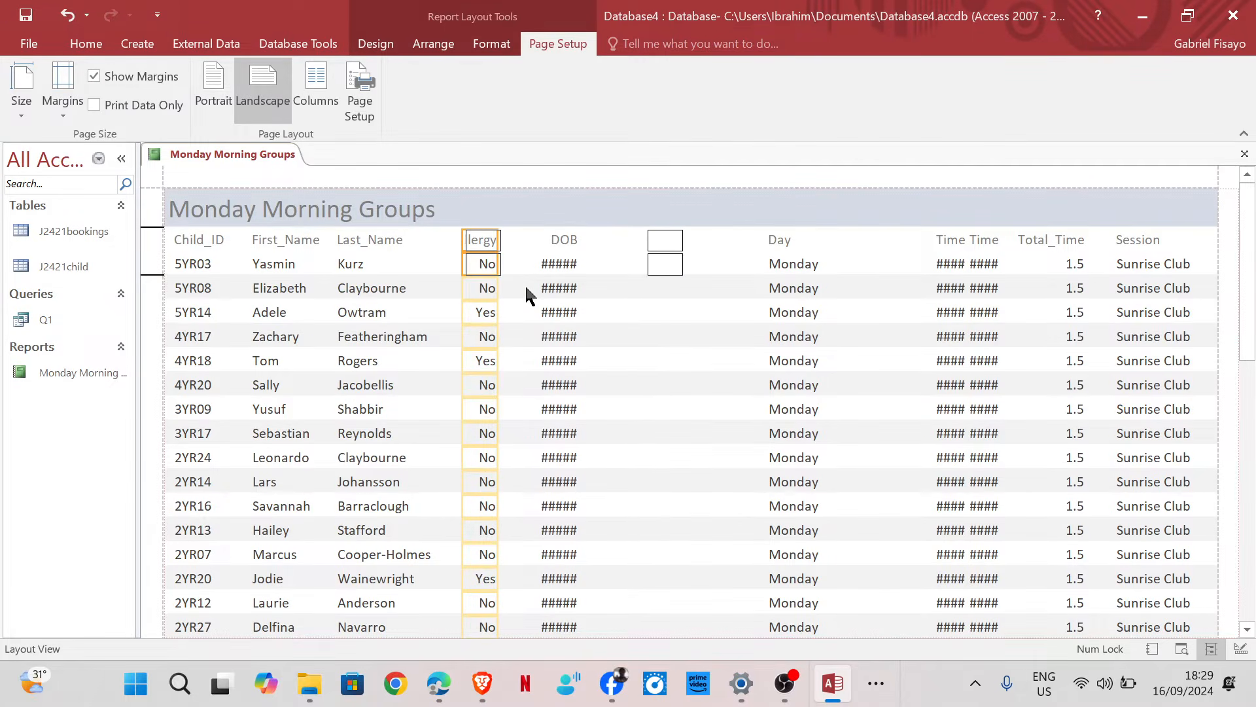
Move the DOB label and data next to Last_Name and widen the column to show the full dates.
left_click(573, 240)
left_click(562, 267, "shift")
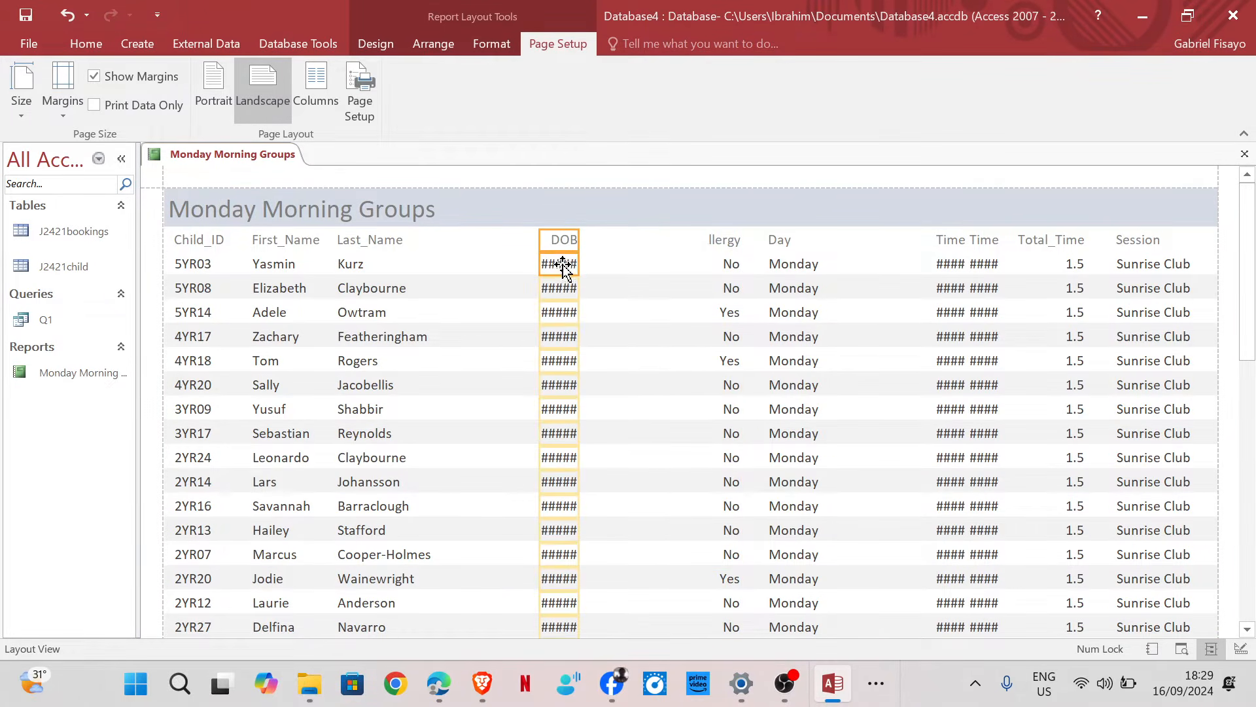
key("Left")
key("Left")
key("Left")
key("Left")
key("Left")
key("Left")
key("Left")
key("Left")
key("Left")
key("Left")
key("Left")
key("Left")
key("Left")
key("Left")
key("Left")
key("Left")
key("Left")
key("Left")
key("Left")
key("Left")
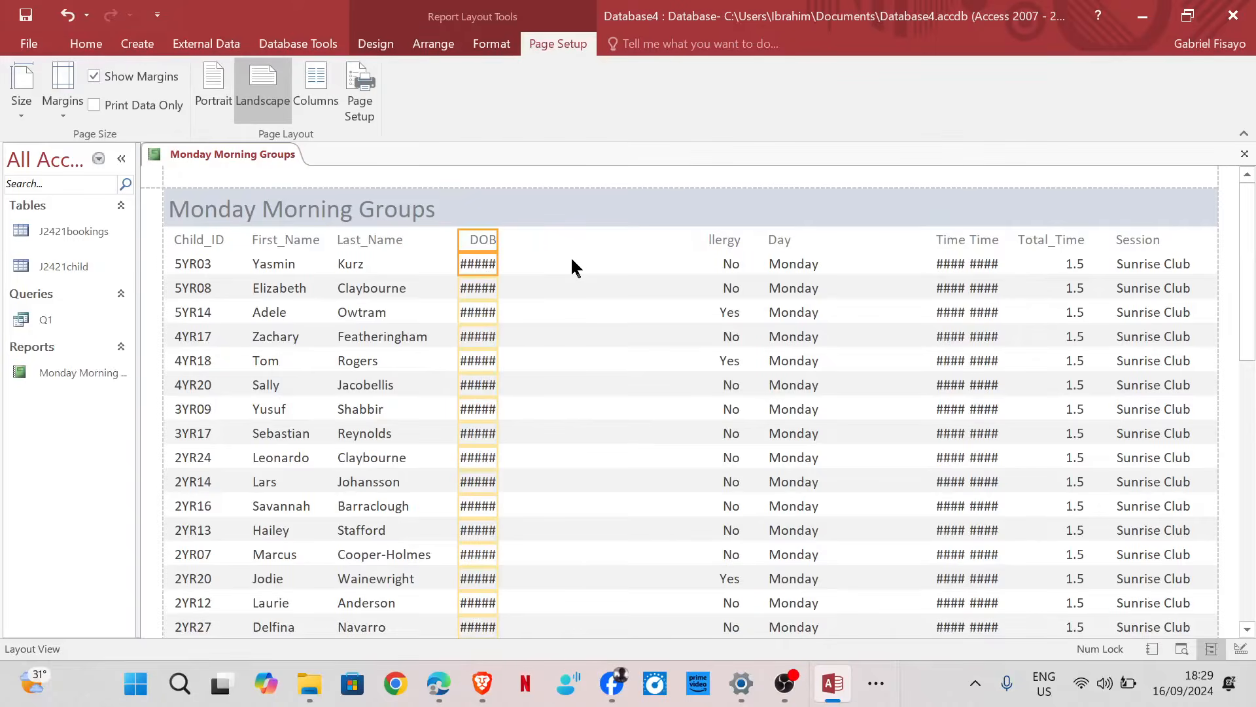
left_click_drag(507, 263, 555, 264)
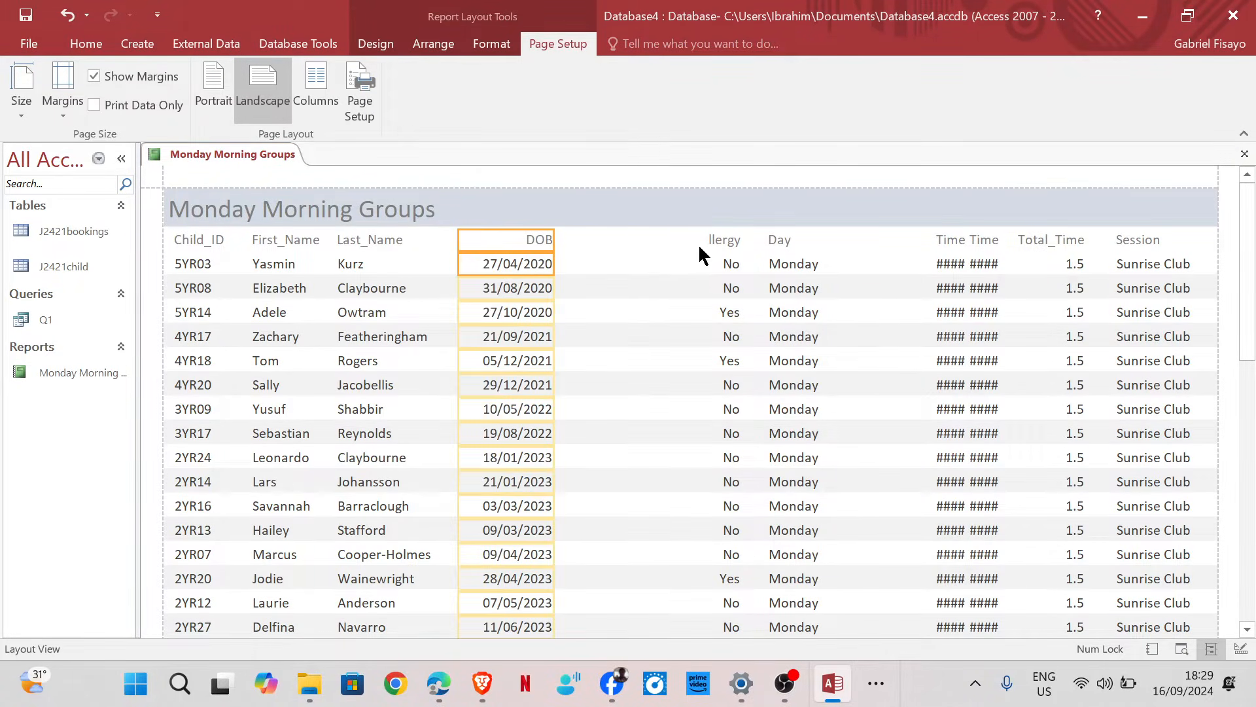
Narrow the Day column, place it right beside DOB, and align the DOB label over its dates.
left_click(794, 255)
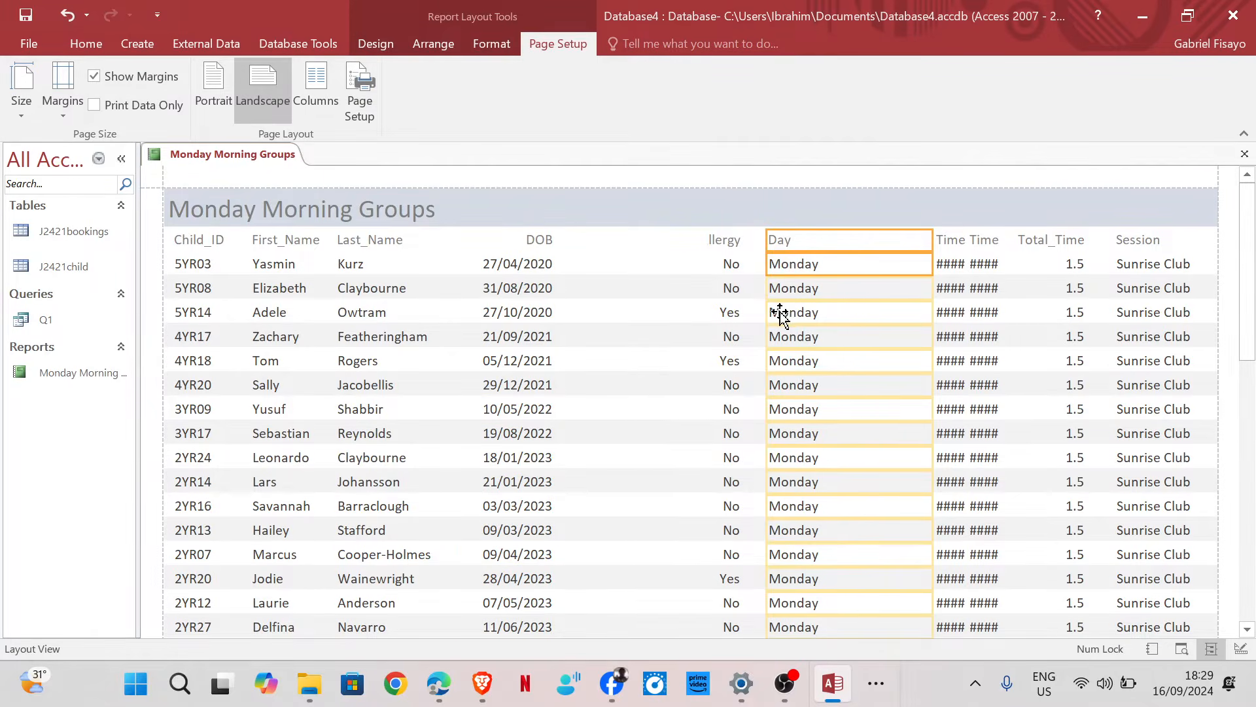
left_click_drag(777, 312, 757, 312)
left_click_drag(742, 310, 723, 306)
left_click_drag(752, 244, 658, 245)
left_click(541, 244)
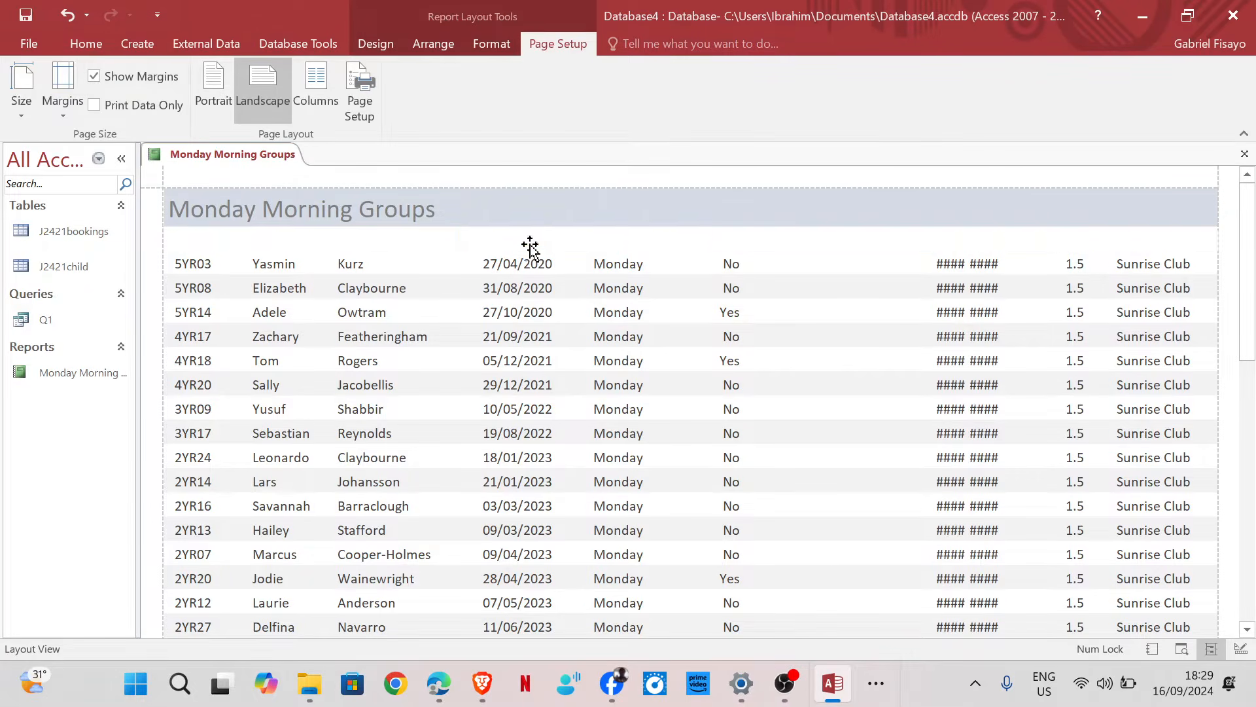
left_click_drag(457, 238, 502, 238)
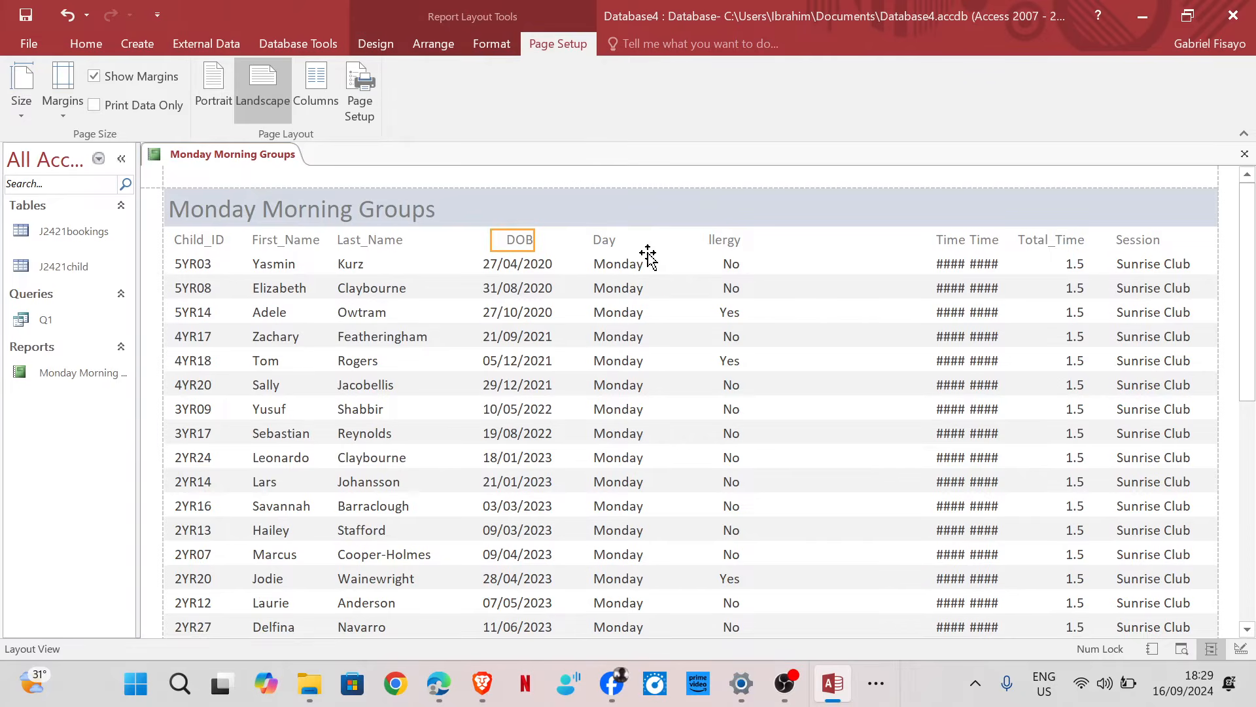
Shift the Food_Allergy label and data right to just before the Start_Time column.
left_click(723, 244)
left_click(721, 262)
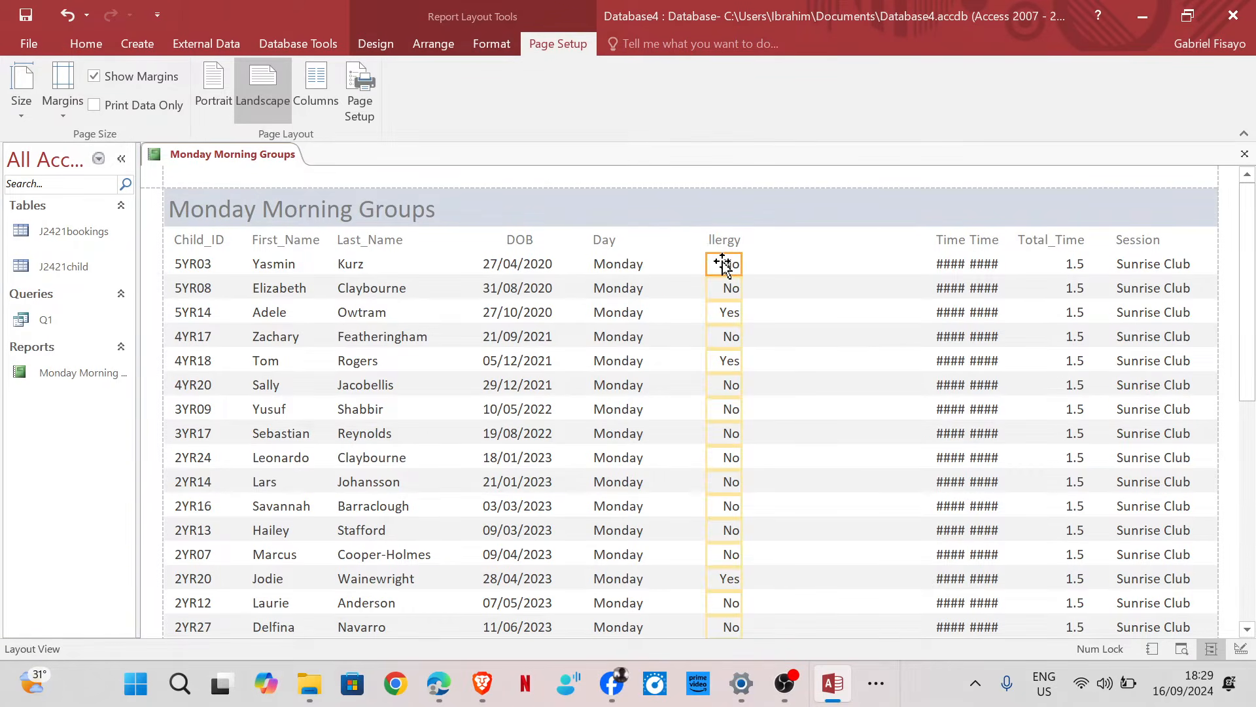
left_click(723, 239)
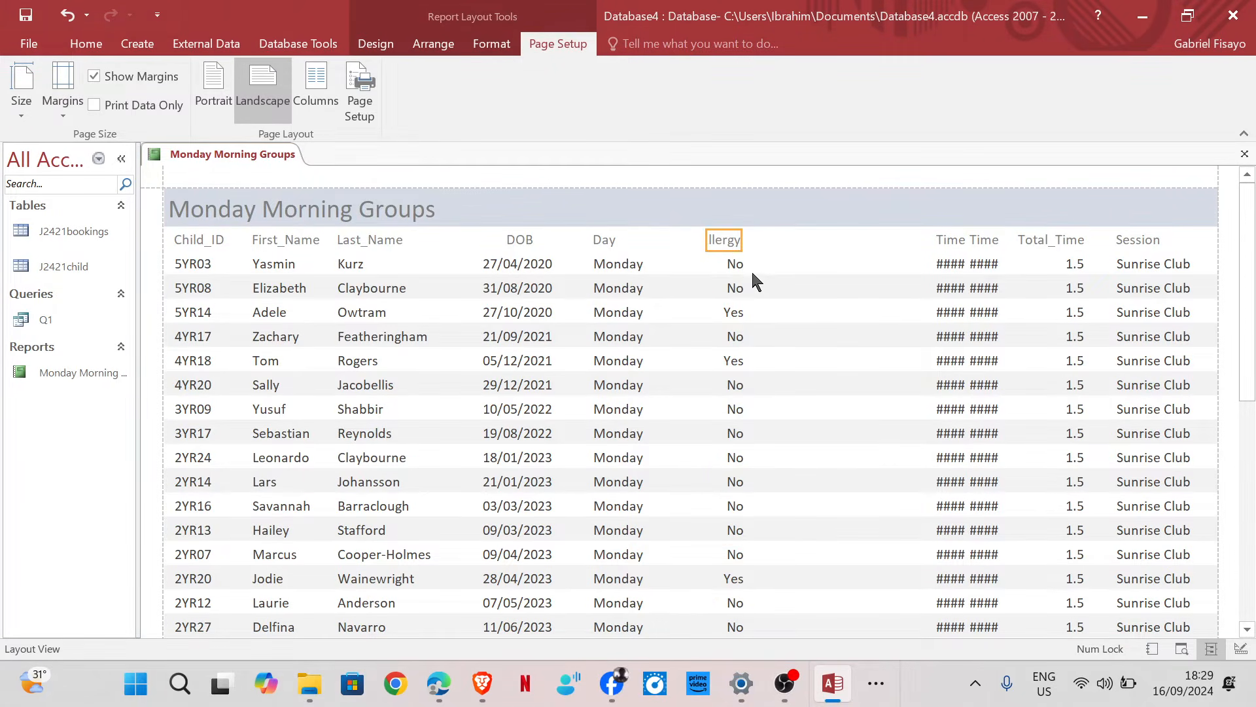
left_click(732, 265, "shift")
key("Right")
key("Right")
key("Right")
key("Right")
key("Right")
key("Right")
key("Right")
key("Right")
key("Right")
key("Right")
key("Right")
key("Right")
key("Right")
key("Right")
key("Right")
key("Left")
key("Left")
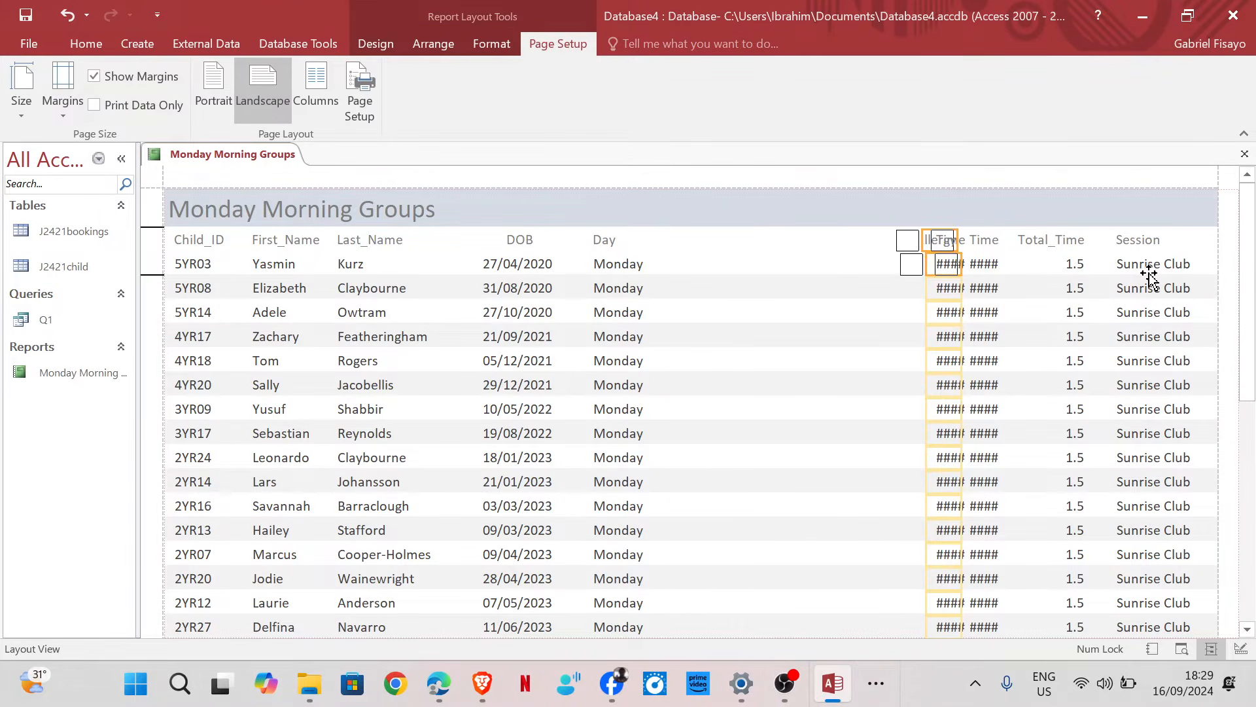
Move the Session label and data into the gap next to the Day column.
left_click(1150, 246)
left_click(1141, 267, "shift")
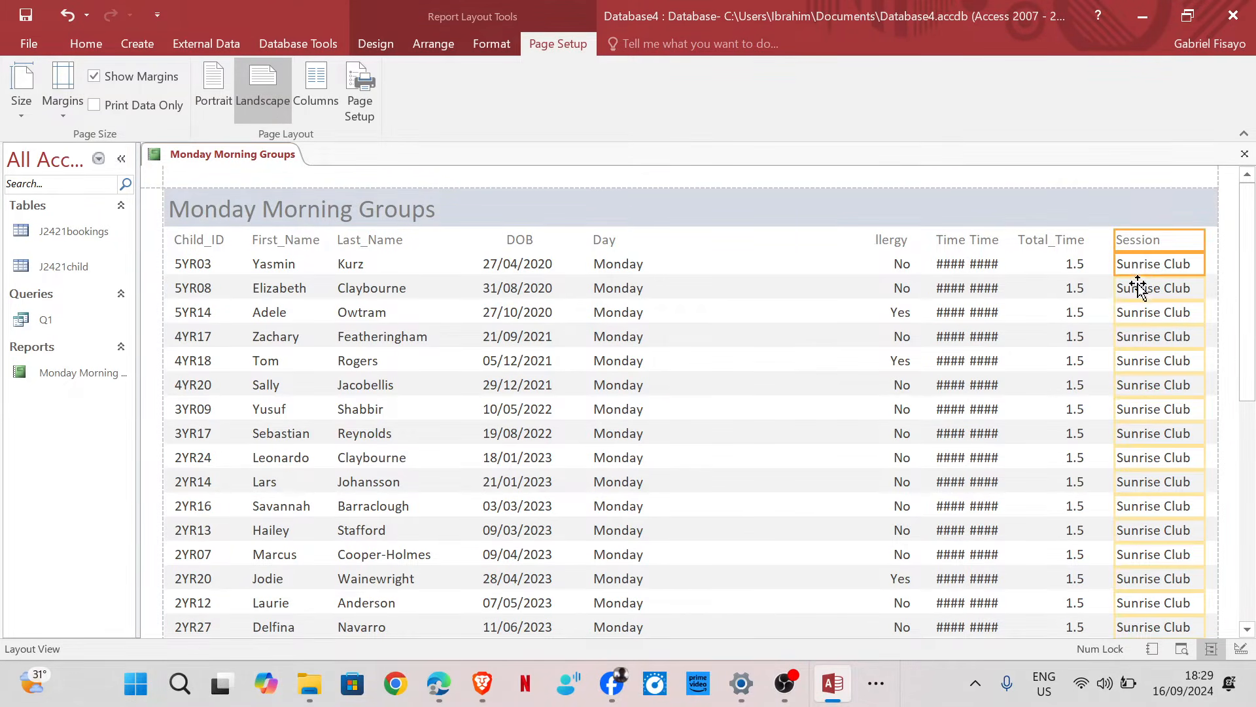
key("Left")
key("Left")
key("Left")
key("Left")
key("Left")
key("Left")
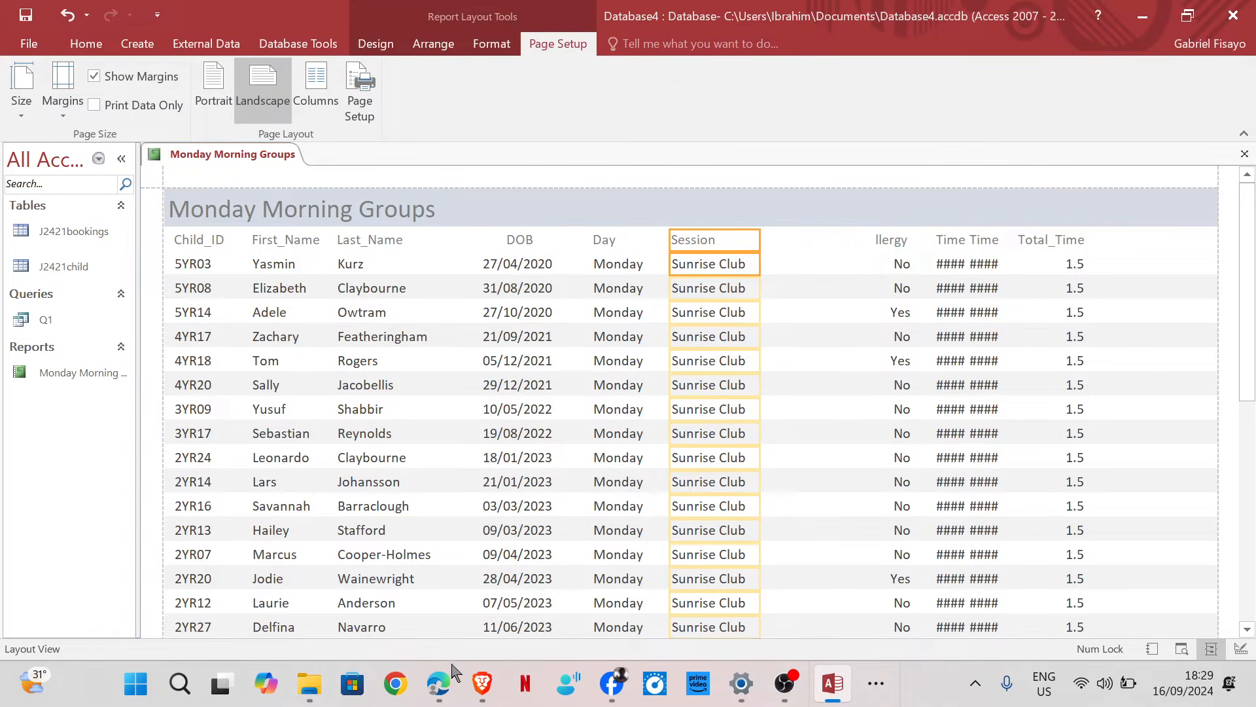
Widen the Start_Time column until its label and times show in full, and move it next to Session.
mouse_move(442, 694)
mouse_move(469, 598)
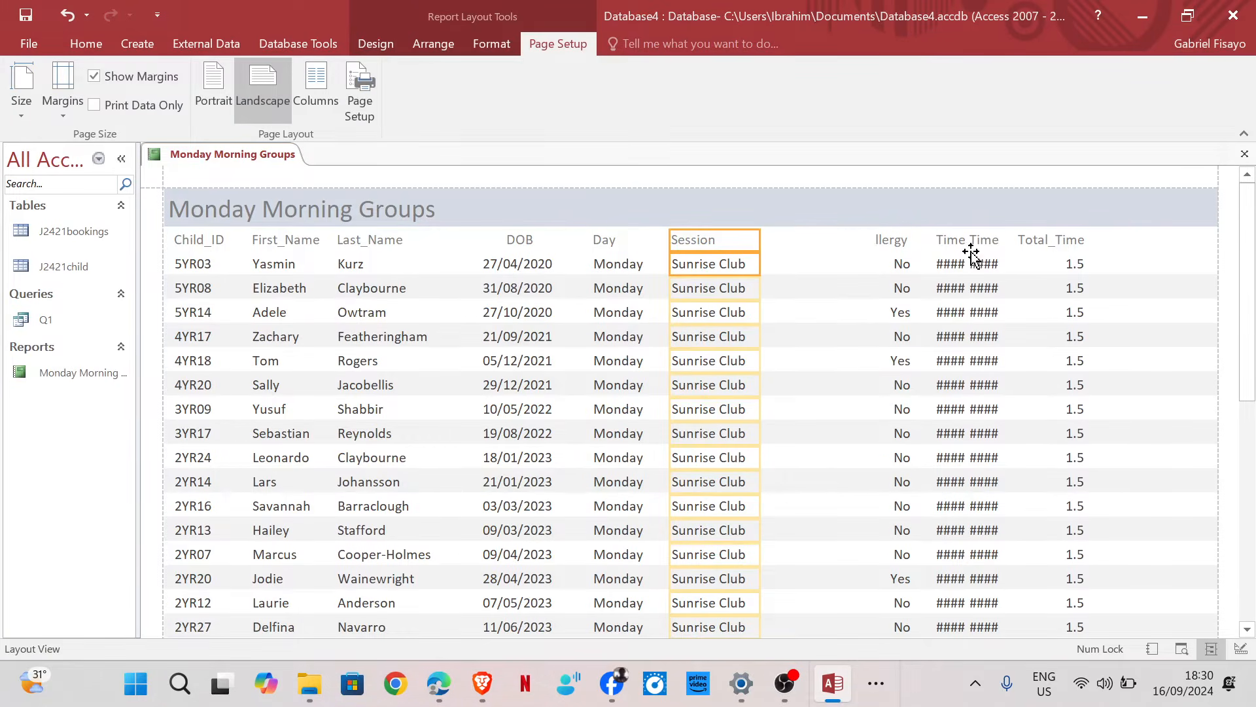
left_click(975, 241)
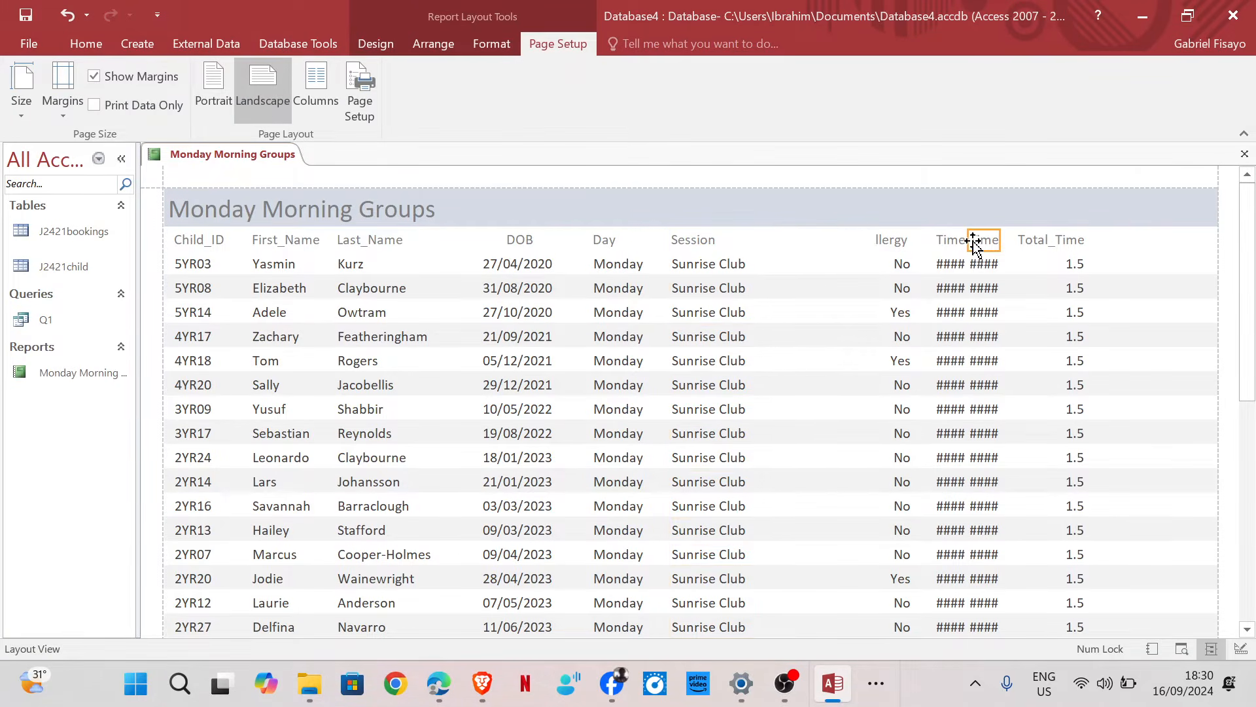
left_click(948, 265)
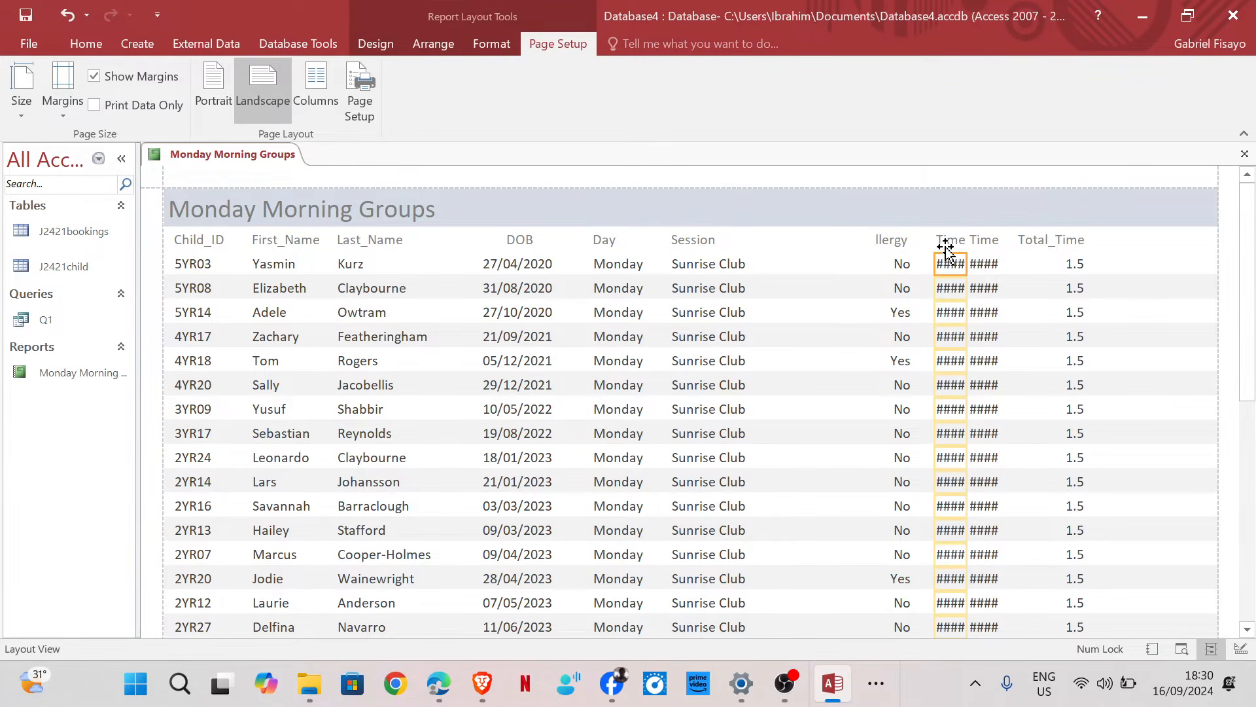
left_click_drag(937, 241, 900, 246)
key("Left")
key("Left")
key("Left")
key("Left")
key("Left")
key("Left")
key("Left")
key("Left")
key("Left")
key("Left")
key("Left")
key("Left")
key("Left")
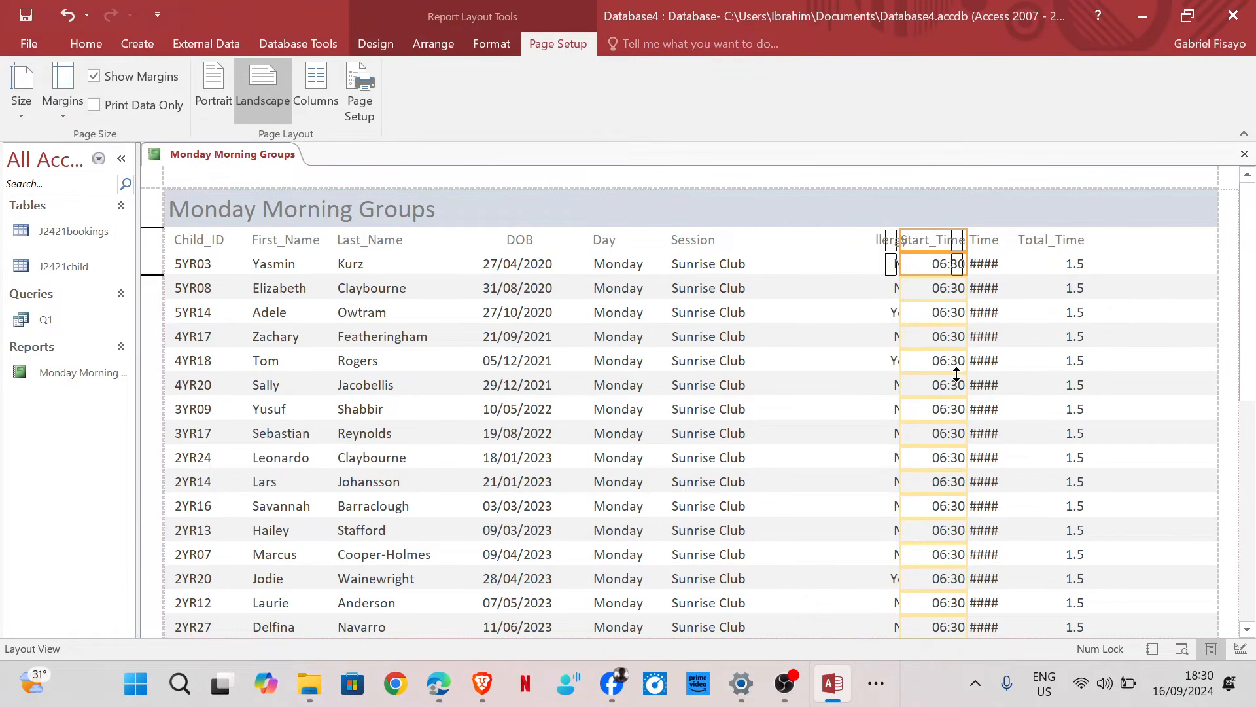
key("Right")
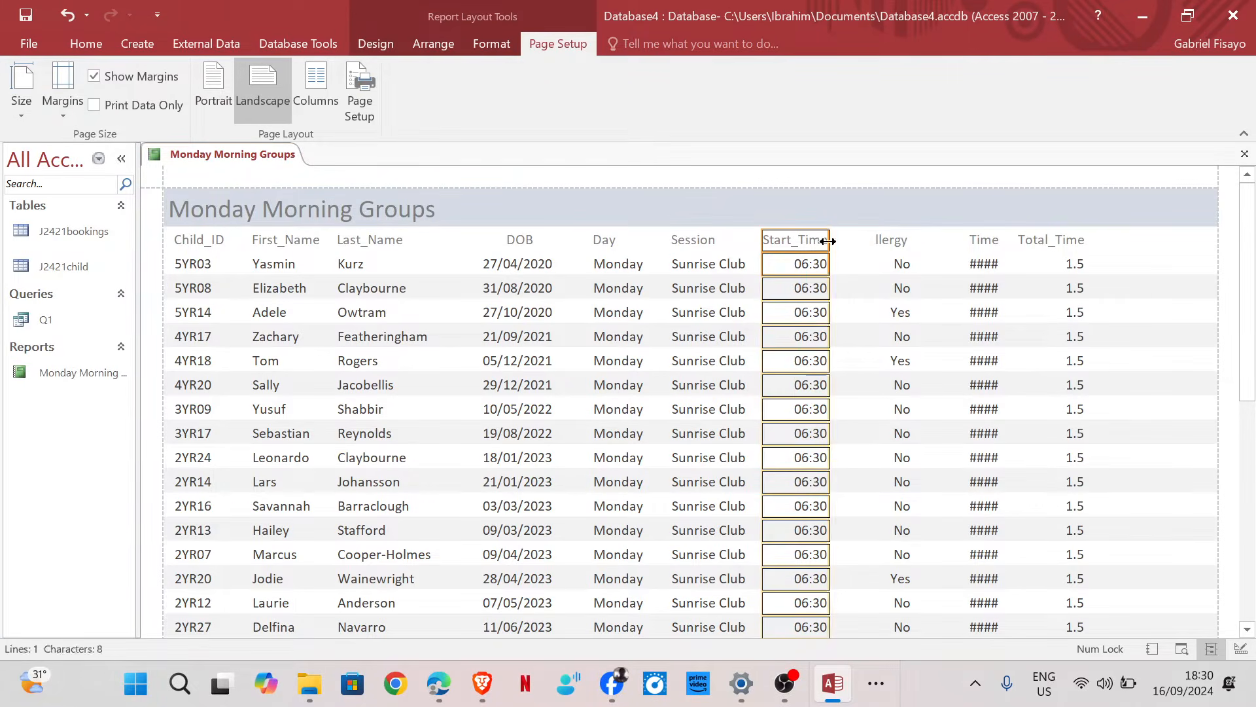
left_click_drag(830, 243, 844, 243)
Move the Food_Allergy label and data past Total_Time so it becomes the report's last column.
left_click(894, 242)
left_click(901, 265, "shift")
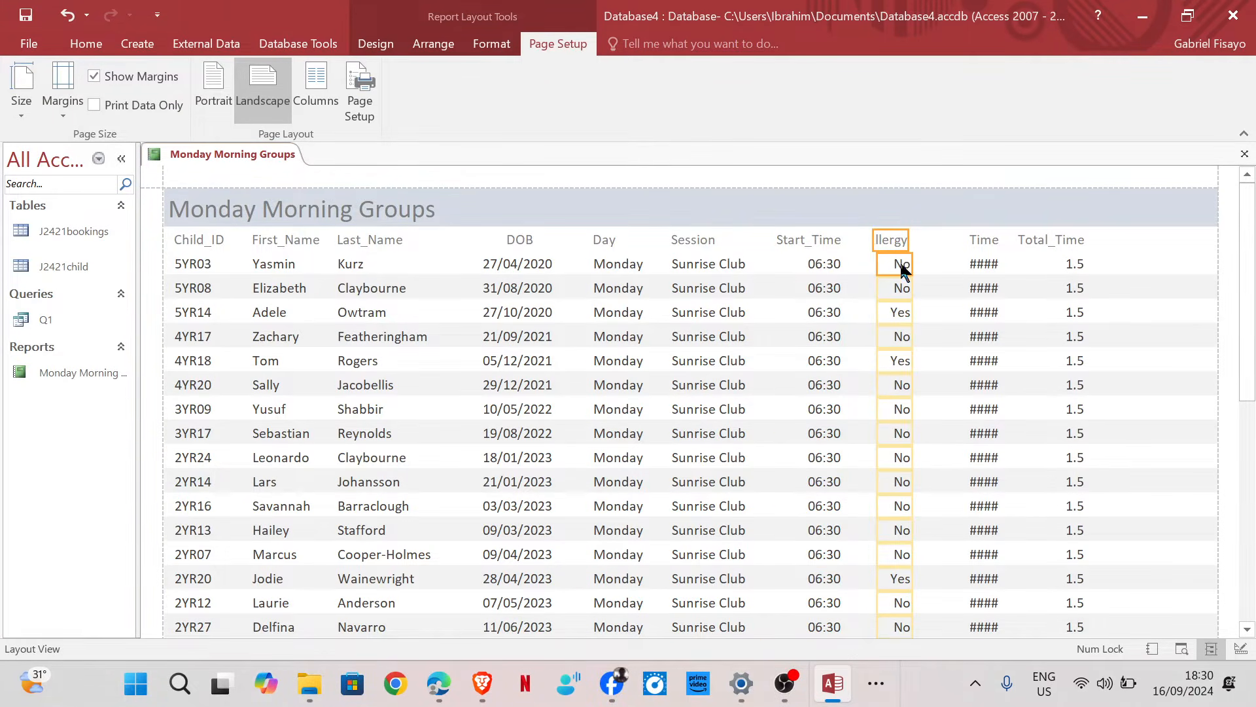
key("Right")
key("Right")
key("Right")
key("Right")
key("Right")
key("Right")
key("Right")
key("Right")
key("Right")
key("Right")
key("Right")
key("Right")
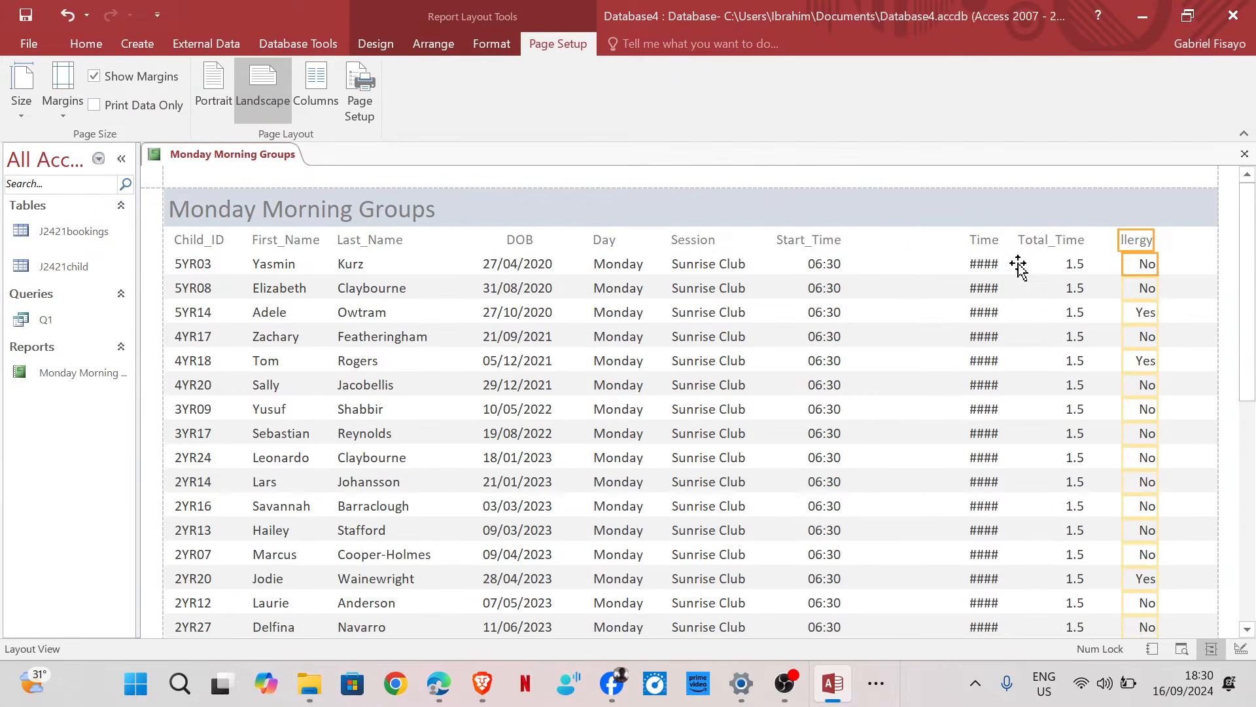
Widen the End_Time column to show its label and times in full, and align the Start_Time and End_Time labels over their data.
left_click(983, 241)
left_click(985, 265, "shift")
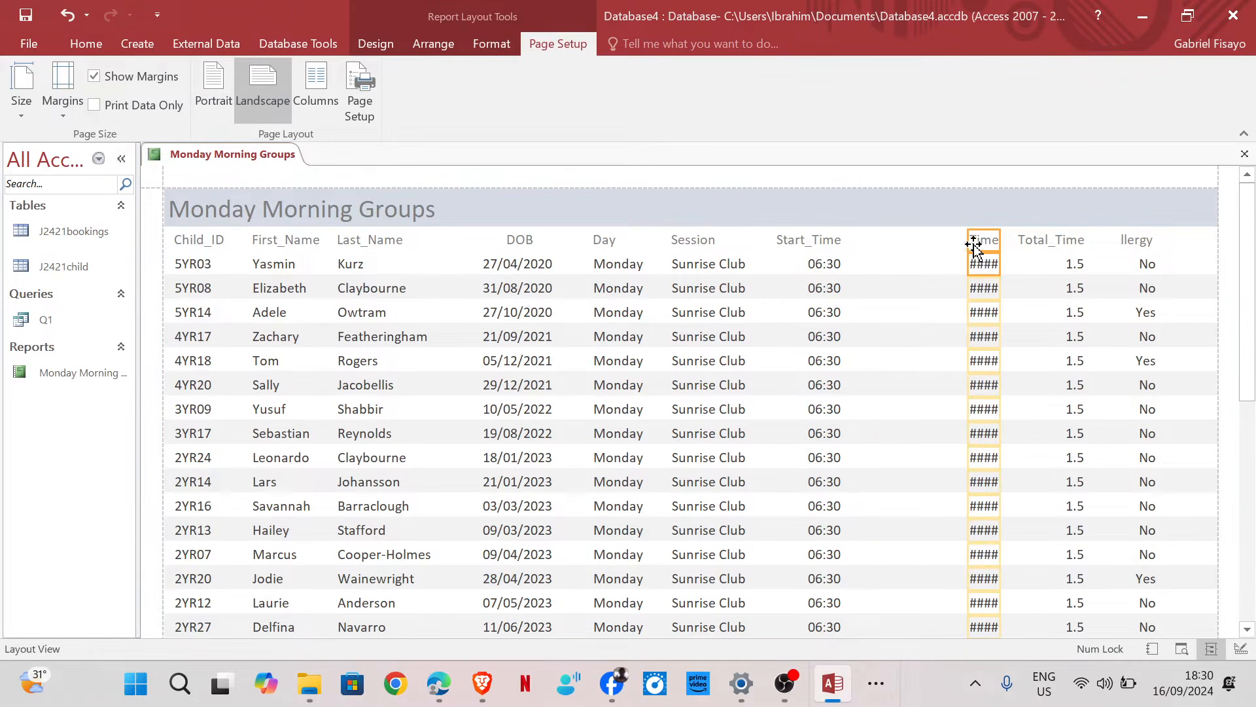
left_click_drag(968, 242, 917, 243)
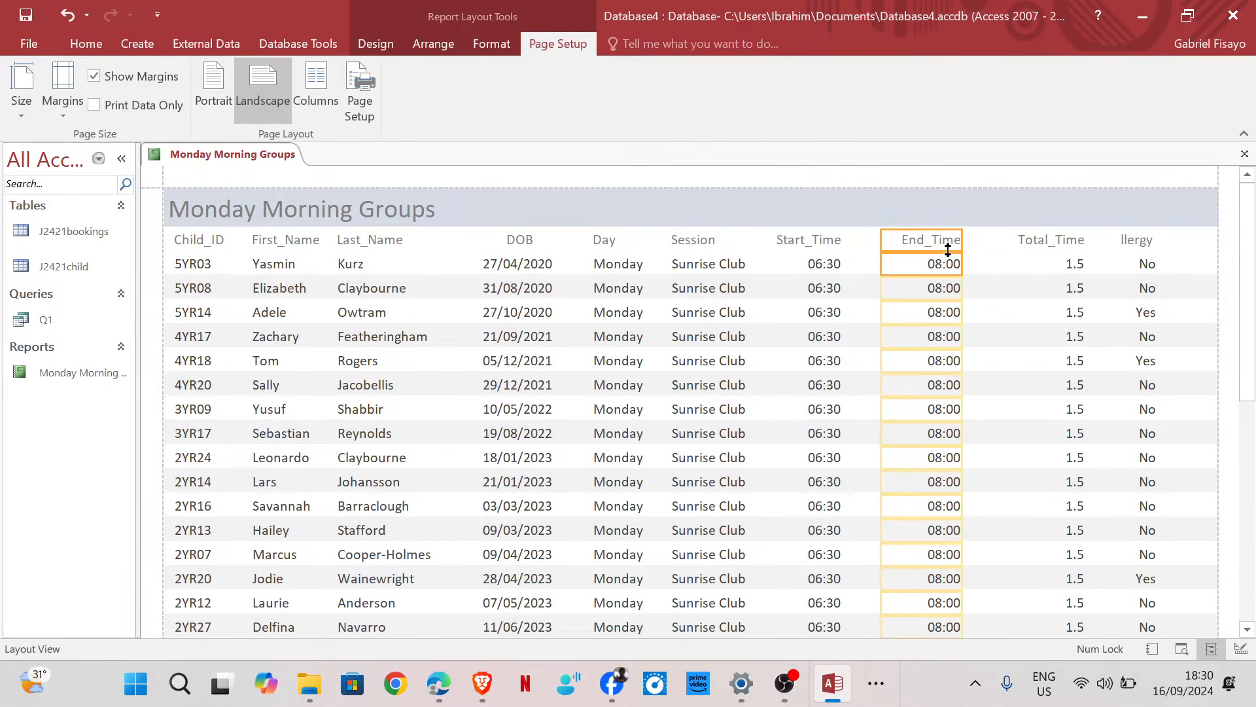
left_click(827, 242)
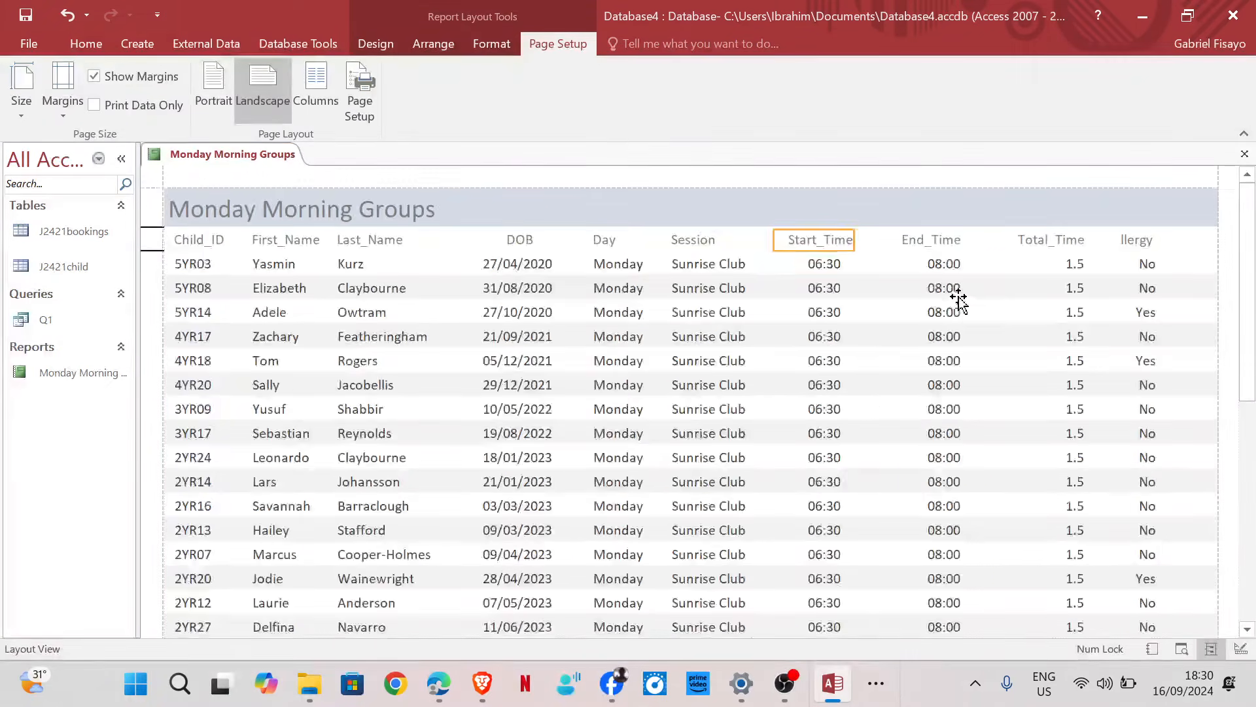
left_click(948, 248)
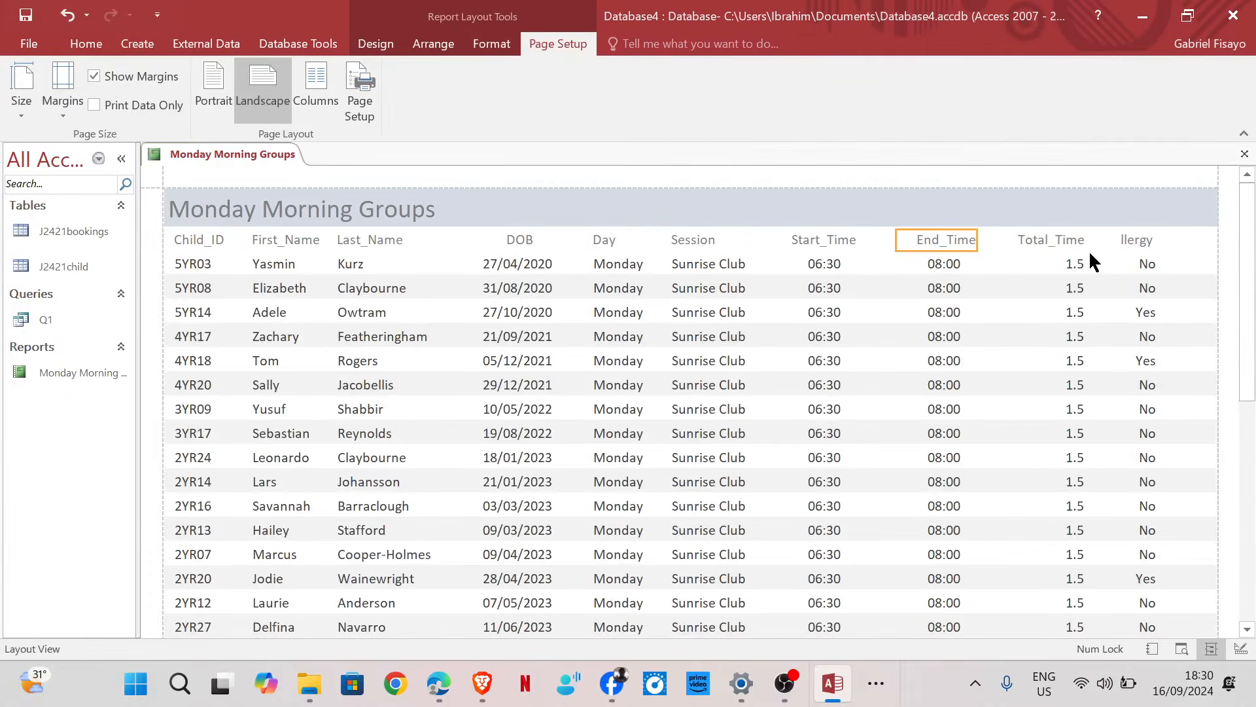
Narrow the Total_Time data boxes and centre the values beneath the Total_Time label.
left_click(1051, 247)
left_click(1073, 269)
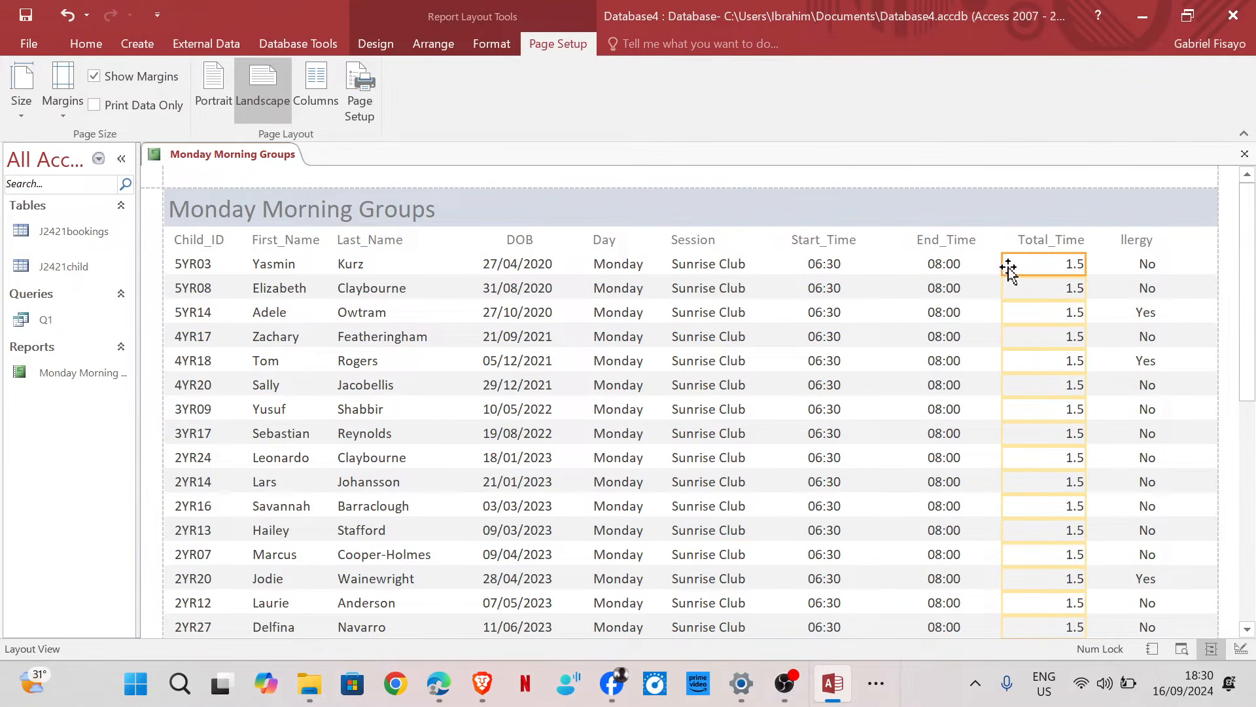
left_click_drag(1003, 262, 1026, 262)
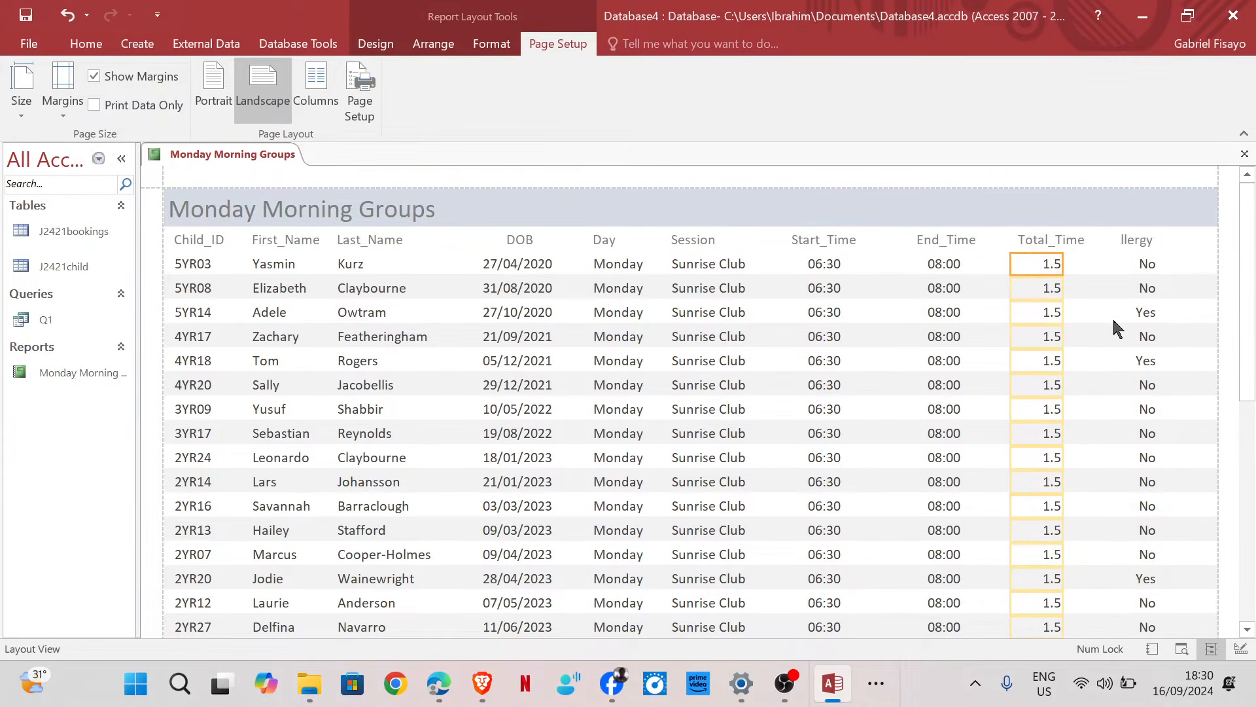
Widen the Food_Allergy label to show its full text and check the columns further down the report.
left_click(1136, 242)
left_click_drag(1153, 240, 1195, 240)
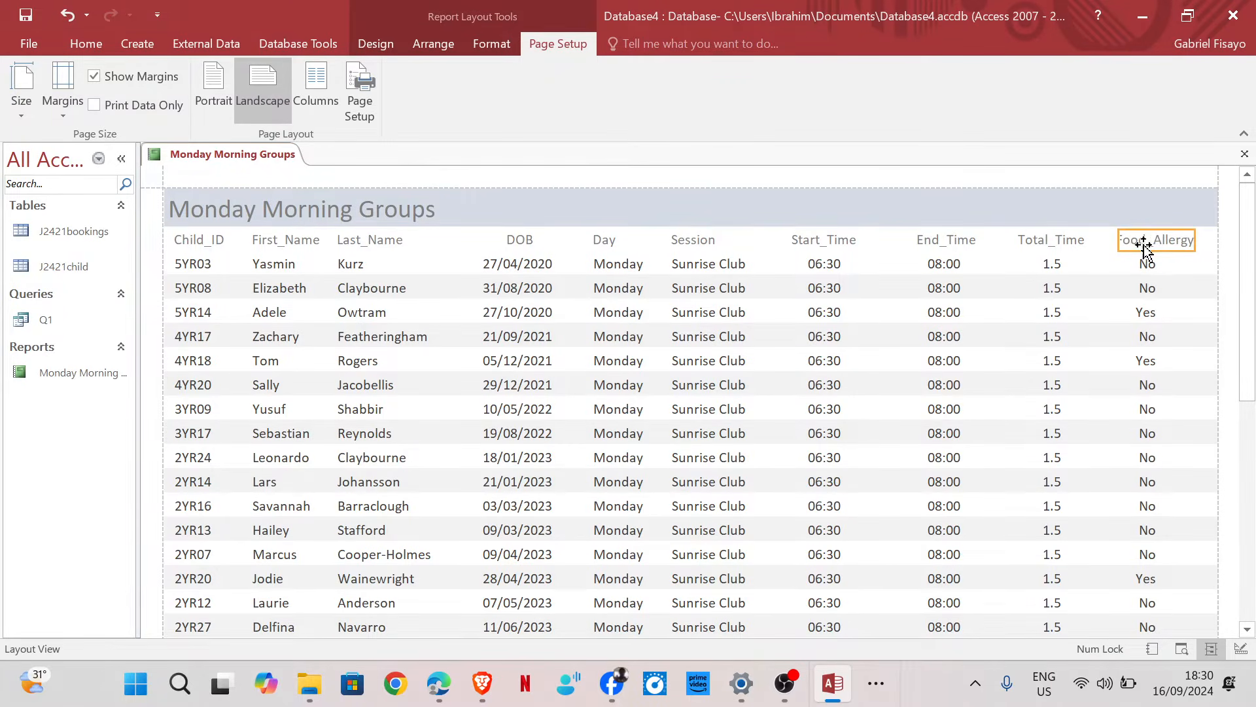
left_click_drag(1118, 243, 1109, 244)
scroll(830, 444, "down", 2)
scroll(831, 443, "down", 6)
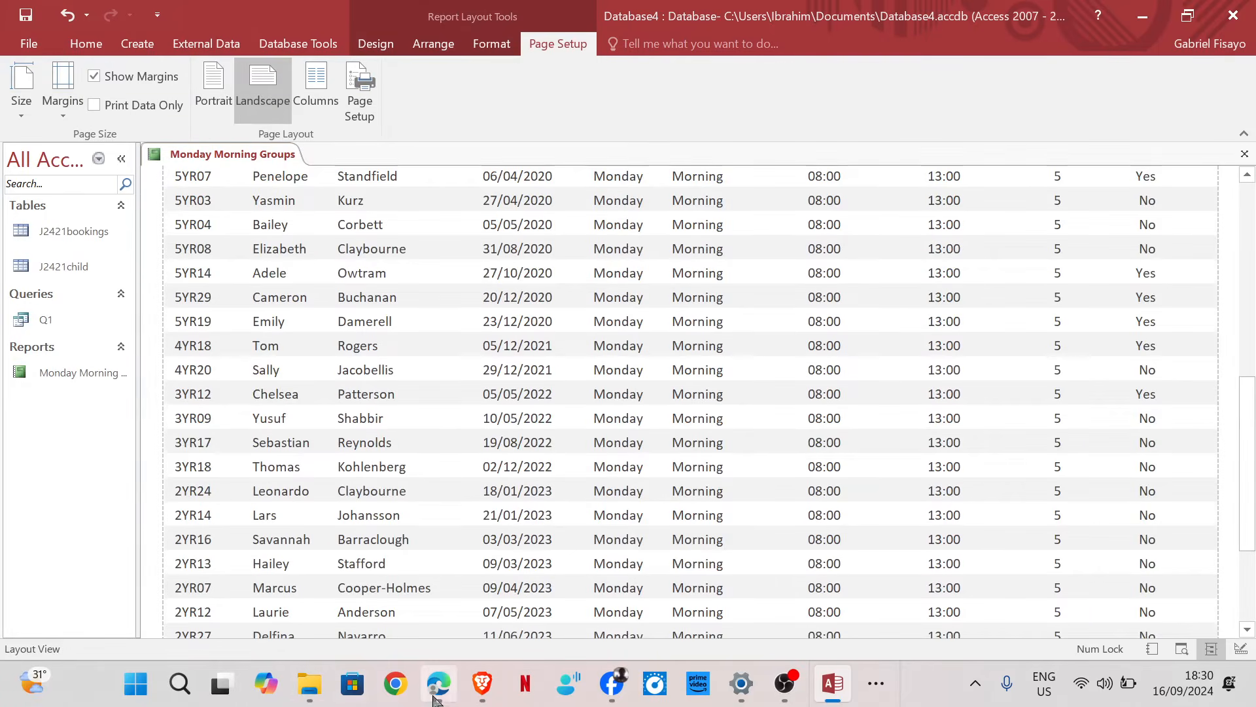
Check the title requirement in the exam paper, and centre the Monday Morning Groups title in the report header in Design View.
mouse_move(443, 695)
left_click(440, 543)
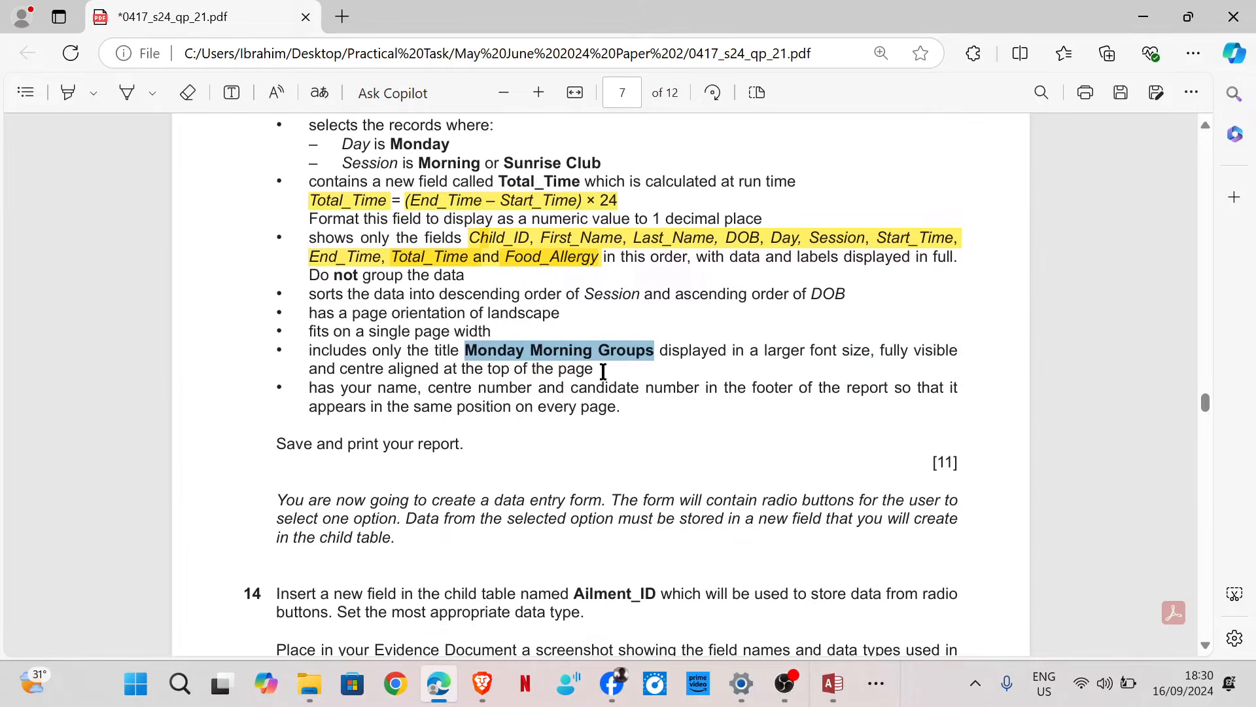
mouse_move(832, 683)
left_click(841, 611)
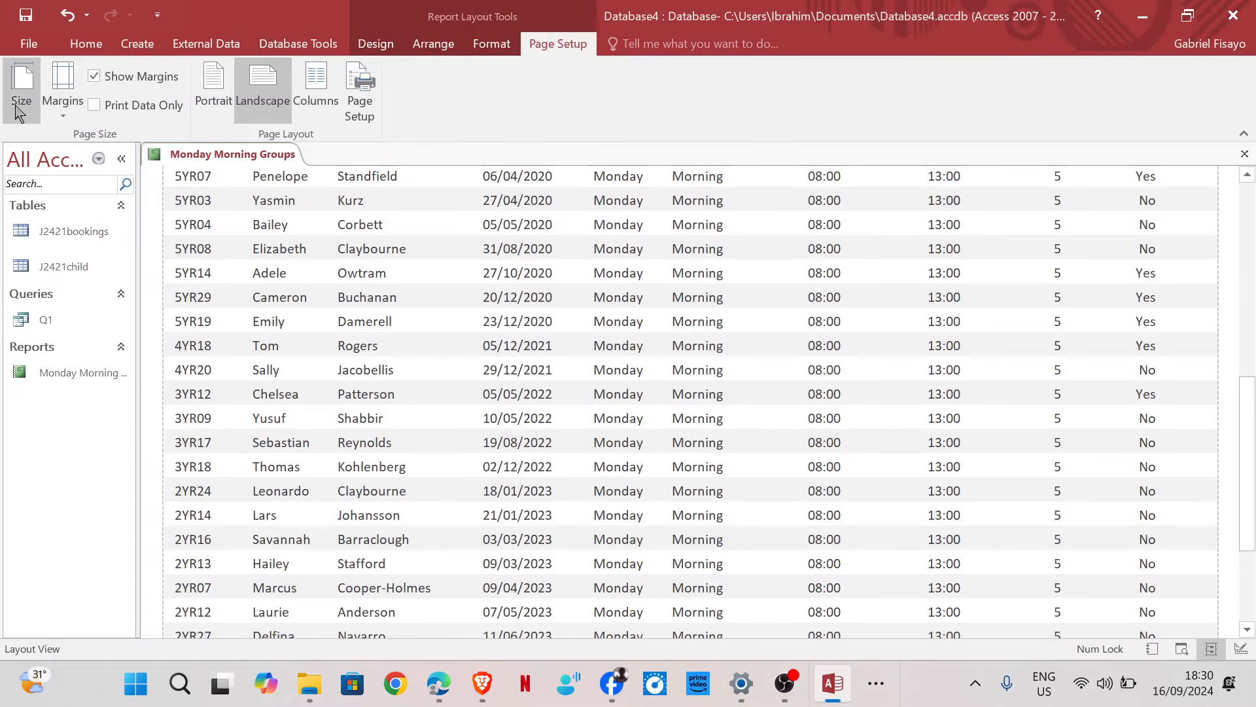
left_click(85, 43)
left_click(21, 105)
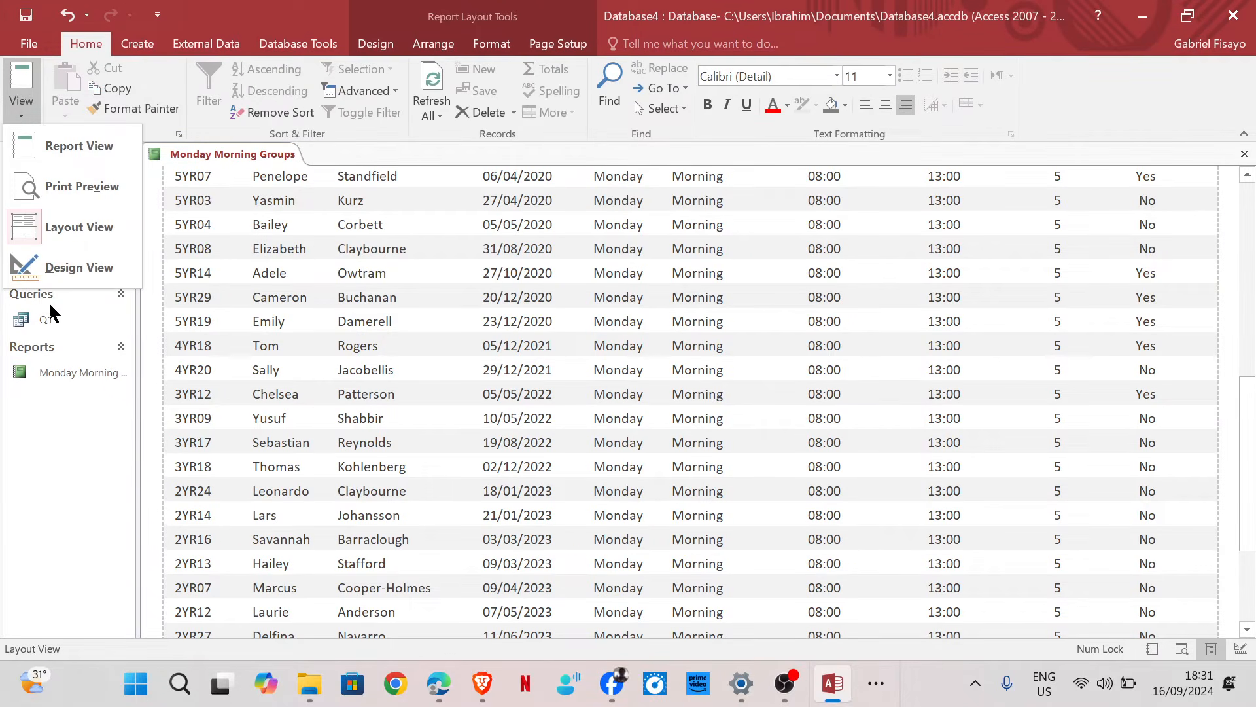
left_click(69, 260)
left_click(437, 225)
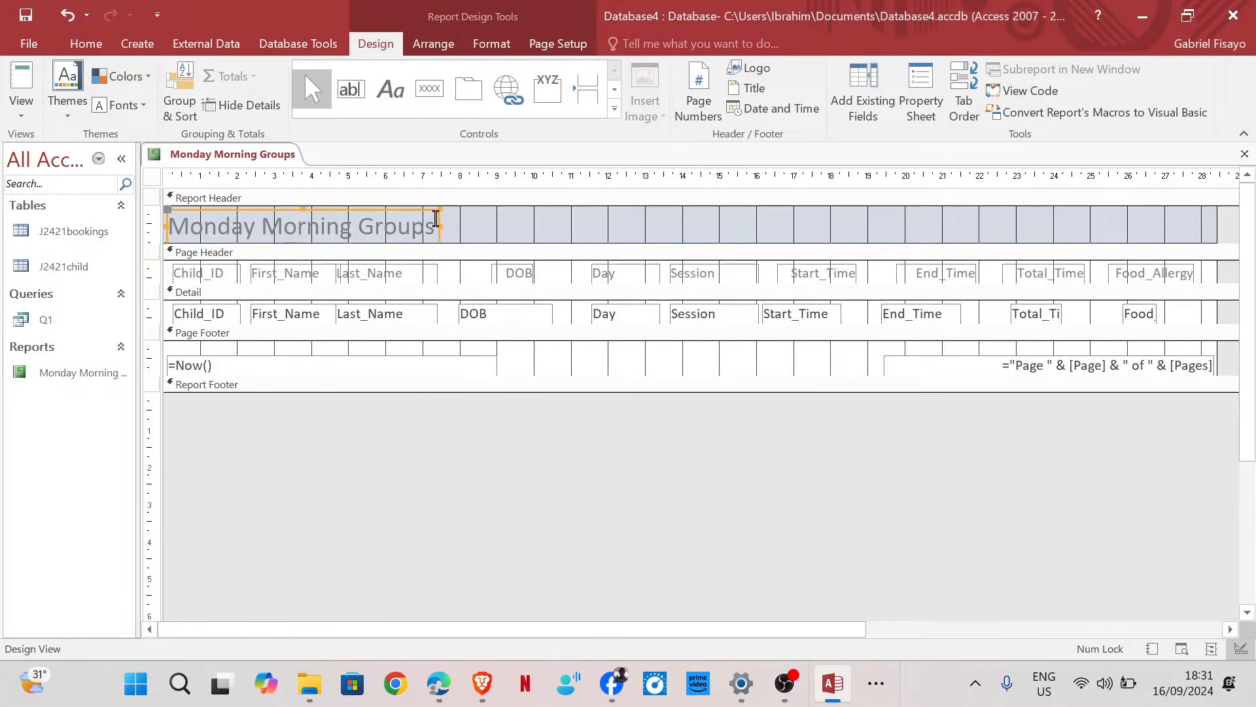
left_click_drag(439, 219, 800, 220)
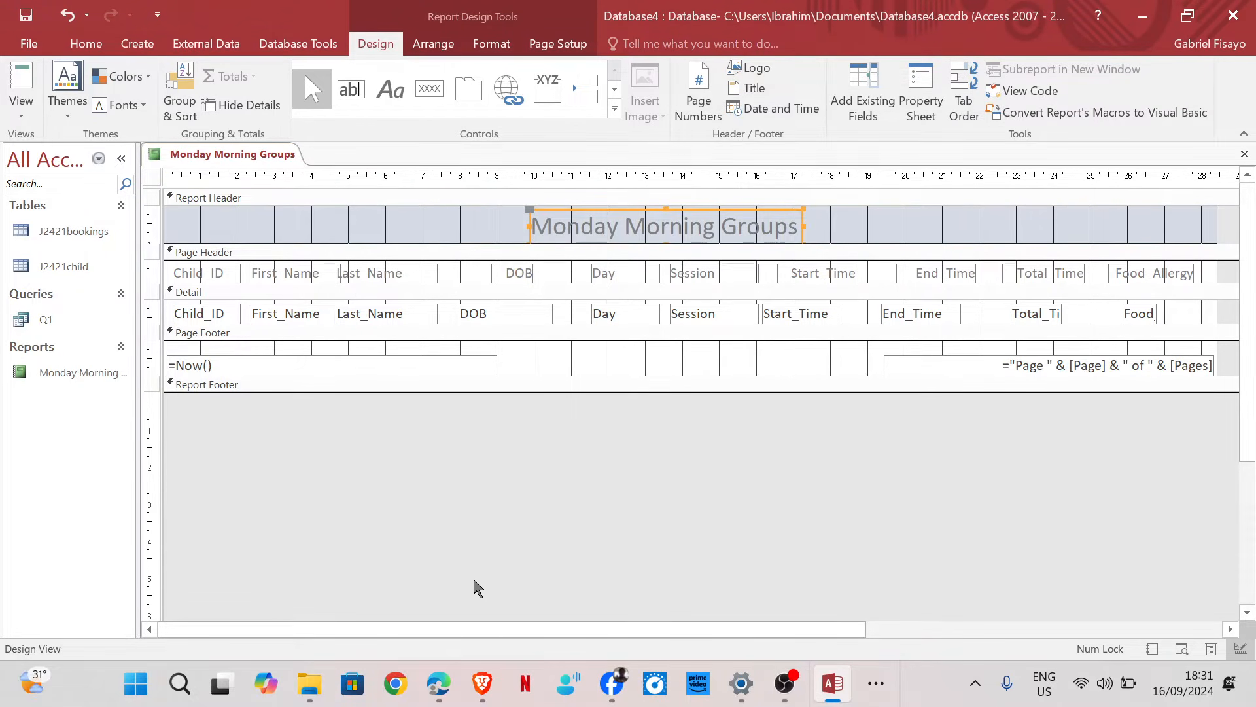
Check the title's placement in Layout View and return to Design View.
left_click(21, 108)
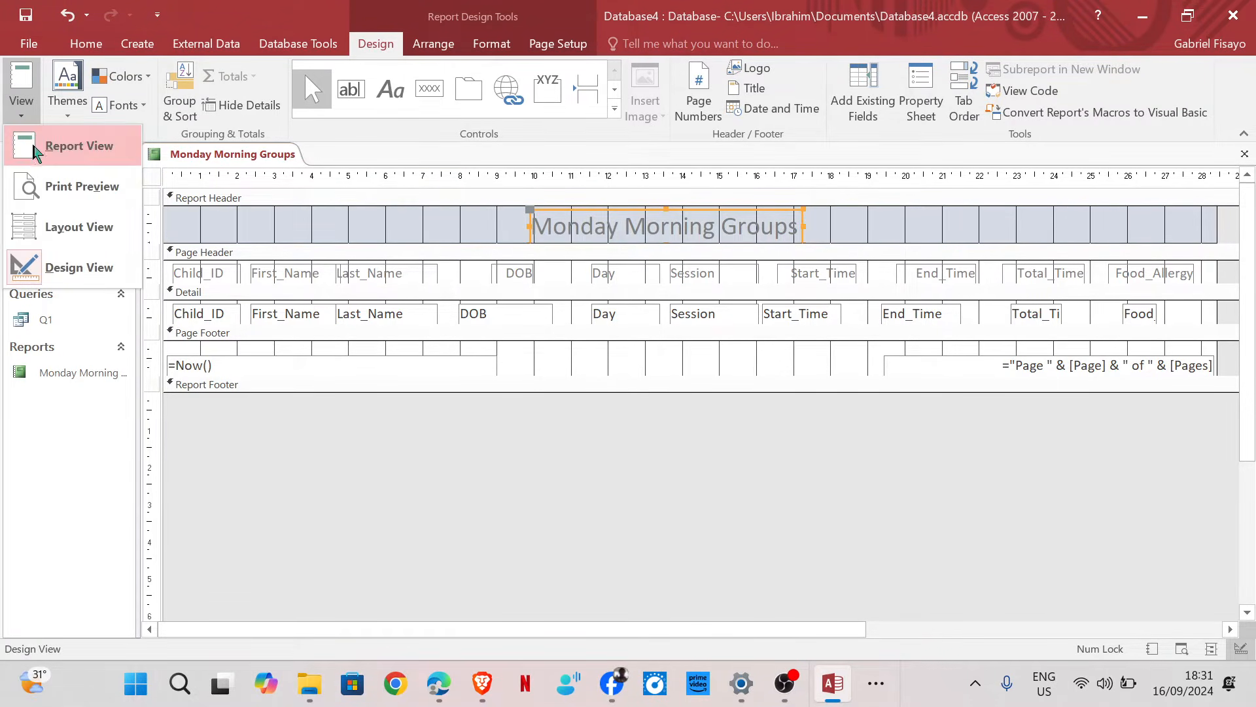
left_click(40, 225)
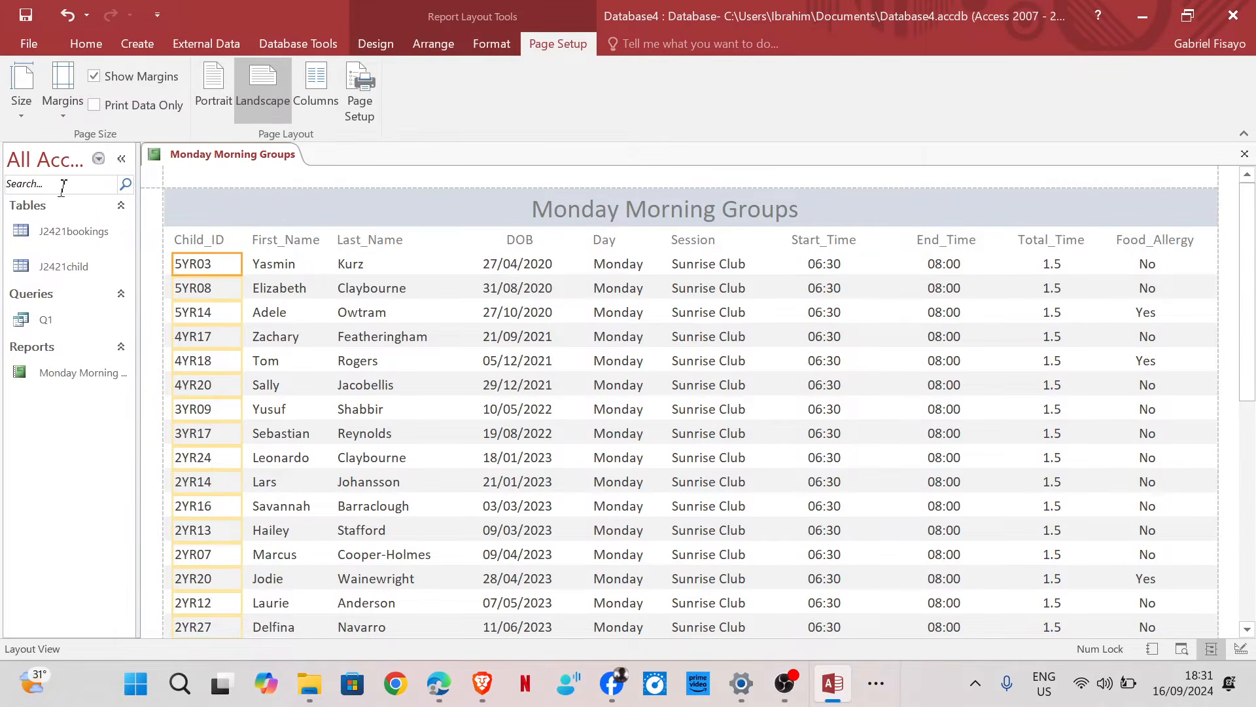
left_click(85, 43)
left_click(21, 91)
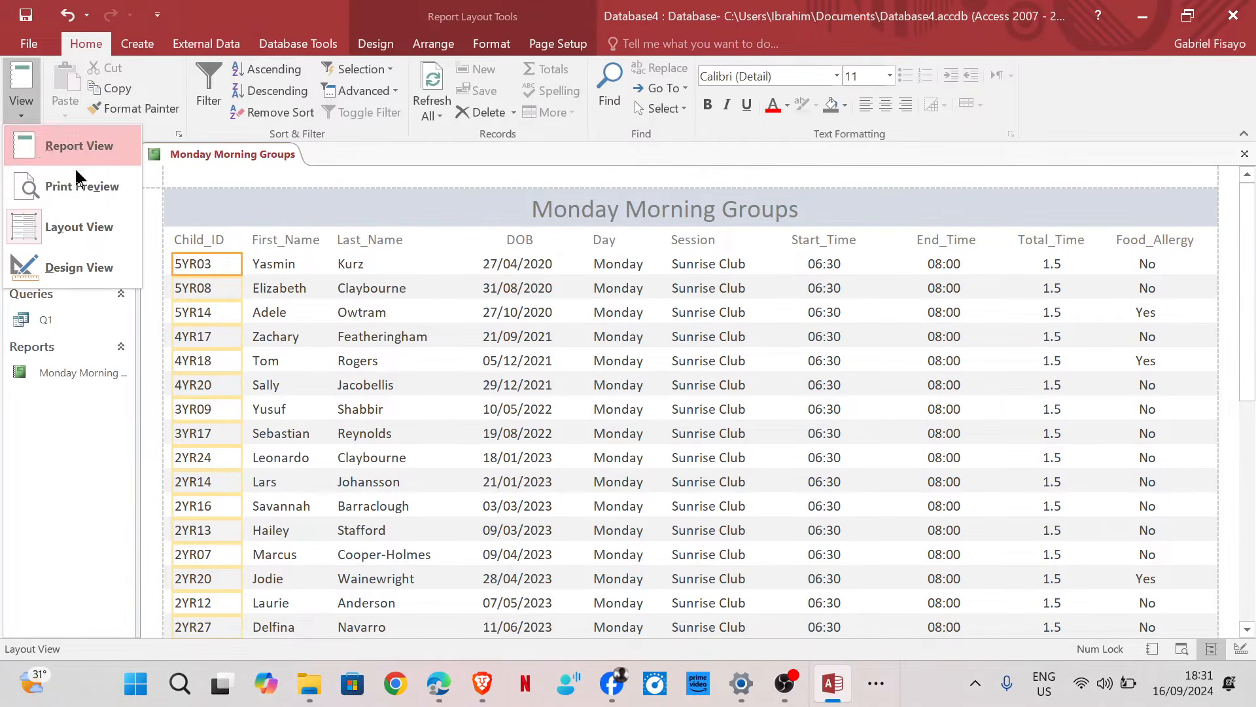
left_click(78, 268)
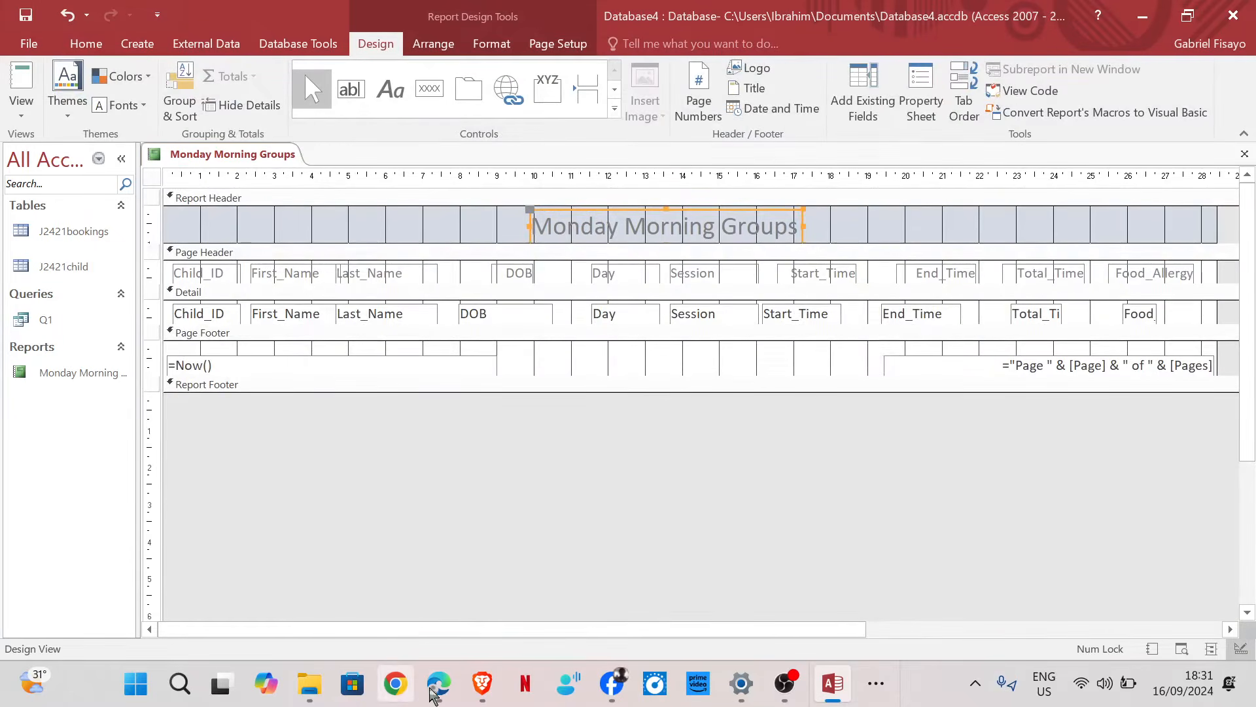
Read the exam paper's requirement for the report footer in Edge and return to the report design in Access.
mouse_move(433, 695)
left_click(443, 620)
scroll(392, 294, "down", 8)
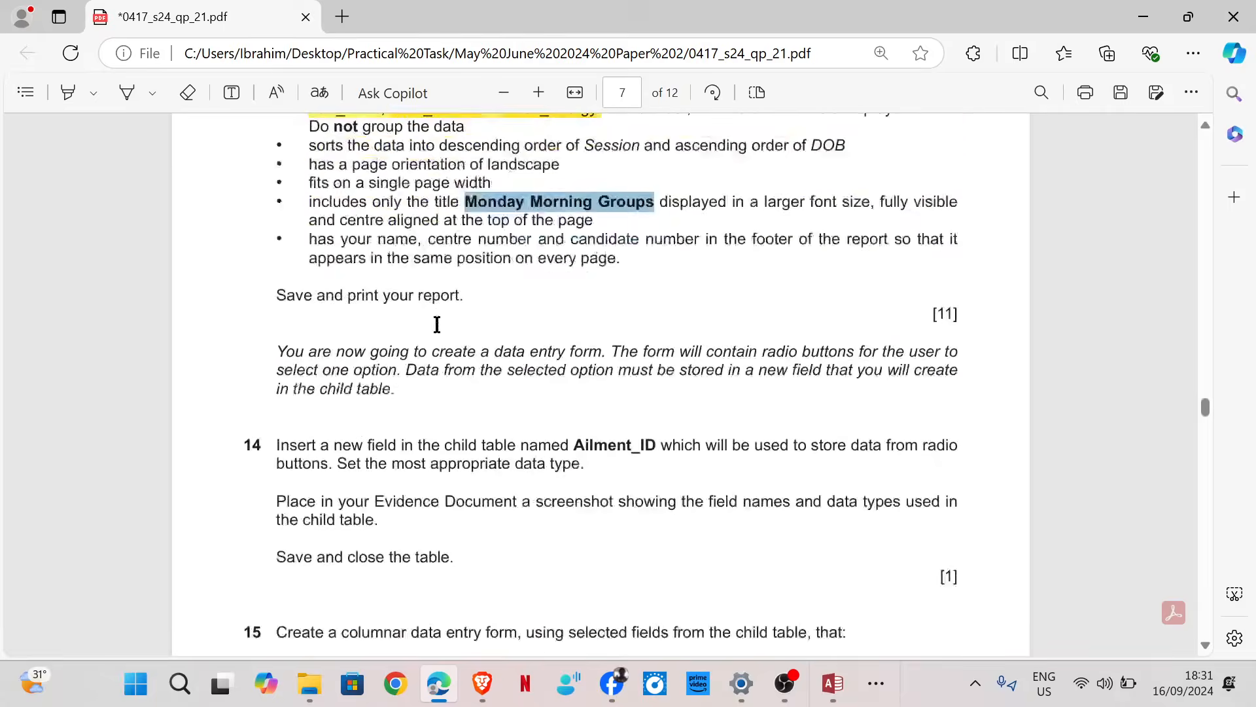
scroll(359, 286, "up", 3)
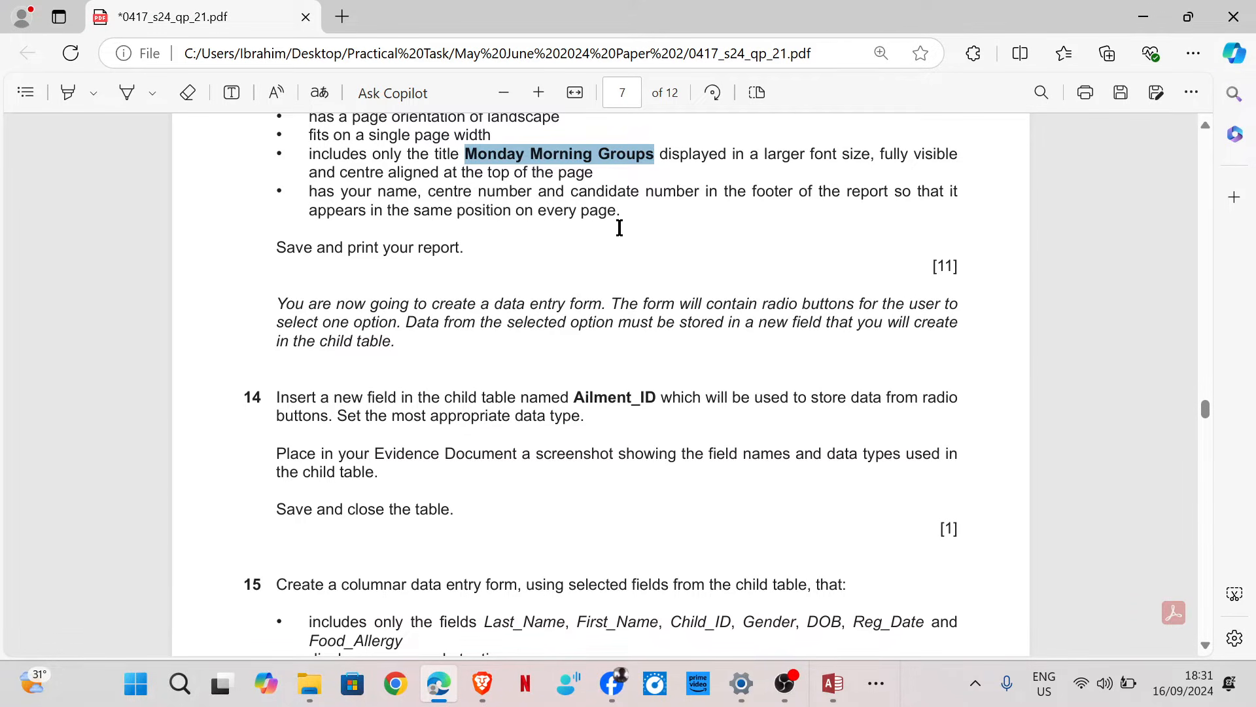
left_click(832, 684)
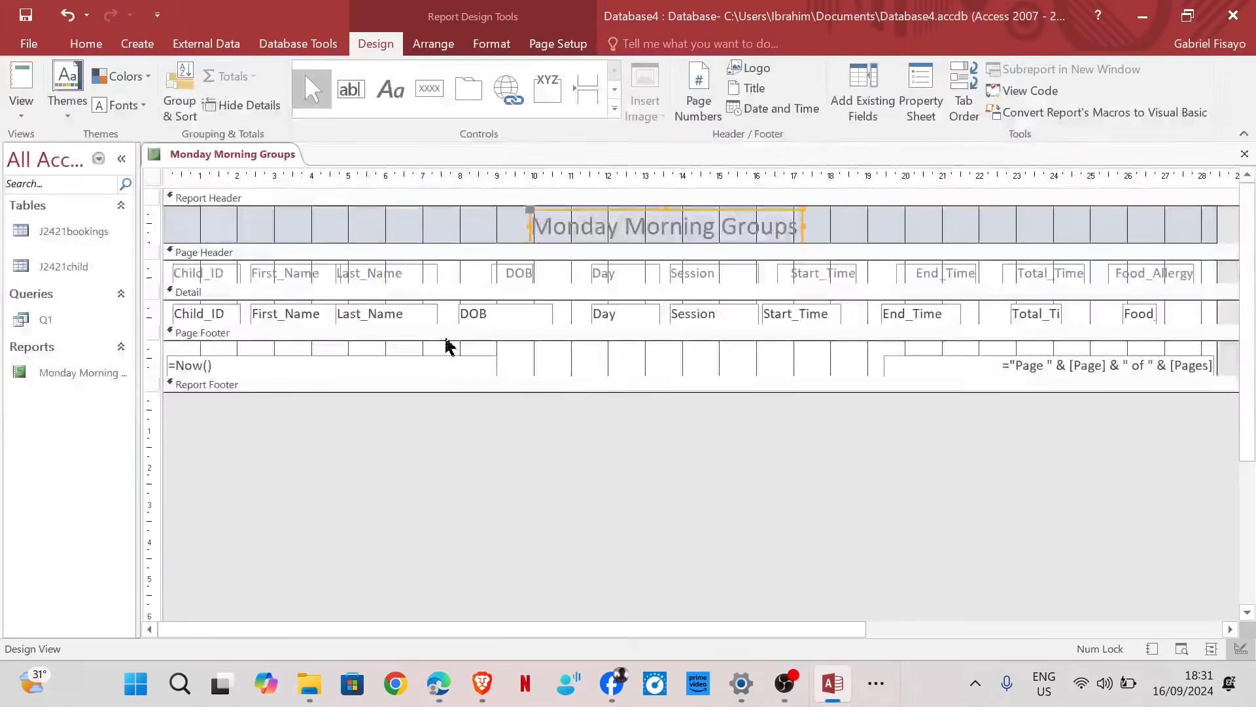
left_click(491, 364)
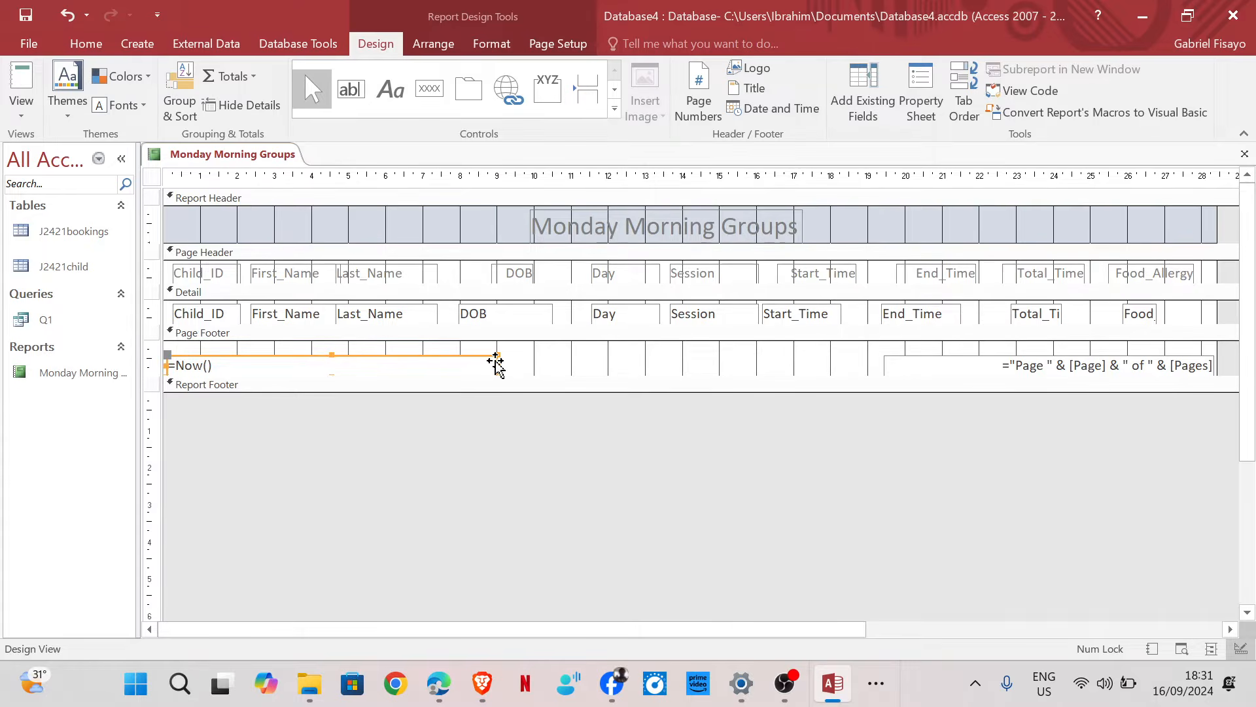
left_click(495, 364)
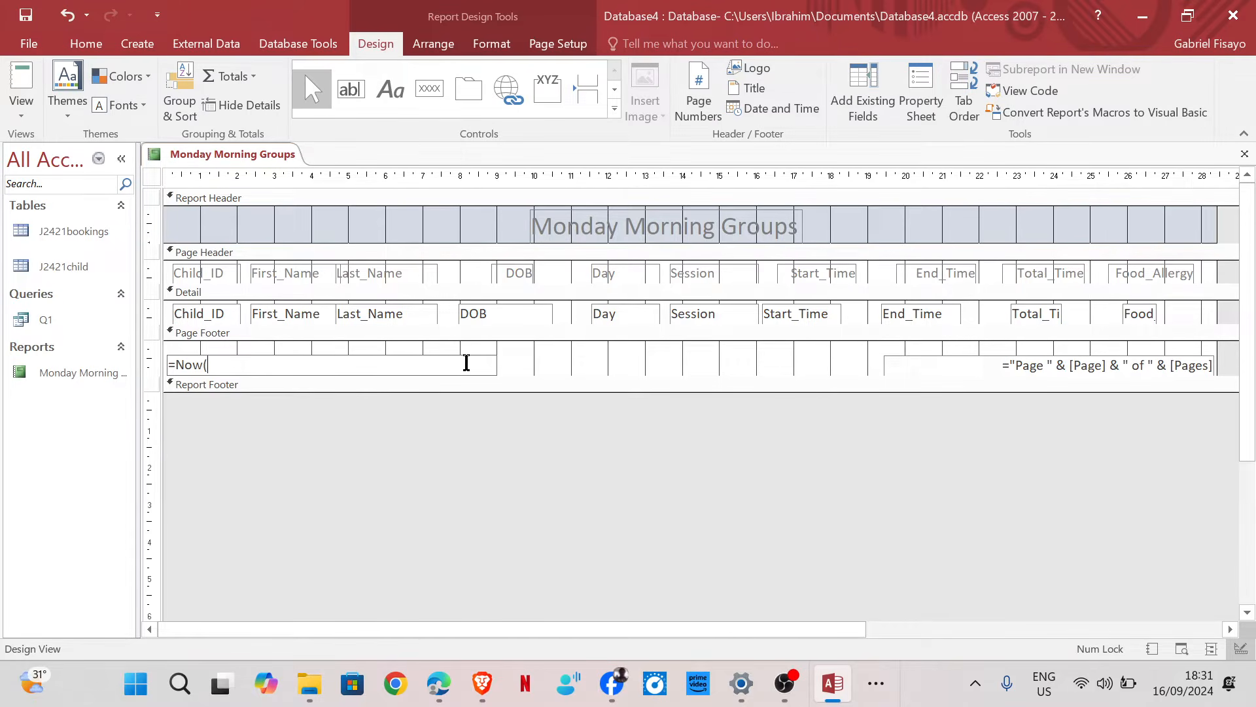
left_click(541, 364)
left_click(639, 398)
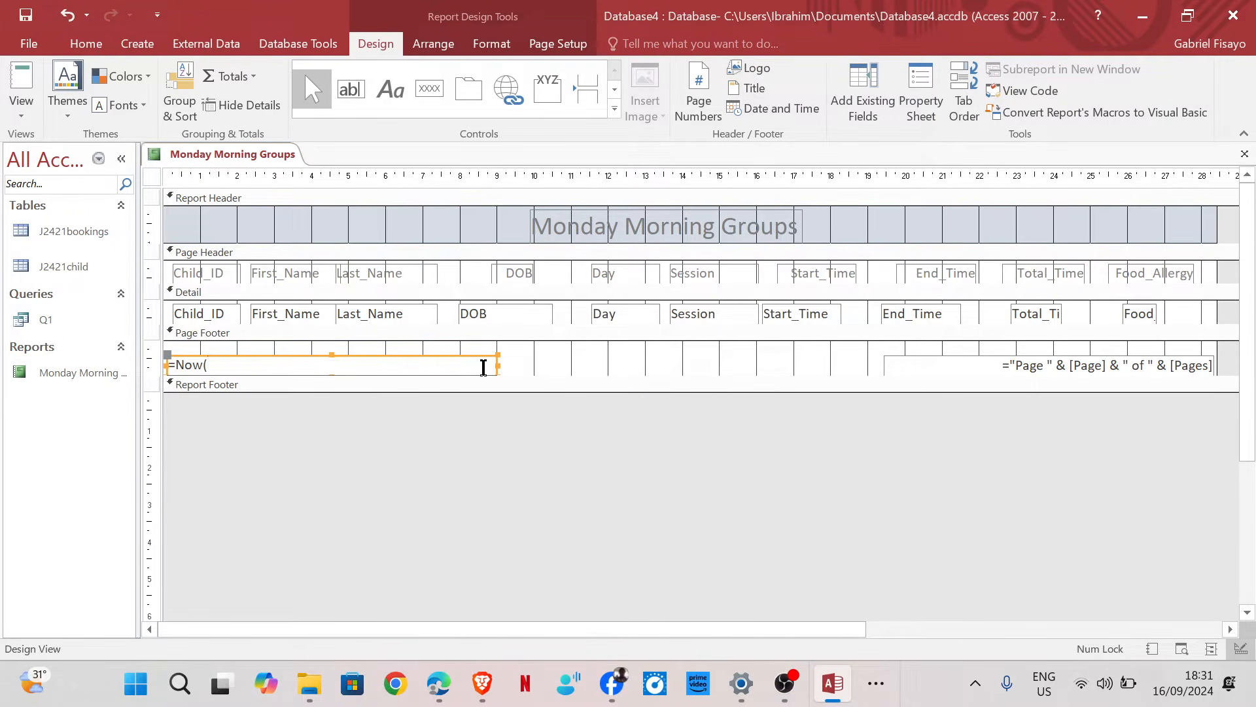
left_click(501, 365)
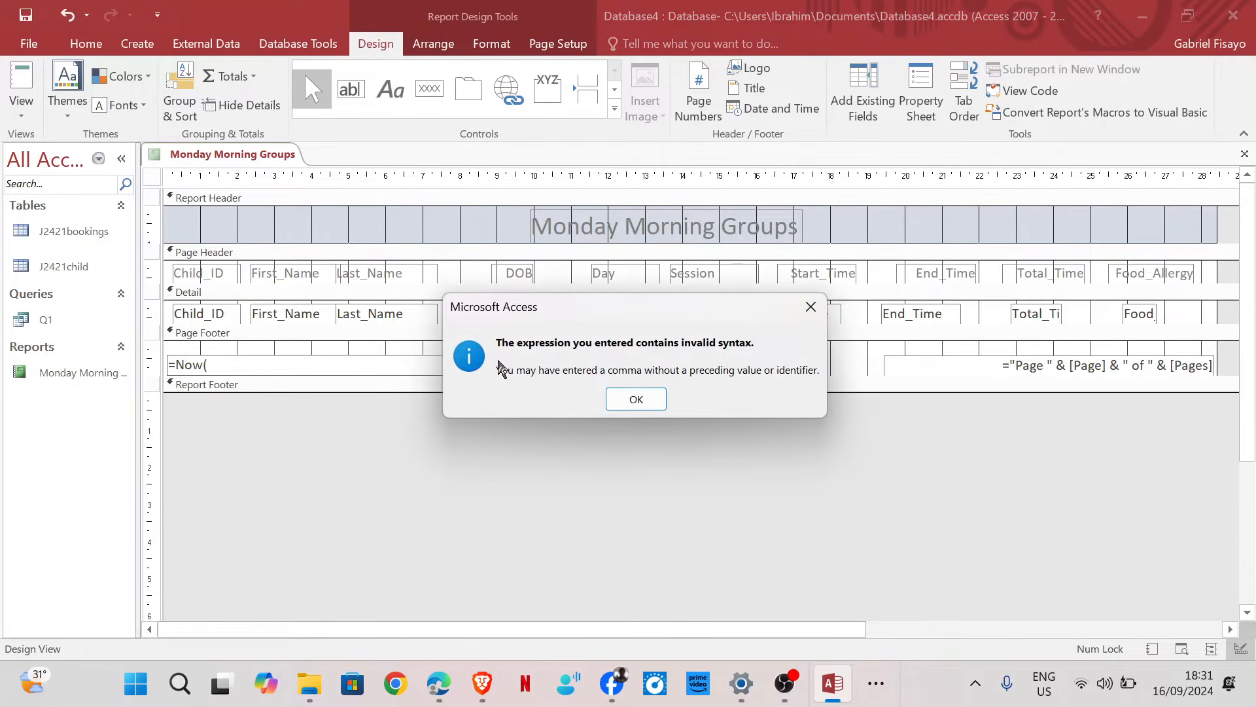
left_click(617, 396)
left_click(498, 364)
left_click(625, 396)
right_click(493, 364)
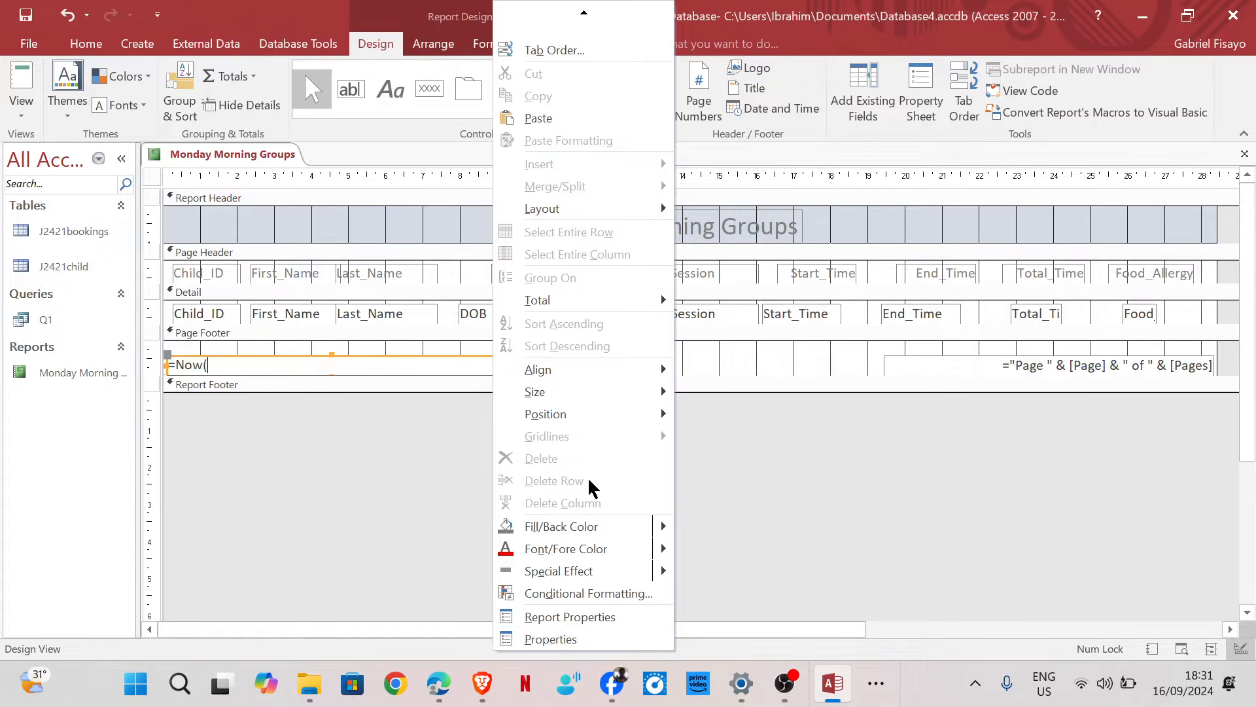
left_click(434, 365)
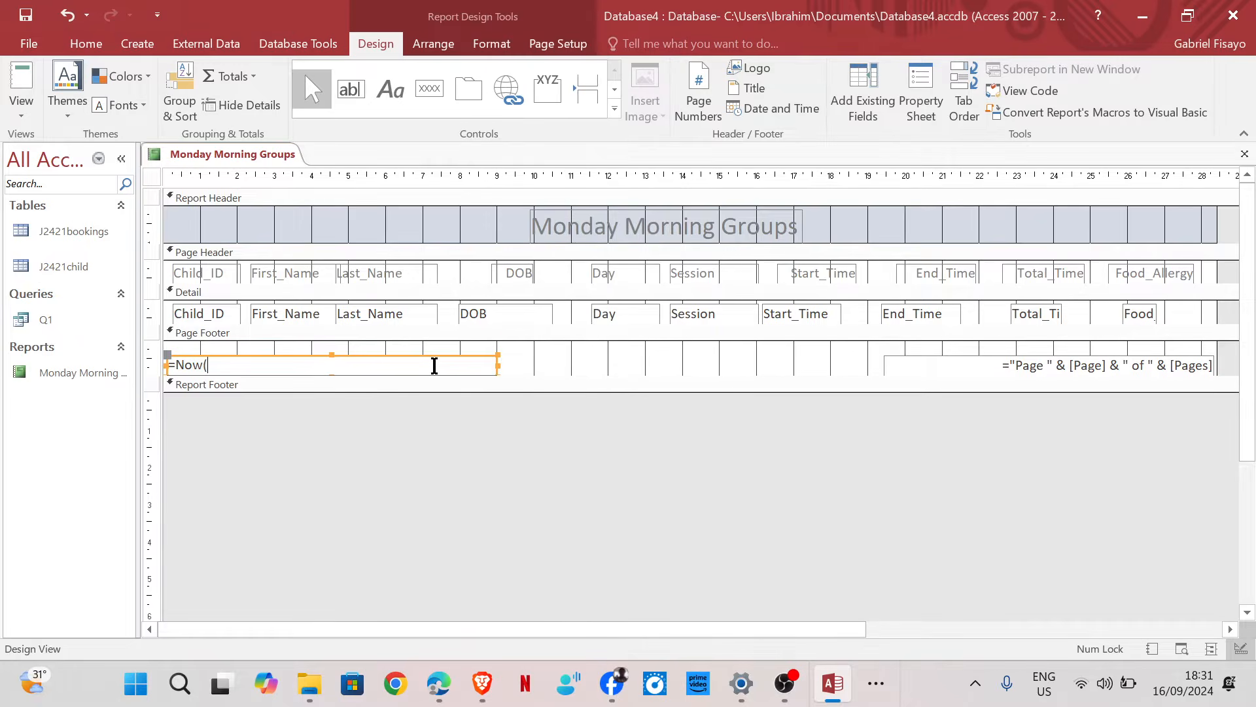
Clear the date expression in the page footer and delete its text box.
key("BackSpace")
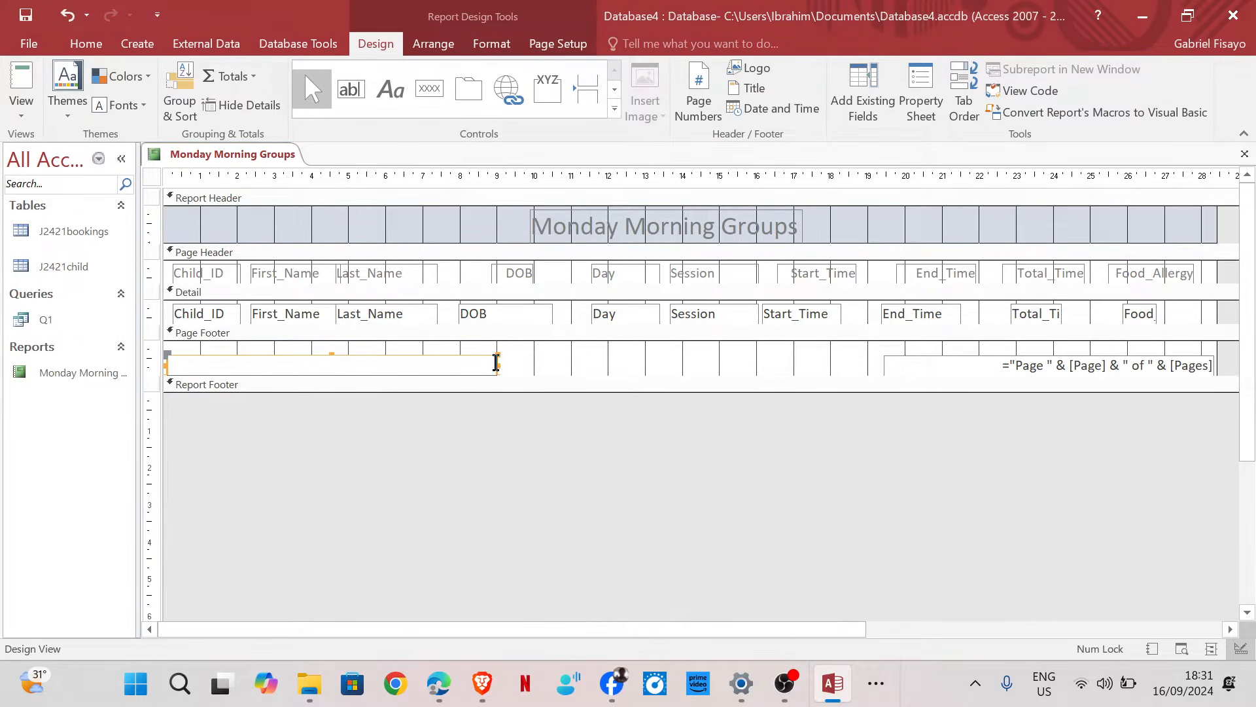
right_click(496, 360)
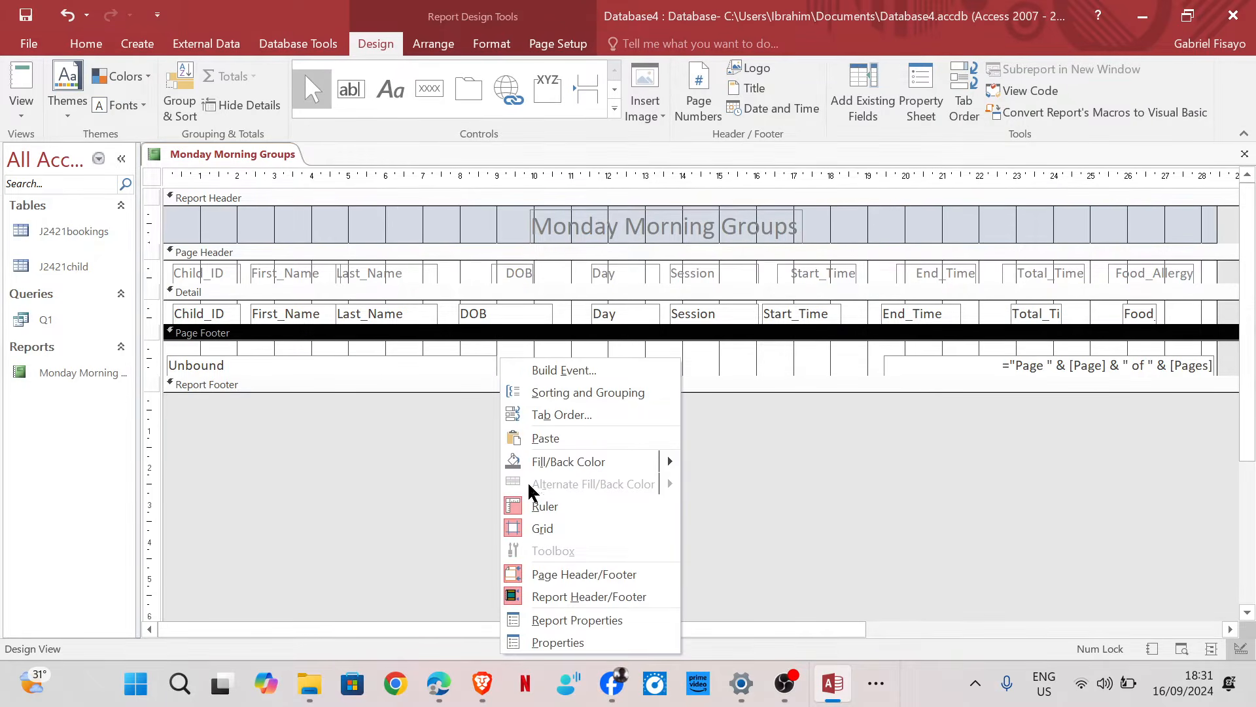
left_click(472, 364)
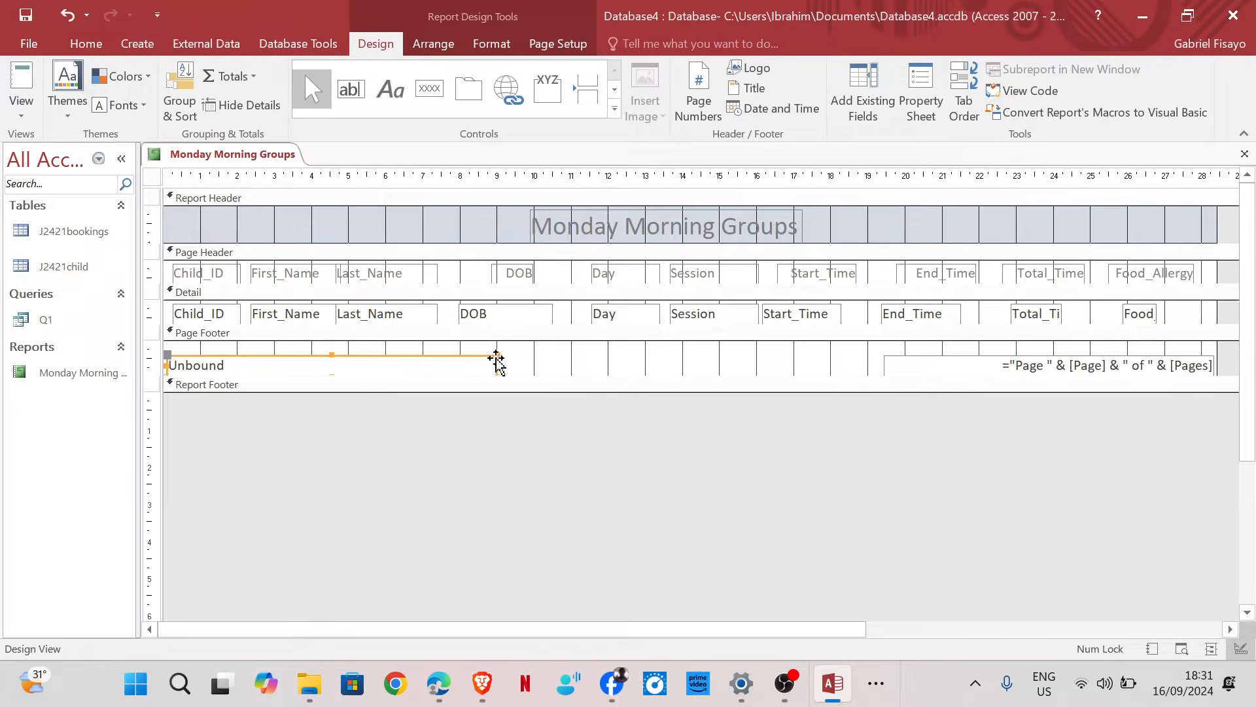
right_click(493, 359)
left_click(534, 491)
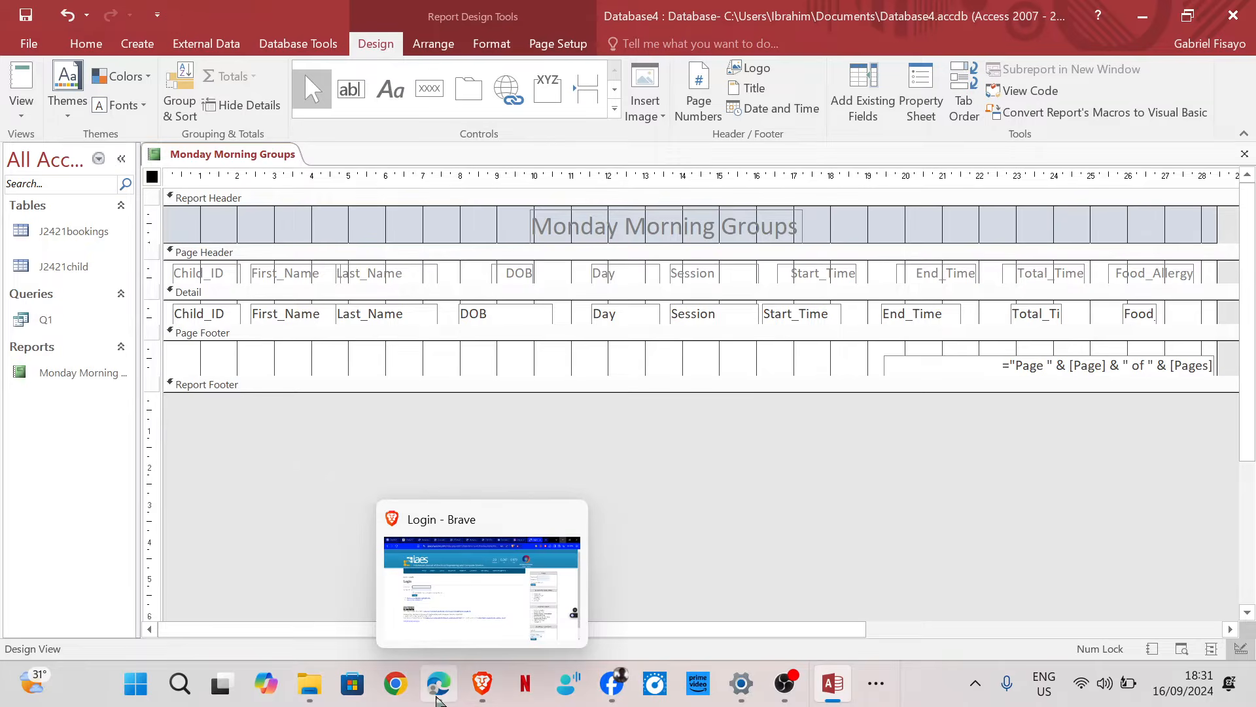
Add a label about 6 cm wide in the middle of the page footer with the candidate's name, centre number and candidate number.
mouse_move(438, 683)
mouse_move(450, 592)
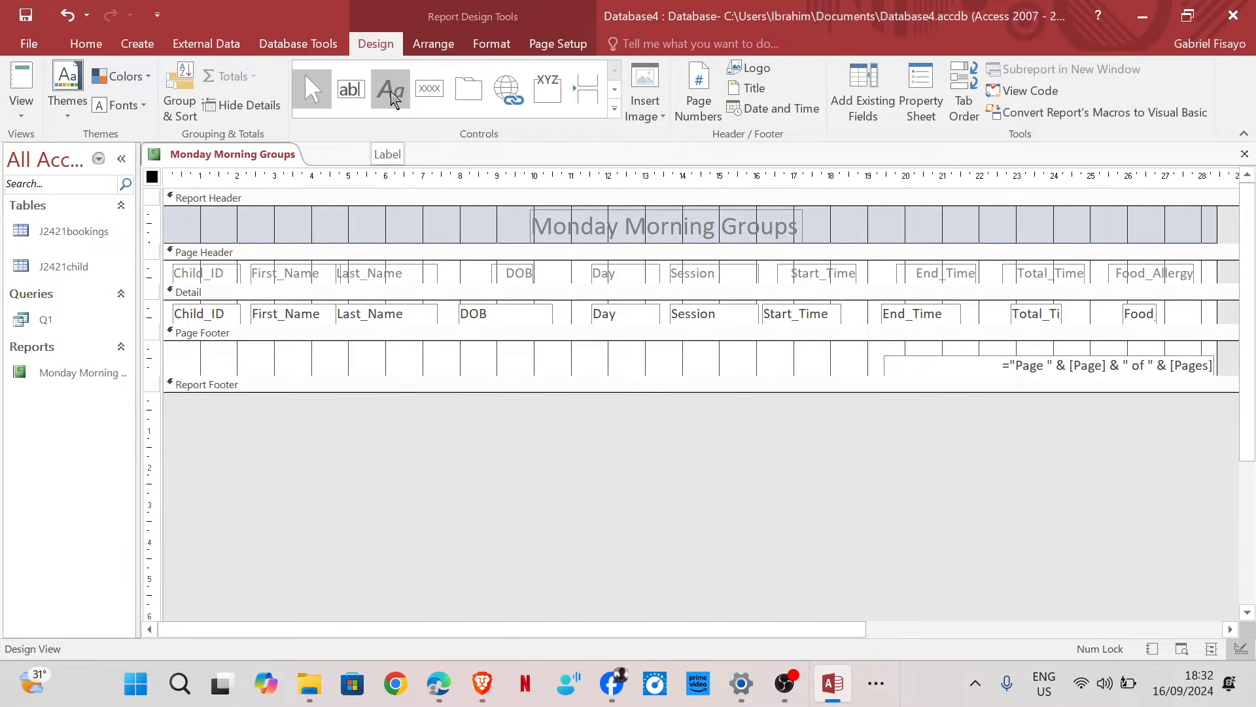
left_click(376, 95)
mouse_move(542, 352)
left_mouse_down()
mouse_move(635, 373)
mouse_move(760, 370)
left_mouse_up()
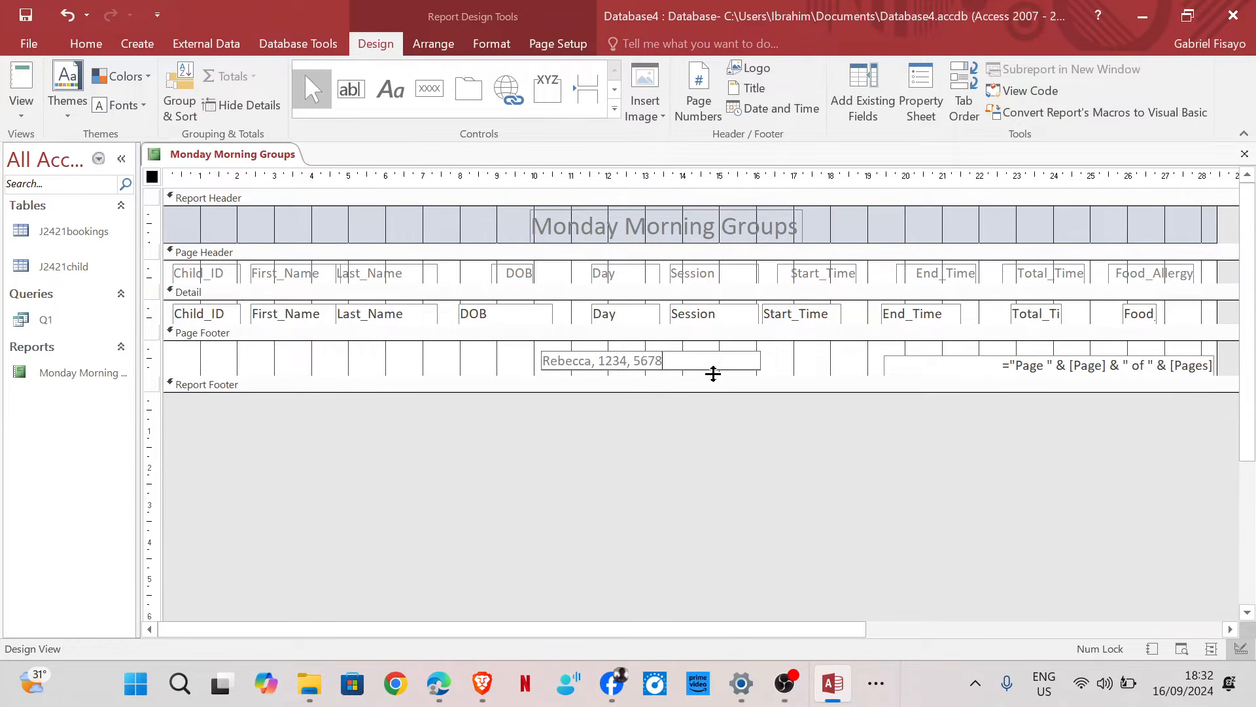
Check the candidate details in the page footer in Layout View at the end of the report.
left_click(21, 95)
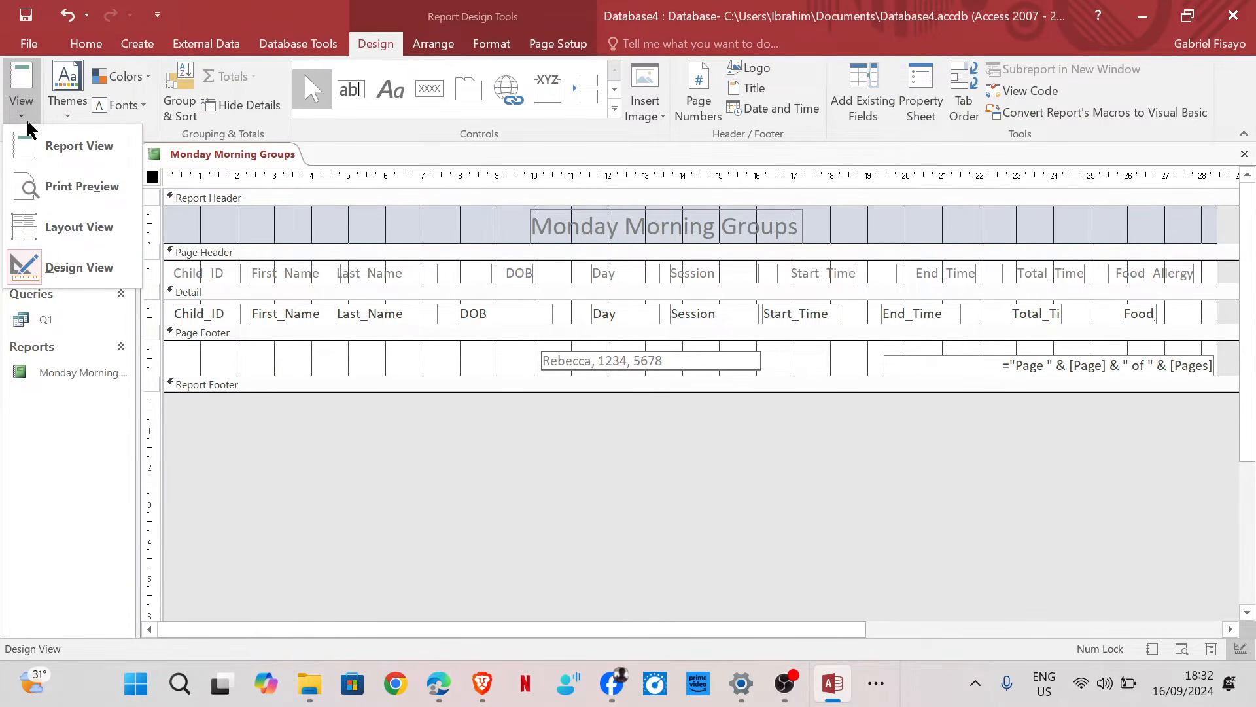
left_click(103, 246)
scroll(655, 425, "down", 3)
scroll(690, 412, "down", 10)
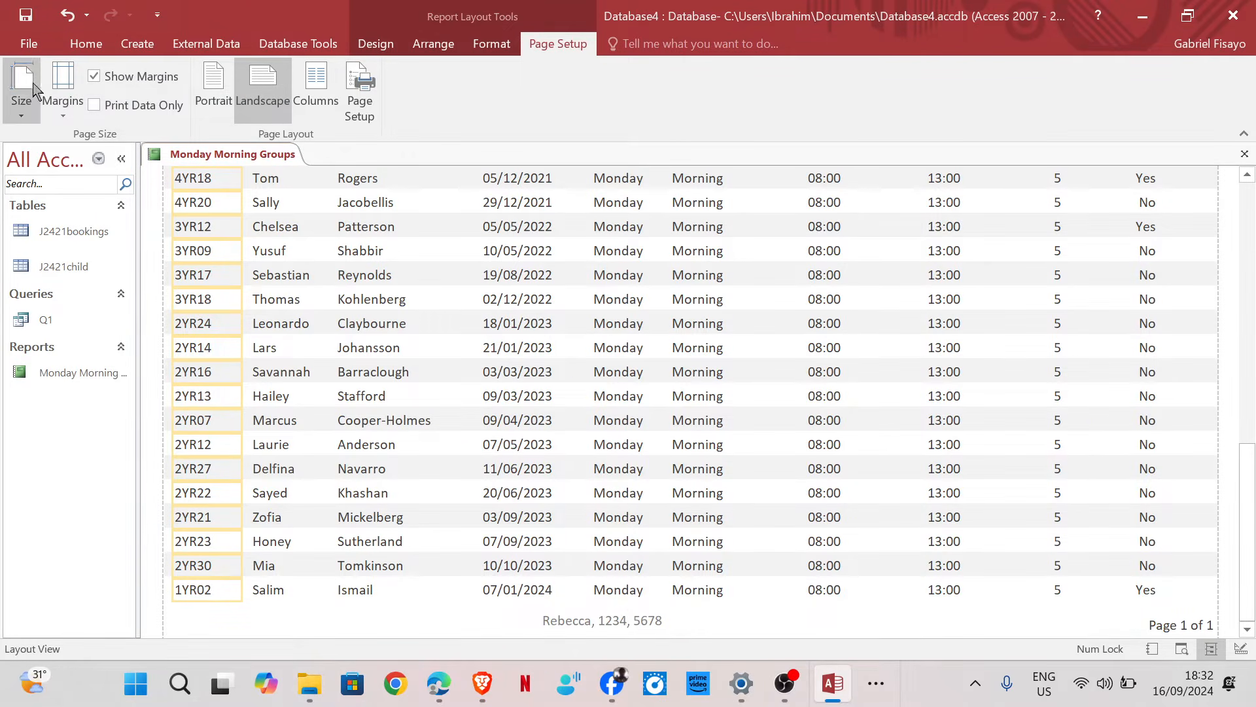
left_click(86, 43)
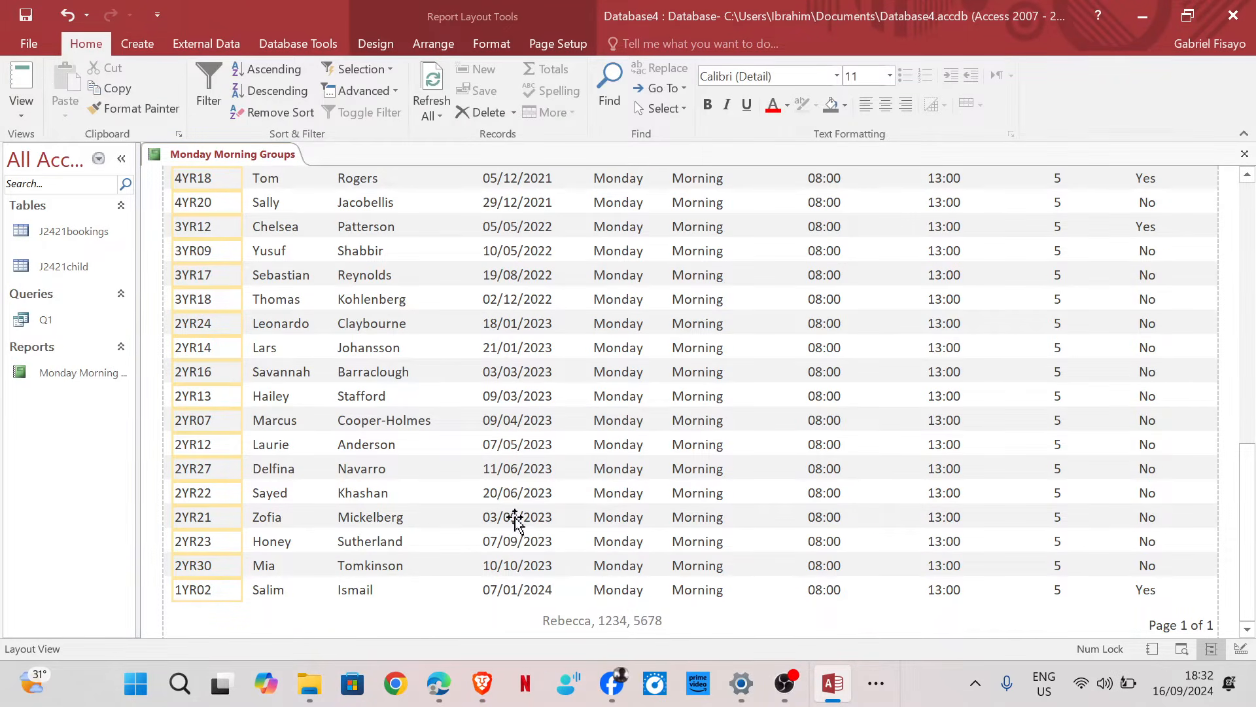
Read tasks 14 and 15 of the exam paper in Edge and highlight the field name Ailment_ID.
left_click(419, 556)
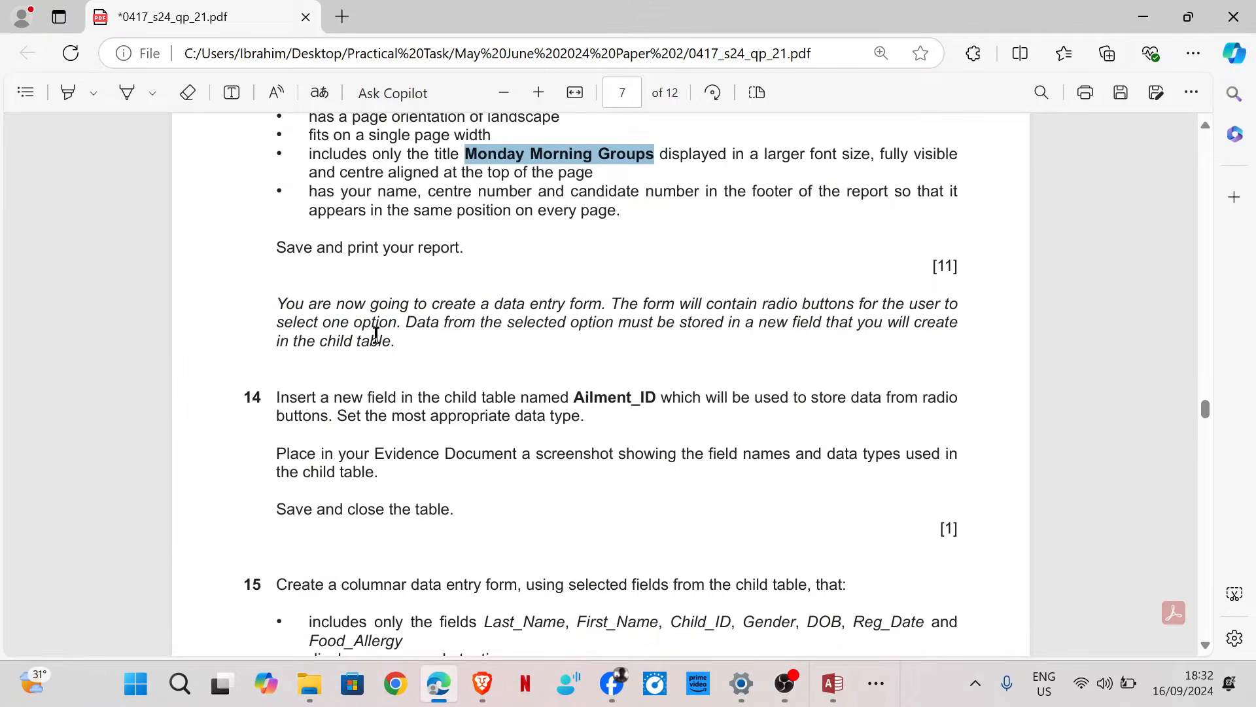
scroll(366, 295, "down", 3)
scroll(463, 233, "up", 3)
scroll(378, 374, "down", 3)
scroll(331, 302, "up", 2)
scroll(329, 303, "down", 1)
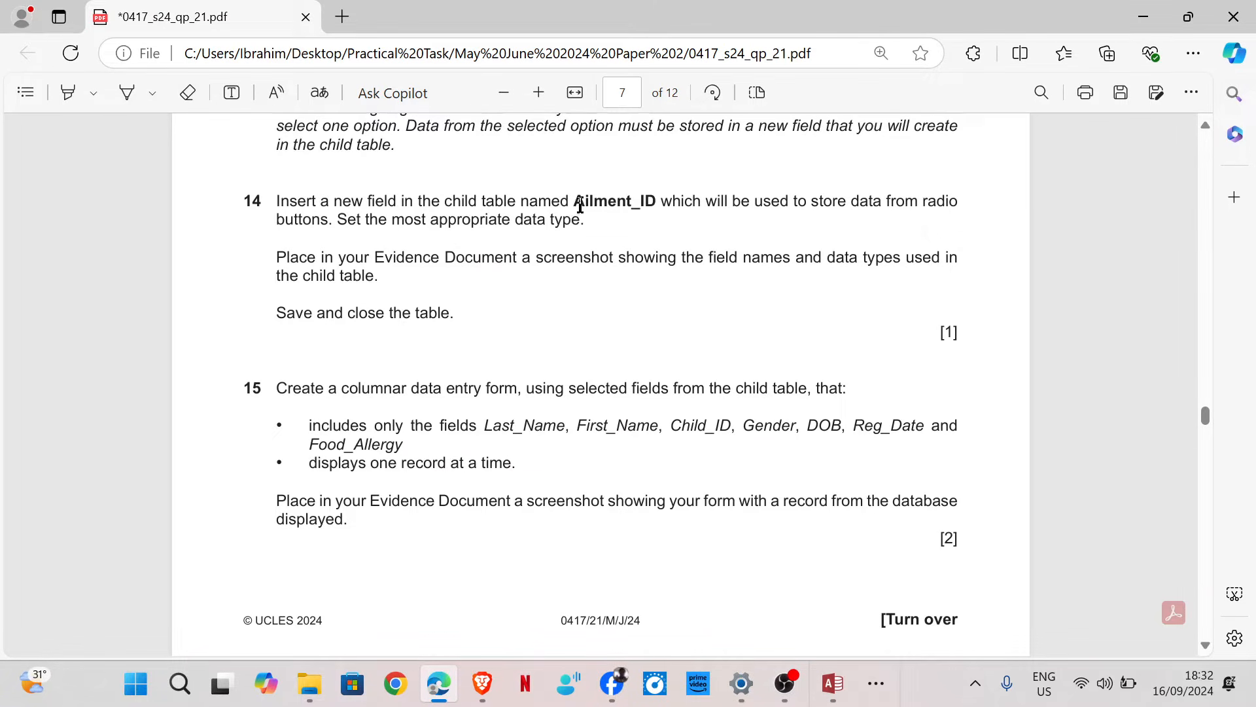
left_click_drag(578, 204, 654, 210)
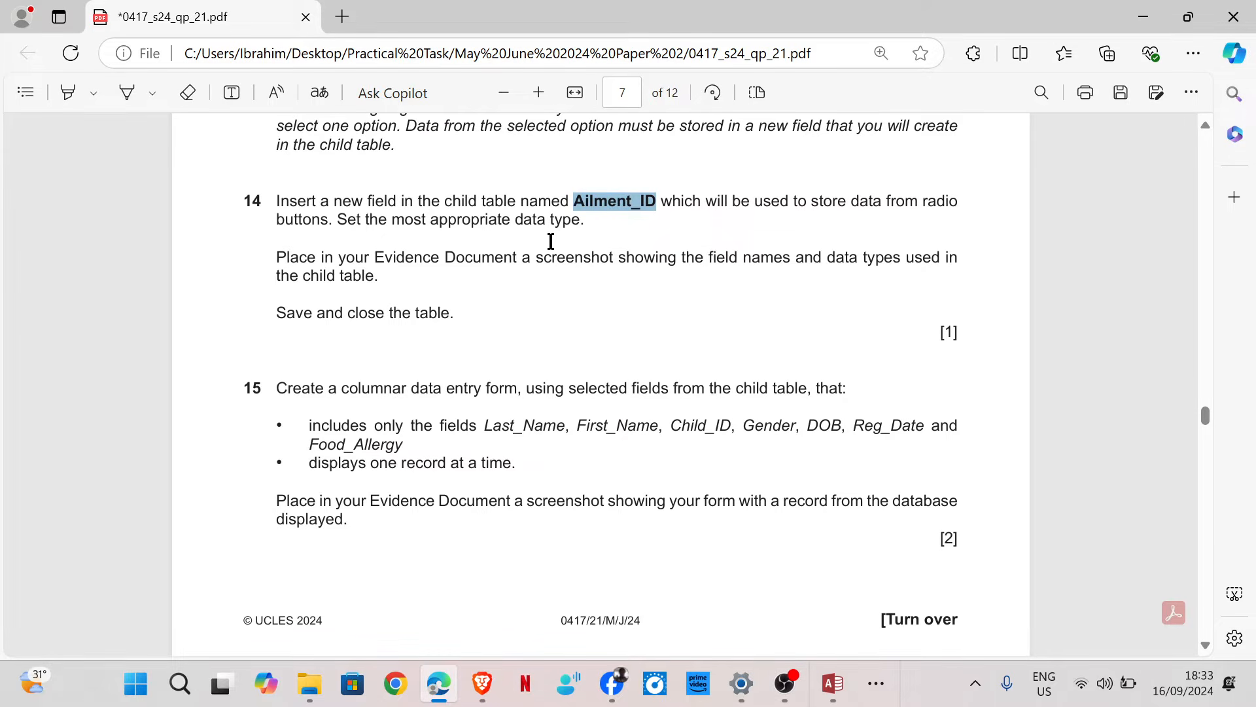
Return to Access and close the Monday Morning Groups report, saving its design changes.
mouse_move(832, 683)
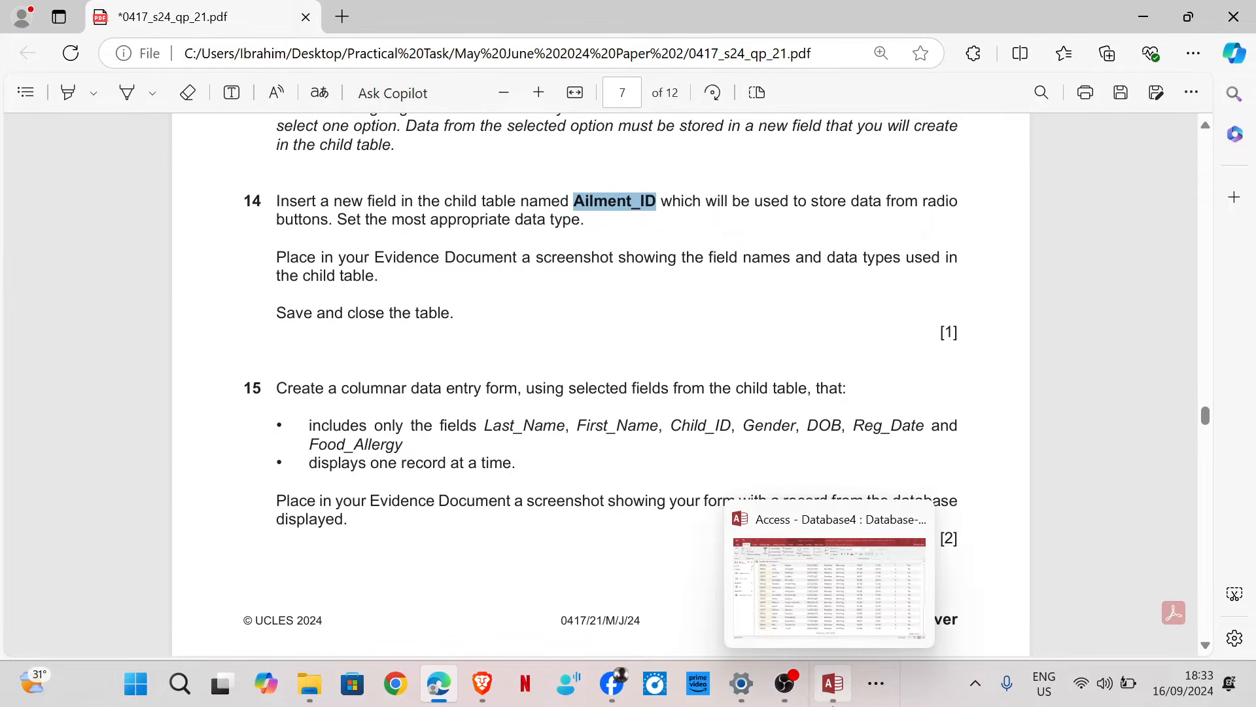
left_click(833, 611)
right_click(208, 155)
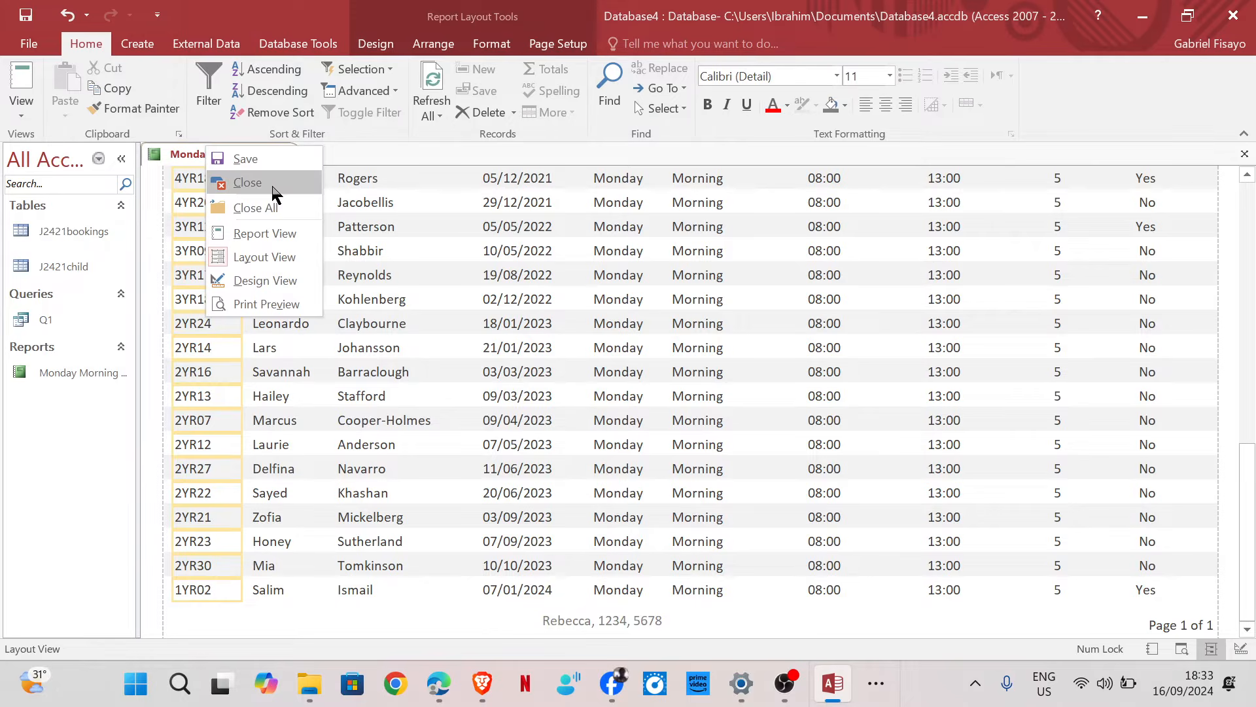
left_click(265, 183)
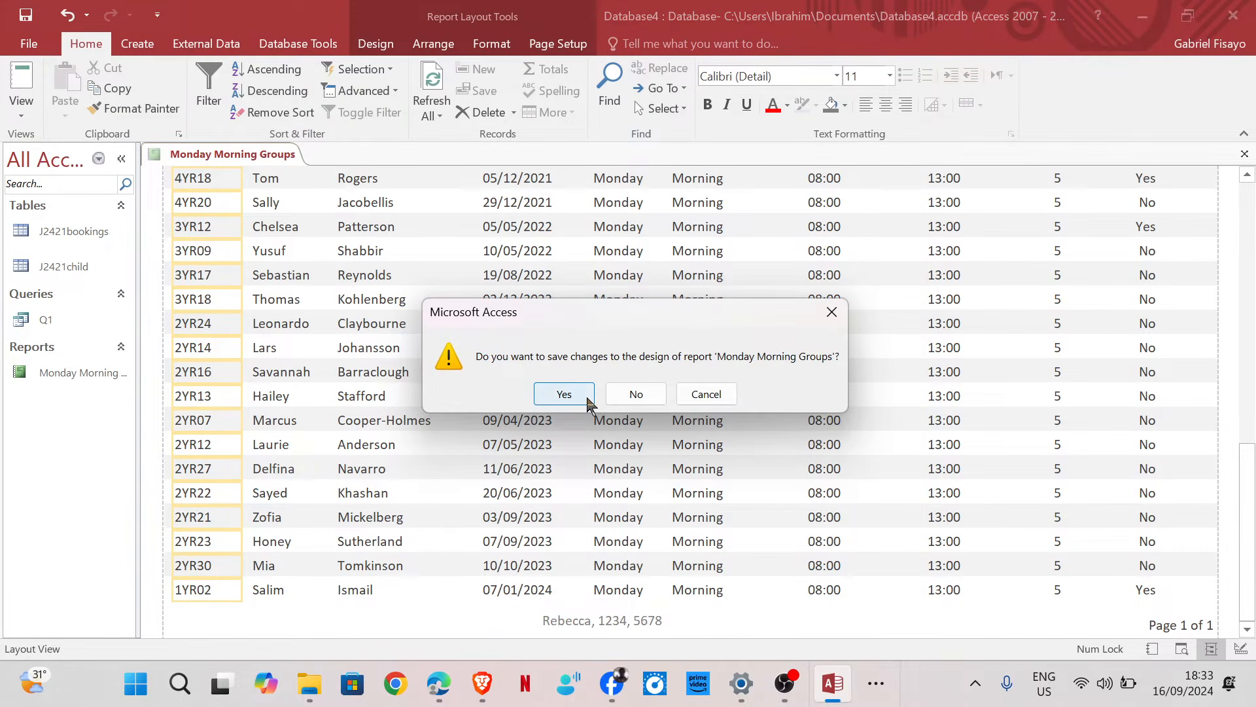
left_click(564, 394)
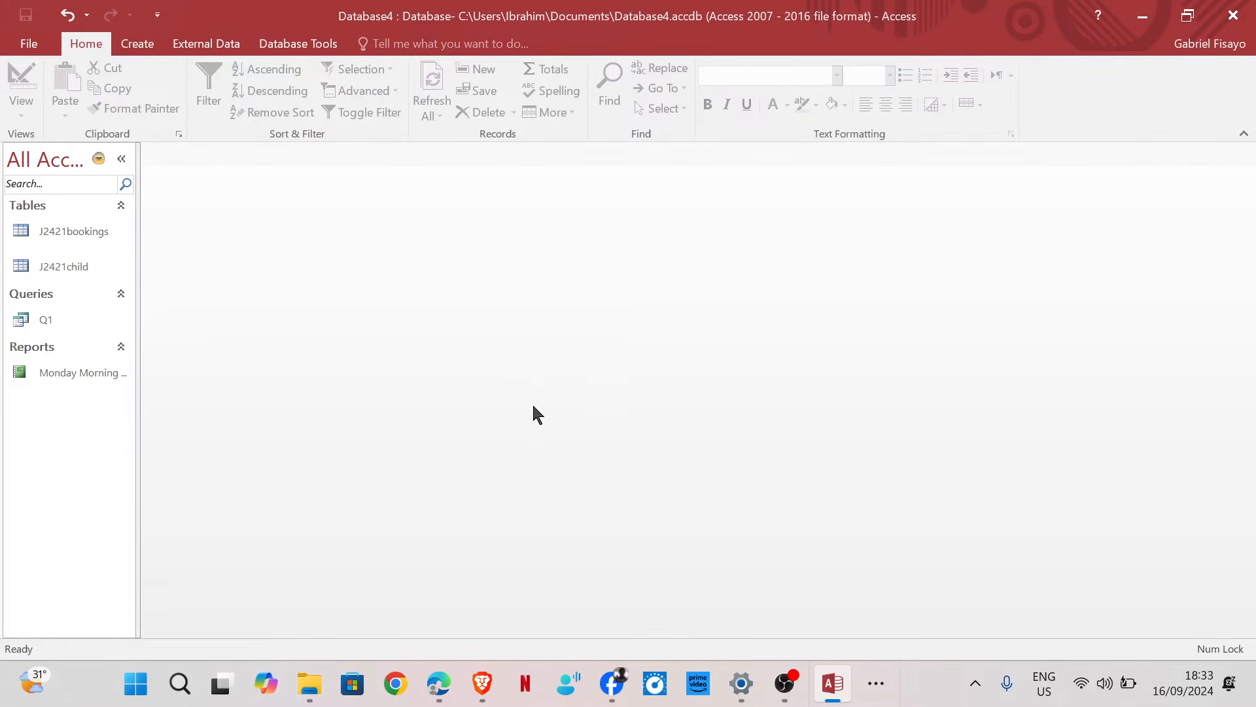
Open the J2421child table in Design View and add a field named Ailment_ID with the Short Text data type.
left_click(104, 282)
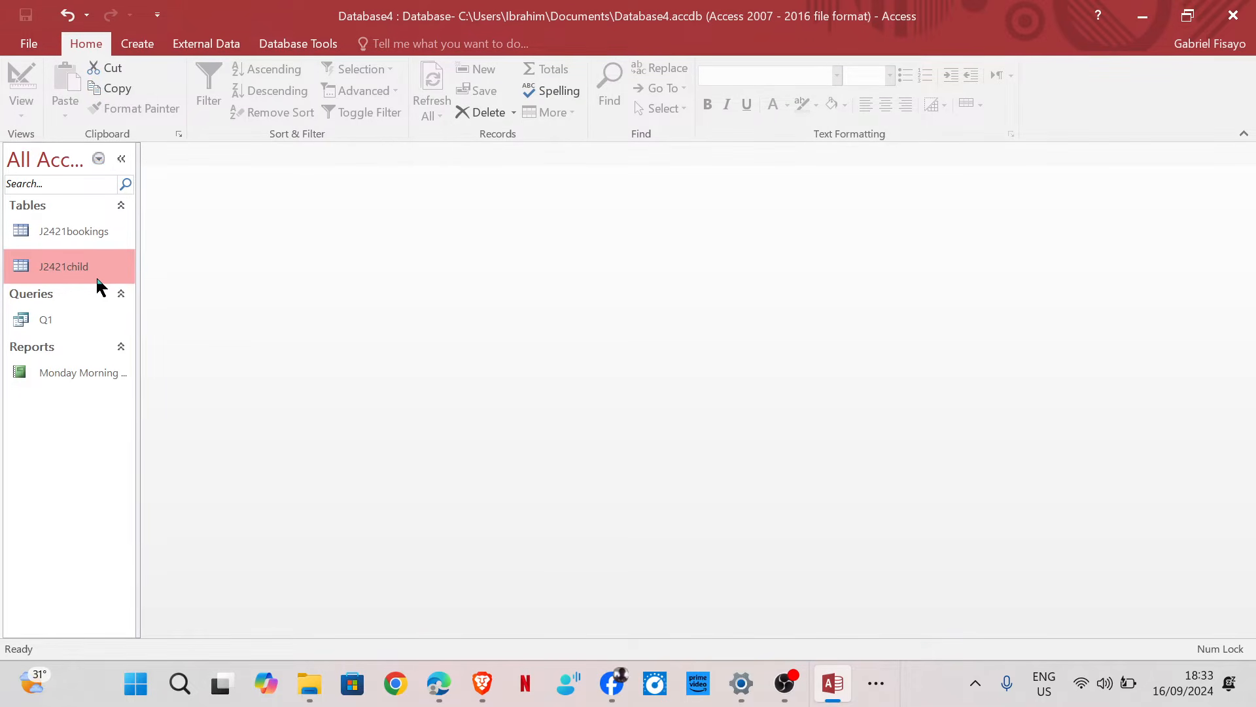
right_click(103, 272)
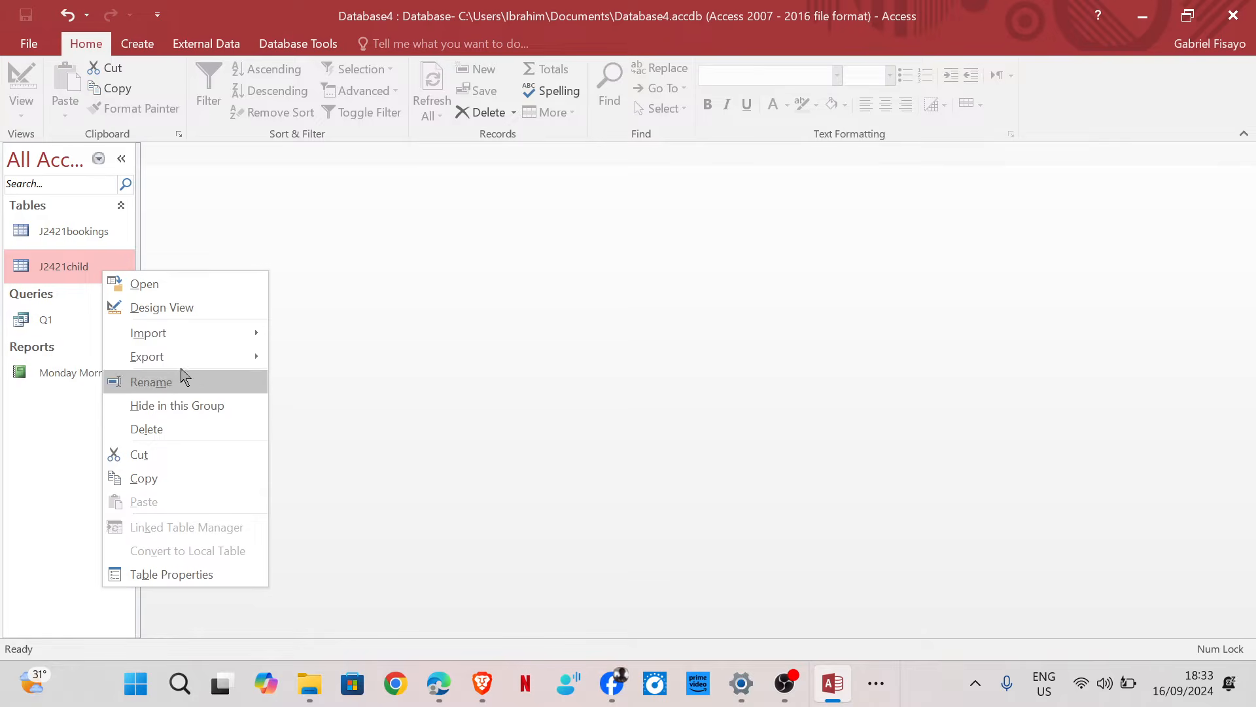
left_click(185, 308)
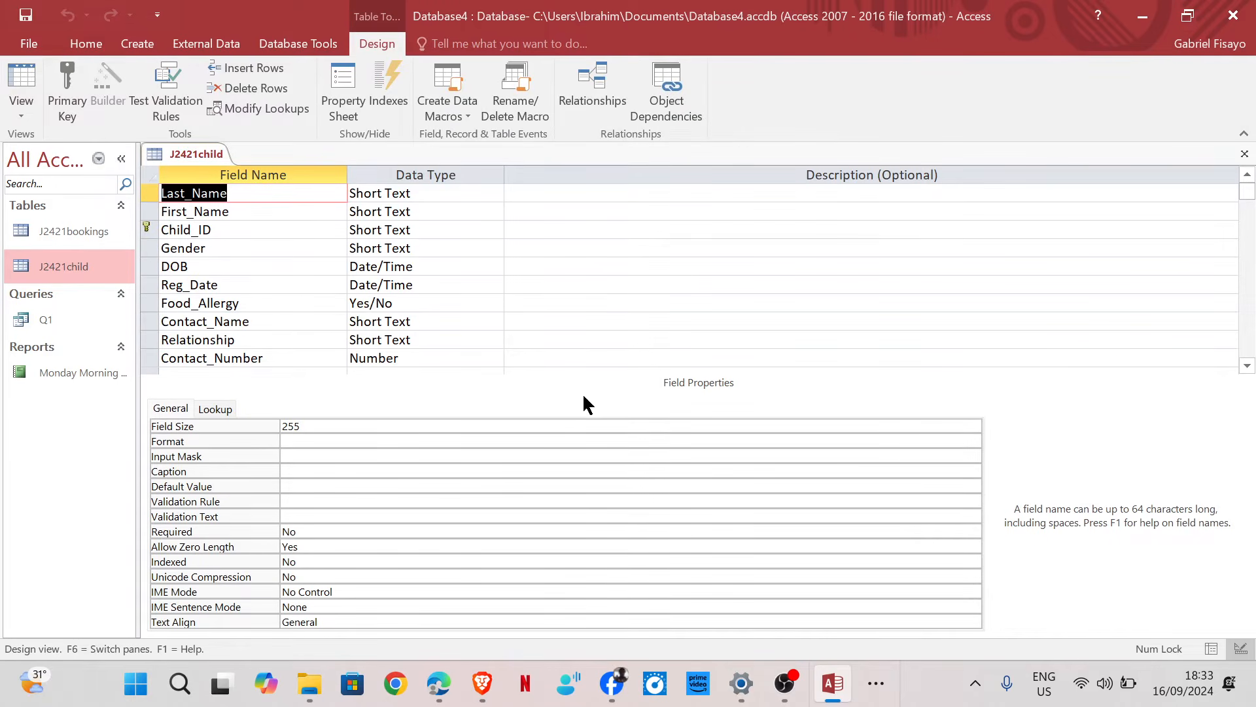
scroll(434, 307, "down", 3)
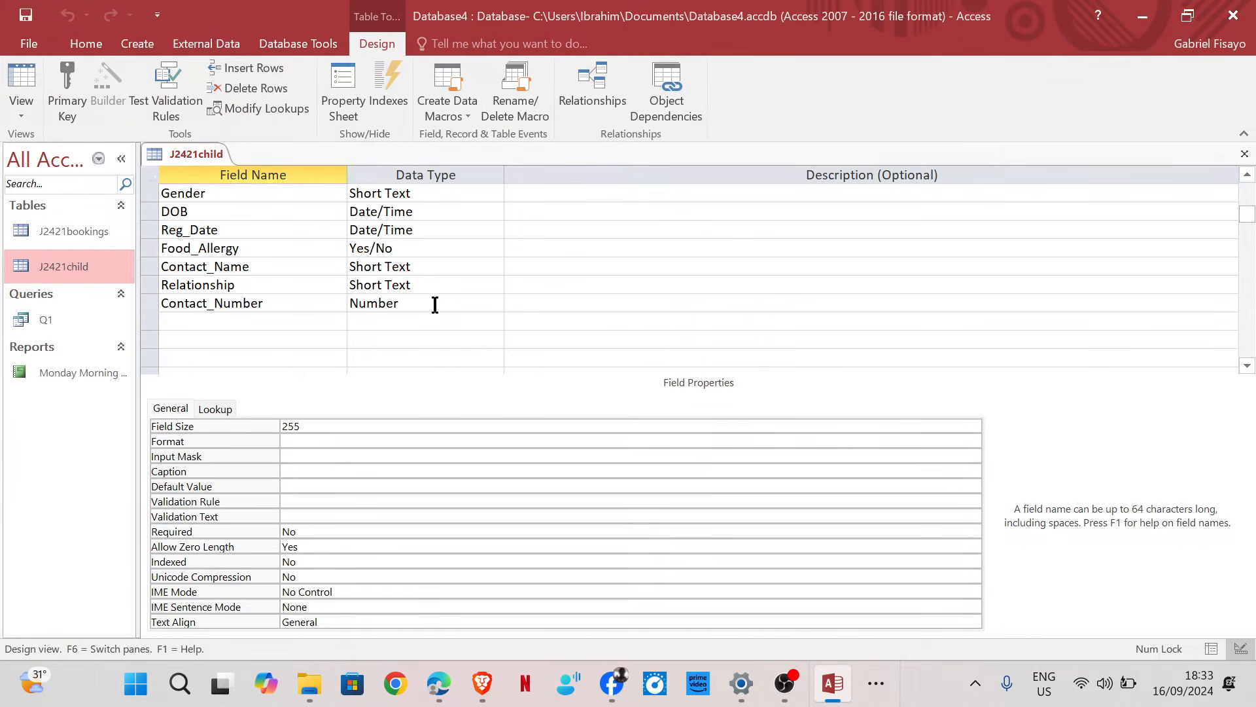
scroll(413, 282, "up", 2)
left_click(229, 321)
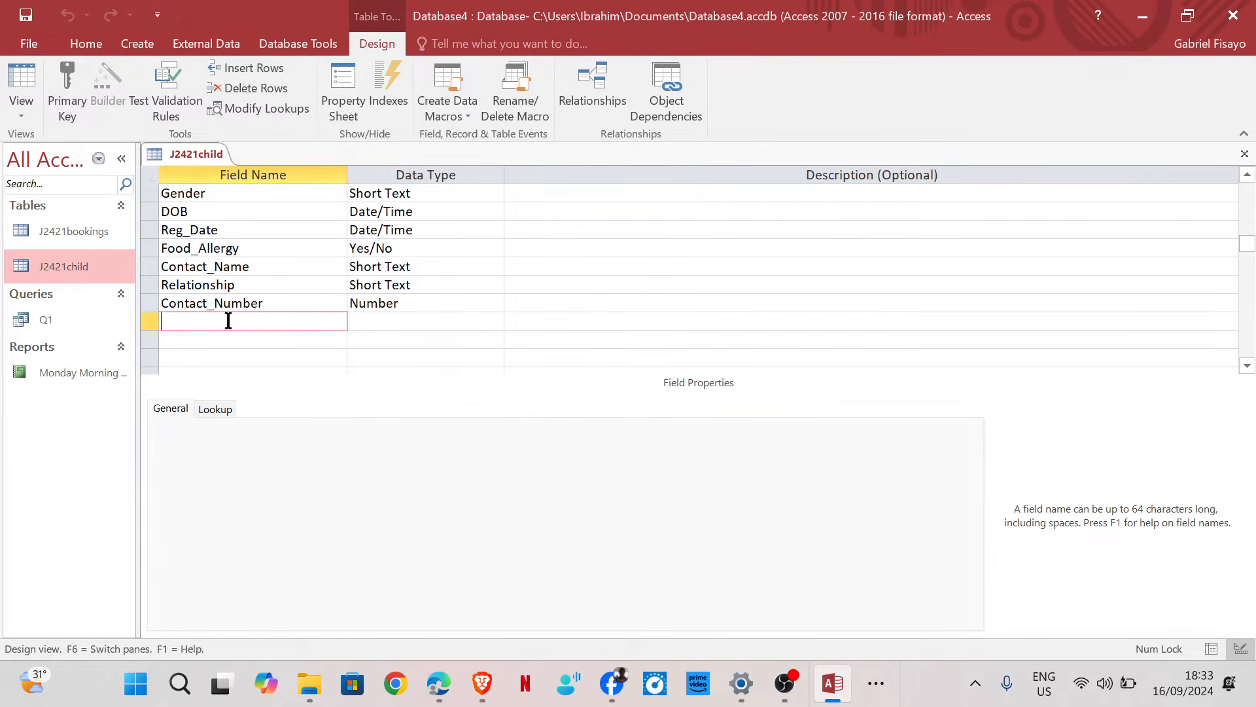
type("Ailment_ID")
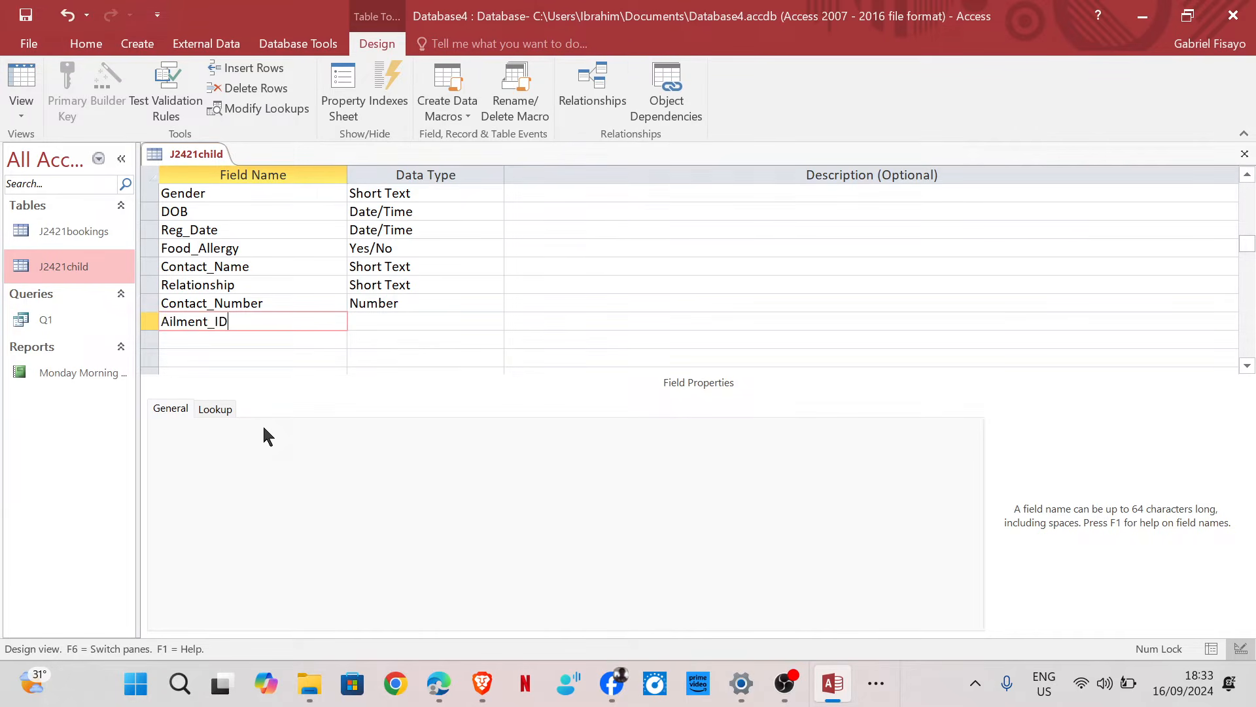
left_click(357, 321)
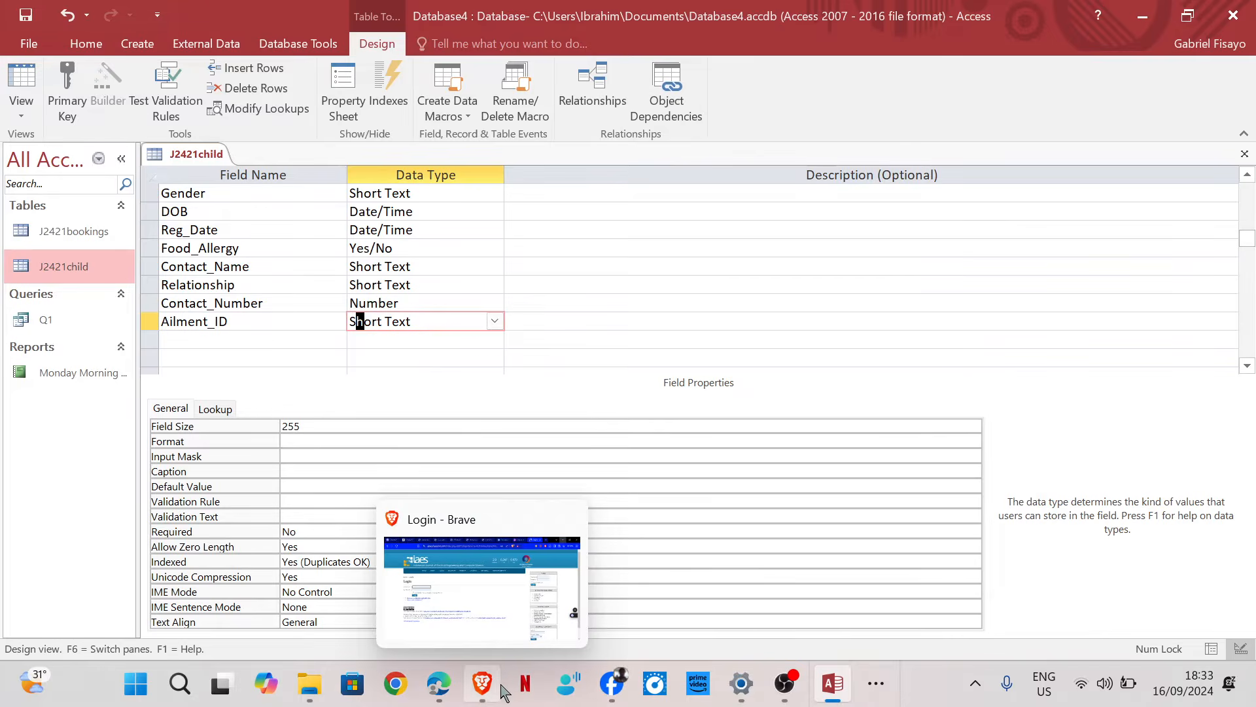
Check the evidence requirement of task 14 in the exam paper in Edge and return to the table design in Access.
mouse_move(439, 683)
left_click(419, 628)
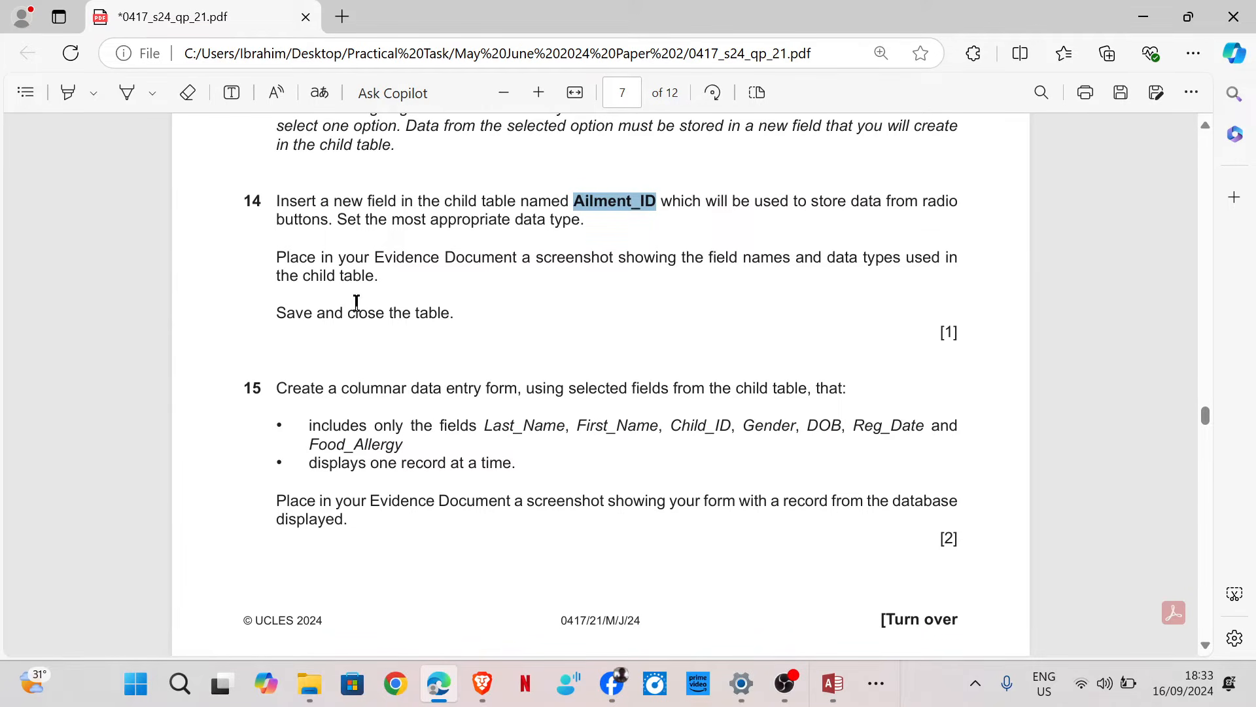
mouse_move(833, 683)
left_click(833, 615)
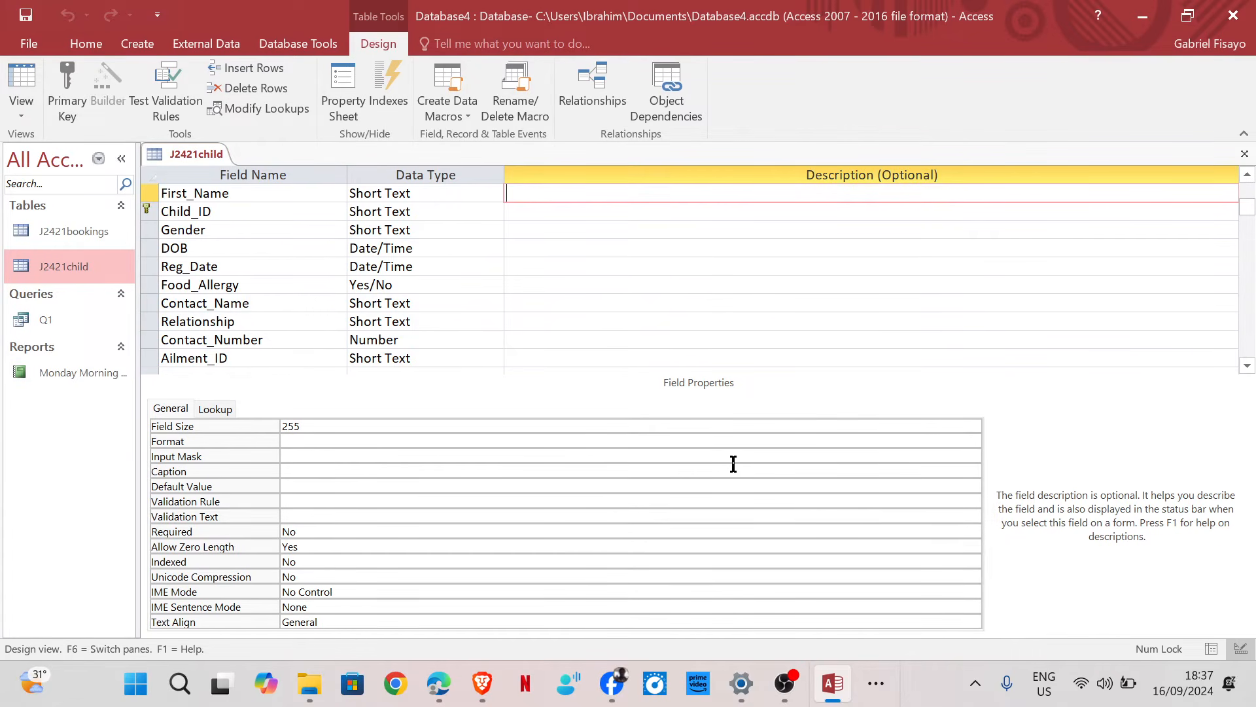
Capture the J2421child field names and data types as a screenshot and paste it under "Step 15 evidence" in the Word evidence document.
key("super+shift+s")
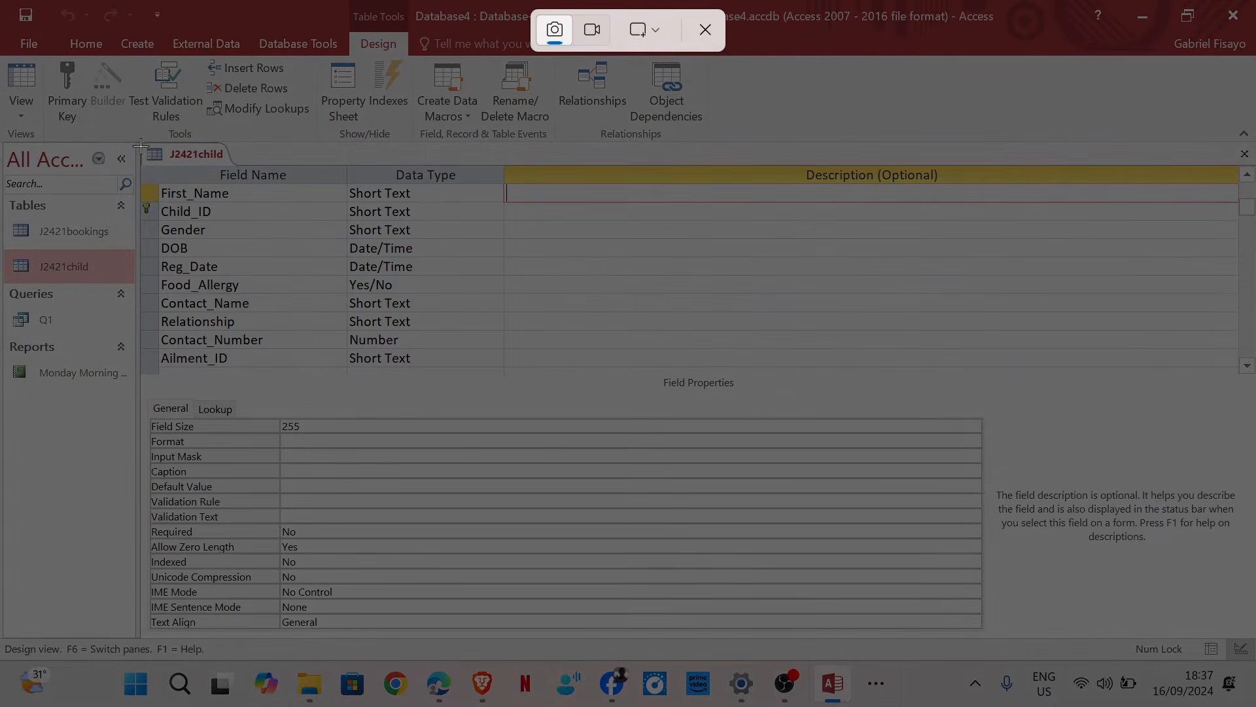
left_click_drag(141, 145, 481, 371)
mouse_move(833, 681)
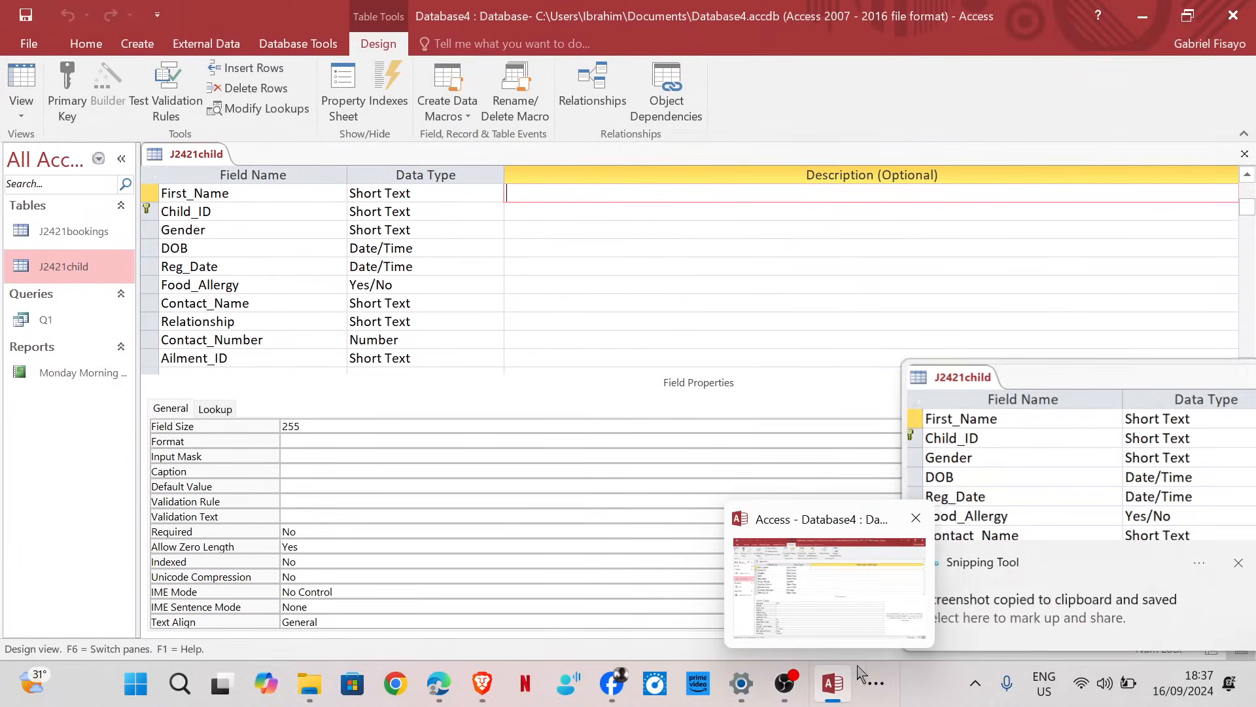
left_click(876, 683)
left_click(857, 623)
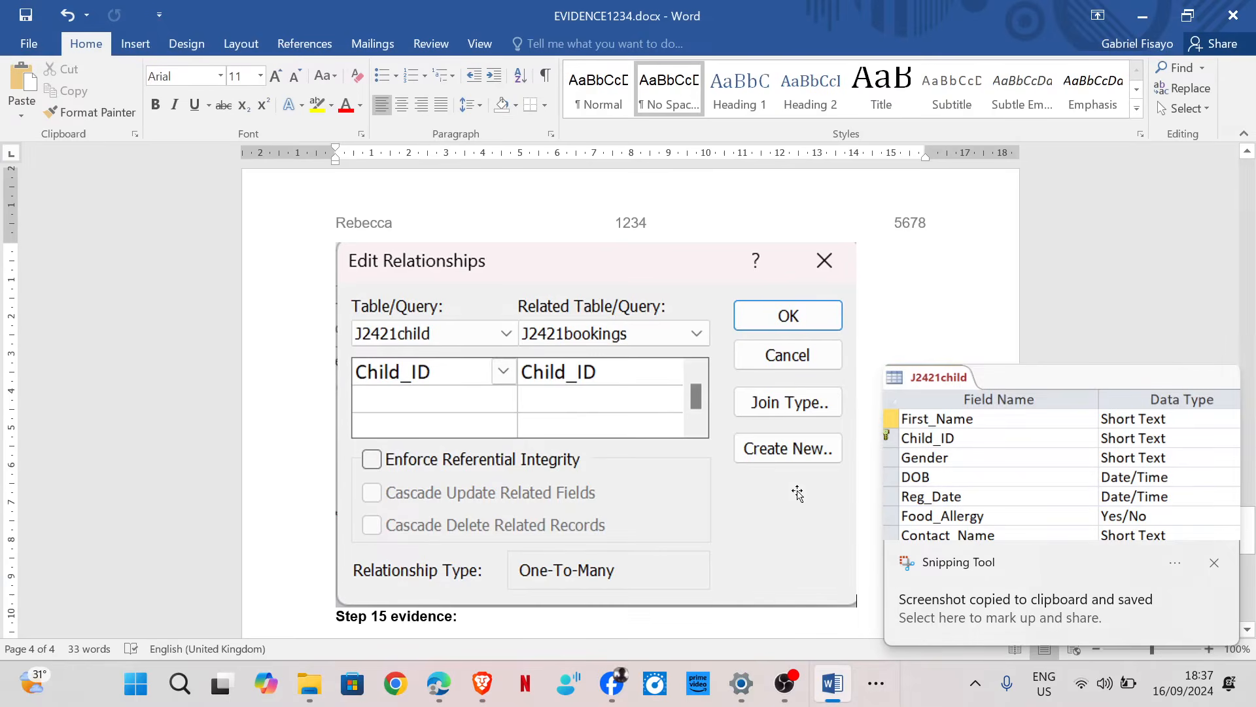
scroll(530, 452, "down", 3)
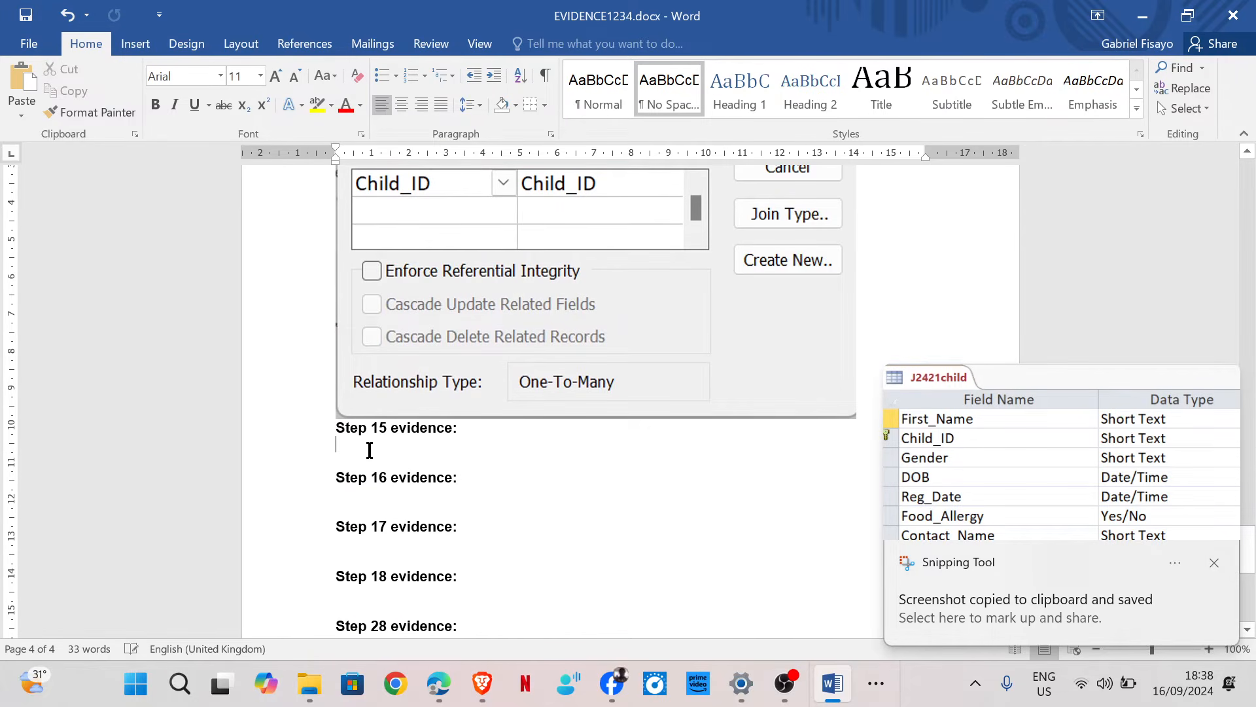
scroll(430, 497, "up", 4)
scroll(468, 458, "down", 2)
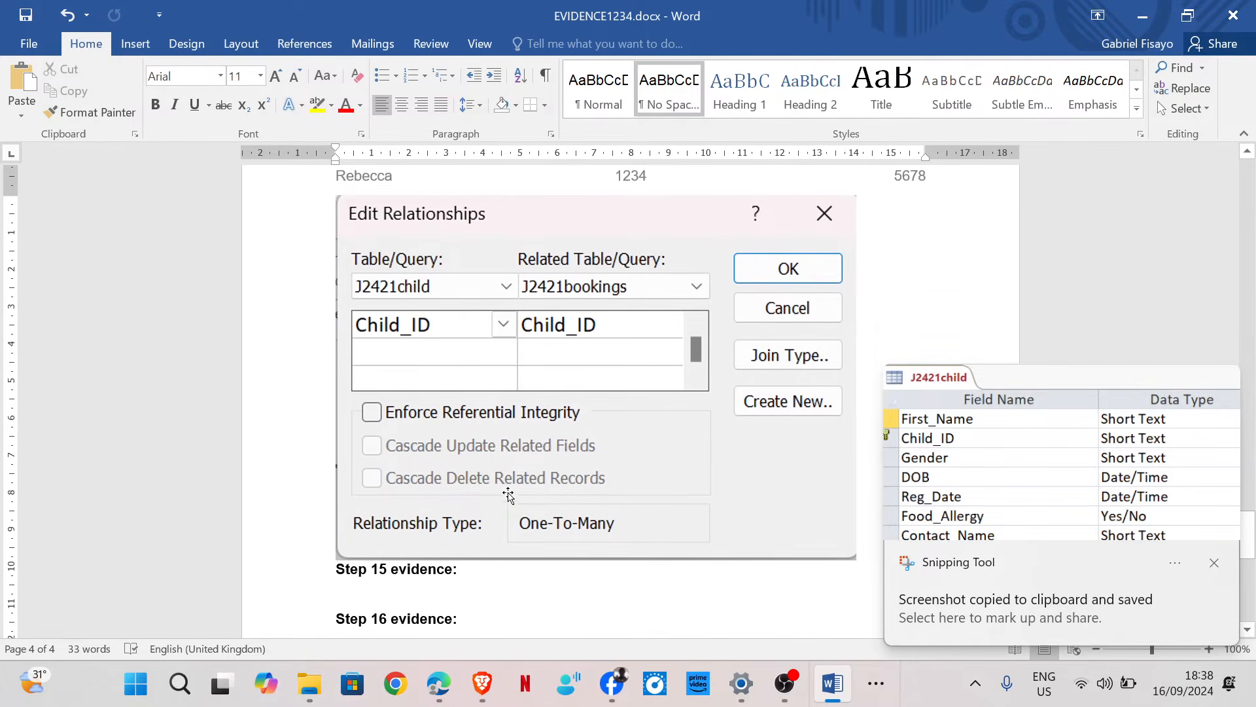
scroll(529, 514, "down", 5)
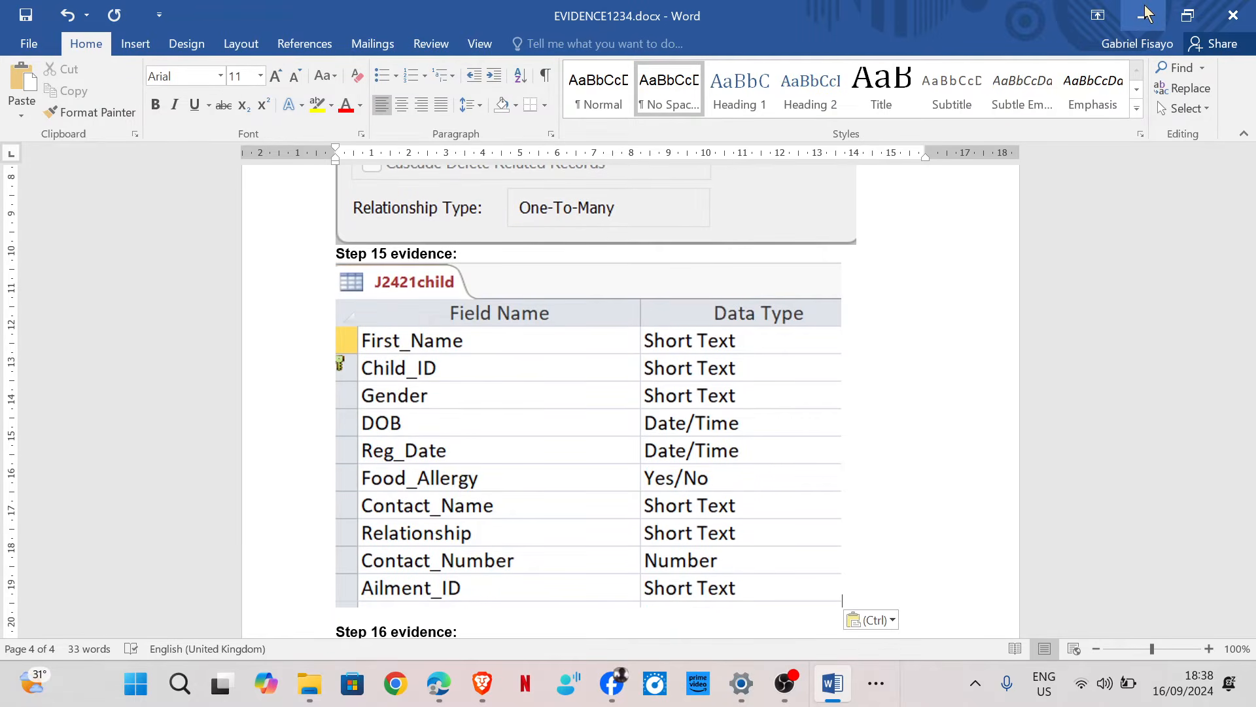
left_click(1142, 16)
Switch to the exam paper in Edge and highlight task 15's field names from Last_Name to Food_Allergy.
mouse_move(438, 683)
left_click(434, 569)
scroll(428, 400, "down", 1)
scroll(428, 400, "down", 2)
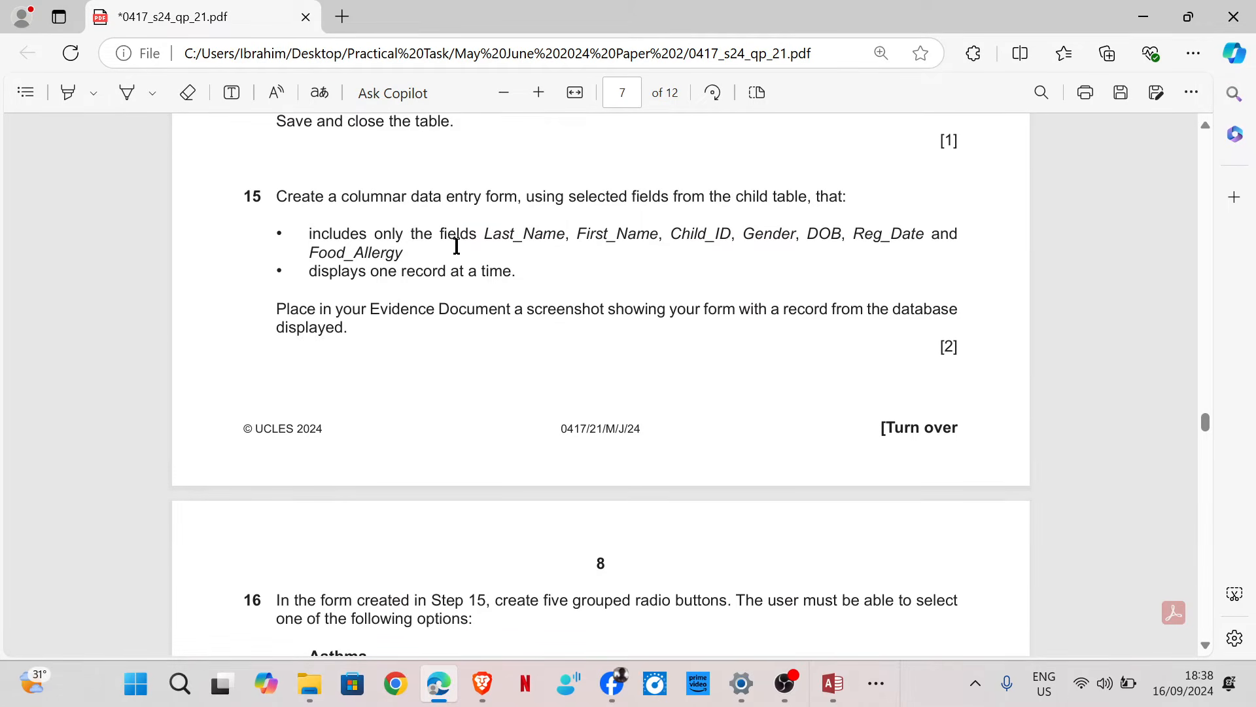
left_click(67, 93)
left_click_drag(485, 235, 412, 254)
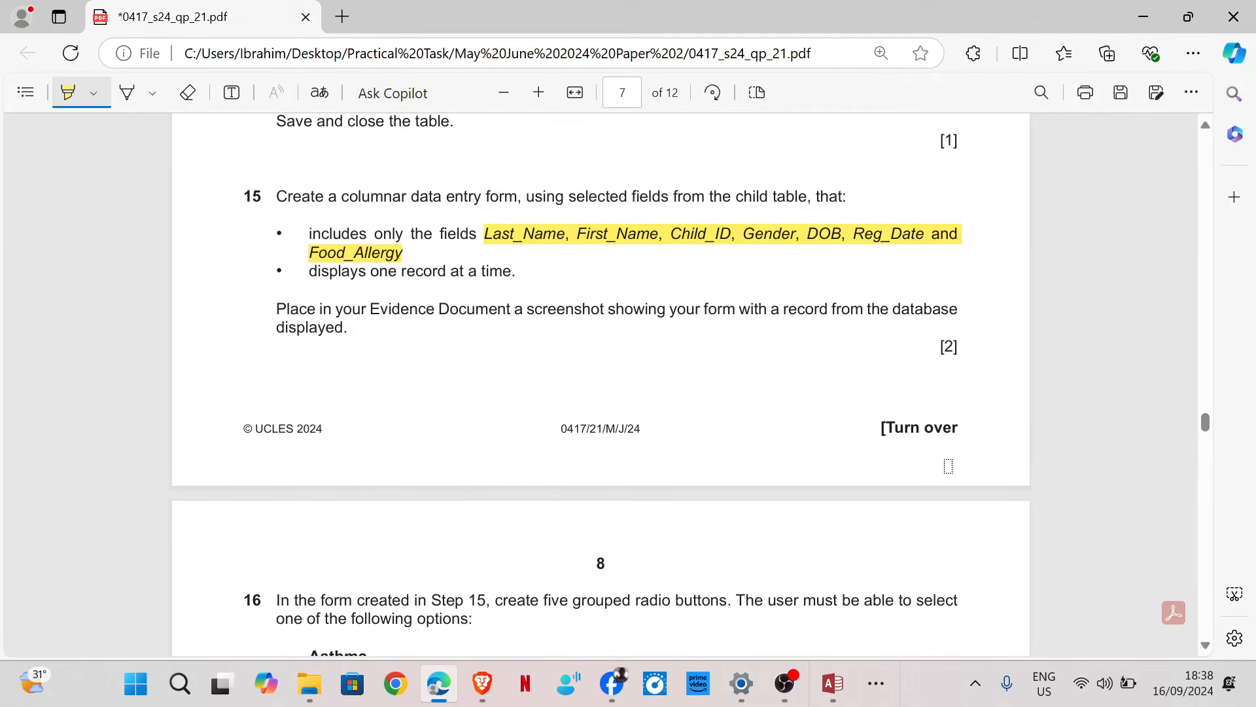
Return to Access and close the J2421child table.
left_click(846, 699)
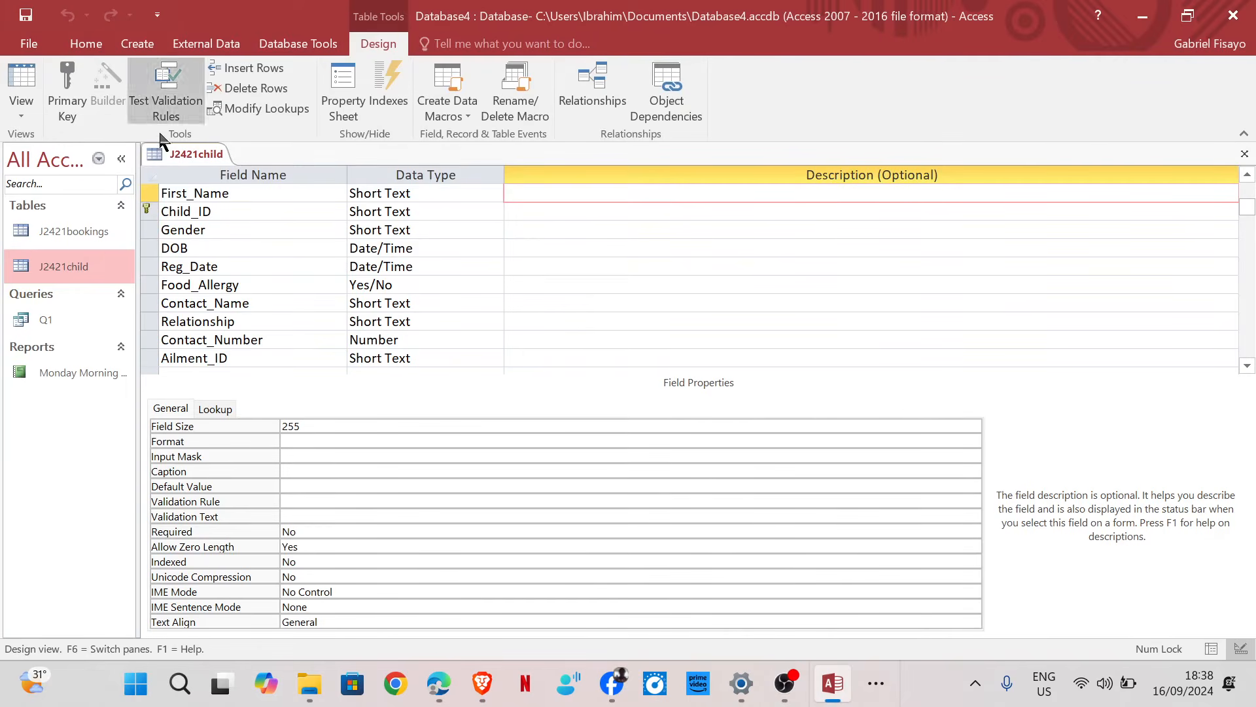
right_click(191, 159)
left_click(232, 195)
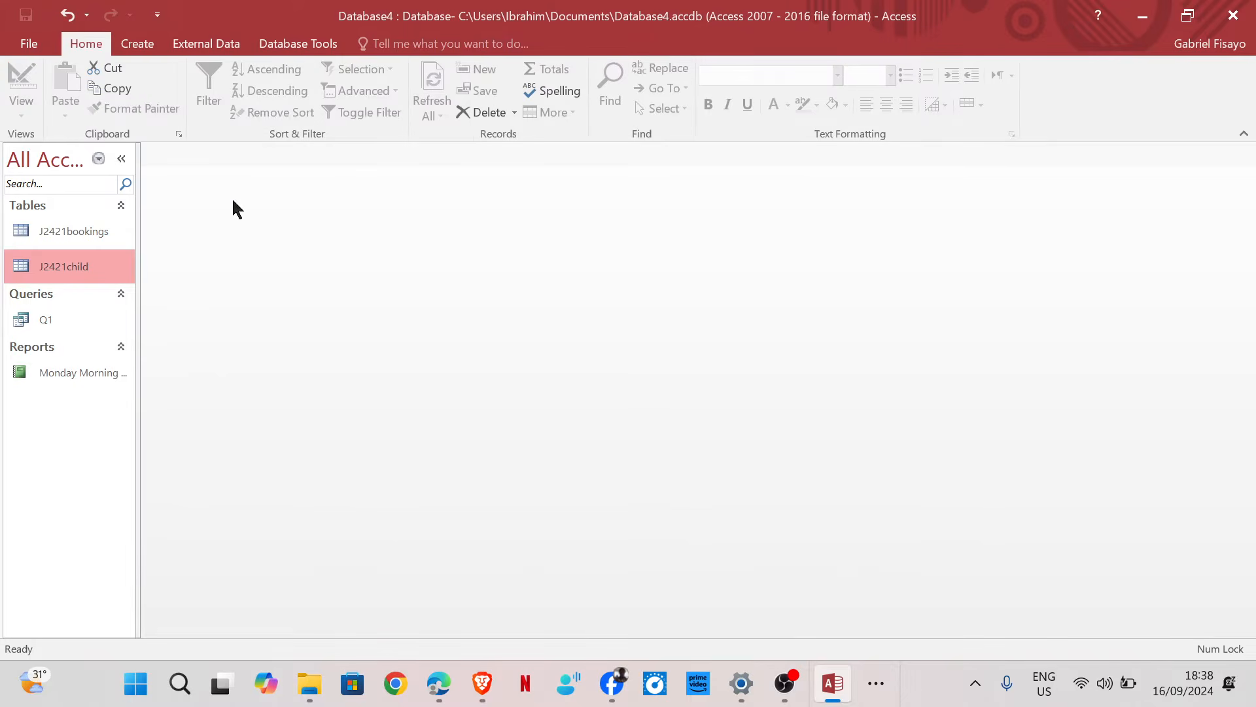
Start a Form Wizard form on J2421child with Last_Name, First_Name, Child_ID, Gender, DOB, Reg_Date and Food_Allergy.
left_click(143, 47)
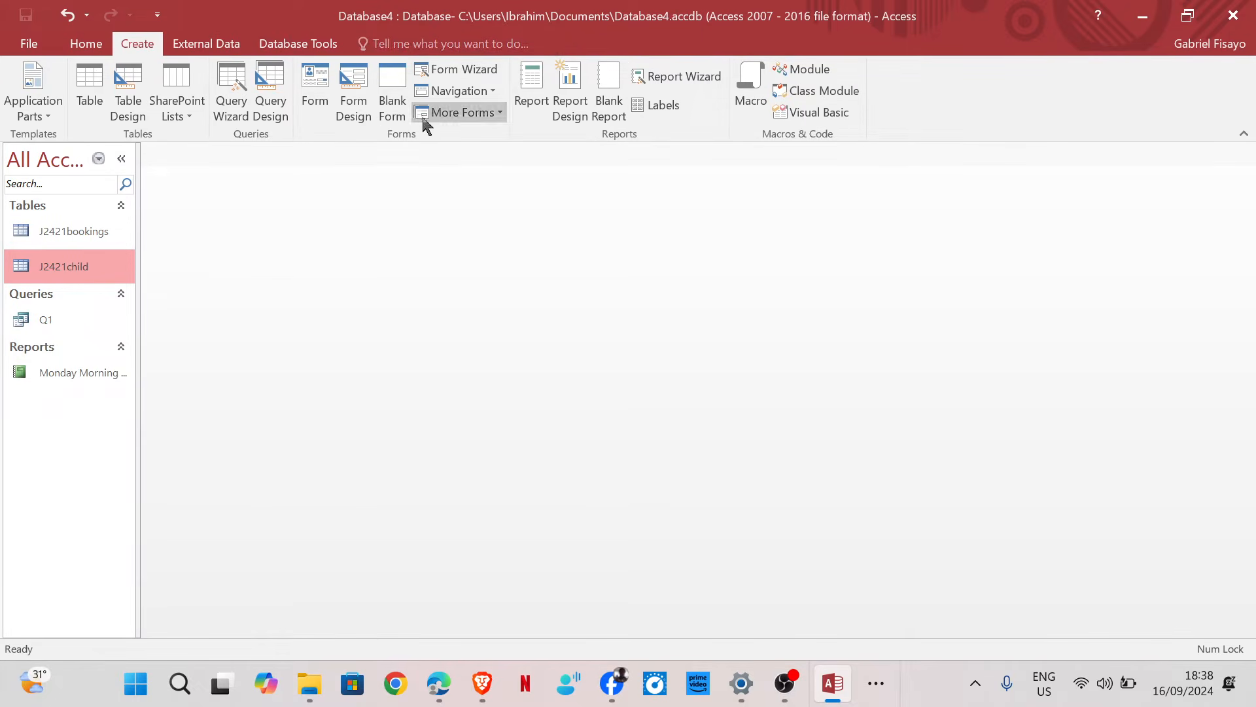
left_click(481, 79)
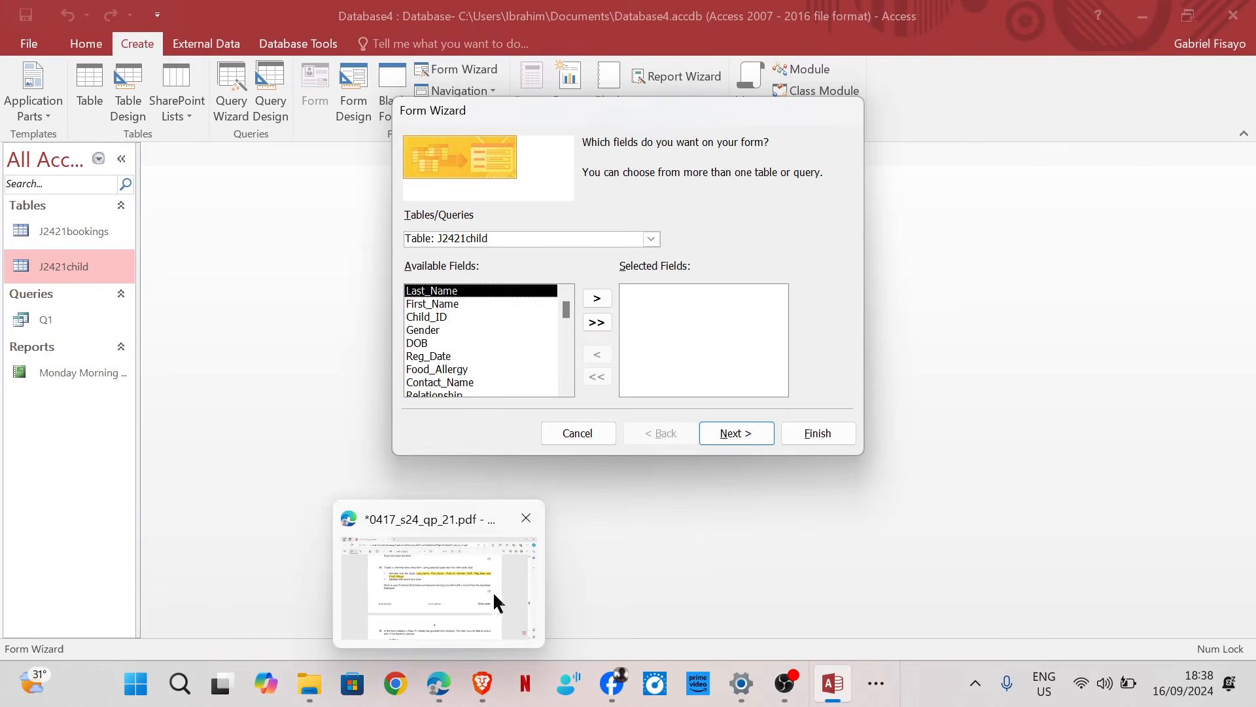
mouse_move(443, 685)
mouse_move(449, 586)
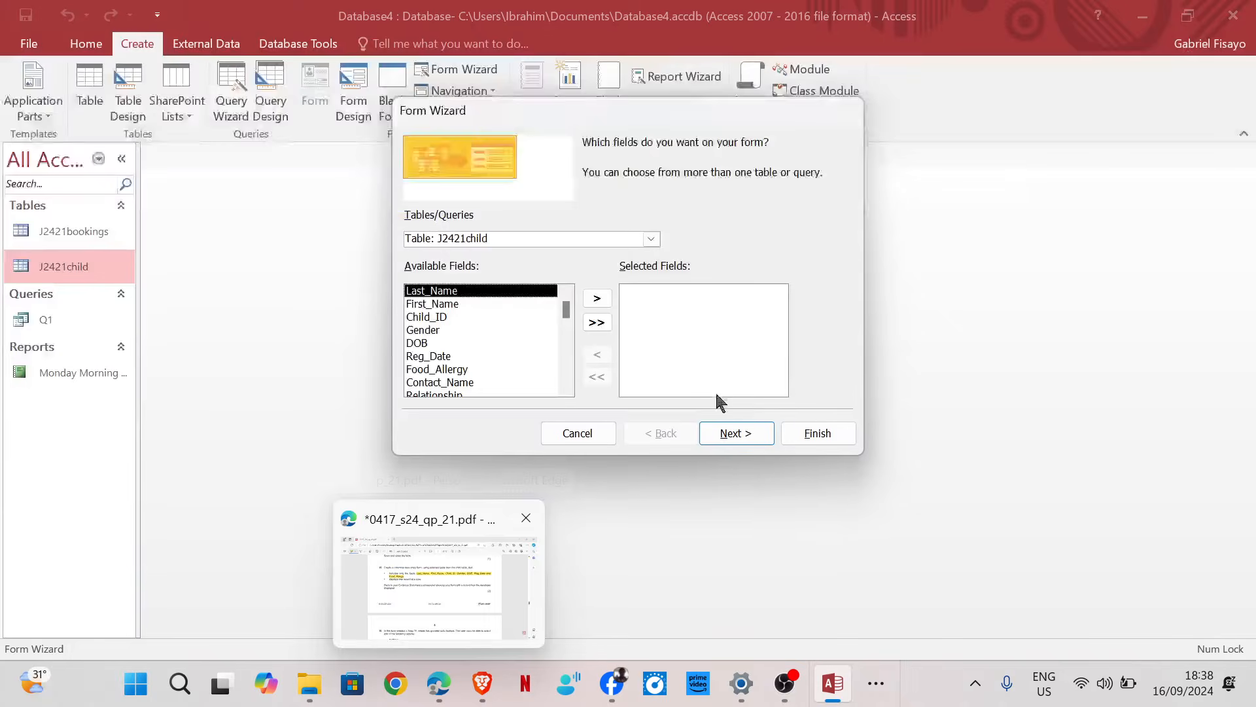
left_click(597, 299)
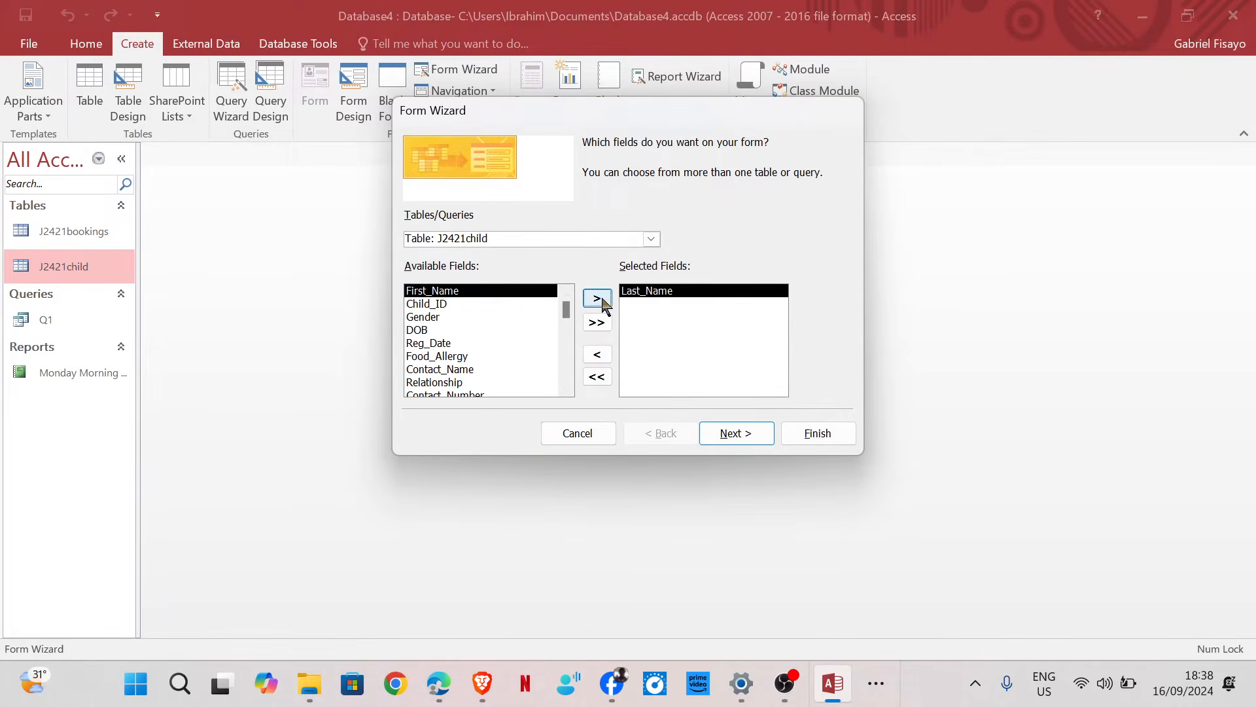
left_click(597, 299)
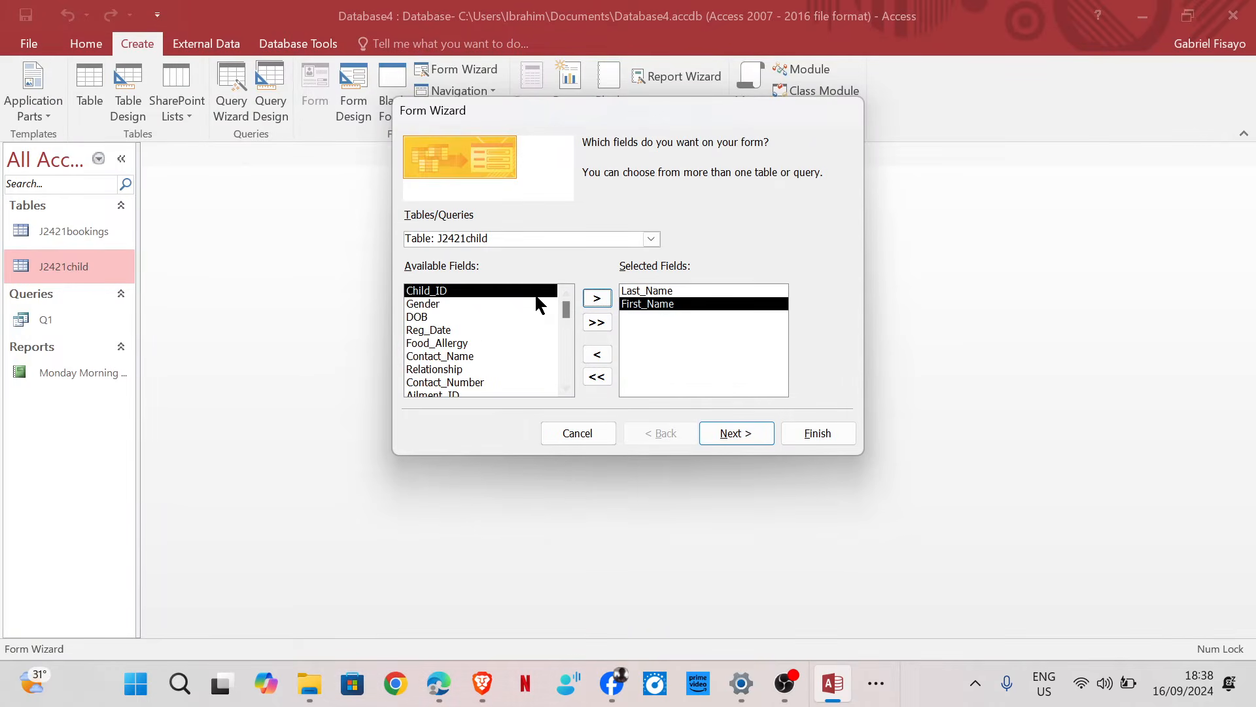
left_click(596, 299)
left_click(597, 299)
left_click(597, 299)
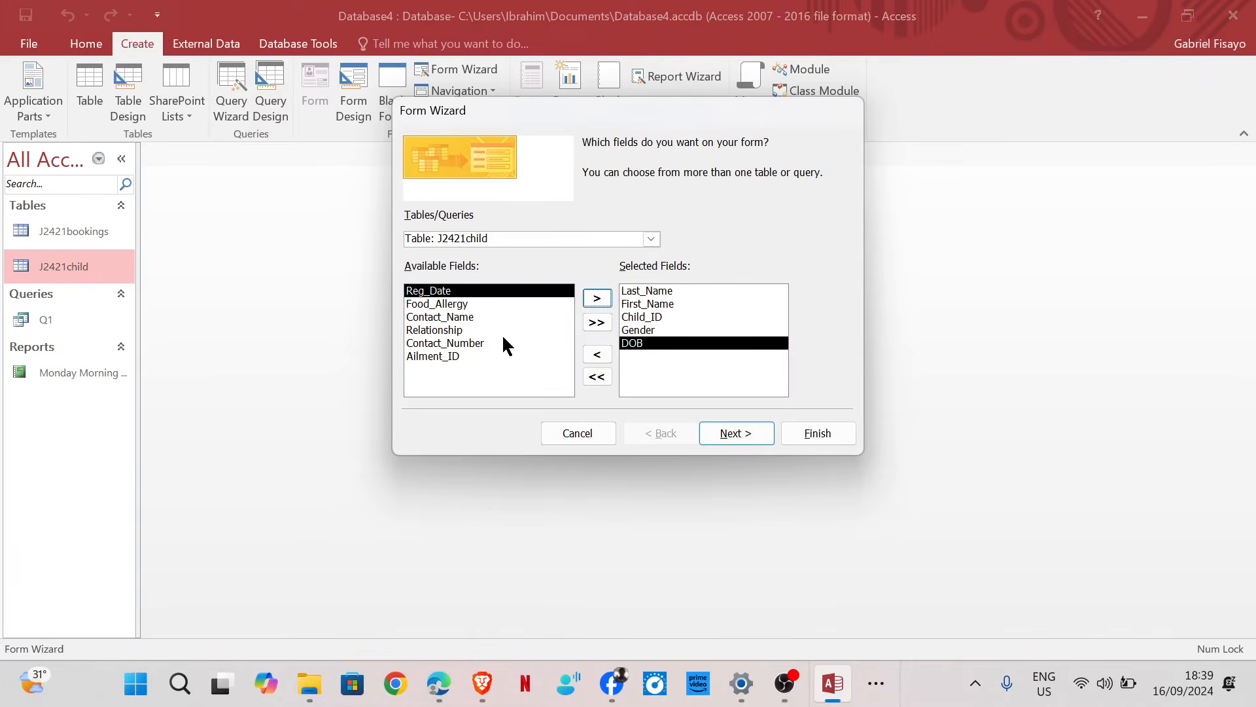
left_click(597, 298)
left_click(598, 299)
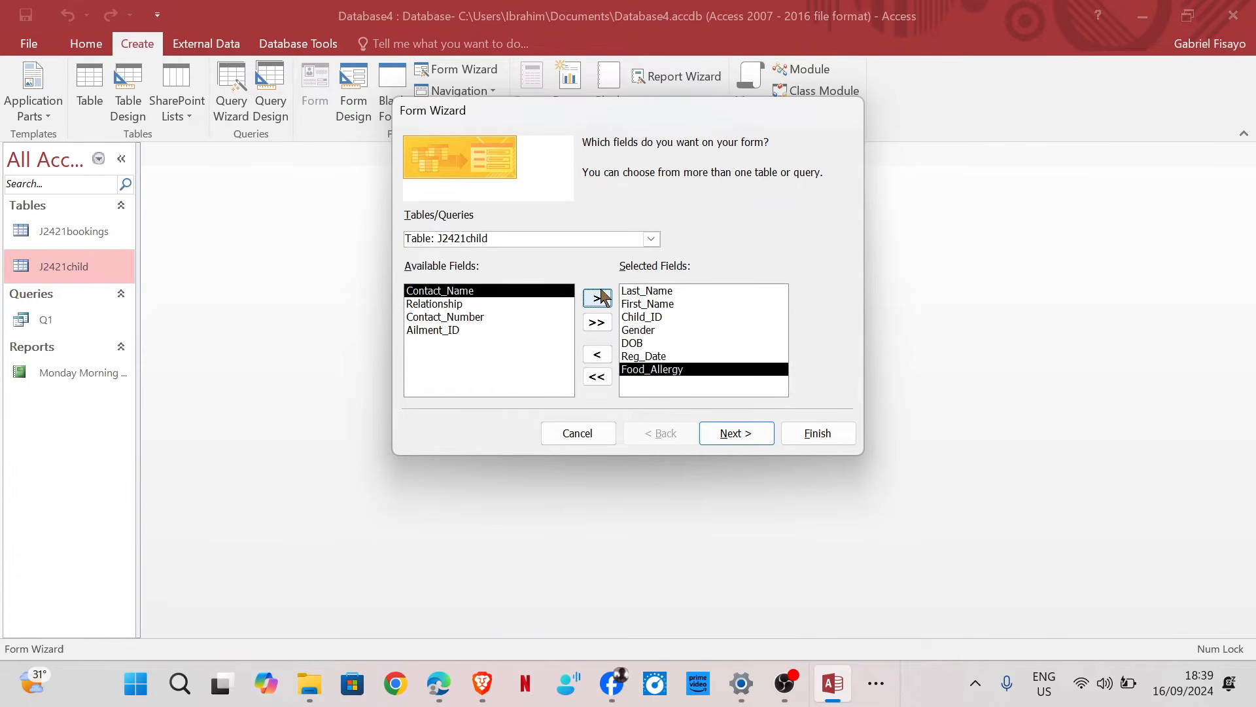
left_click(723, 434)
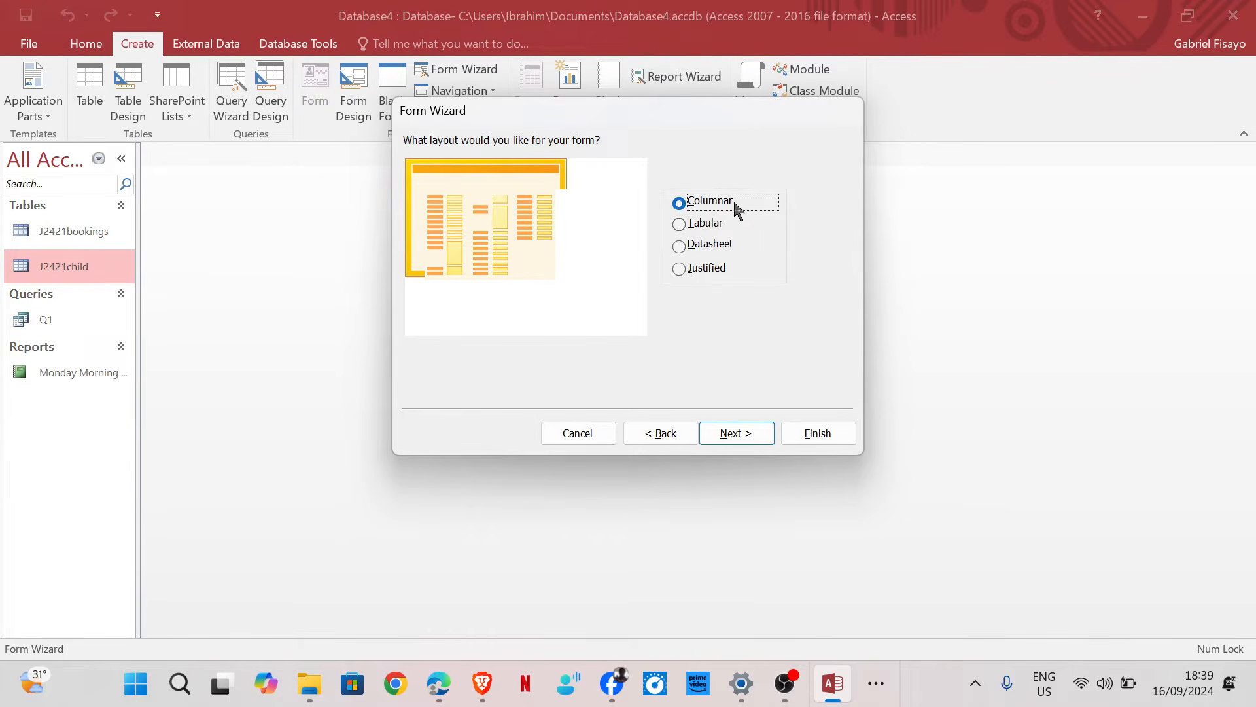
Accept the Columnar layout, title the form "Child entry form" and finish the wizard so the form opens for viewing.
mouse_move(439, 684)
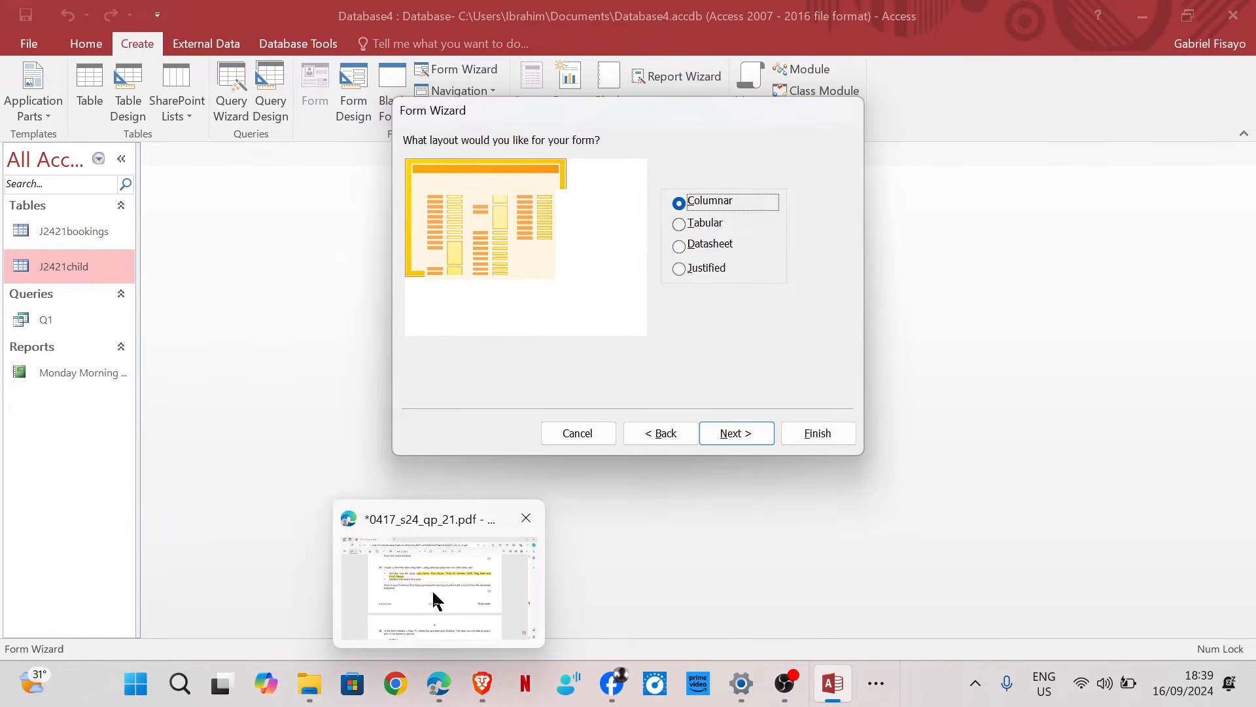
mouse_move(436, 601)
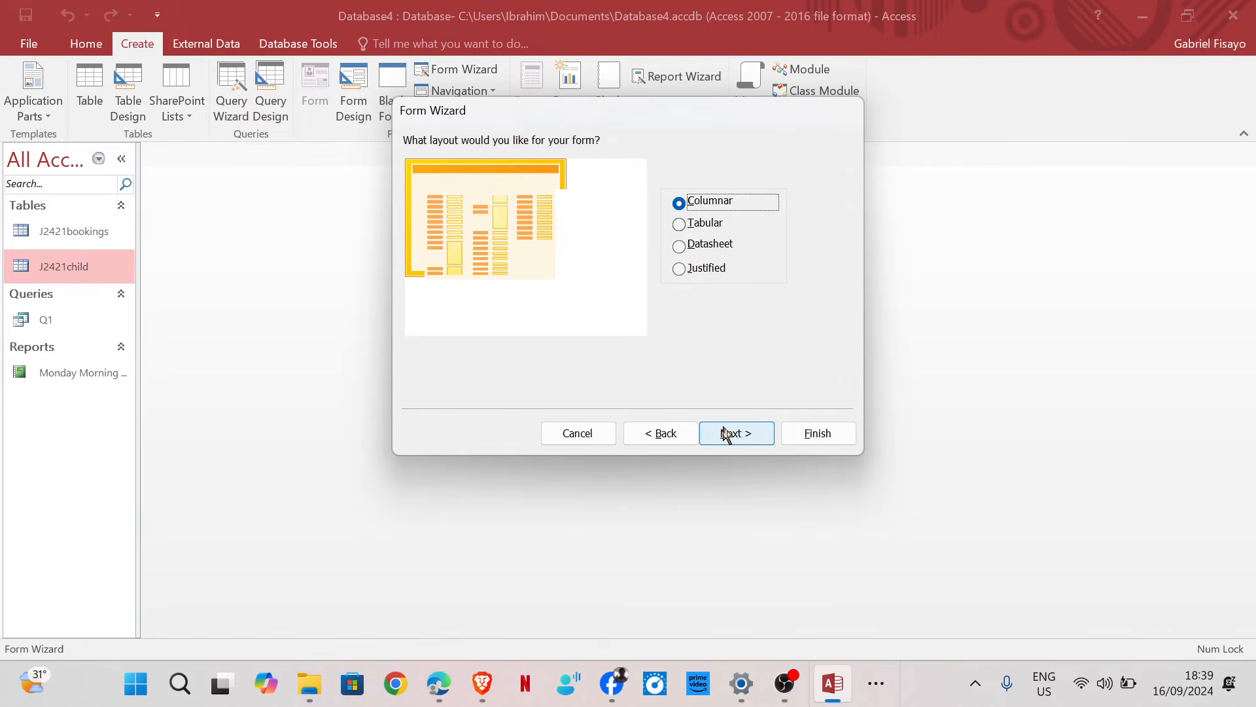
left_click(726, 433)
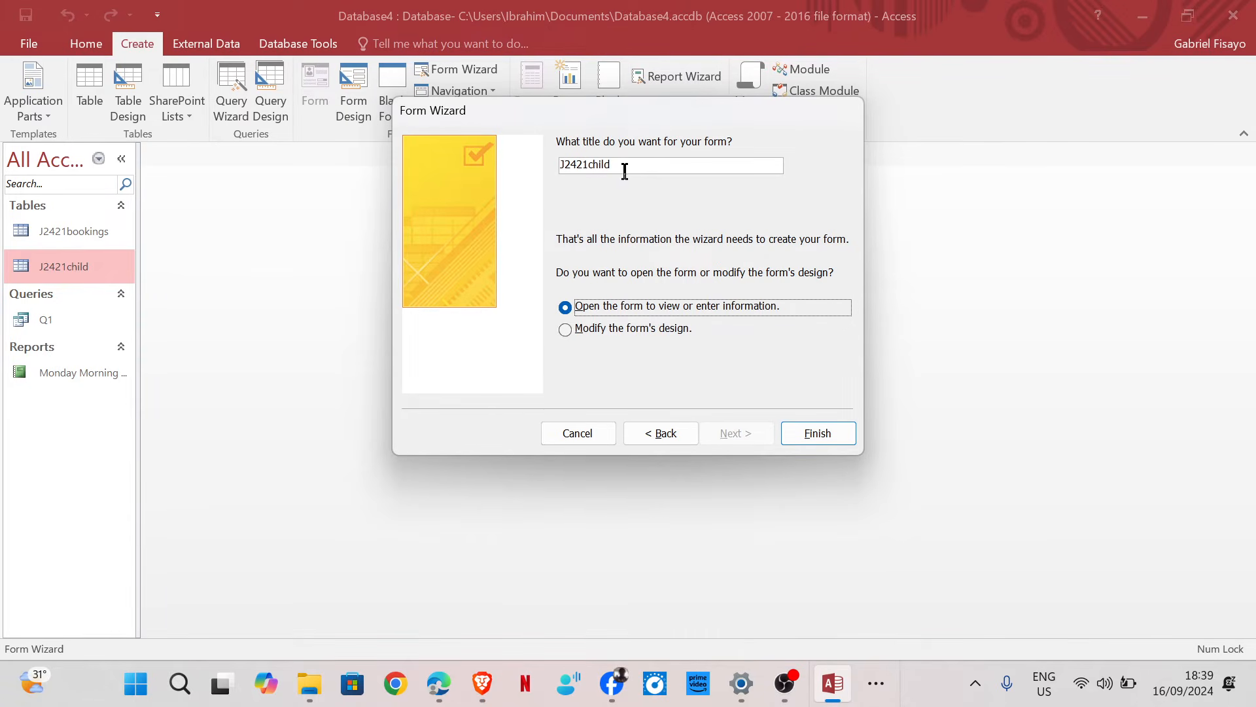
left_click_drag(625, 171, 544, 163)
type("Chi")
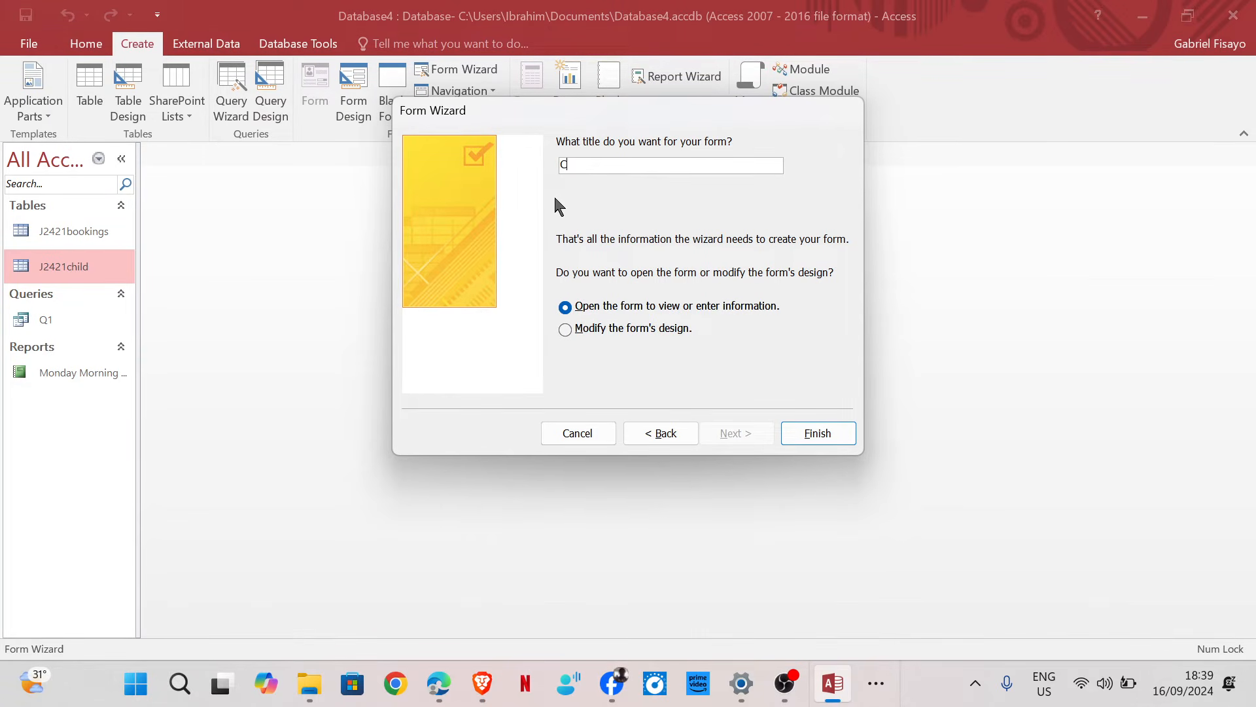
type("ld")
mouse_move(437, 645)
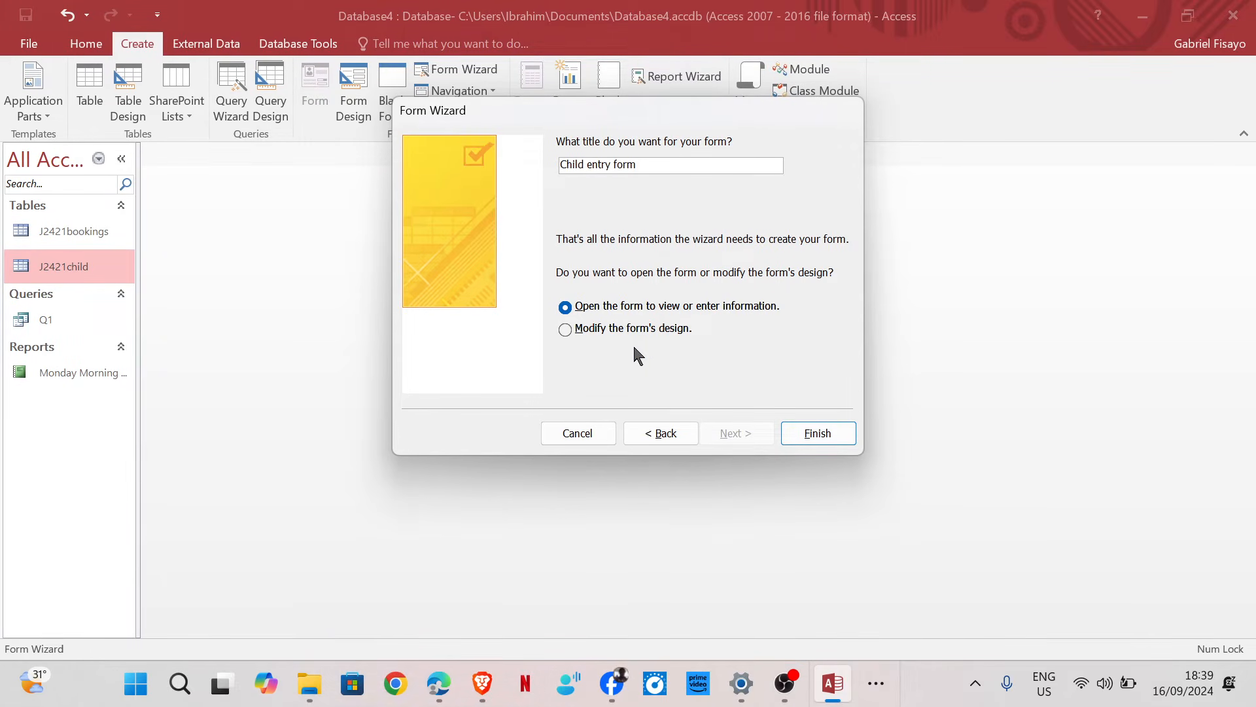
left_click(826, 434)
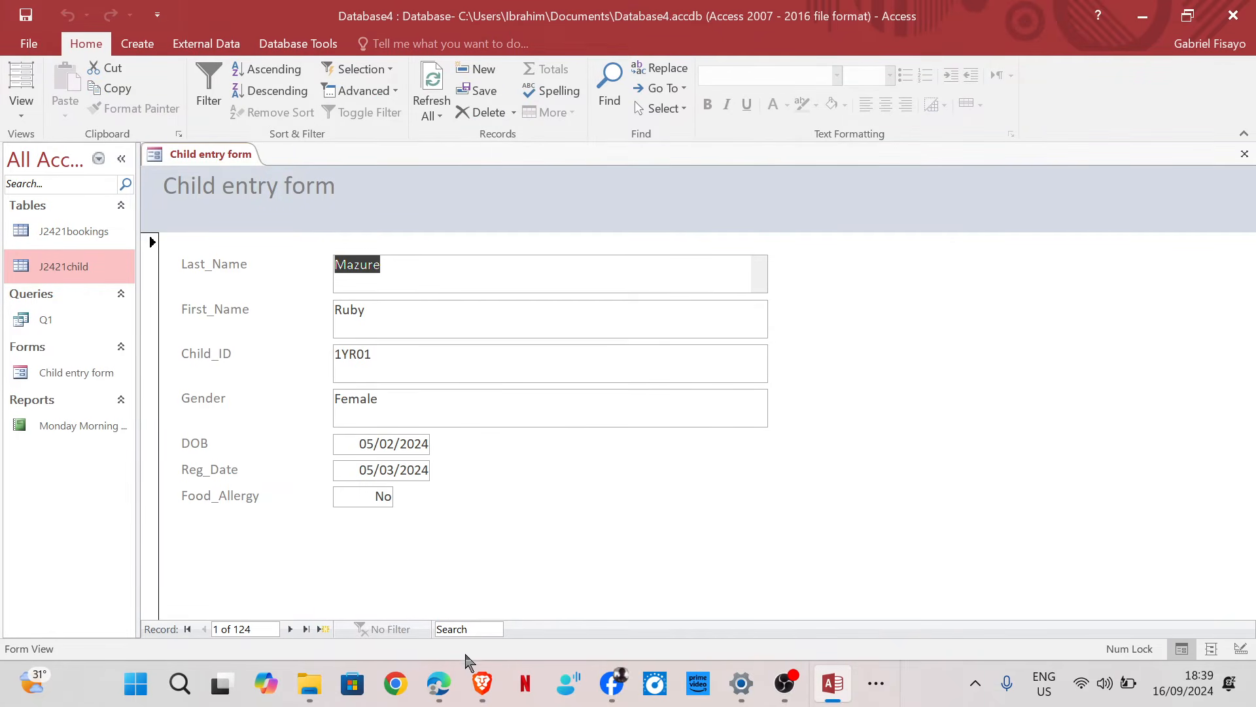
Check the evidence requirement of task 15 in the exam paper in Edge and return to the form in Access.
left_click(428, 581)
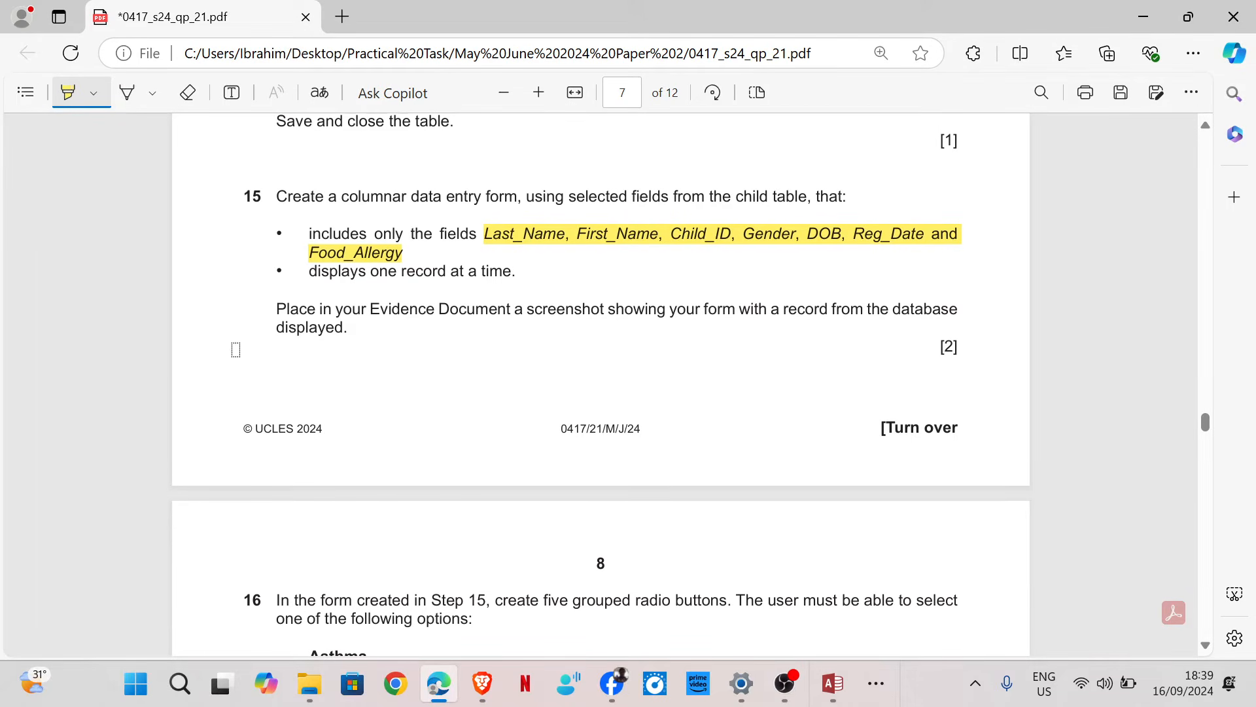
mouse_move(833, 683)
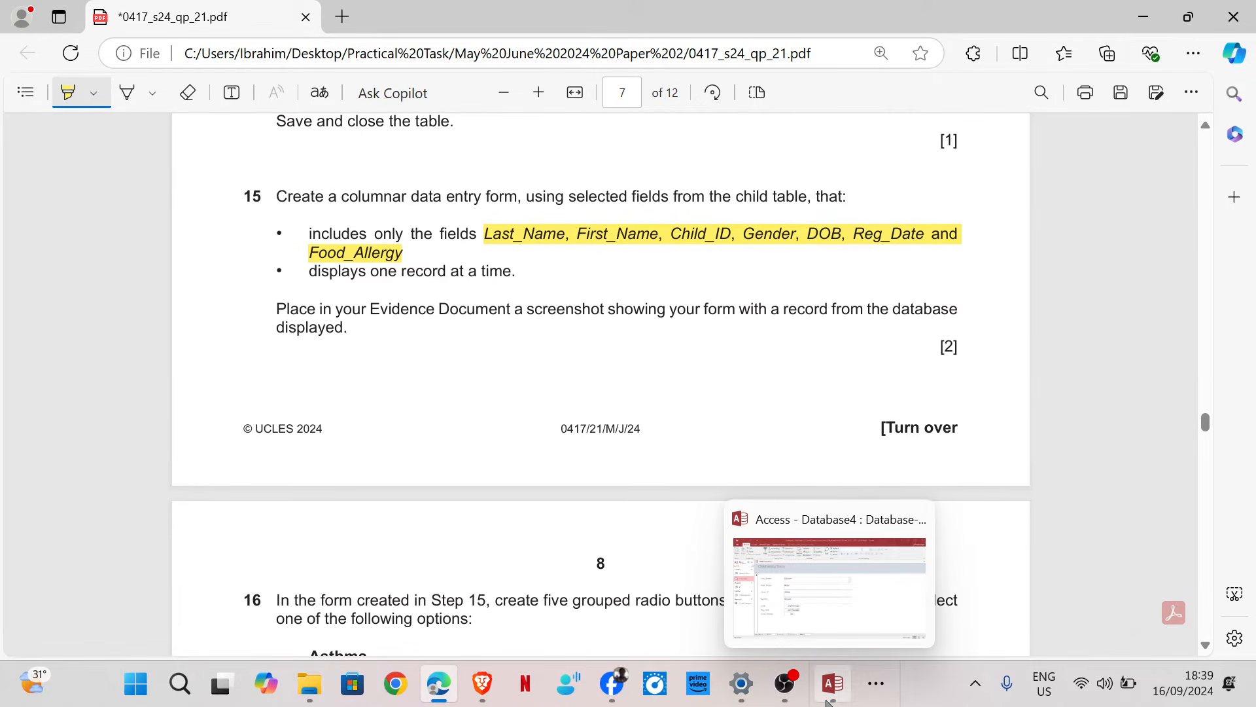
left_click(817, 587)
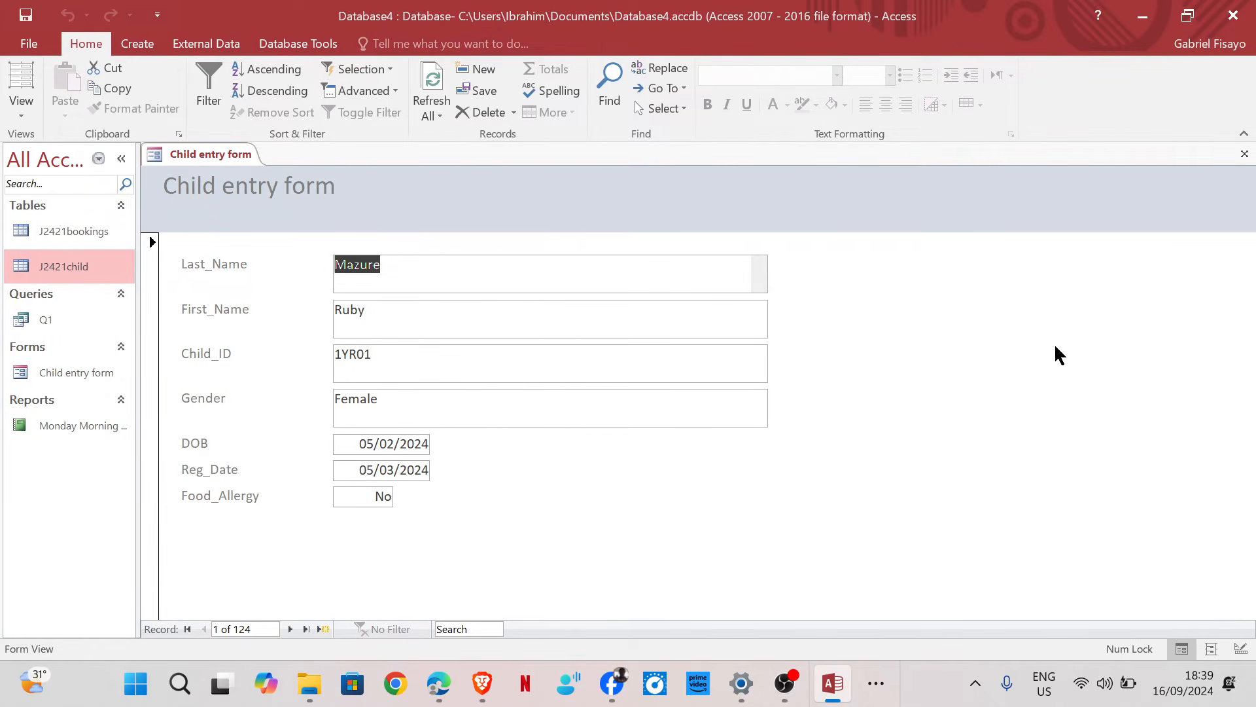
Capture the Child entry form with its displayed record and paste the screenshot under "Step 16 evidence" in the Word evidence document.
key("super+shift+s")
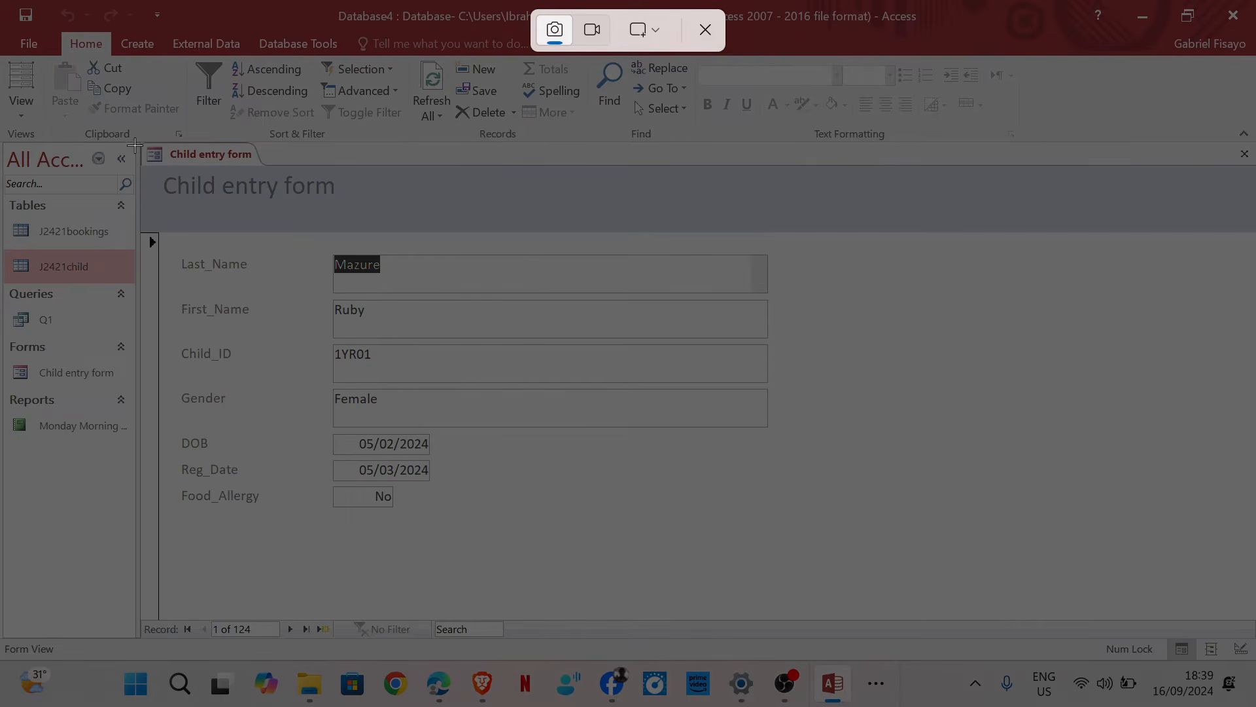
left_click_drag(140, 142, 834, 551)
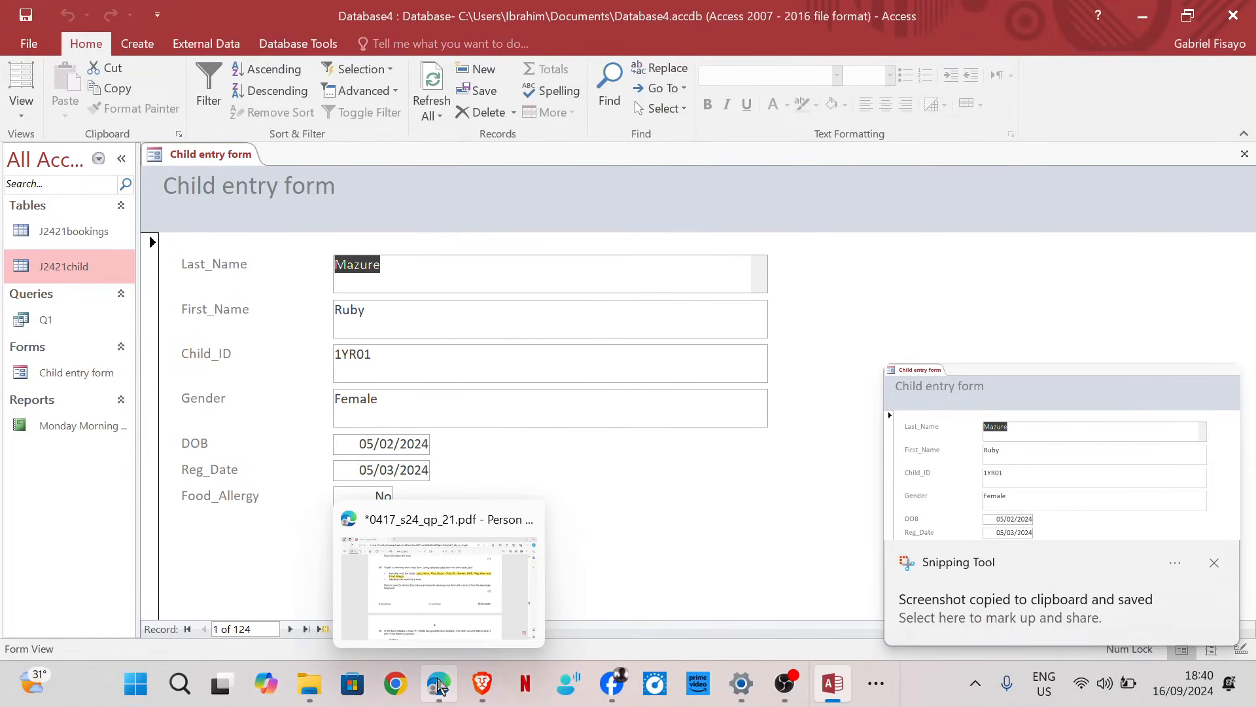
left_click(883, 685)
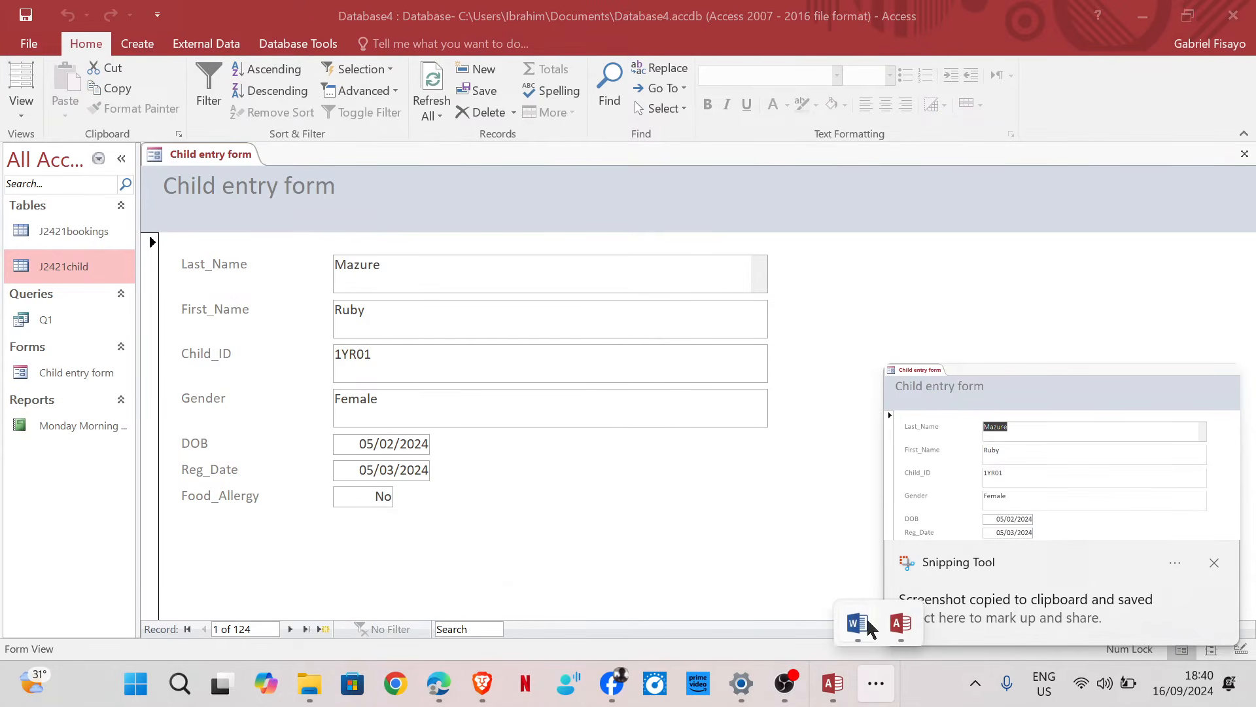
left_click(862, 621)
scroll(449, 487, "down", 3)
left_click(343, 419)
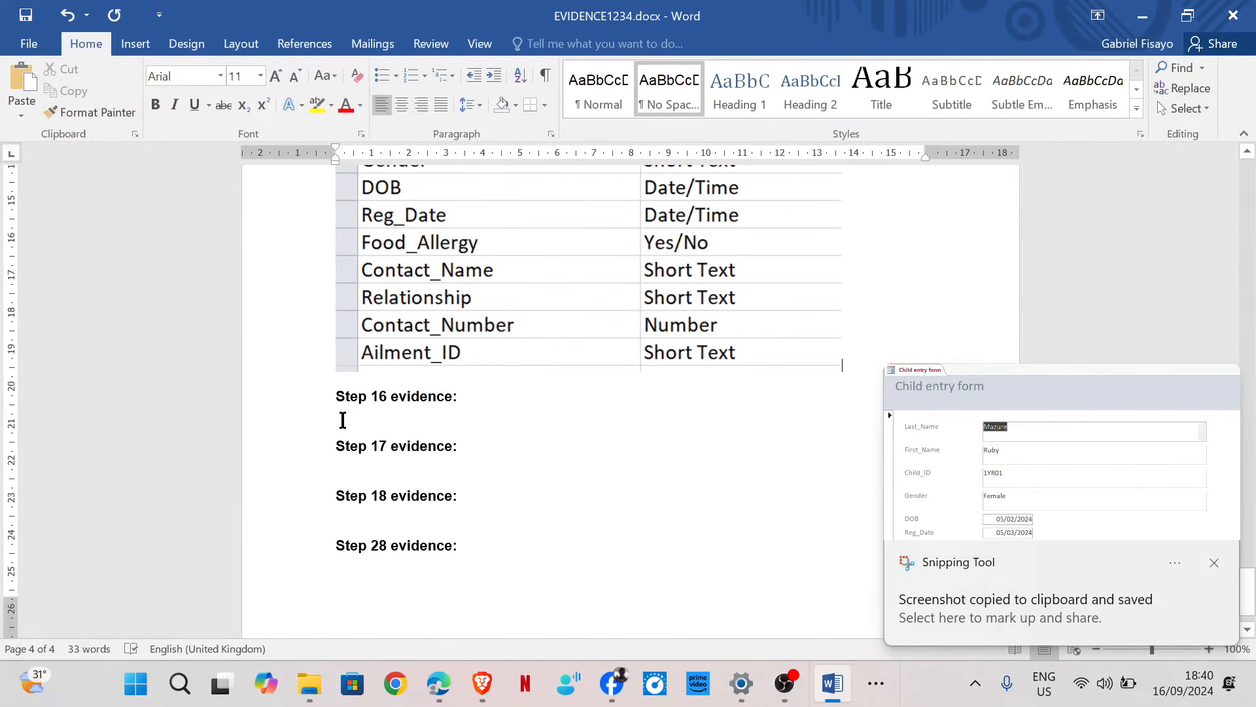
key("ctrl+v")
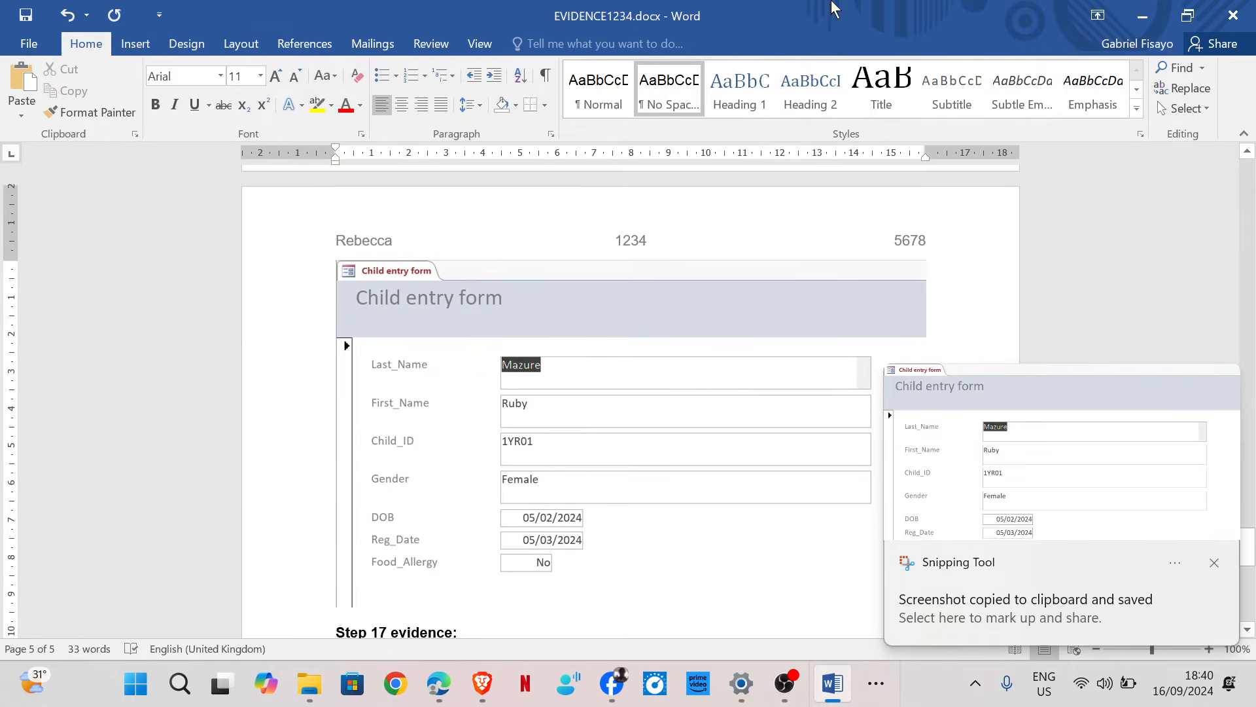
left_click(1142, 19)
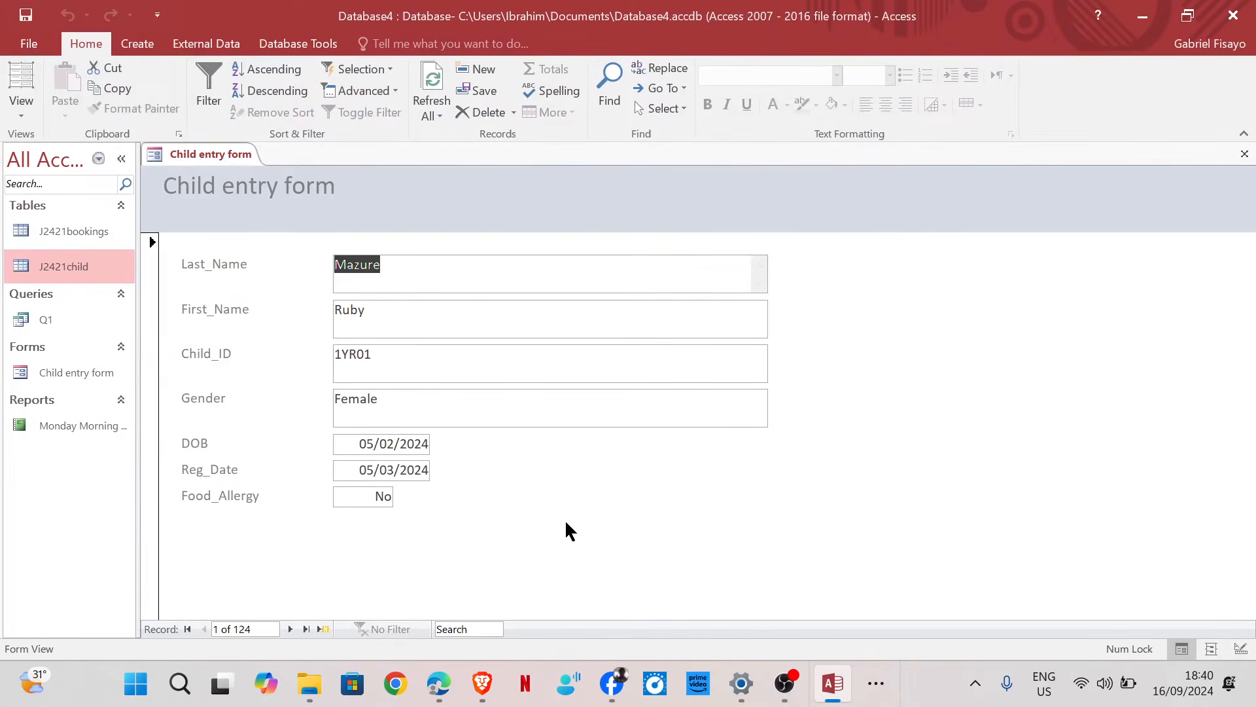
Switch to the exam paper in Edge and read task 16 about the grouped radio buttons.
mouse_move(429, 690)
left_click(479, 592)
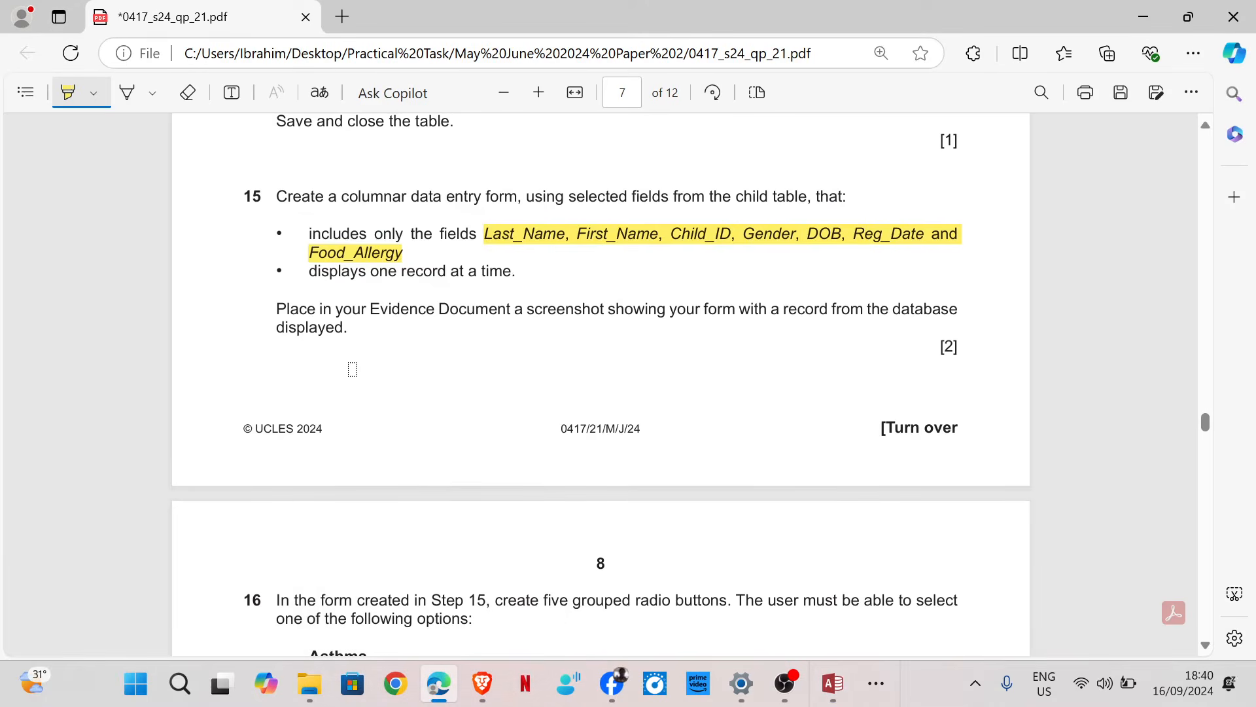
scroll(293, 280, "down", 5)
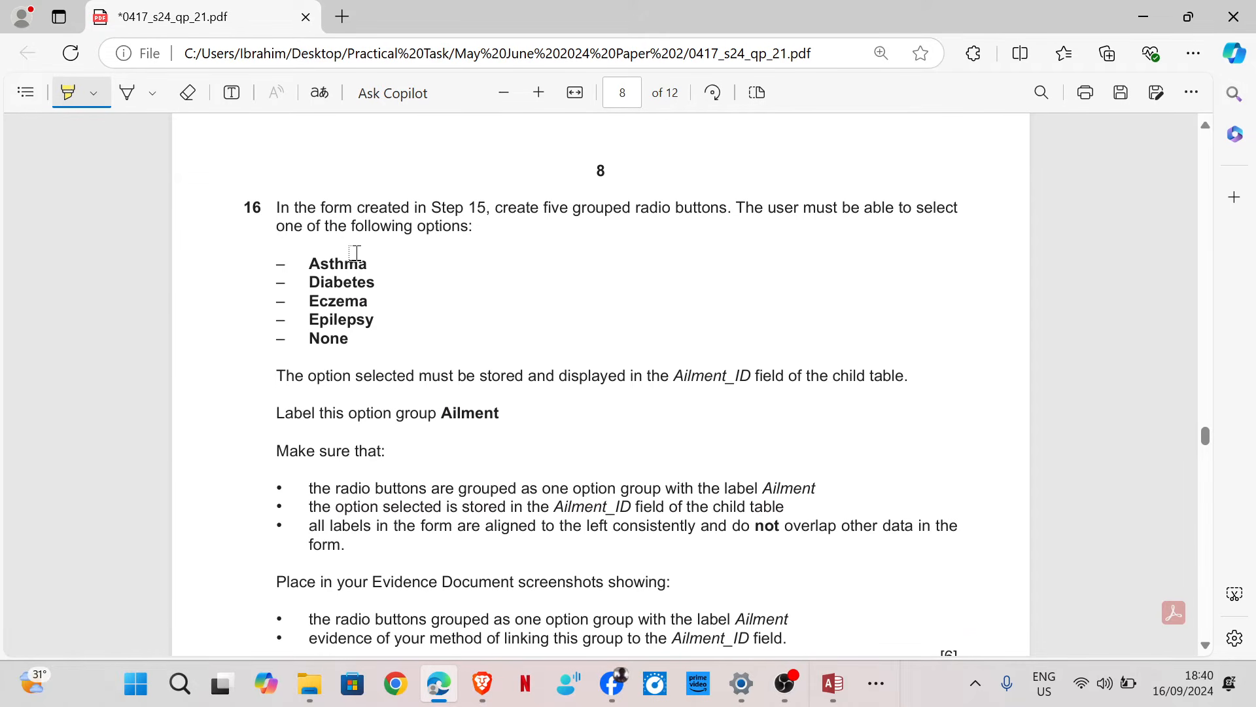
Highlight the five ailment options in task 16, then switch to Access and open the Child entry form in Design View.
left_click_drag(297, 267, 307, 339)
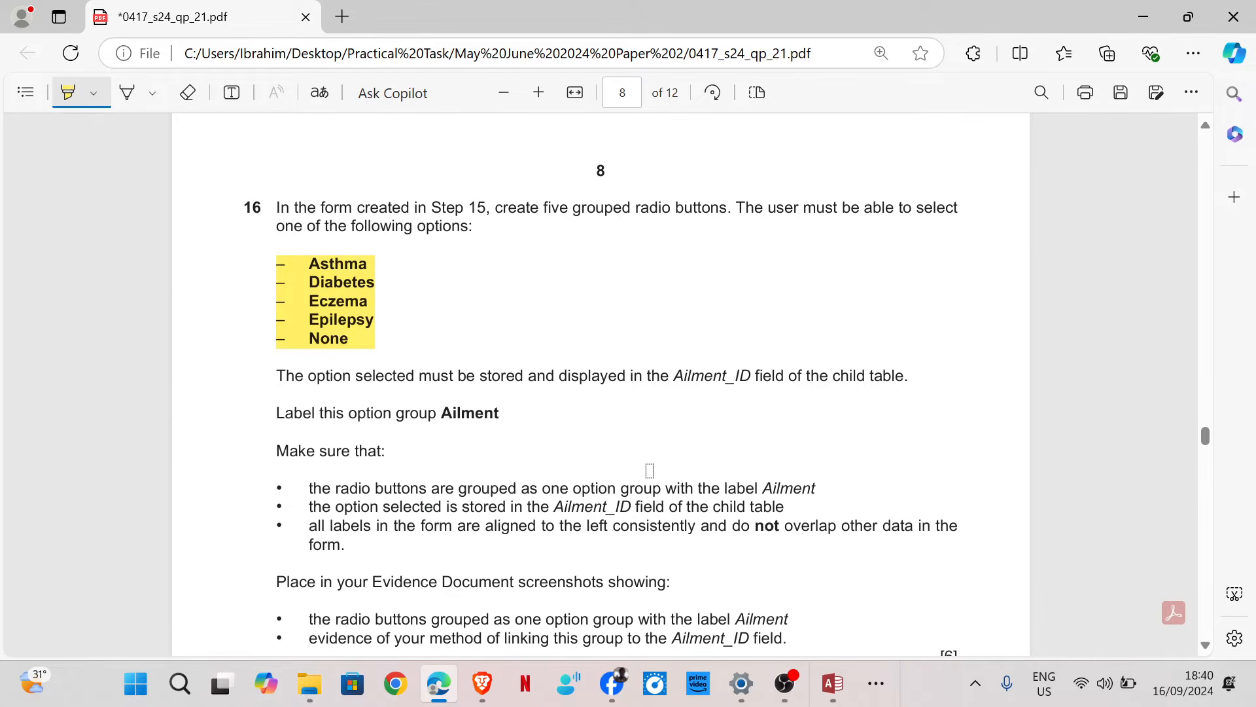
left_click(834, 684)
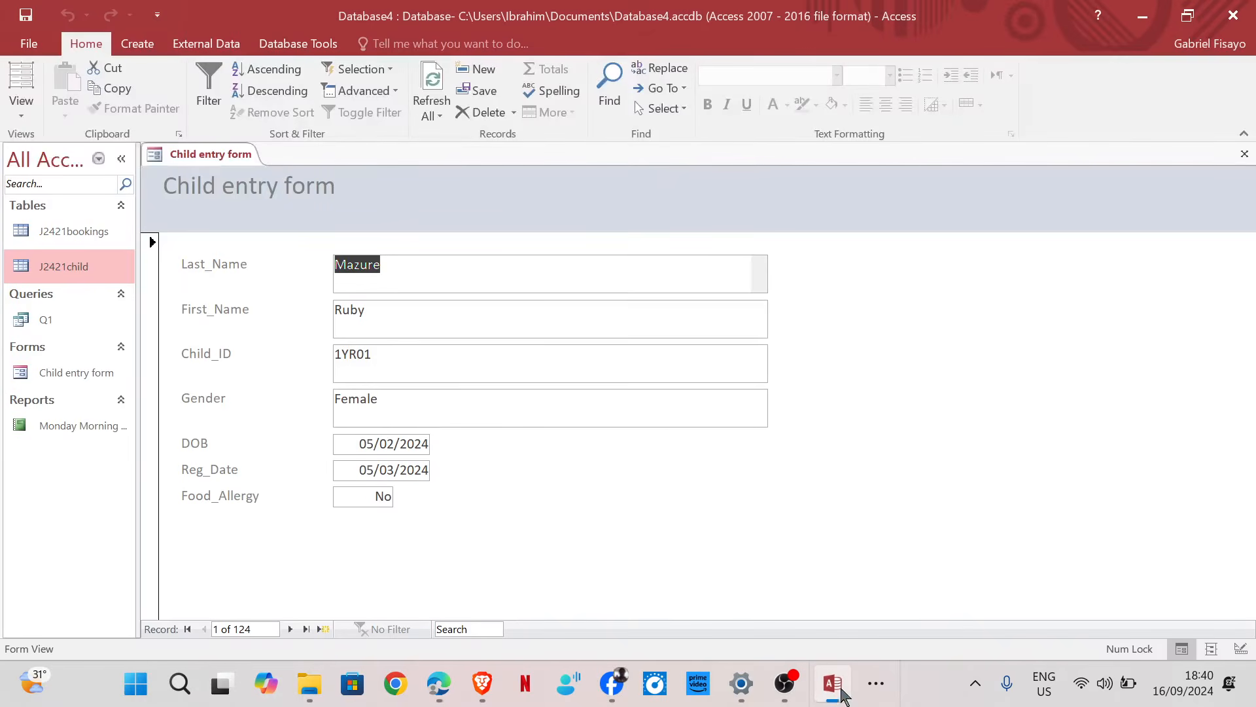
right_click(195, 155)
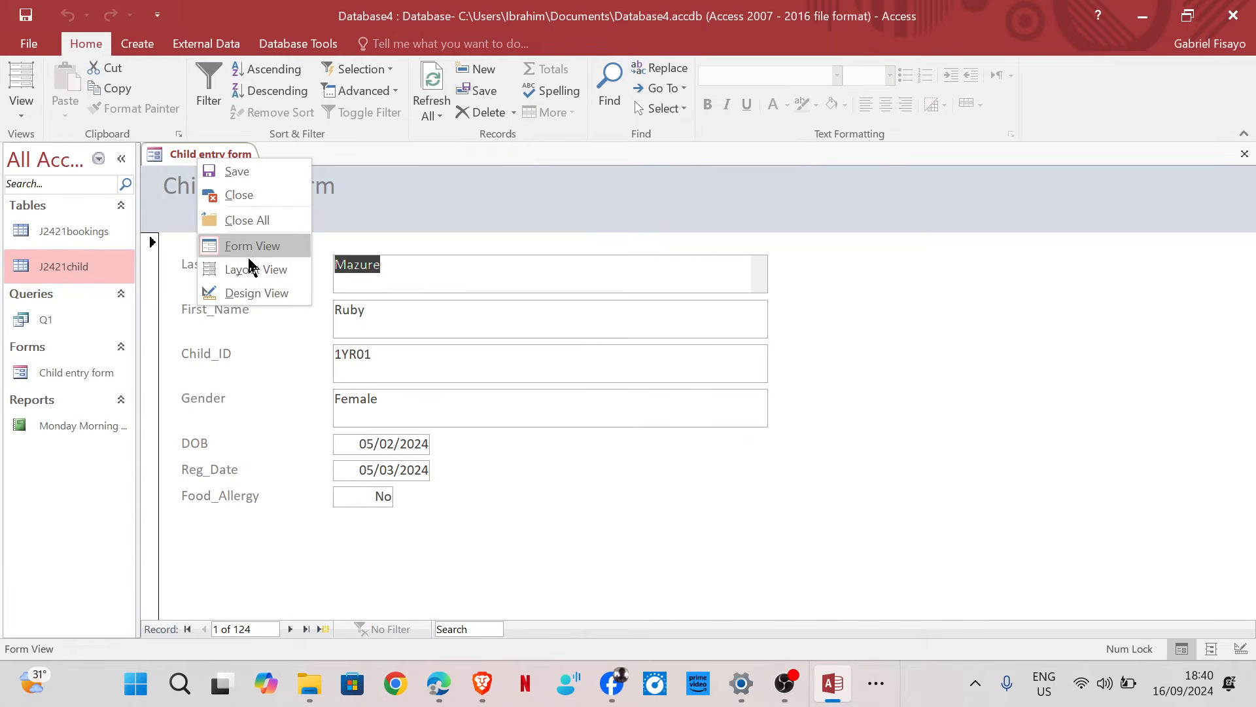
left_click(244, 286)
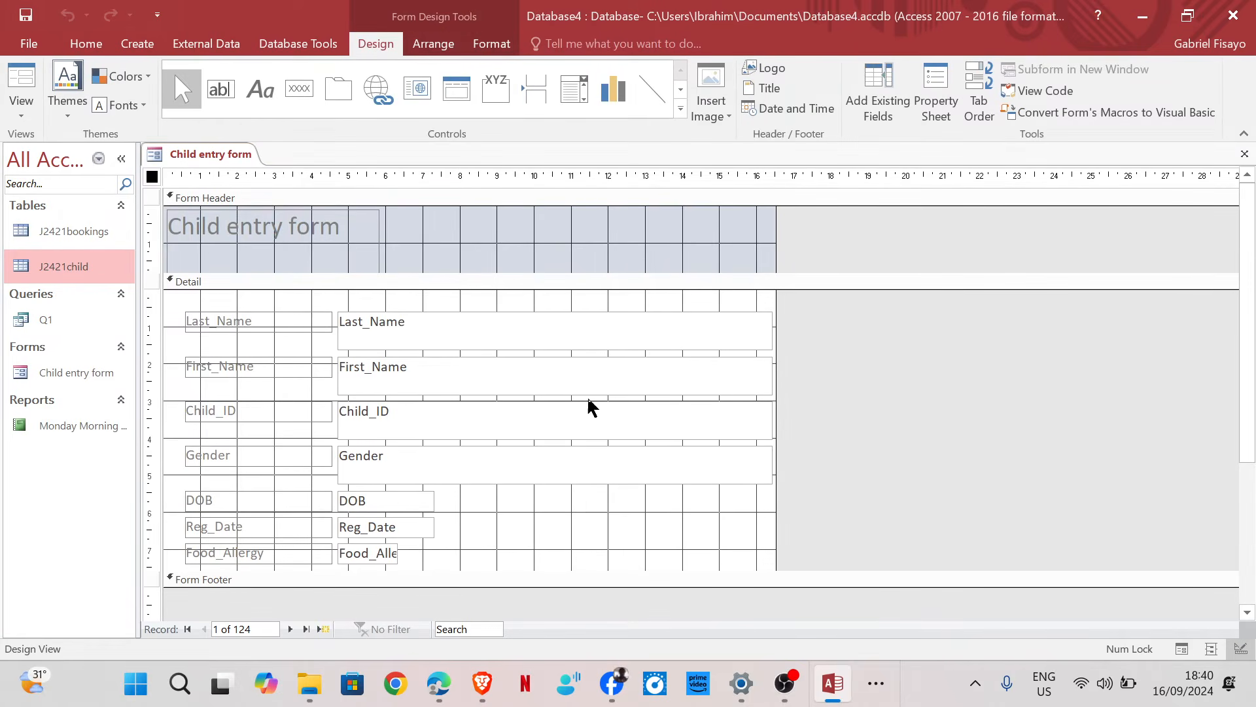
Extend the Detail section to about 10 cm and draw an option group below Food_Allergy, allowing its wizard to open.
scroll(524, 513, "down", 2)
left_click_drag(542, 497, 558, 588)
left_click(351, 520)
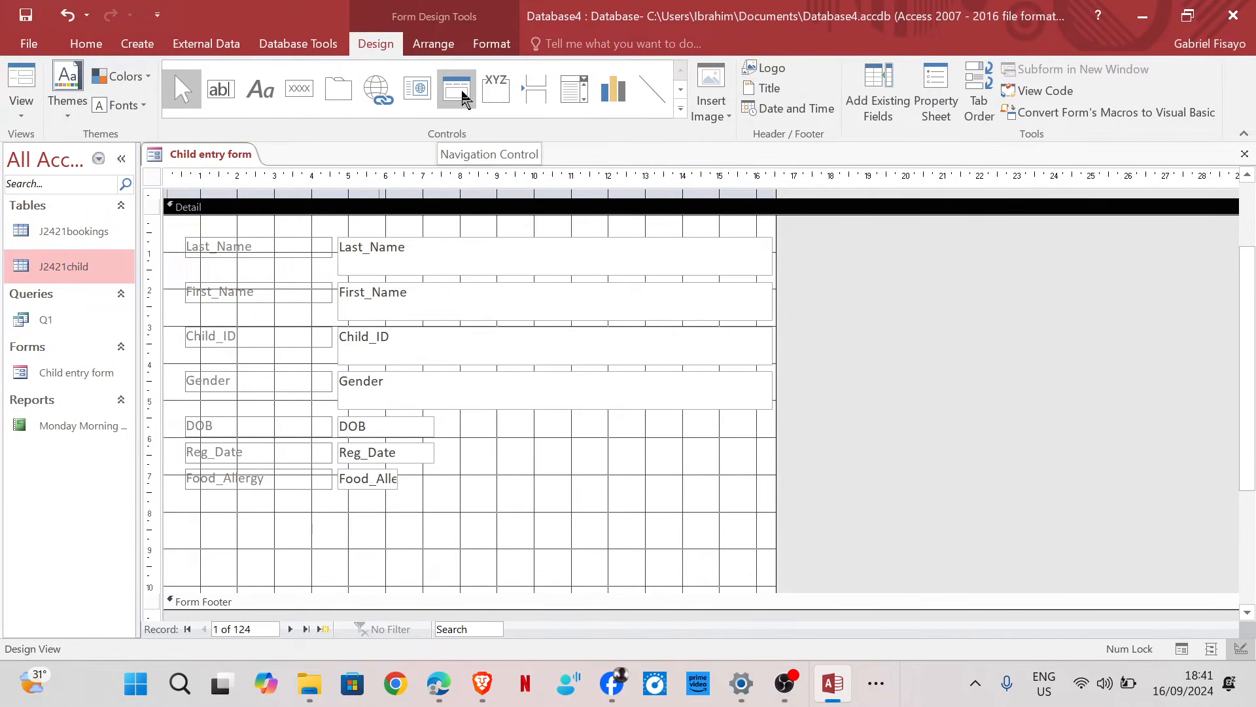
left_click(495, 98)
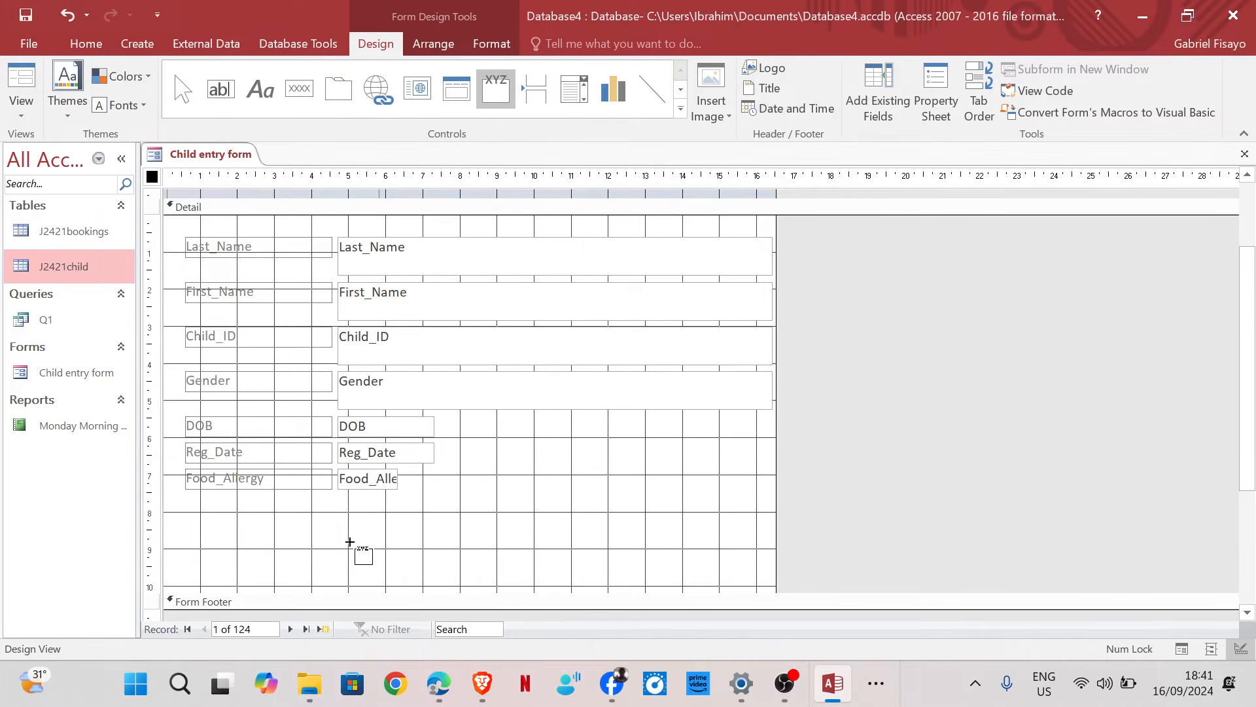
left_click_drag(338, 503, 426, 583)
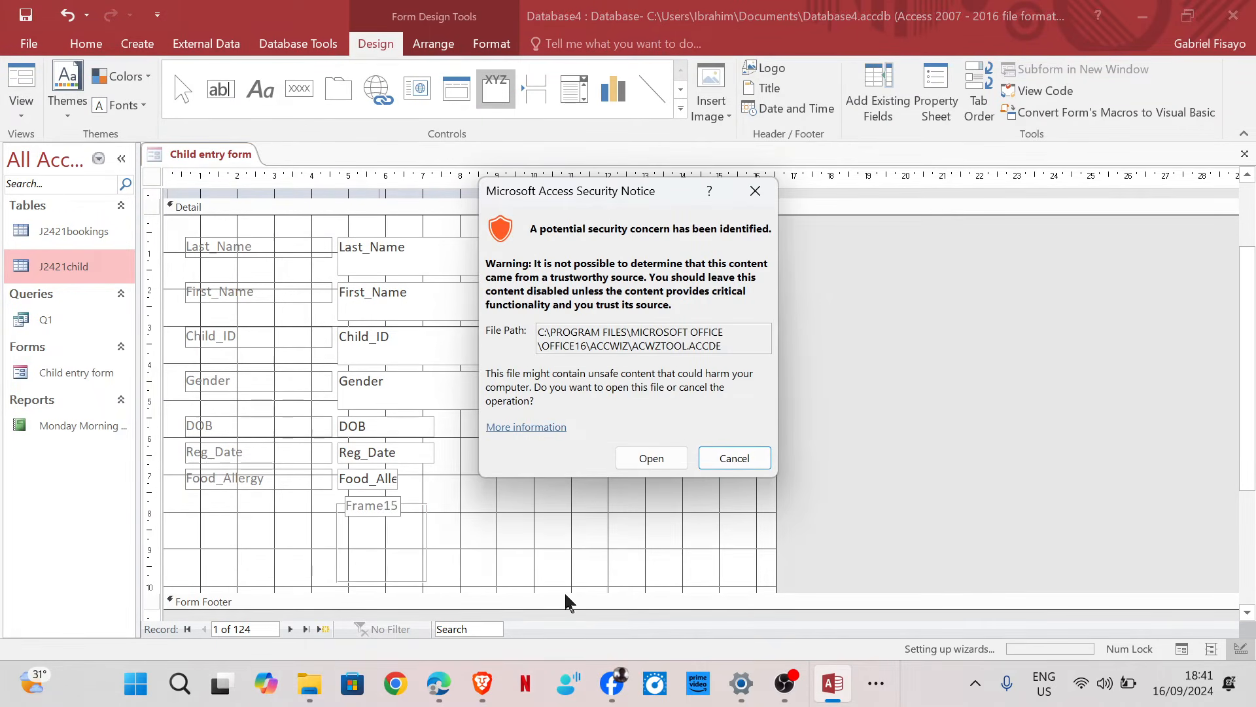
left_click(652, 462)
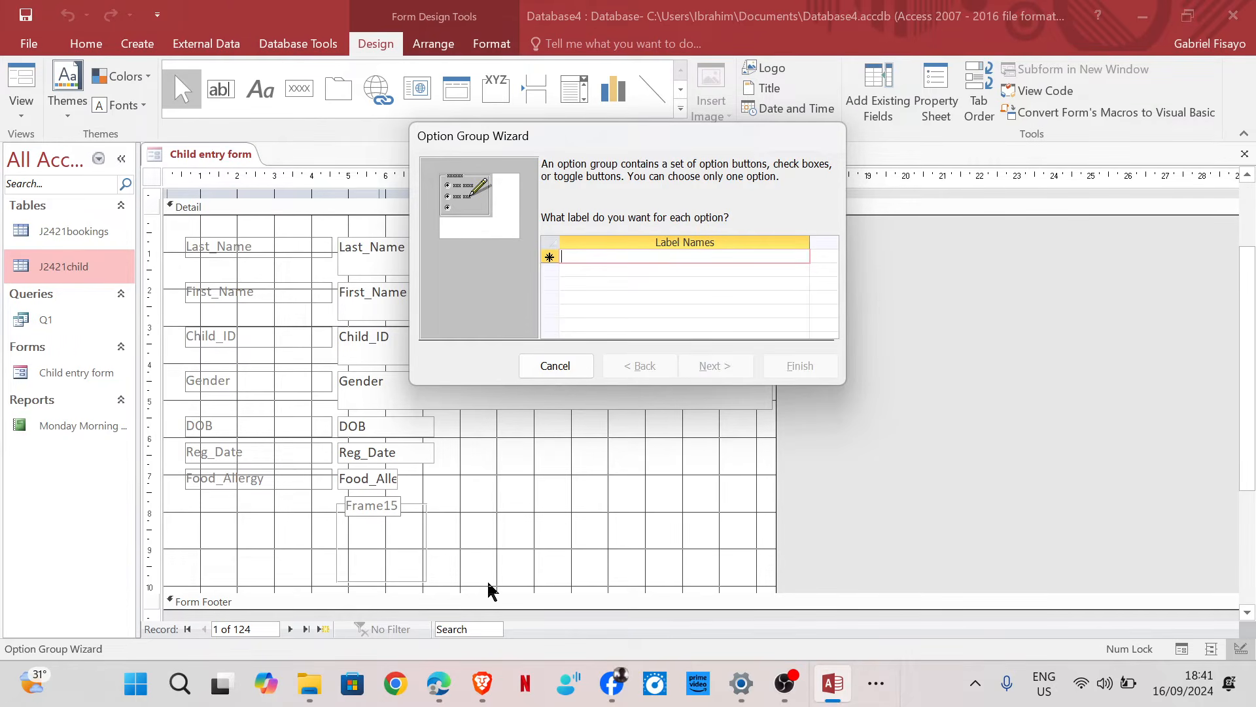
Enter the option labels Asthma, Diabetes, Eczema, Epilepsy and None in the Option Group Wizard, checking them against the exam paper.
mouse_move(437, 691)
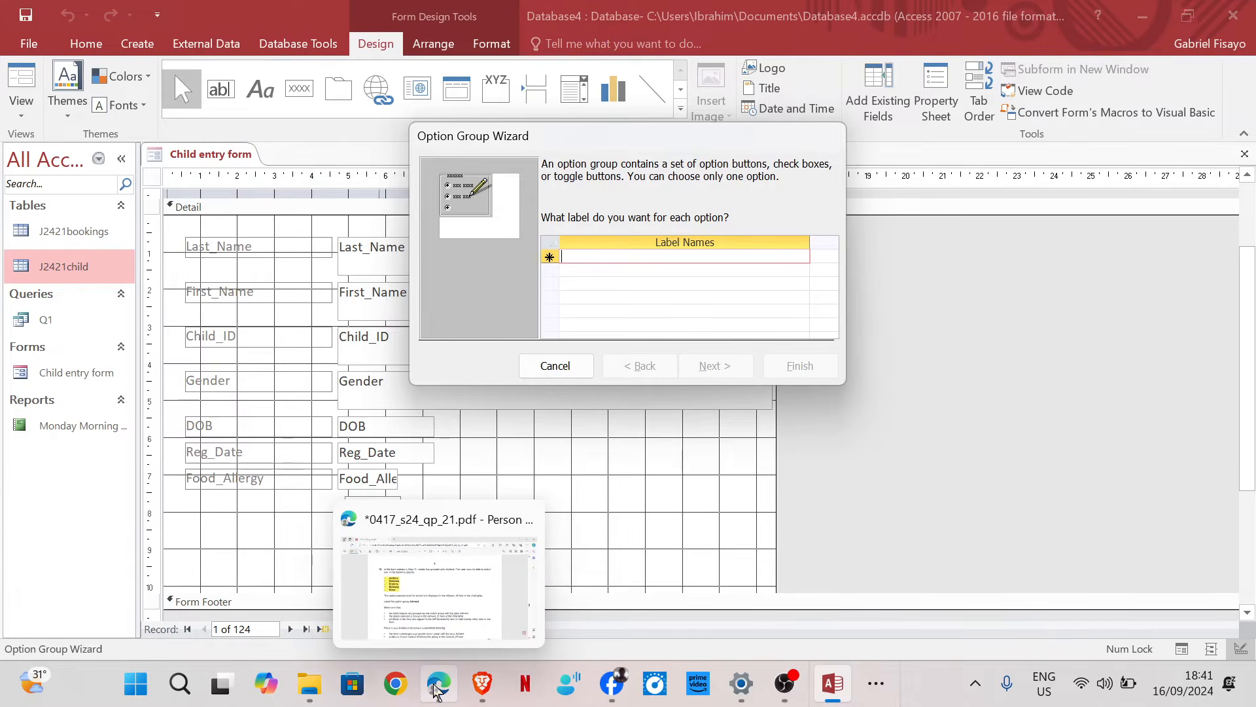
left_click(449, 594)
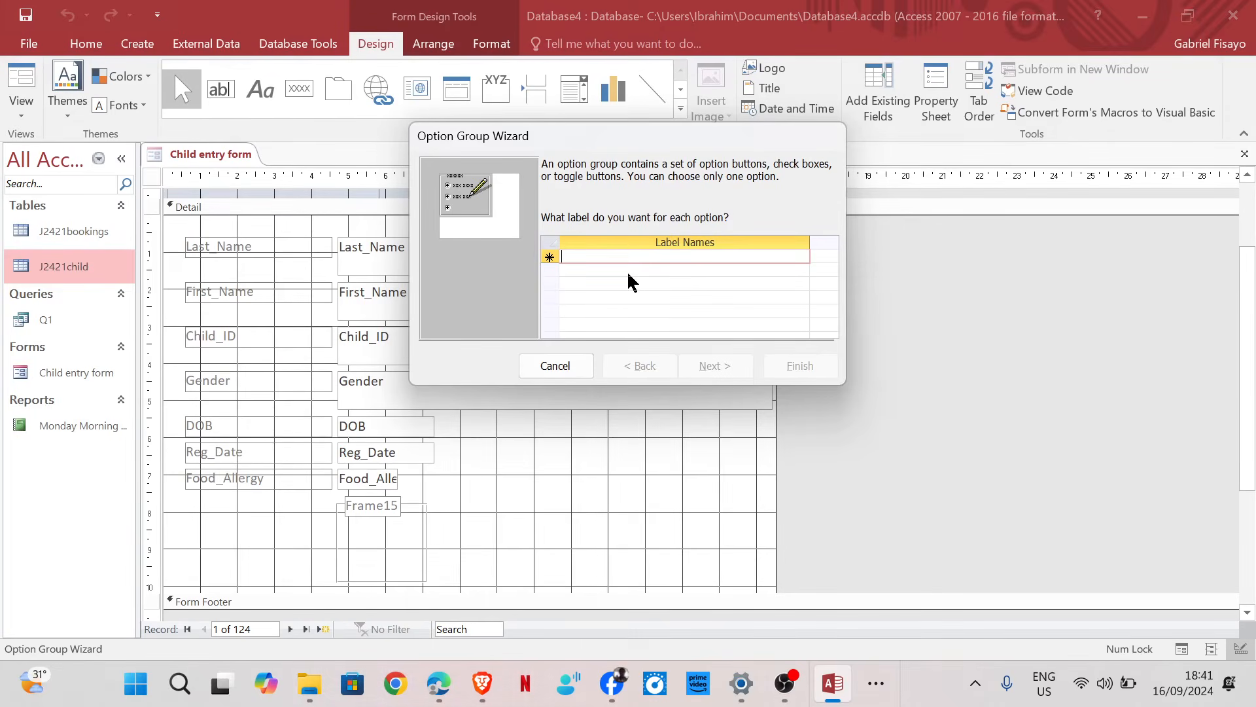
type("Asthma")
left_click(628, 274)
type("Diabet")
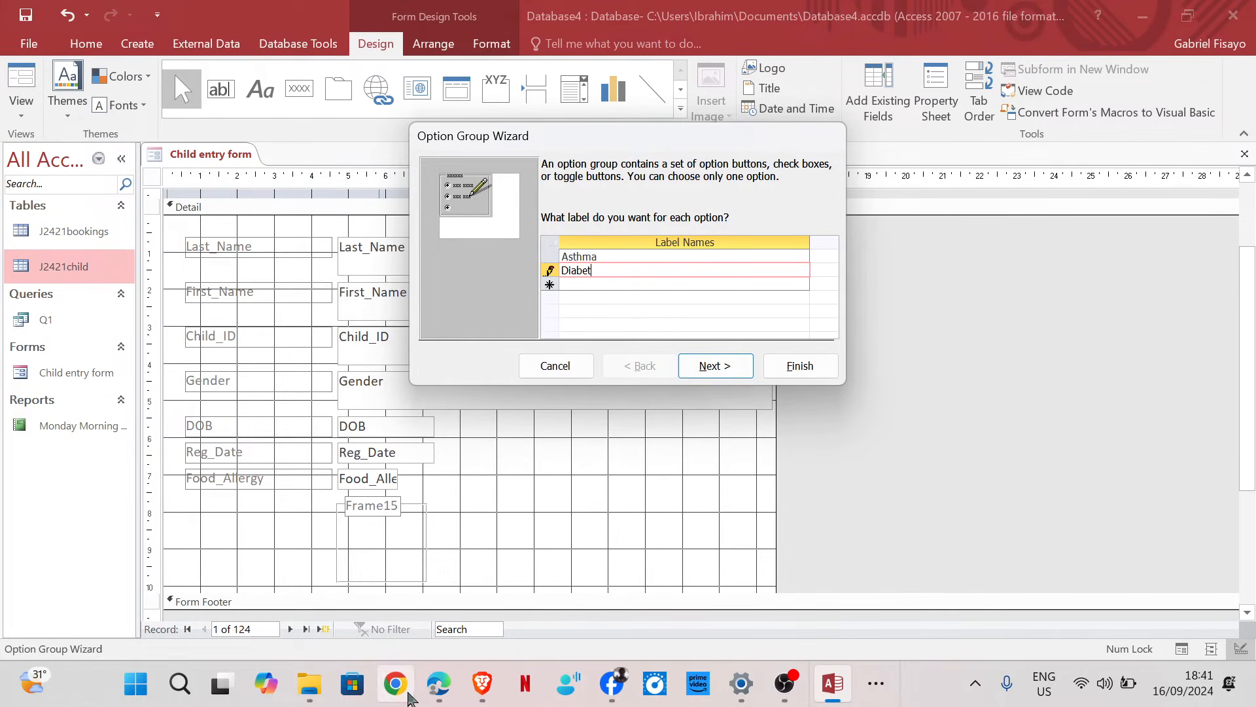
mouse_move(439, 682)
mouse_move(446, 582)
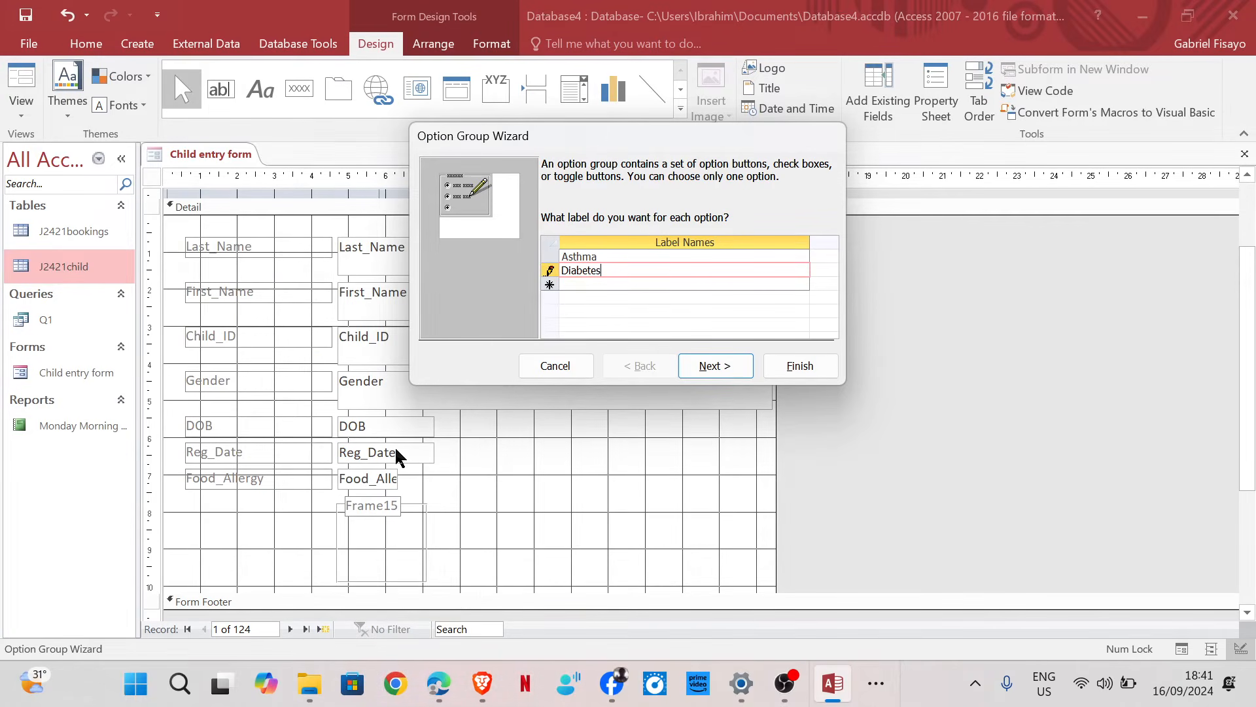
key("Return")
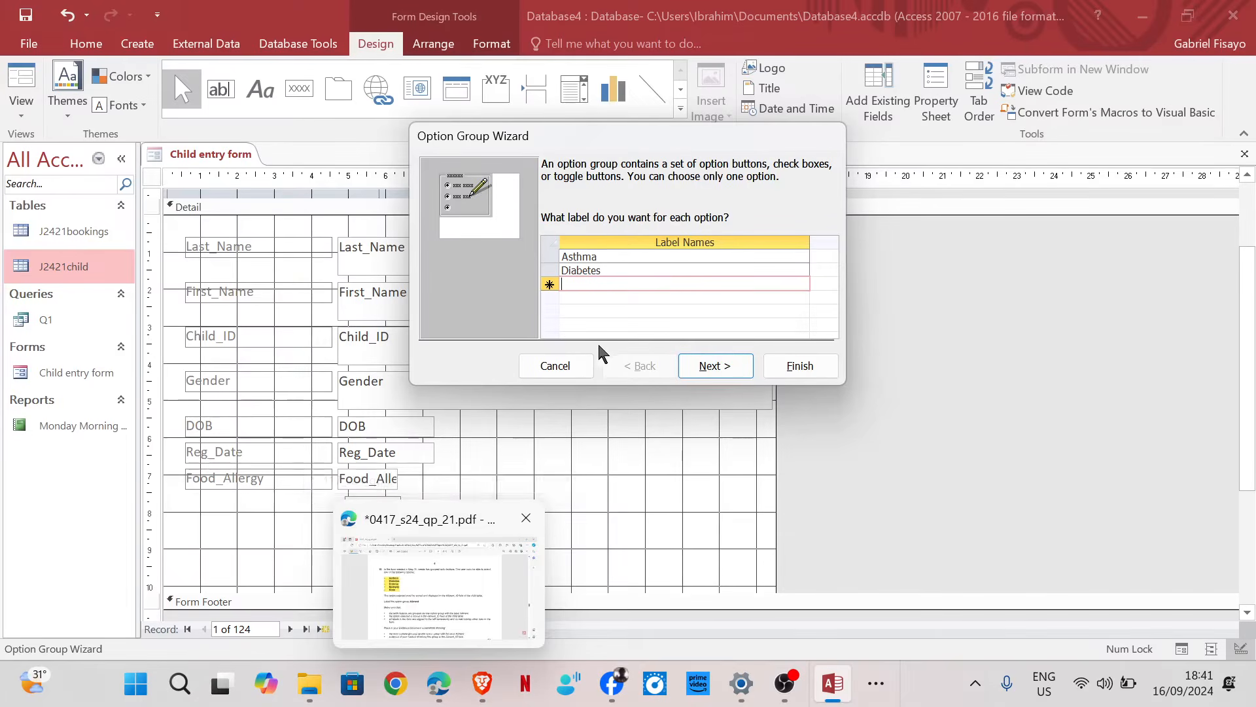
type("Eczema")
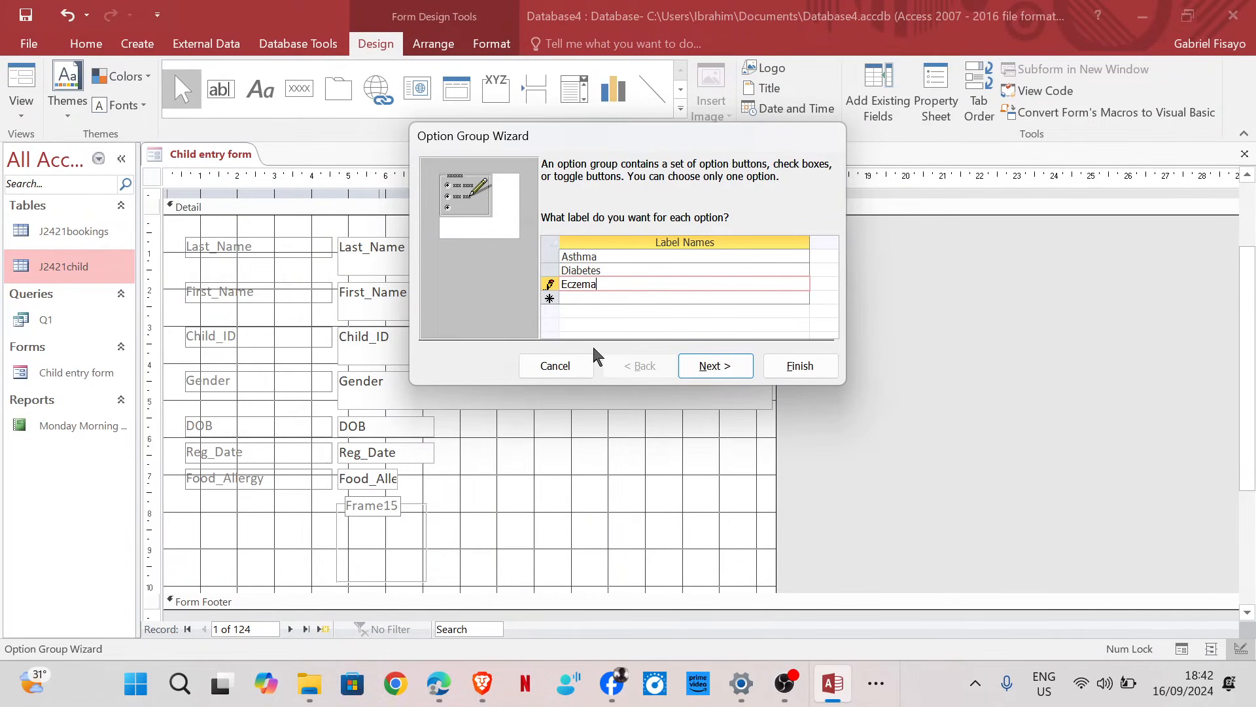
key("Return")
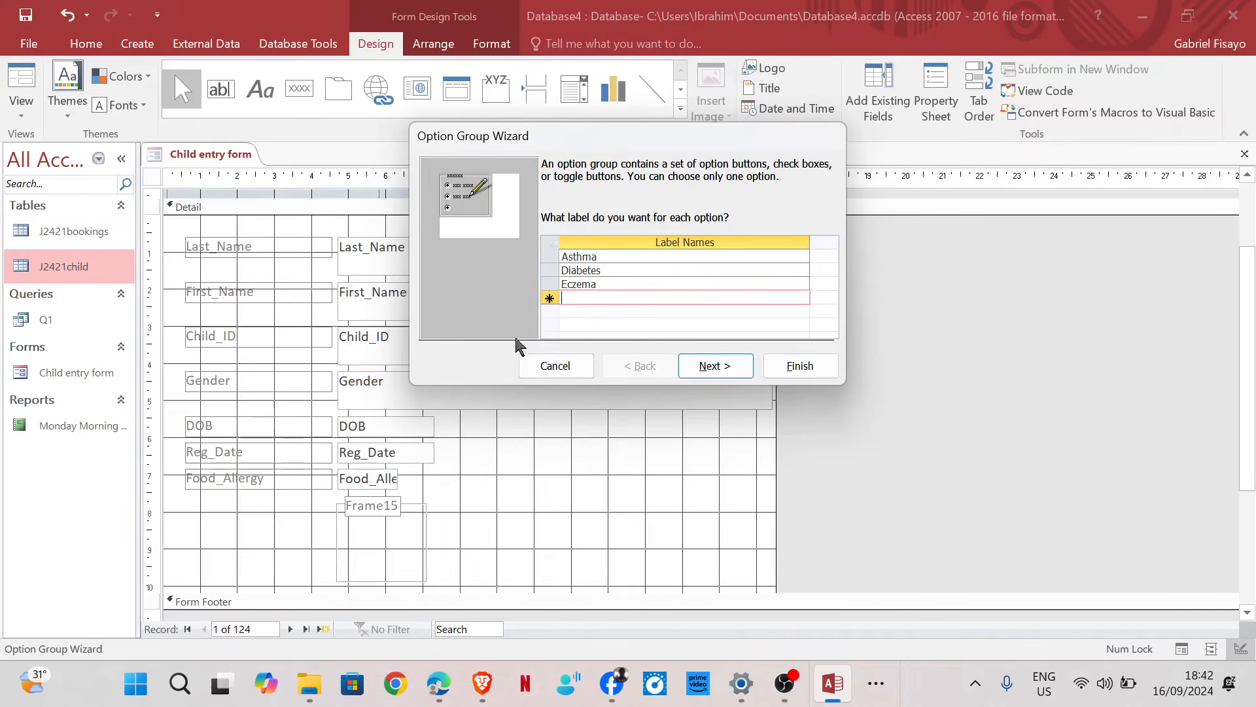
type("Epile")
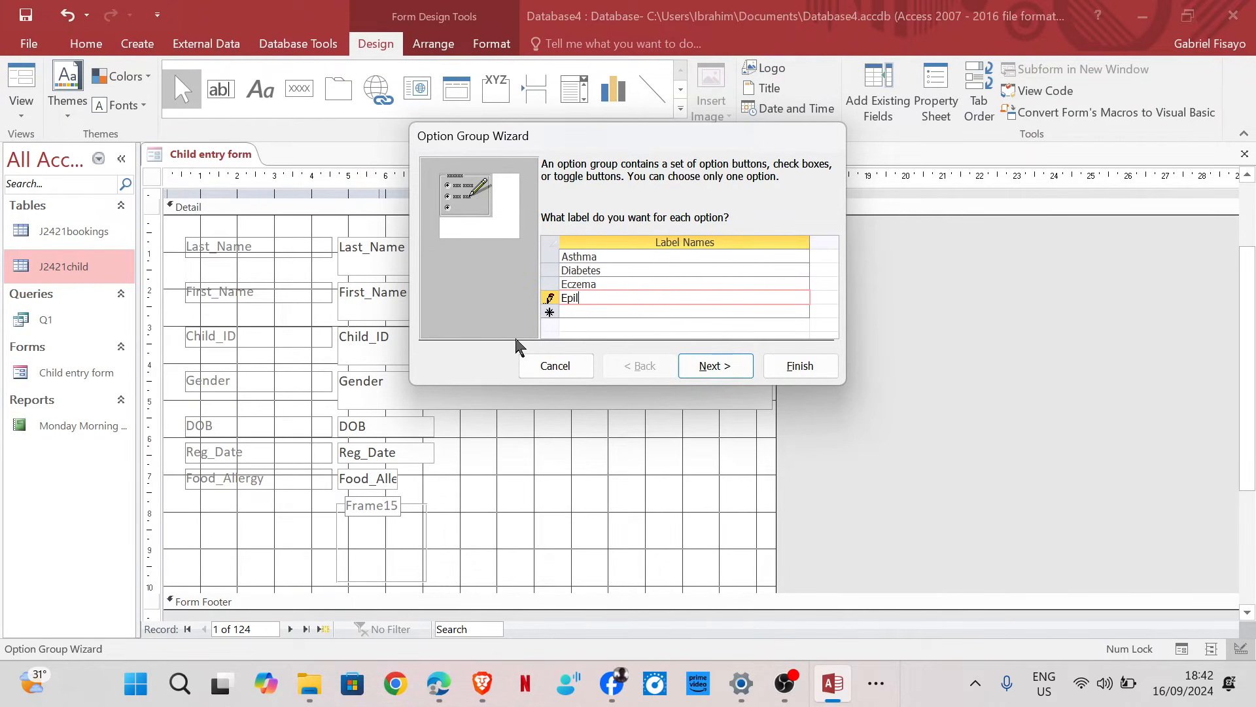
type("psy")
key("Return")
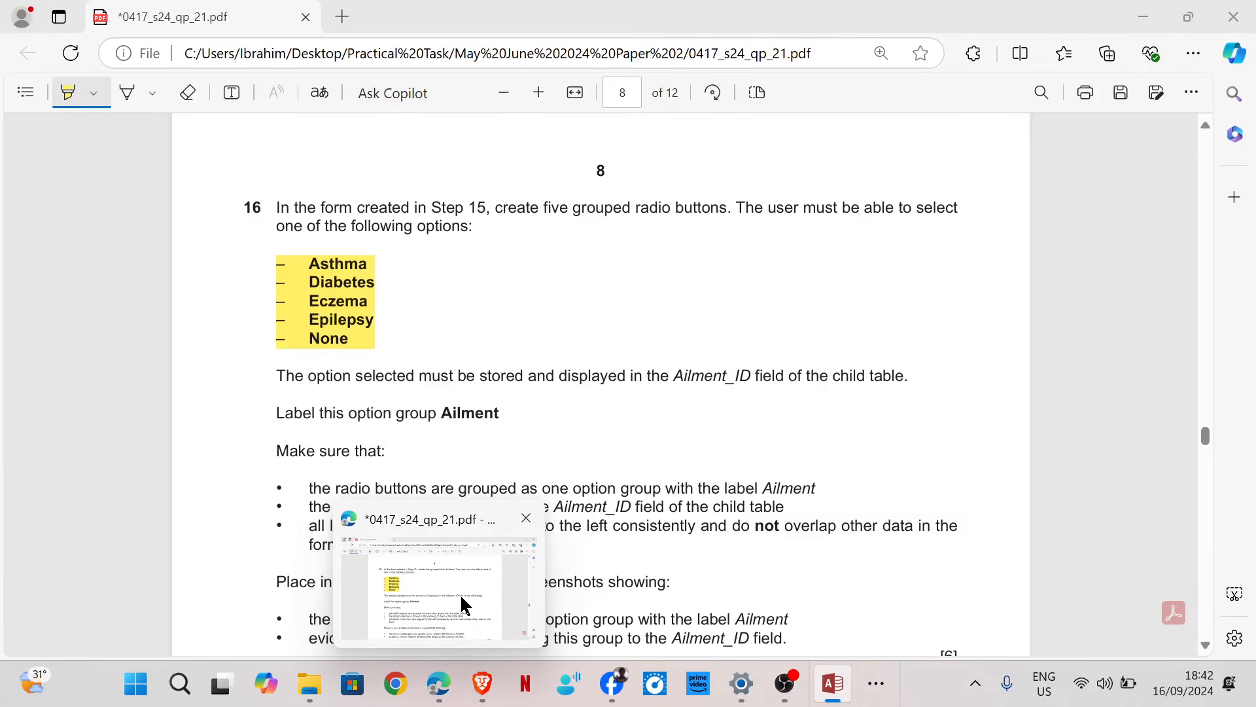
type("None")
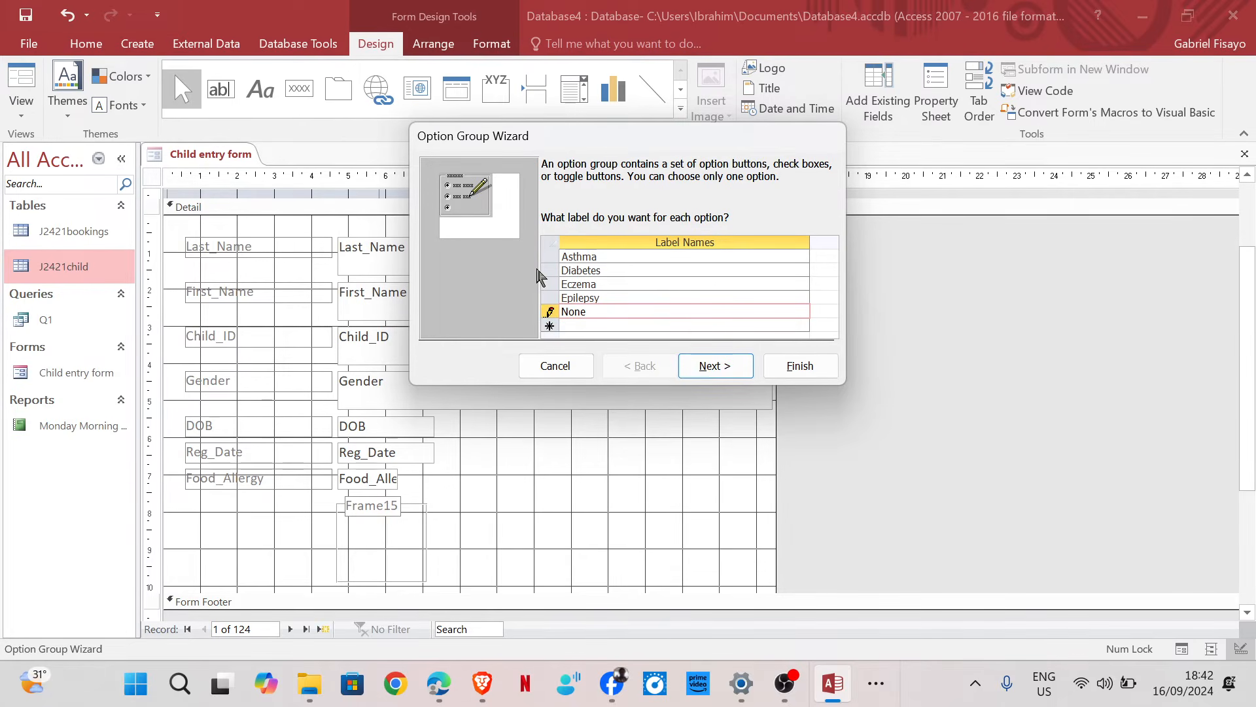
left_click(731, 372)
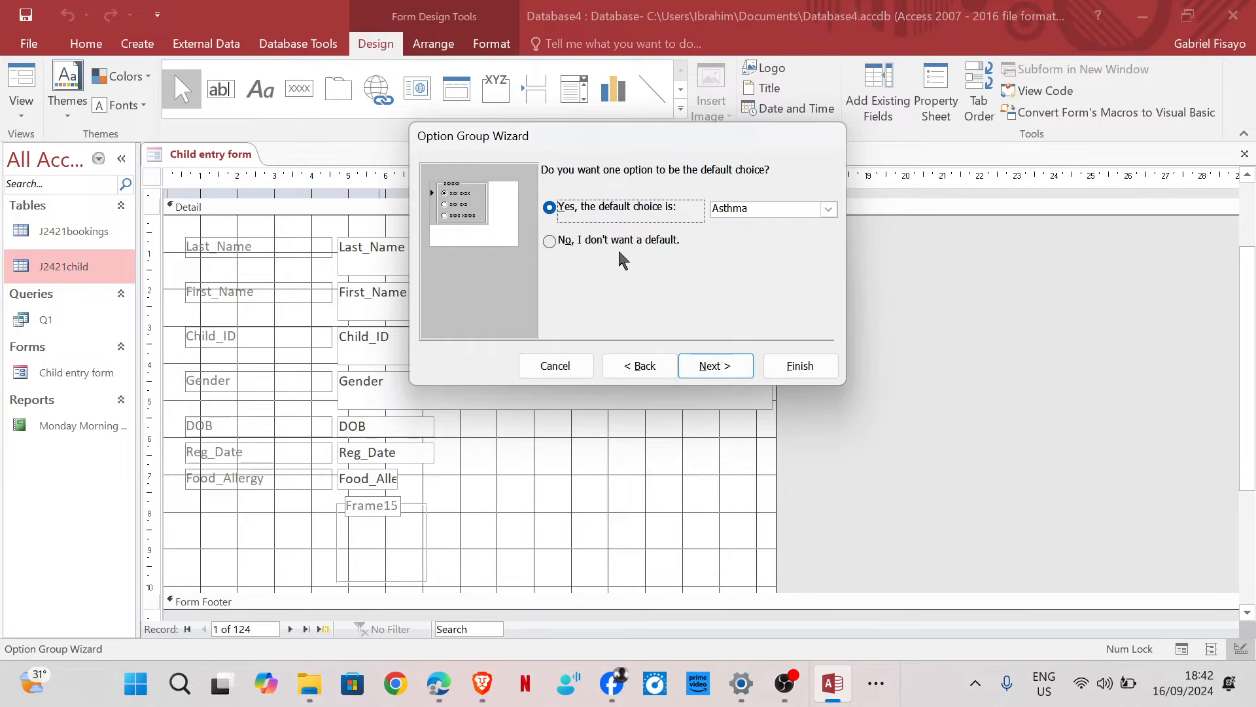
Choose no default option and accept the values 1 to 5 for the five ailment labels.
left_click(596, 244)
left_click(738, 372)
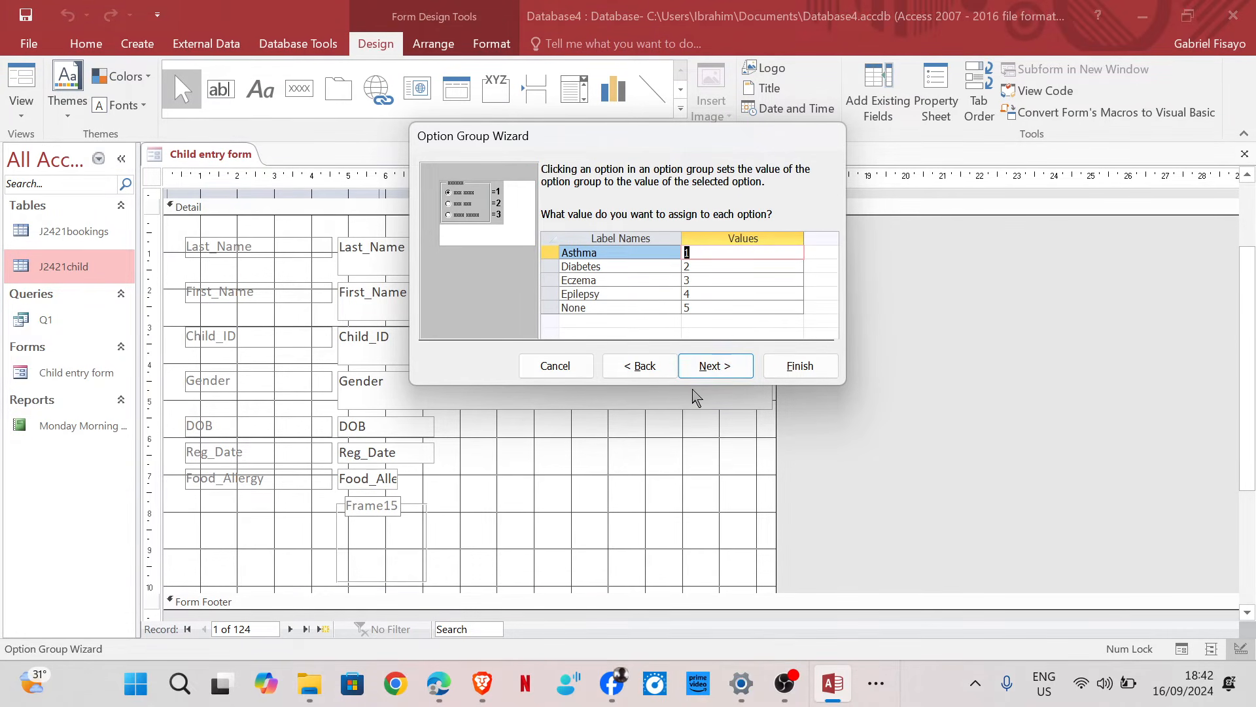
left_click(723, 375)
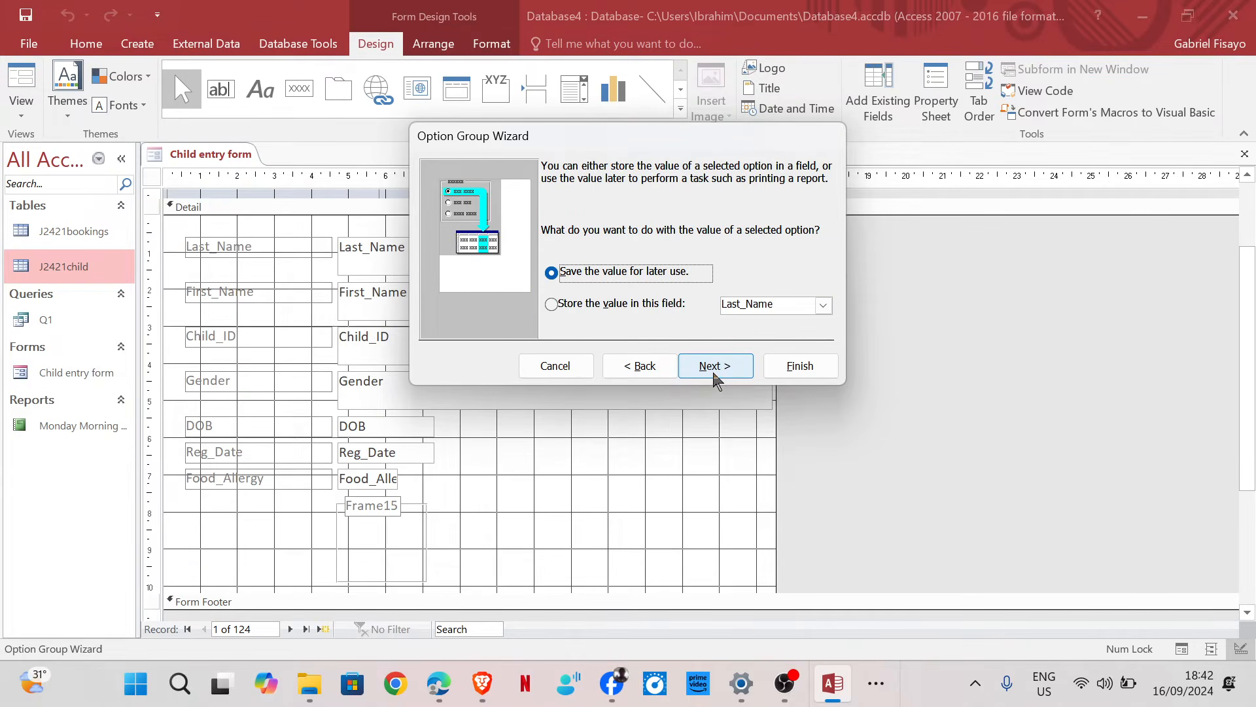
Store the selected option's value in the Ailment_ID field.
left_click(647, 306)
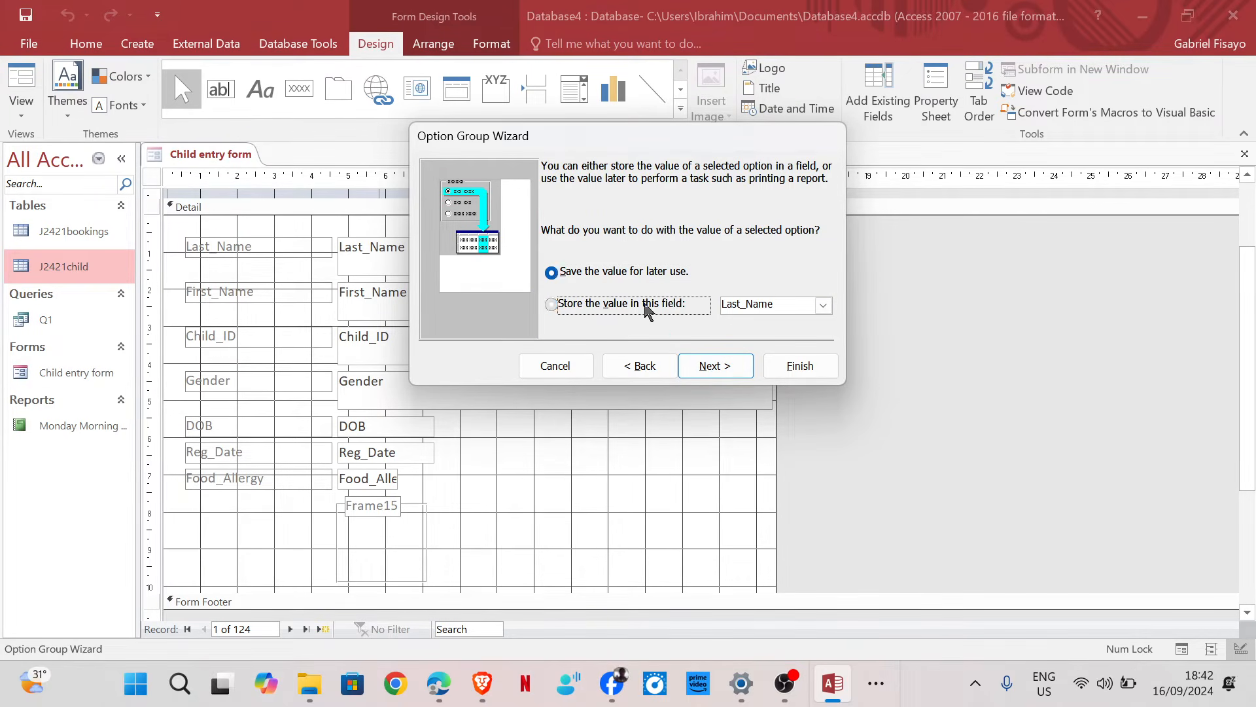
left_click(823, 305)
left_click(793, 451)
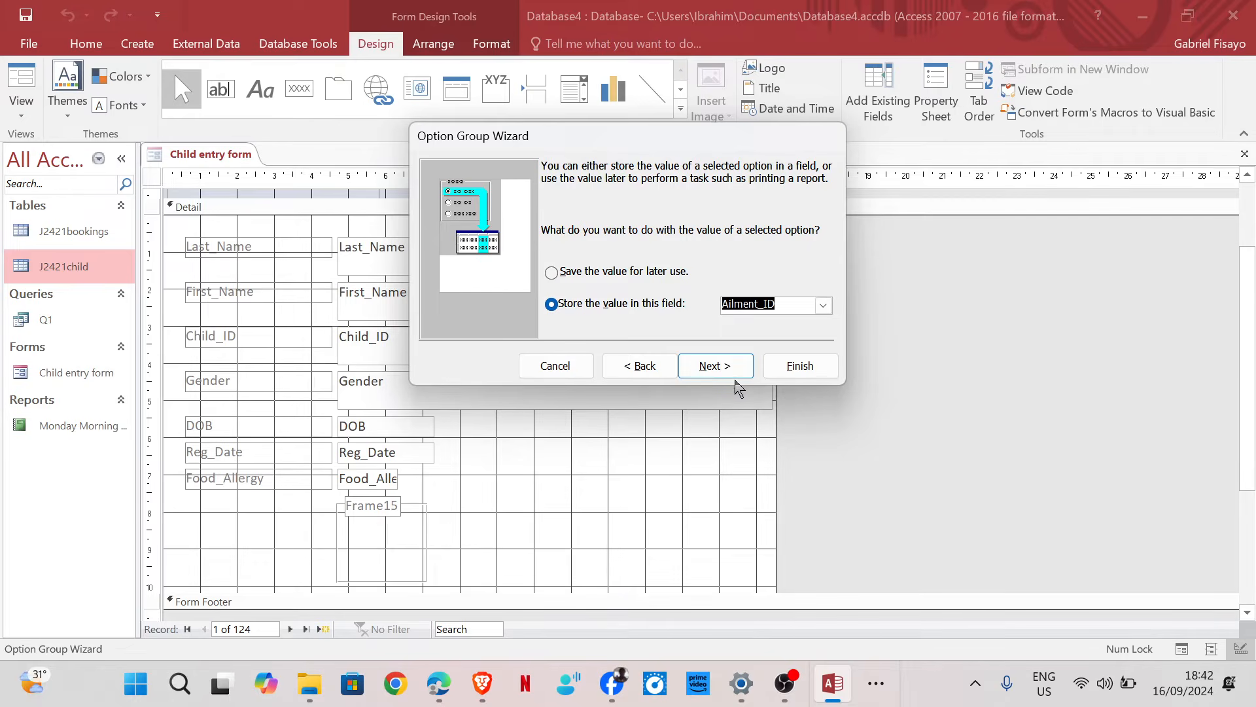
left_click(724, 374)
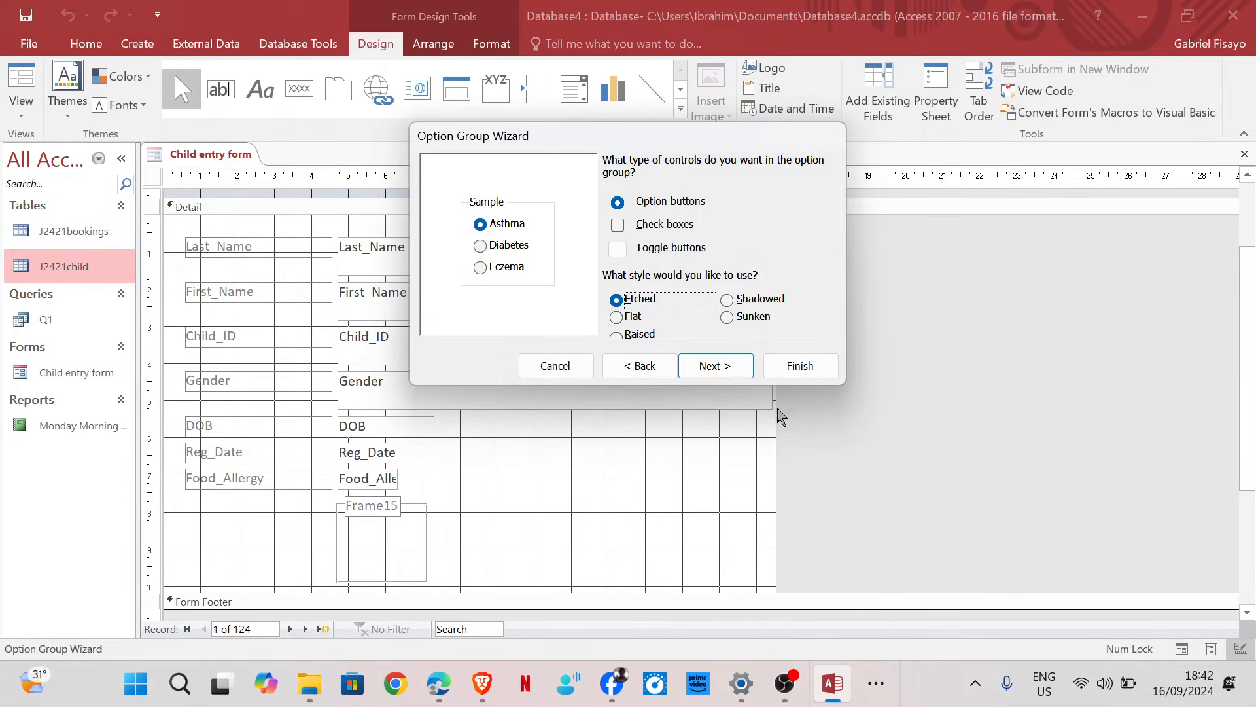
Accept etched option buttons, caption the option group "Ailment" and finish the wizard.
left_click(719, 366)
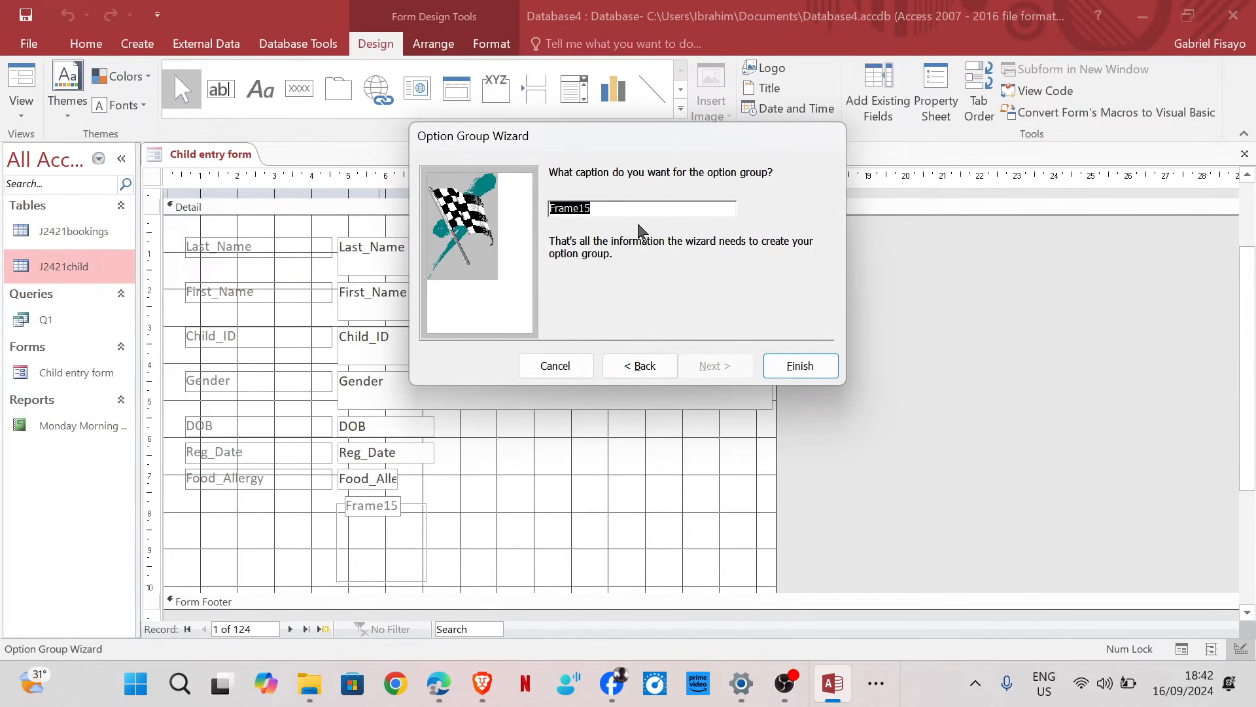
type("Ailment")
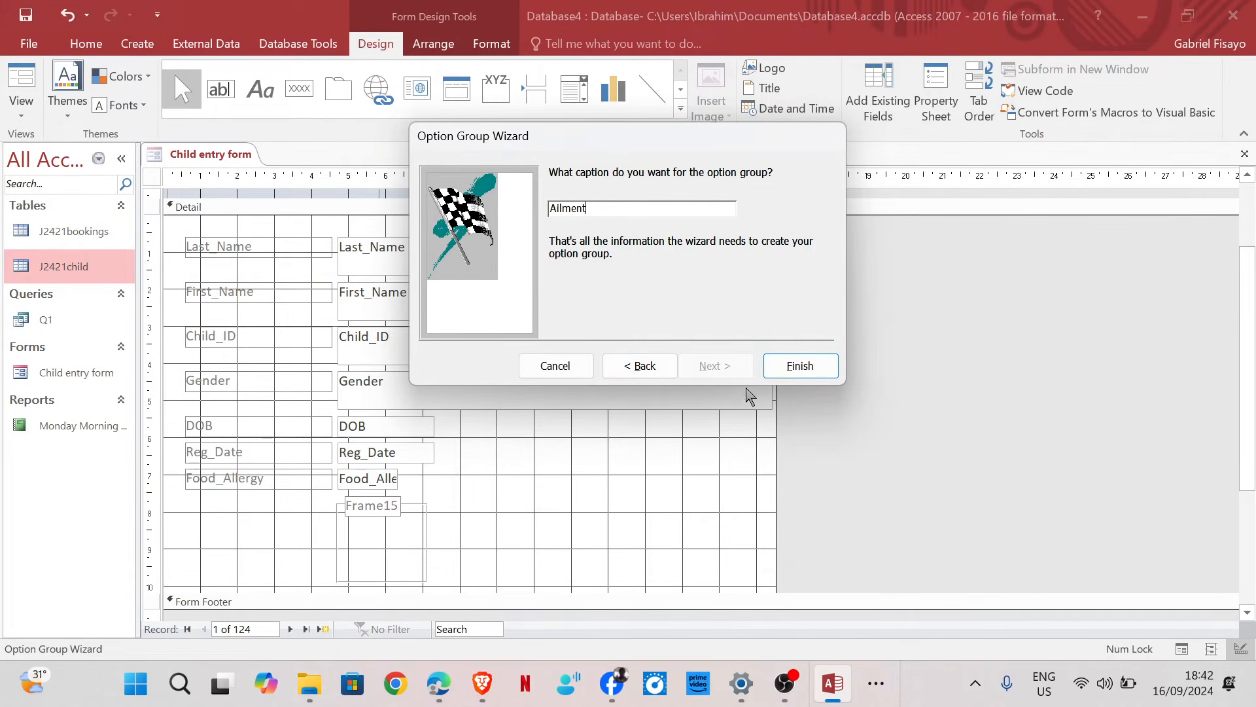
left_click(799, 369)
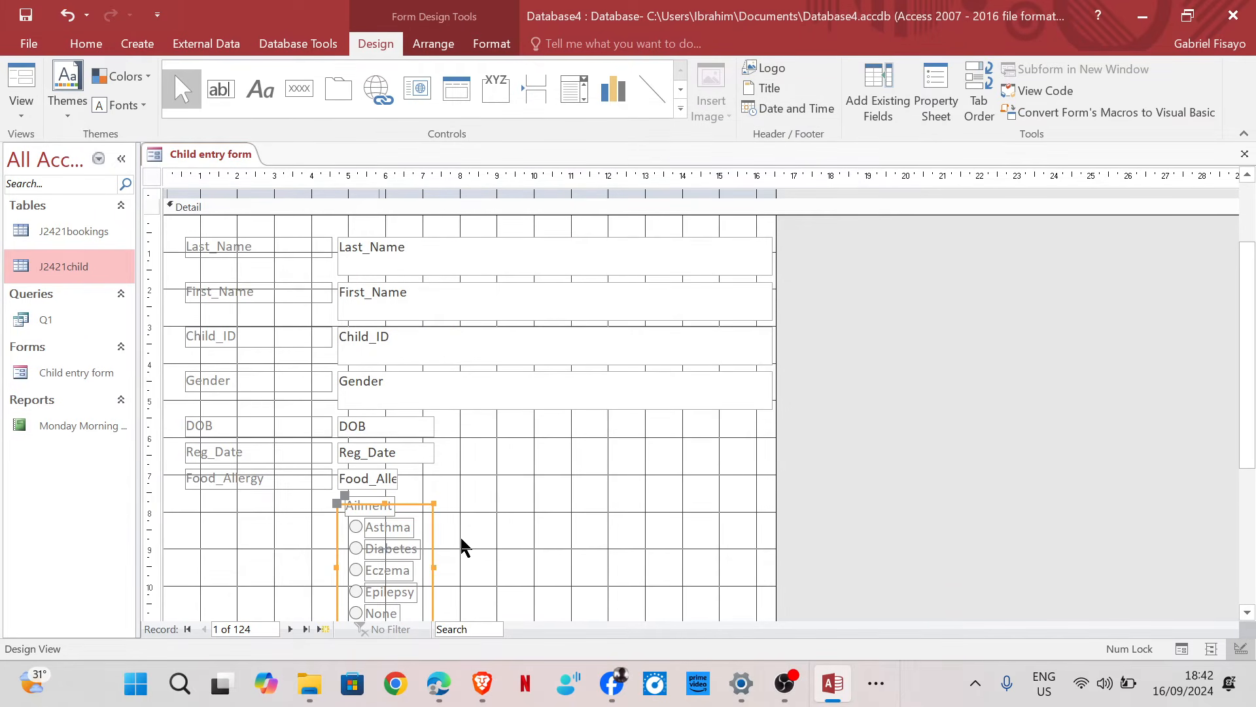
Shift the Ailment option group slightly up and to the left, and extend the Detail section to about 12.8 cm.
mouse_move(415, 505)
left_mouse_down()
mouse_move(445, 533)
mouse_move(407, 499)
left_mouse_up()
left_click(508, 514)
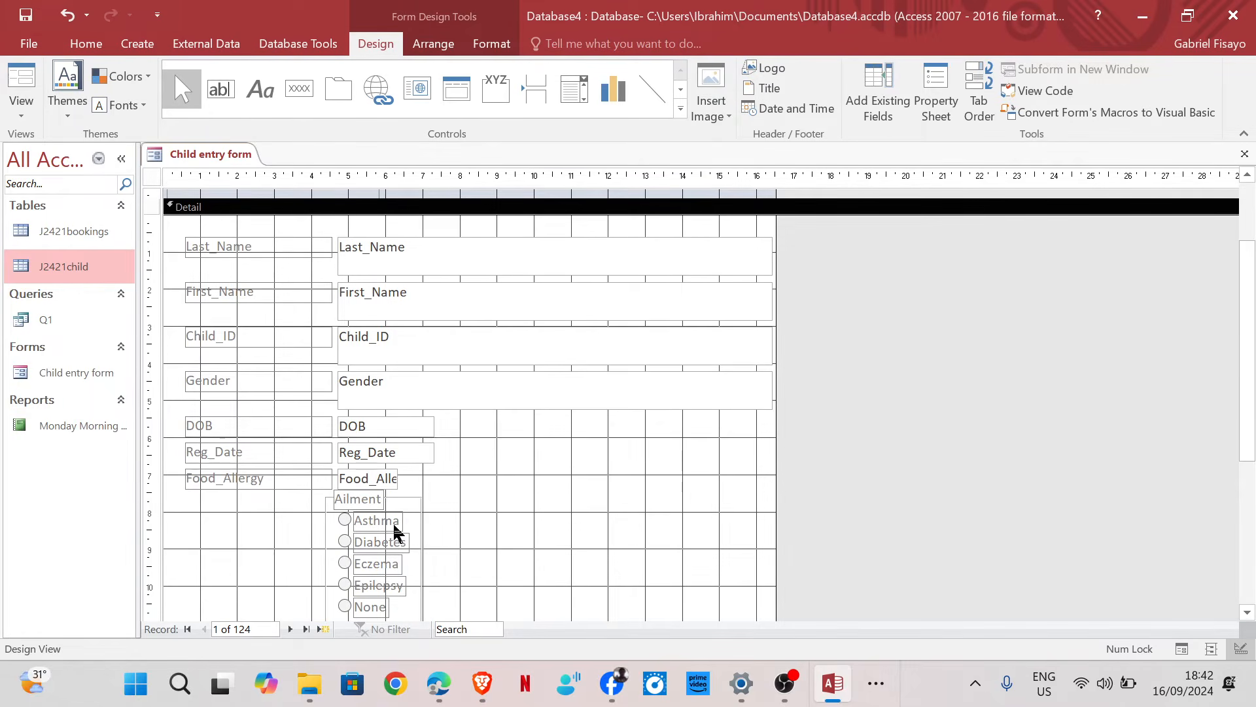
scroll(568, 490, "down", 2)
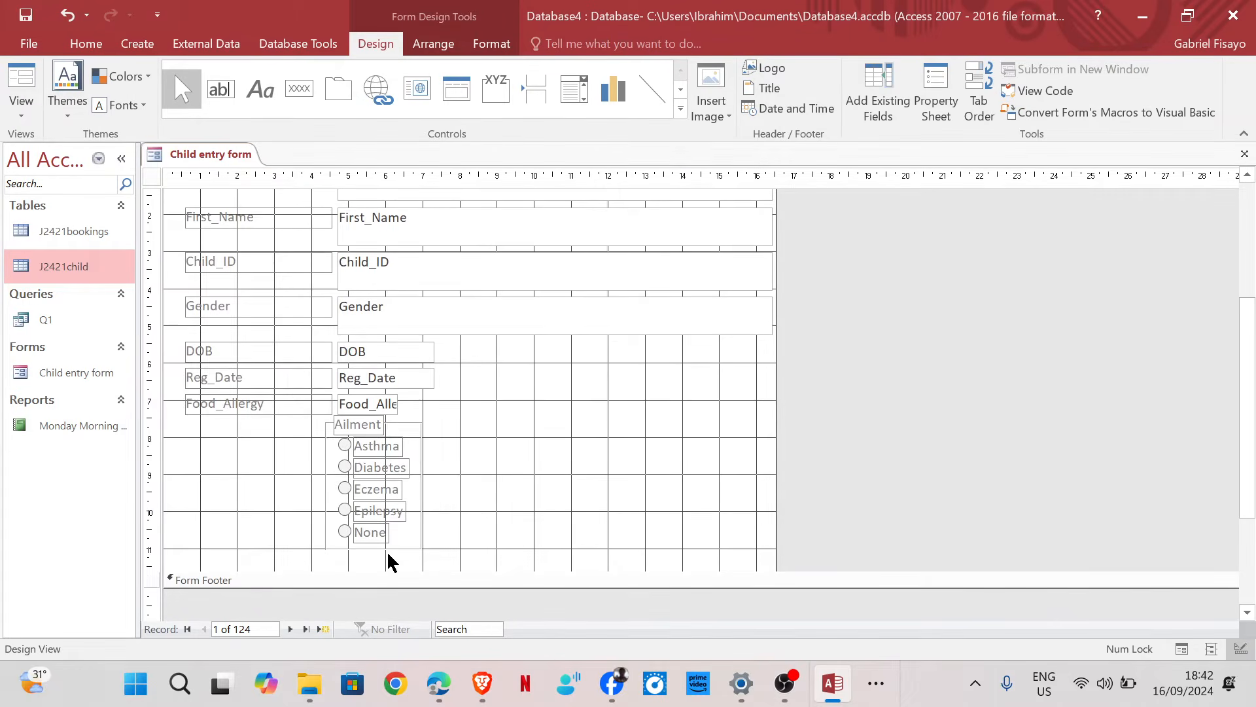
scroll(469, 461, "down", 2)
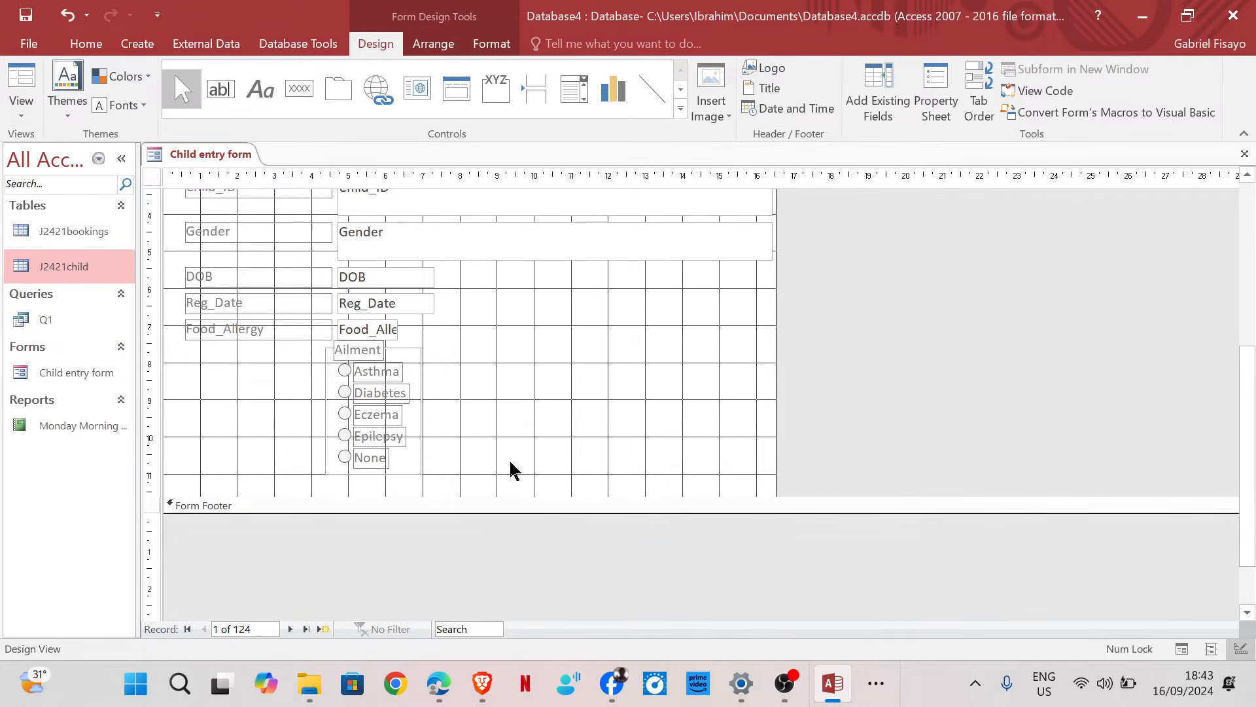
left_click_drag(463, 496, 458, 541)
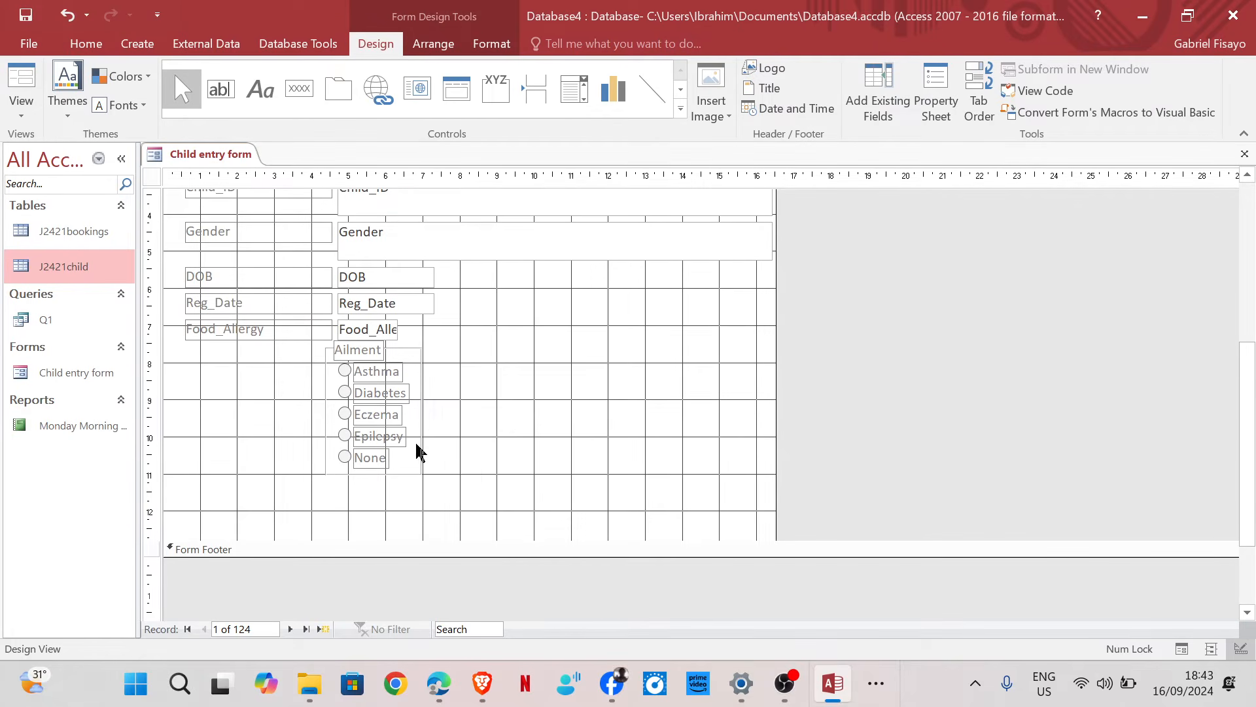
left_click(402, 350)
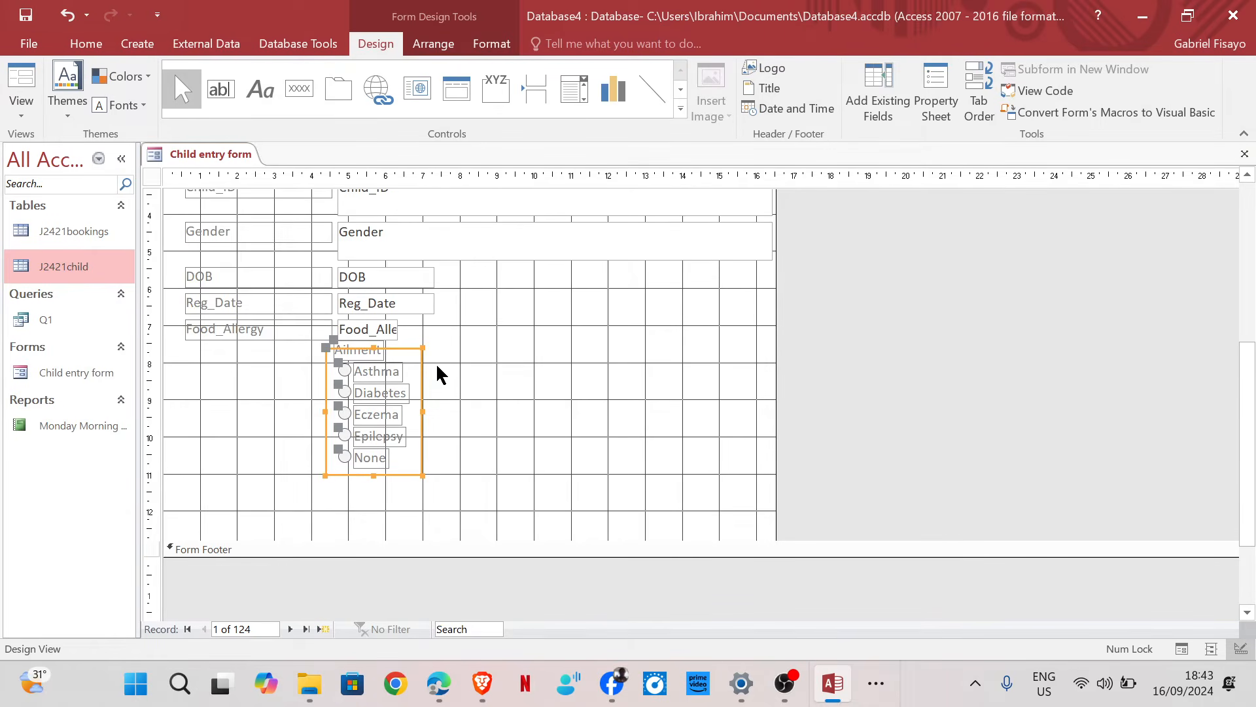
left_click(481, 377)
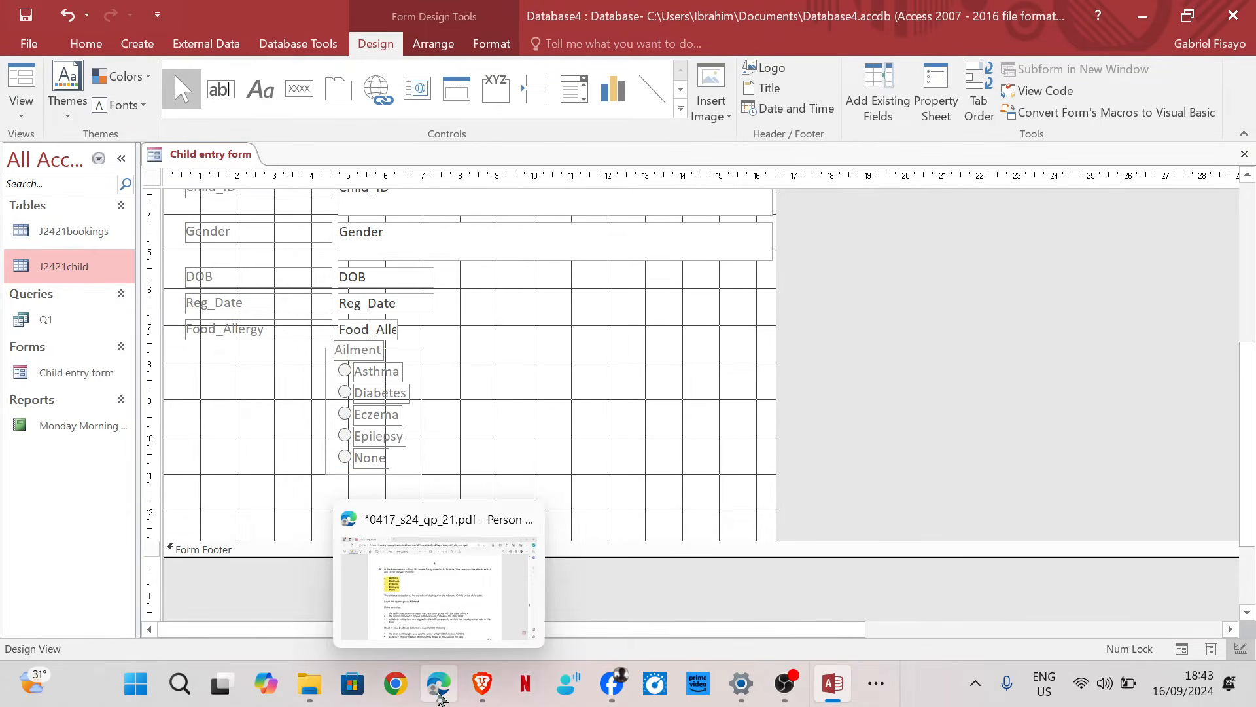
Switch to the exam paper in Edge and read task 16's layout and evidence requirements and the start of task 17.
left_click(439, 696)
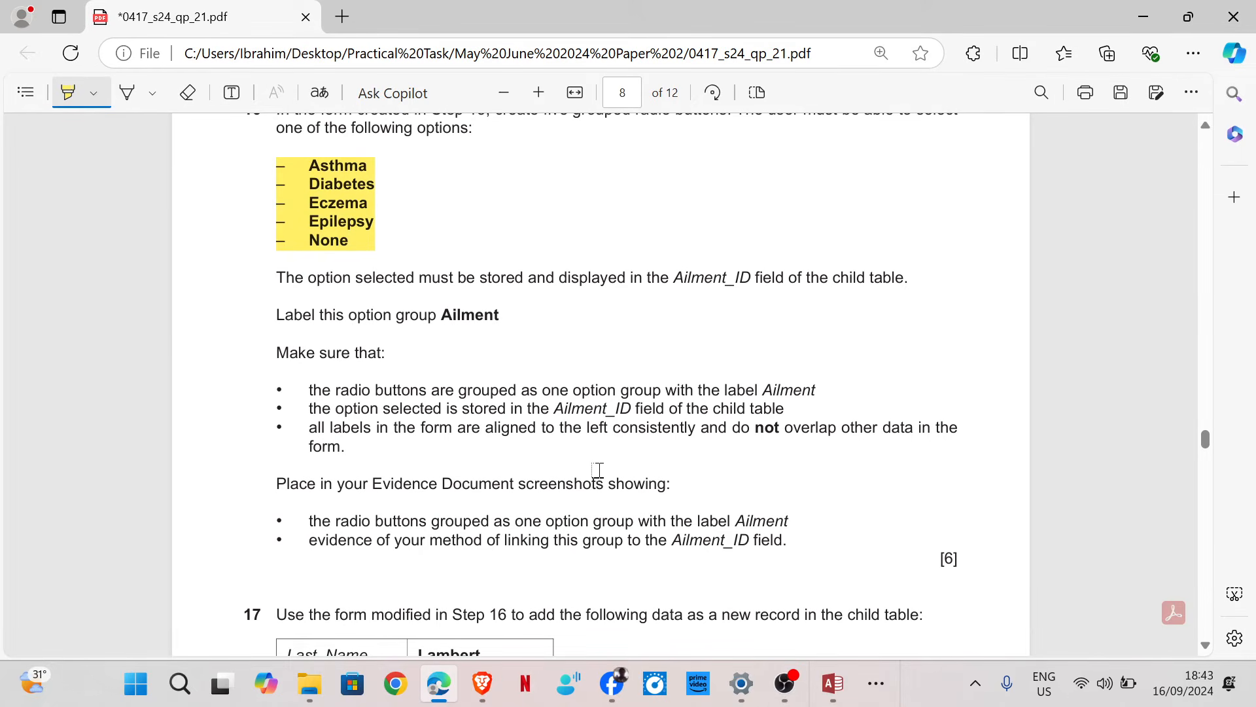
scroll(304, 452, "down", 3)
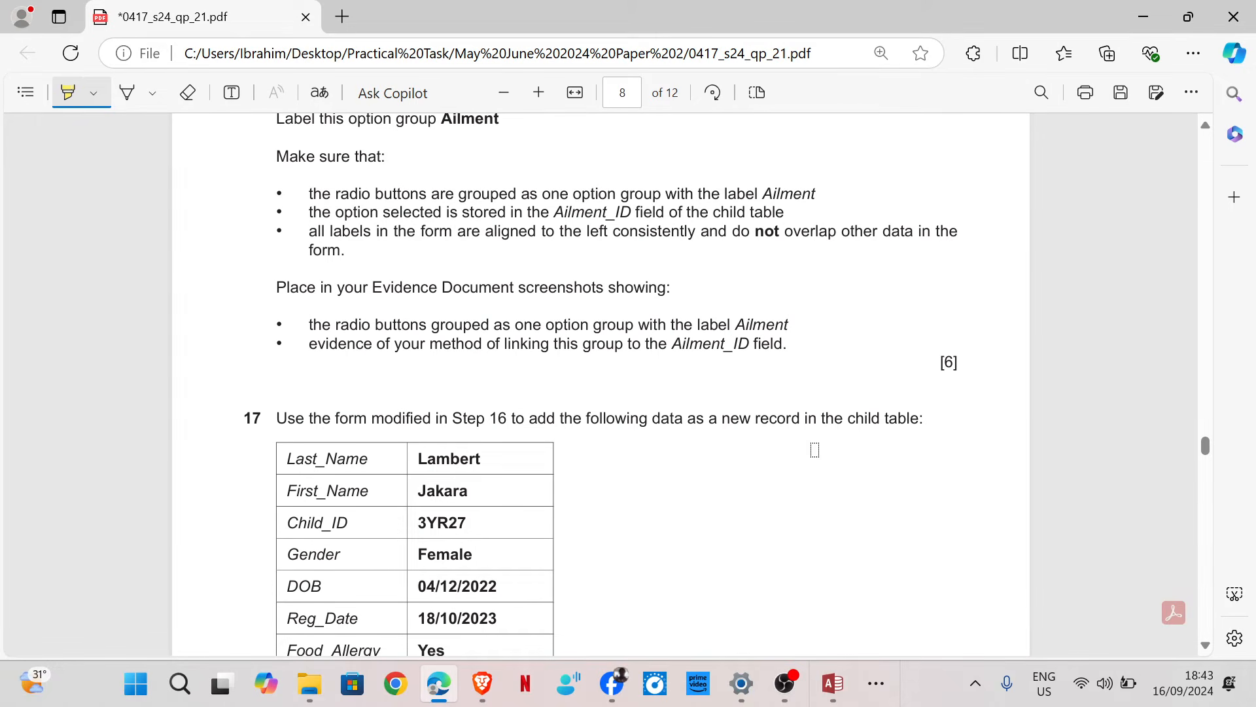
Return to Access, show the Child entry form in Form view and bring all five Ailment options into sight.
mouse_move(833, 687)
left_click(835, 645)
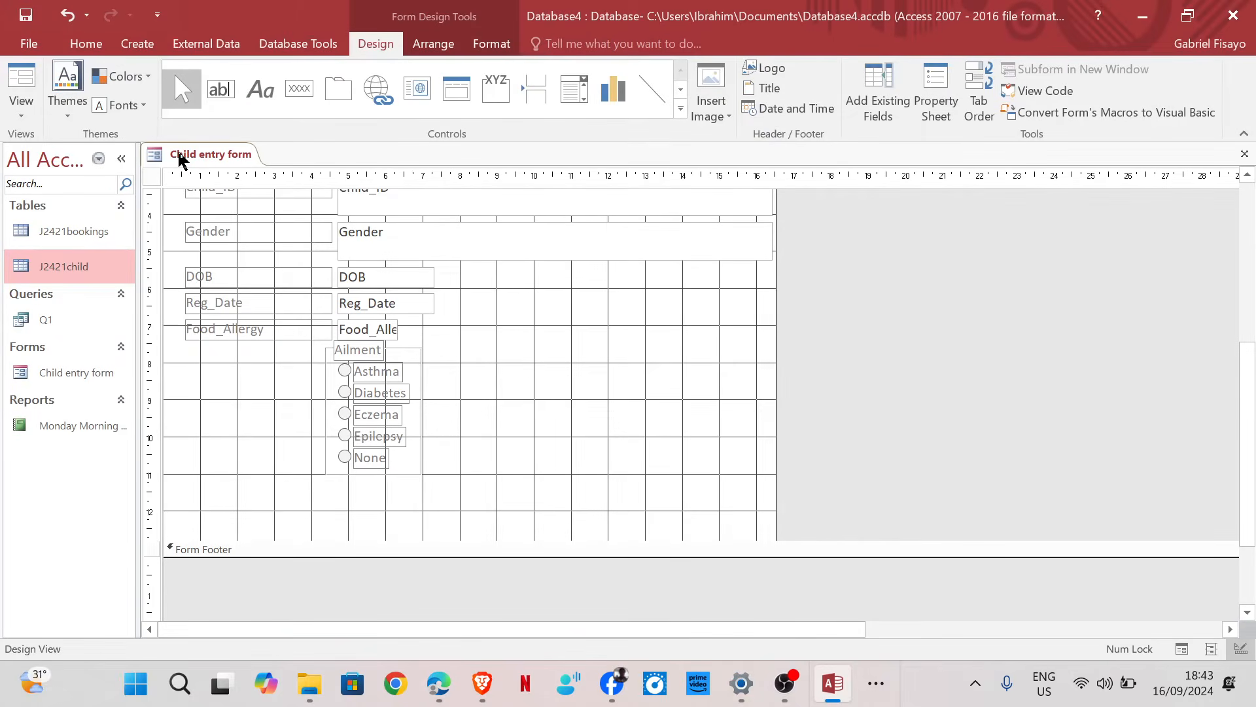
right_click(196, 154)
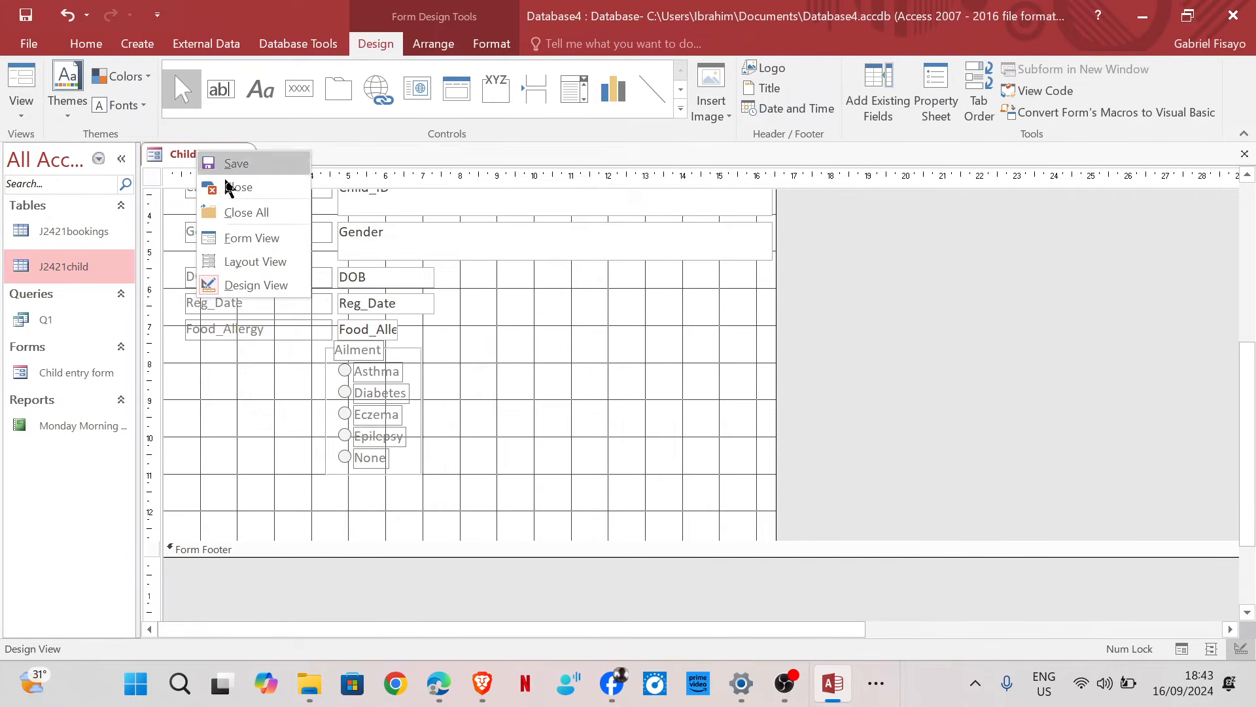
left_click(247, 238)
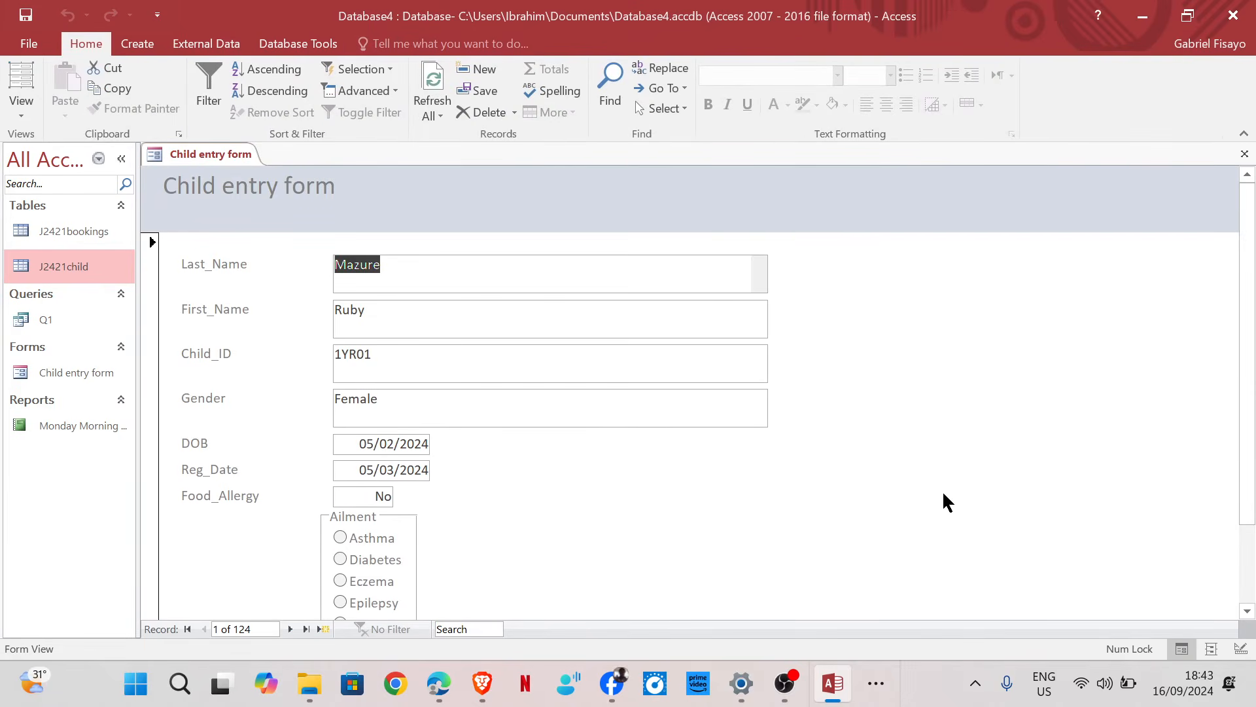
scroll(942, 492, "down", 3)
scroll(931, 494, "up", 3)
scroll(515, 484, "down", 3)
scroll(513, 482, "up", 3)
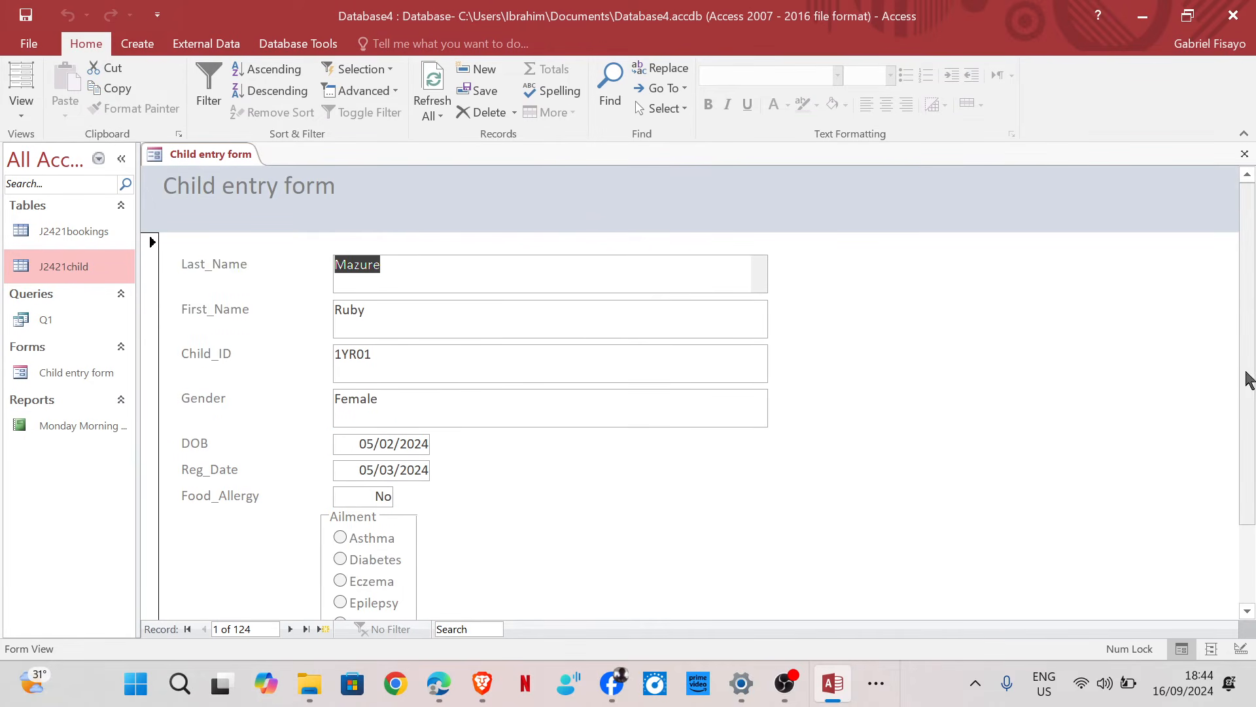
mouse_move(1248, 503)
left_mouse_down()
mouse_move(1250, 477)
mouse_move(1252, 520)
left_mouse_up()
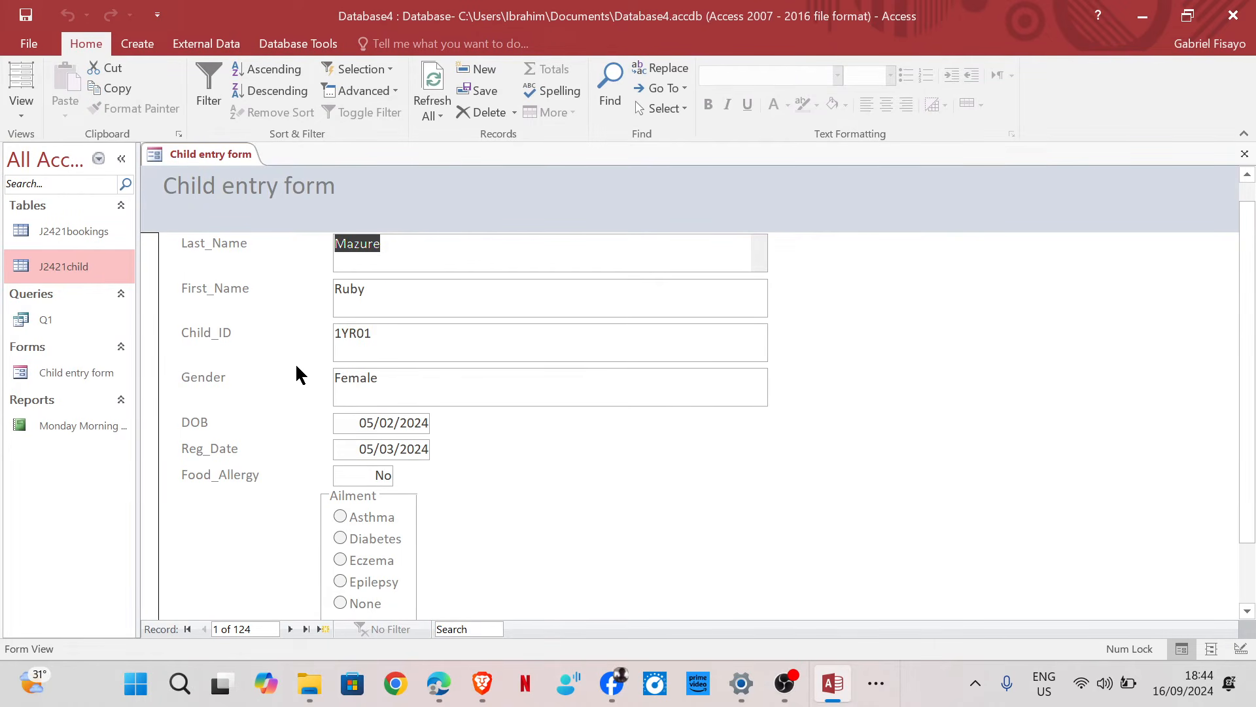
Capture the form with its Ailment option group and paste the screenshot under "Step 17 evidence" in the Word evidence document.
key("super+shift+s")
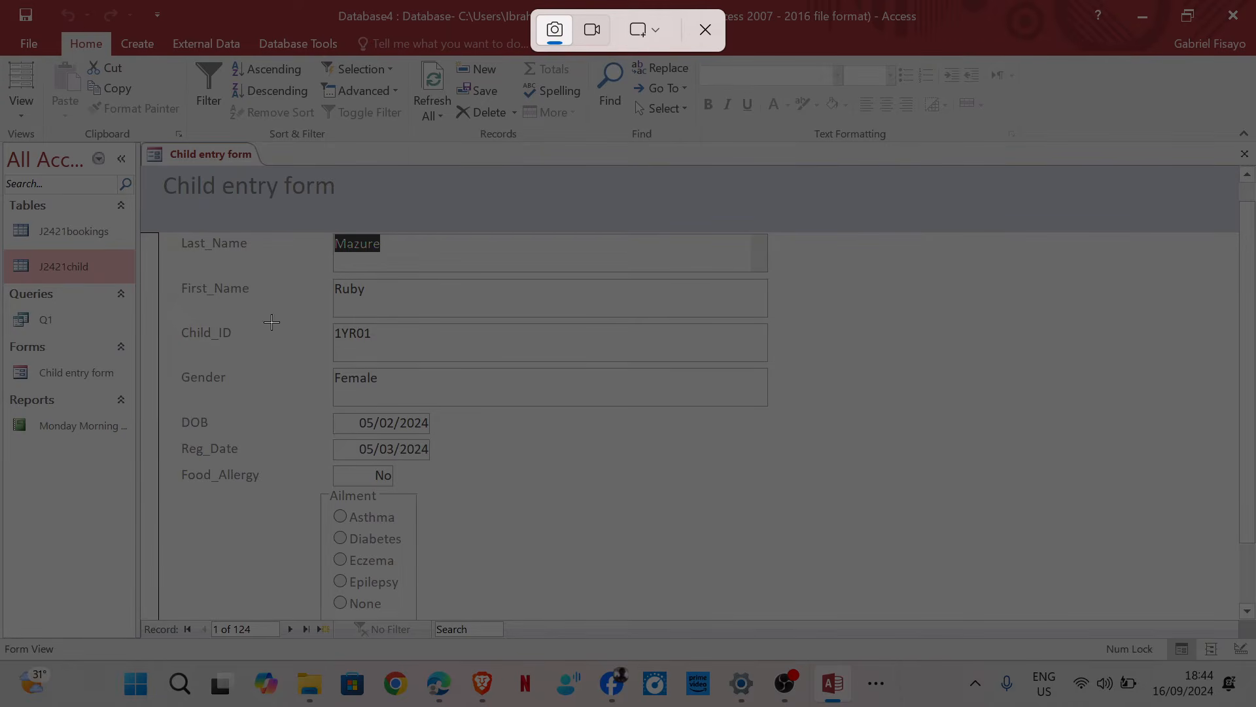
left_click_drag(140, 138, 790, 618)
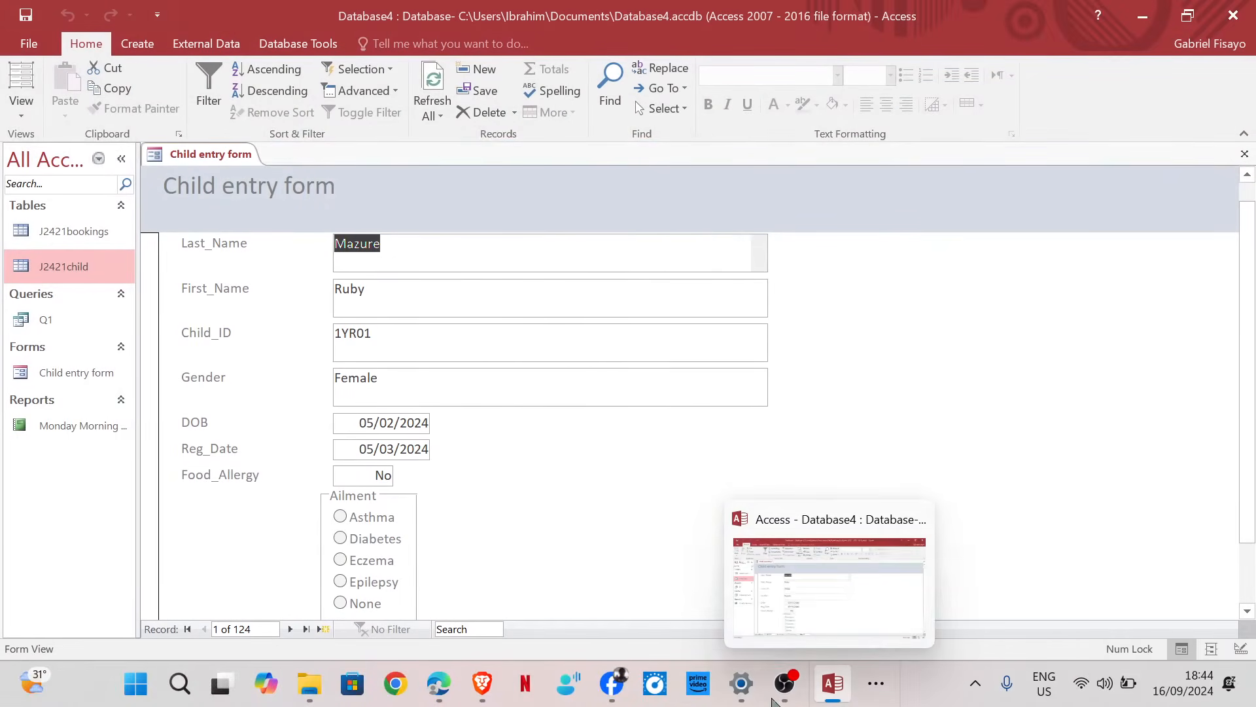
left_click(876, 683)
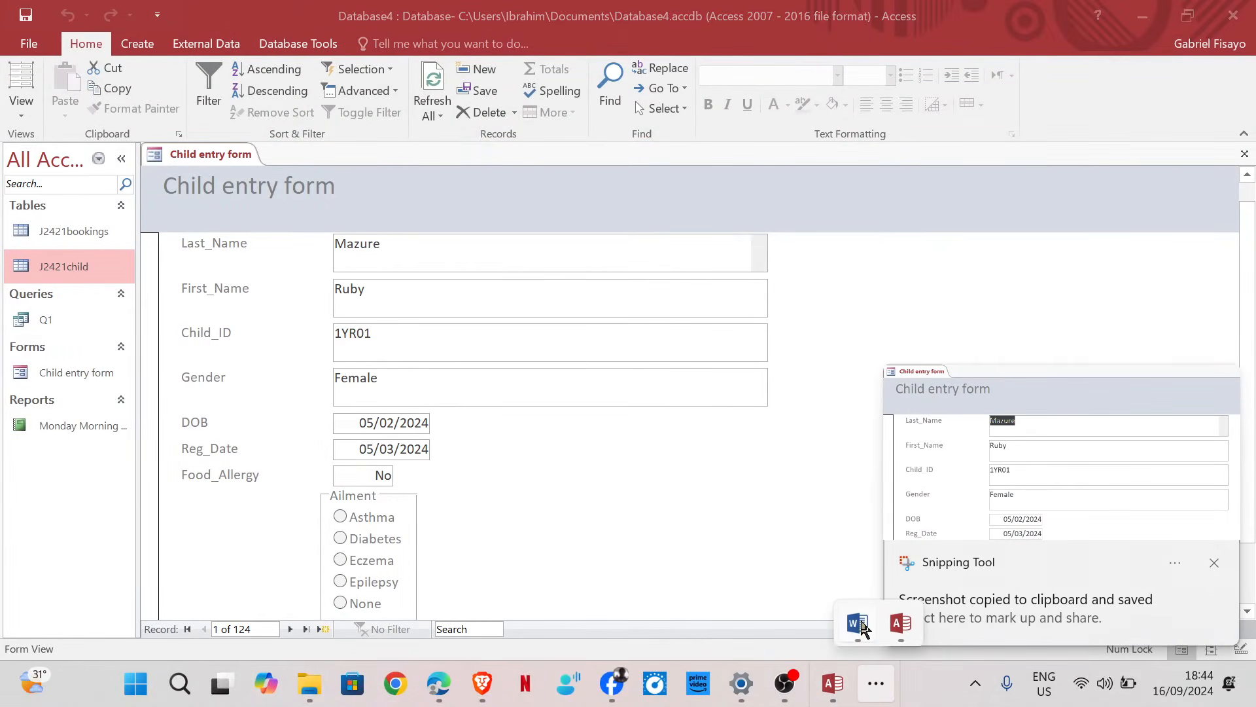
left_click(859, 624)
scroll(392, 549, "down", 3)
left_click(394, 566)
key("ctrl+v")
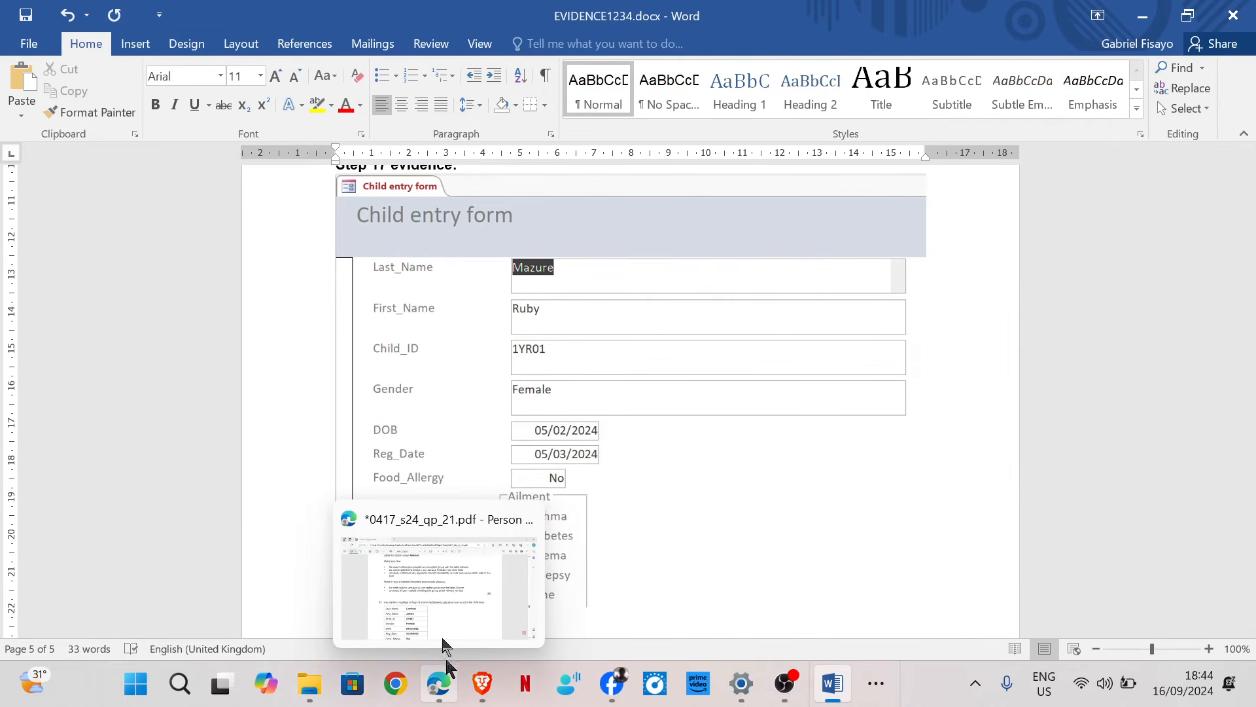
Back in Access, open the form in Design view and display the Ailment option group's Control Source in the Property Sheet.
left_click(438, 683)
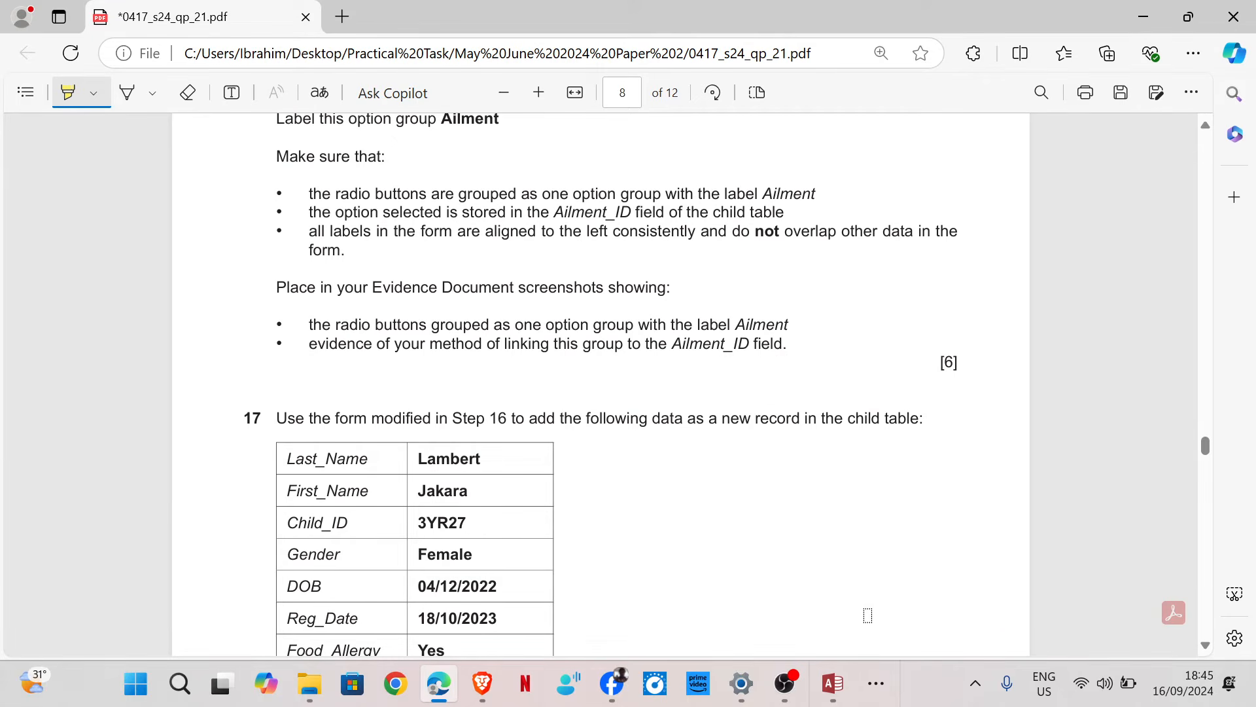
mouse_move(832, 683)
left_click(823, 606)
right_click(209, 163)
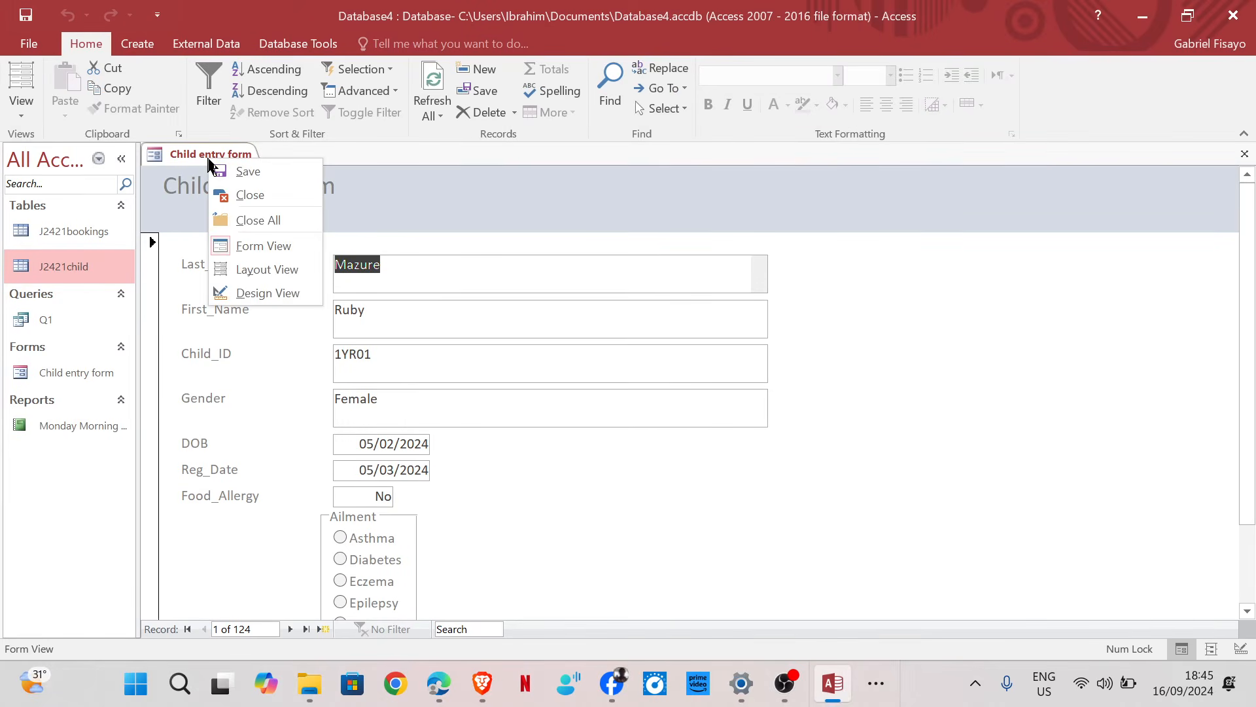
left_click(261, 292)
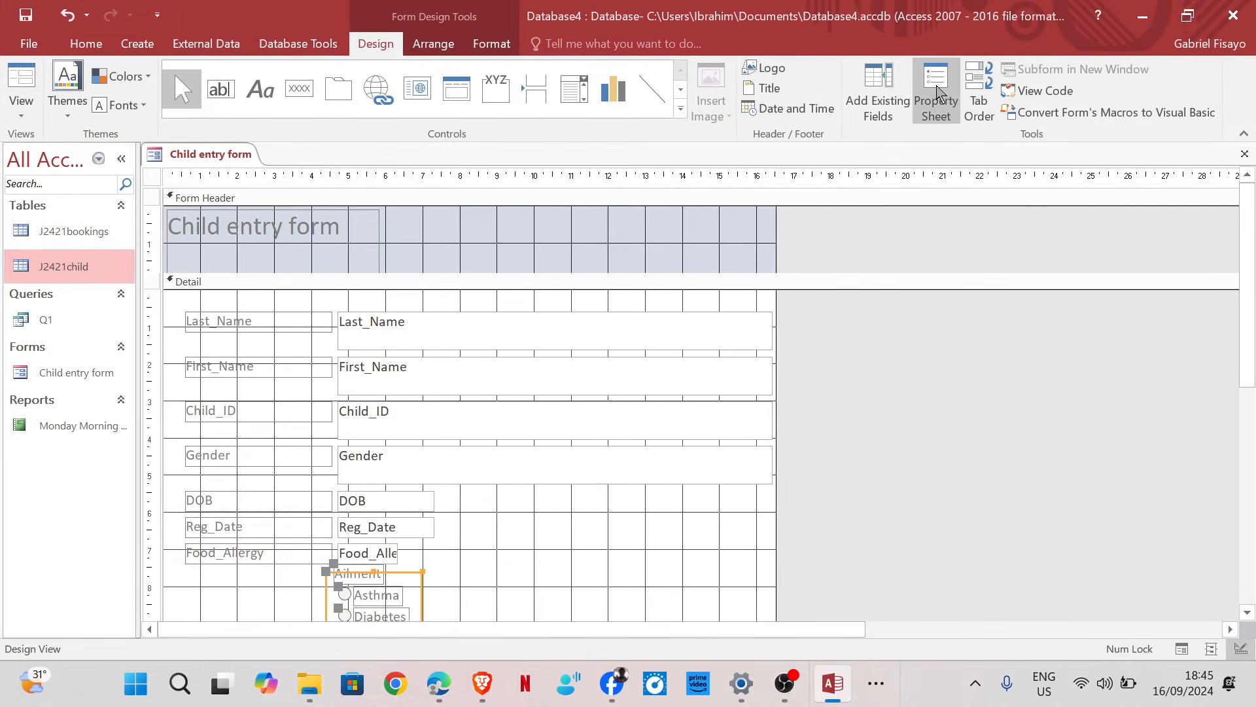
left_click(937, 94)
left_click(1150, 254)
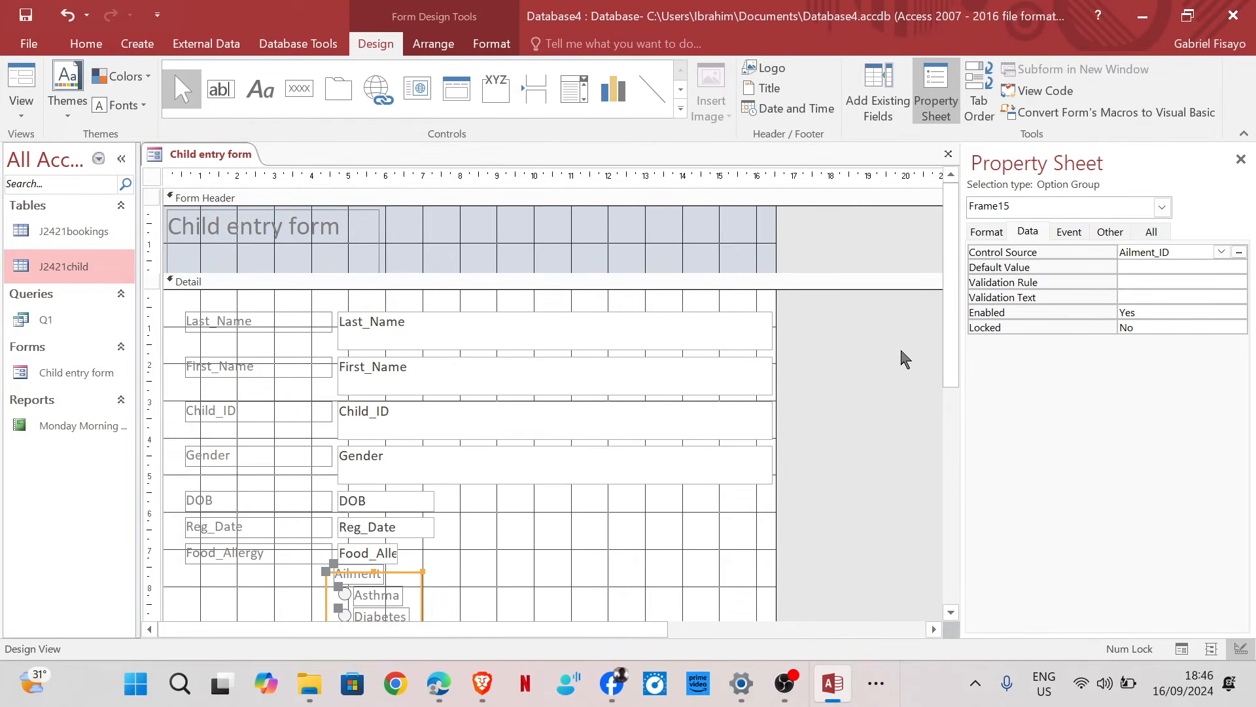
Capture the Property Sheet's data properties and paste the image on a new line below the form screenshot in the Word document.
key("super+shift+s")
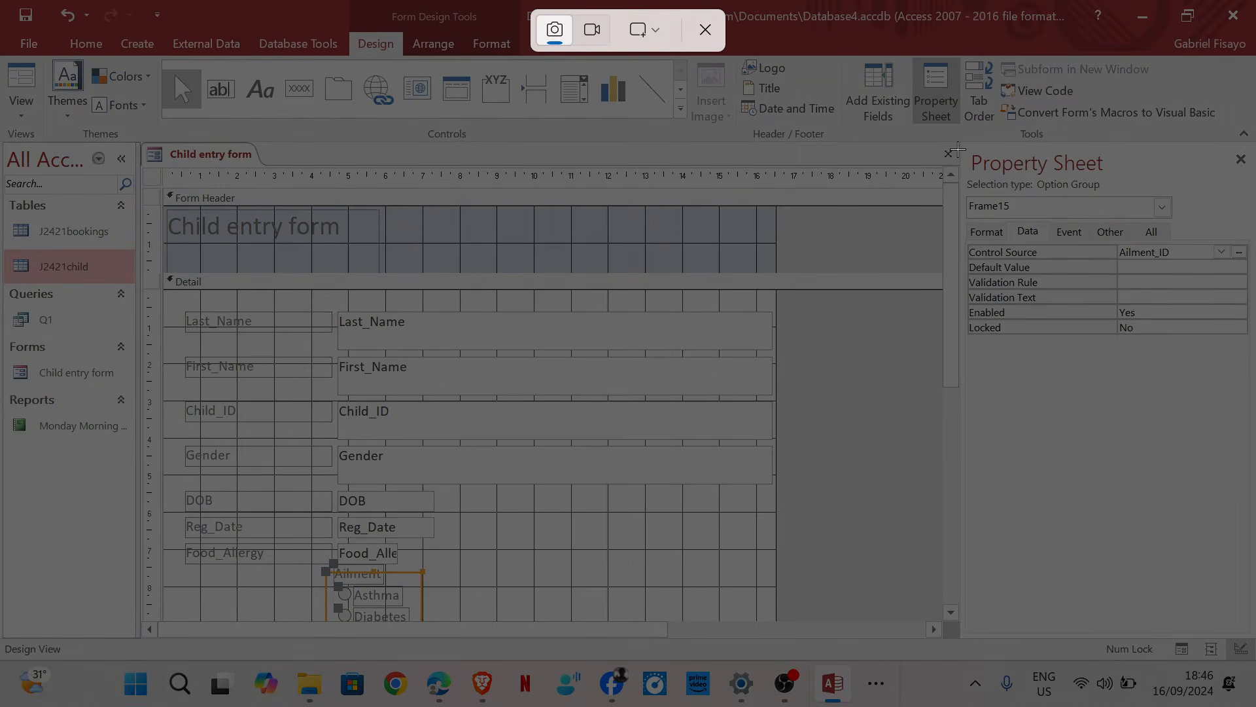
left_click_drag(961, 146, 1251, 297)
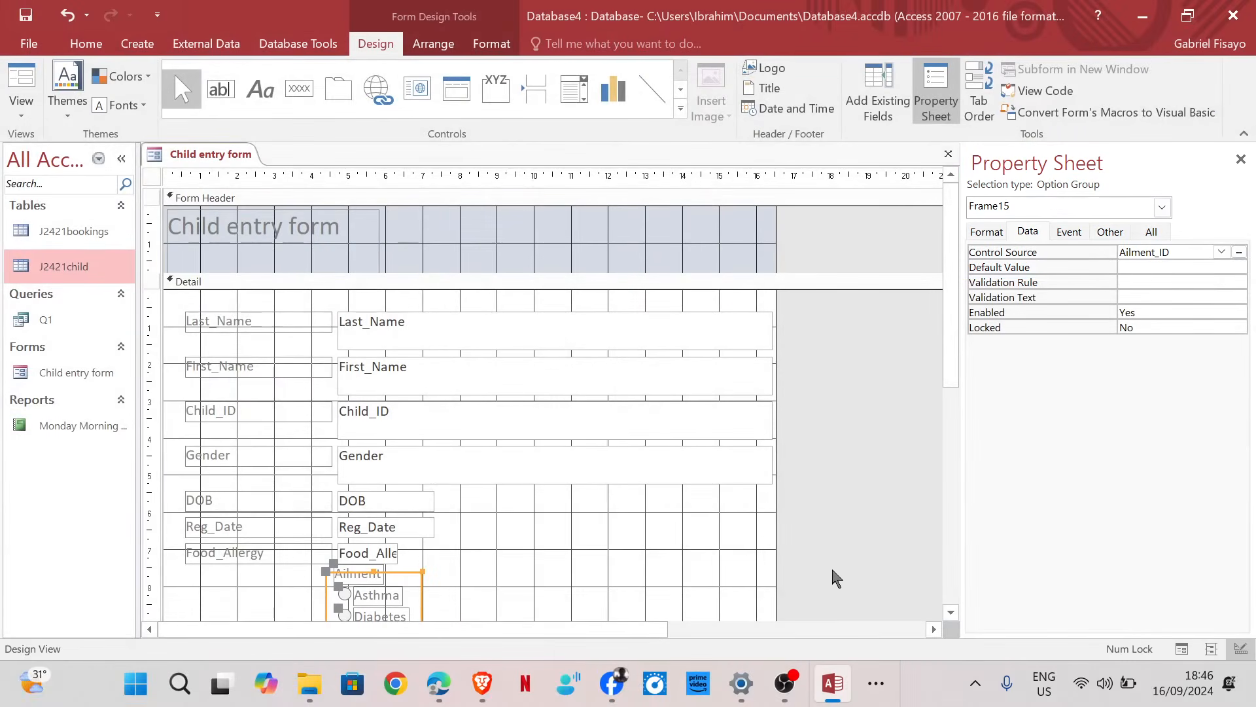
mouse_move(833, 684)
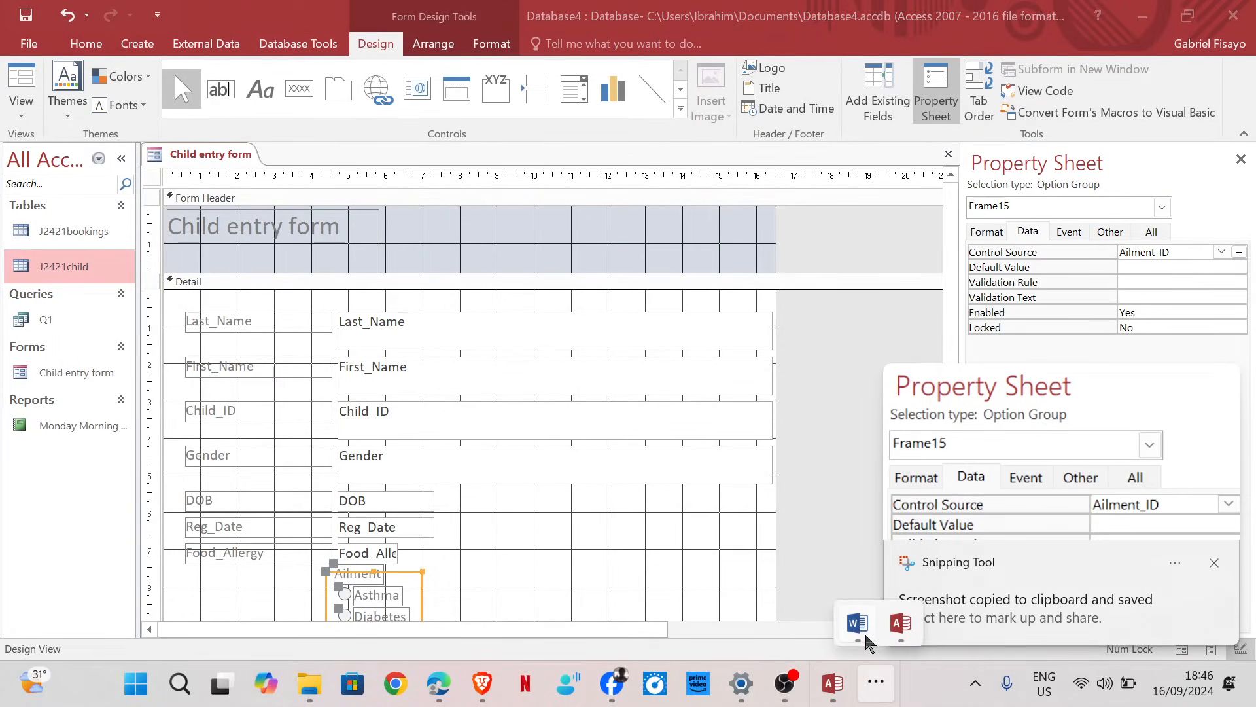
left_click(850, 615)
scroll(630, 479, "down", 3)
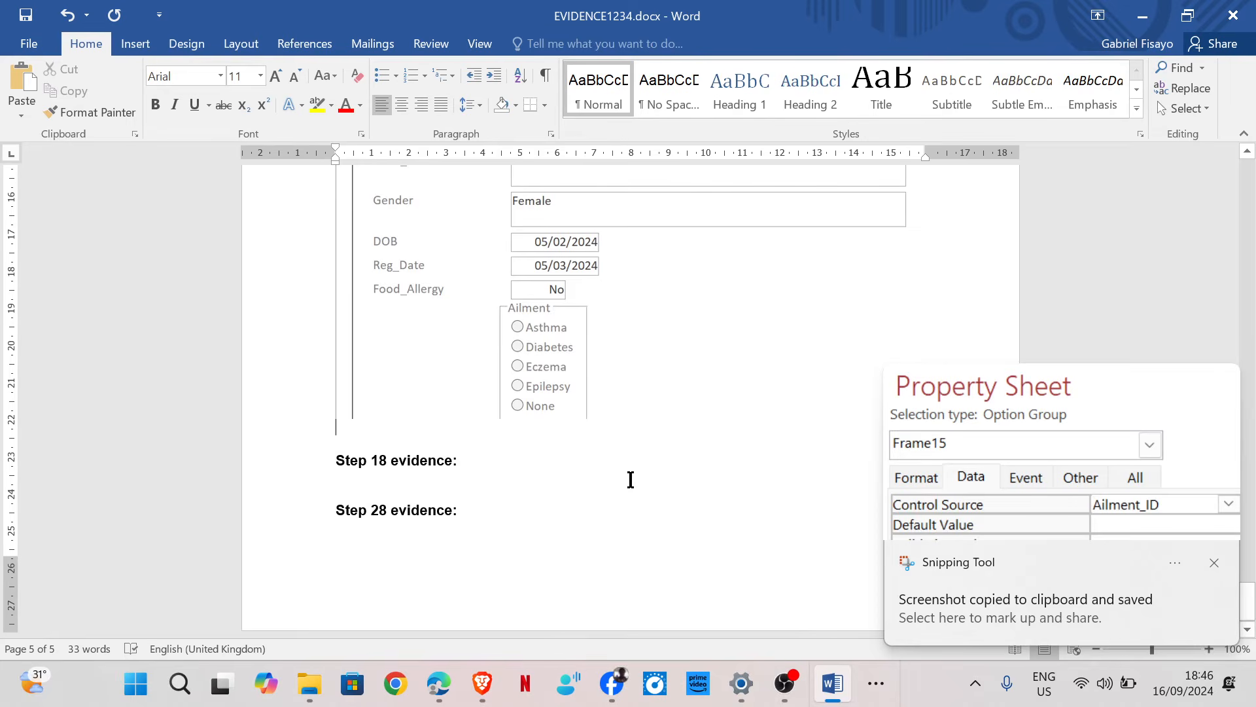
key("Return")
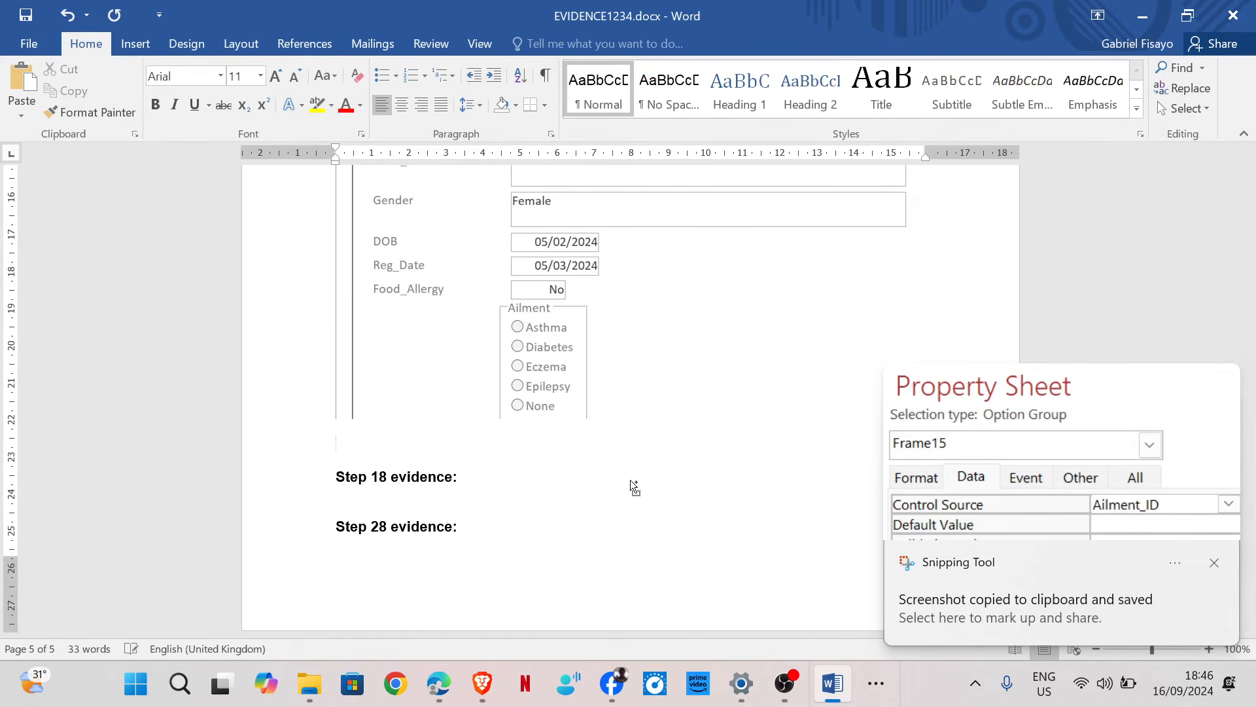
key("ctrl+v")
left_click(1146, 11)
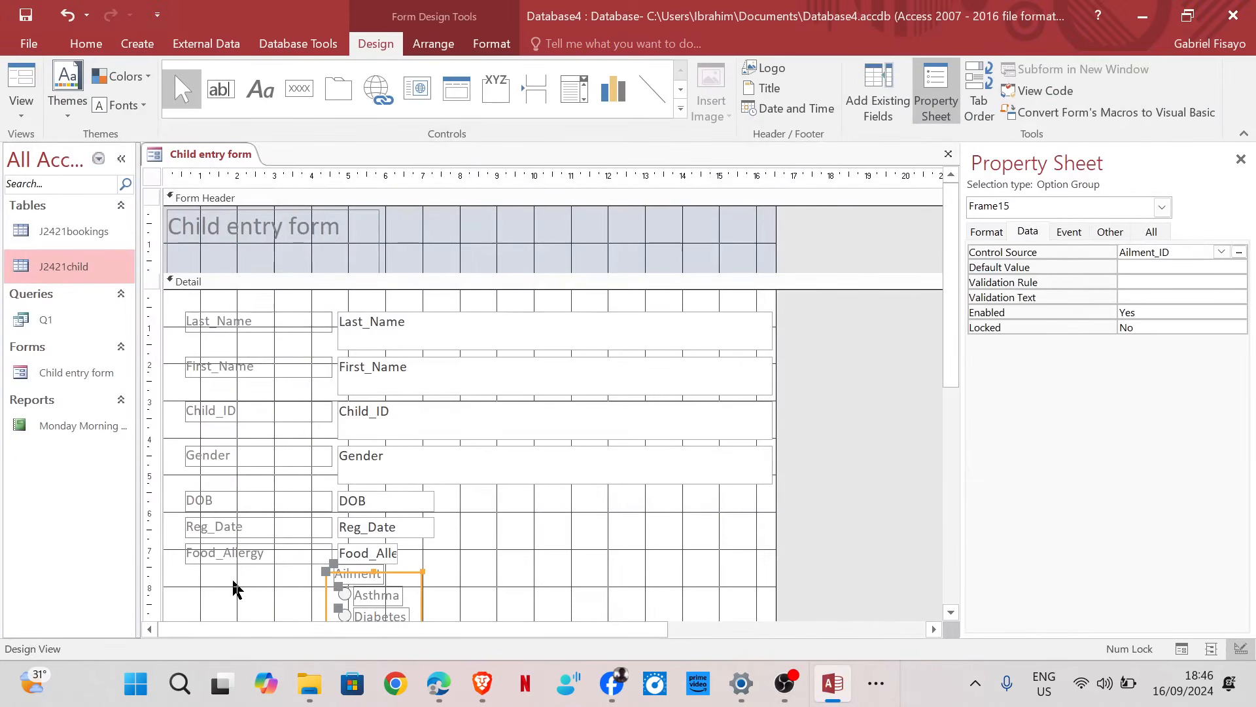
Read task 17's record data in the Edge exam paper, and start a new blank record in Access in the form's Form view.
mouse_move(438, 683)
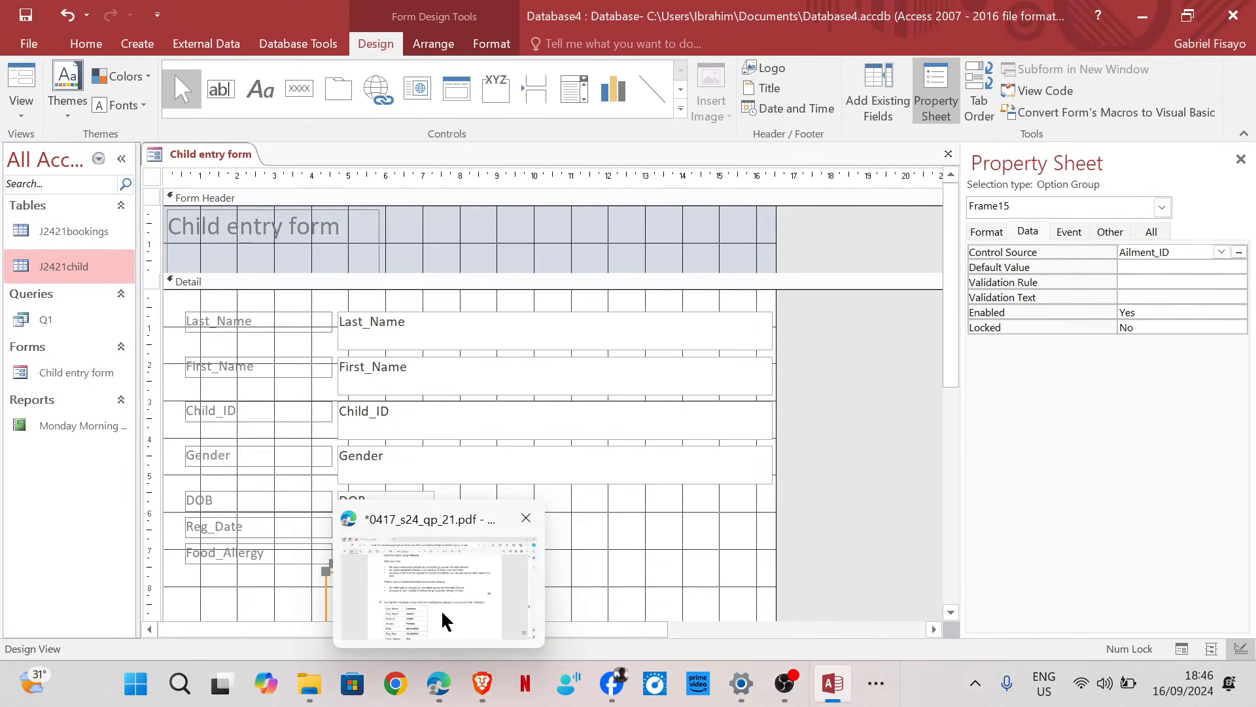
left_click(440, 622)
scroll(356, 340, "down", 4)
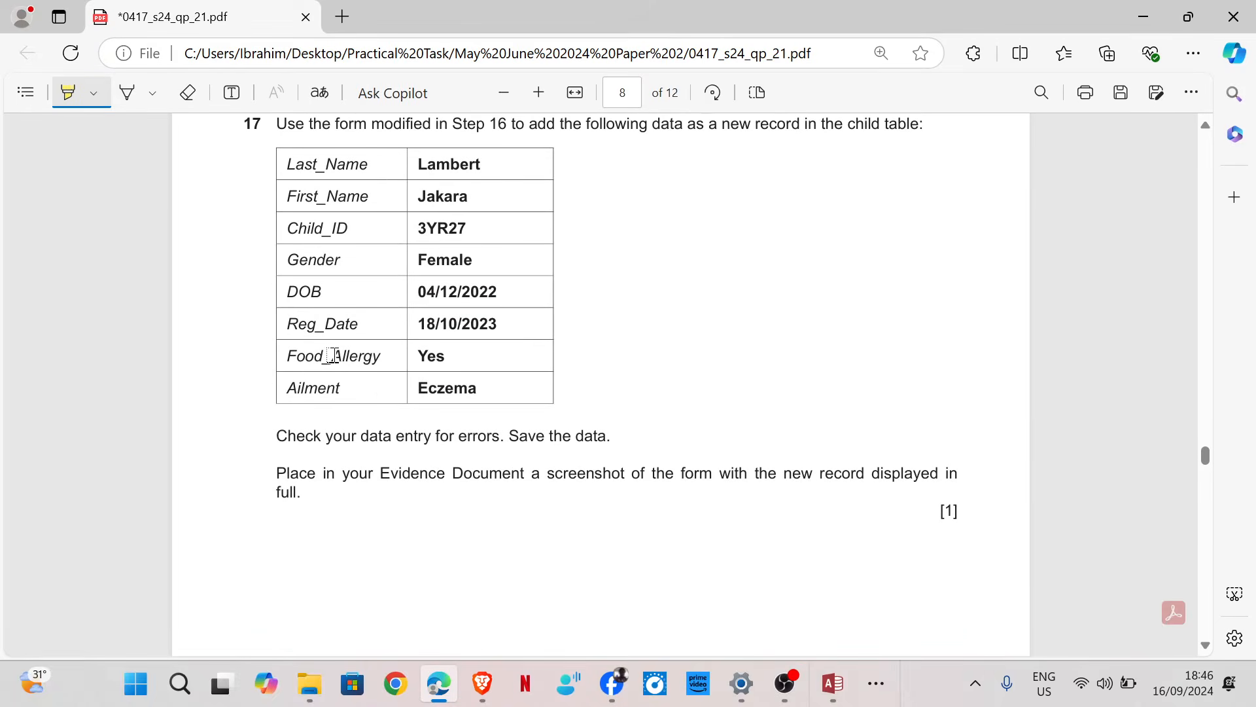
scroll(364, 301, "up", 1)
scroll(363, 300, "up", 1)
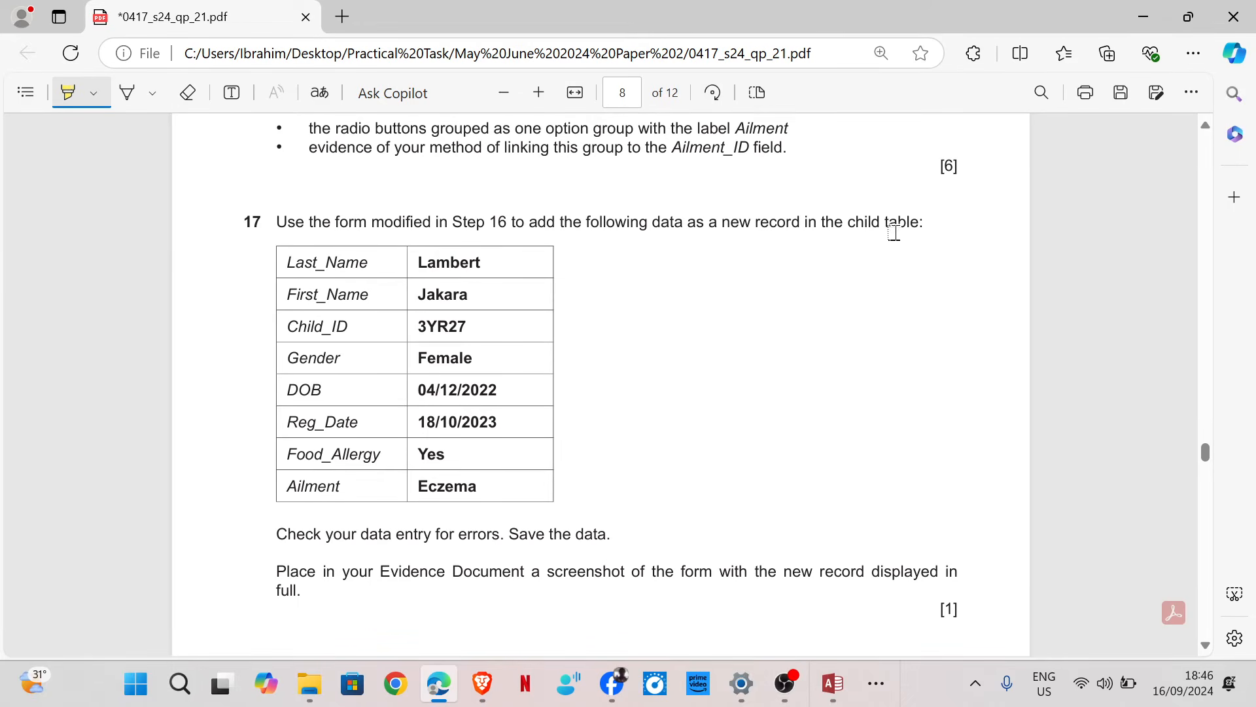
left_click(832, 683)
right_click(177, 151)
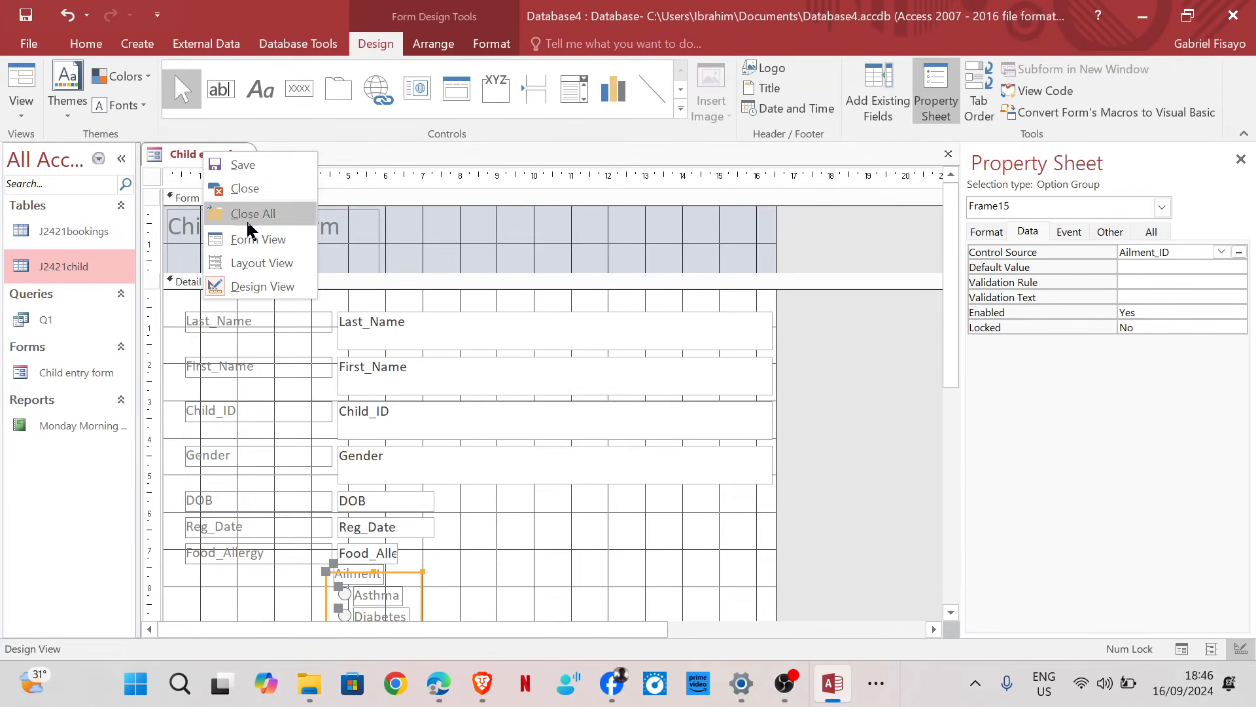
left_click(255, 234)
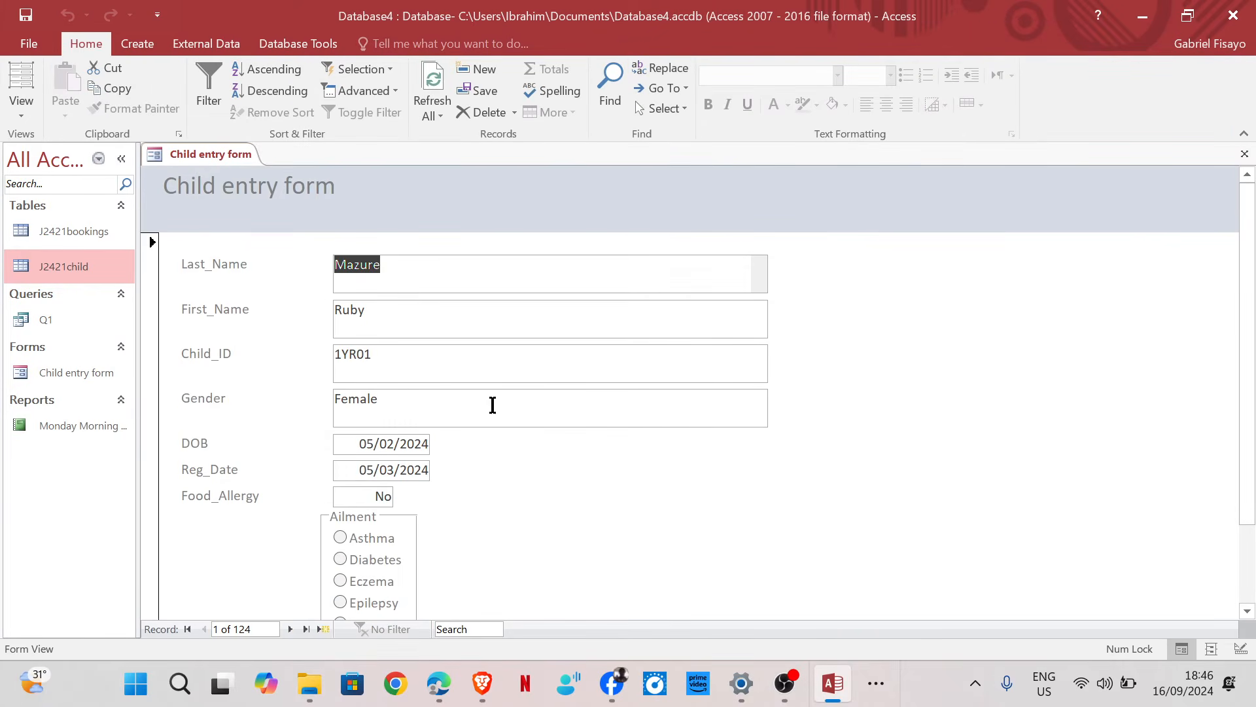
left_click(321, 629)
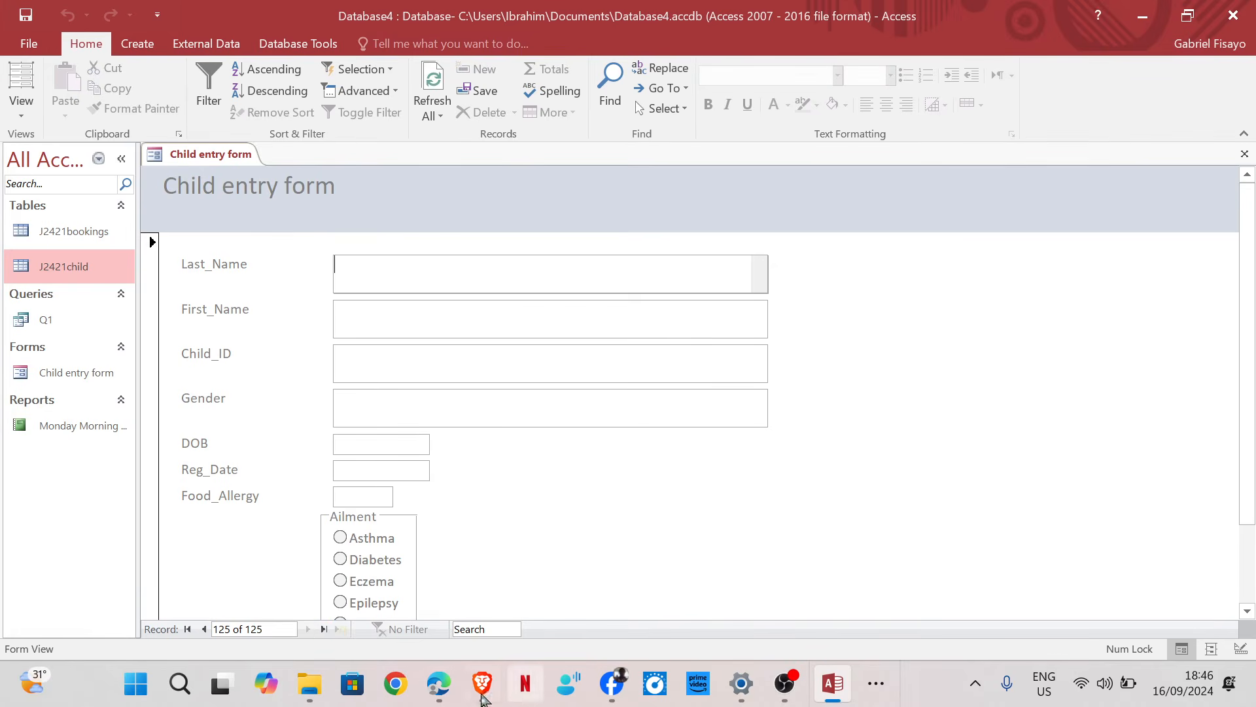
Fill in the child's last name and first name in the new record.
mouse_move(444, 691)
mouse_move(449, 597)
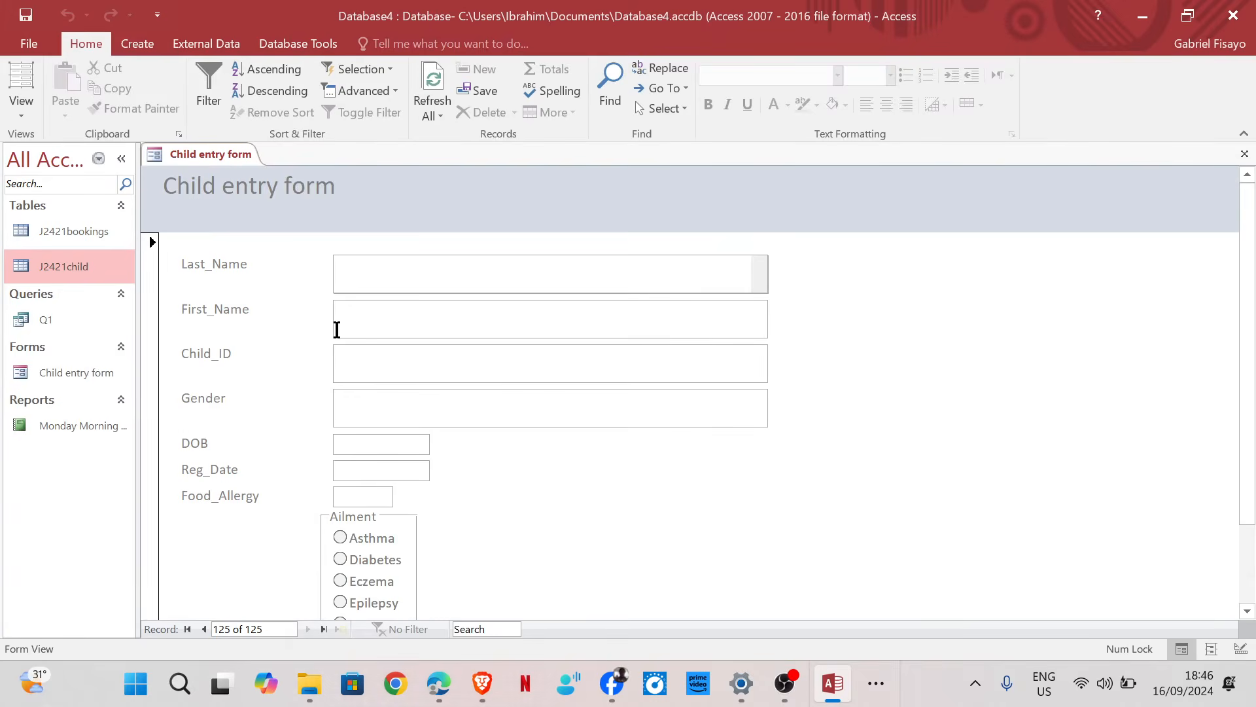
type("Lambert")
left_click(358, 331)
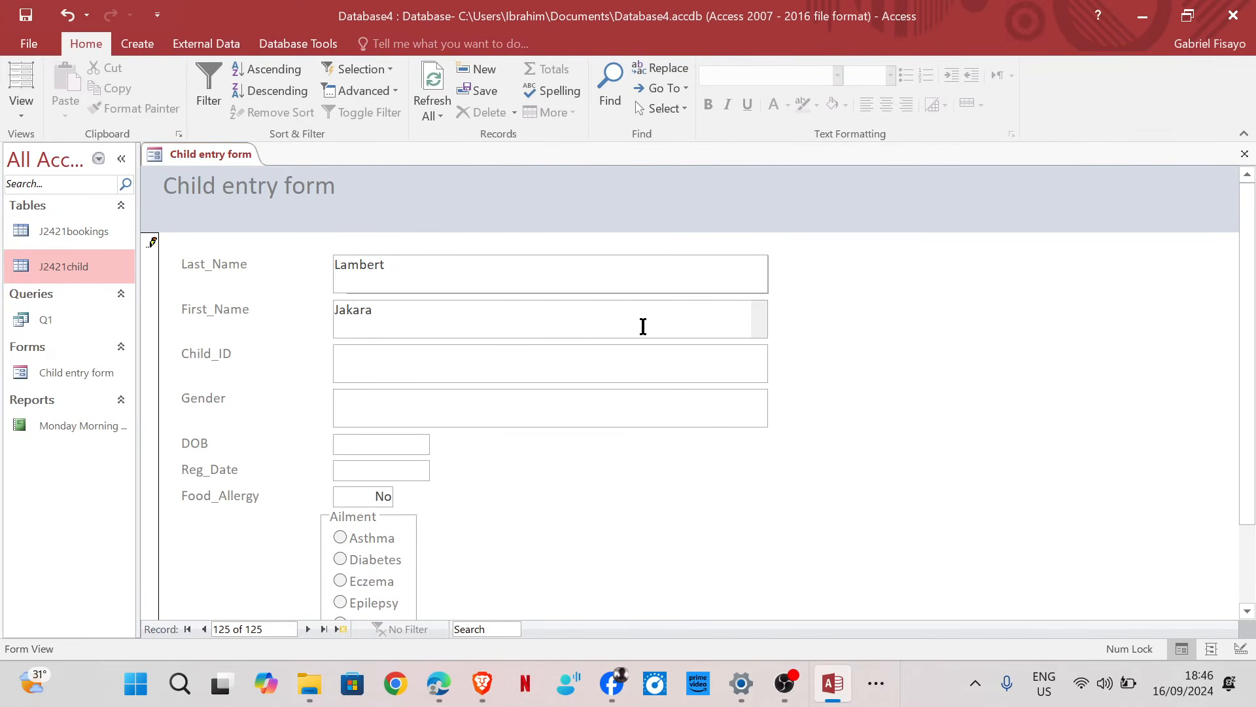
Cut the child's ID out of the First_Name field and place it in the Child_ID field.
mouse_move(435, 623)
key("shift+Left")
key("shift+Left")
key("shift+Left")
key("shift+Left")
key("shift+Left")
key("ctrl+x")
left_click(506, 373)
key("ctrl+v")
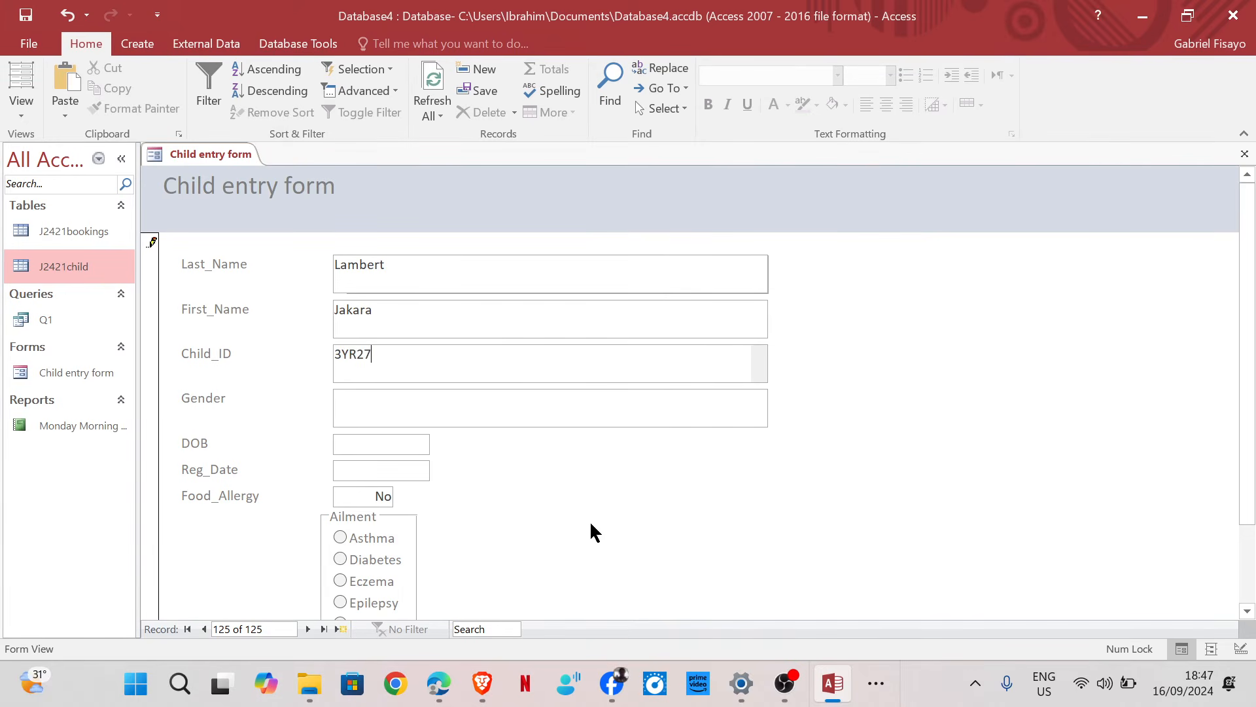
Switch to the exam paper in Edge, turn off highlighting and copy the date of birth from task 17's table.
mouse_move(437, 586)
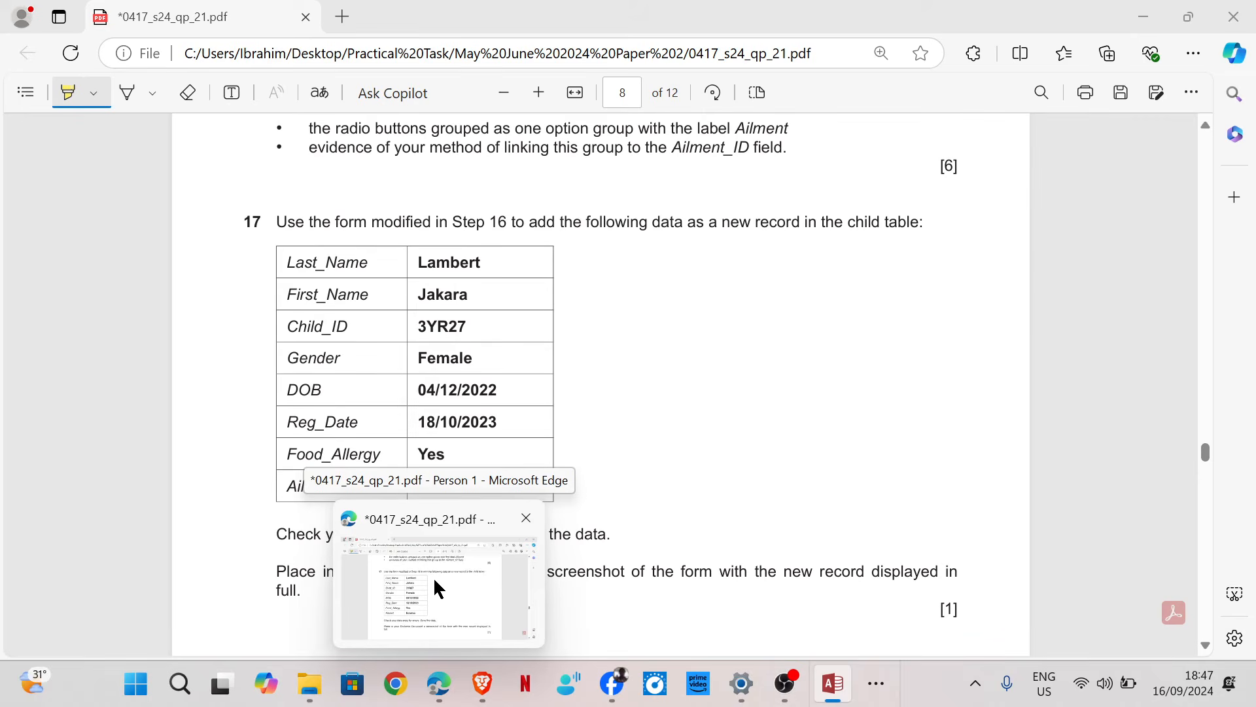
left_click(434, 579)
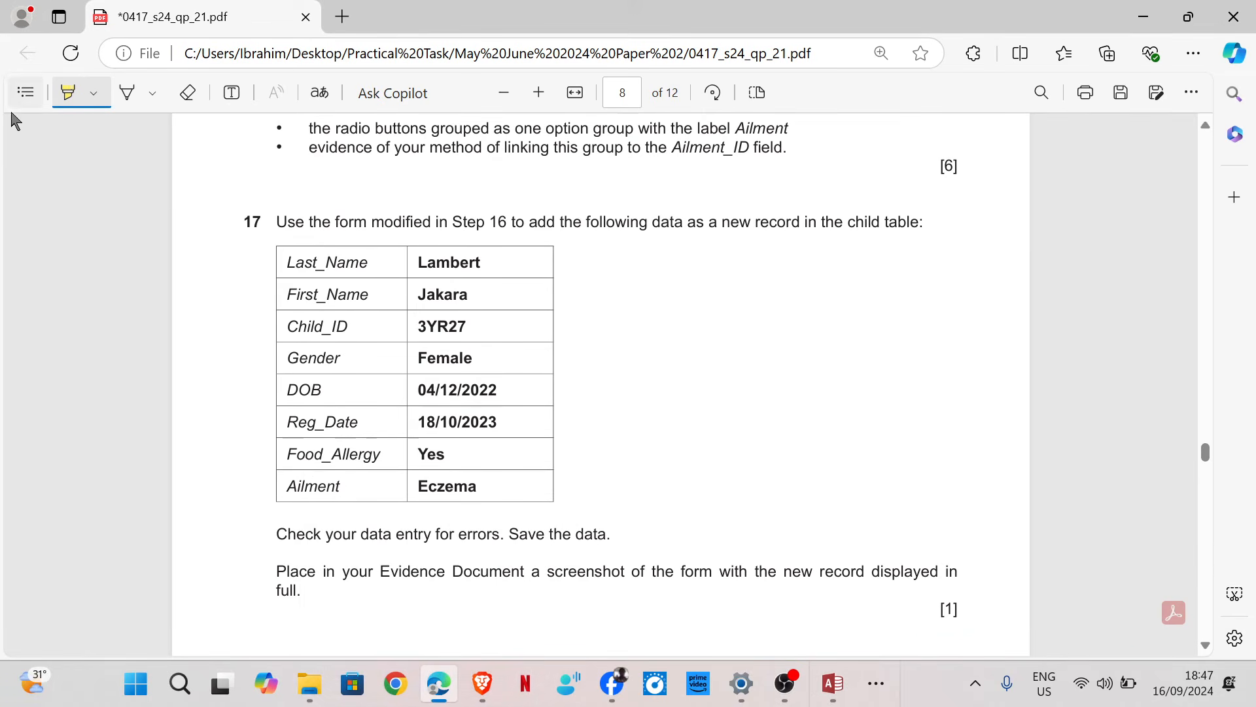
left_click(70, 95)
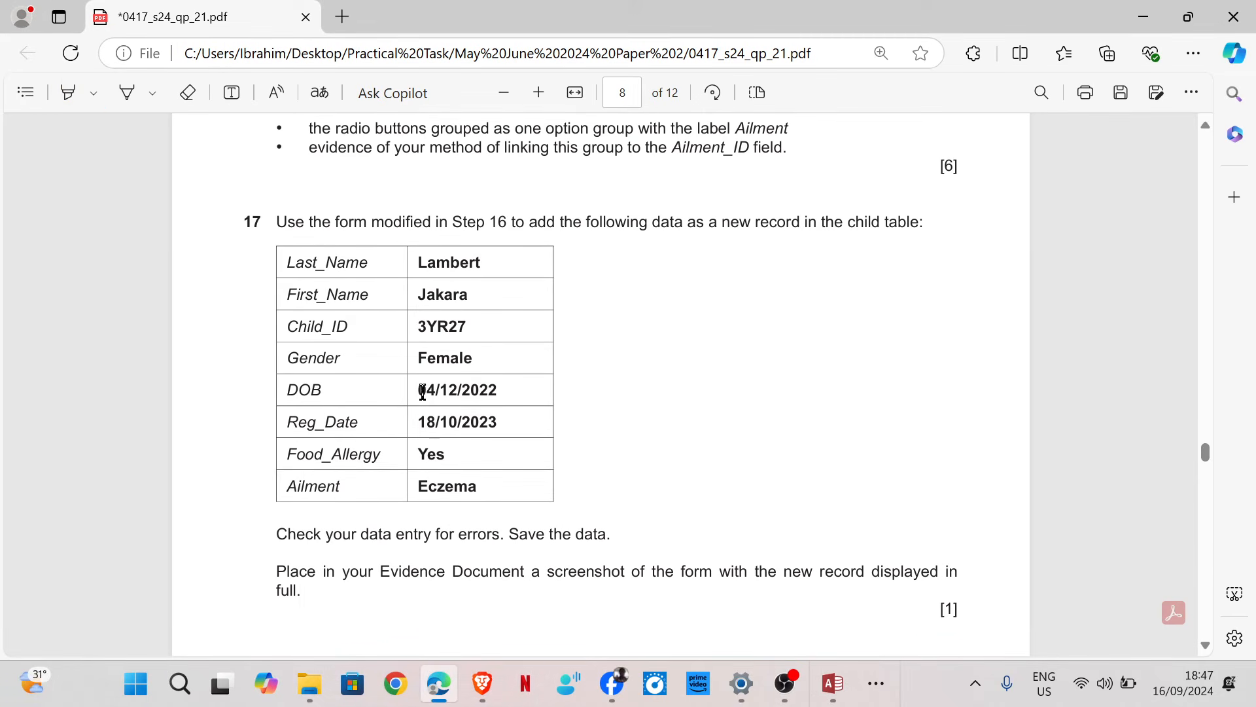
double_click(460, 393)
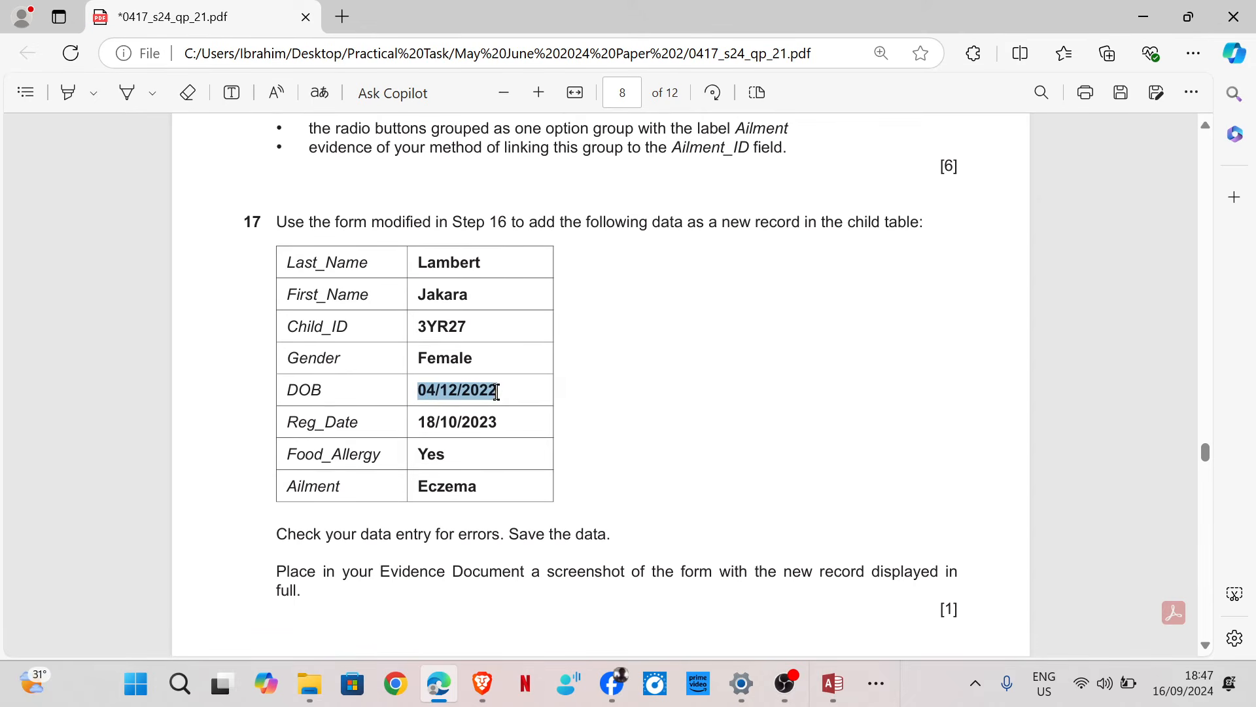
Return to the Access form, enter "female" as the gender and paste the copied date of birth into the DOB field.
mouse_move(833, 684)
left_click(821, 603)
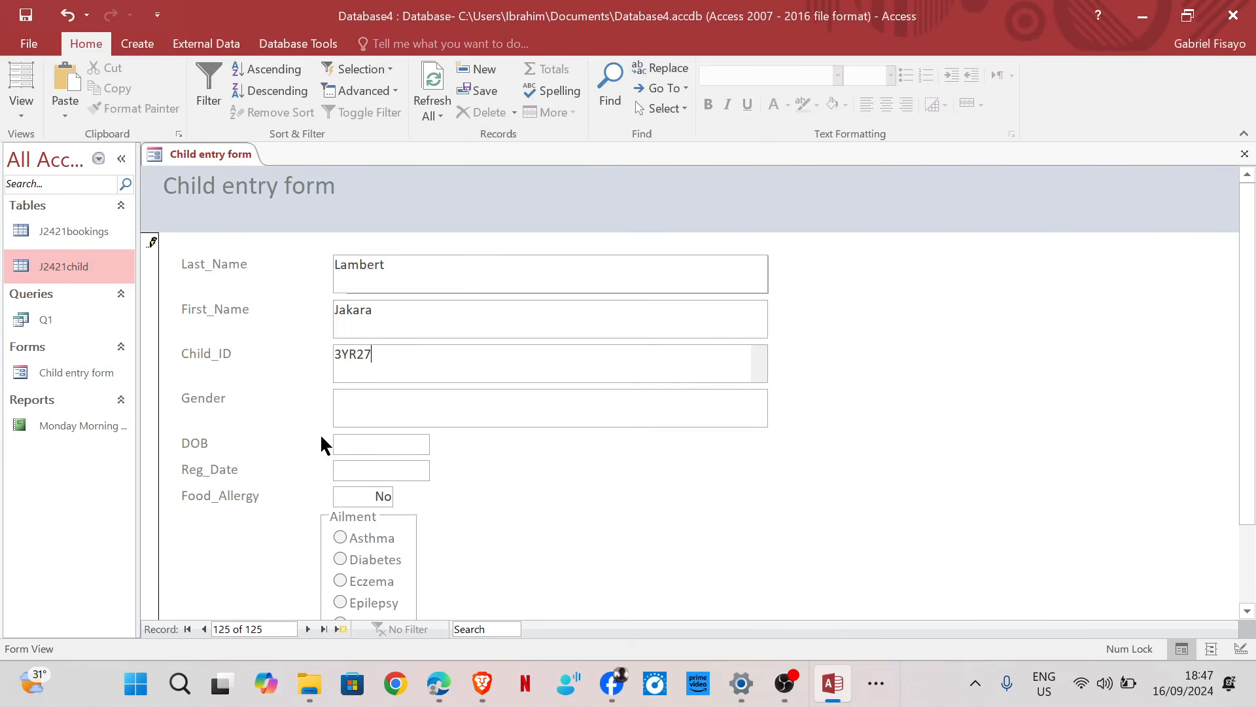
left_click(379, 409)
type("female")
left_click(395, 444)
key("ctrl+v")
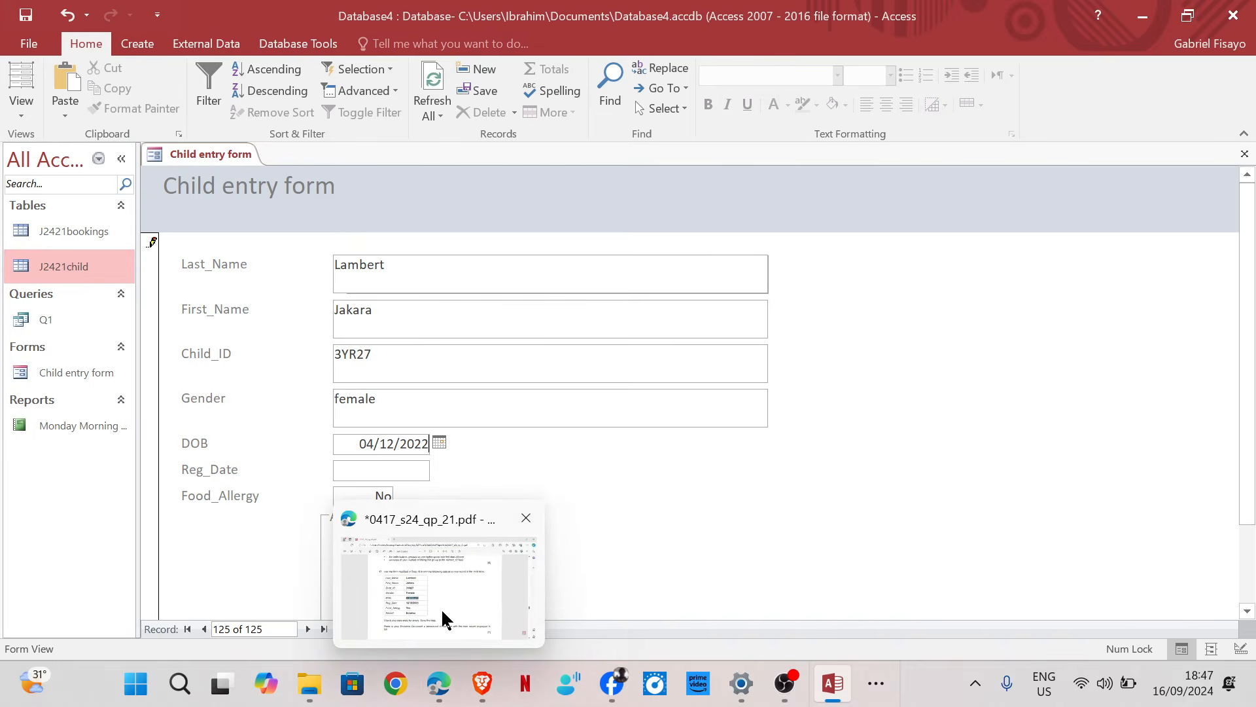
Copy the registration date 18/10/2023 from task 17's table in the Edge exam paper and paste it into the Access form's Reg_Date field.
left_click(440, 609)
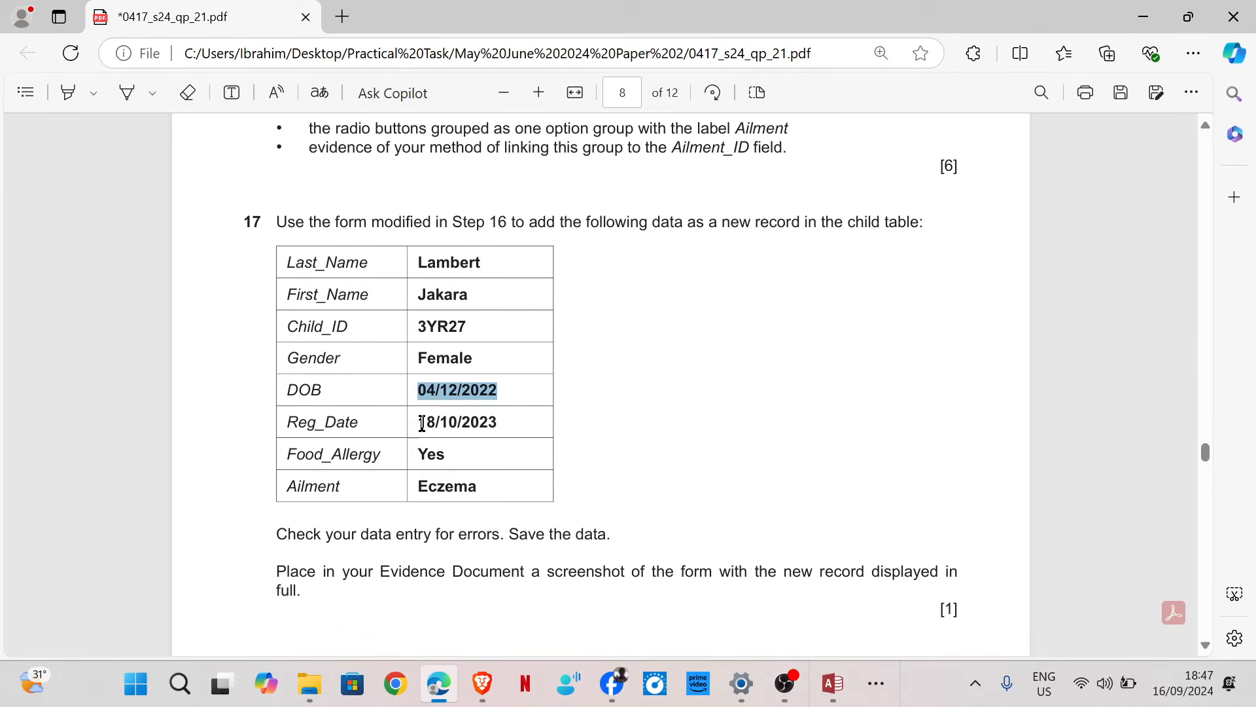
left_click_drag(421, 424, 501, 424)
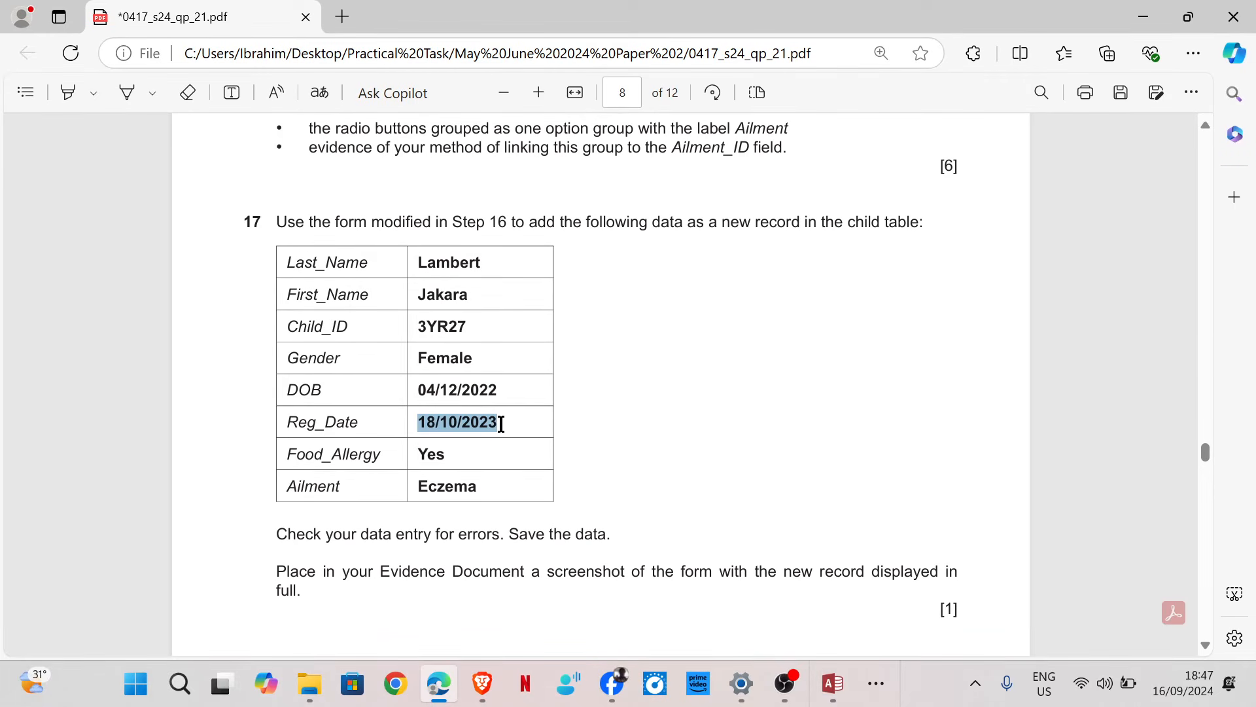
mouse_move(841, 685)
left_click(818, 536)
left_click(363, 473)
key("ctrl+v")
Enter "yes" as the food allergy and choose Eczema in the Ailment option group.
left_click(373, 493)
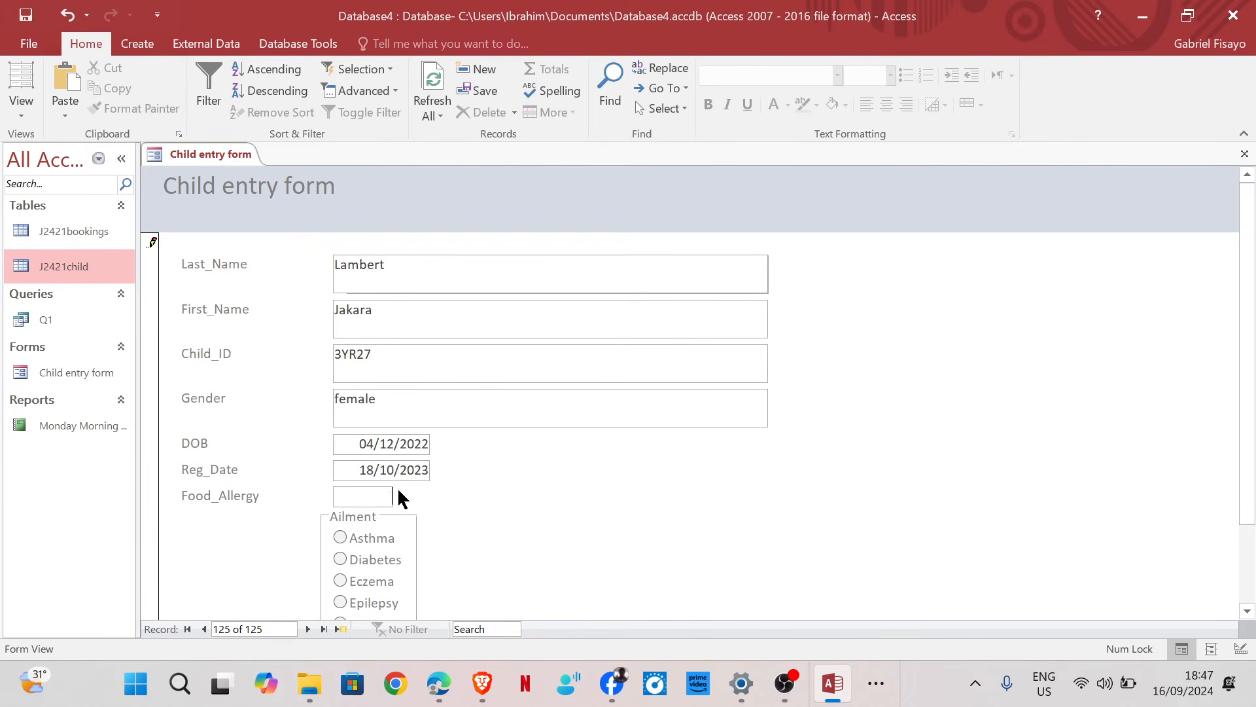
type("yes")
mouse_move(439, 684)
left_click(429, 561)
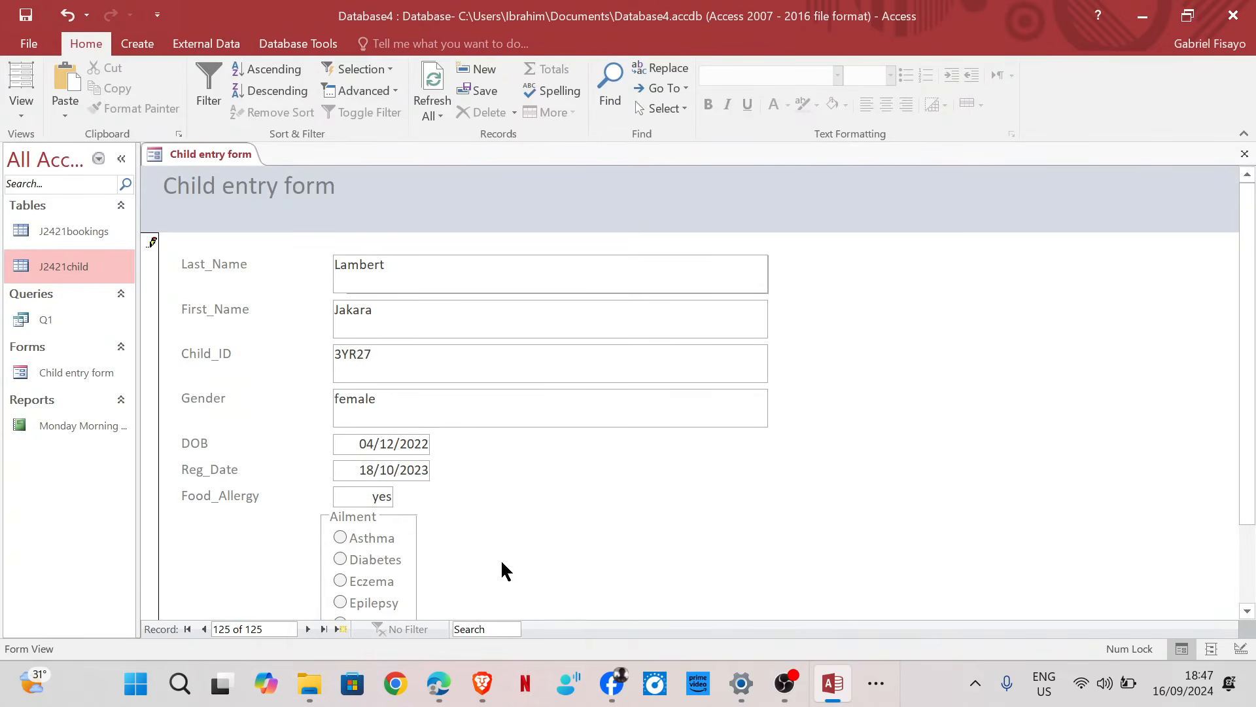
scroll(569, 482, "down", 2)
left_click(371, 492)
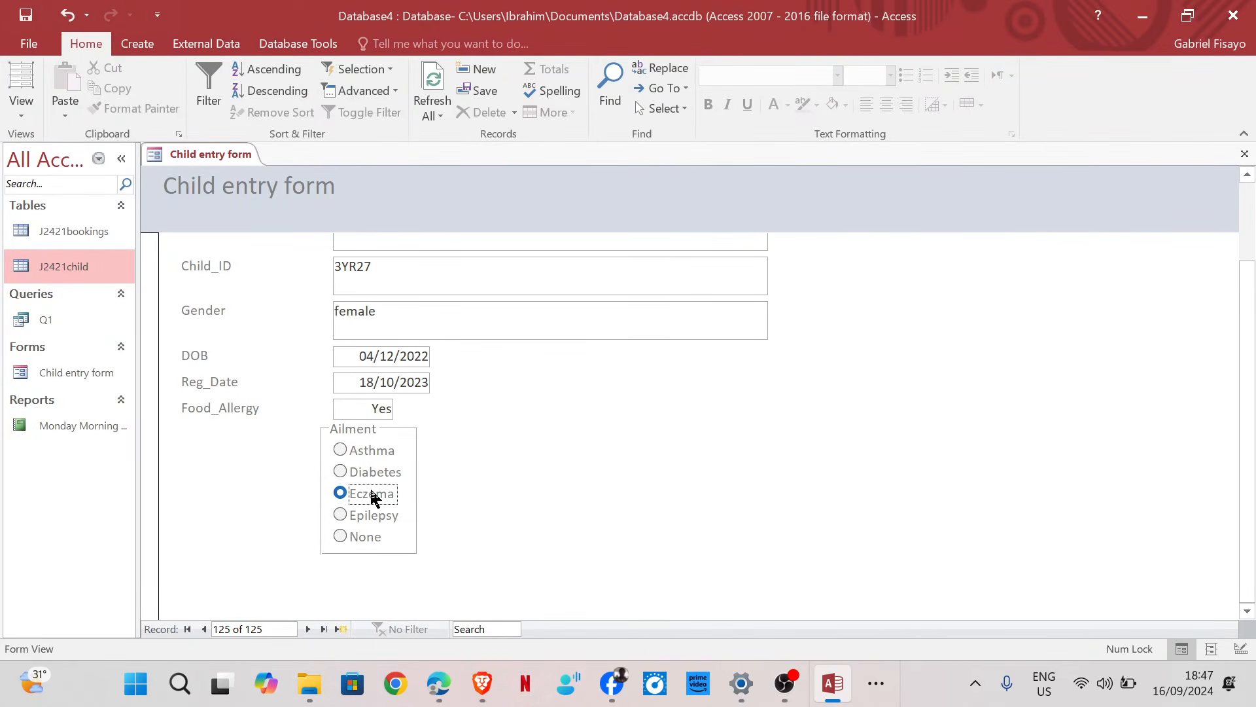
Check task 17's instructions in Edge, save the new record in Access by advancing to a blank record, and return to the exam paper.
left_click(440, 684)
scroll(429, 519, "down", 3)
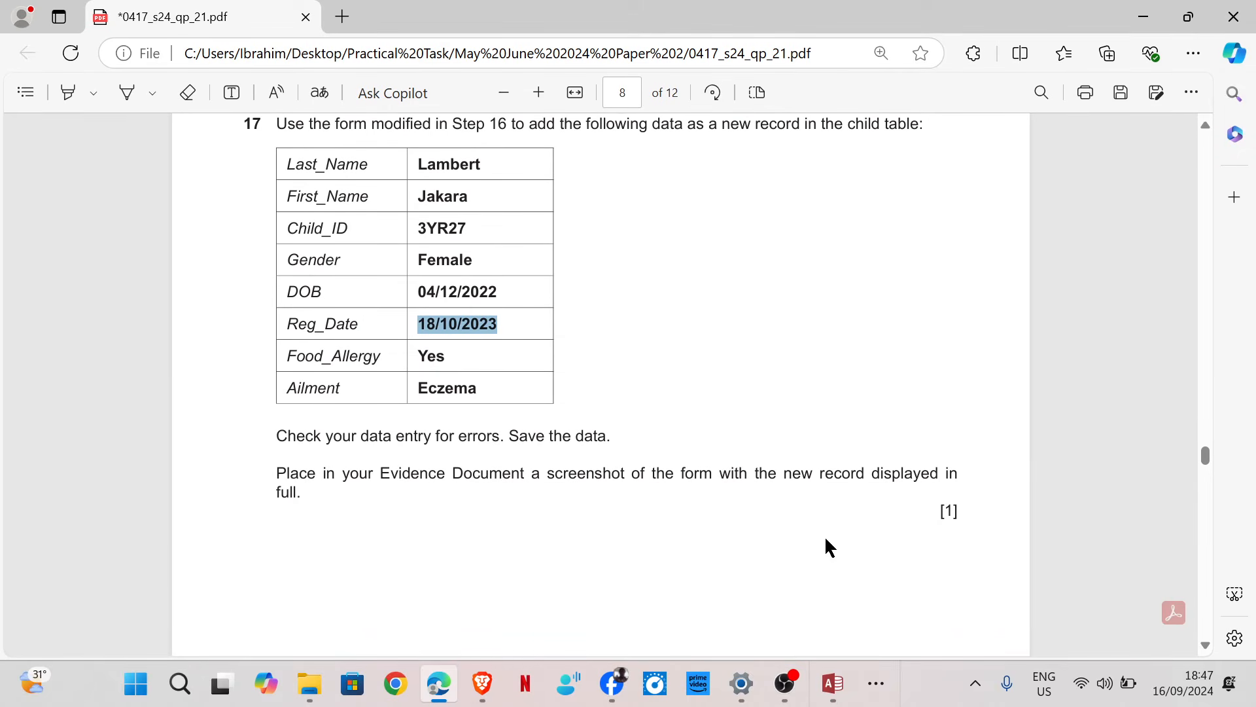
mouse_move(849, 690)
left_click(812, 596)
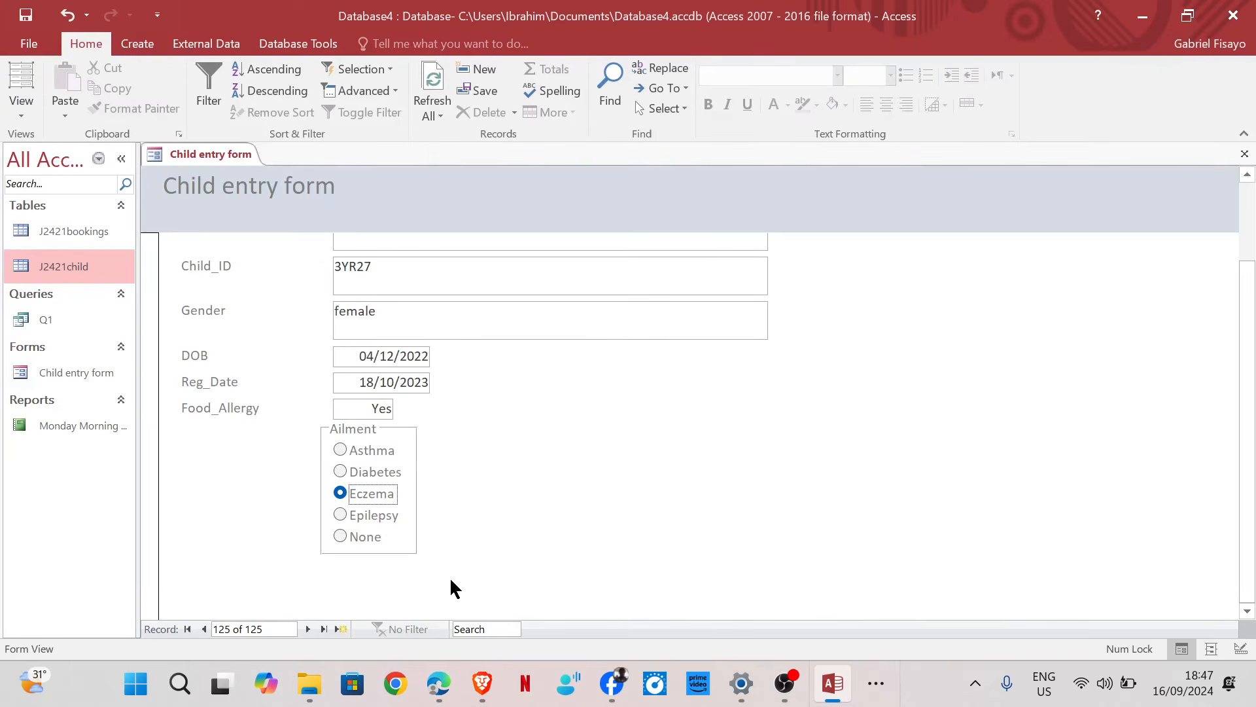
left_click(308, 629)
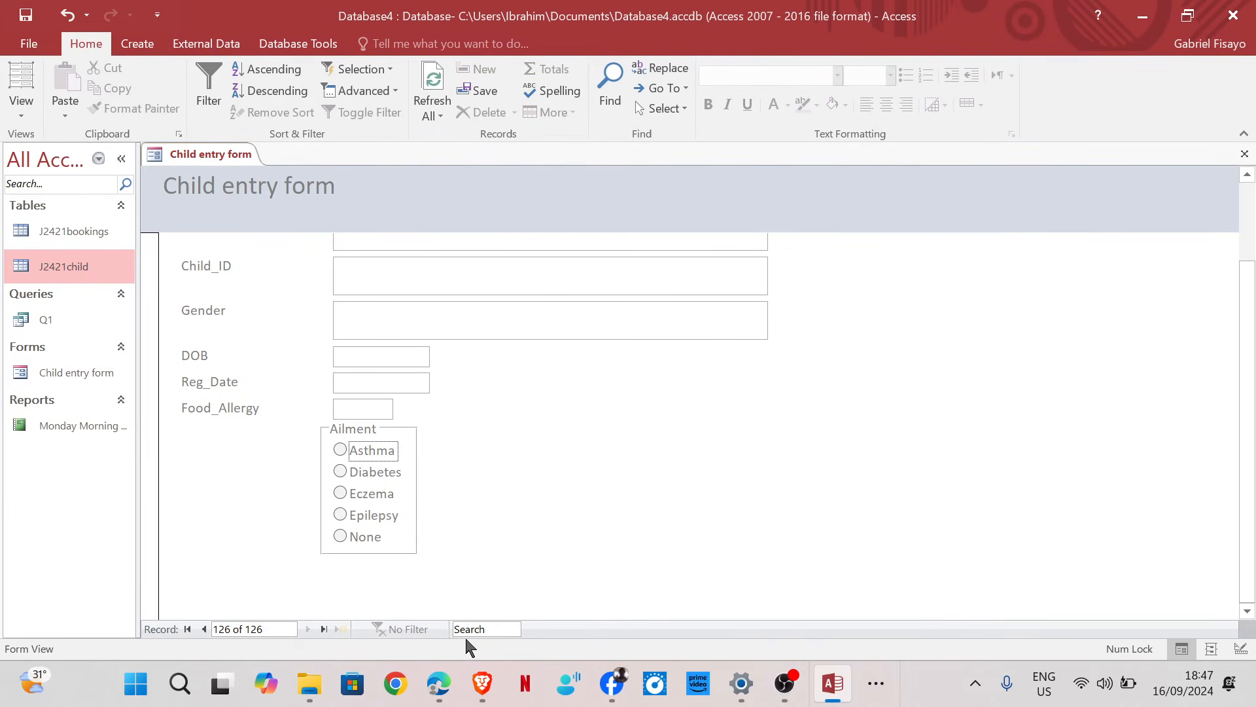
mouse_move(438, 683)
left_click(425, 595)
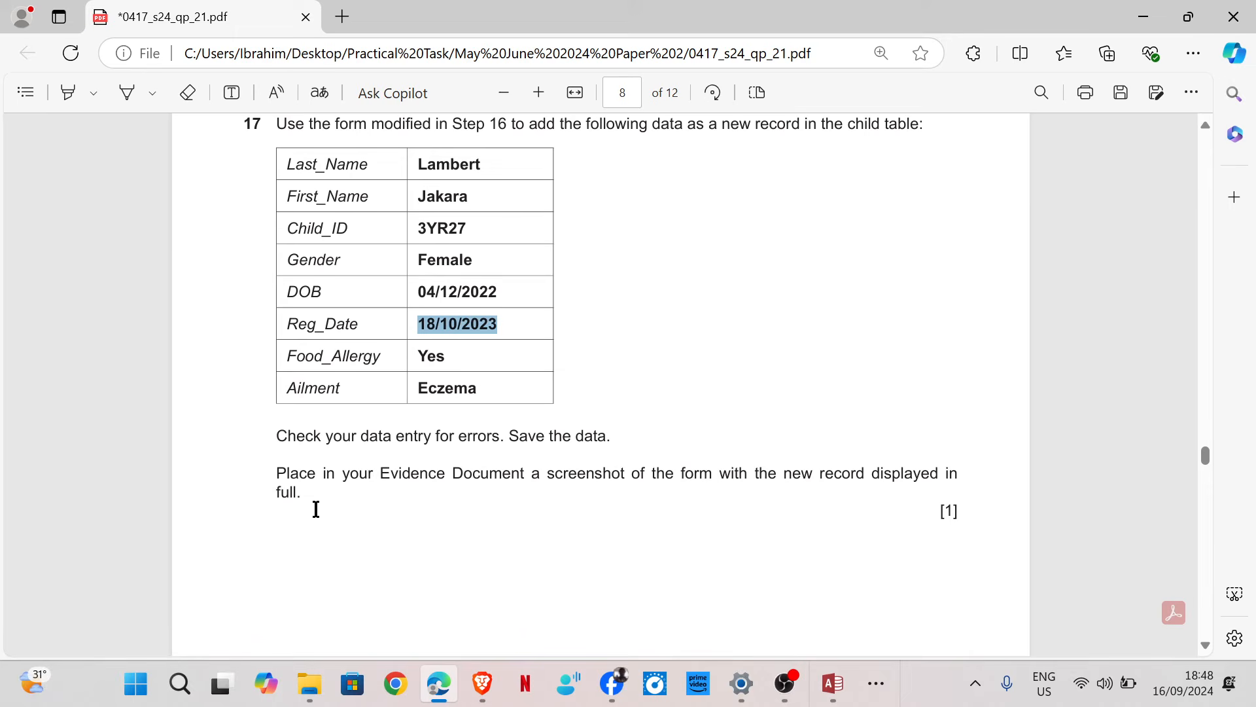
Return to the new child's record in Access and capture a screenshot of the form with all its fields and the Ailment group.
mouse_move(832, 684)
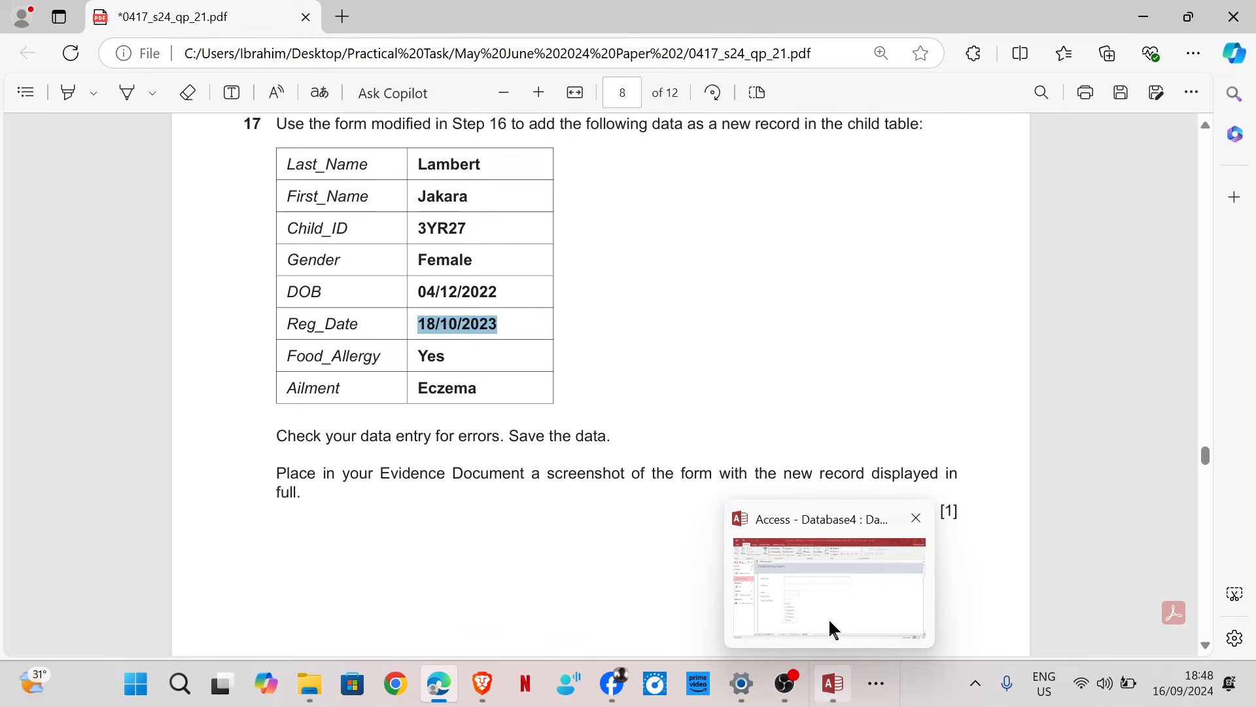
left_click(830, 627)
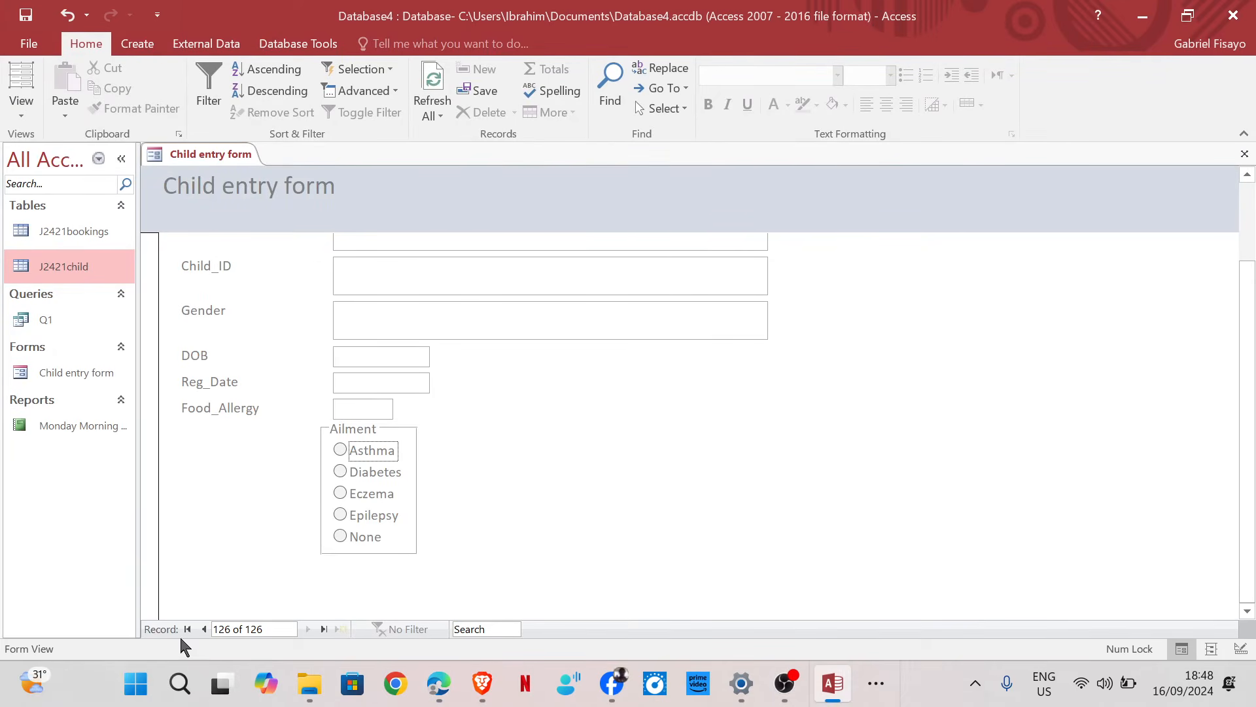
left_click(204, 629)
scroll(438, 365, "up", 2)
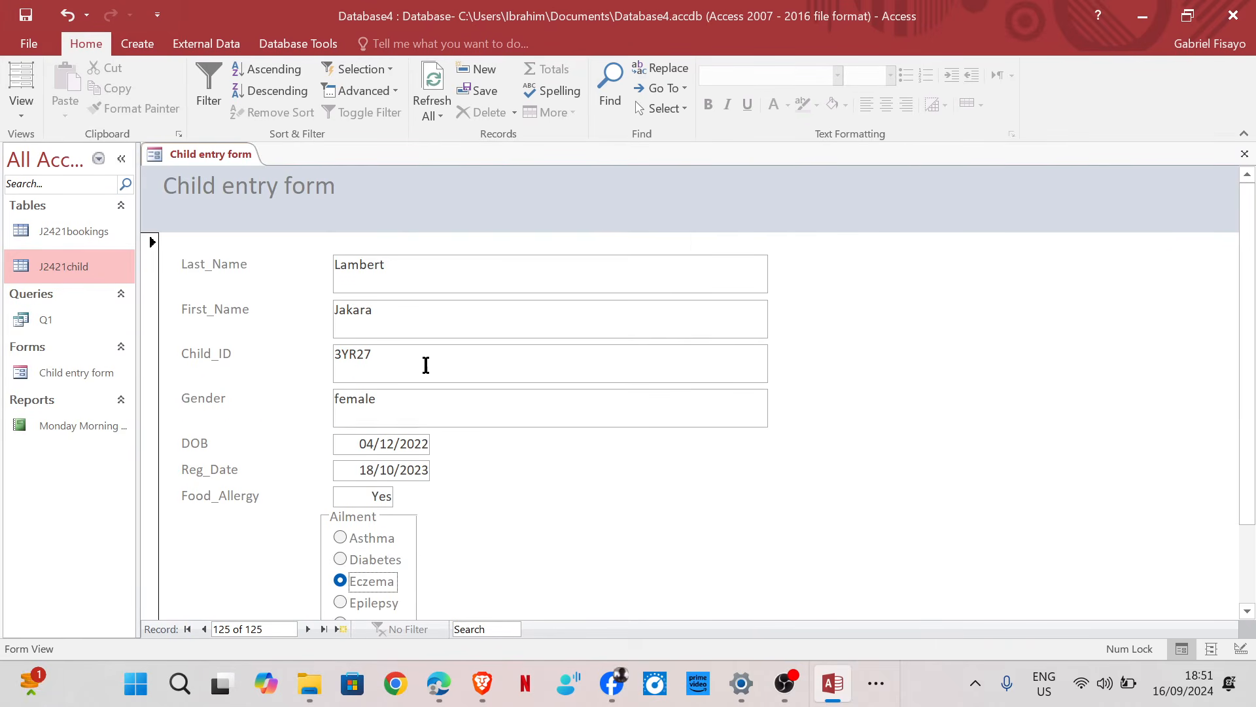
scroll(390, 370, "down", 1)
key("super+shift+s")
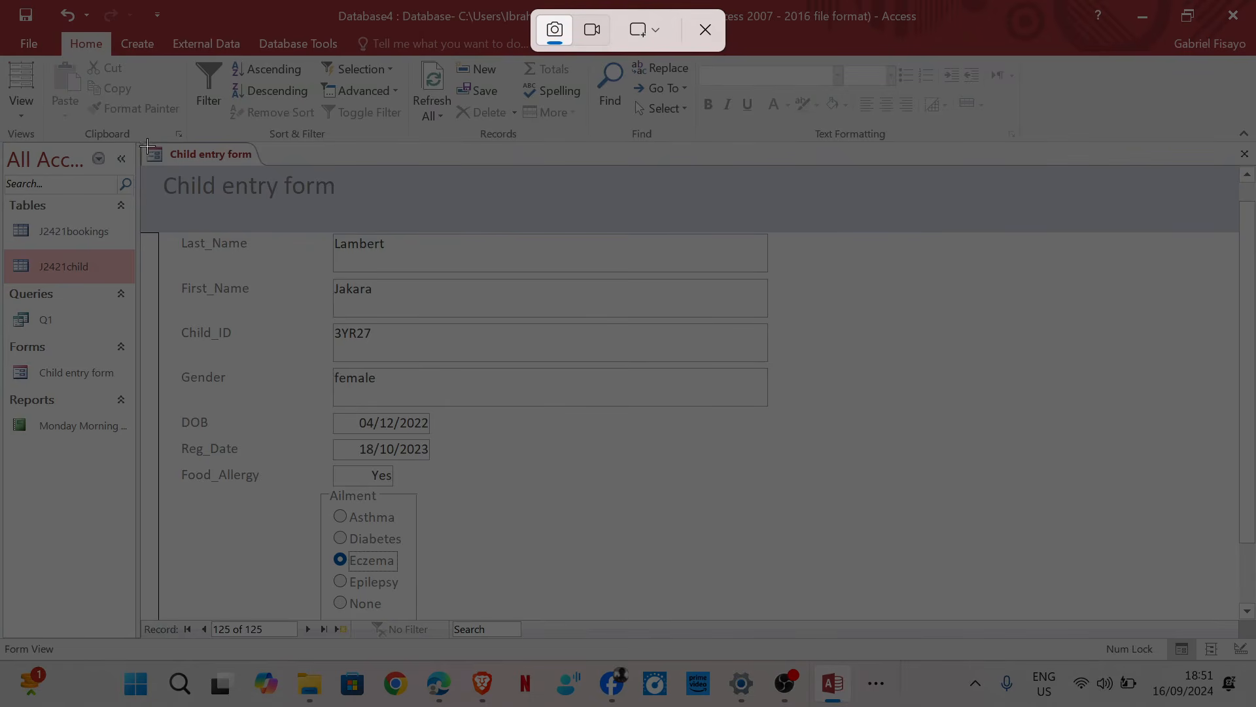
left_click_drag(143, 144, 779, 614)
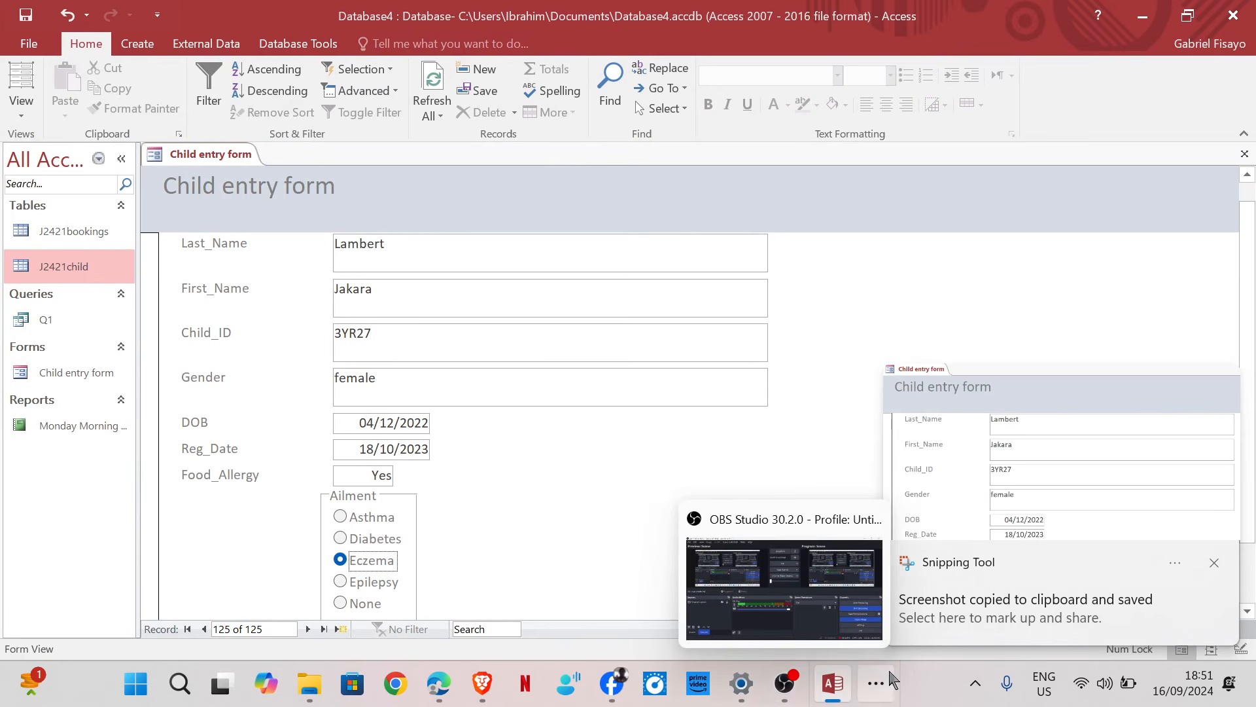
Switch to the Word document EVIDENCE1234 and paste the form screenshot under "Step 17 evidence:".
left_click(877, 681)
left_click(857, 625)
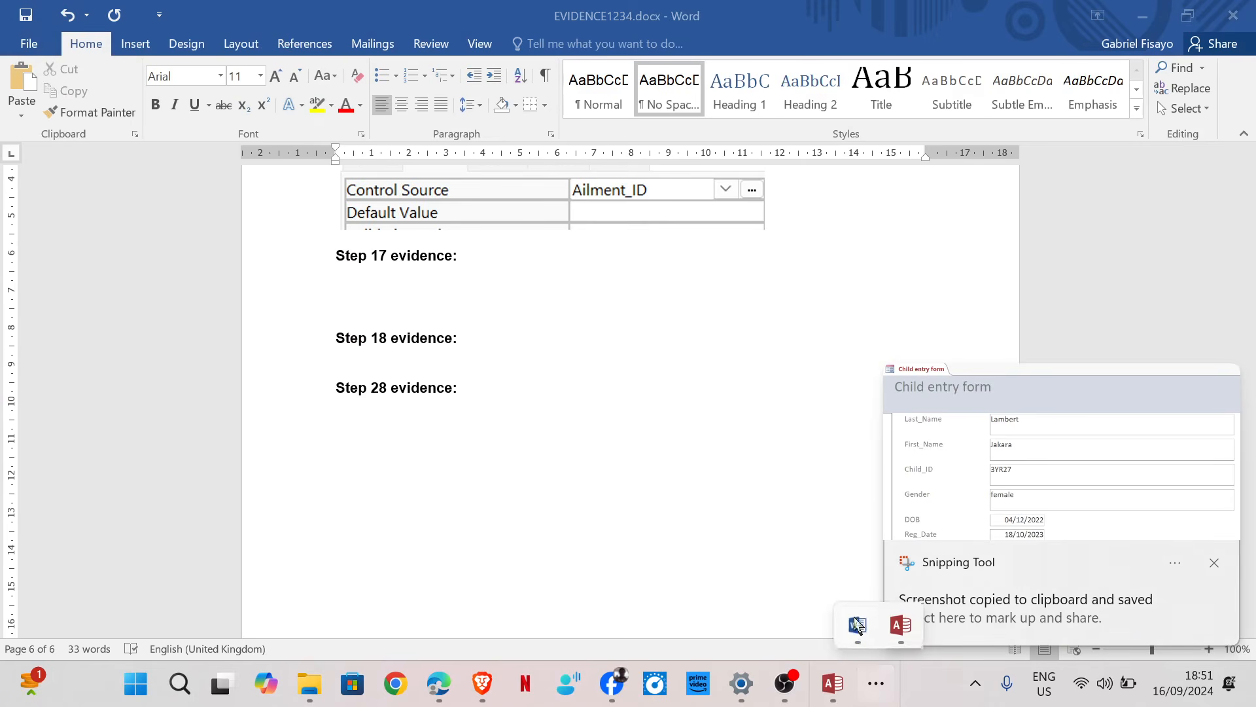
left_click(360, 285)
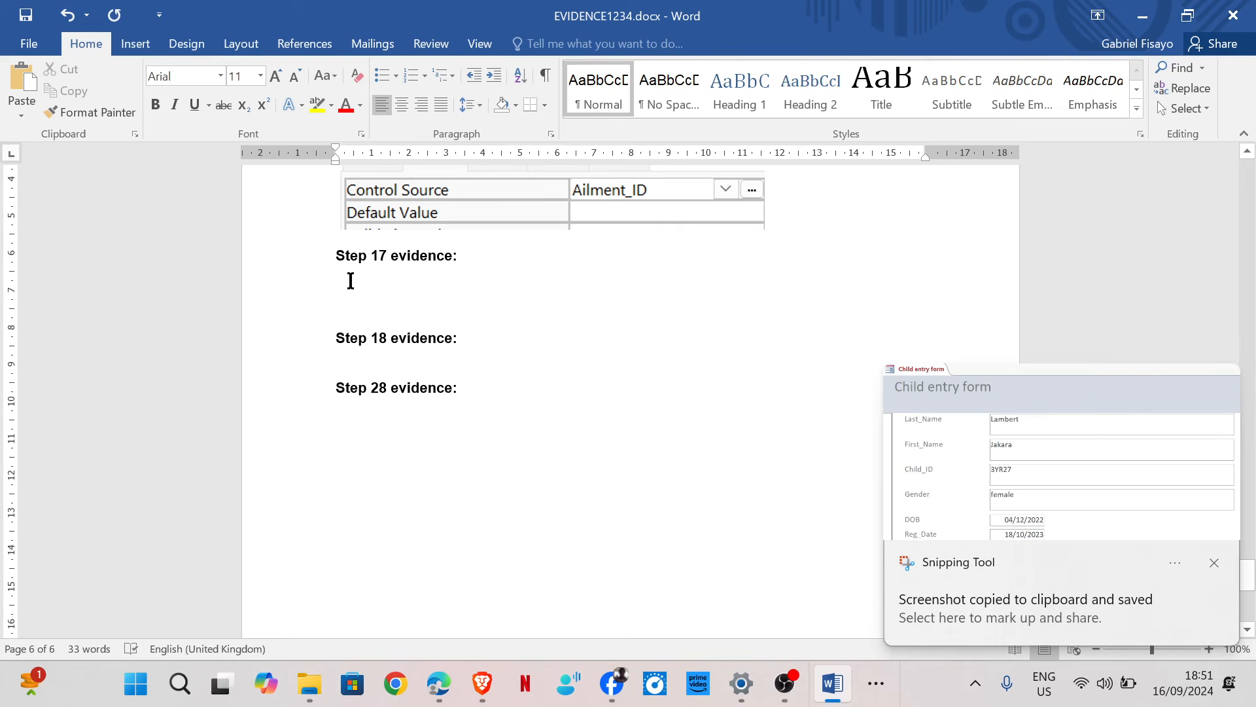
key("ctrl+v")
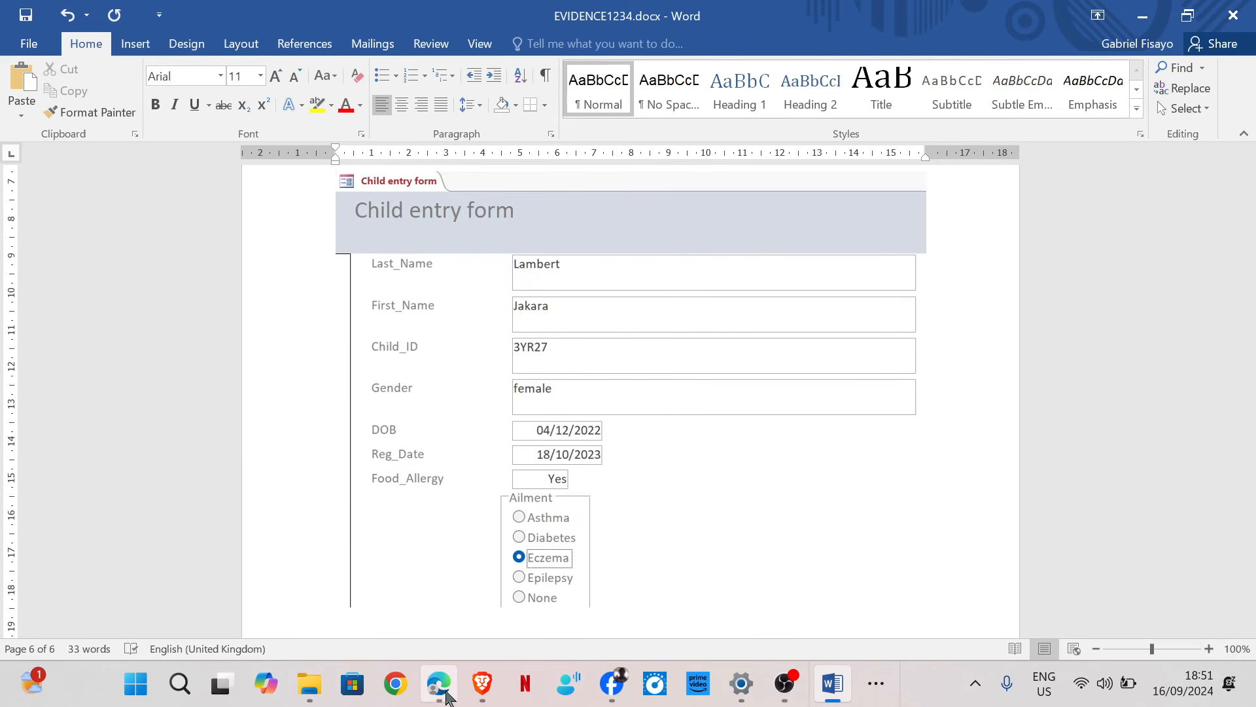
Read task 18 in the Edge exam paper, then in Access close the Child entry form and open the J2421child table.
left_click(438, 684)
scroll(439, 515, "down", 8)
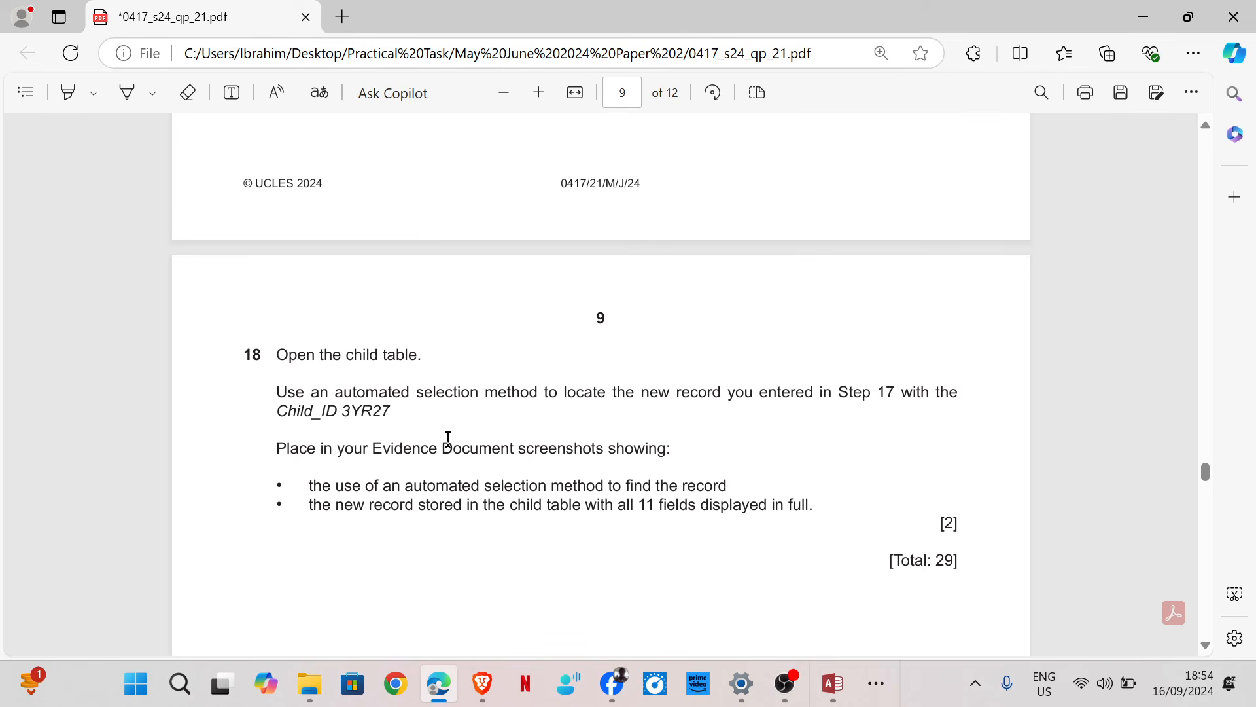
mouse_move(833, 683)
left_click(847, 602)
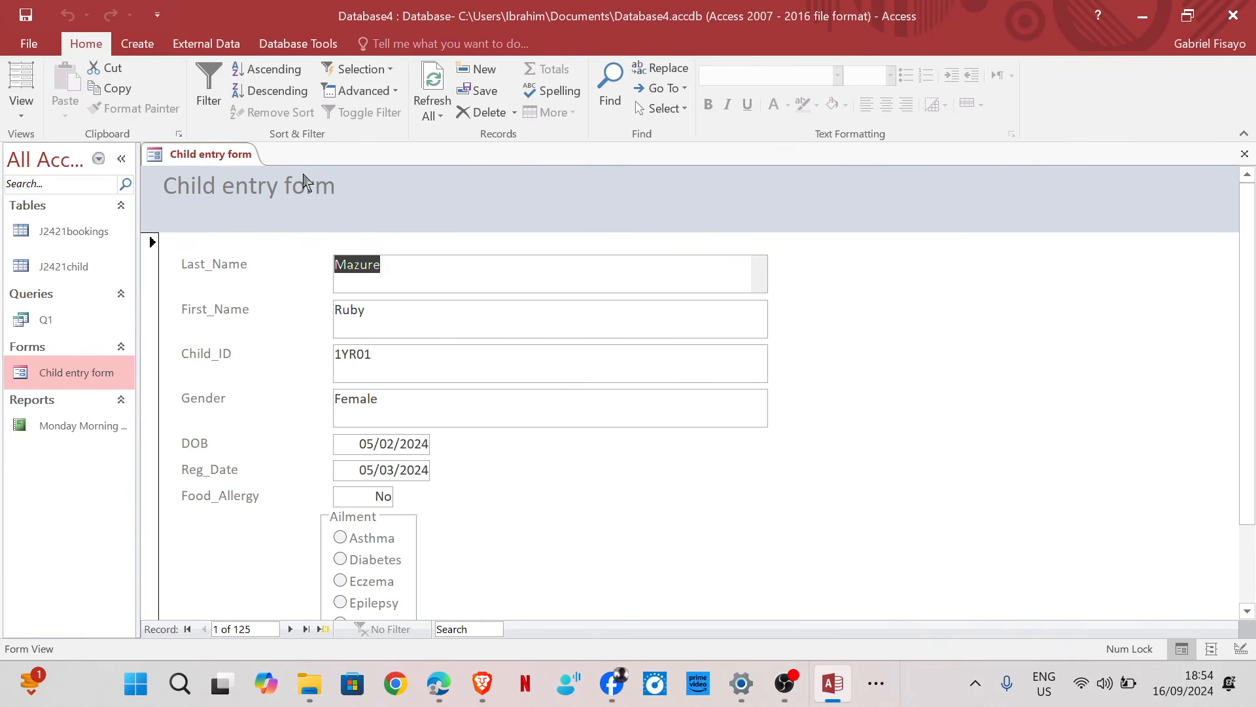
right_click(218, 164)
left_click(282, 217)
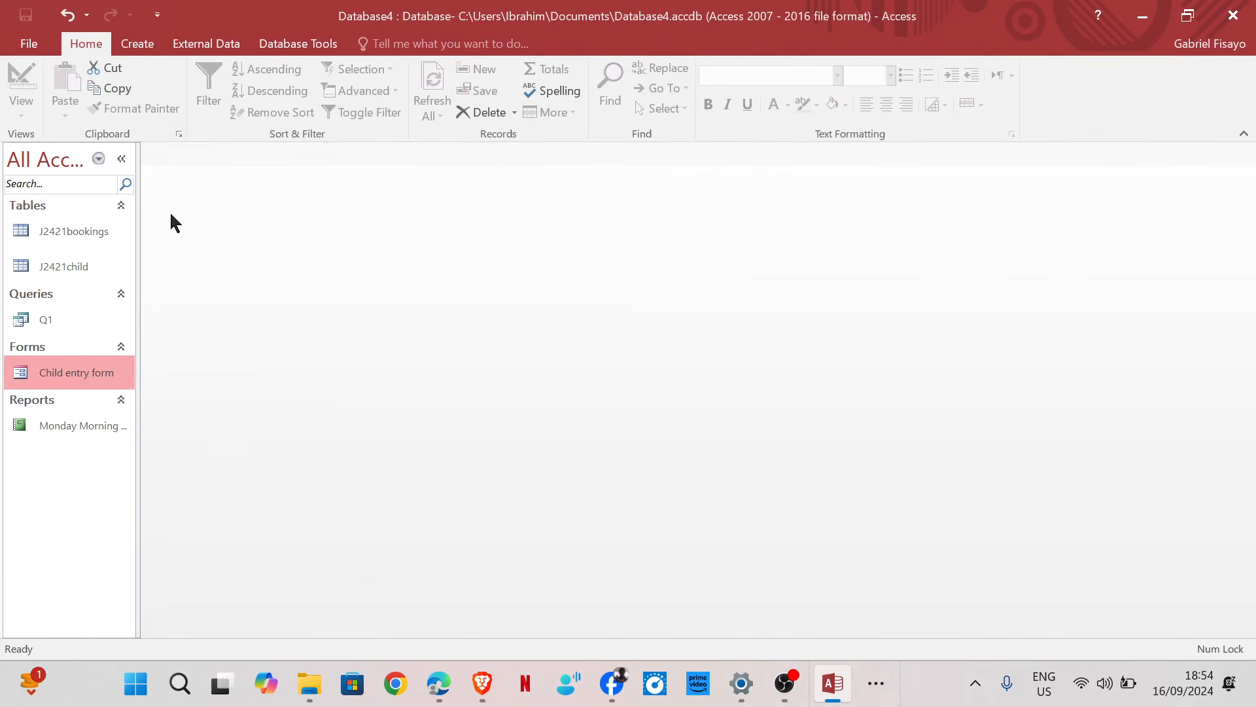
double_click(61, 268)
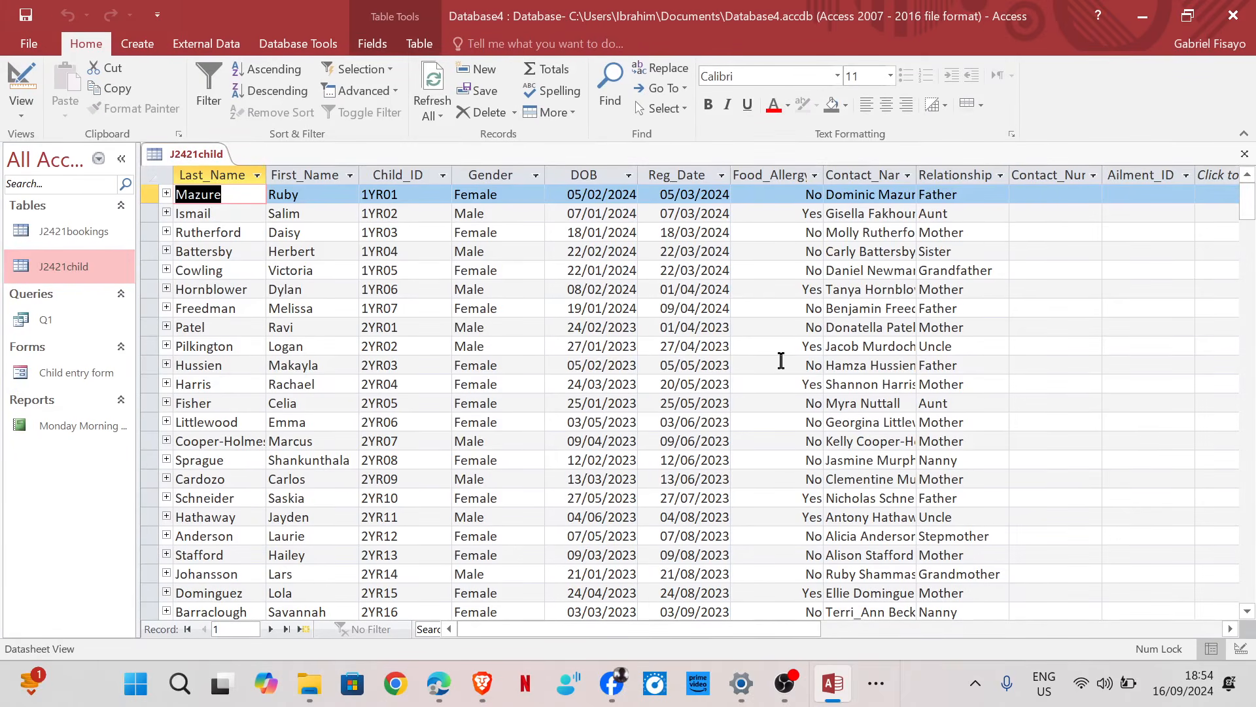
Use Find on the Child_ID column to locate the new record by the child's ID given in task 18.
left_click(401, 176)
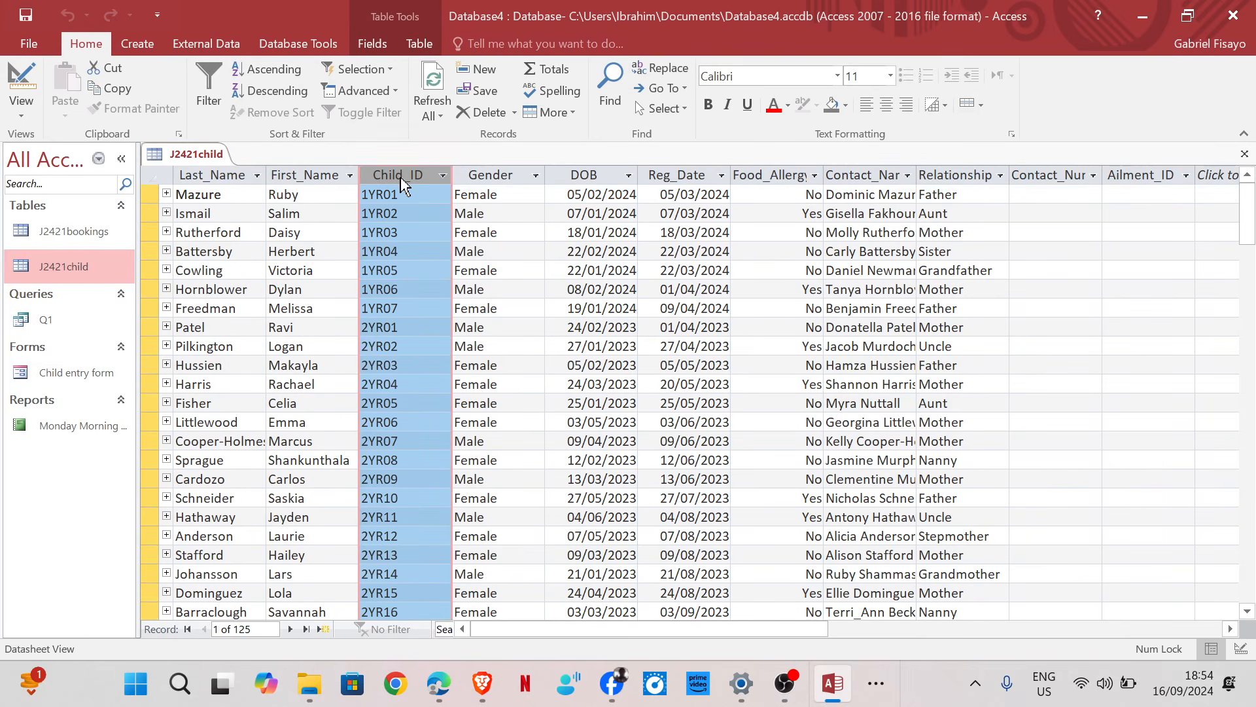
right_click(401, 183)
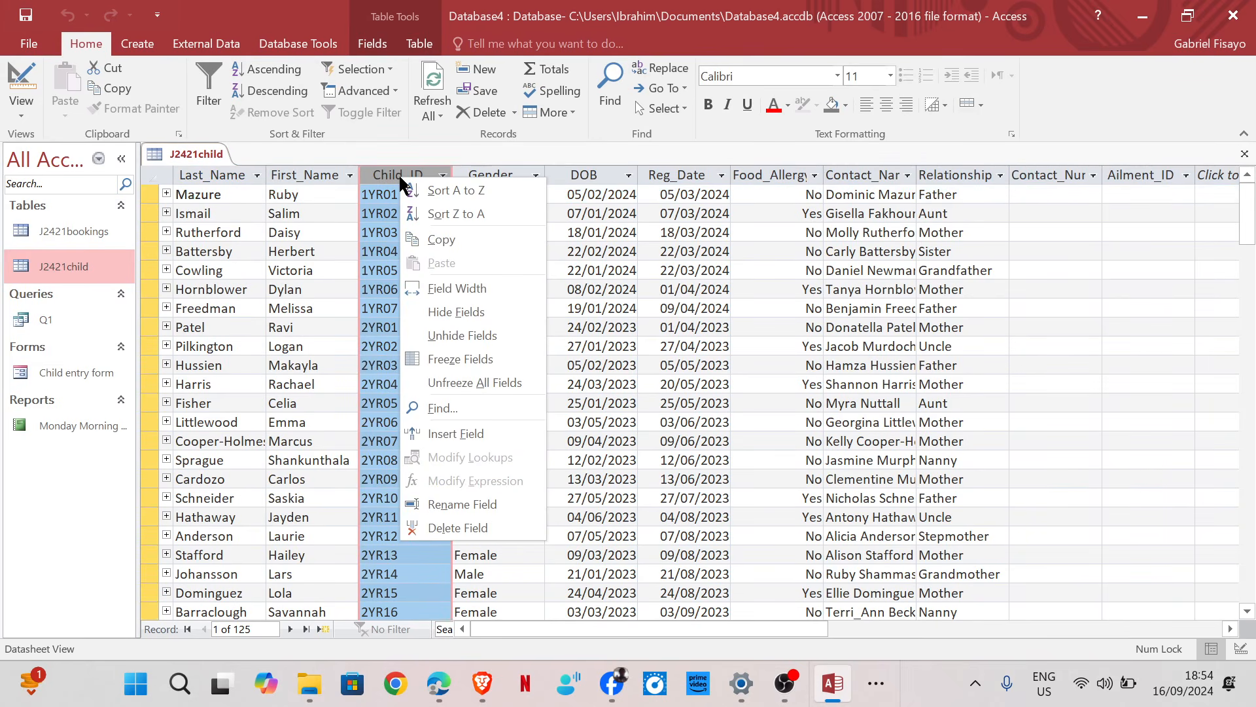
left_click(504, 409)
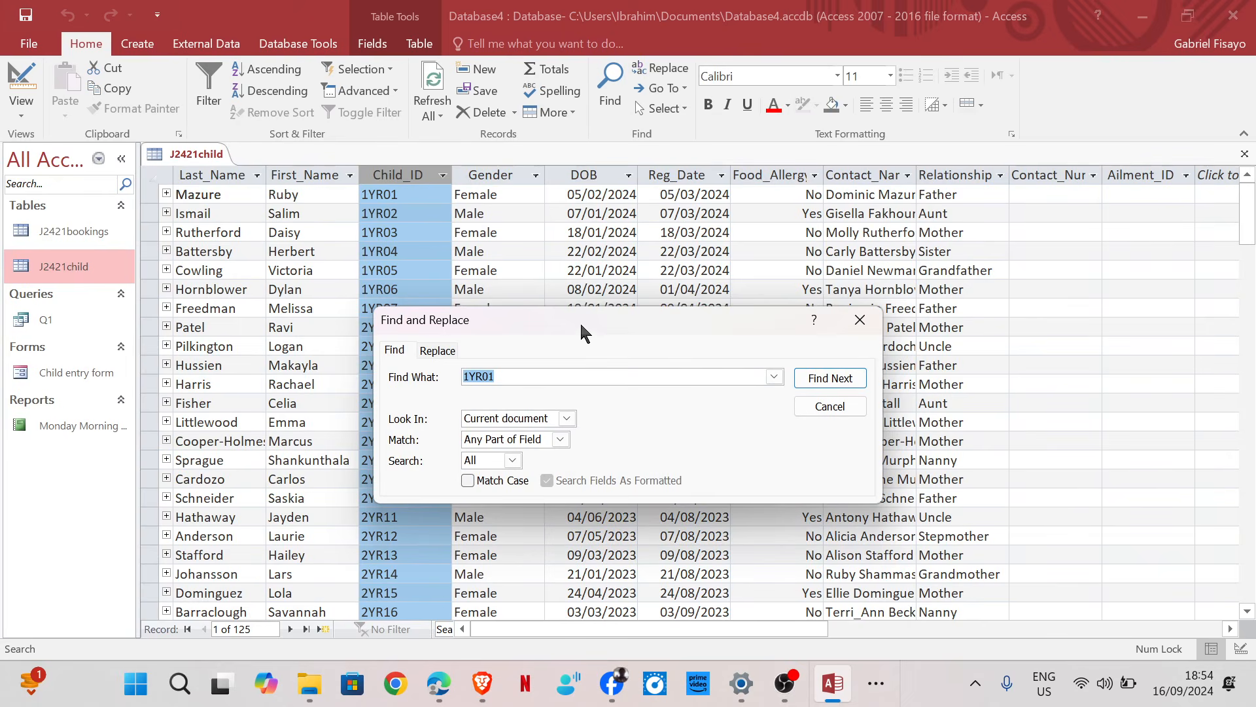
left_click_drag(646, 318, 821, 287)
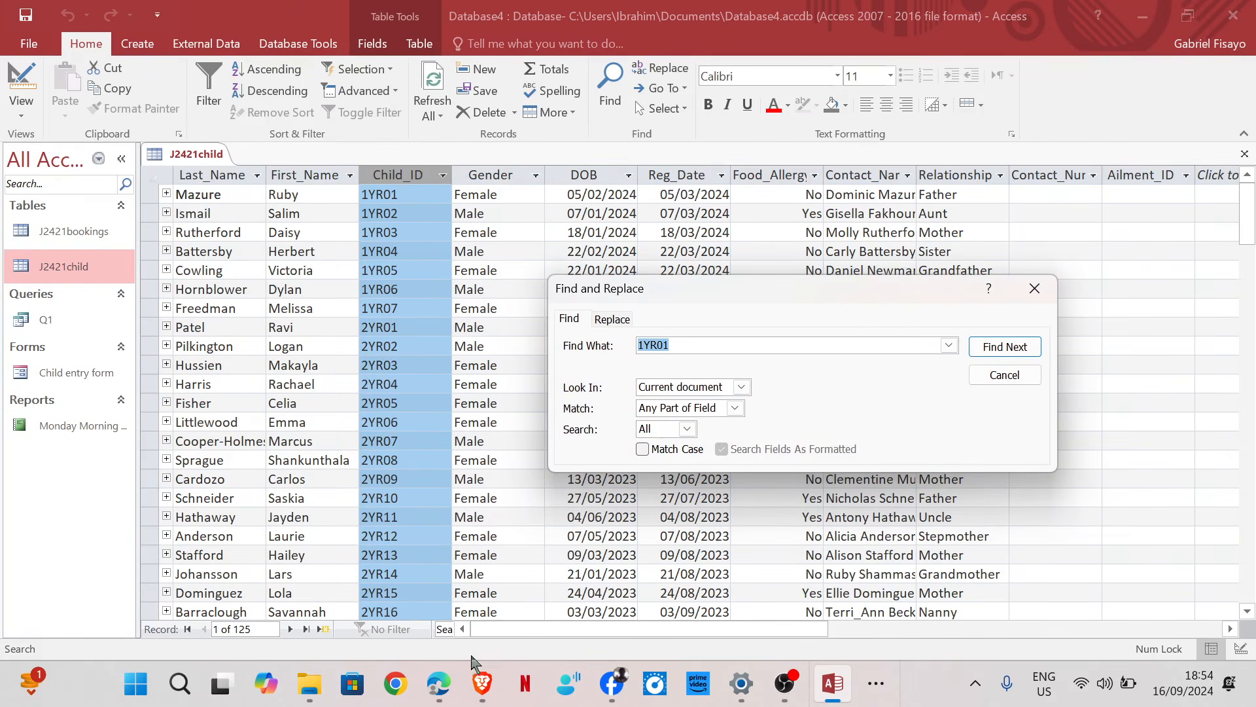
mouse_move(438, 683)
left_click(442, 576)
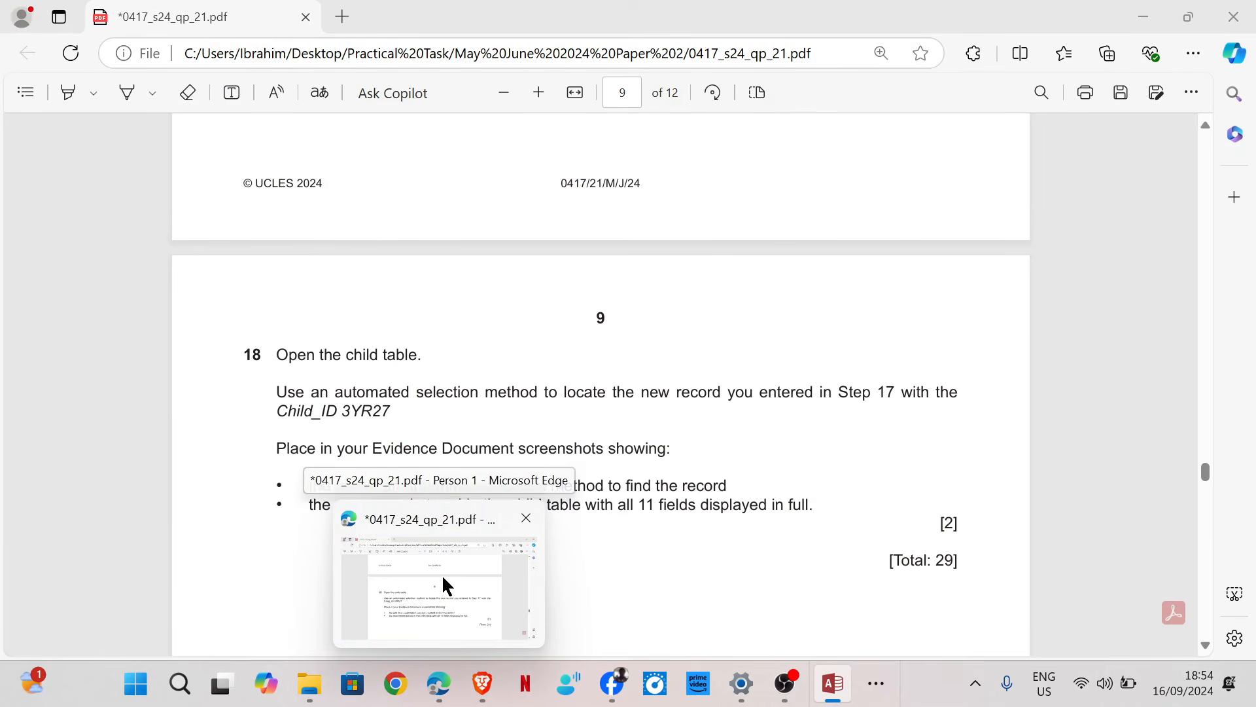
key("alt+Tab")
type("3")
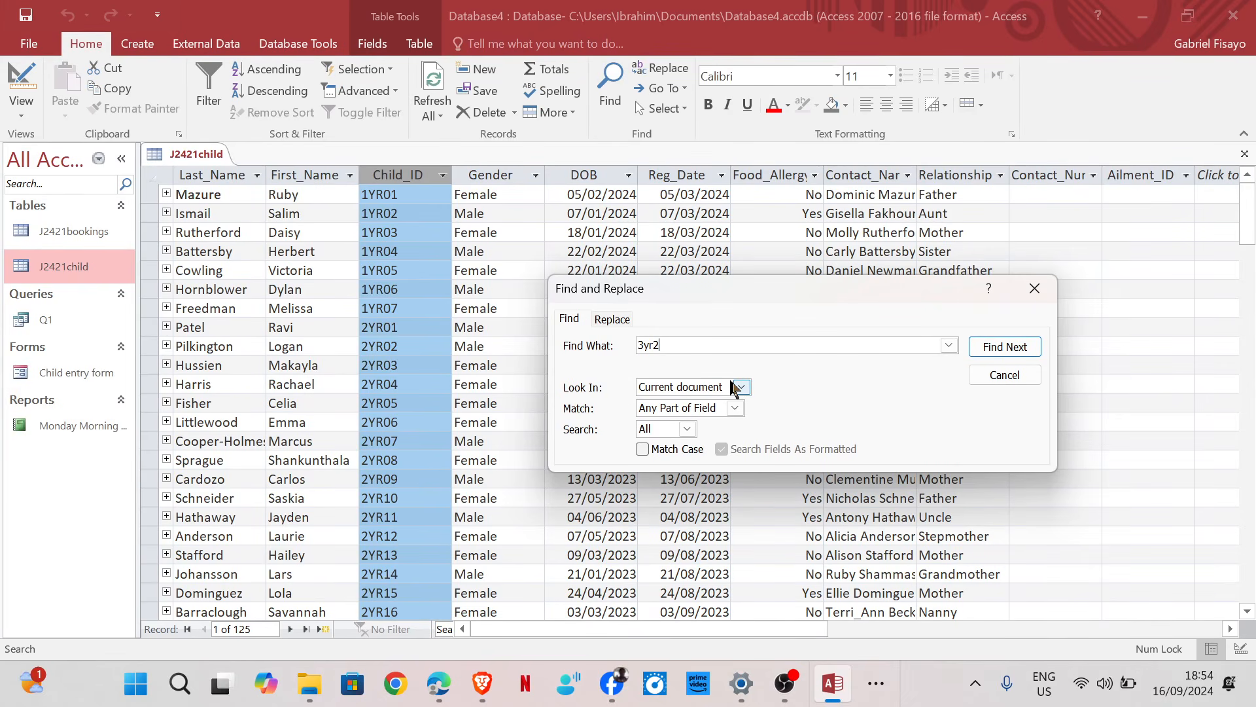
left_click(1005, 353)
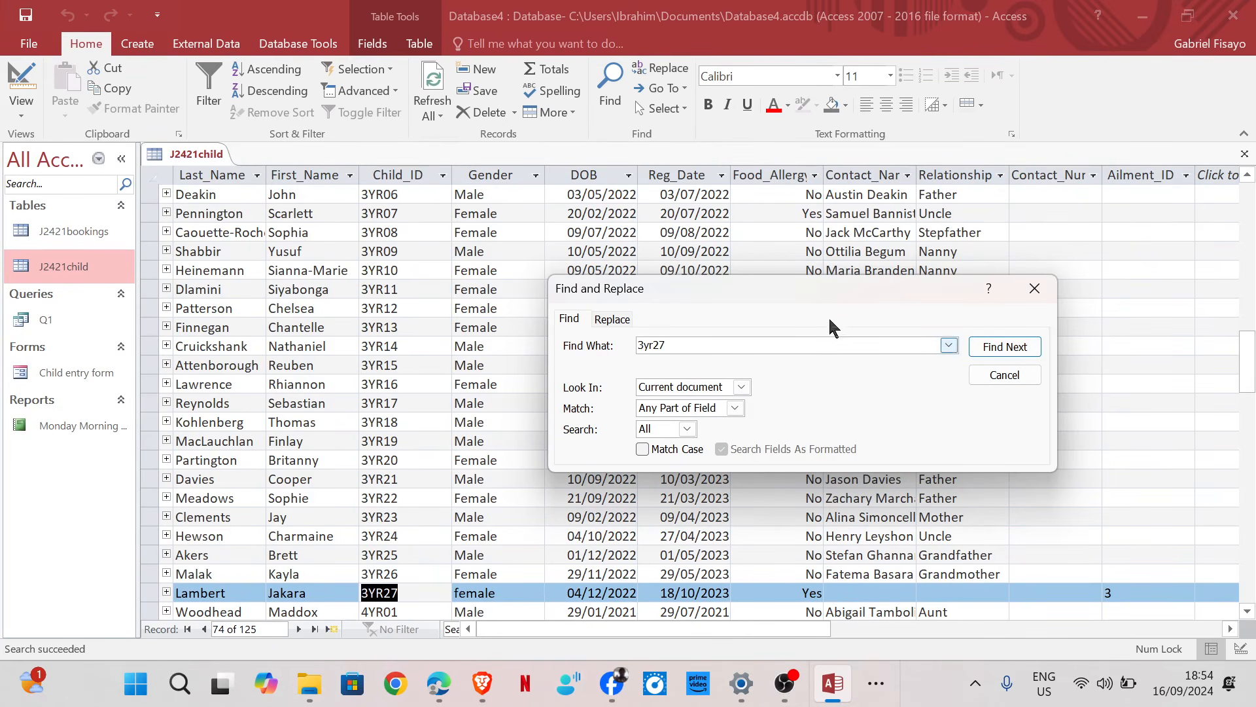
Review task 18's evidence requirements in Edge, then return to Access and capture a screenshot of the Find and Replace dialog.
mouse_move(439, 683)
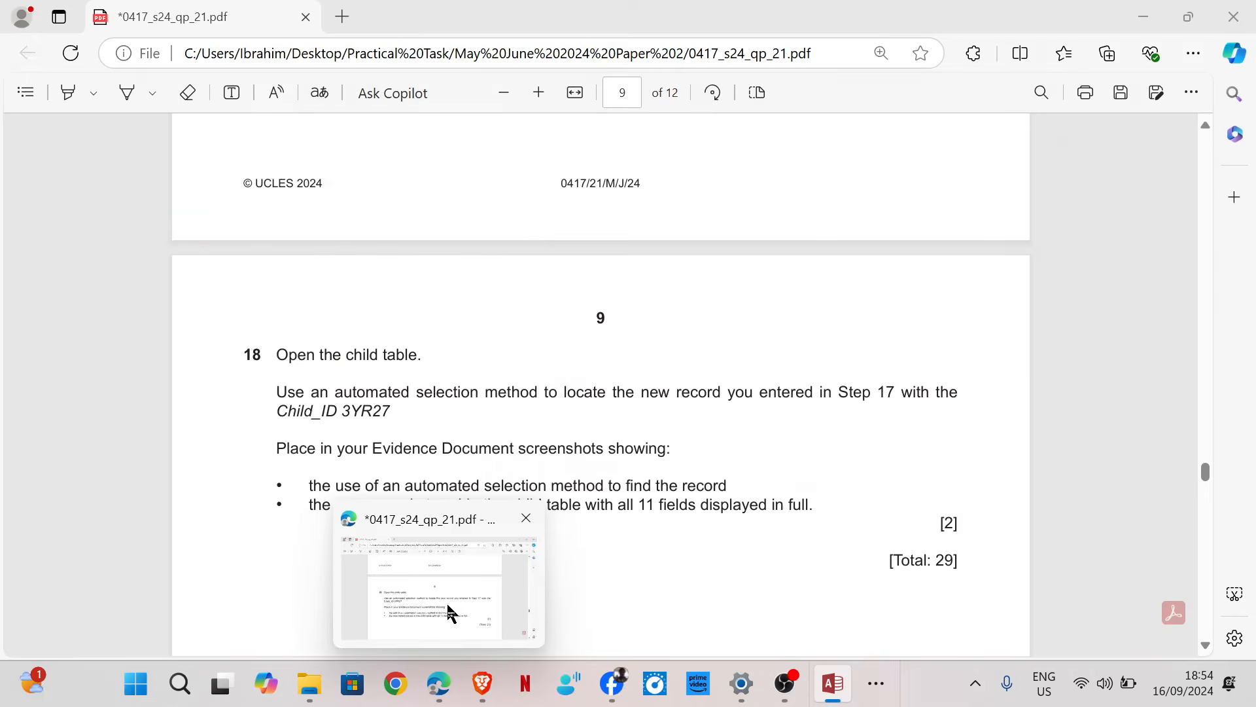
left_click(433, 570)
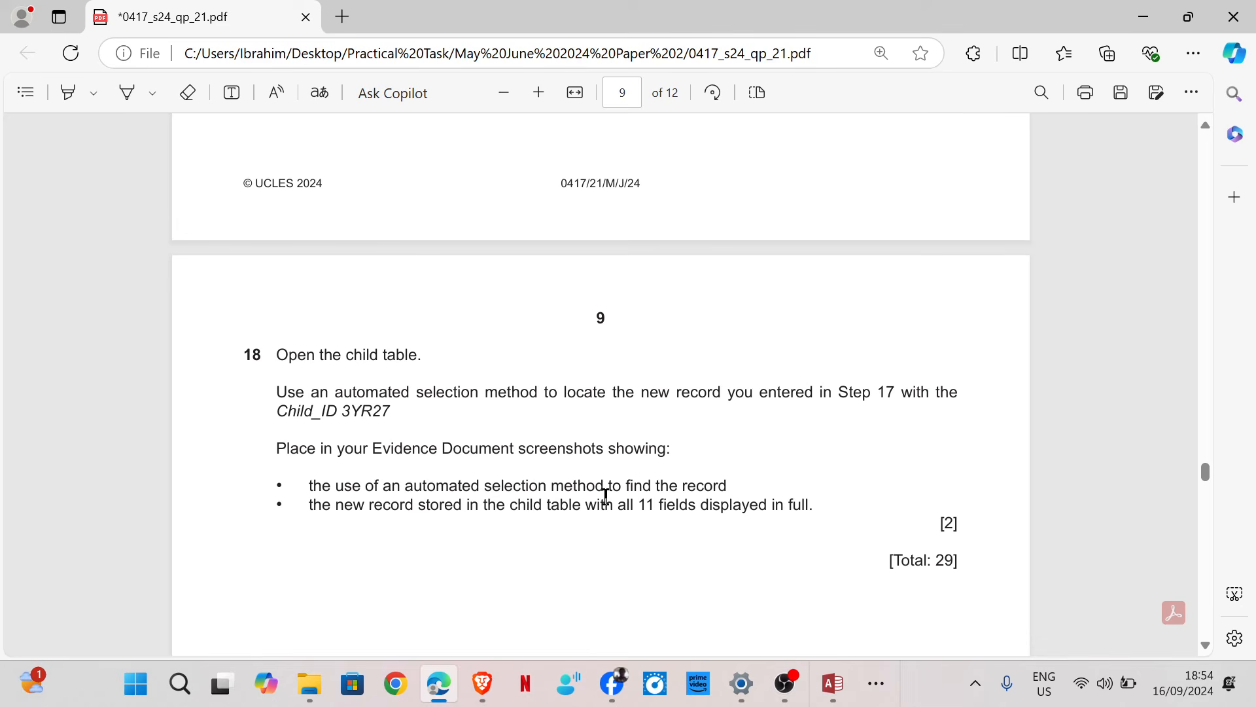
left_click(832, 684)
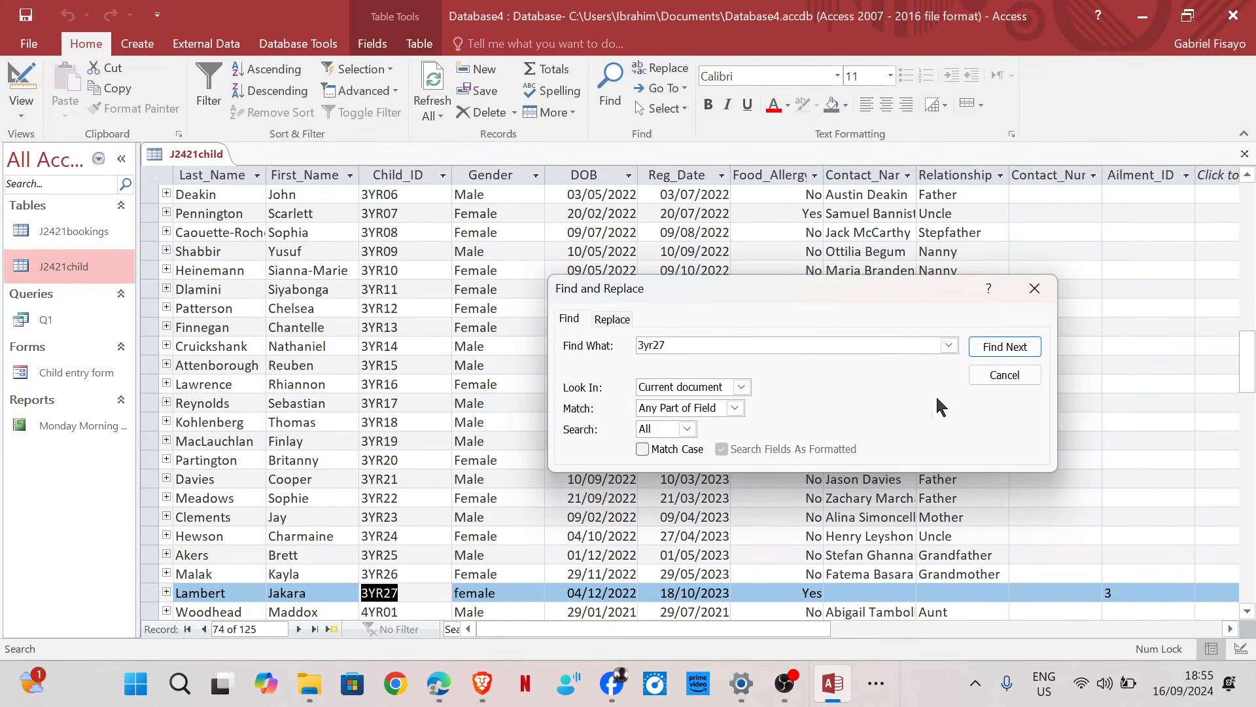
key("super+shift+s")
left_click_drag(545, 275, 1065, 473)
Paste the Find and Replace screenshot under "Step 18 evidence:" in the Word document, then switch back to the exam paper in Edge.
left_click(877, 685)
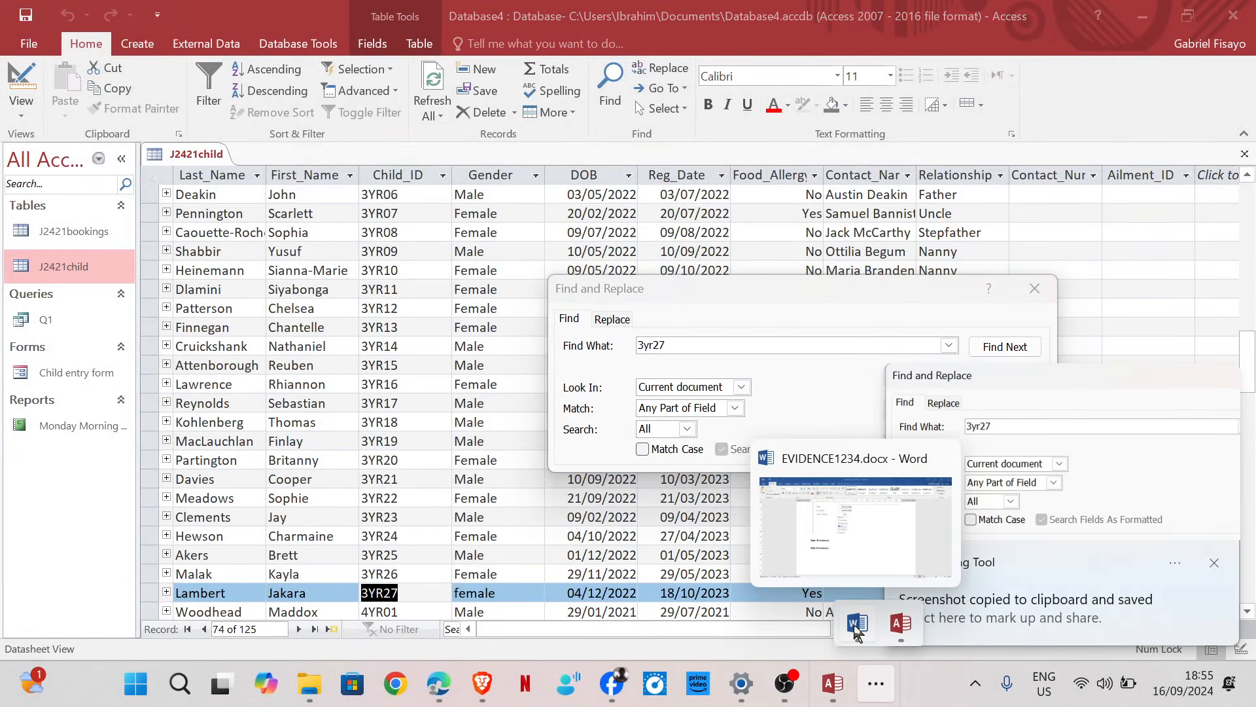
left_click(853, 639)
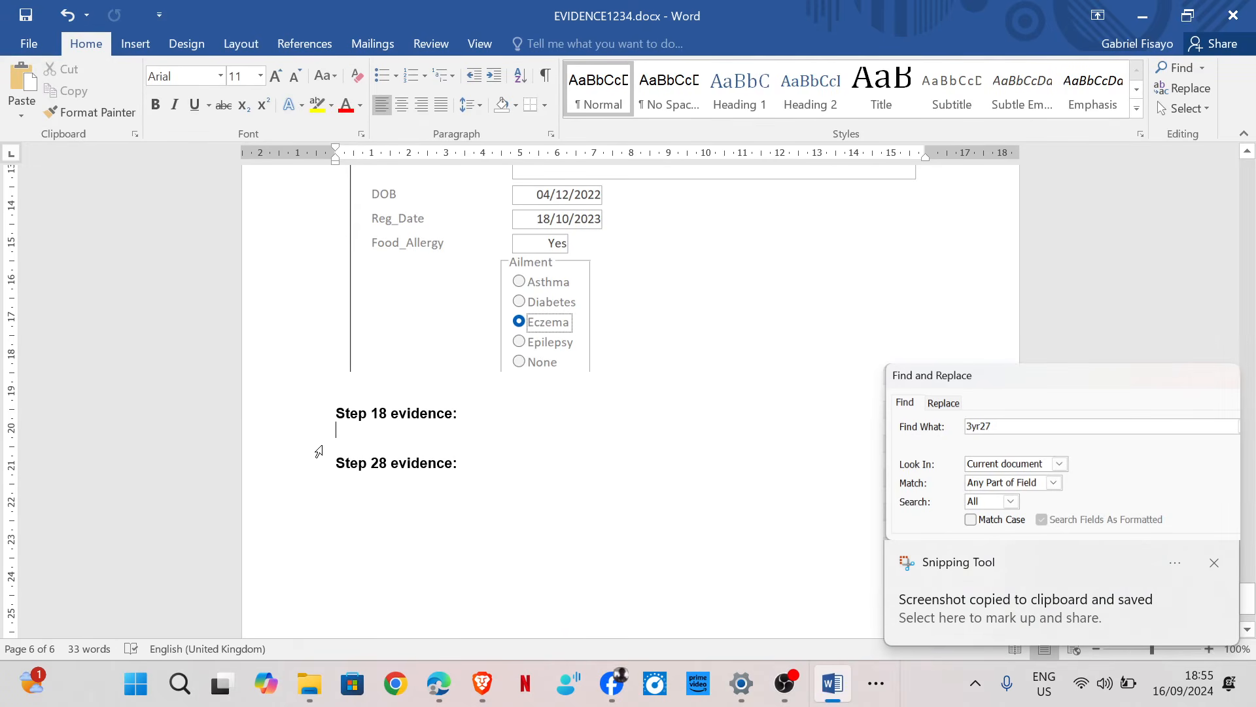
key("ctrl+v")
mouse_move(435, 699)
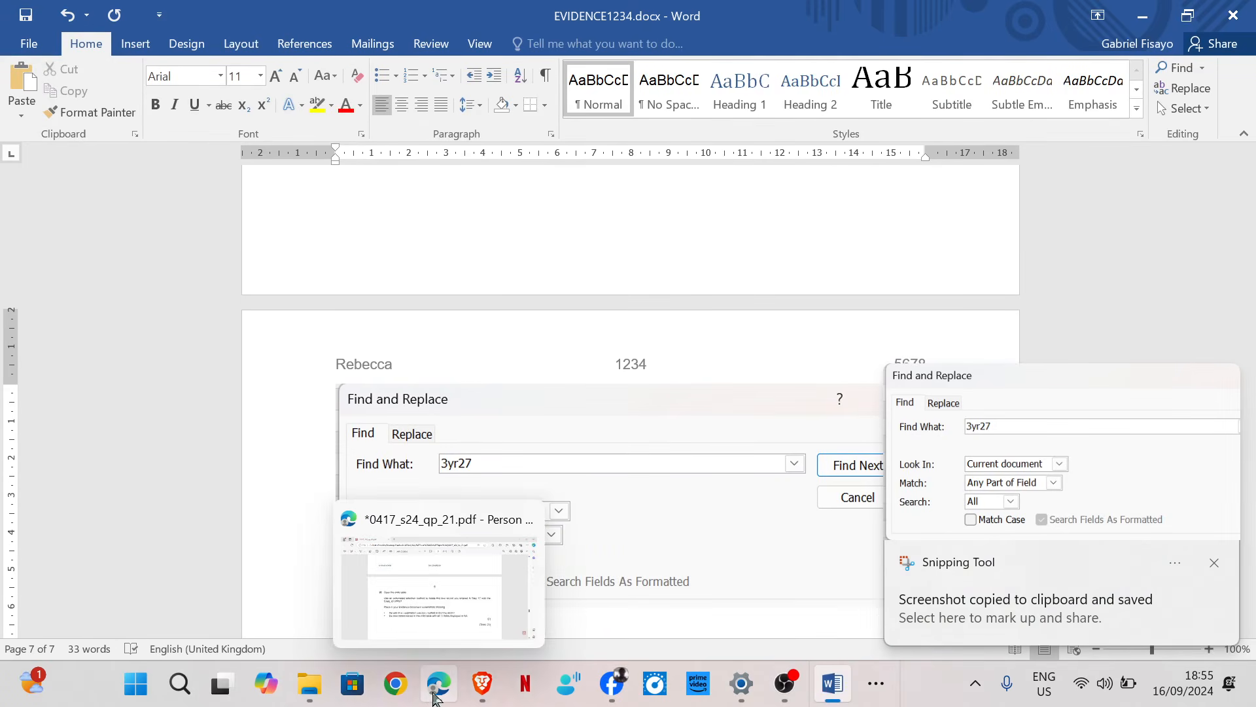
left_click(438, 562)
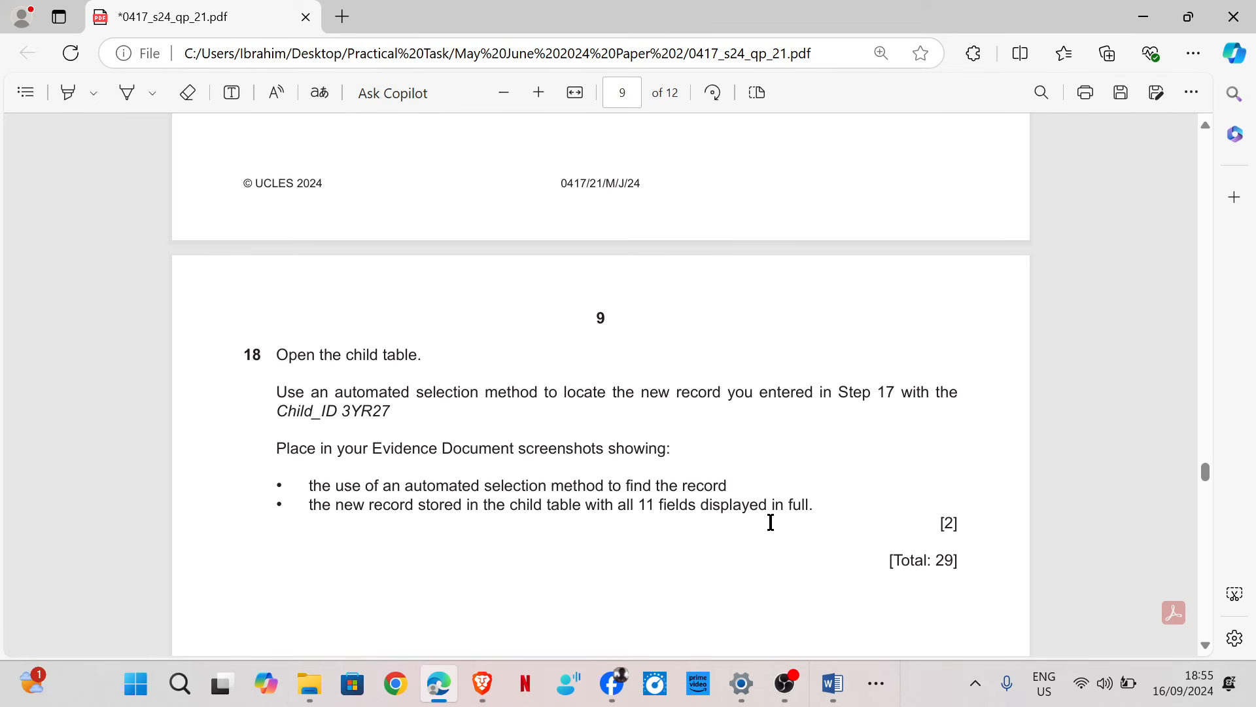
Switch to Access, close the Find and Replace dialog, and capture a screenshot of the located child's record row from Last_Name through Ailment_ID.
left_click(875, 684)
left_click(900, 624)
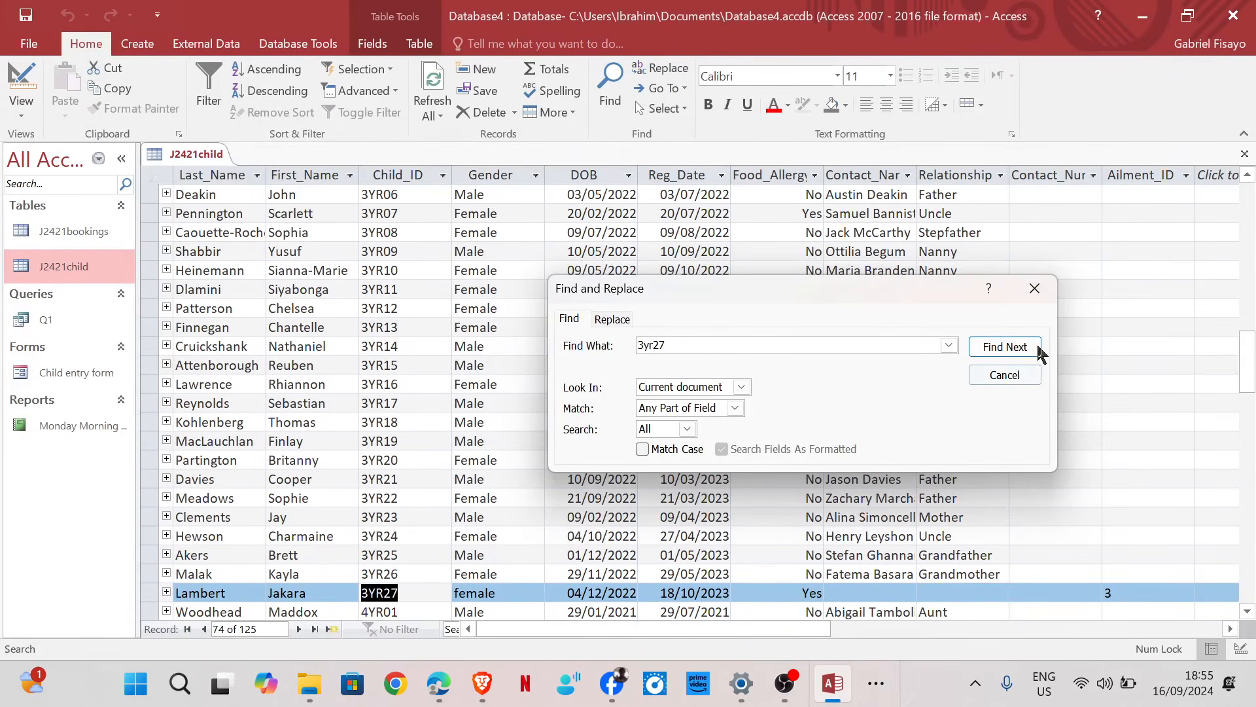
left_click(1035, 288)
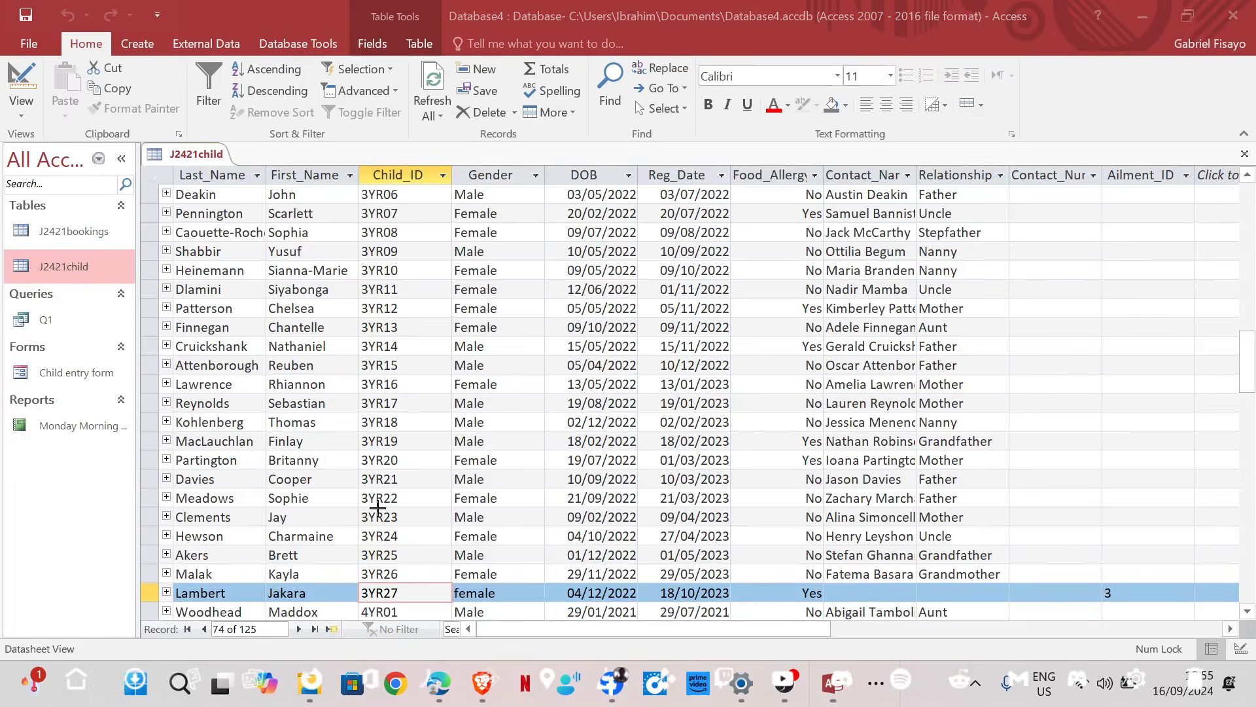
key("super+shift+s")
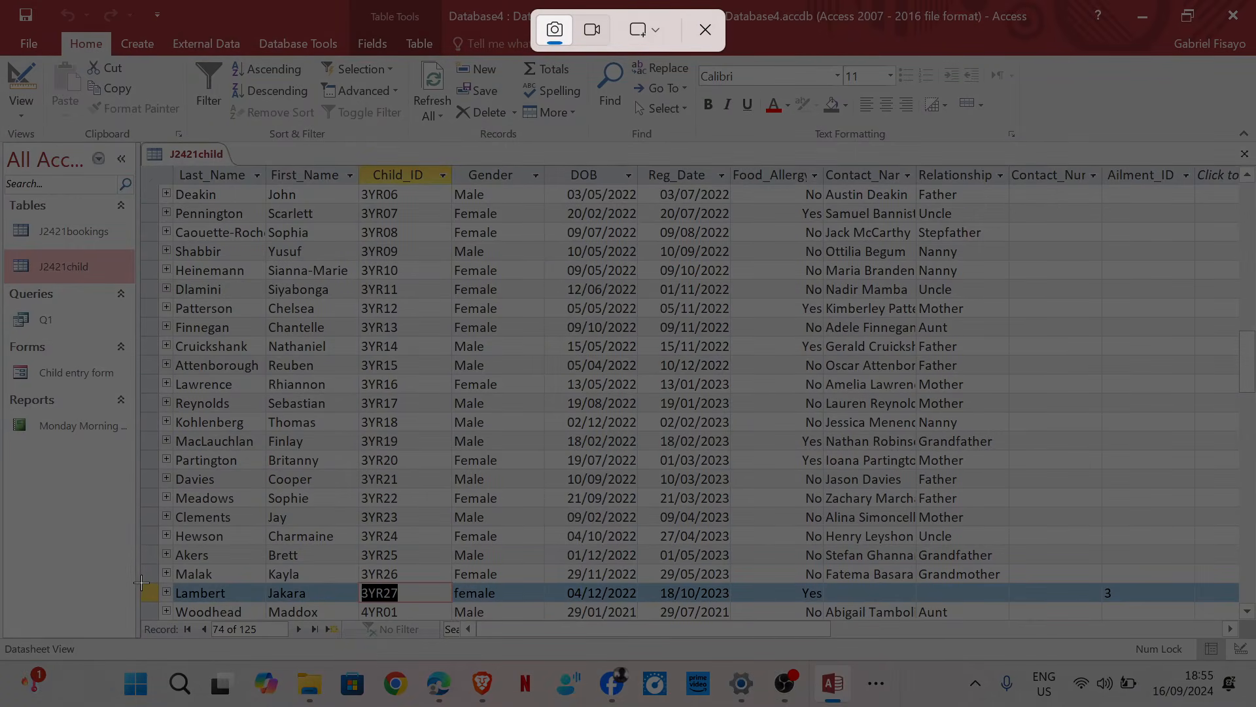
left_click_drag(154, 591, 1200, 599)
Switch to the Word evidence document and paste the record screenshot on a new line directly below the Find and Replace screenshot.
left_click(885, 677)
left_click(870, 639)
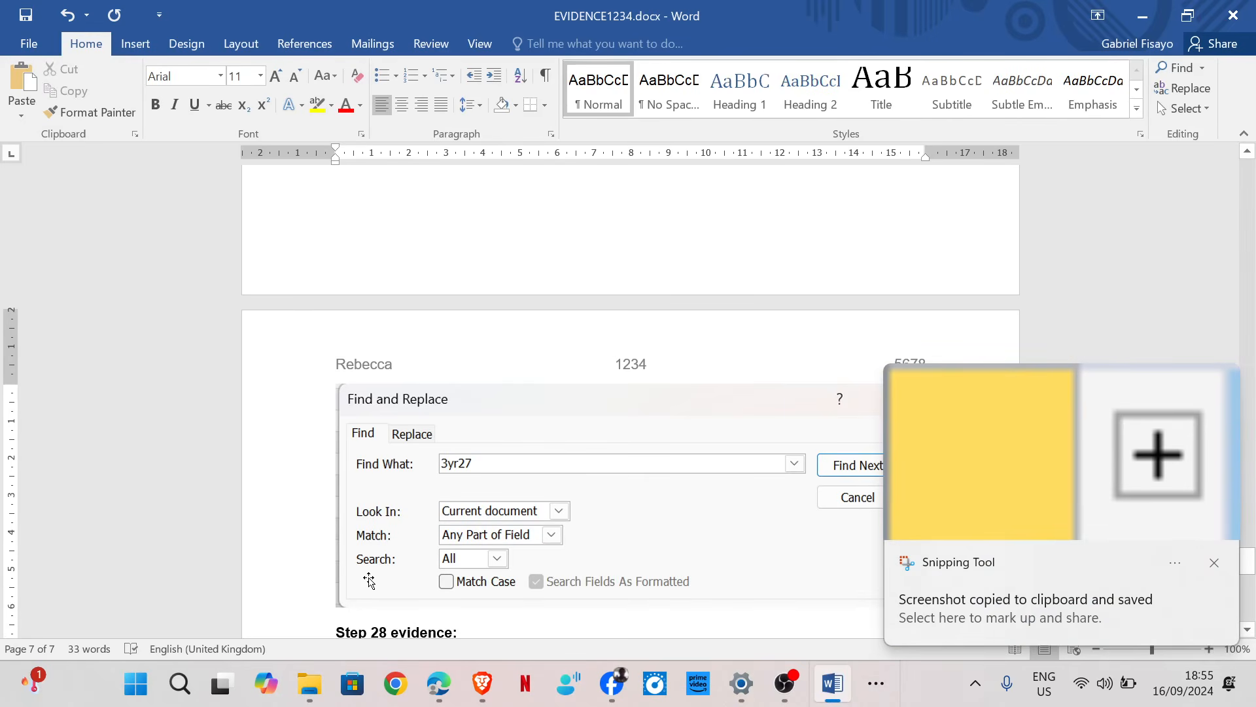
scroll(369, 581, "down", 3)
left_click(936, 348)
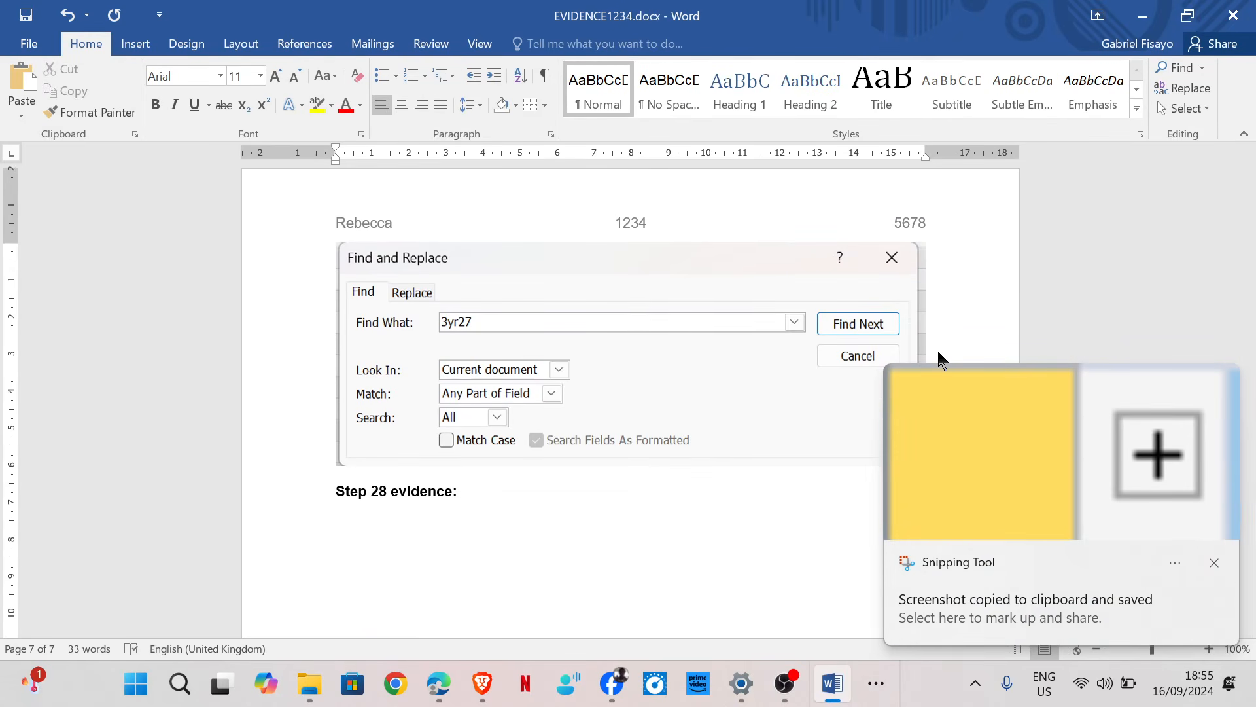
key("Return")
key("ctrl+v")
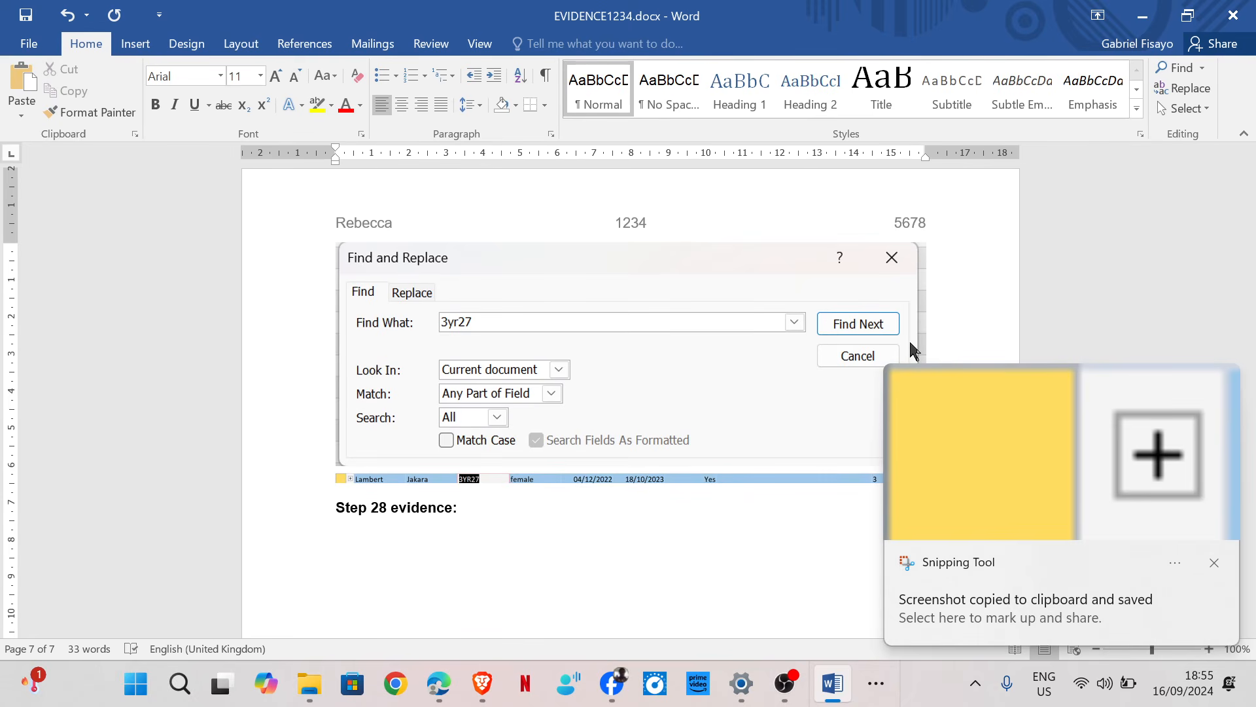
Return to the exam paper in Edge and check the pages around task 18 for what comes next.
left_click(447, 581)
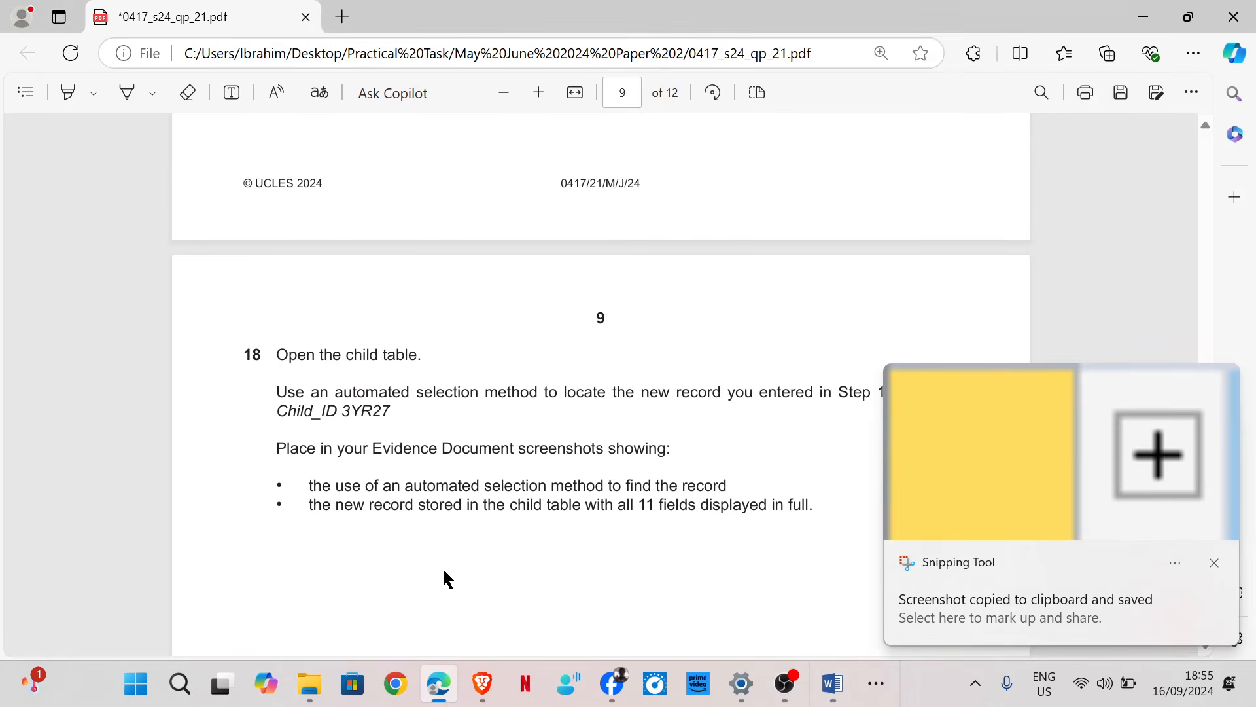
scroll(447, 496, "down", 15)
scroll(478, 500, "up", 4)
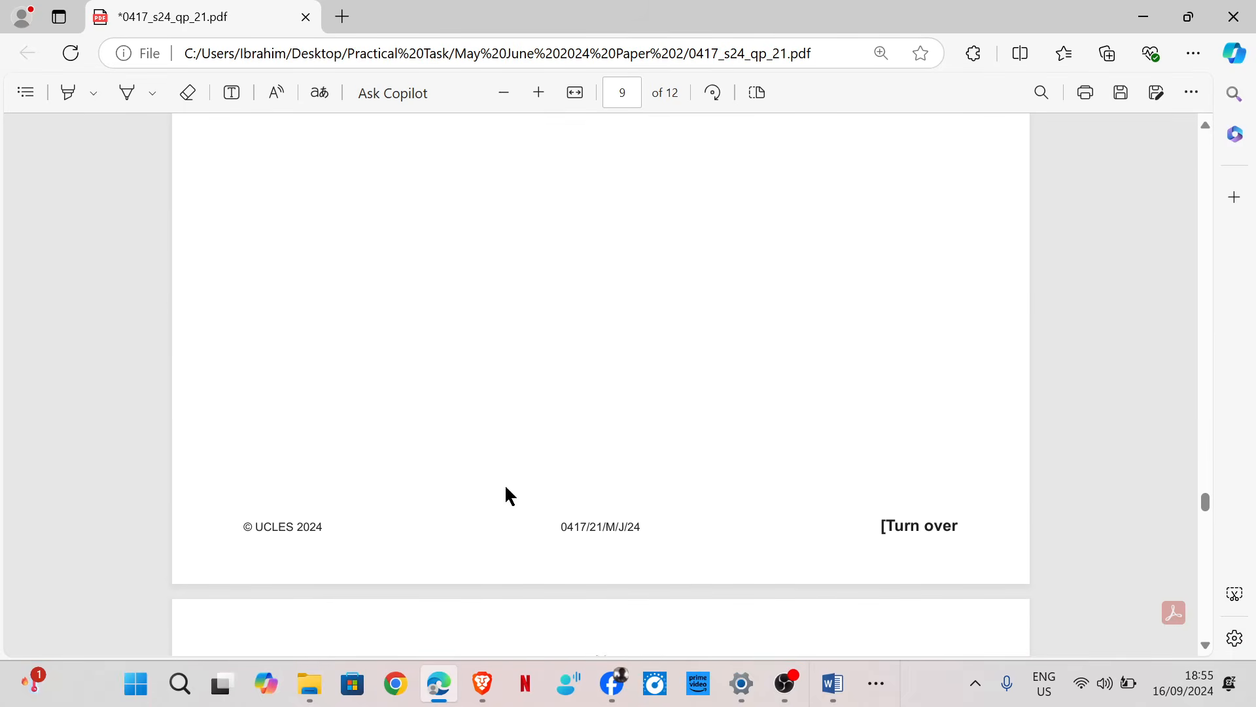
scroll(535, 471, "down", 5)
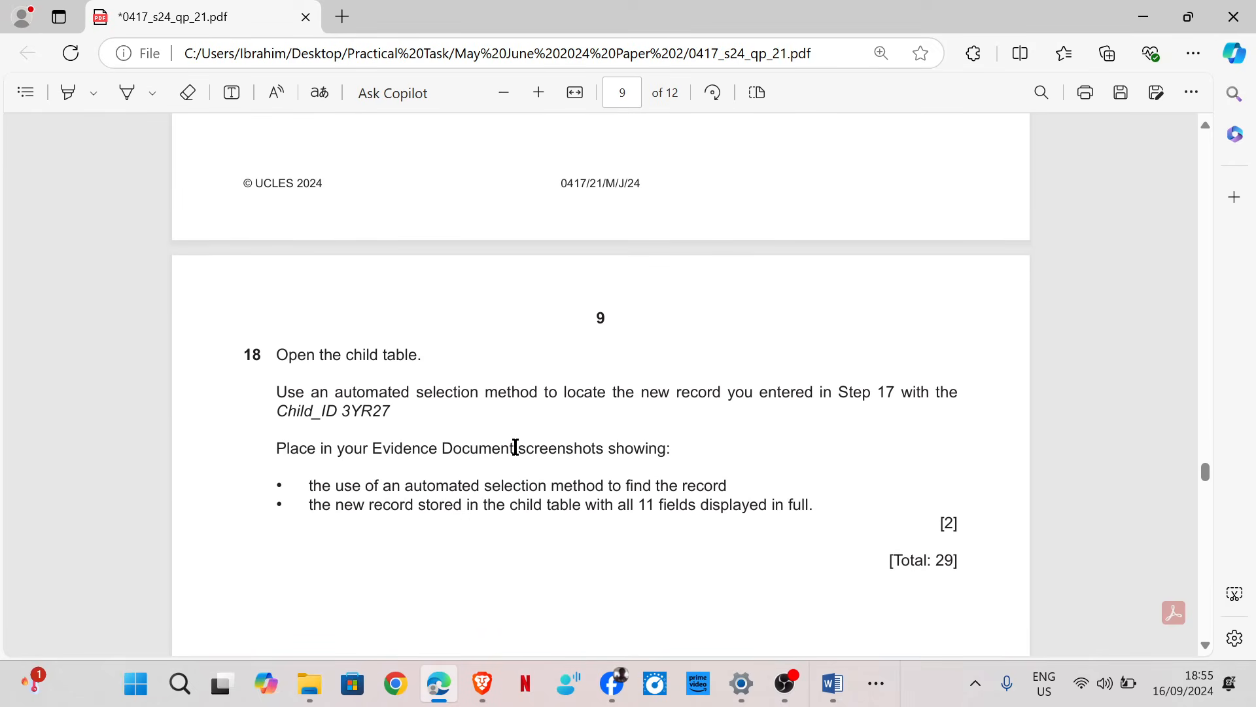